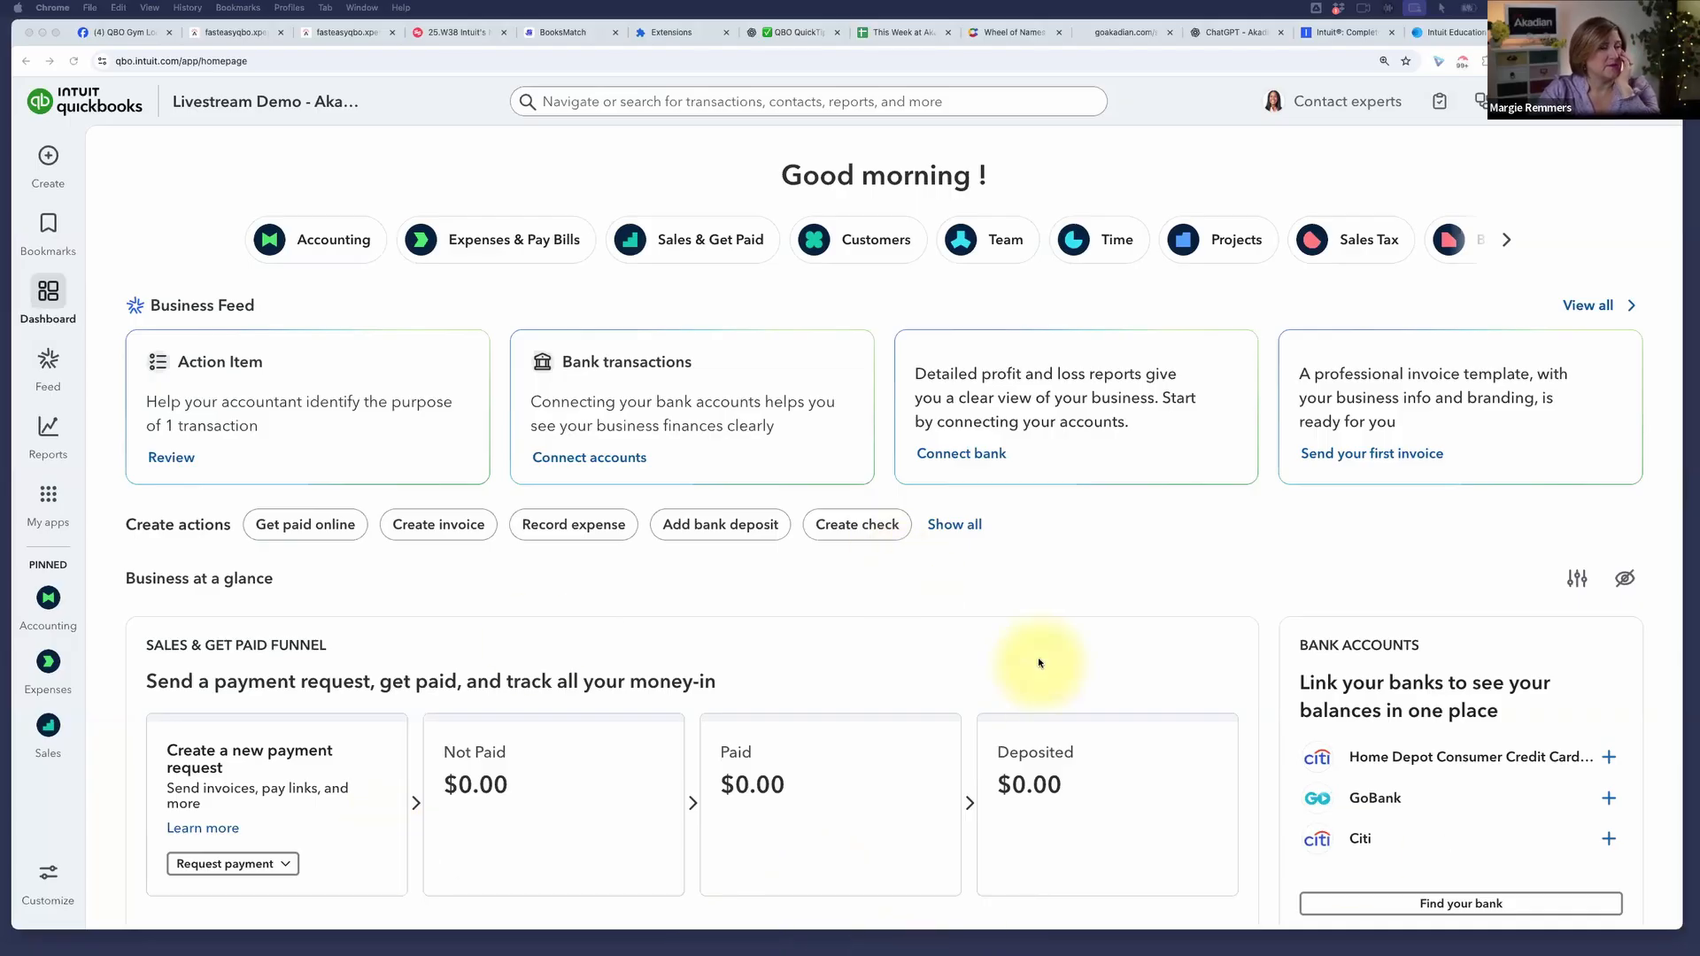
scroll(390, 354, down, 1)
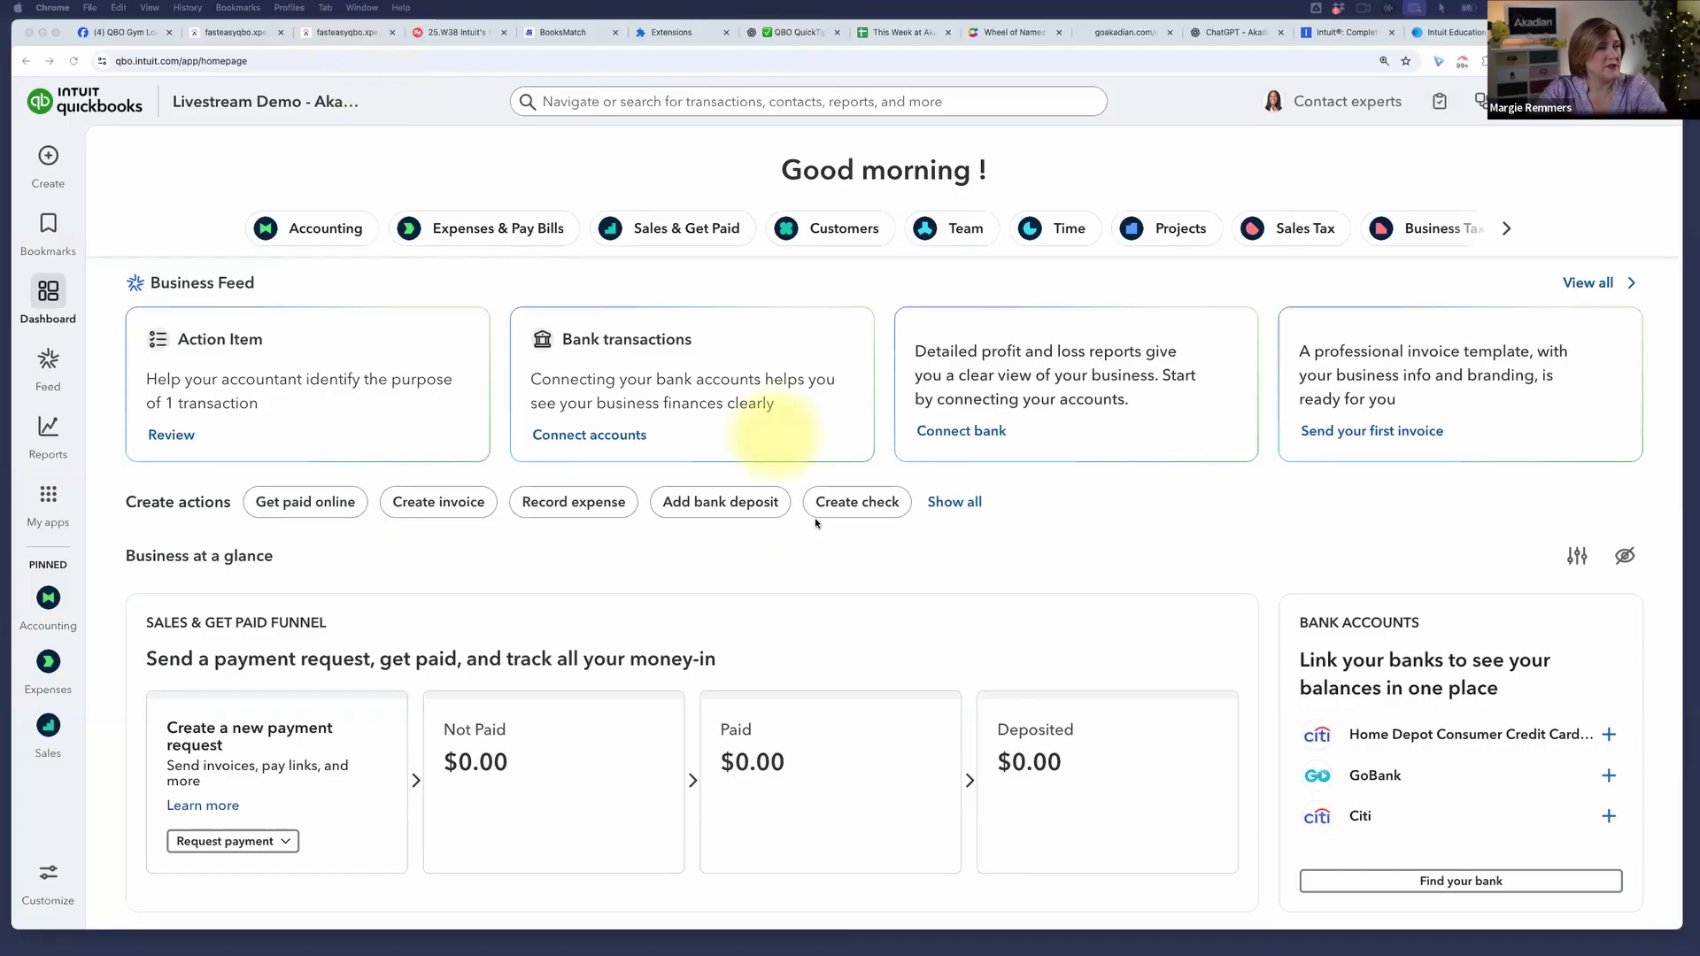
scroll(1045, 504, up, 1)
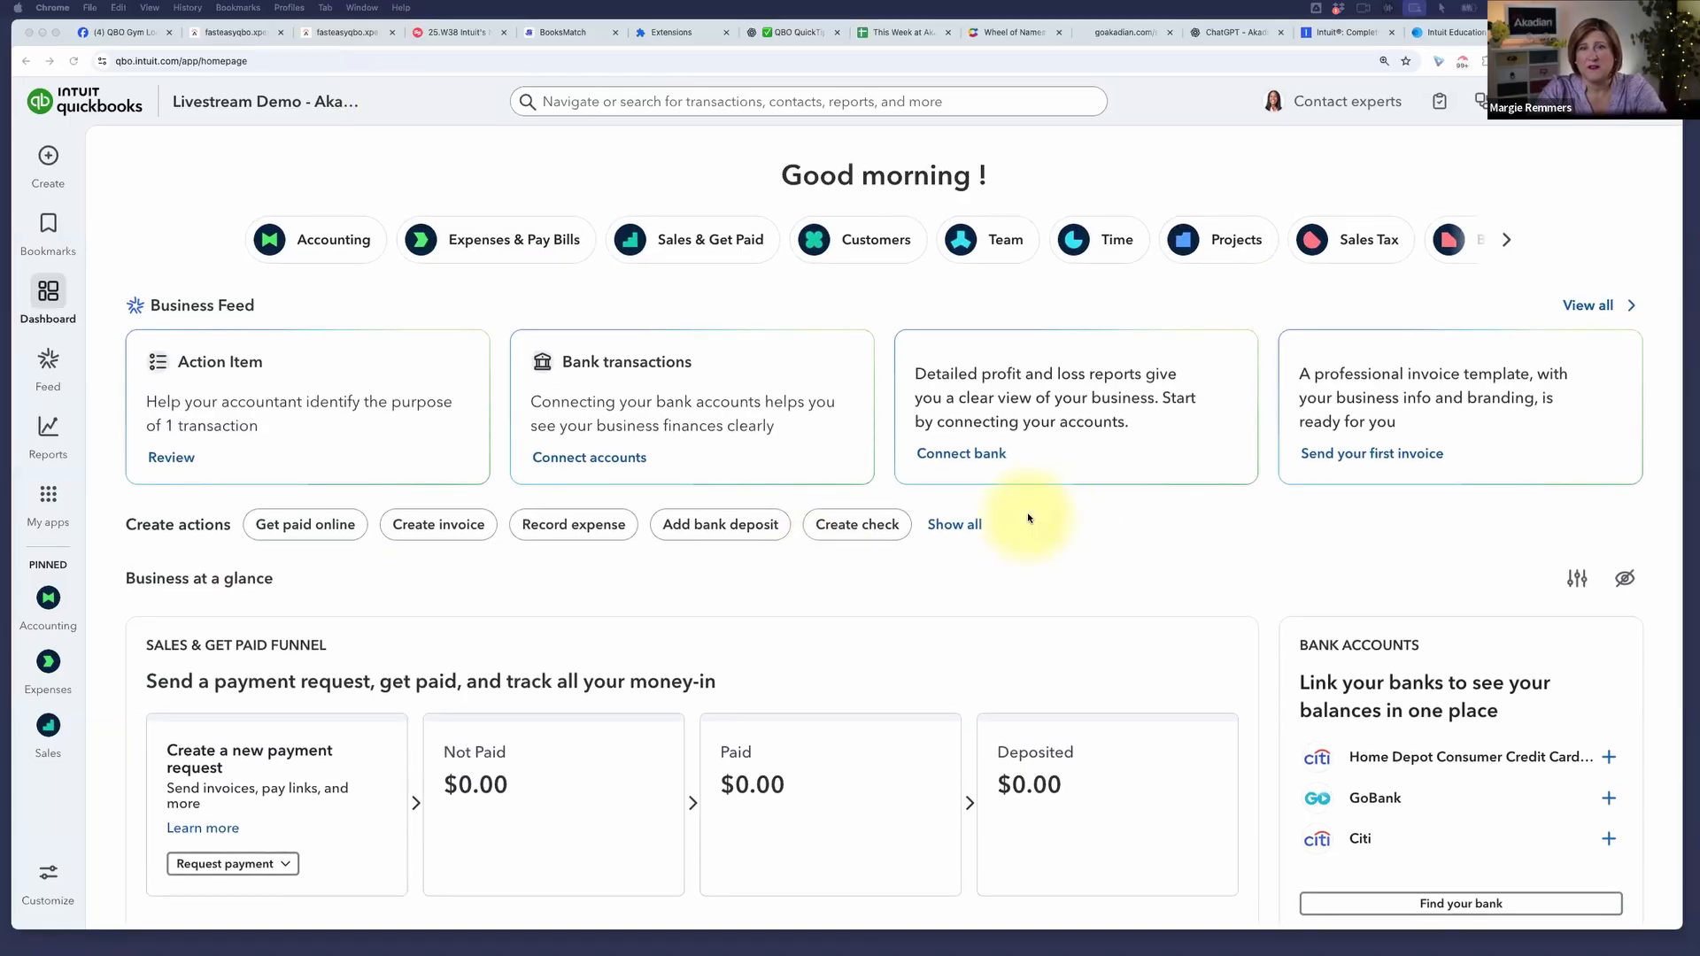
scroll(620, 425, down, 1)
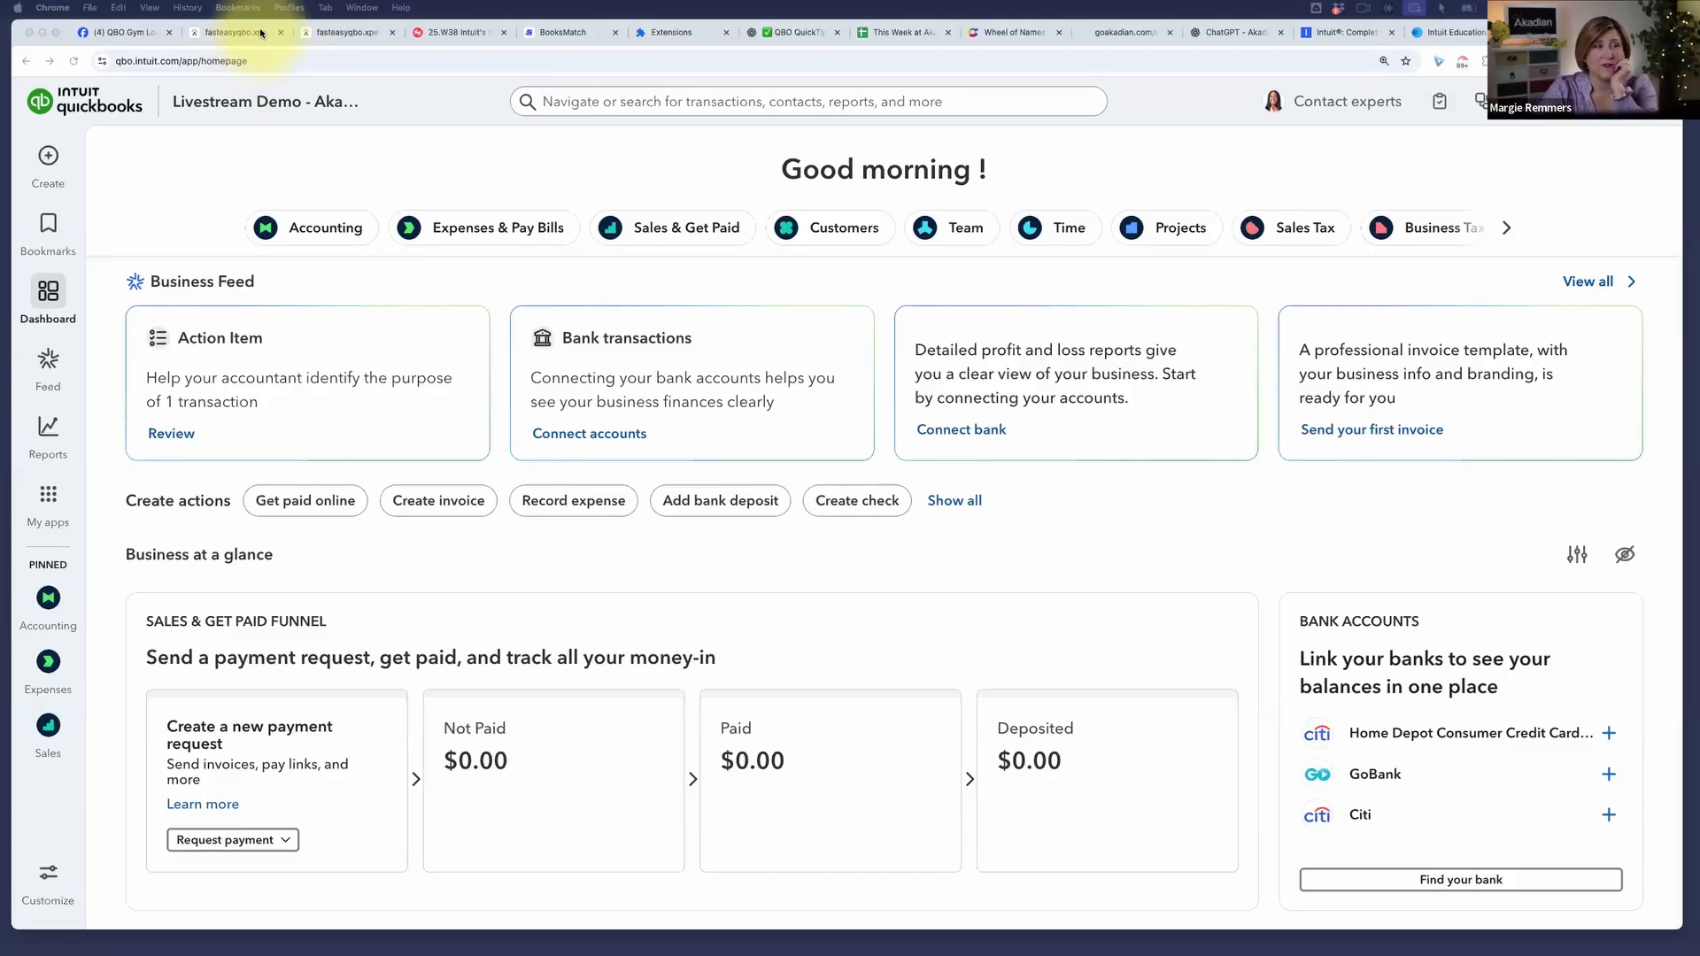
- Switch to the Scribe guide 25.W38 Intuit's New Bank Feed Center and review its introduction and first instruction
click(455, 33)
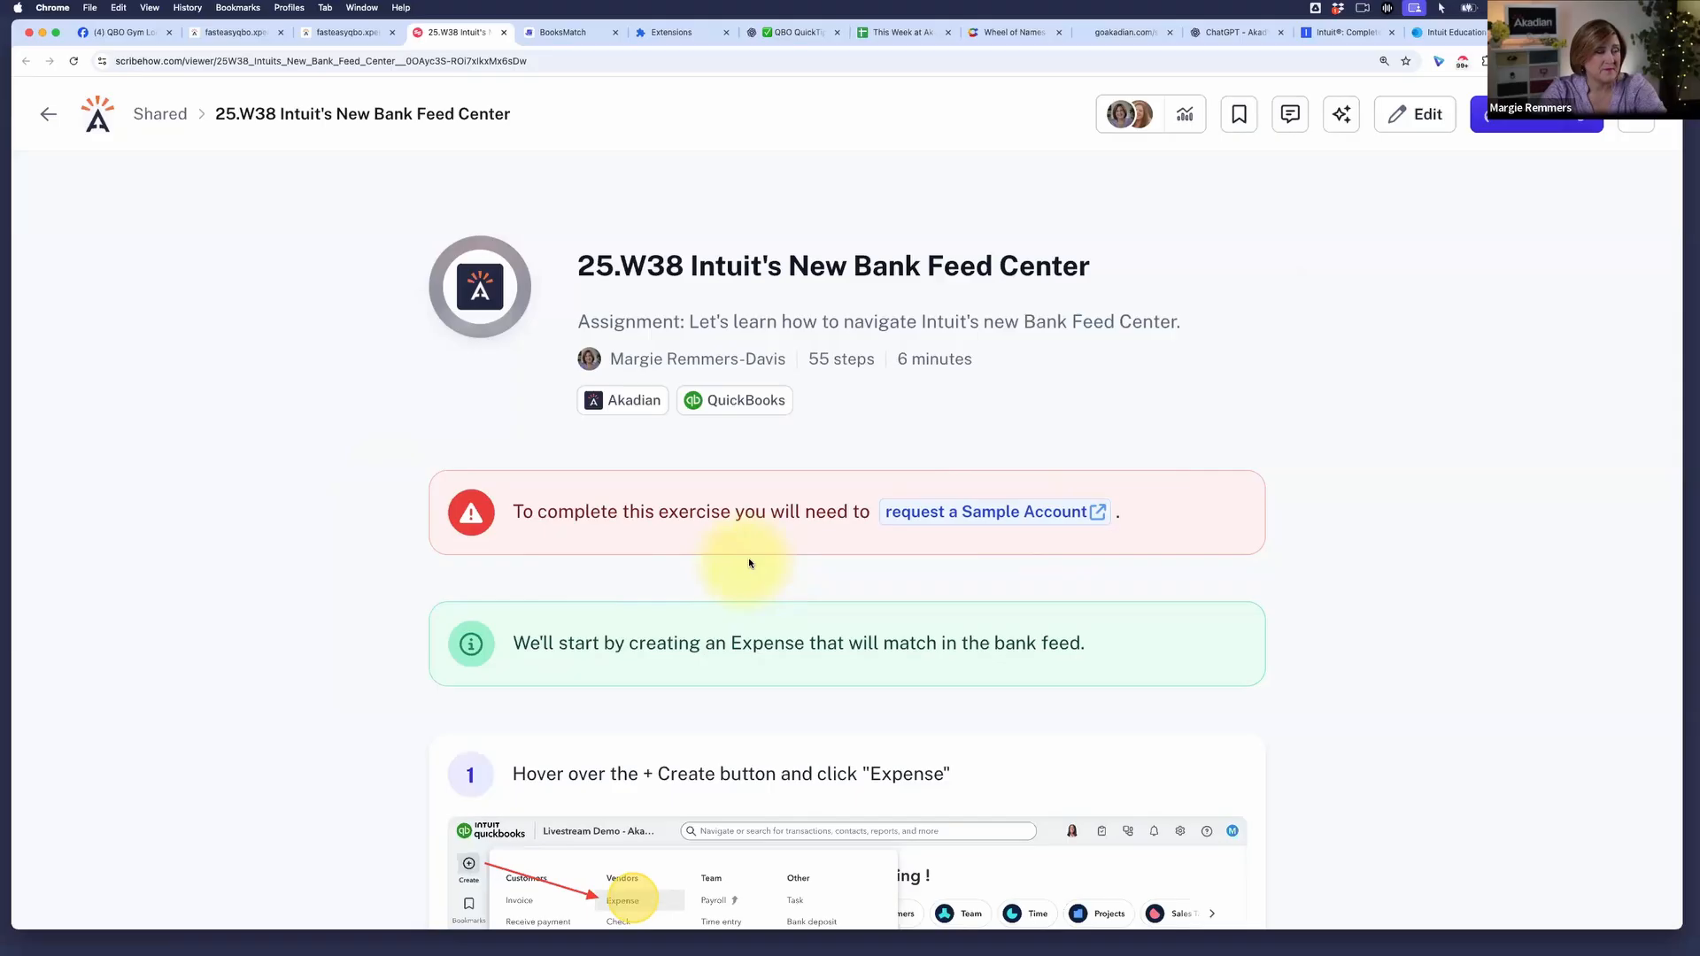
scroll(753, 563, down, 3)
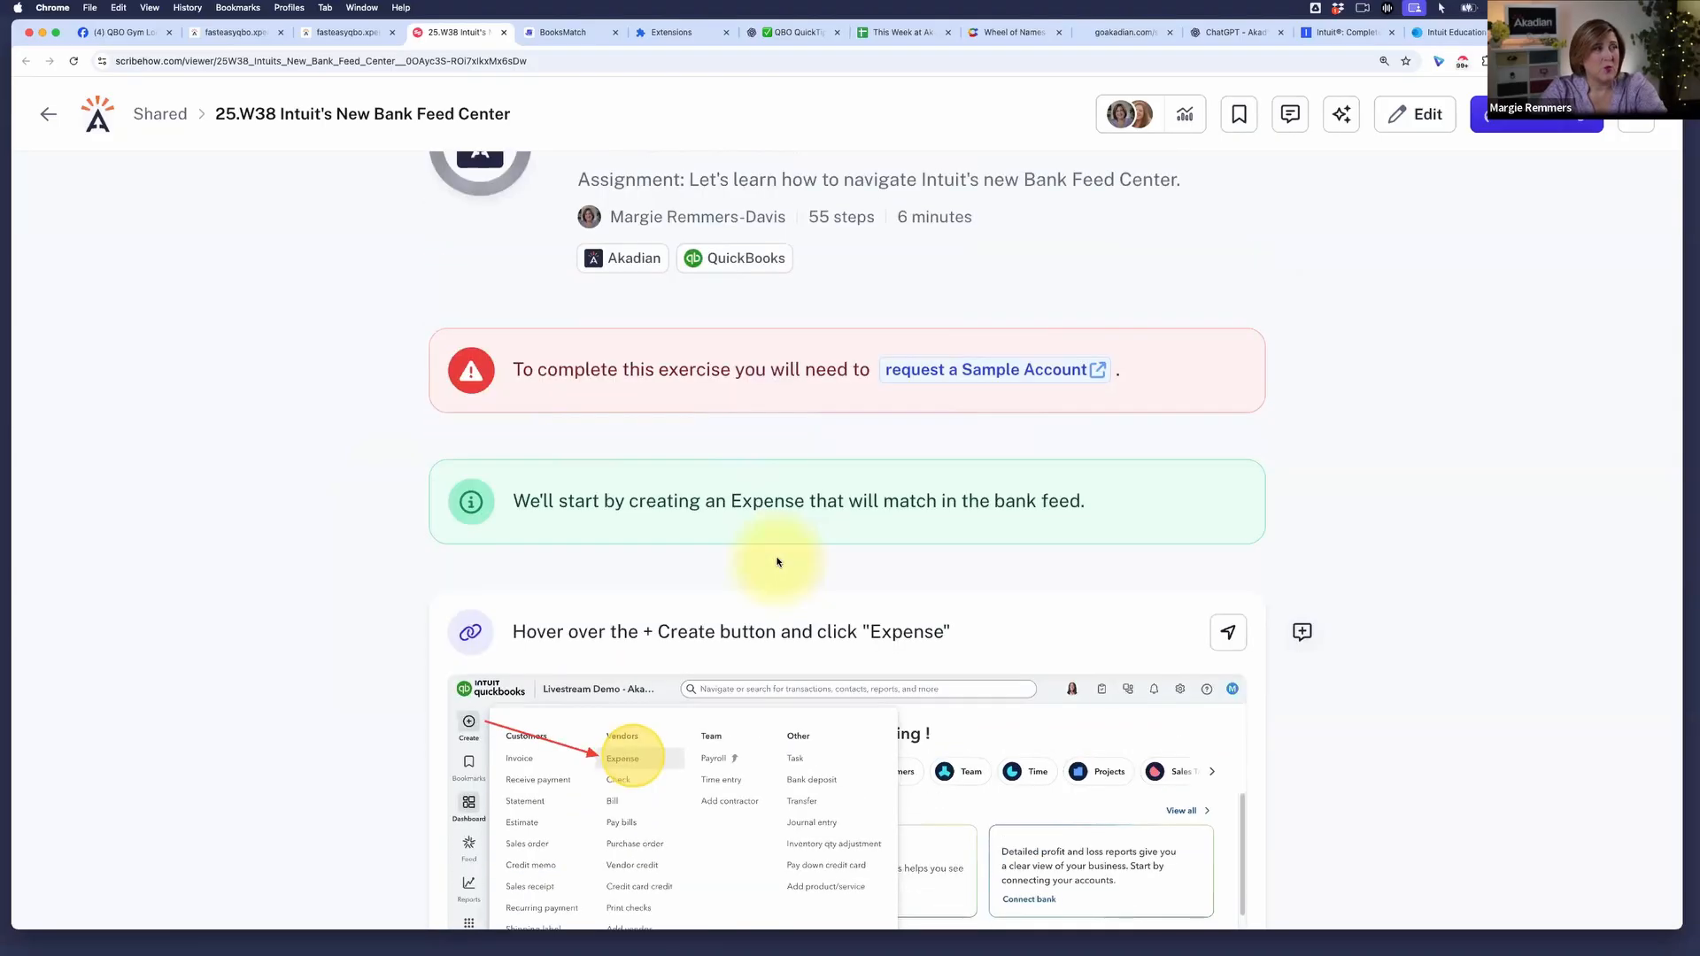
scroll(753, 561, up, 3)
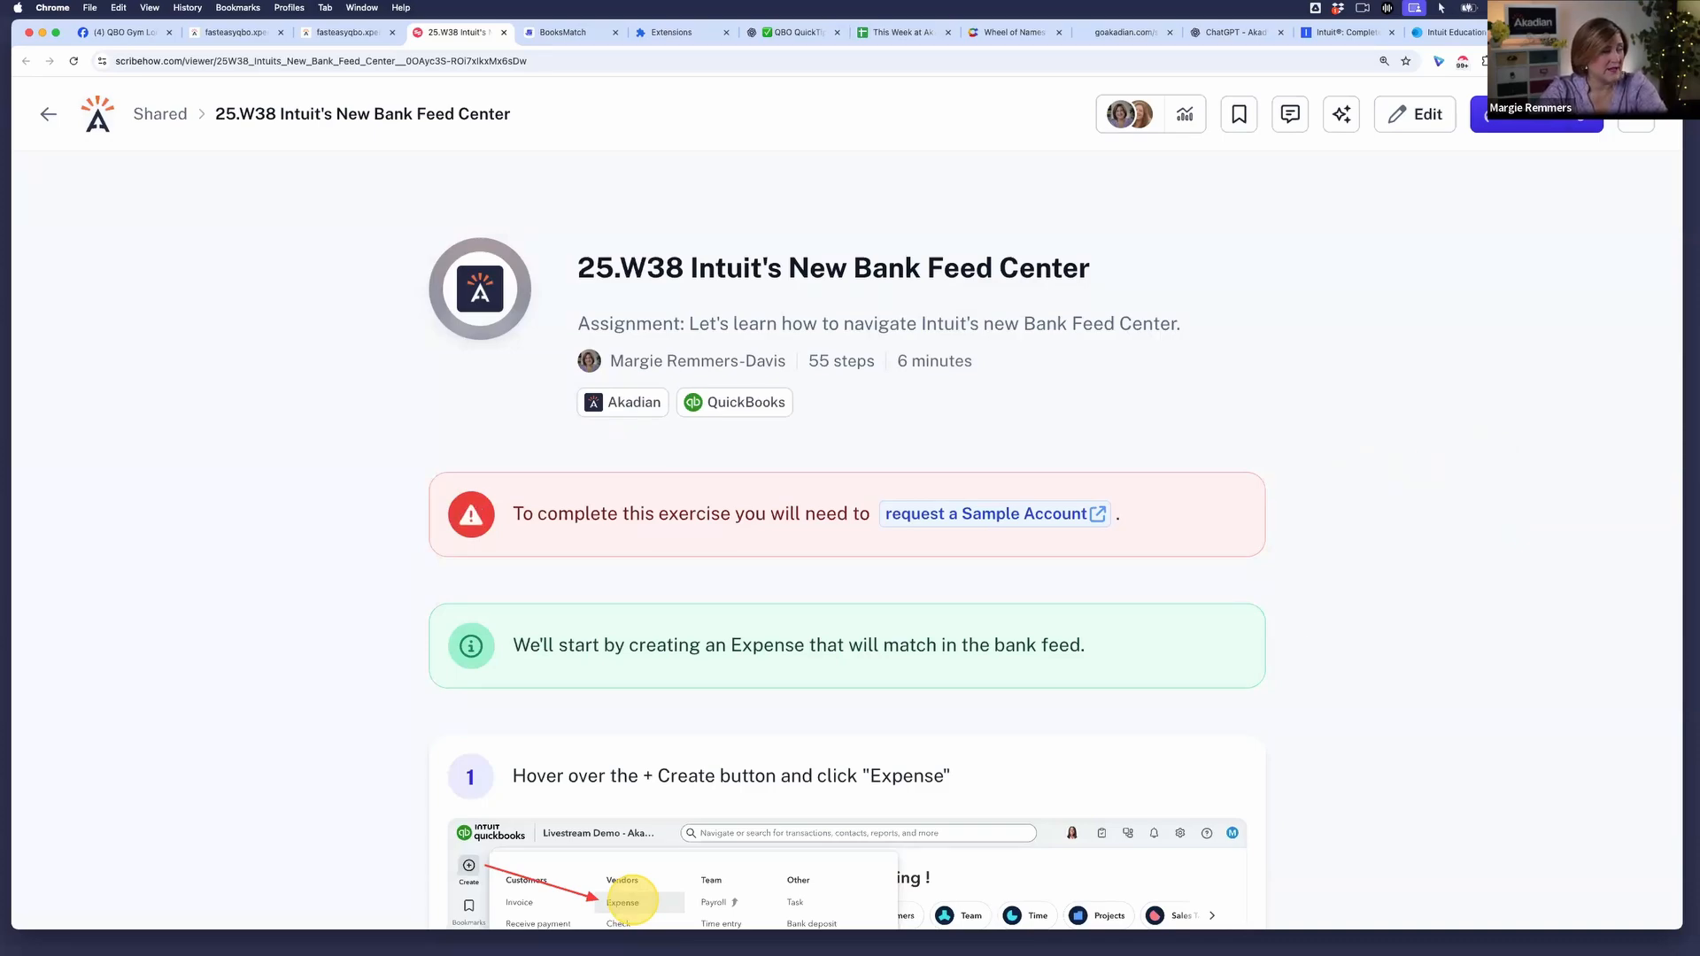
click(1168, 659)
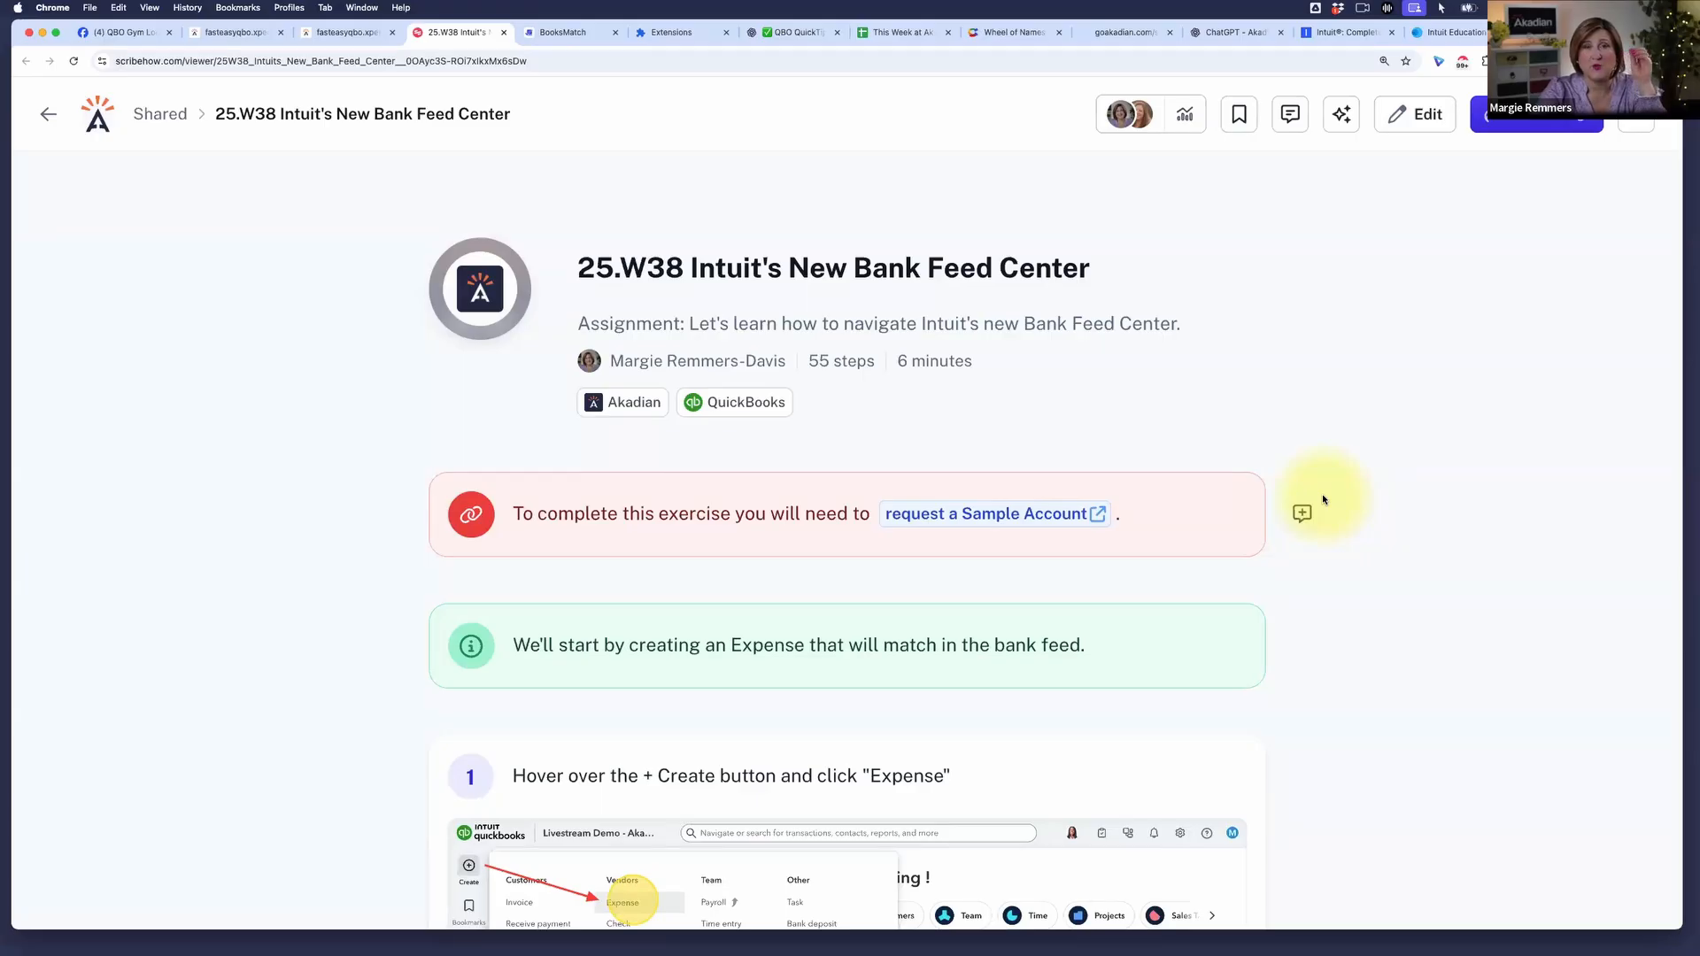
scroll(1512, 380, down, 1)
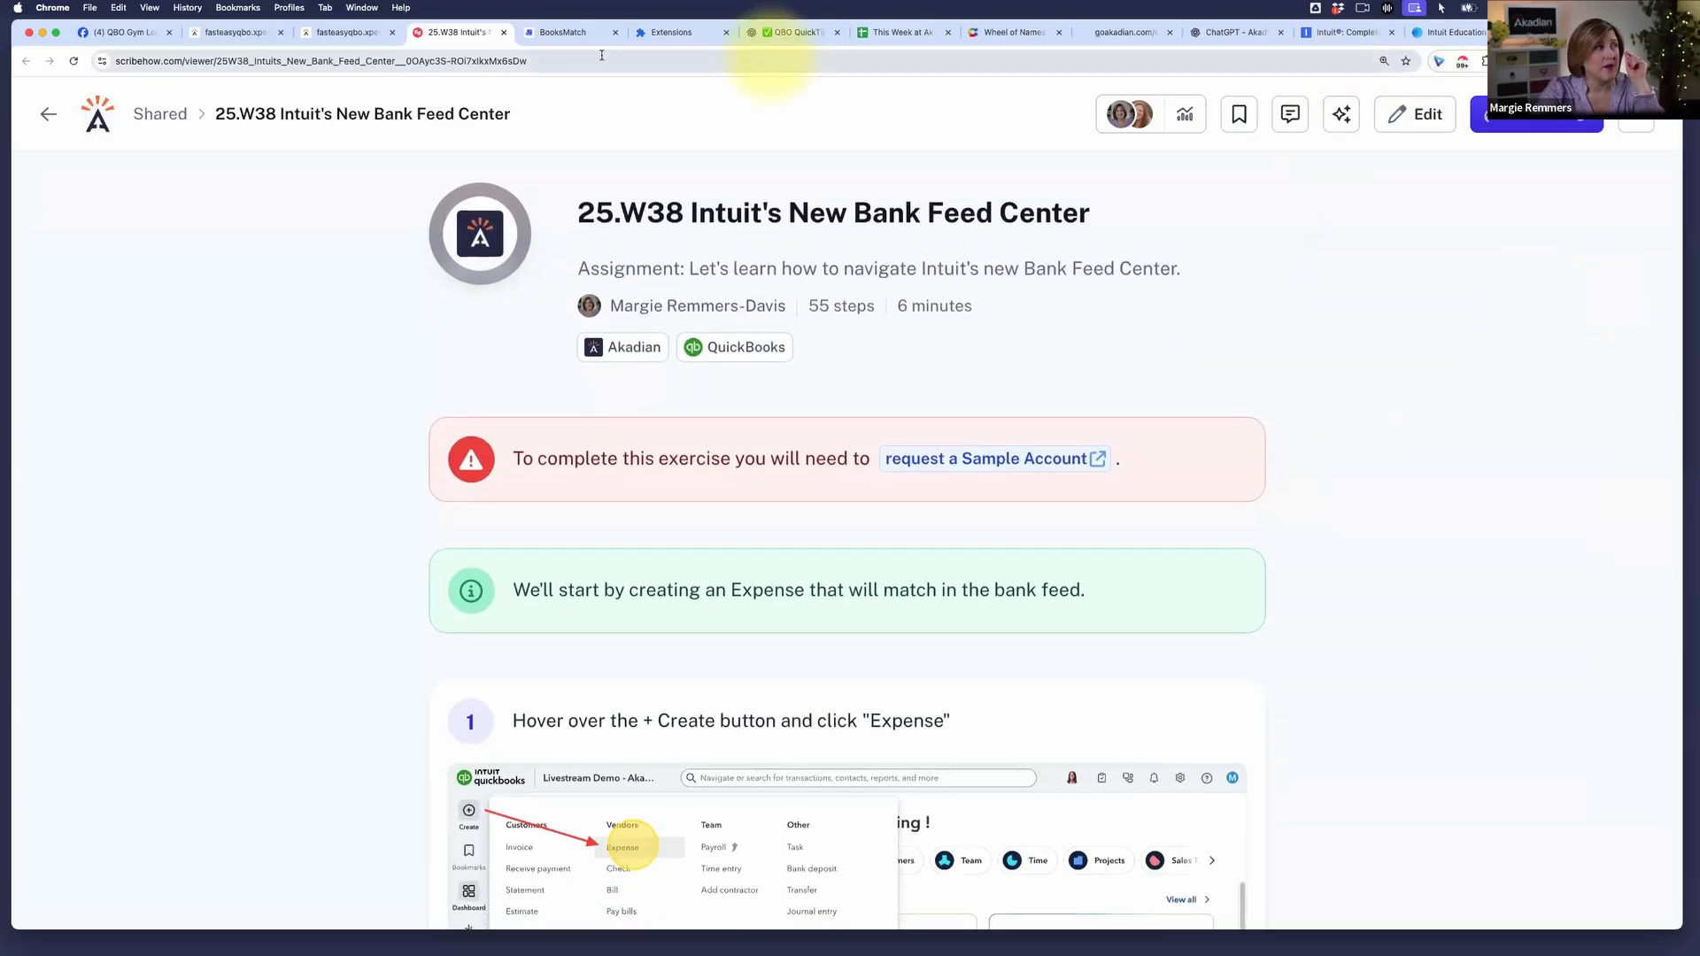
- Check the extensions installed in Chrome, including the Scribe extension
click(684, 34)
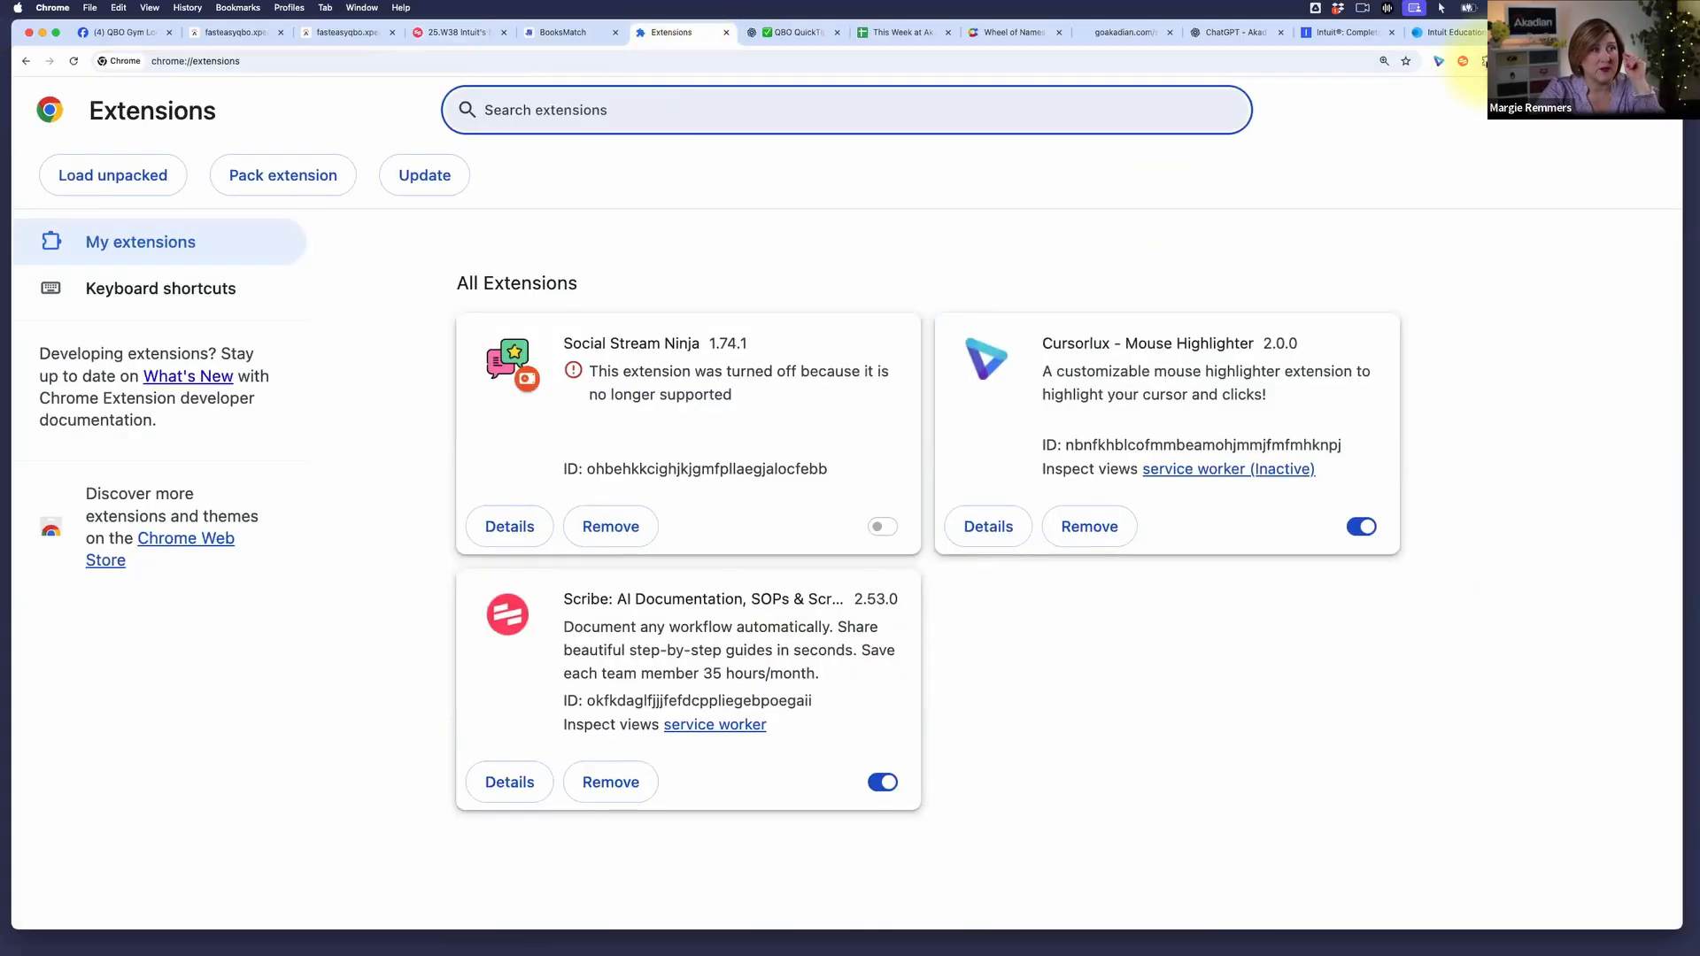
click(1484, 60)
click(1486, 308)
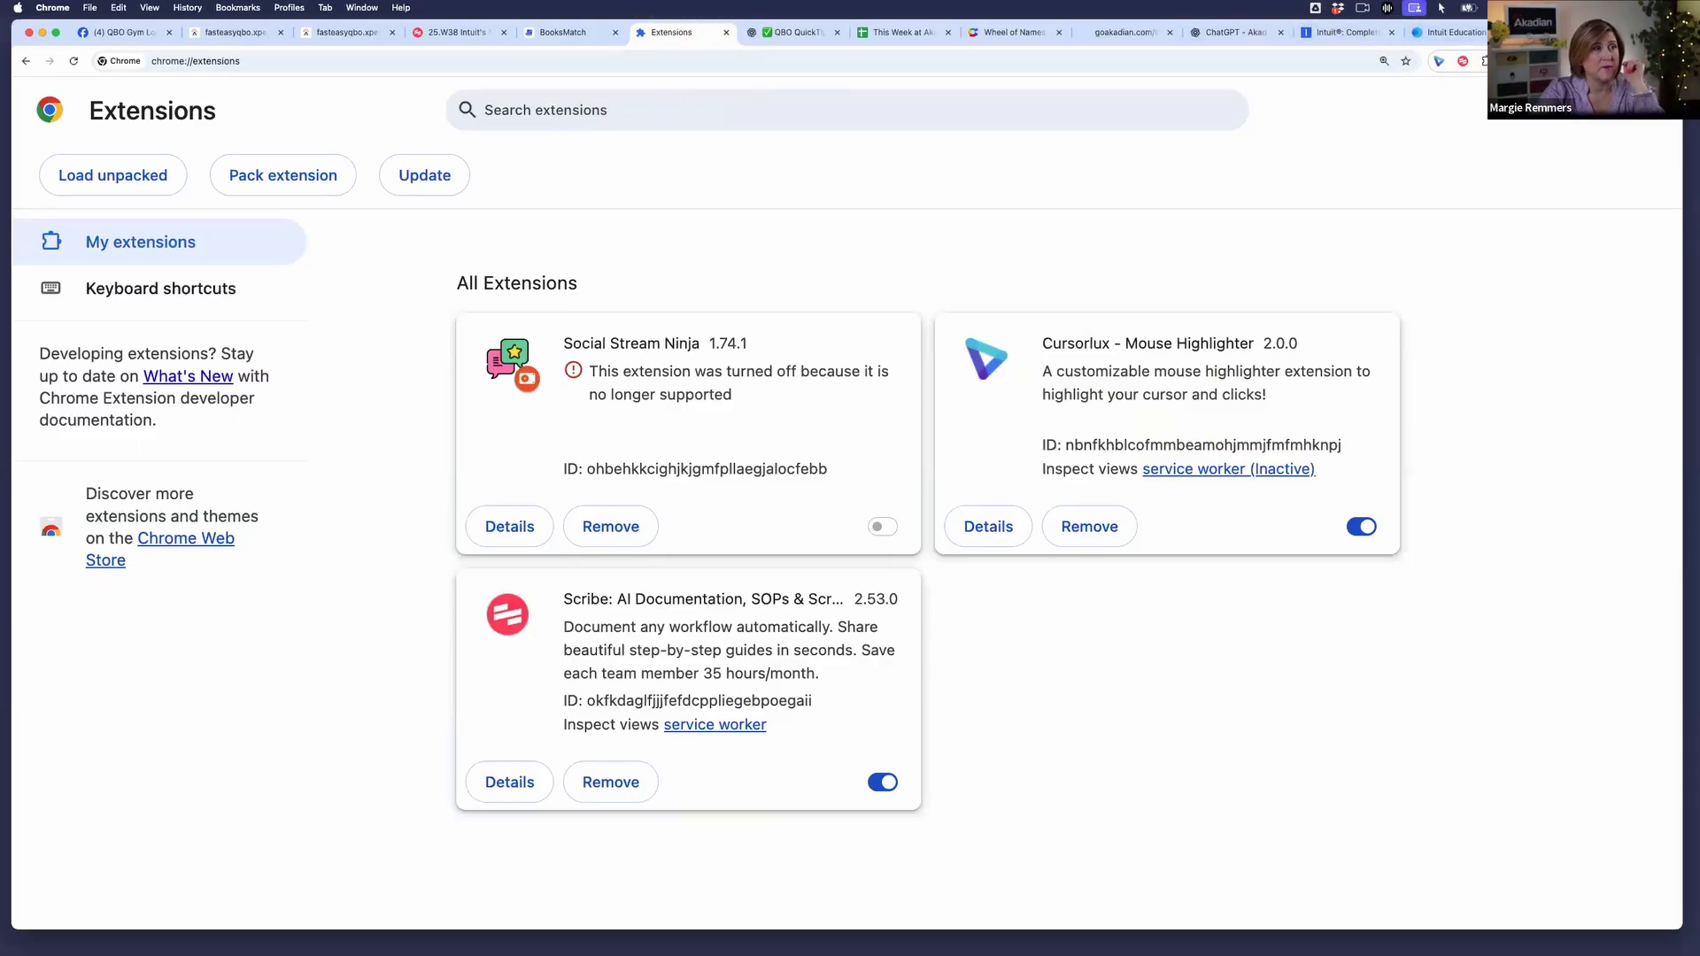
- Reopen the Livestream Demo company in QuickBooks from the Intuit for Education demo companies
click(1563, 33)
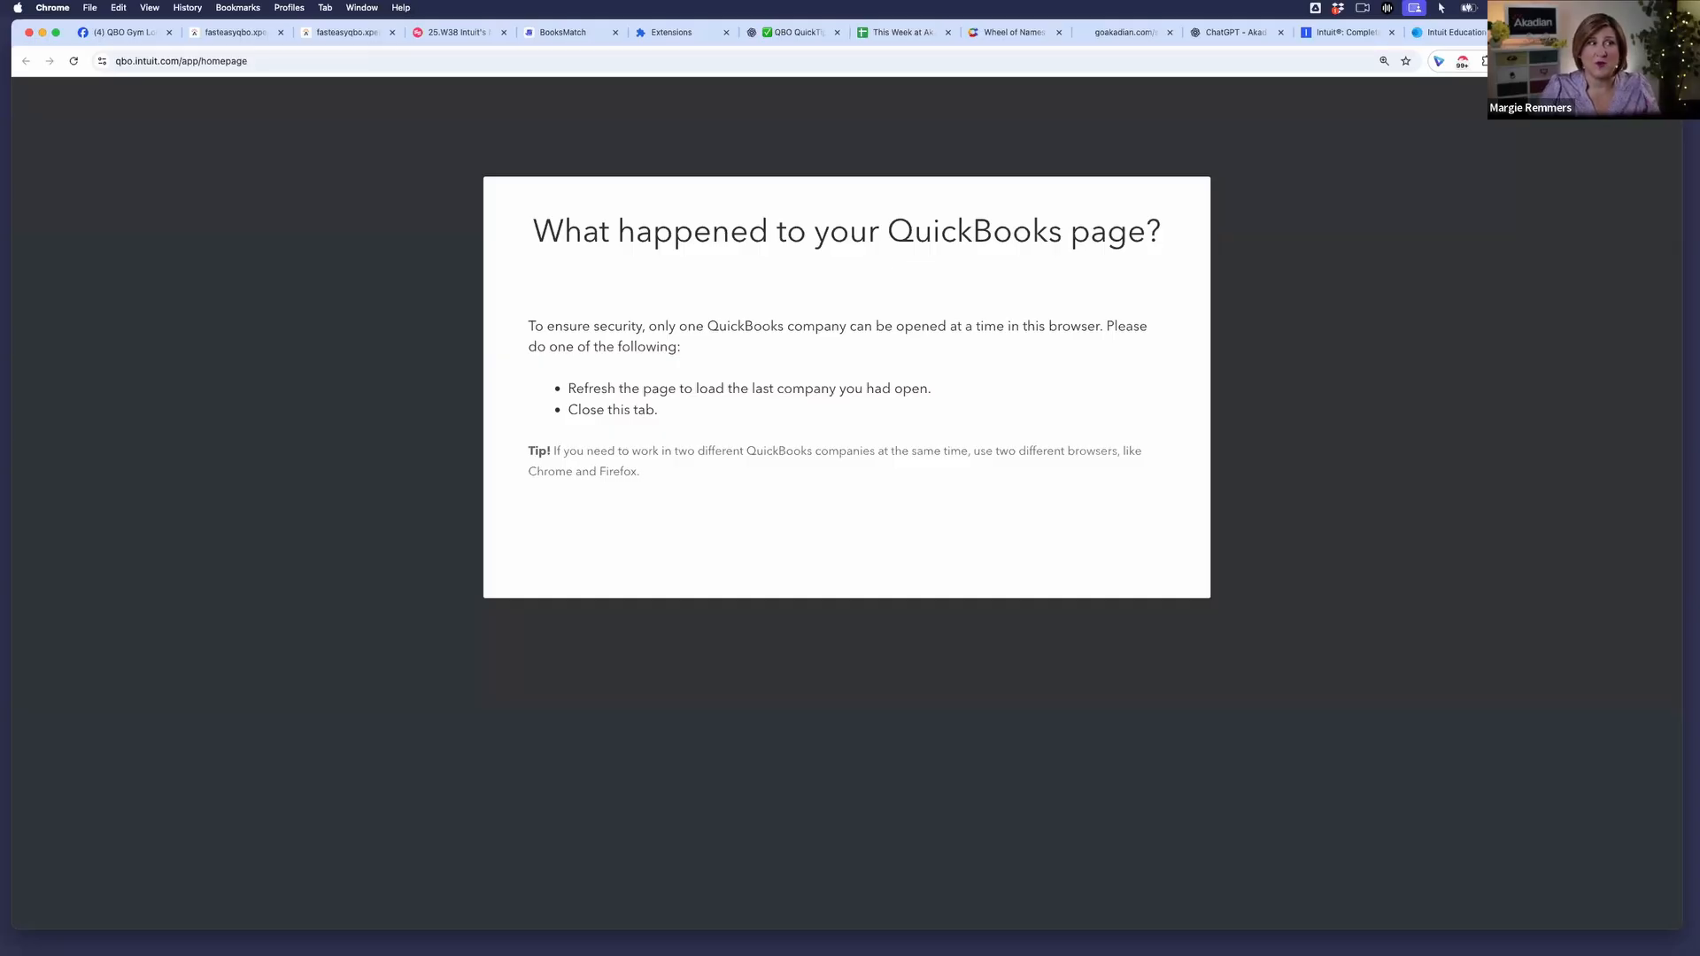
click(1457, 33)
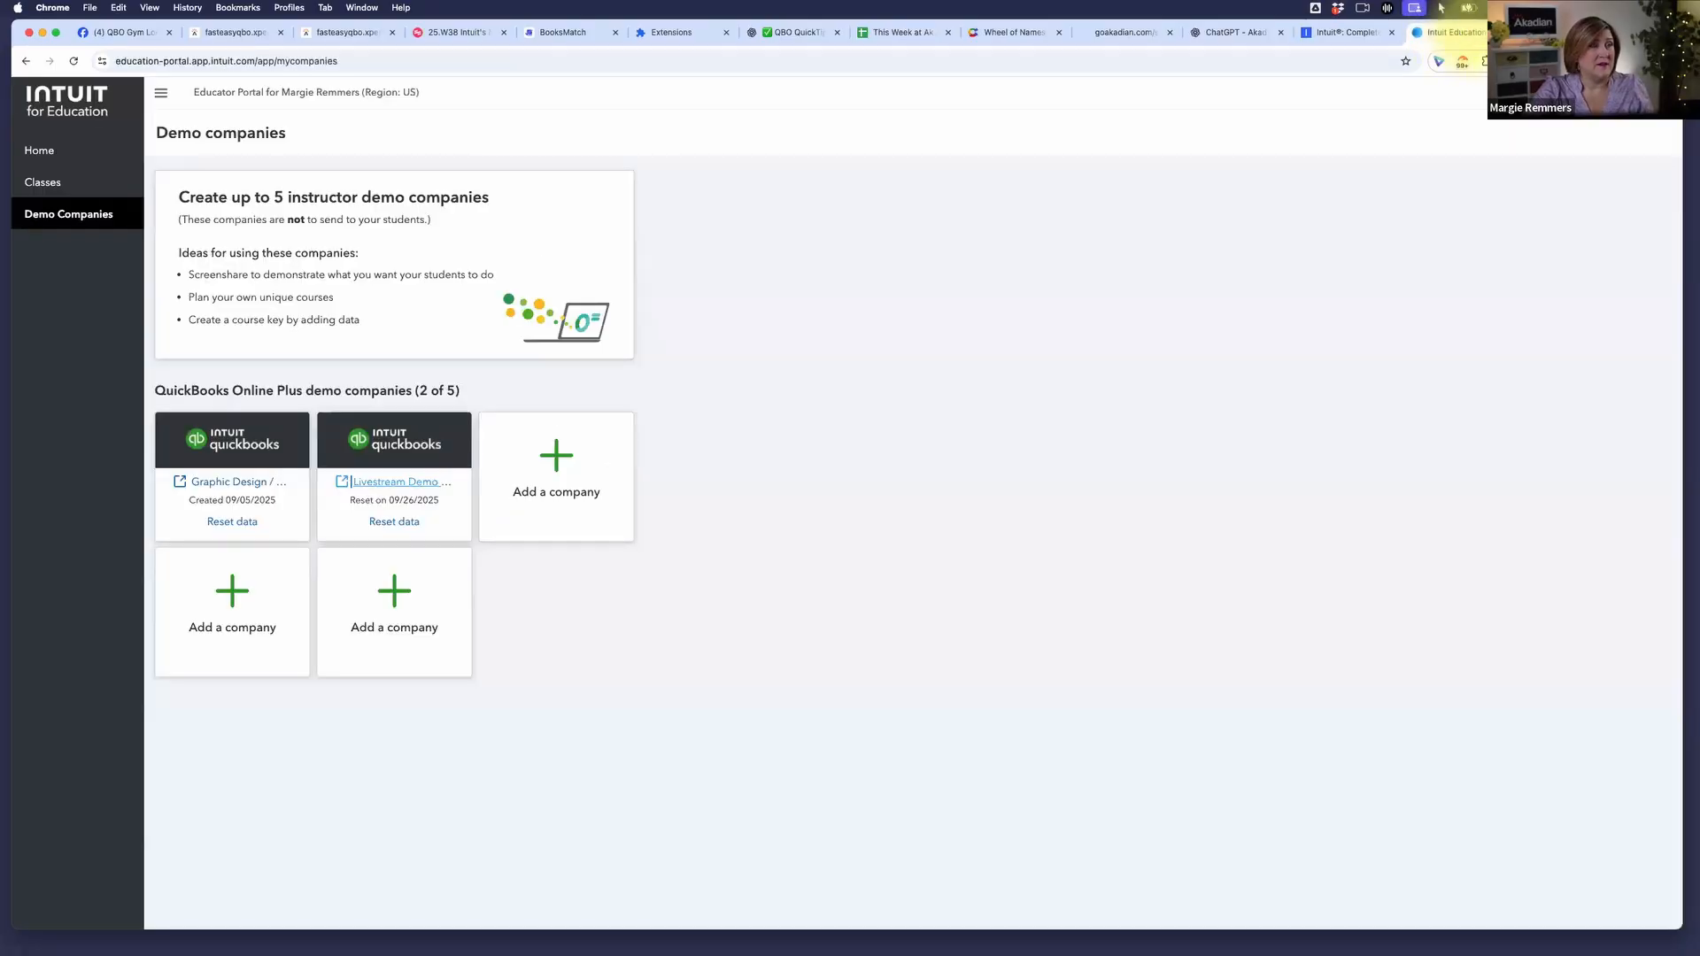
click(1563, 32)
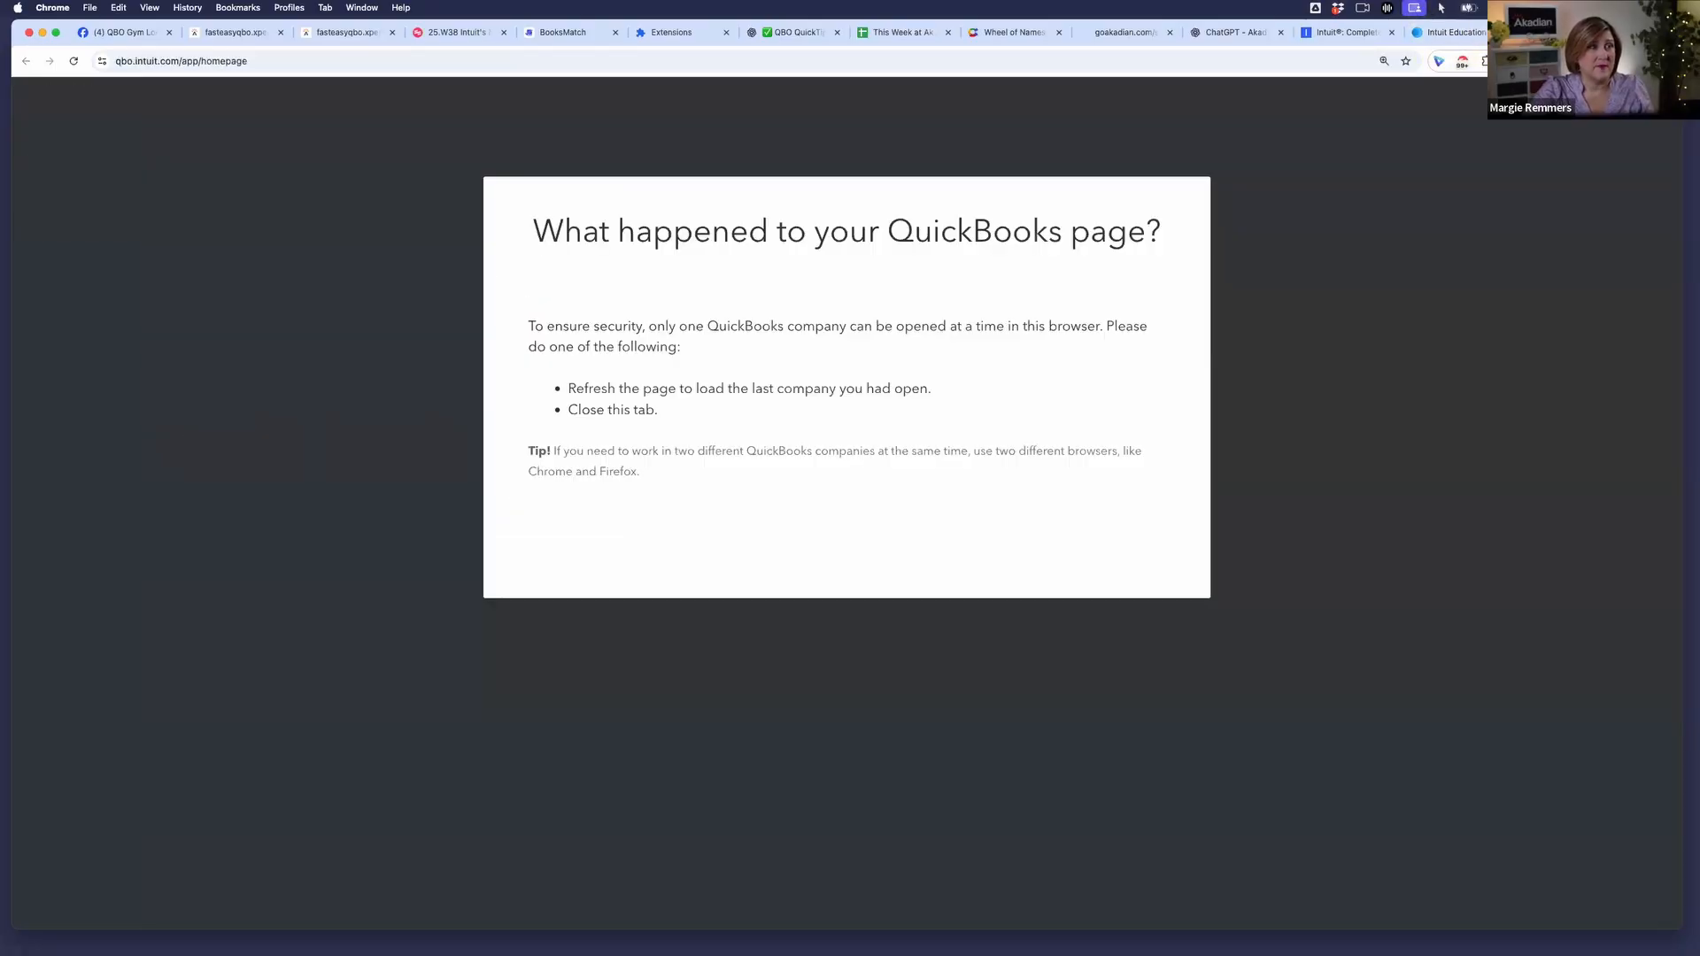
click(1457, 32)
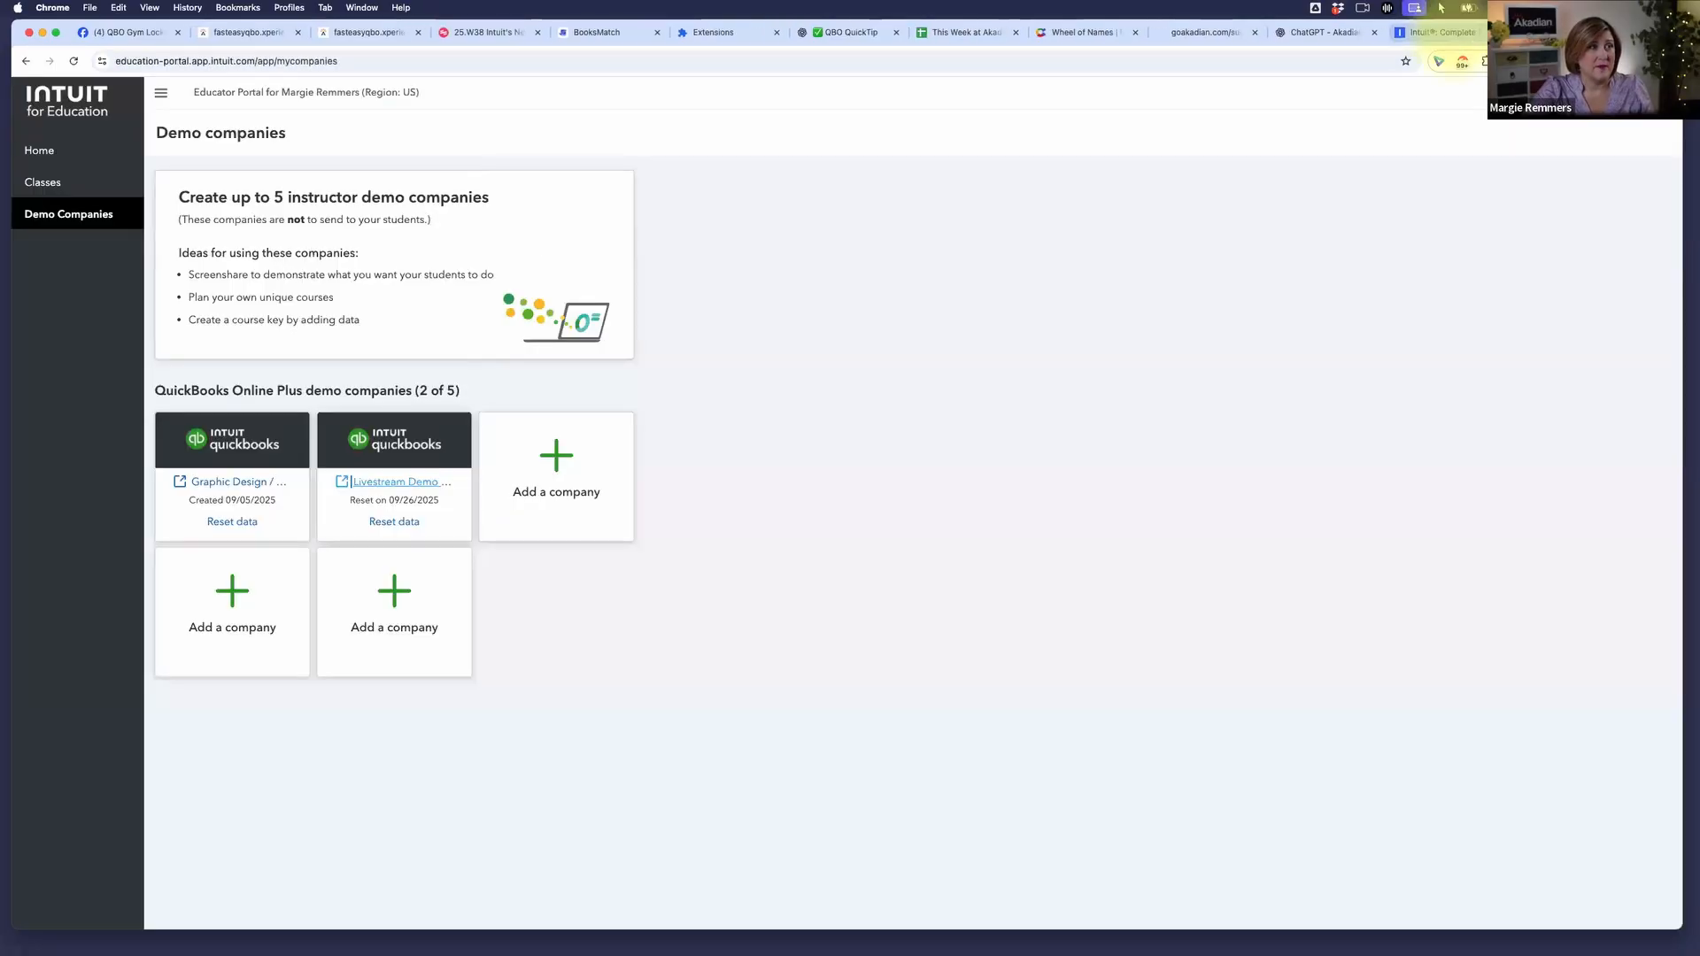
click(408, 481)
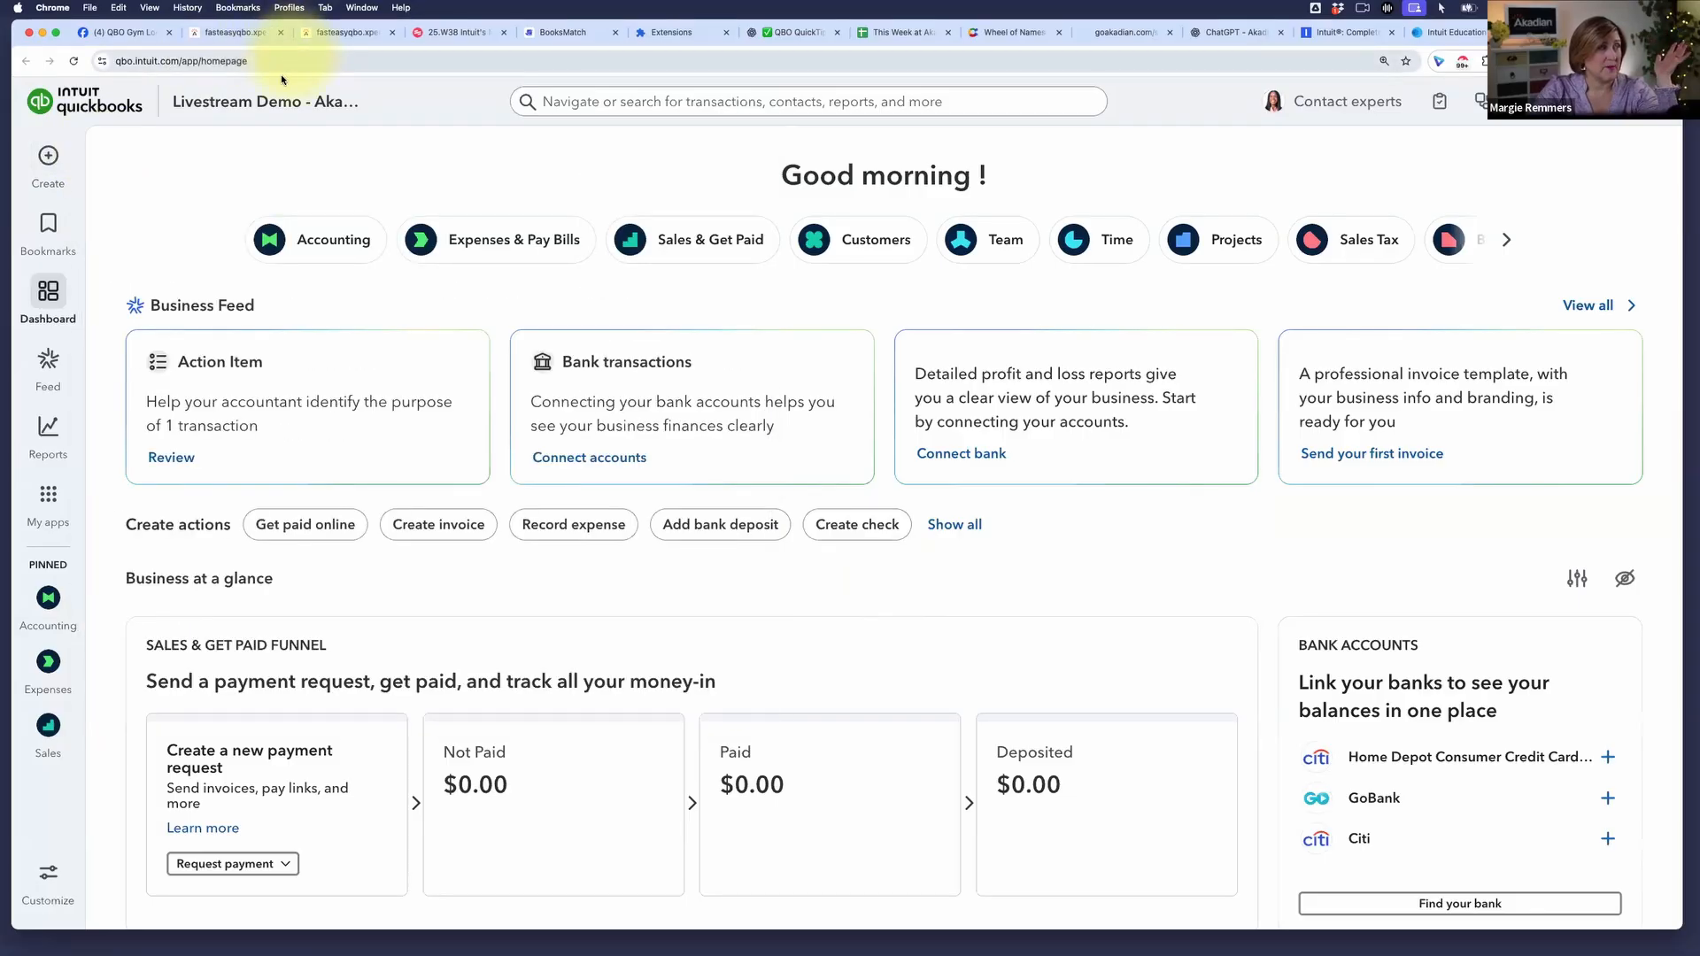
- Launch the Bank Feed Center guide's first step in follow-along mode beside QuickBooks from the Scribe guide
click(460, 36)
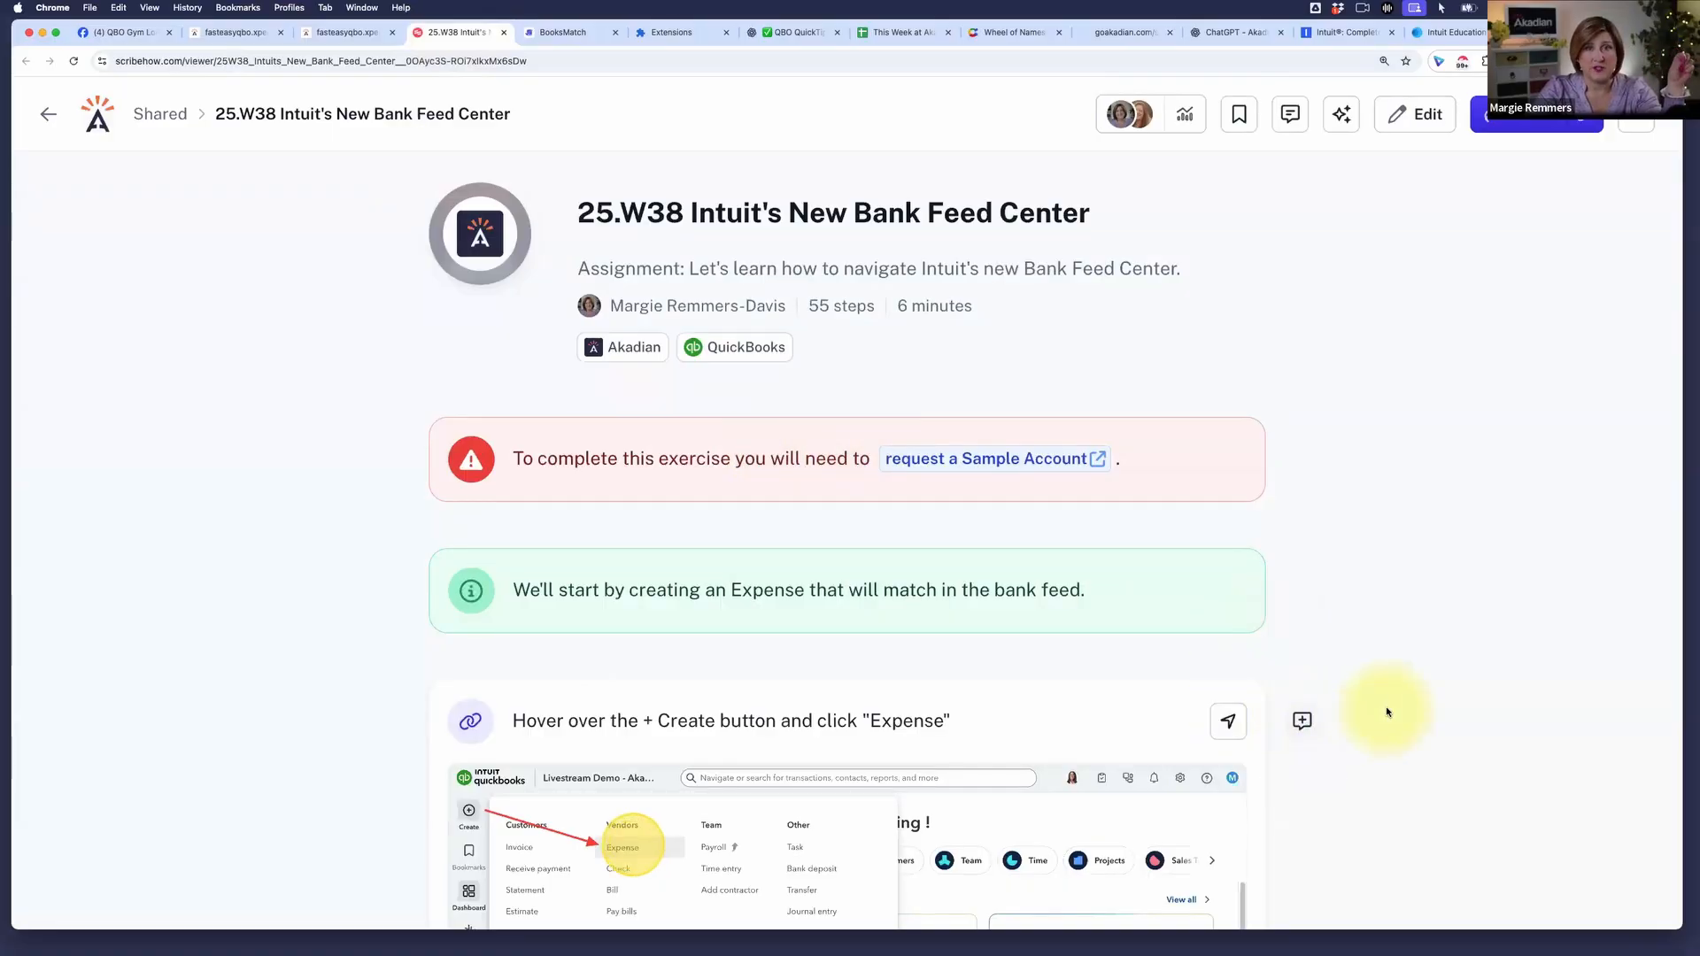
scroll(1386, 712, down, 2)
scroll(1386, 712, down, 1)
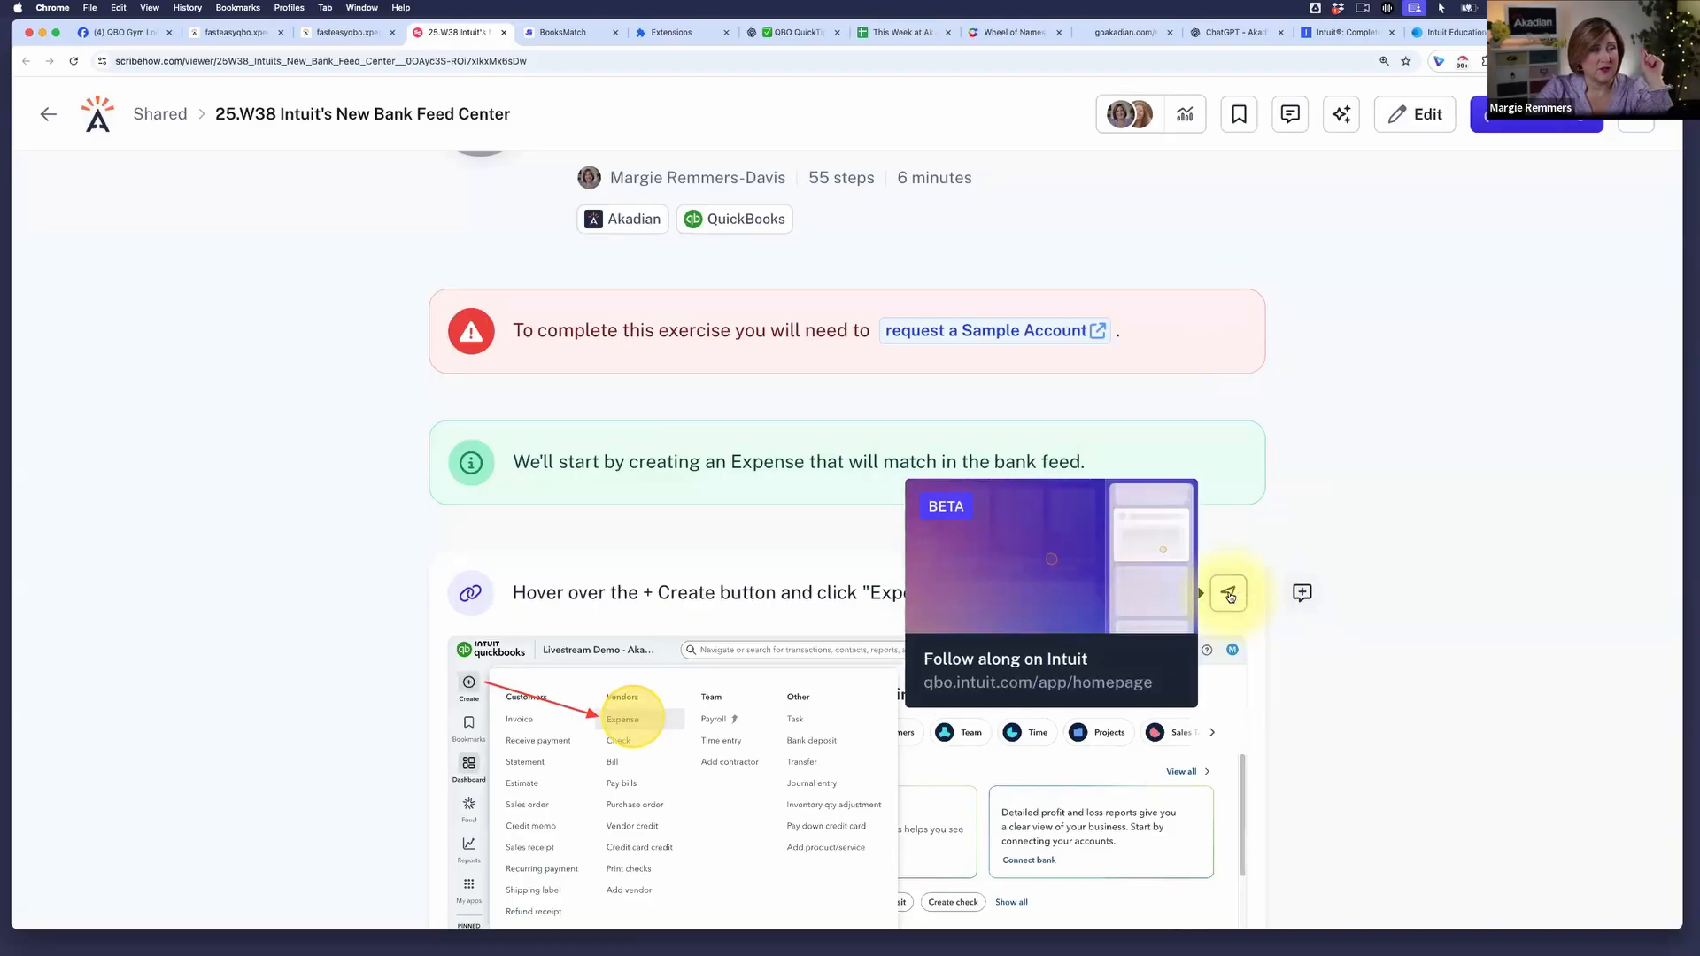
click(1229, 596)
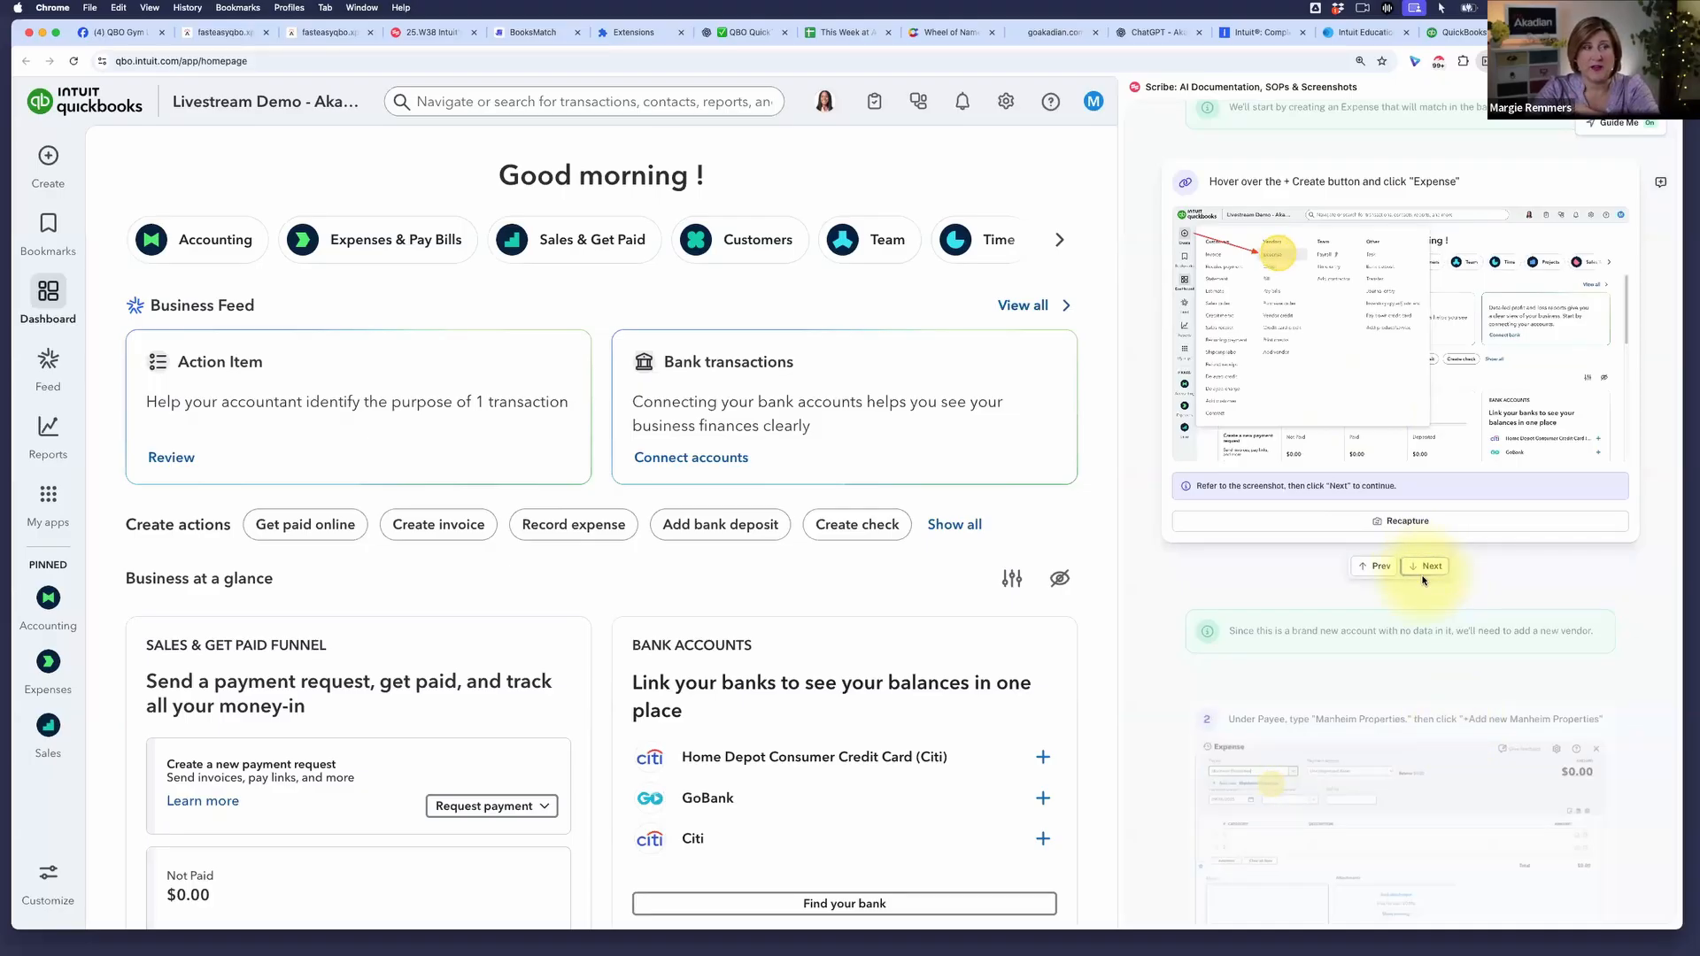
- Exit the Guide Me mode in the Scribe guide and dismiss its feedback survey without sending an answer
click(1622, 128)
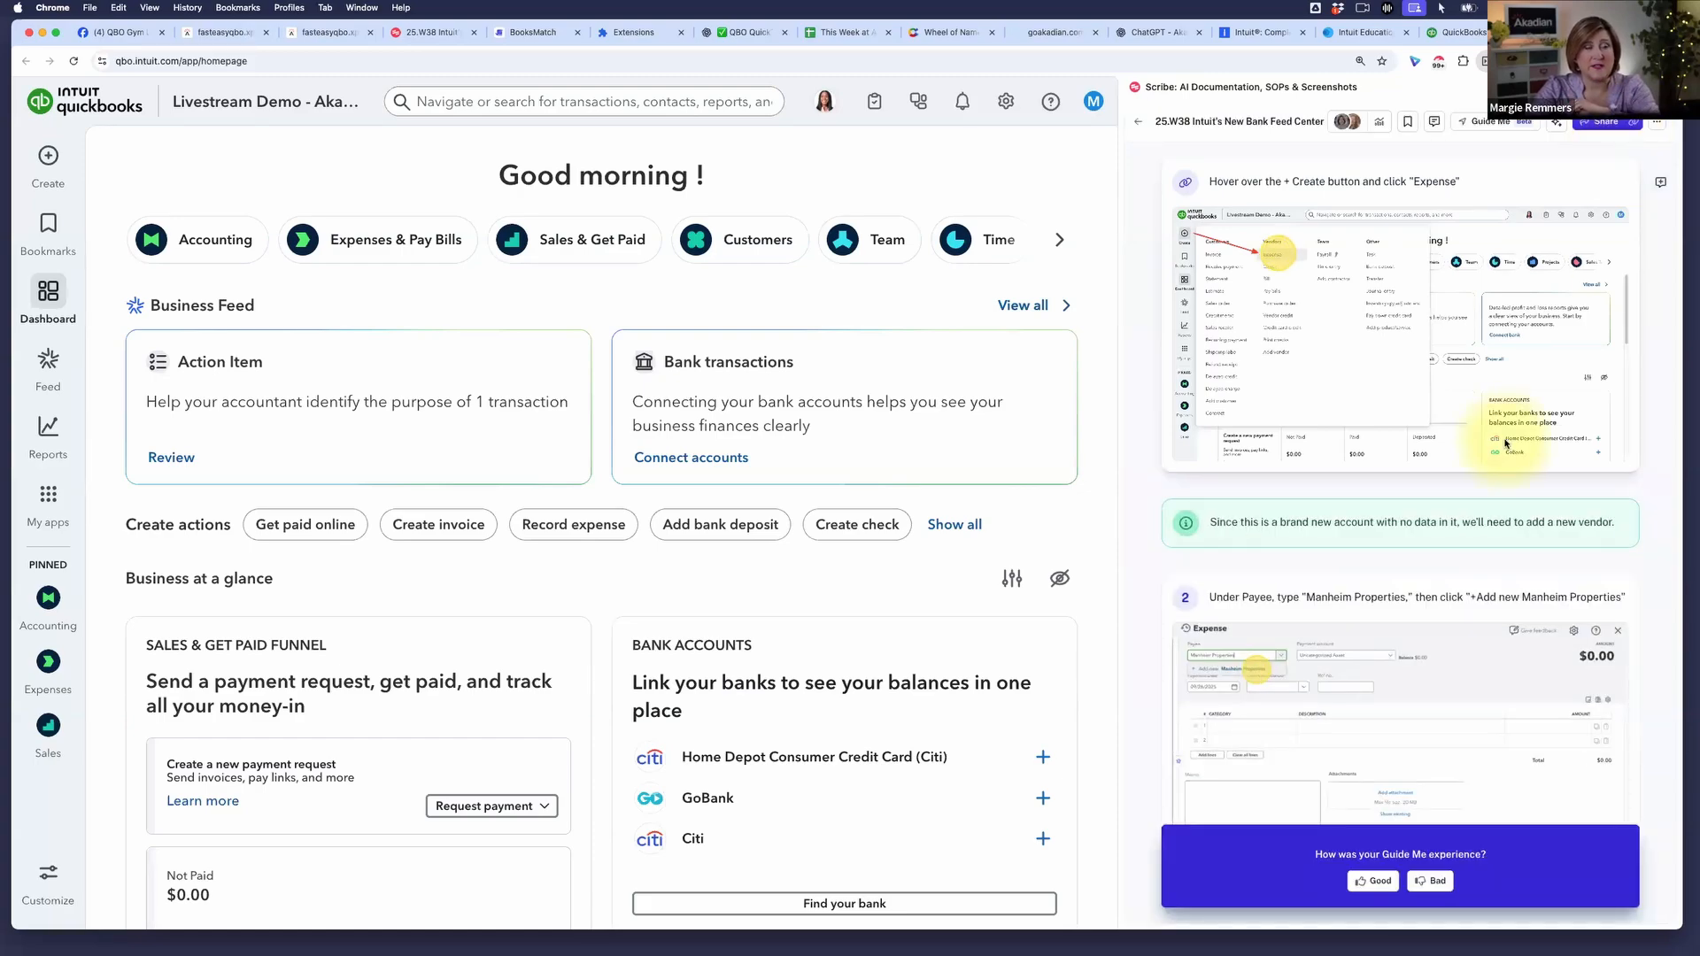
scroll(1505, 444, down, 6)
scroll(1506, 444, down, 3)
scroll(1505, 443, up, 12)
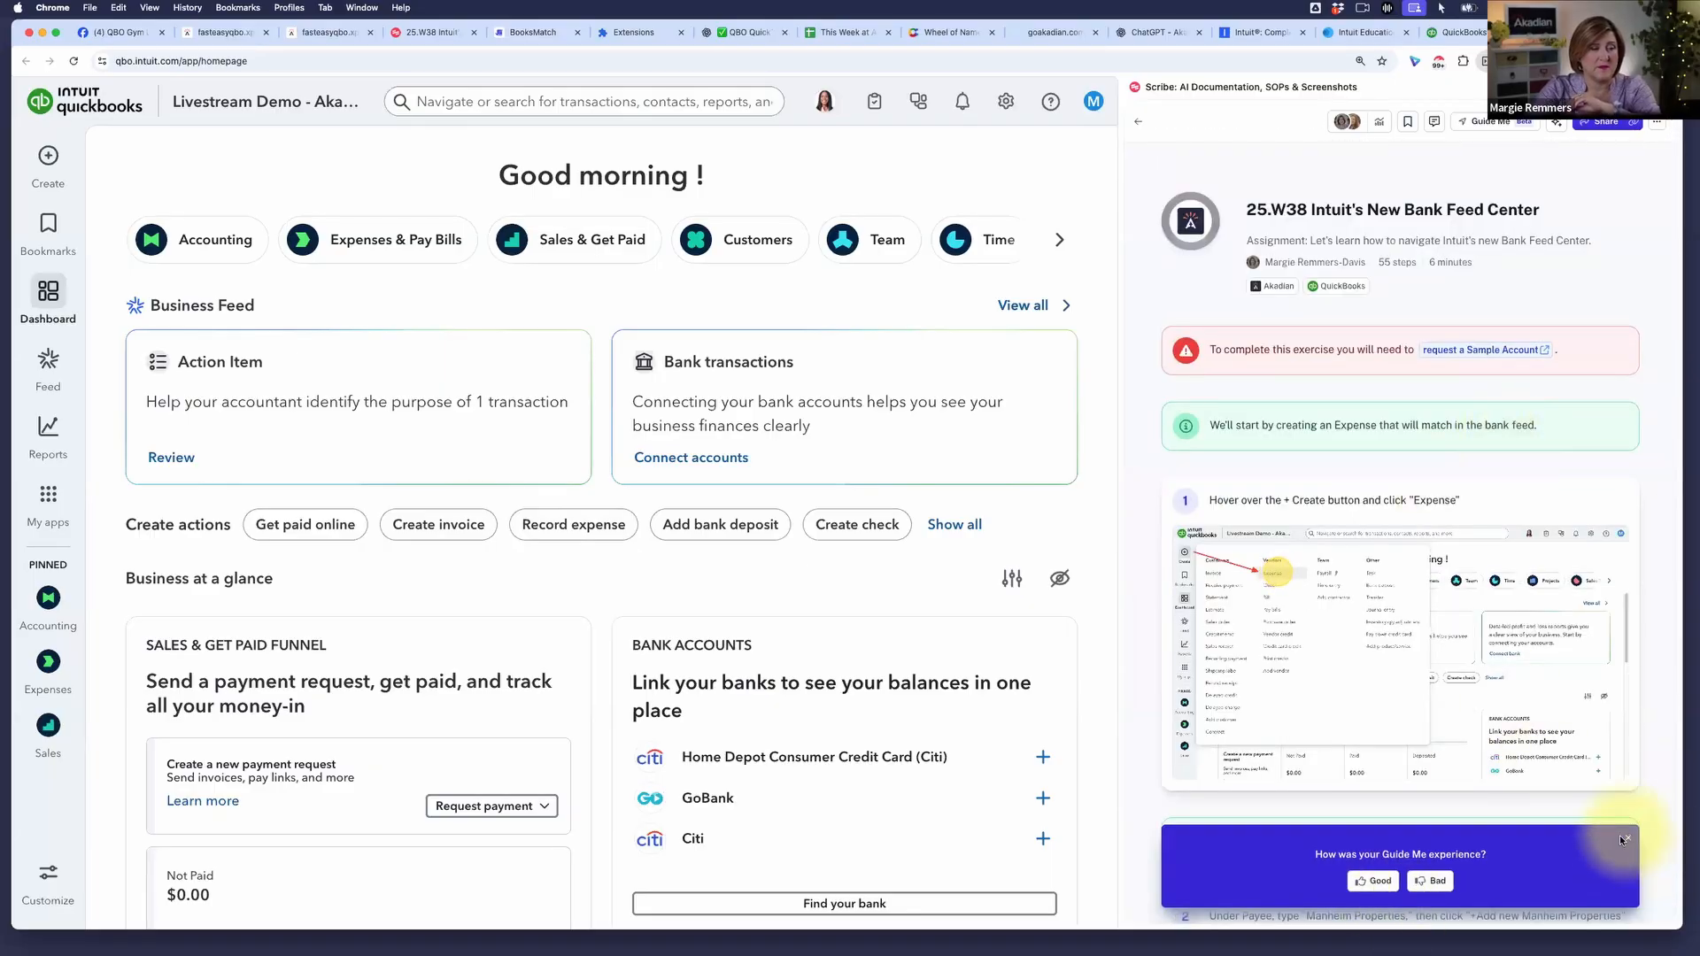
click(1431, 881)
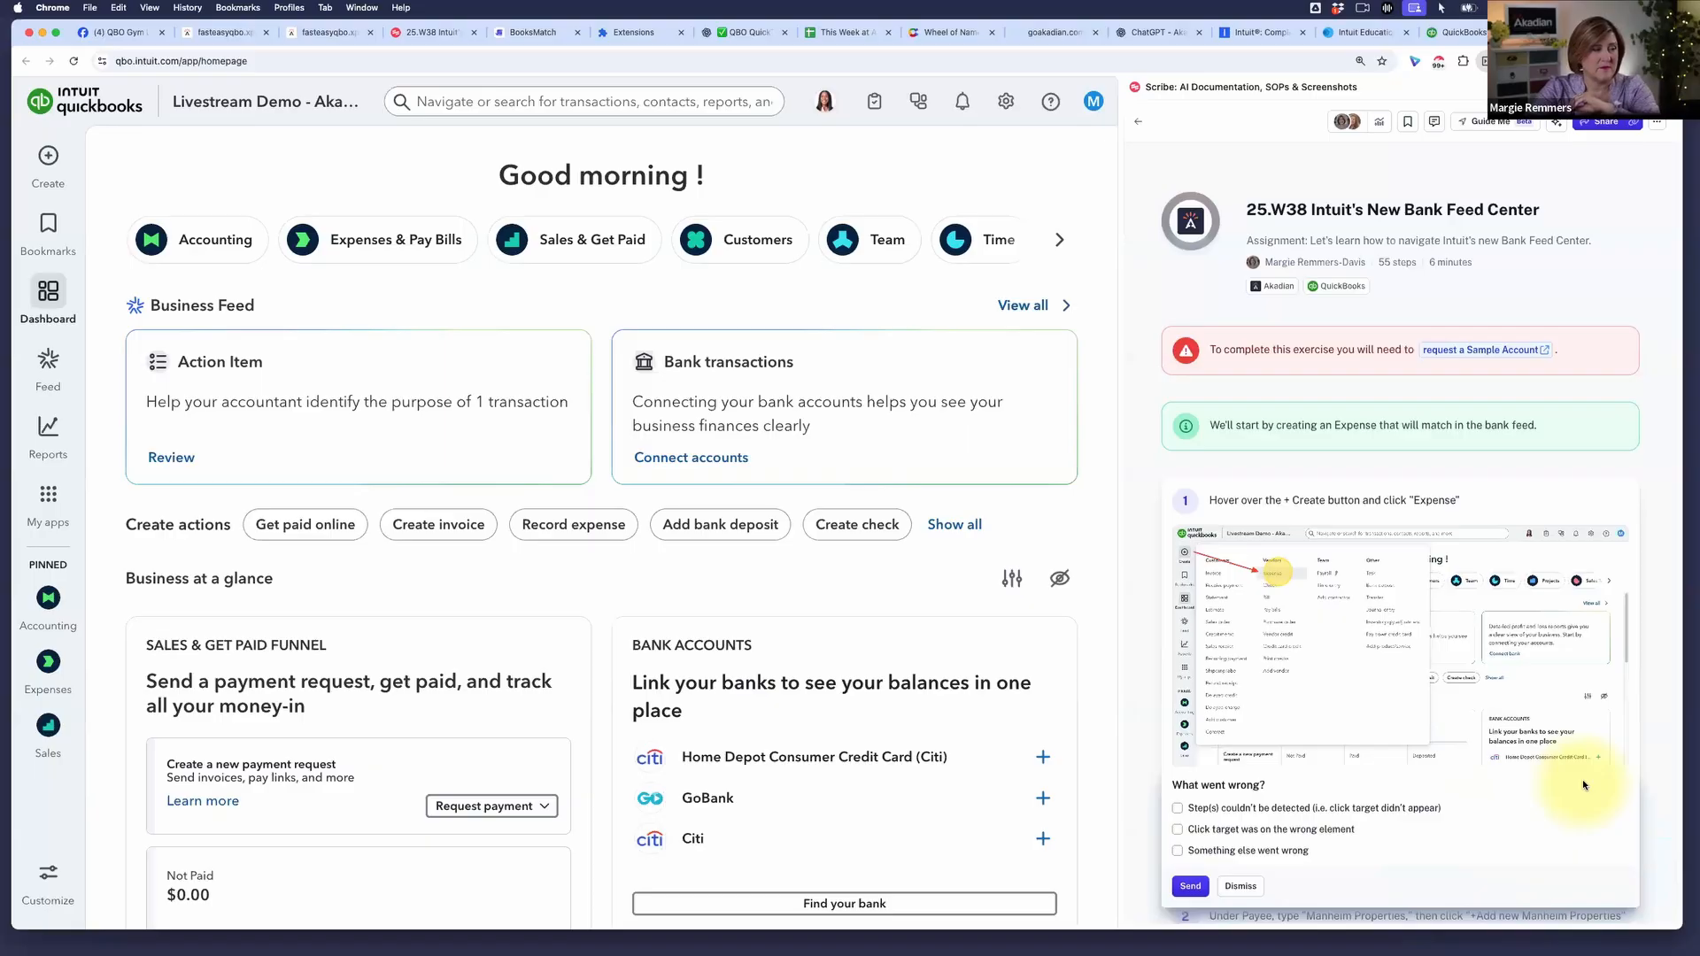
click(1240, 887)
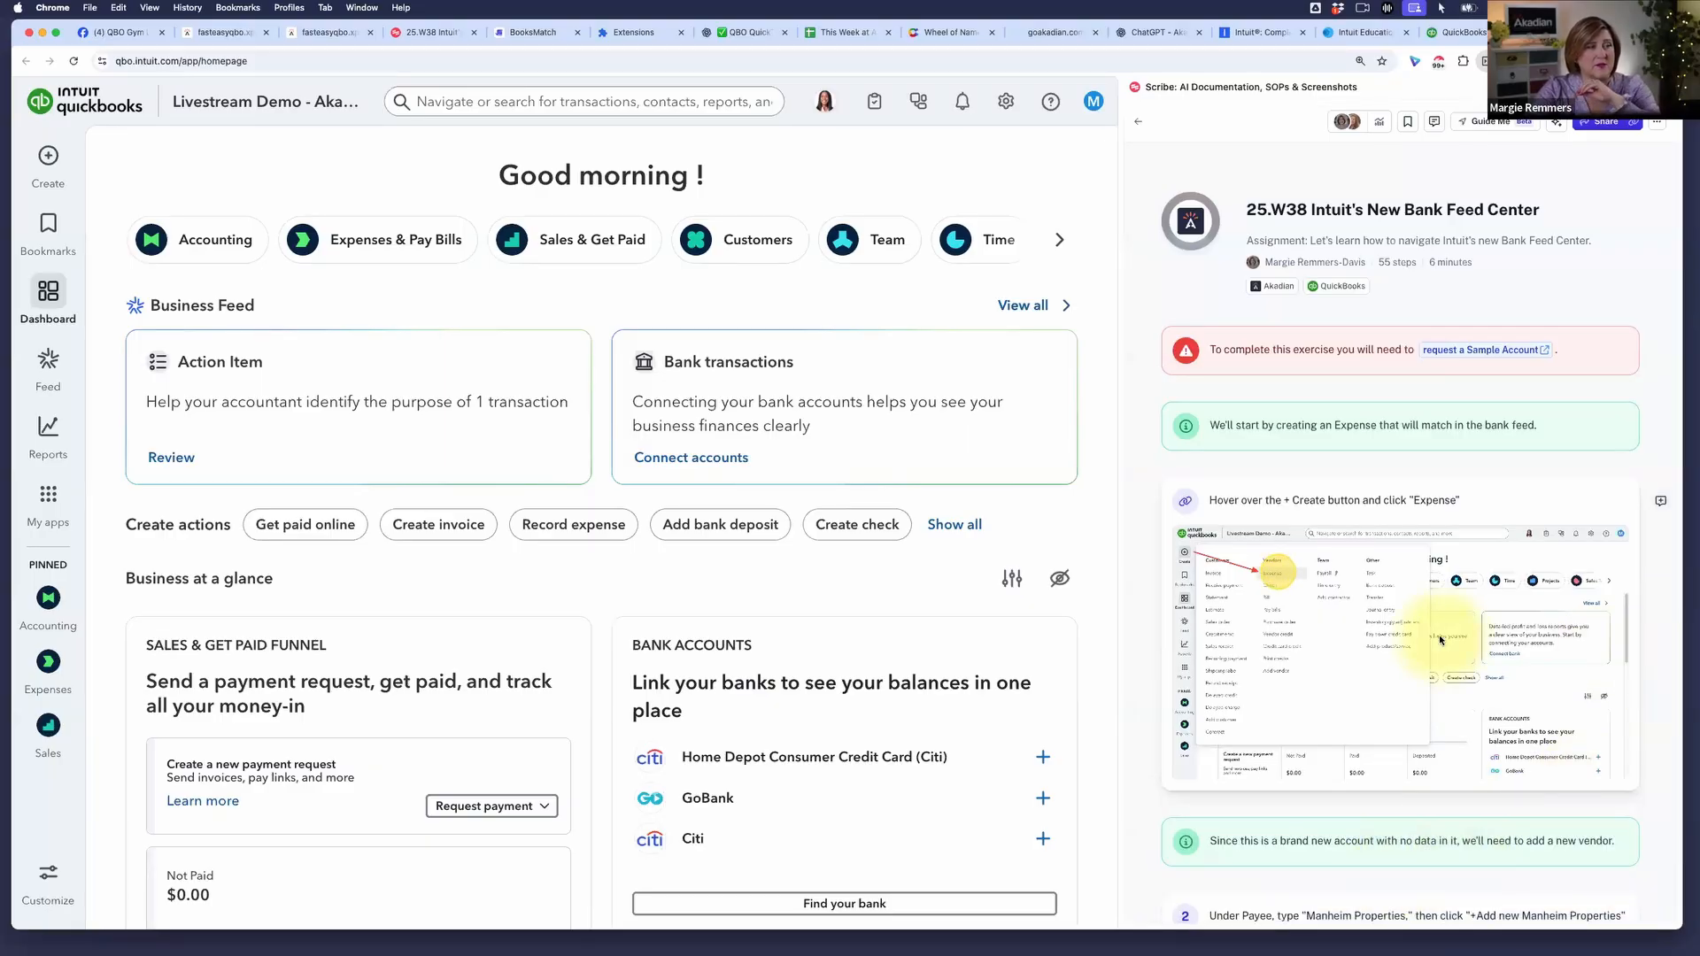
- Reload the QuickBooks company page and start a new expense
scroll(1440, 639, down, 1)
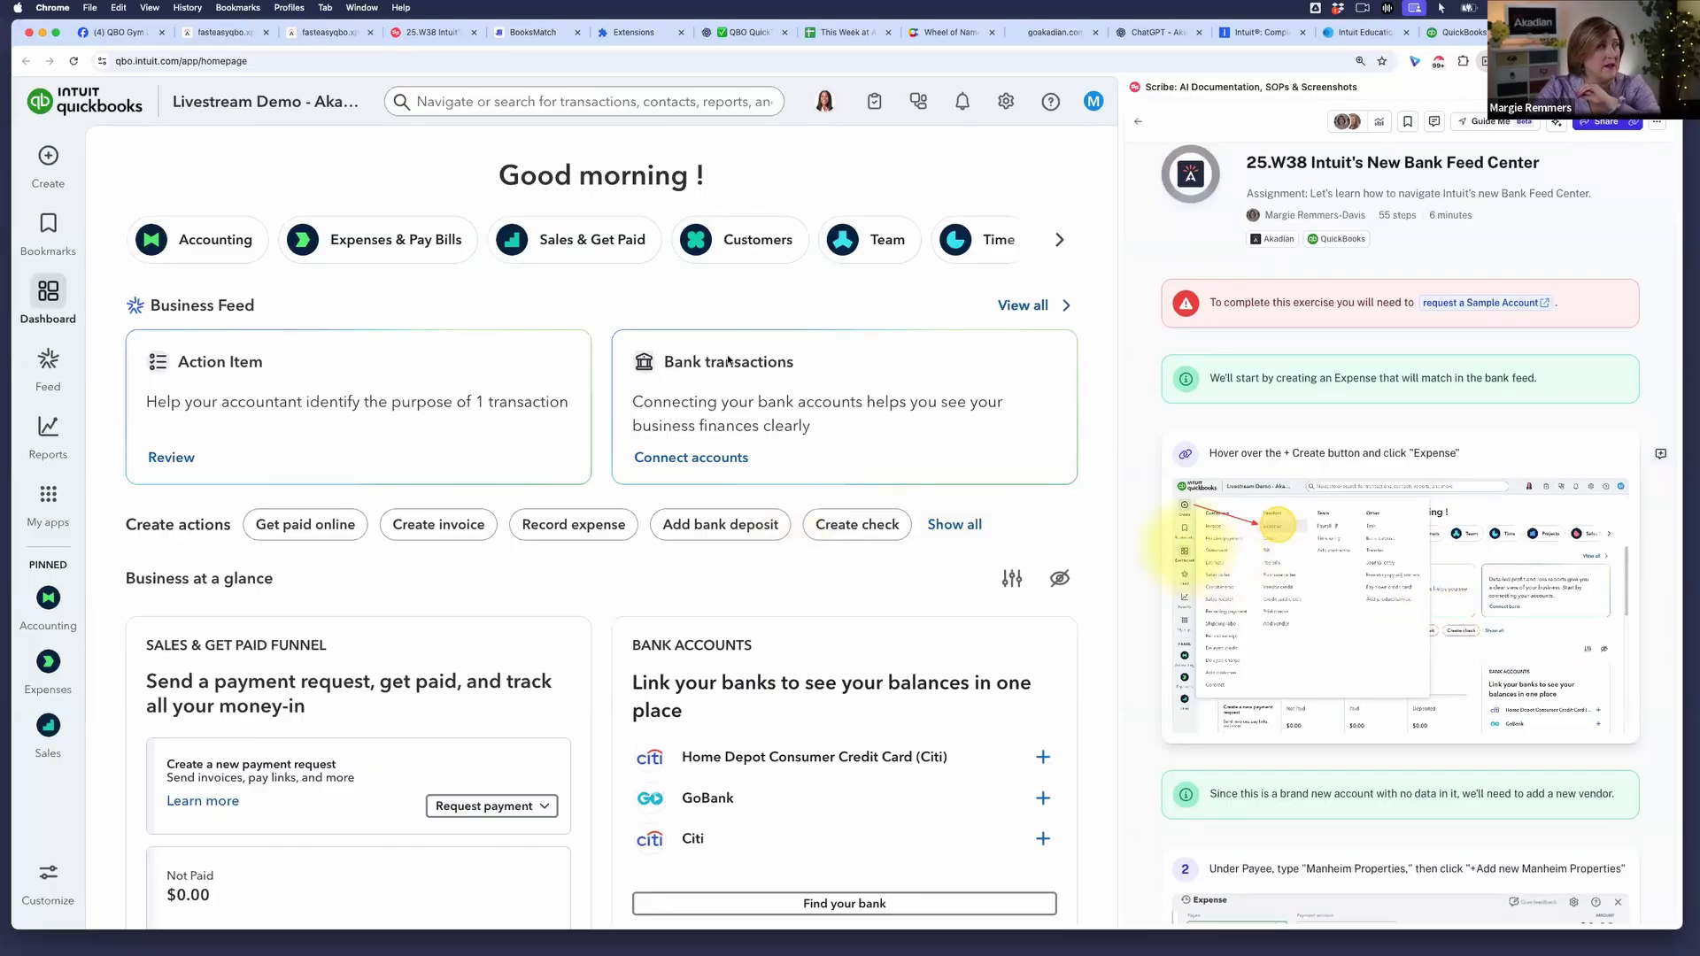
mouse_move(58, 142)
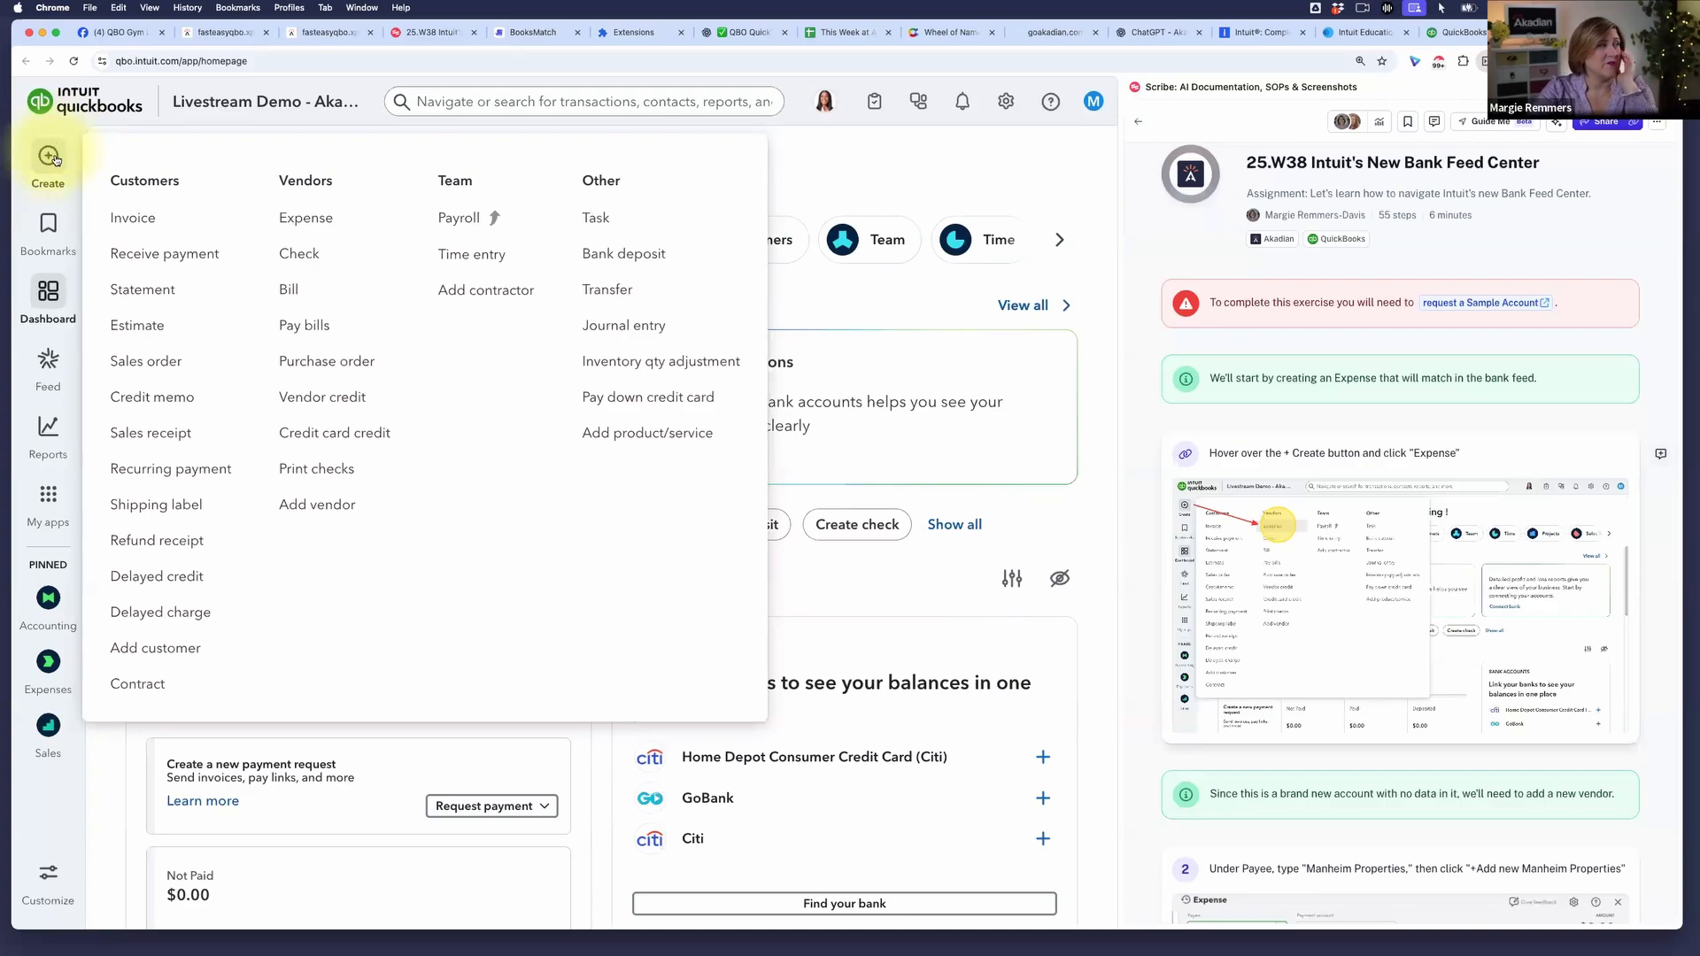
click(302, 219)
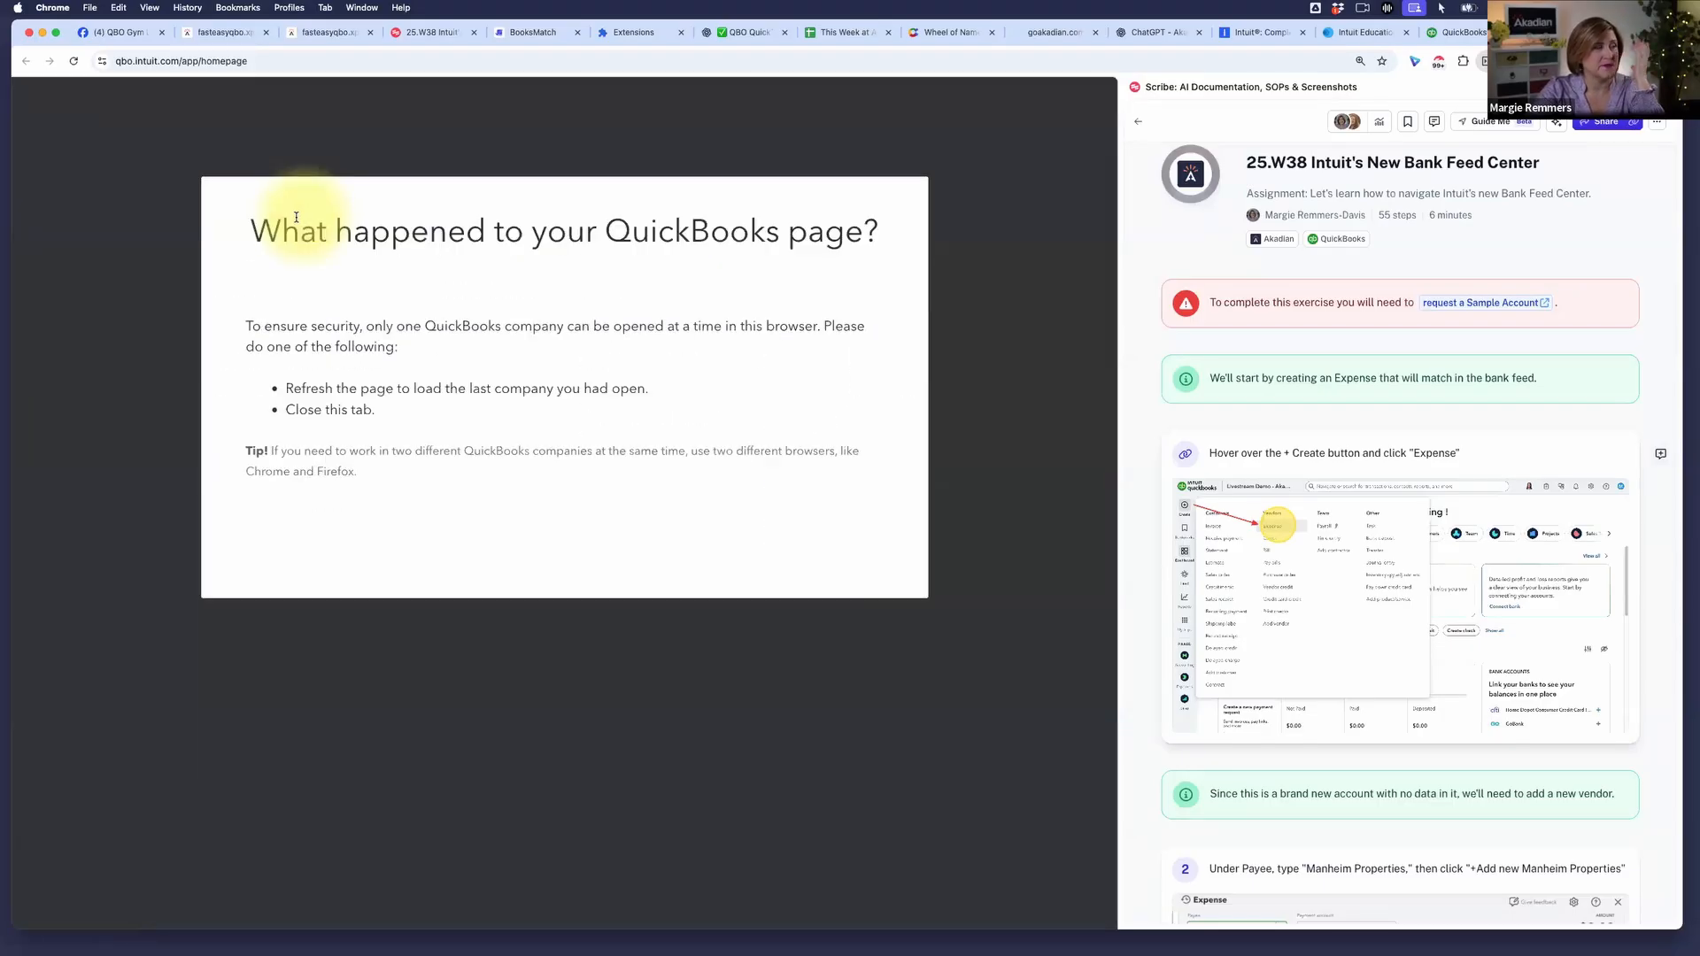
click(74, 61)
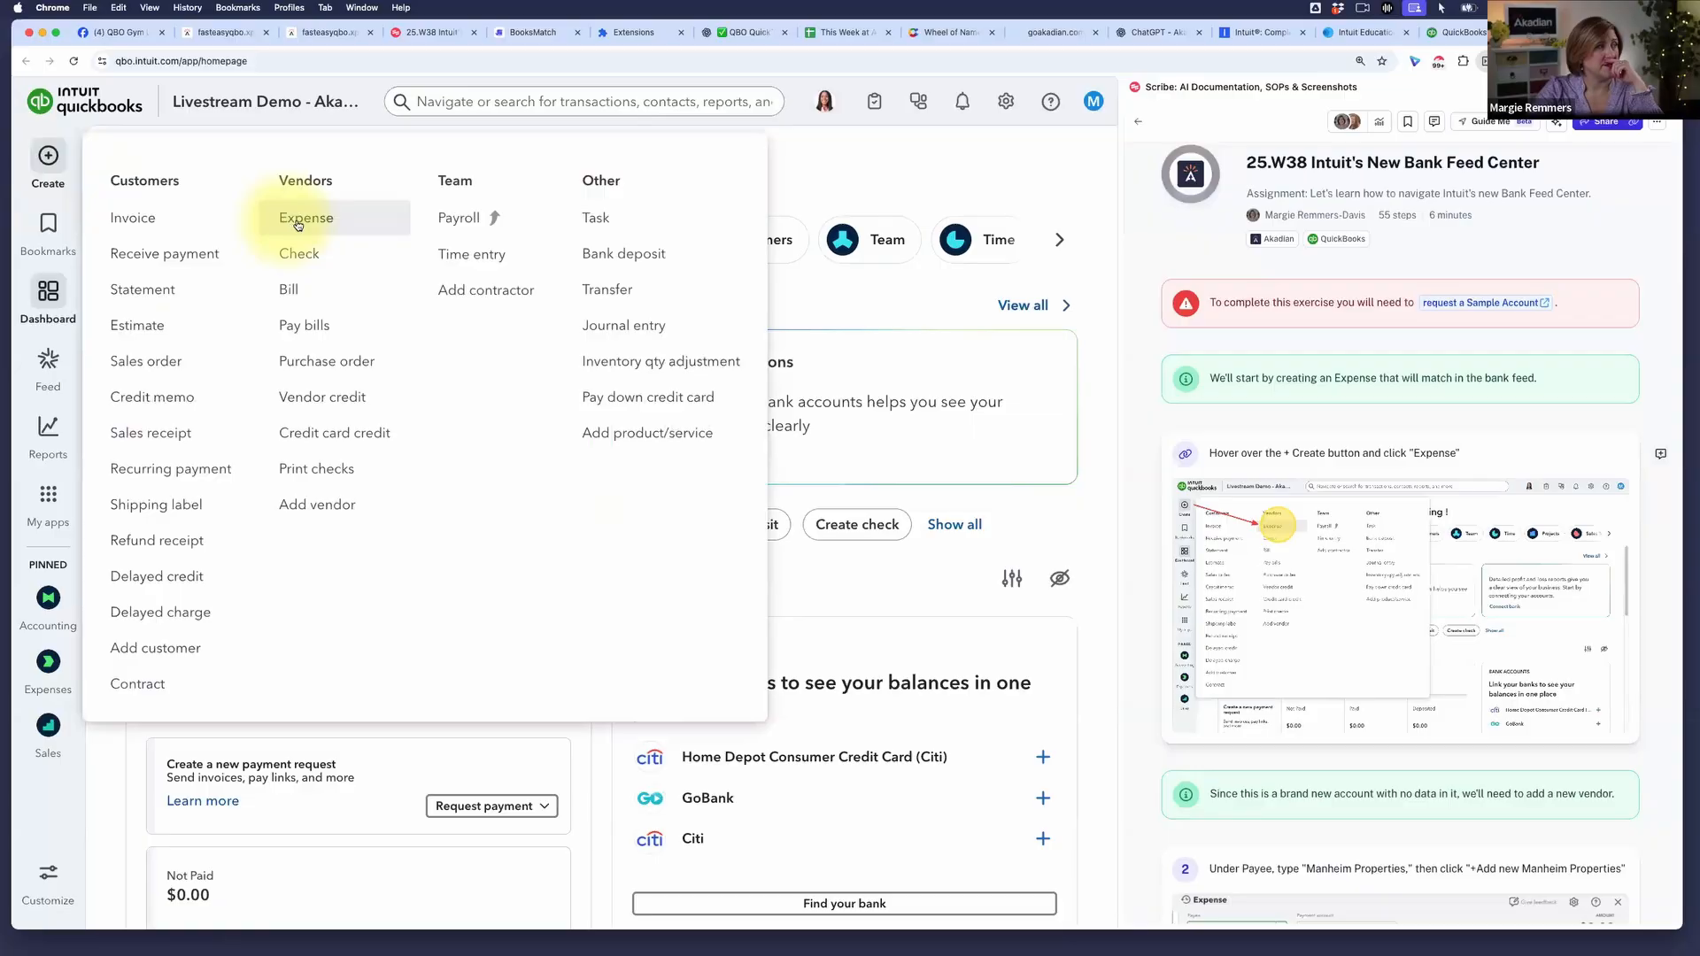
click(298, 221)
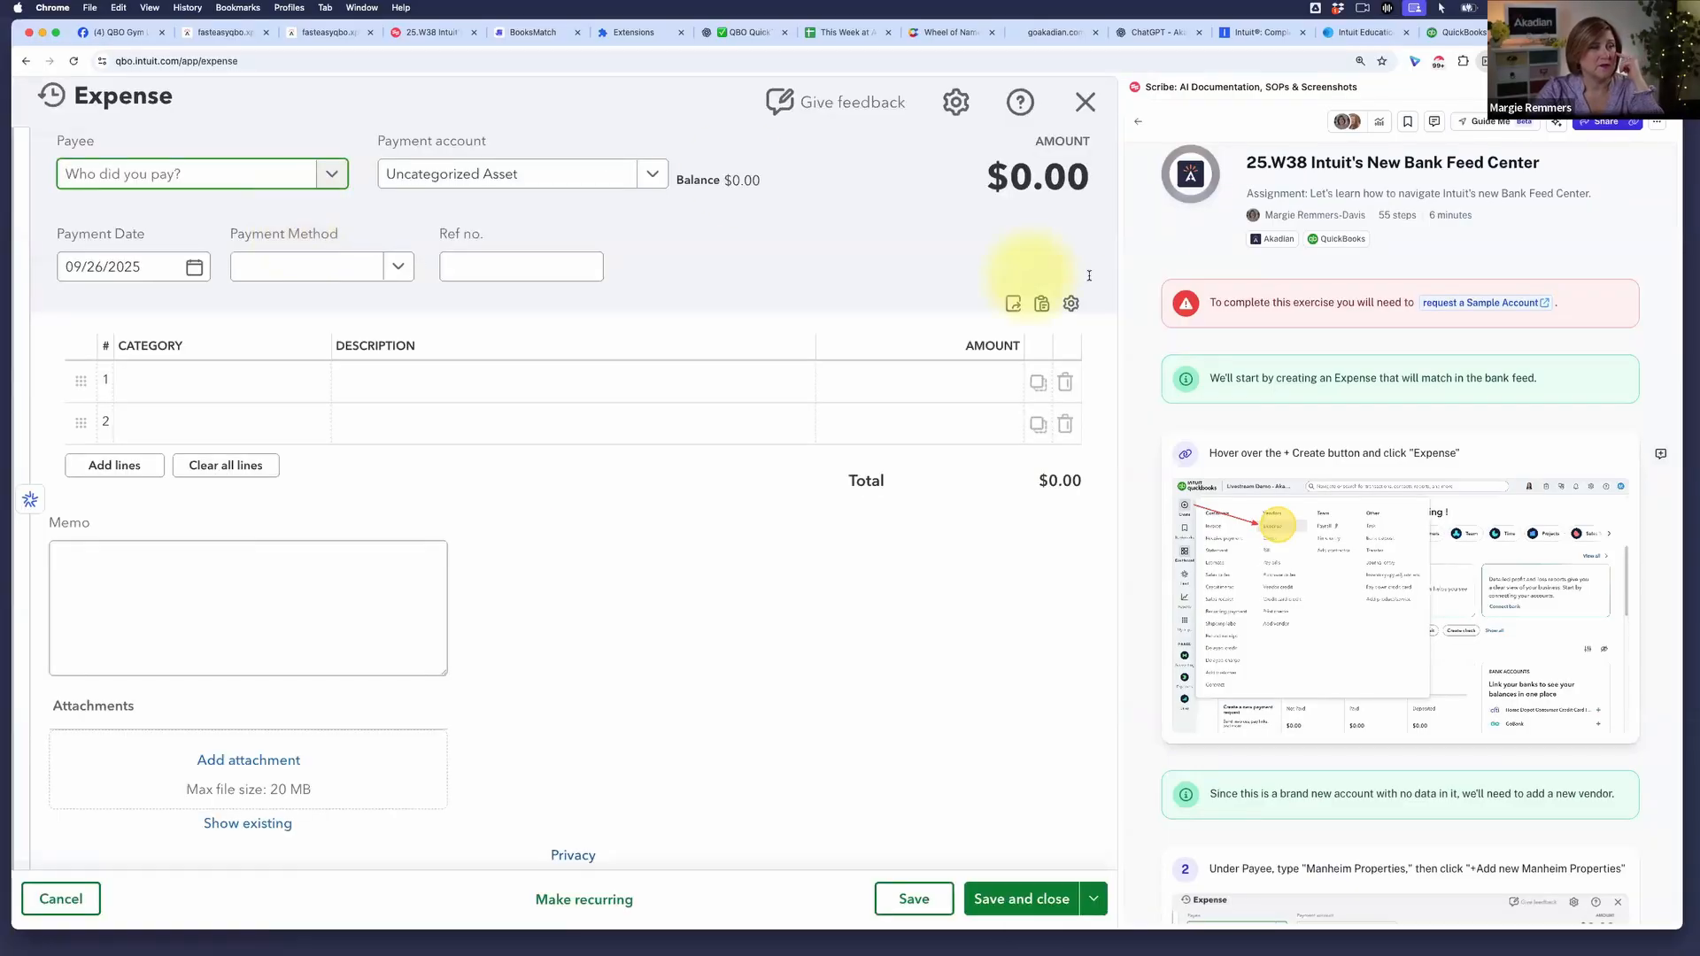
- Add Manheim Properties as a new vendor in the expense's Payee field and save the vendor with its prefilled details
scroll(1492, 609, down, 5)
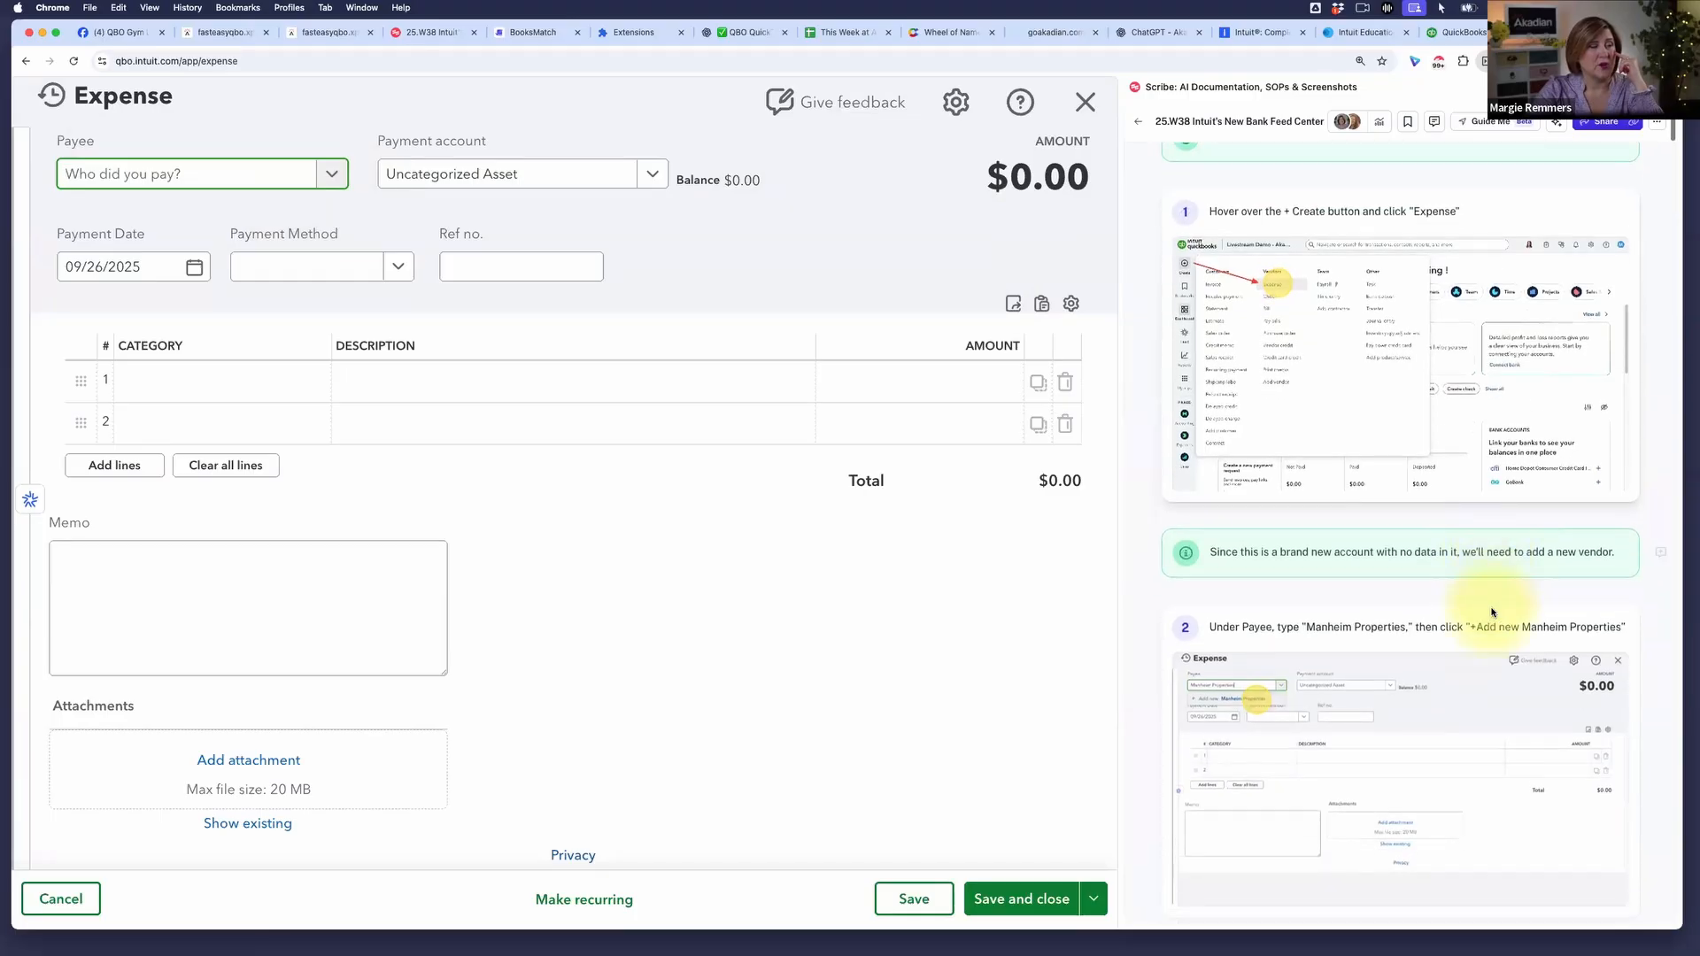
scroll(1492, 611, down, 3)
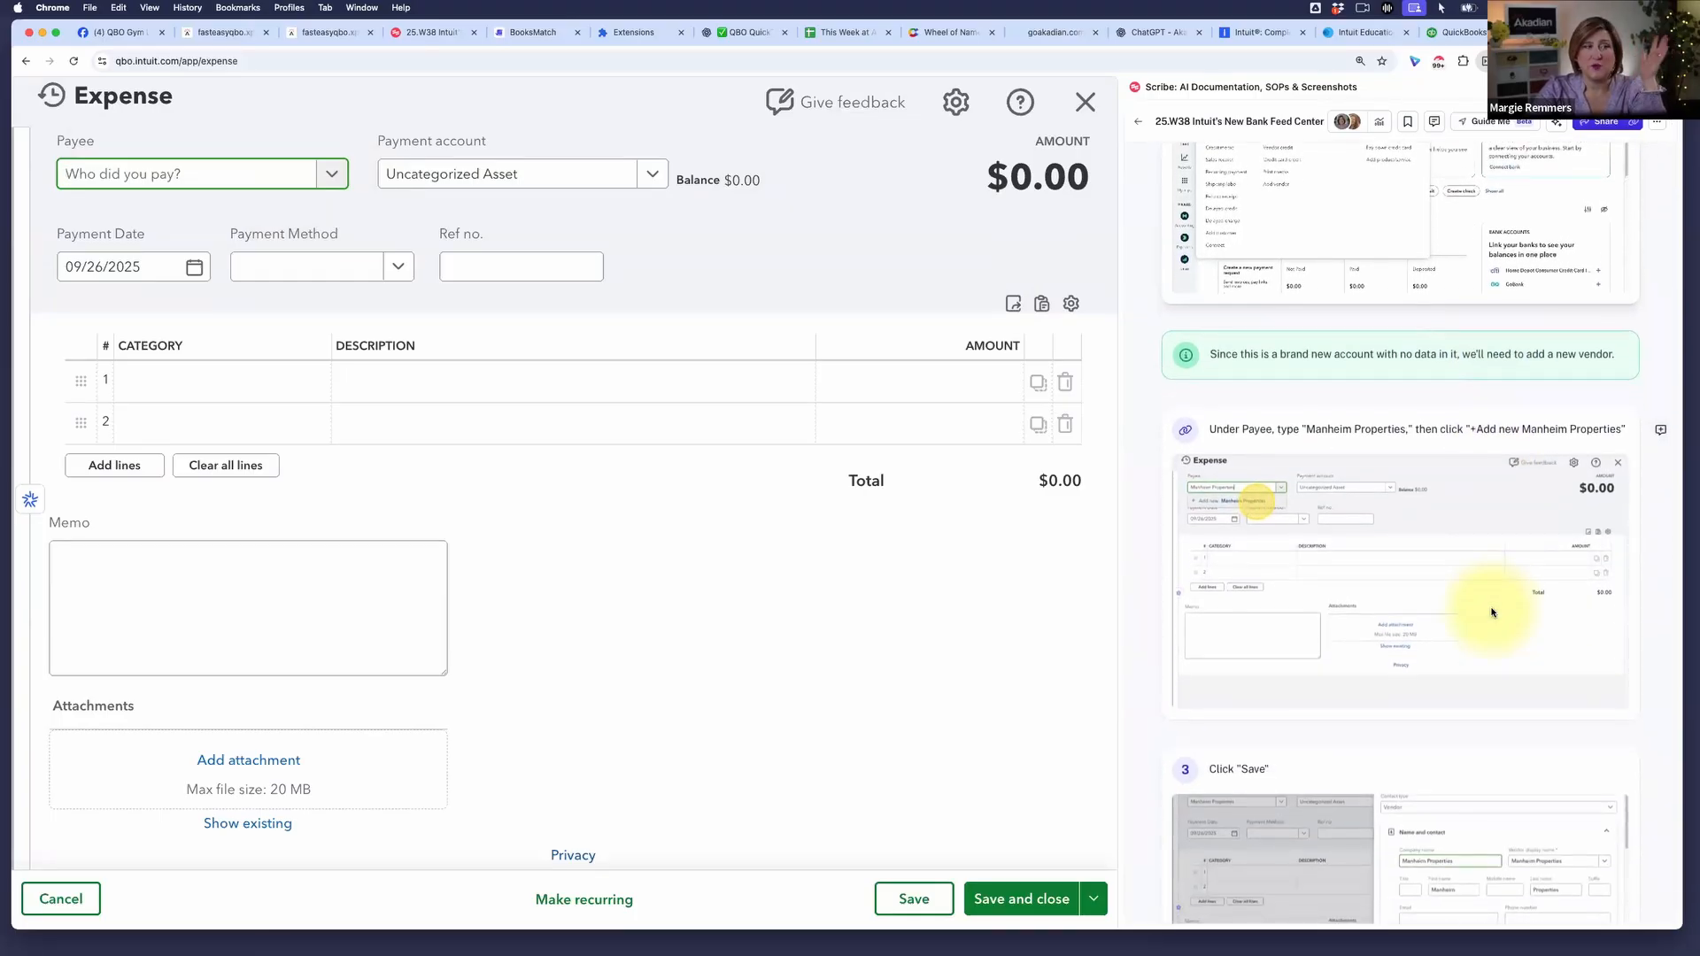
scroll(1492, 610, down, 2)
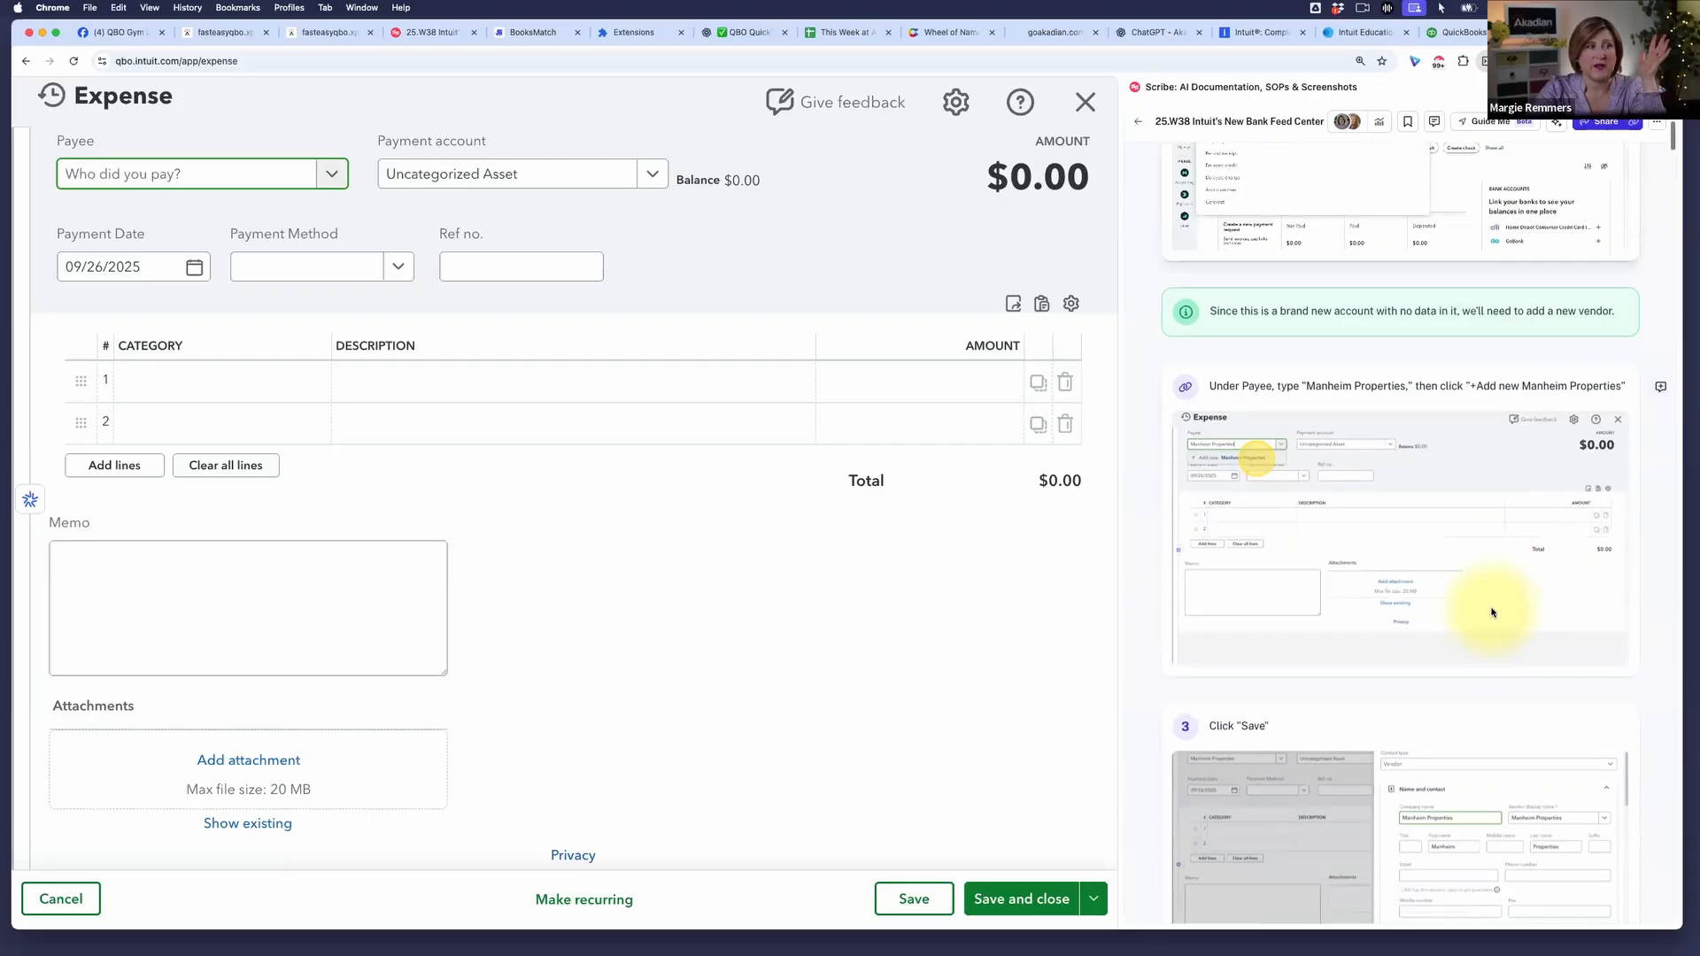
click(180, 174)
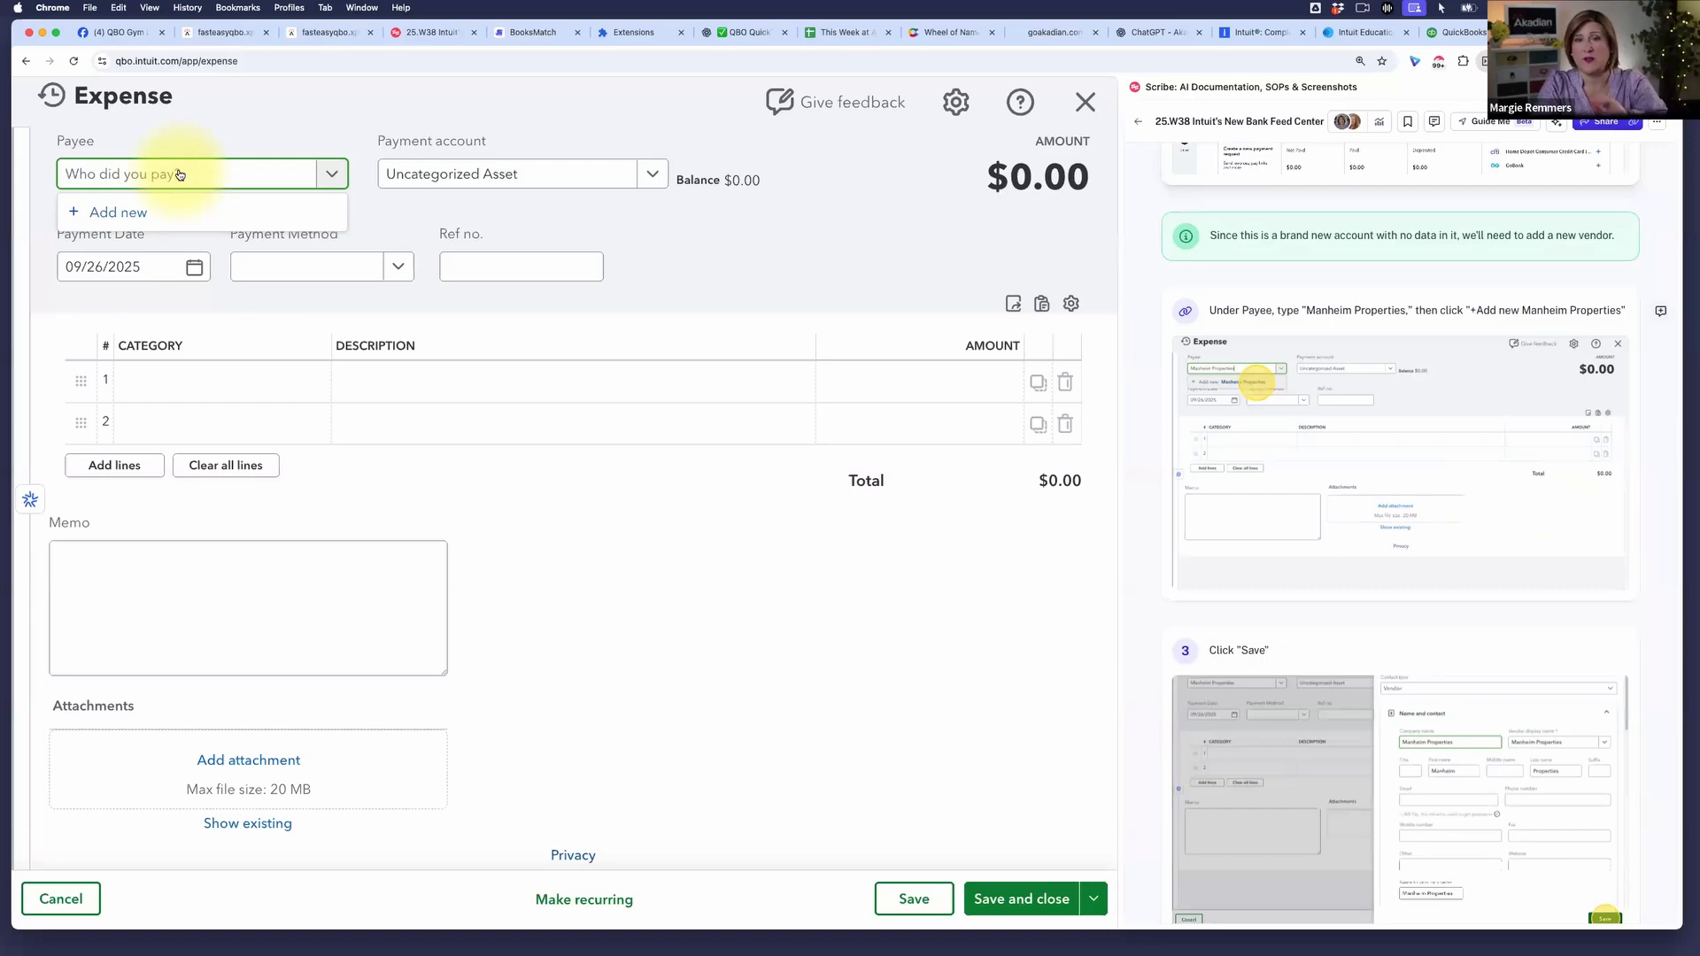
text(Ma)
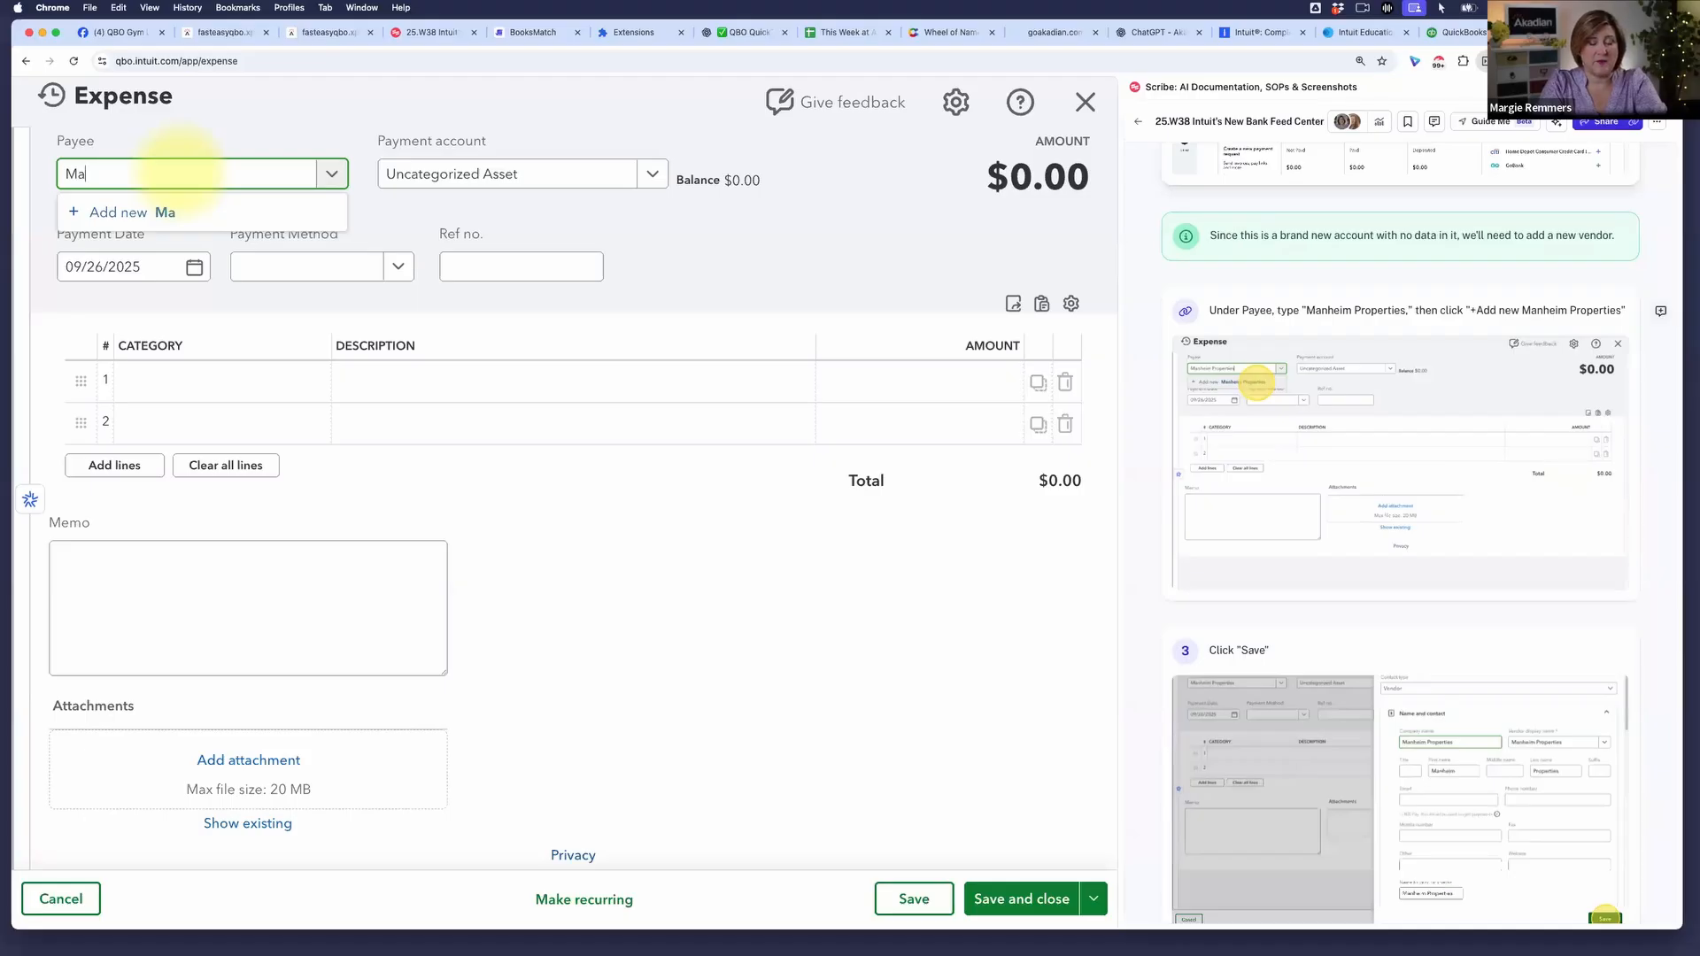
text(nheim Pr)
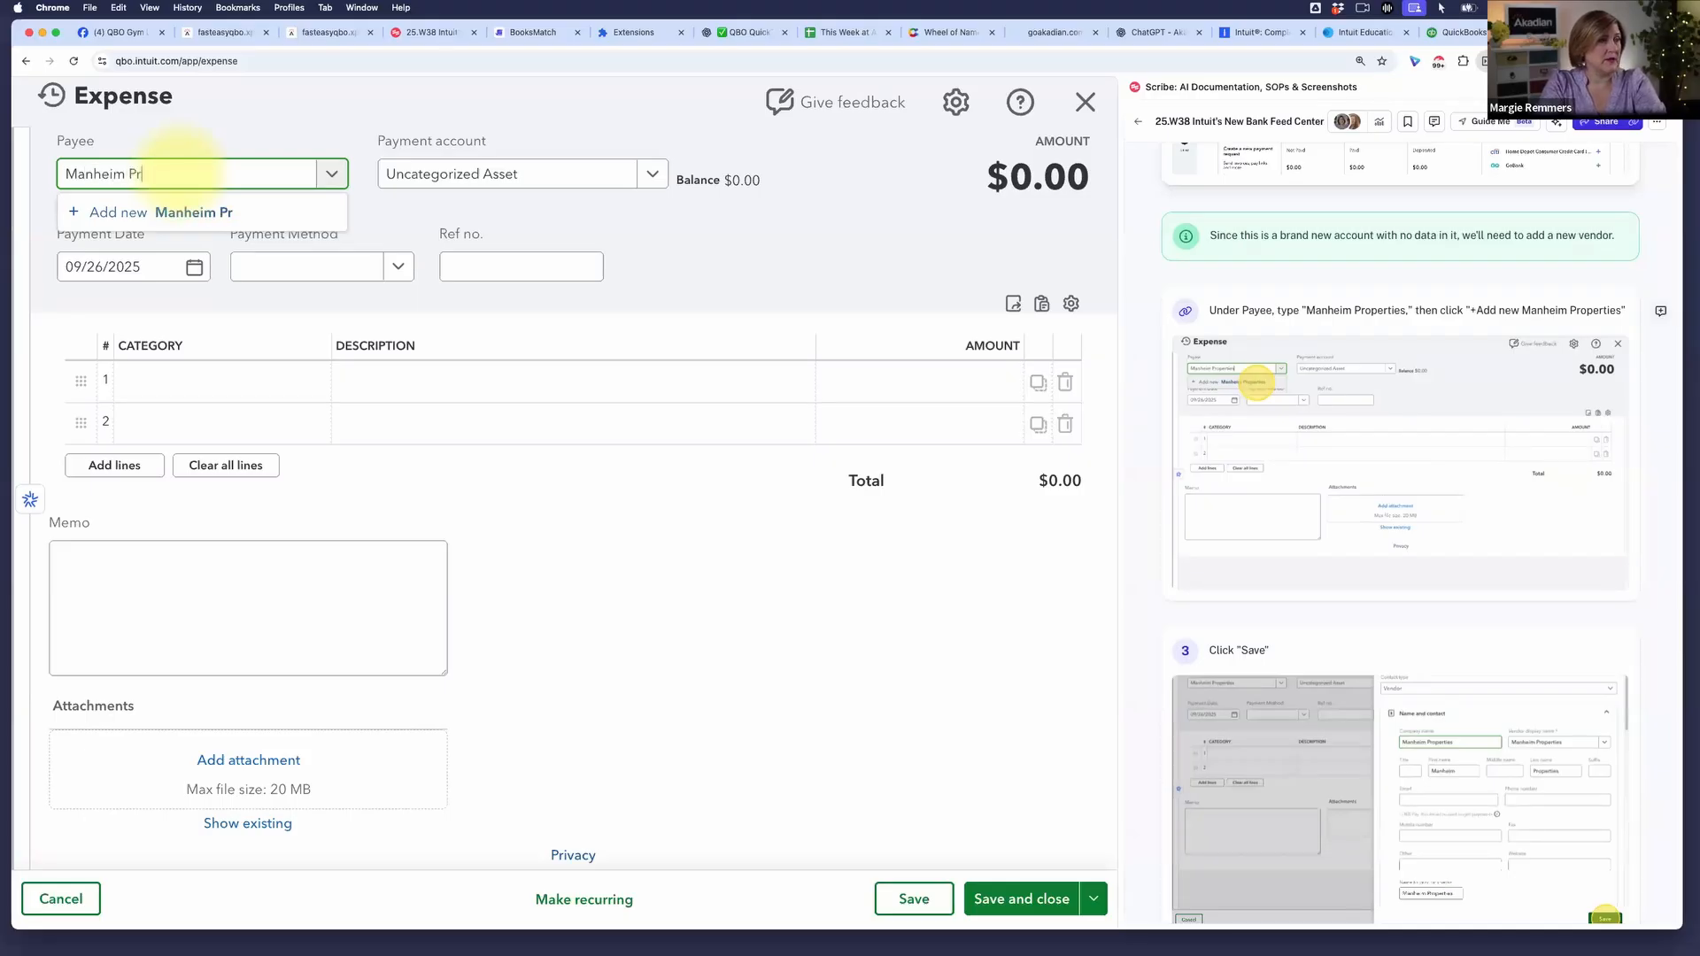
text(pert)
key(BackSpace)
key(BackSpace)
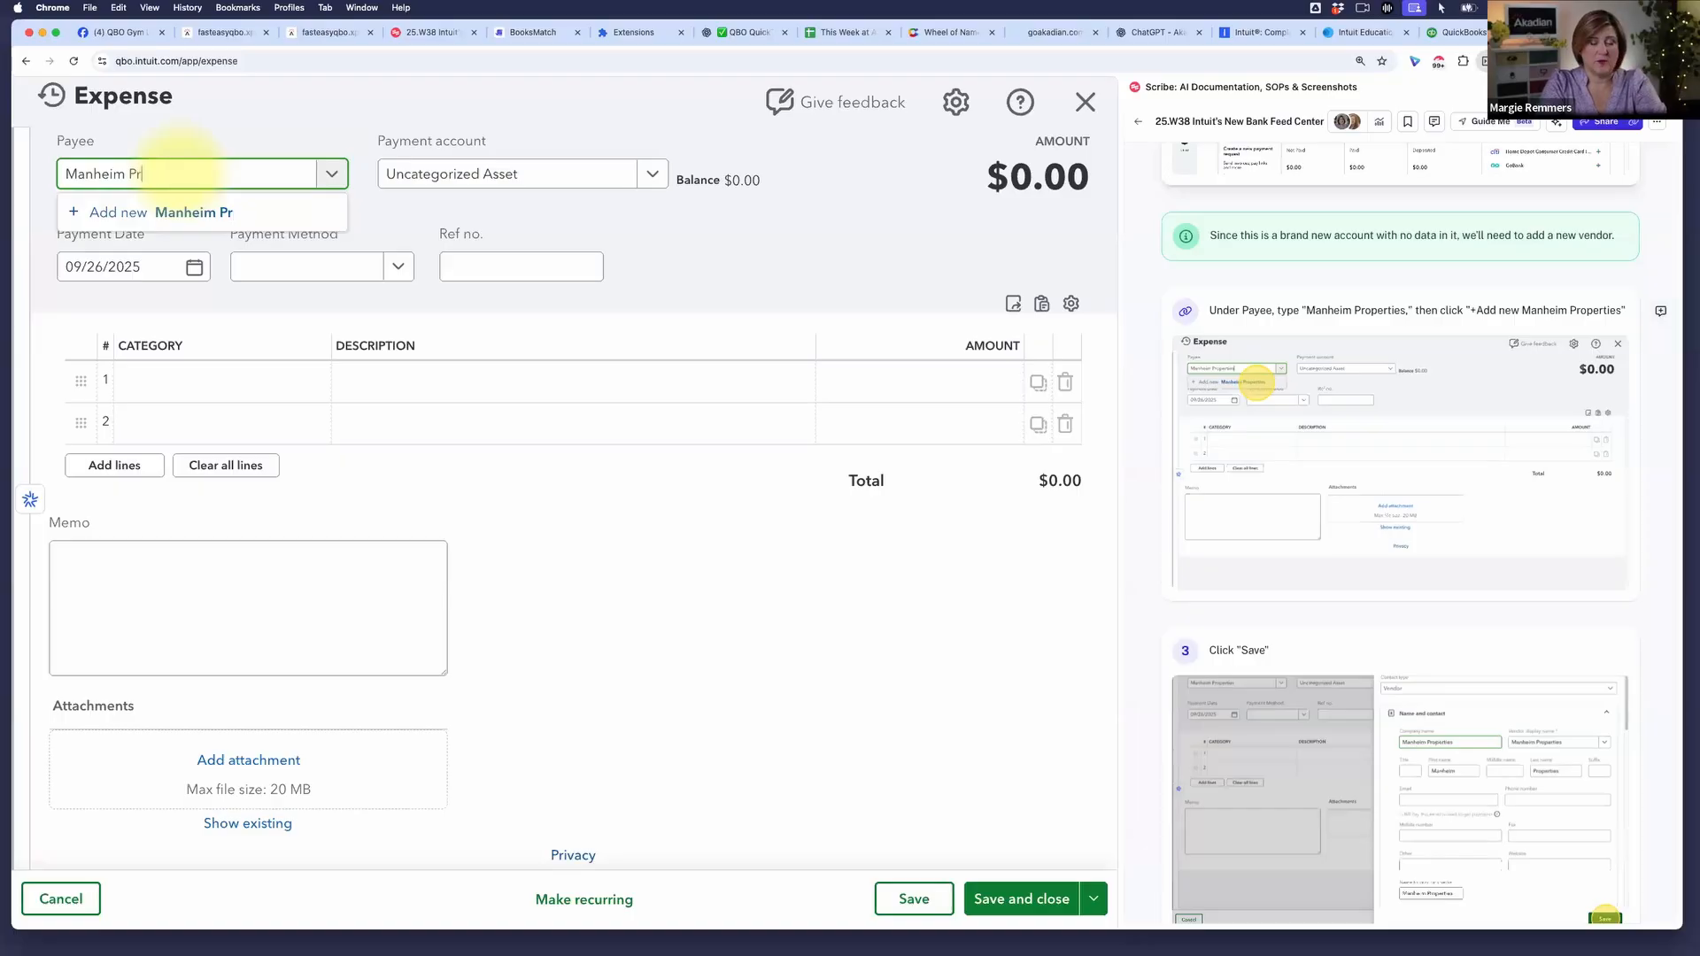
text(operties)
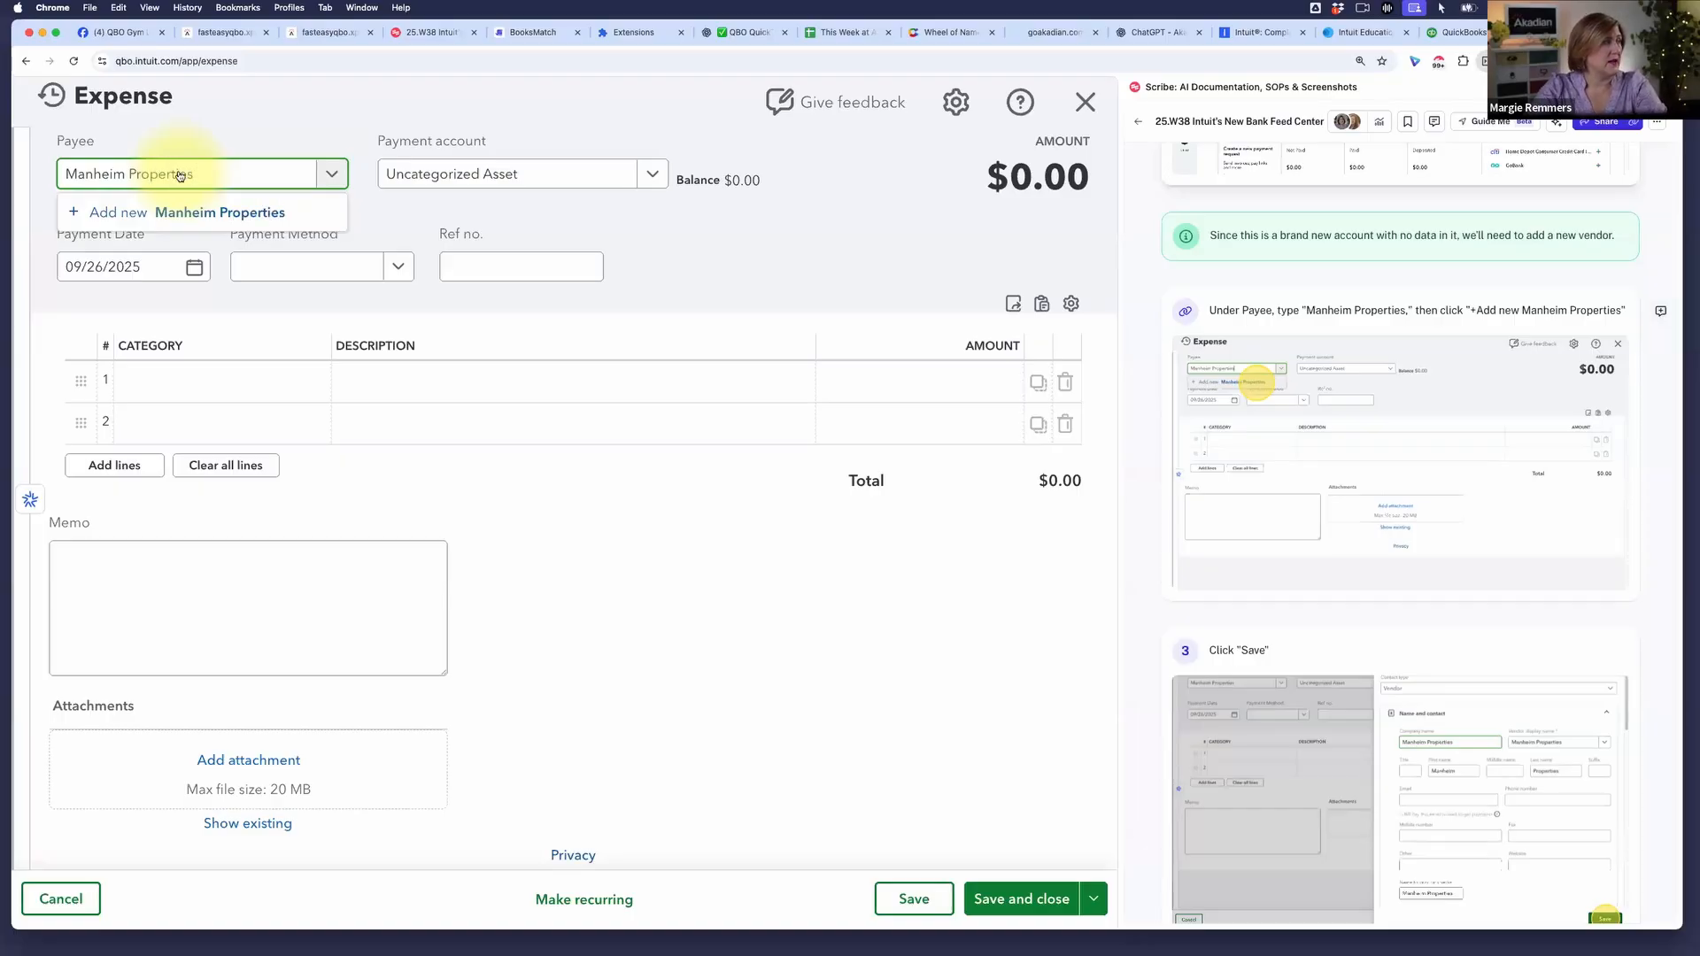
click(239, 218)
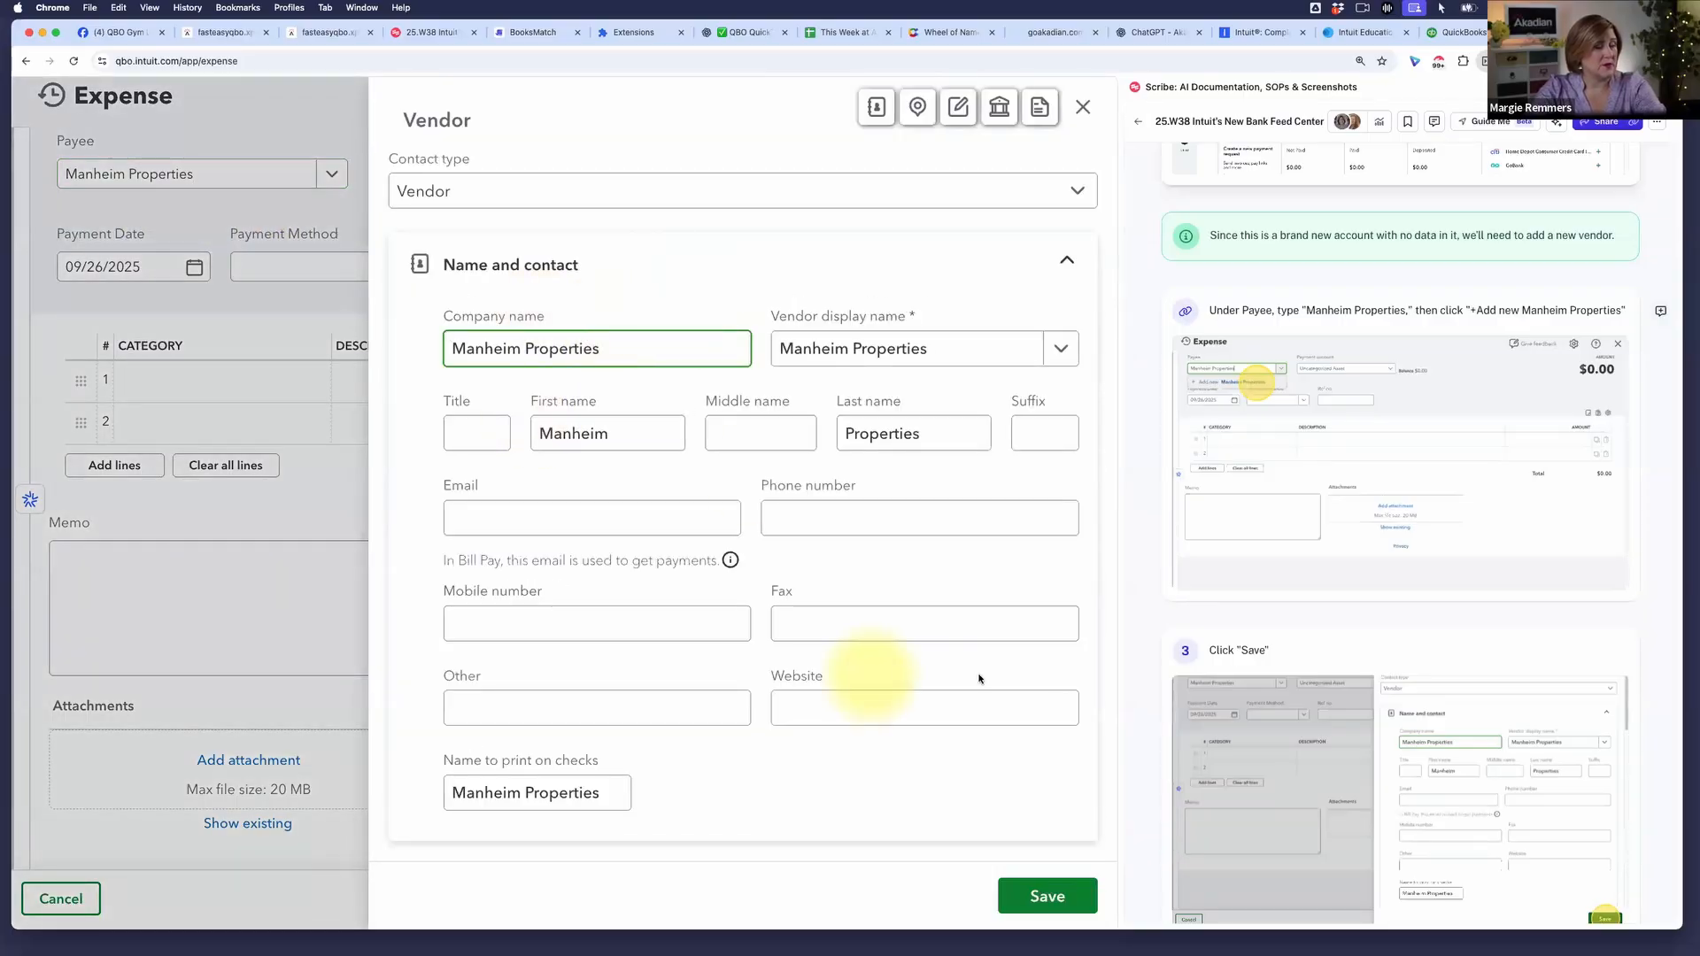
click(1048, 896)
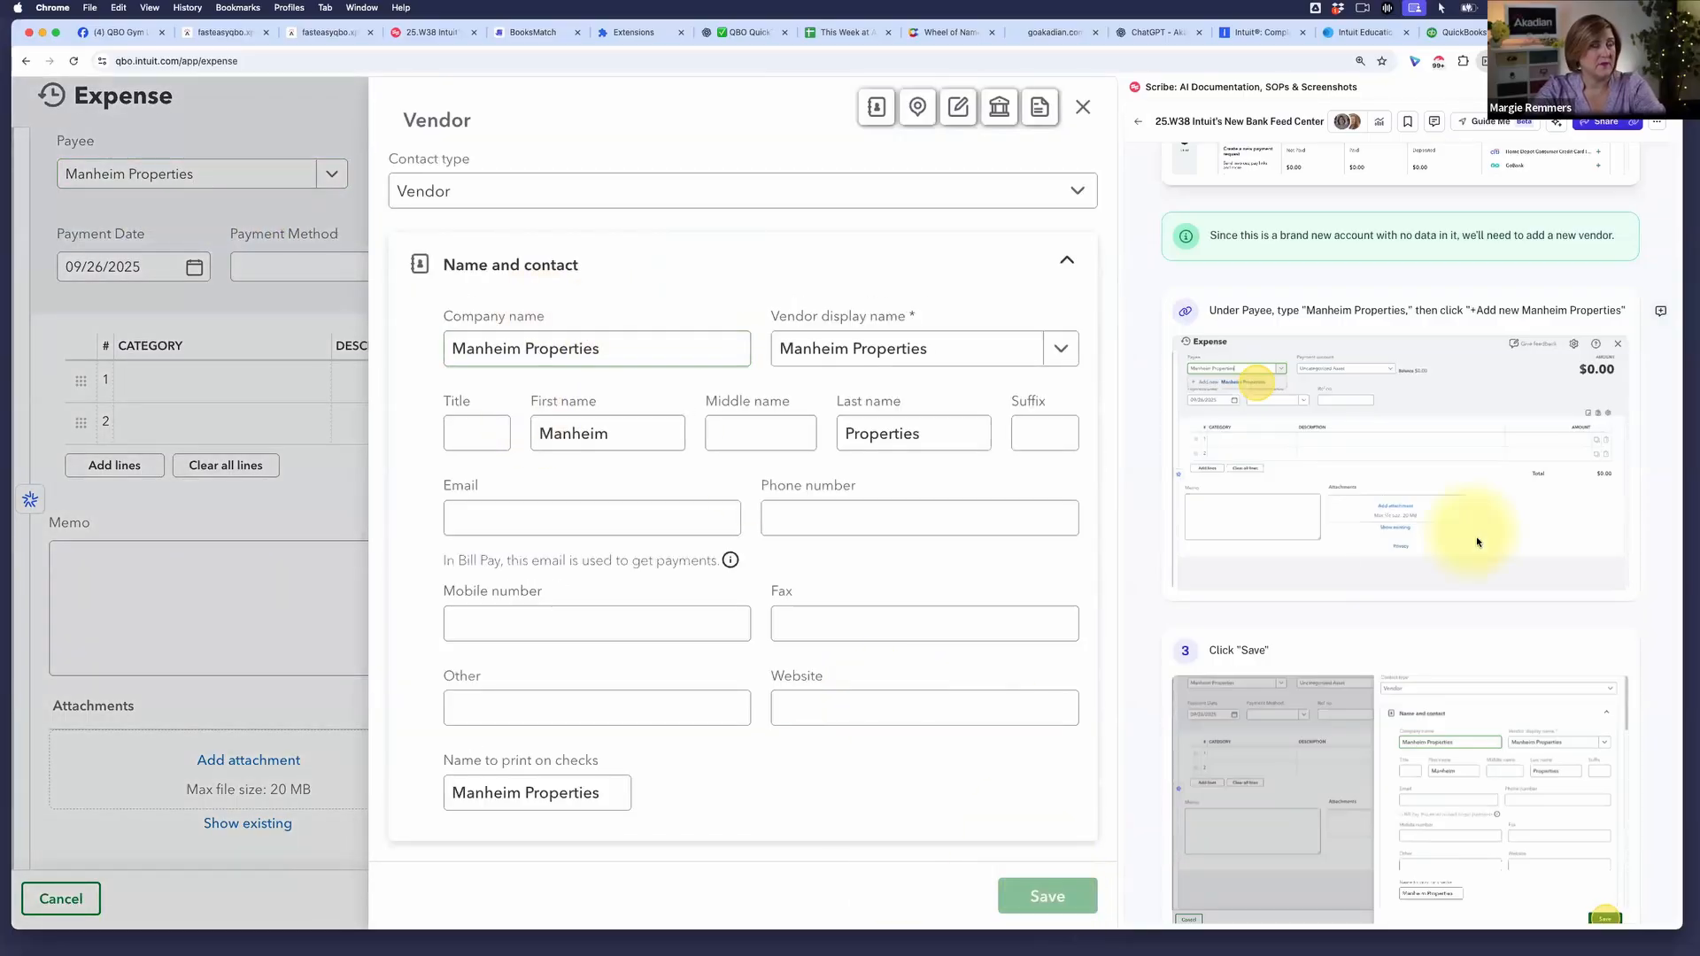
- Start a new account for the expense's Payment account and name it Checking
scroll(1452, 657, down, 5)
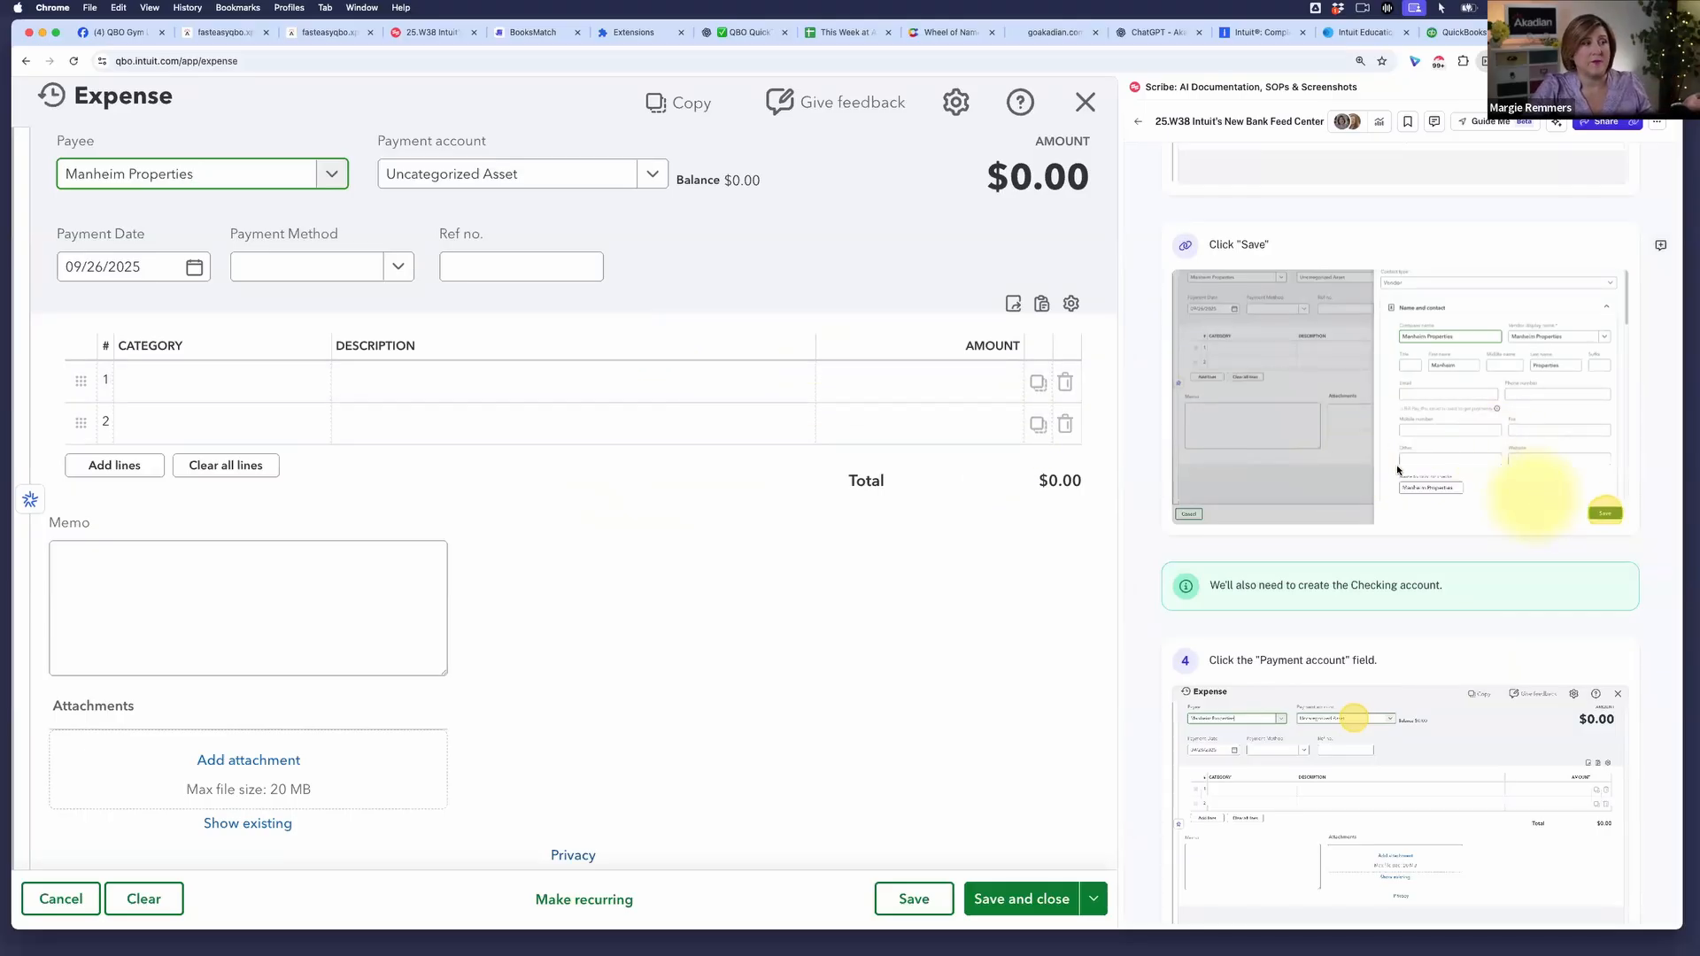
scroll(1396, 414, up, 2)
scroll(1397, 414, up, 3)
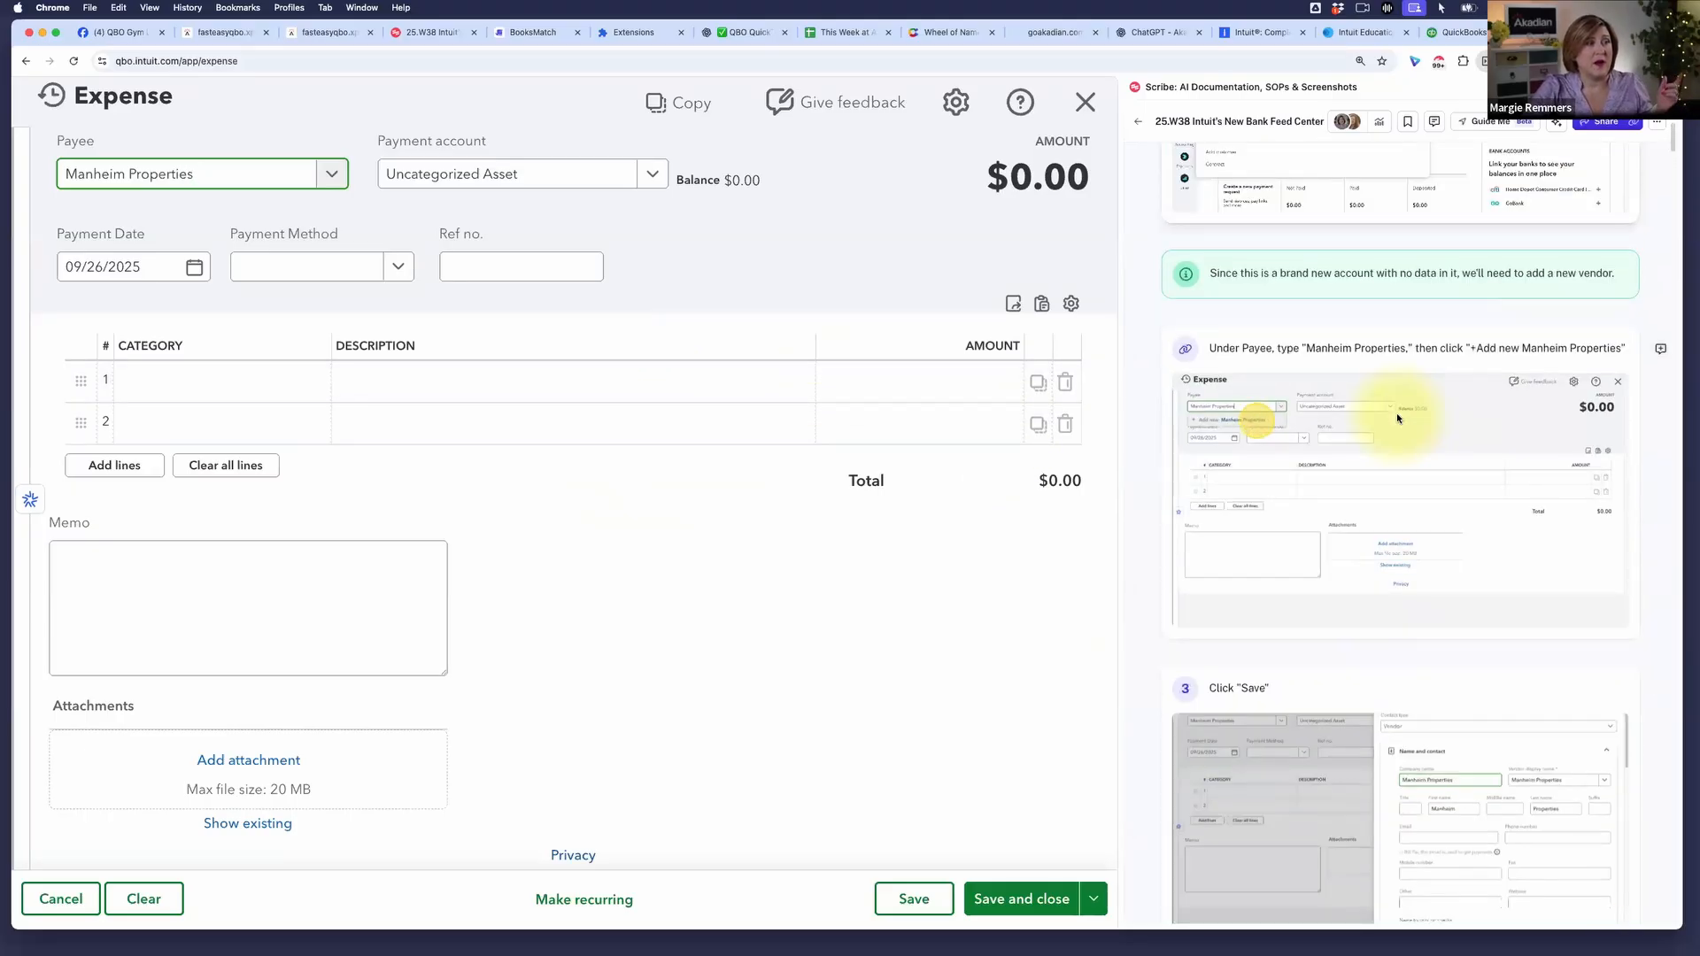
scroll(1398, 416, down, 7)
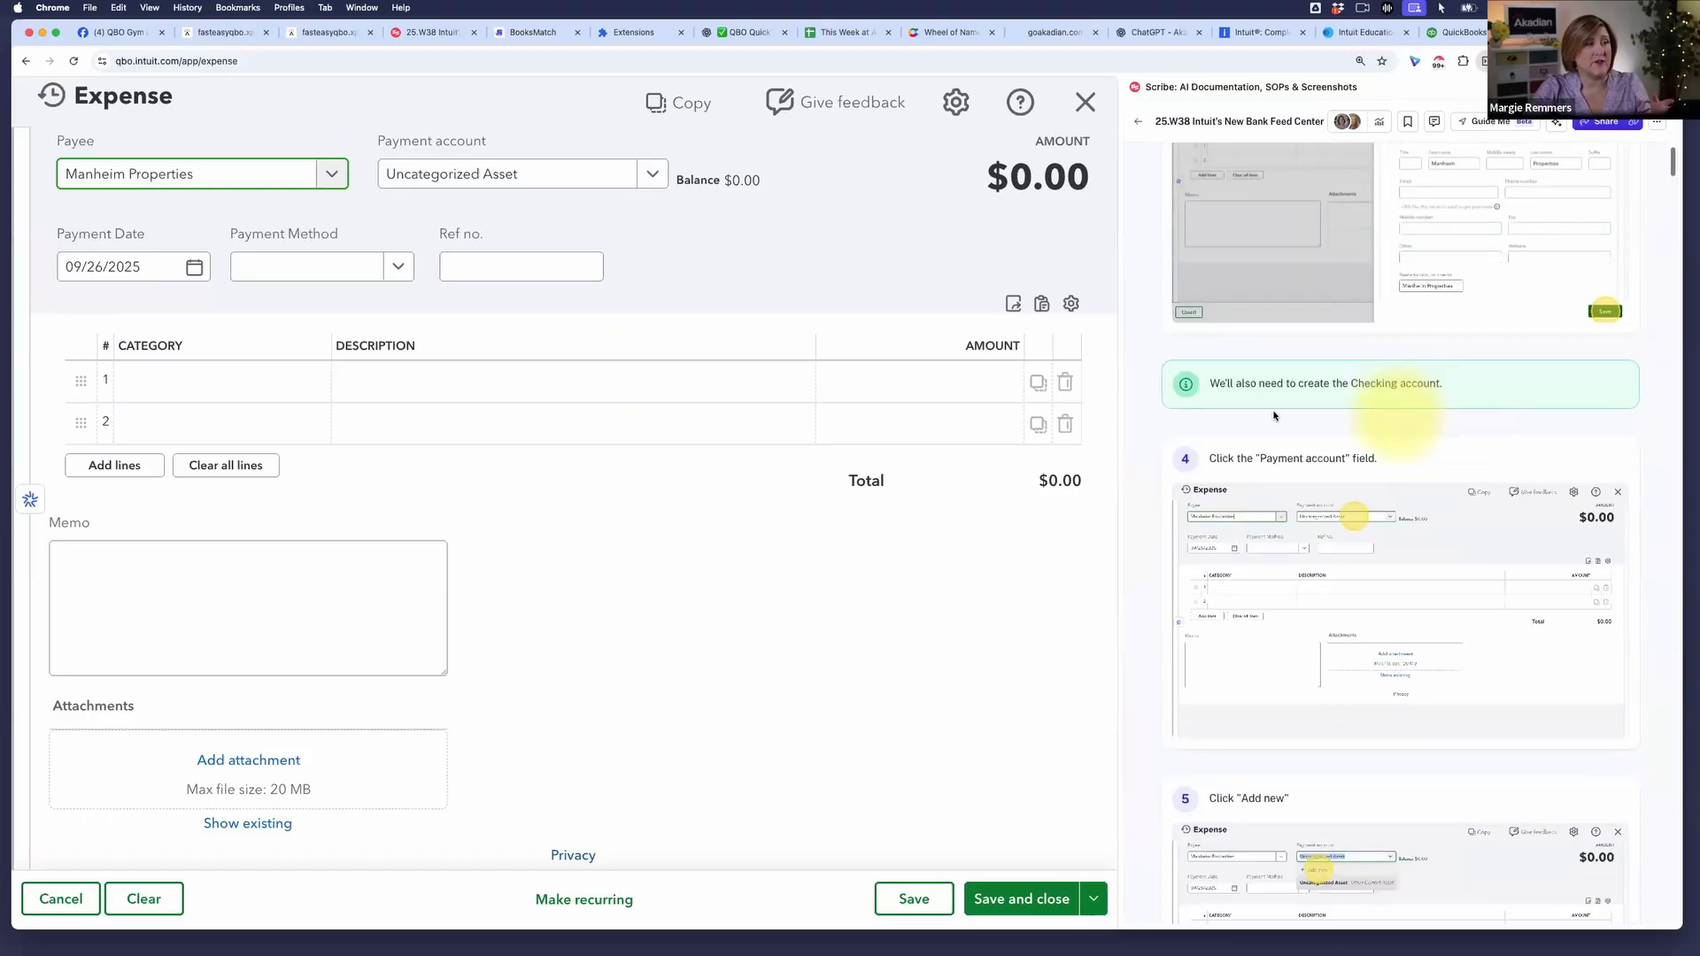
scroll(1311, 402, down, 1)
scroll(310, 259, down, 1)
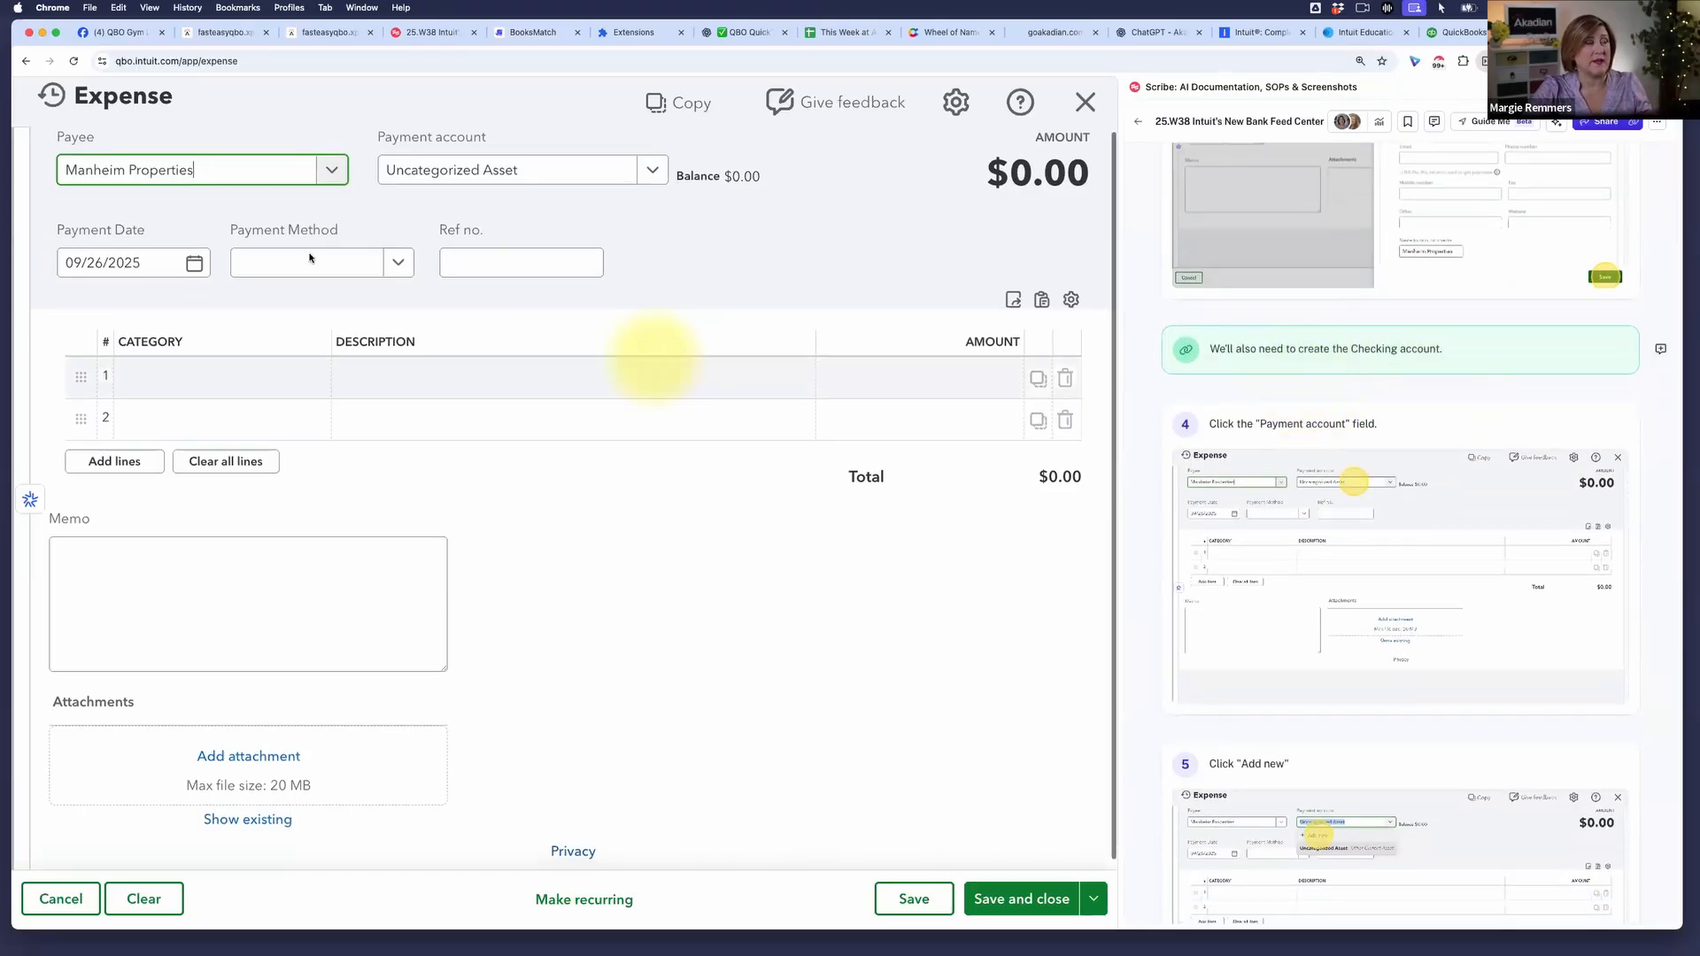
click(551, 180)
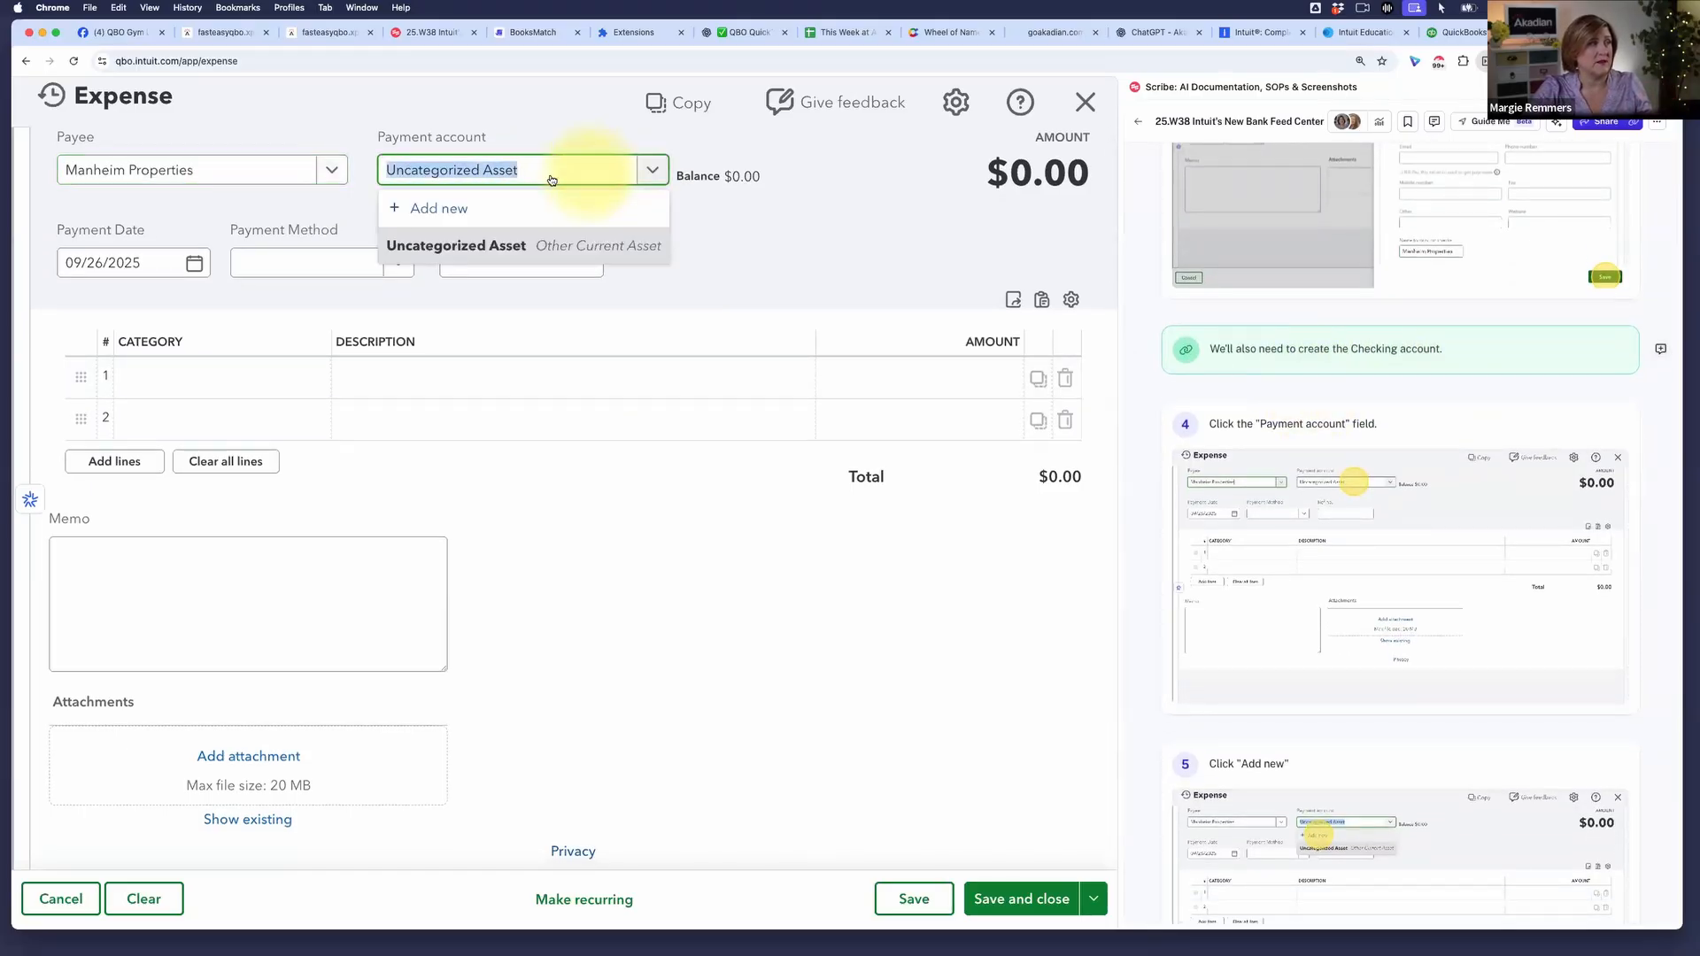
click(438, 209)
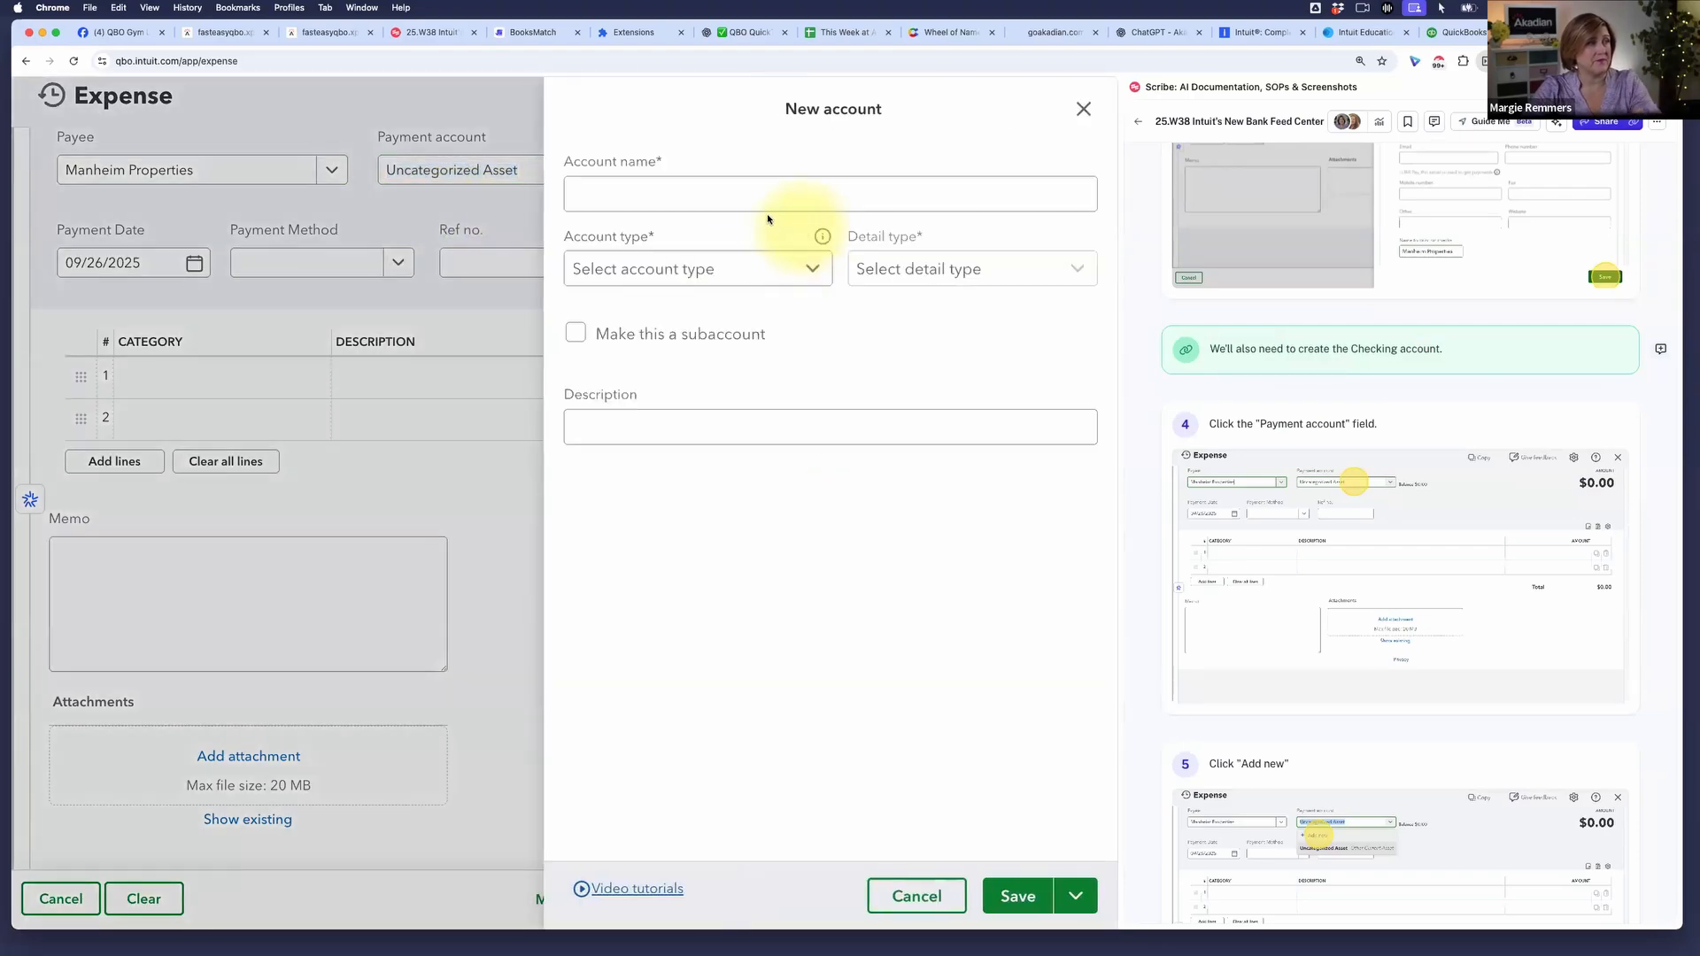
click(767, 198)
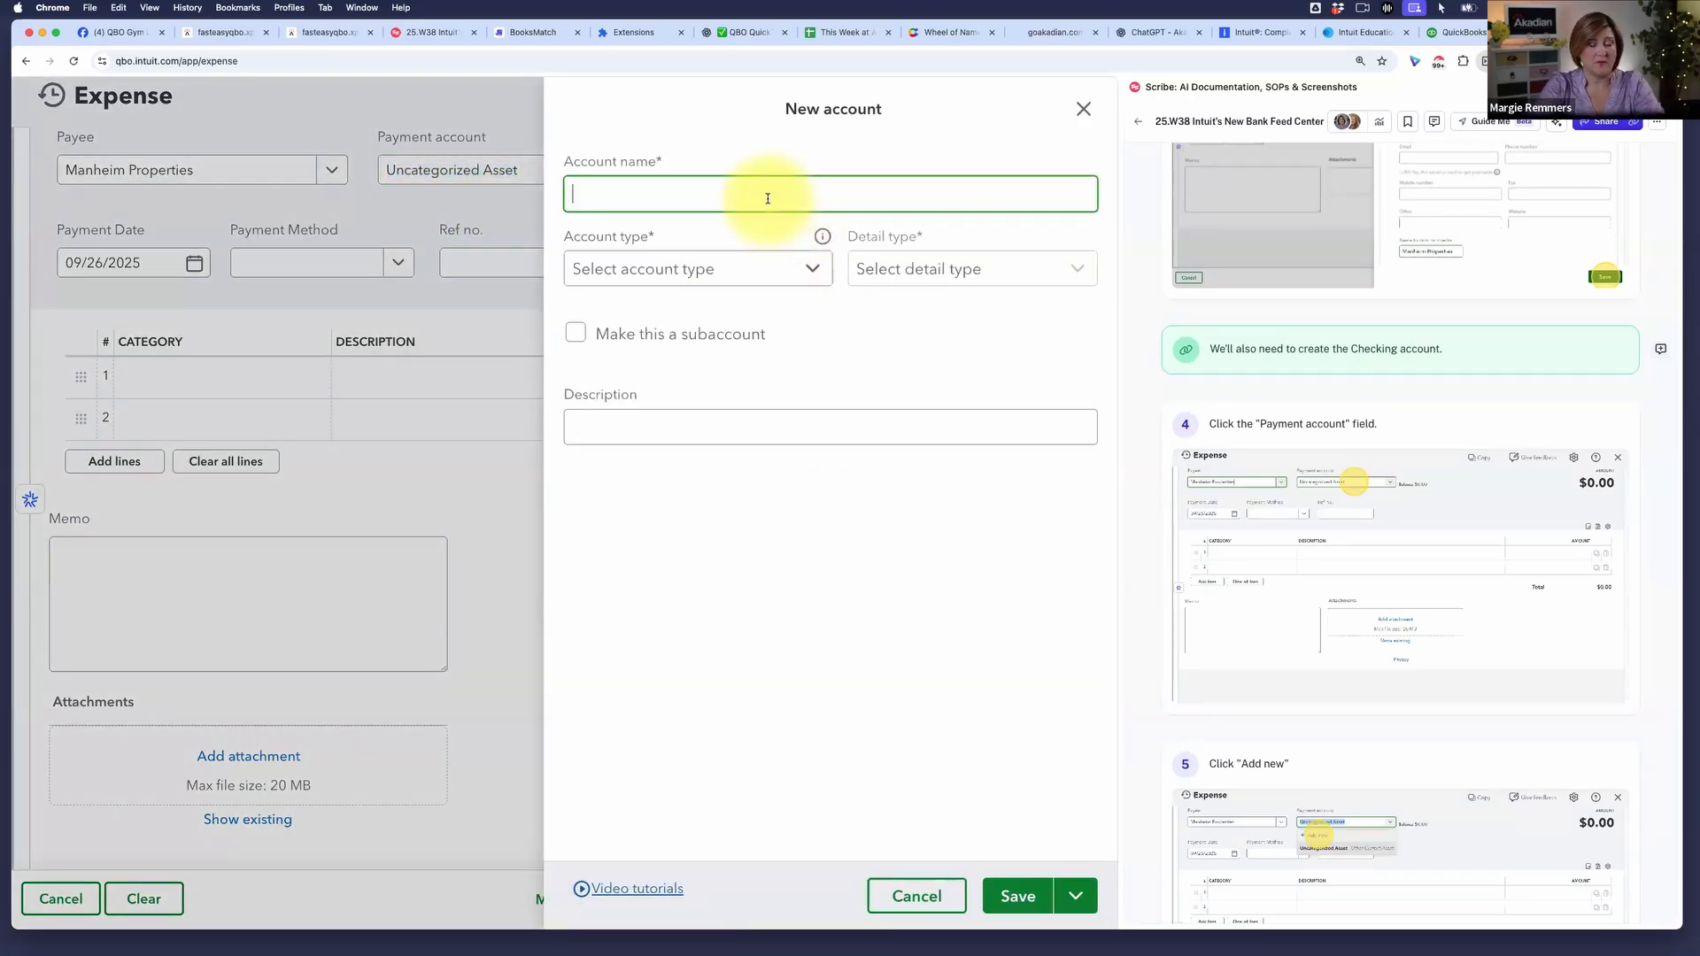
text(Checking)
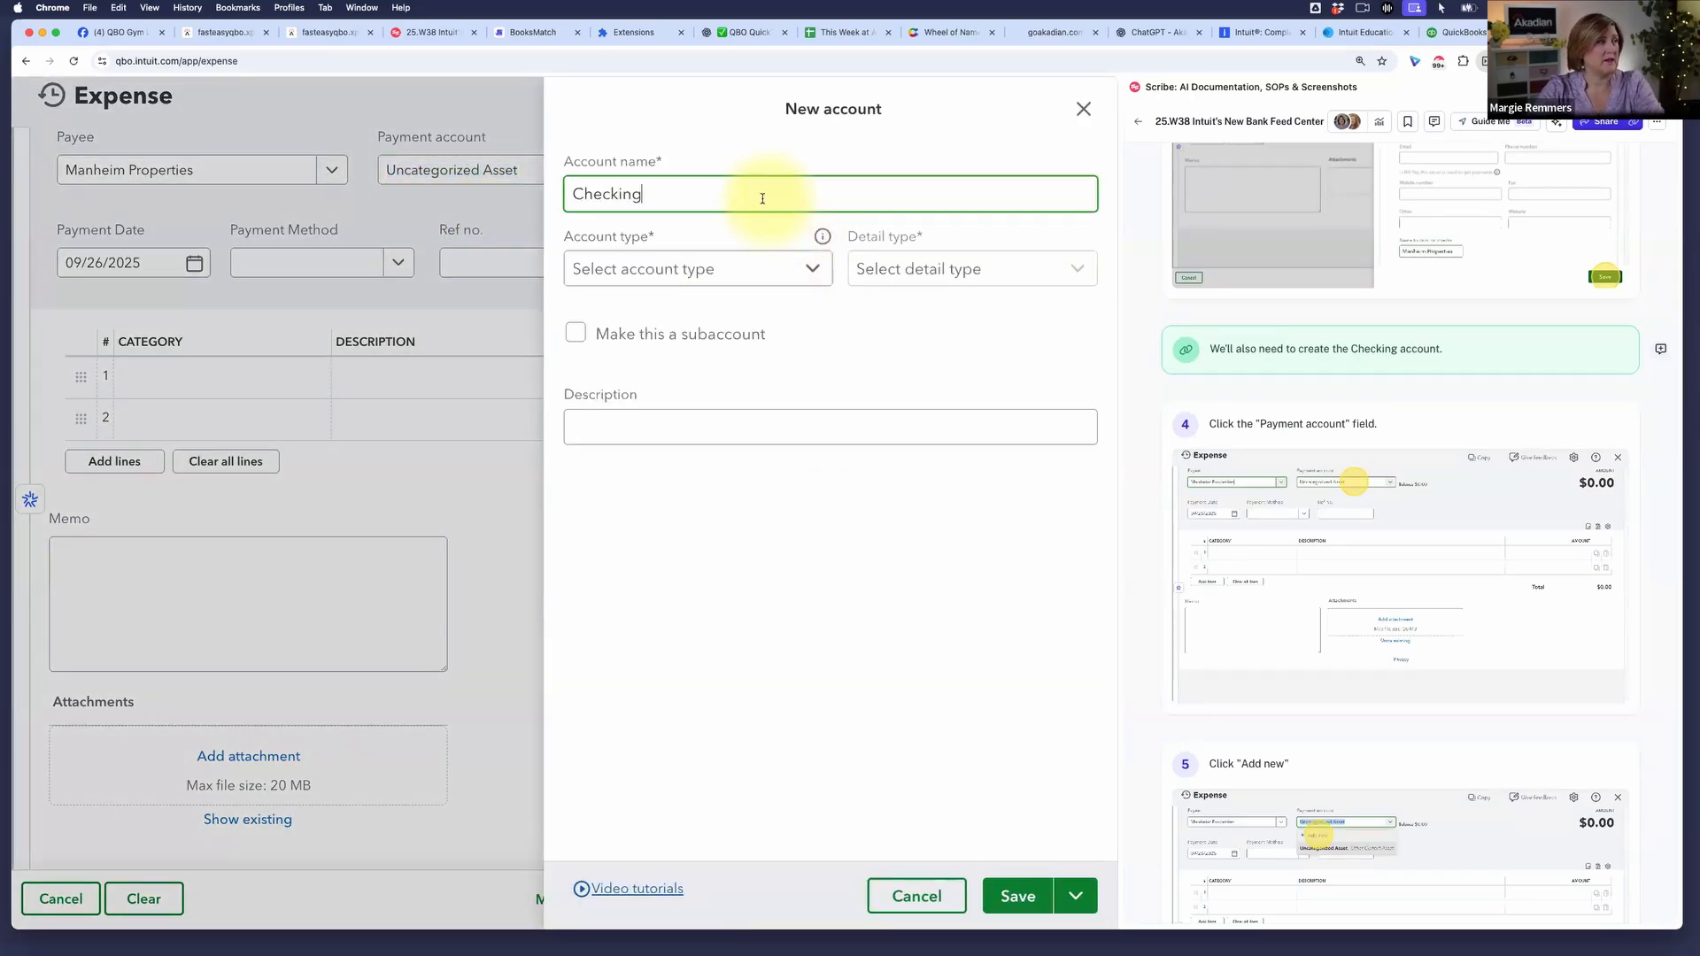
- Set the new account's type to Bank and its detail type to Checking
click(759, 267)
click(676, 311)
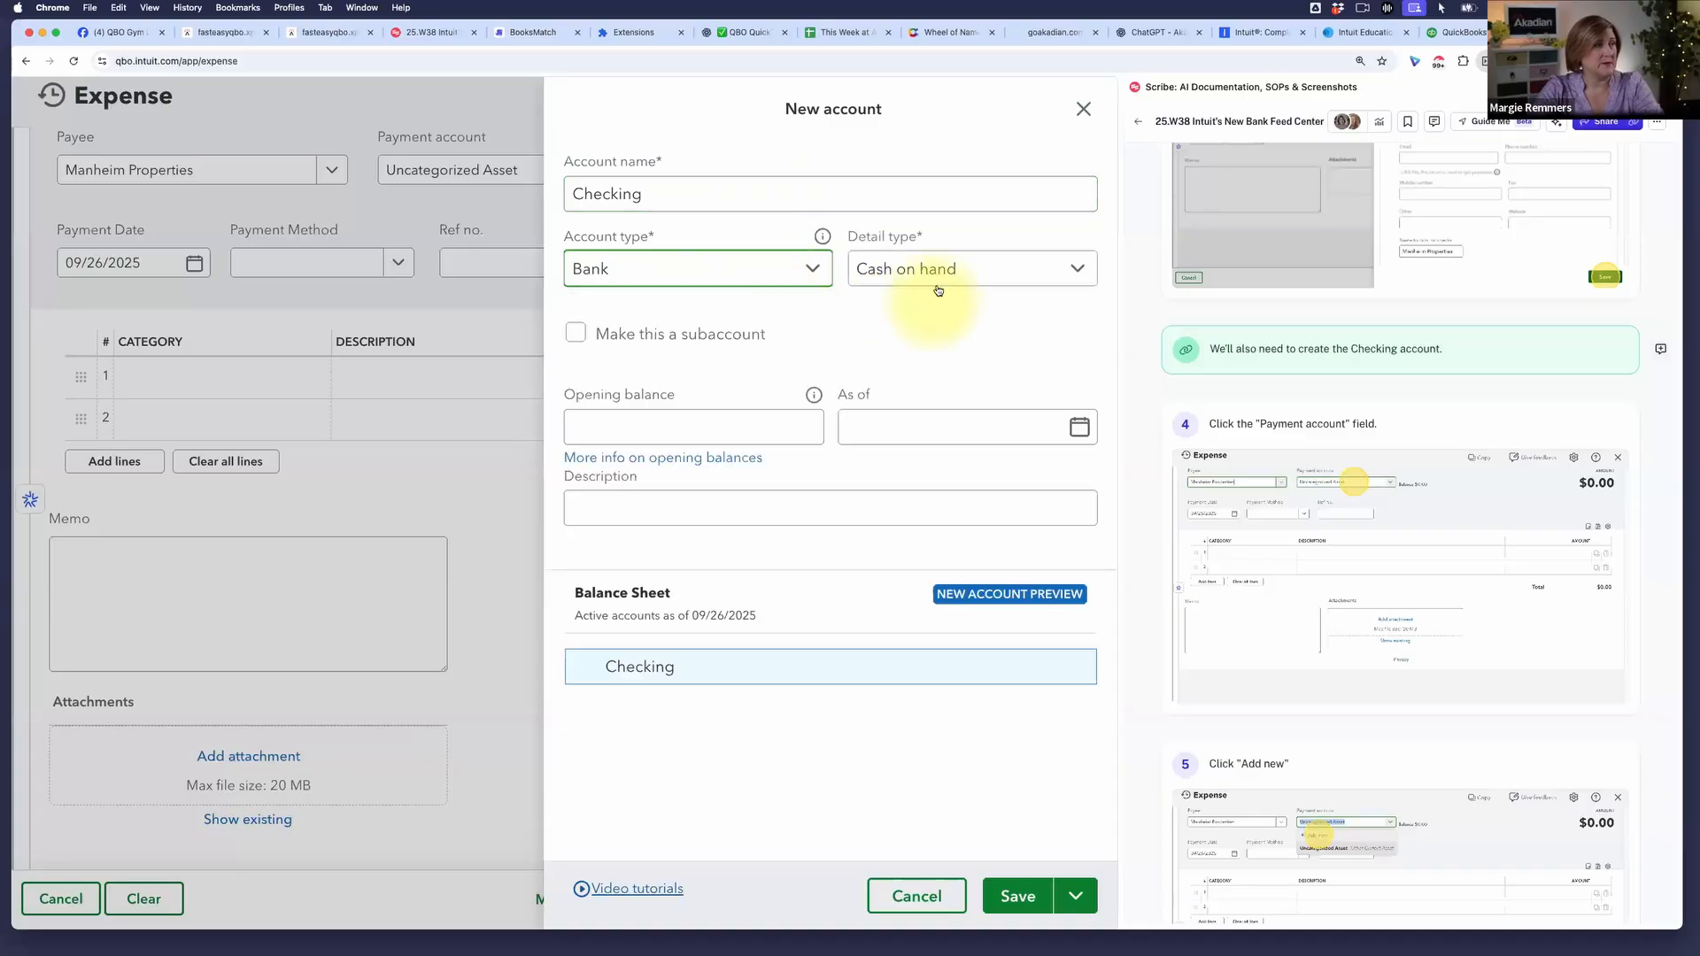
click(938, 288)
click(900, 348)
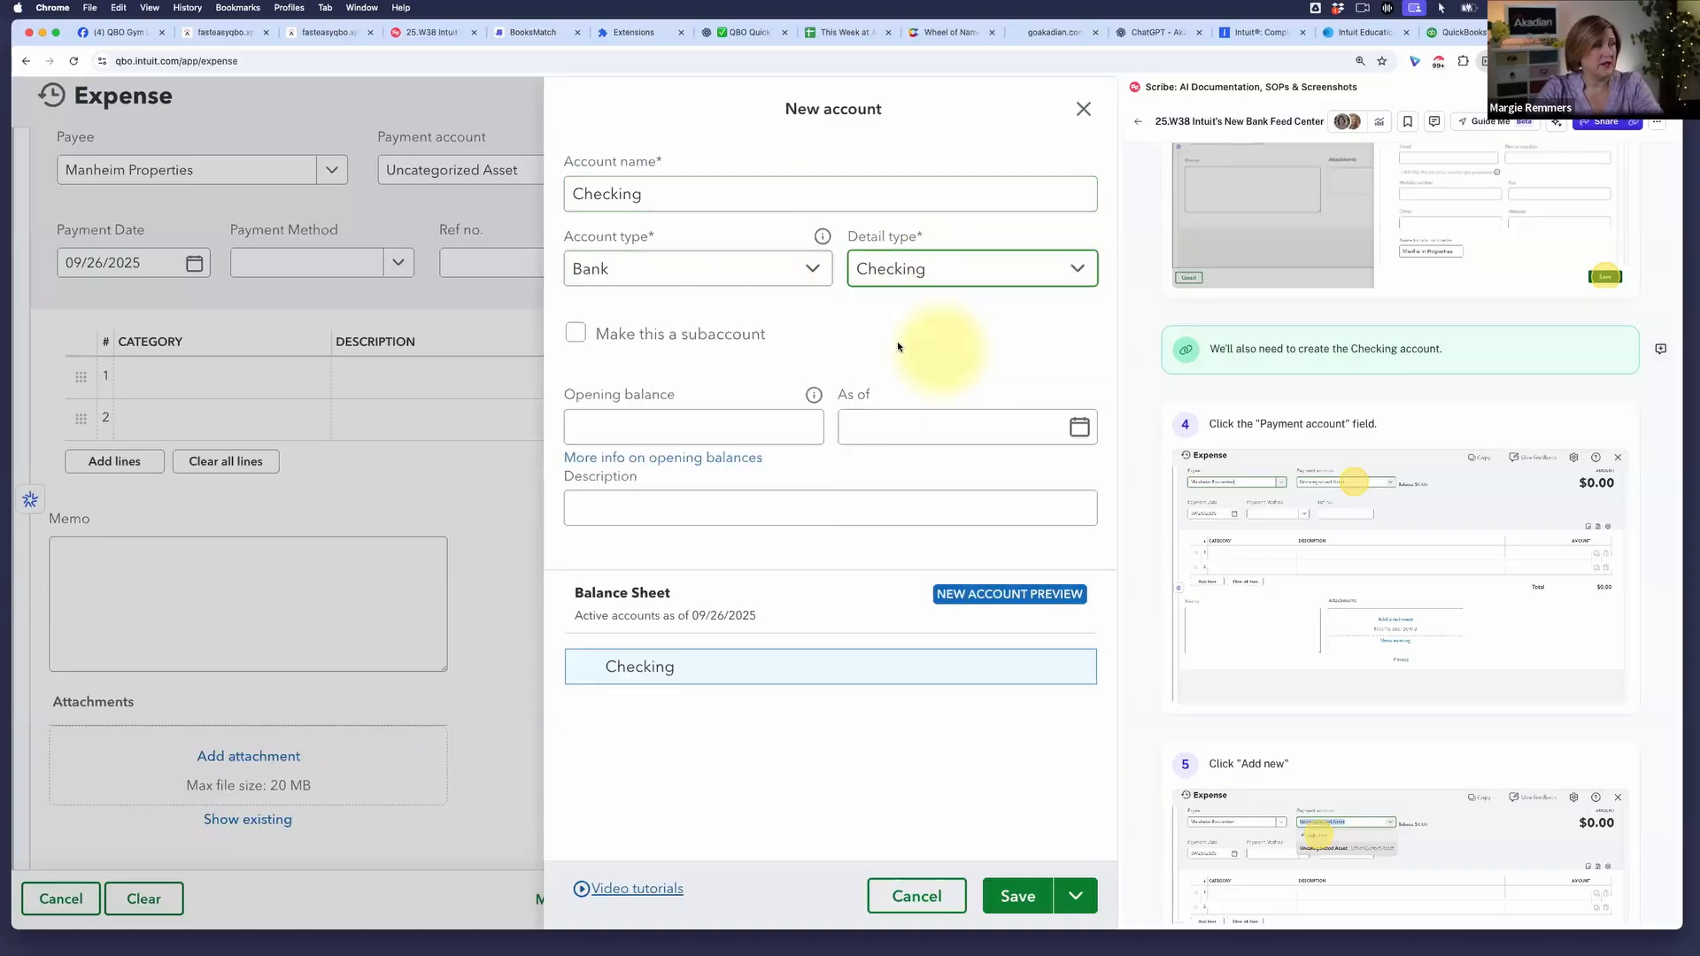
- Check the account form against the guide, then save the Checking account with its opening balance left blank
scroll(1337, 496, down, 5)
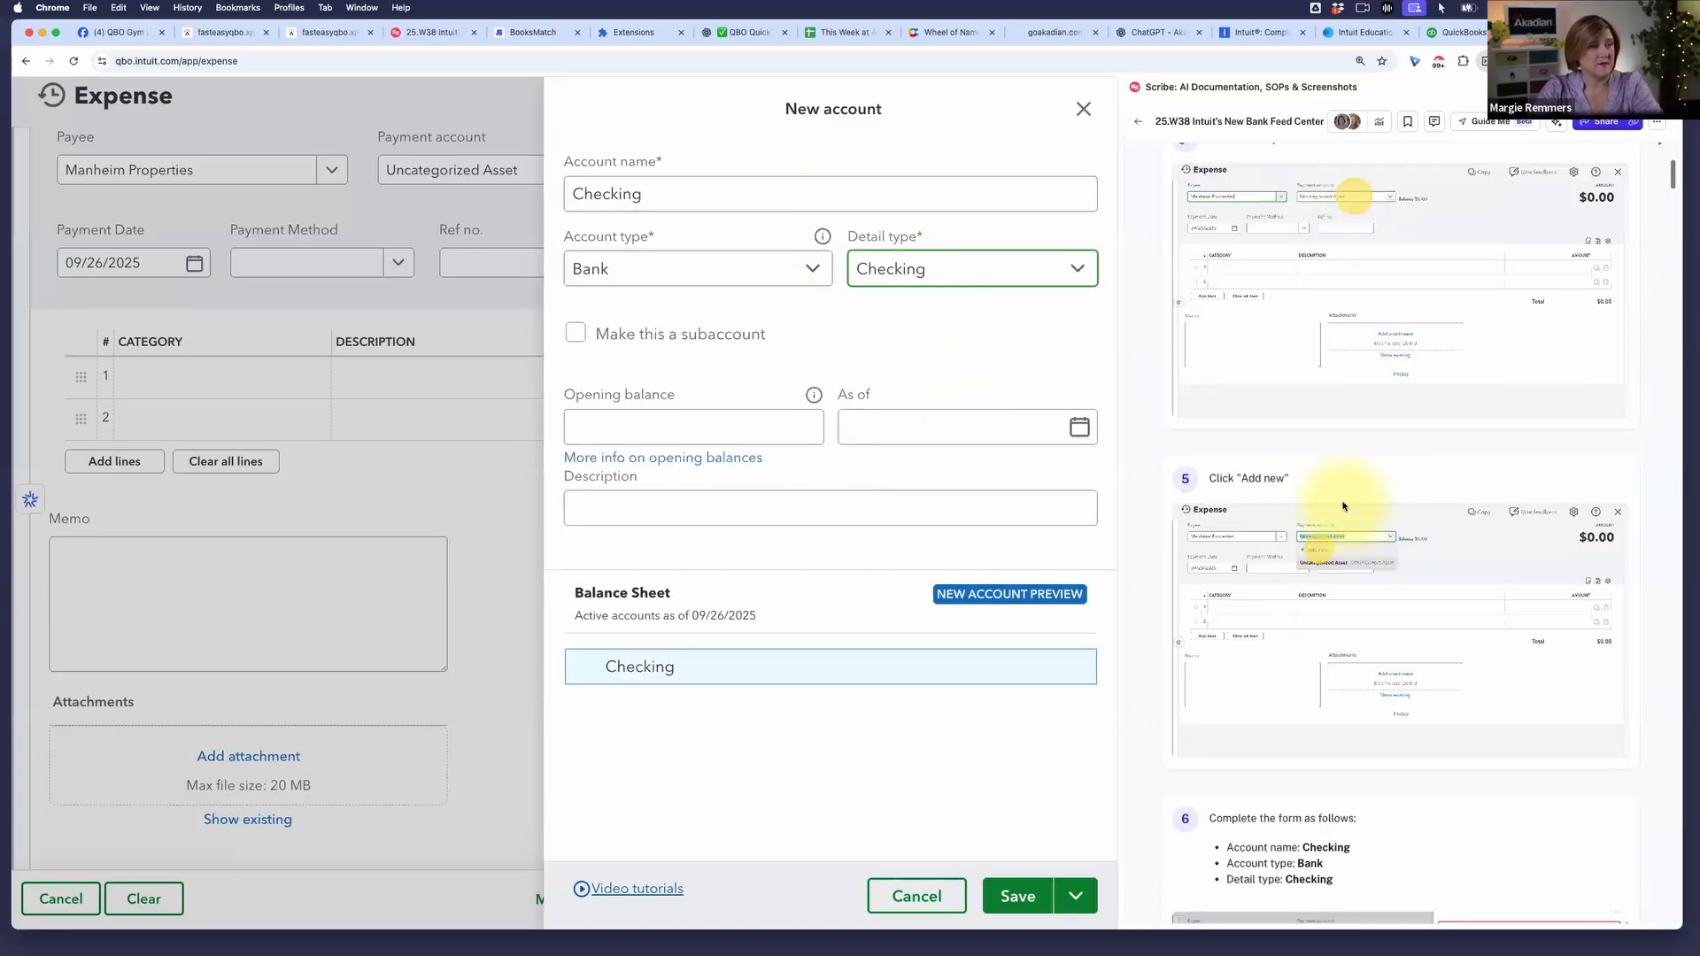
scroll(1343, 507, down, 10)
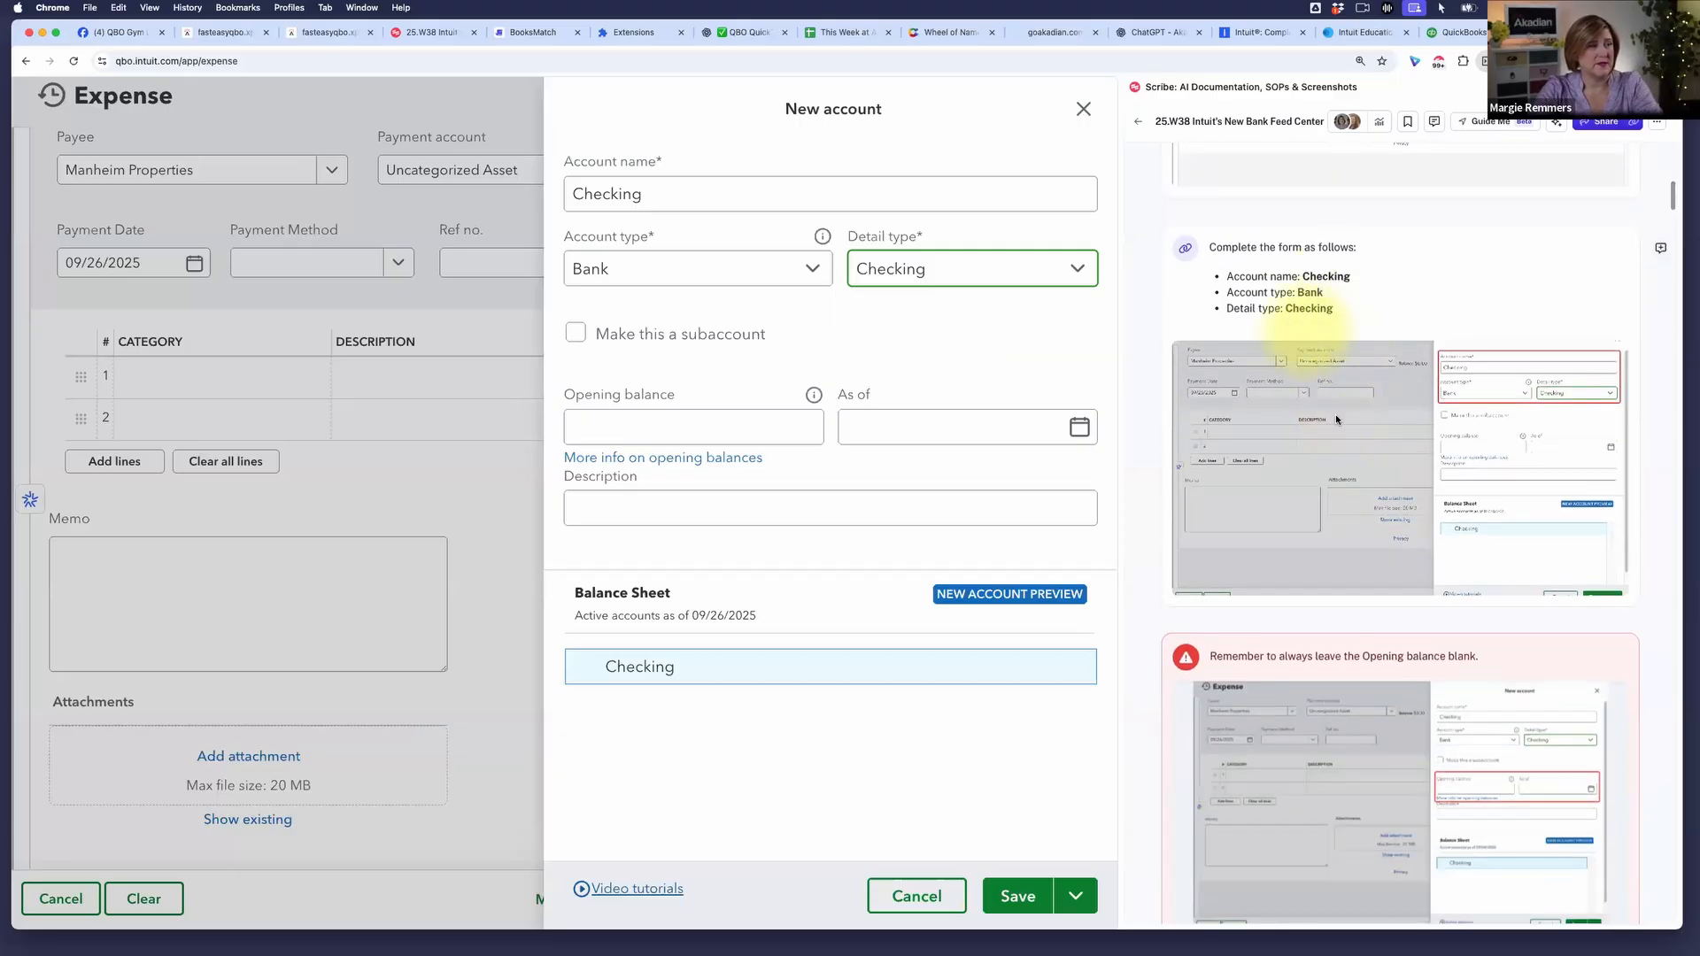
scroll(1336, 428, down, 4)
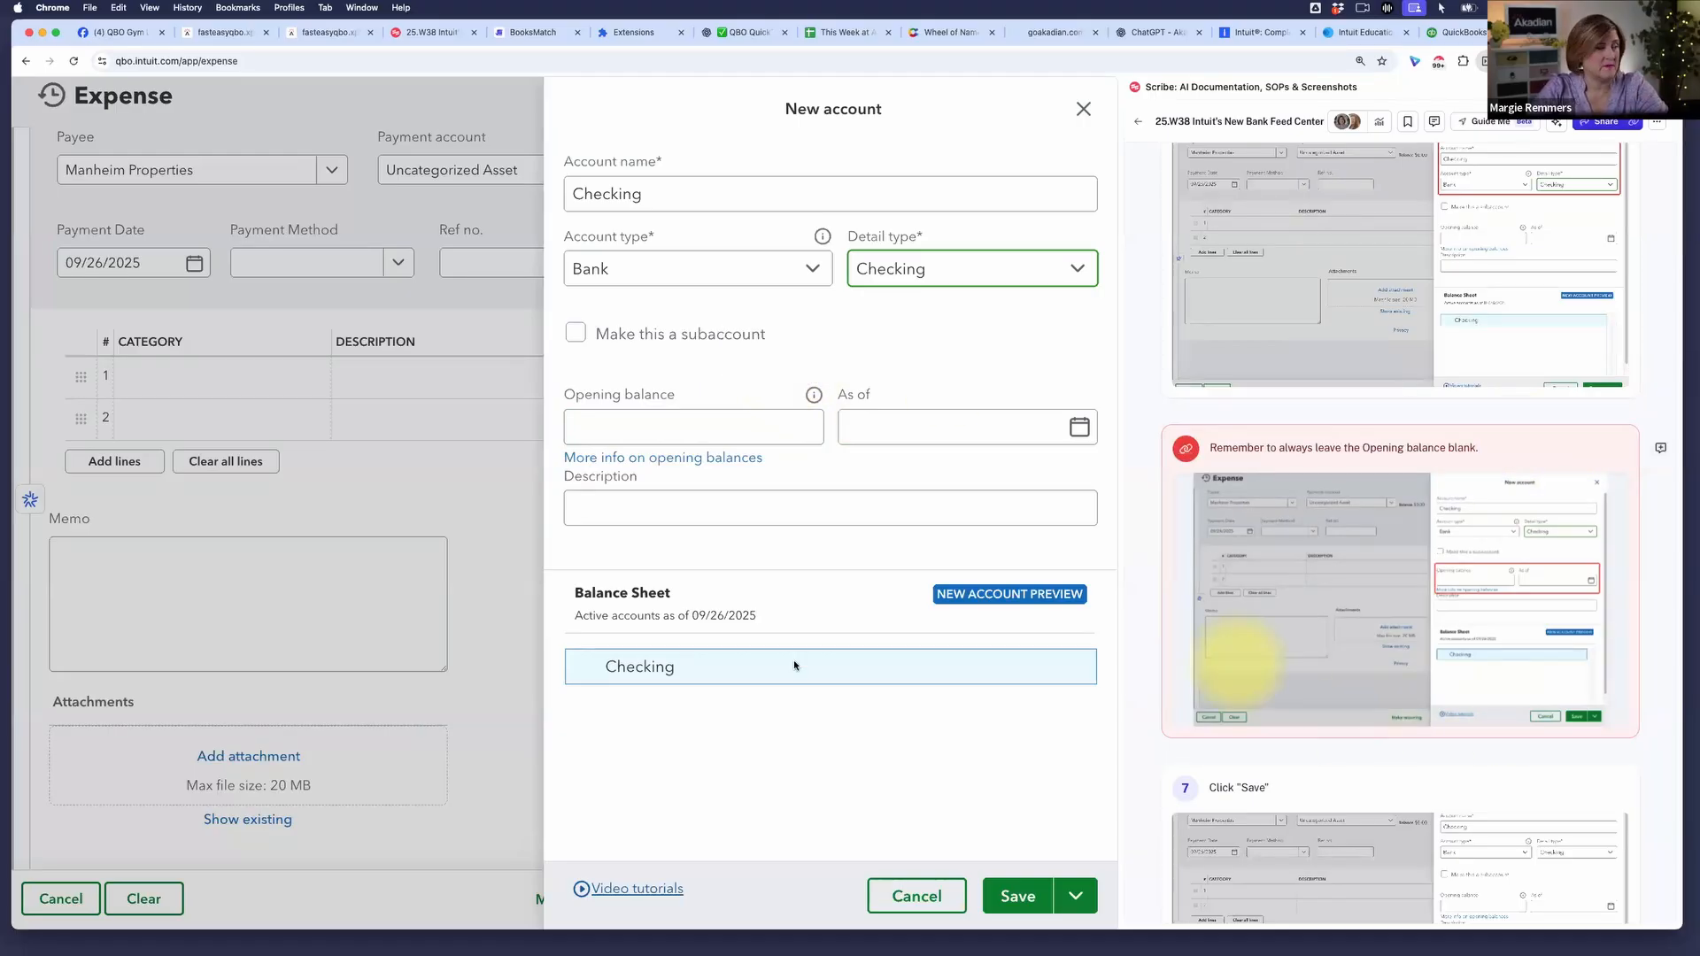
mouse_move(779, 947)
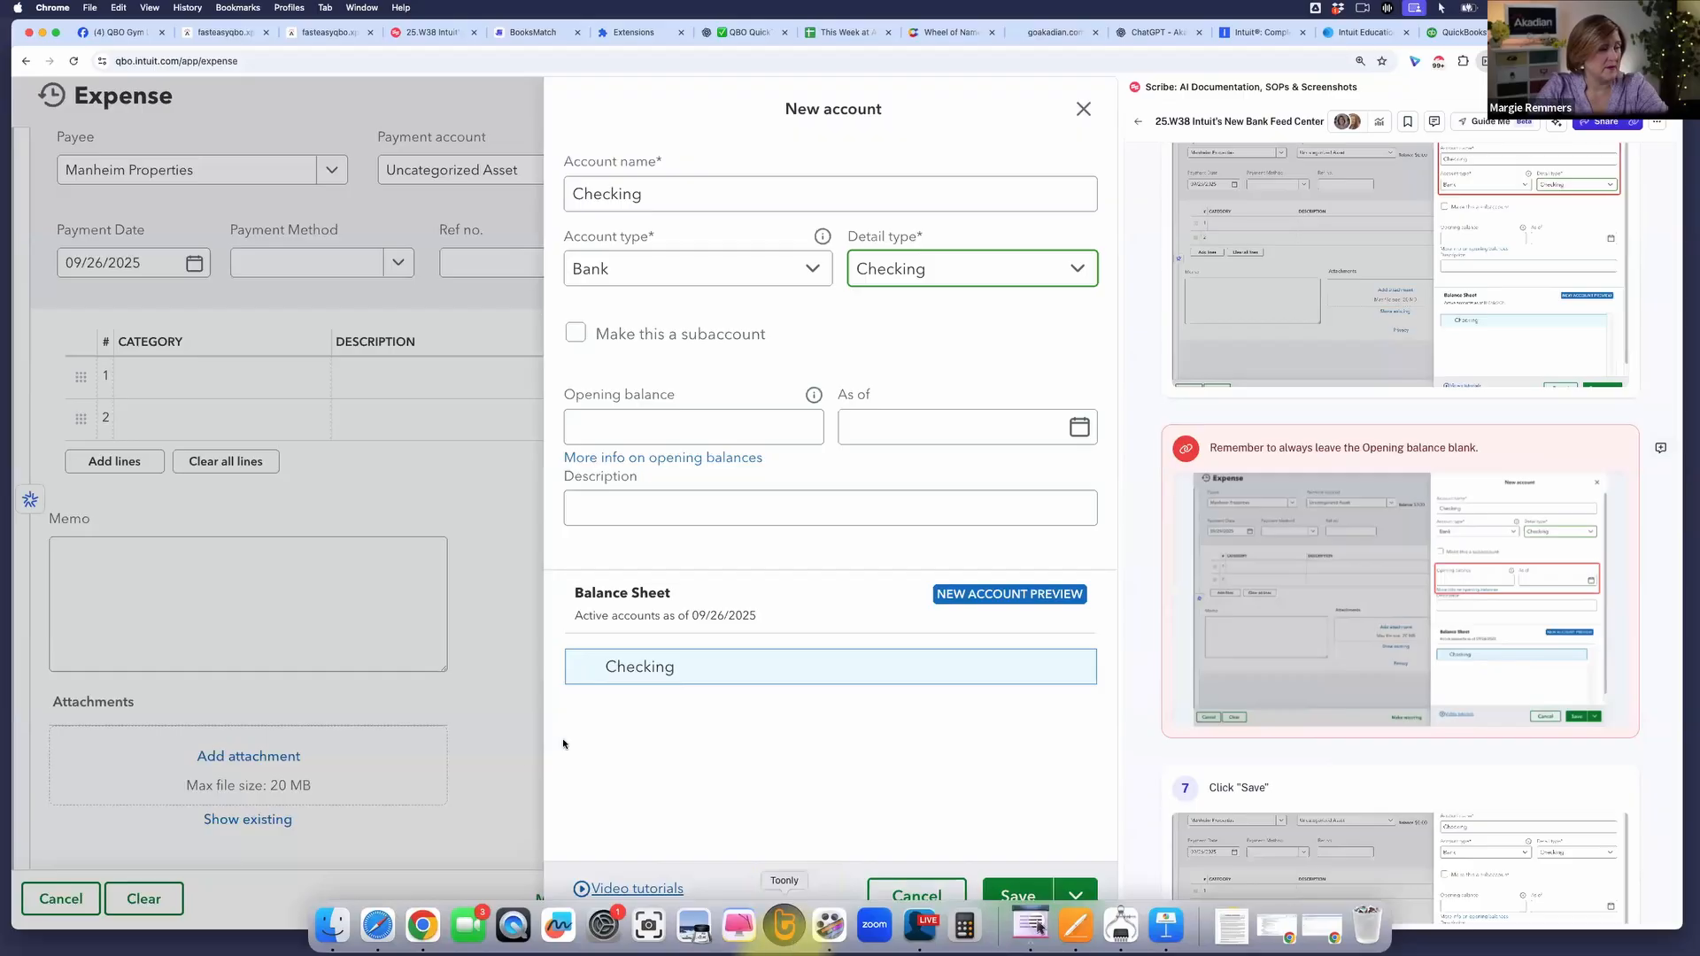
mouse_move(483, 932)
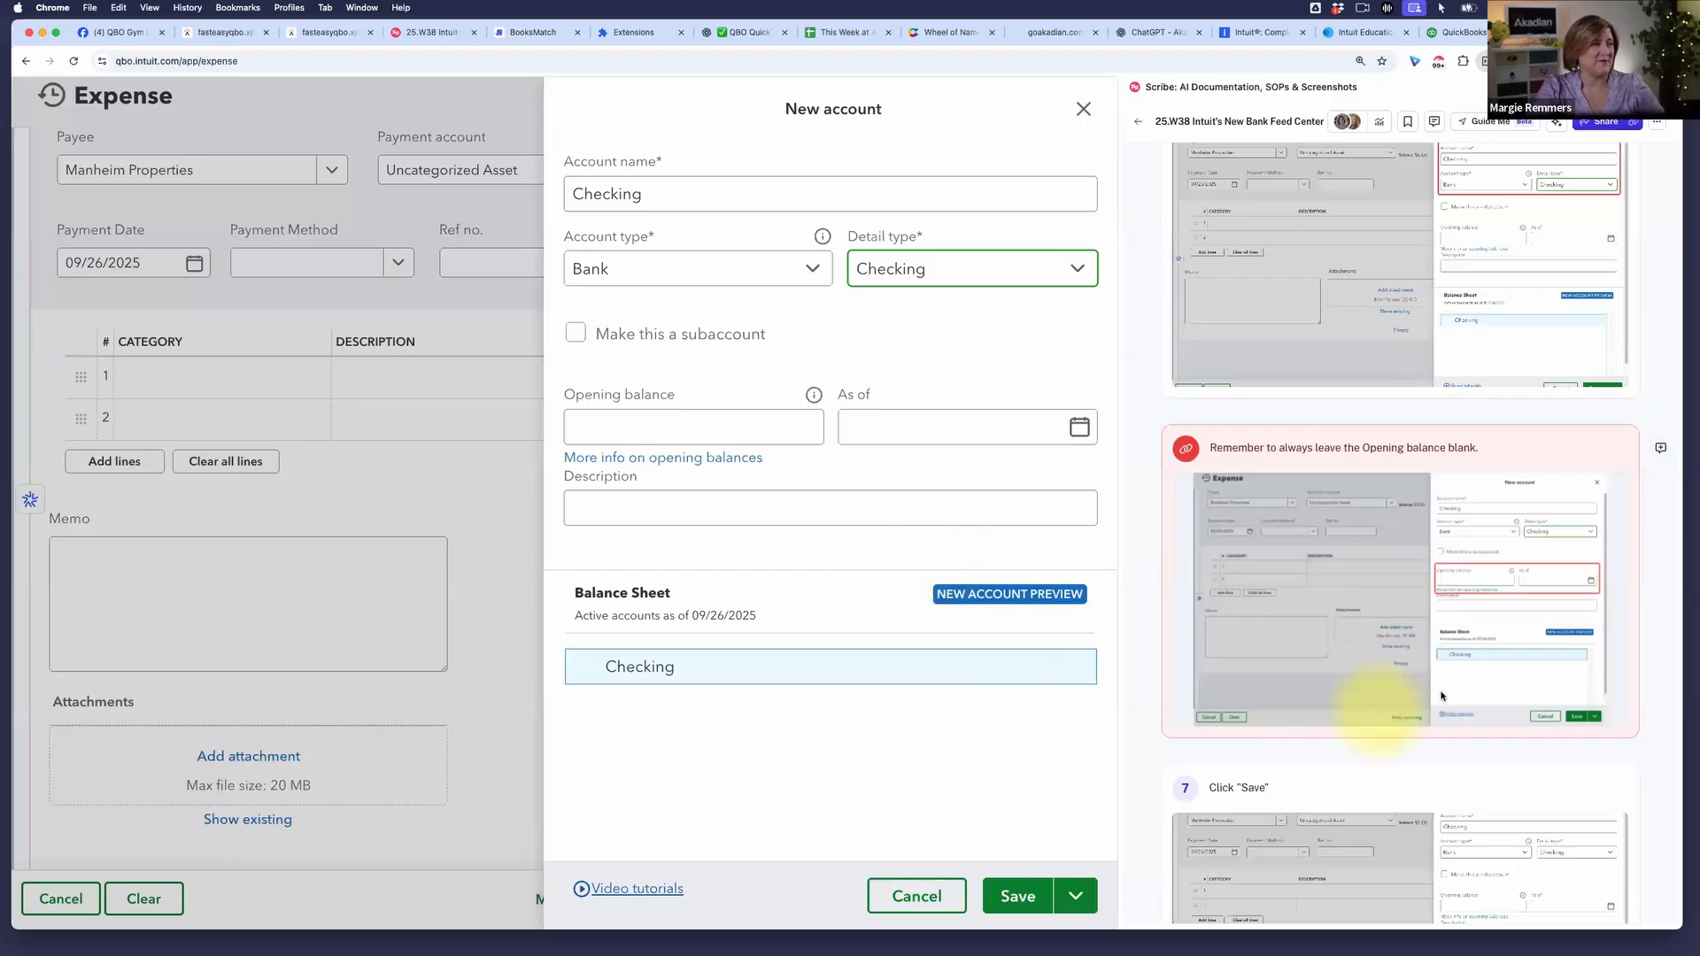
scroll(1433, 586, down, 5)
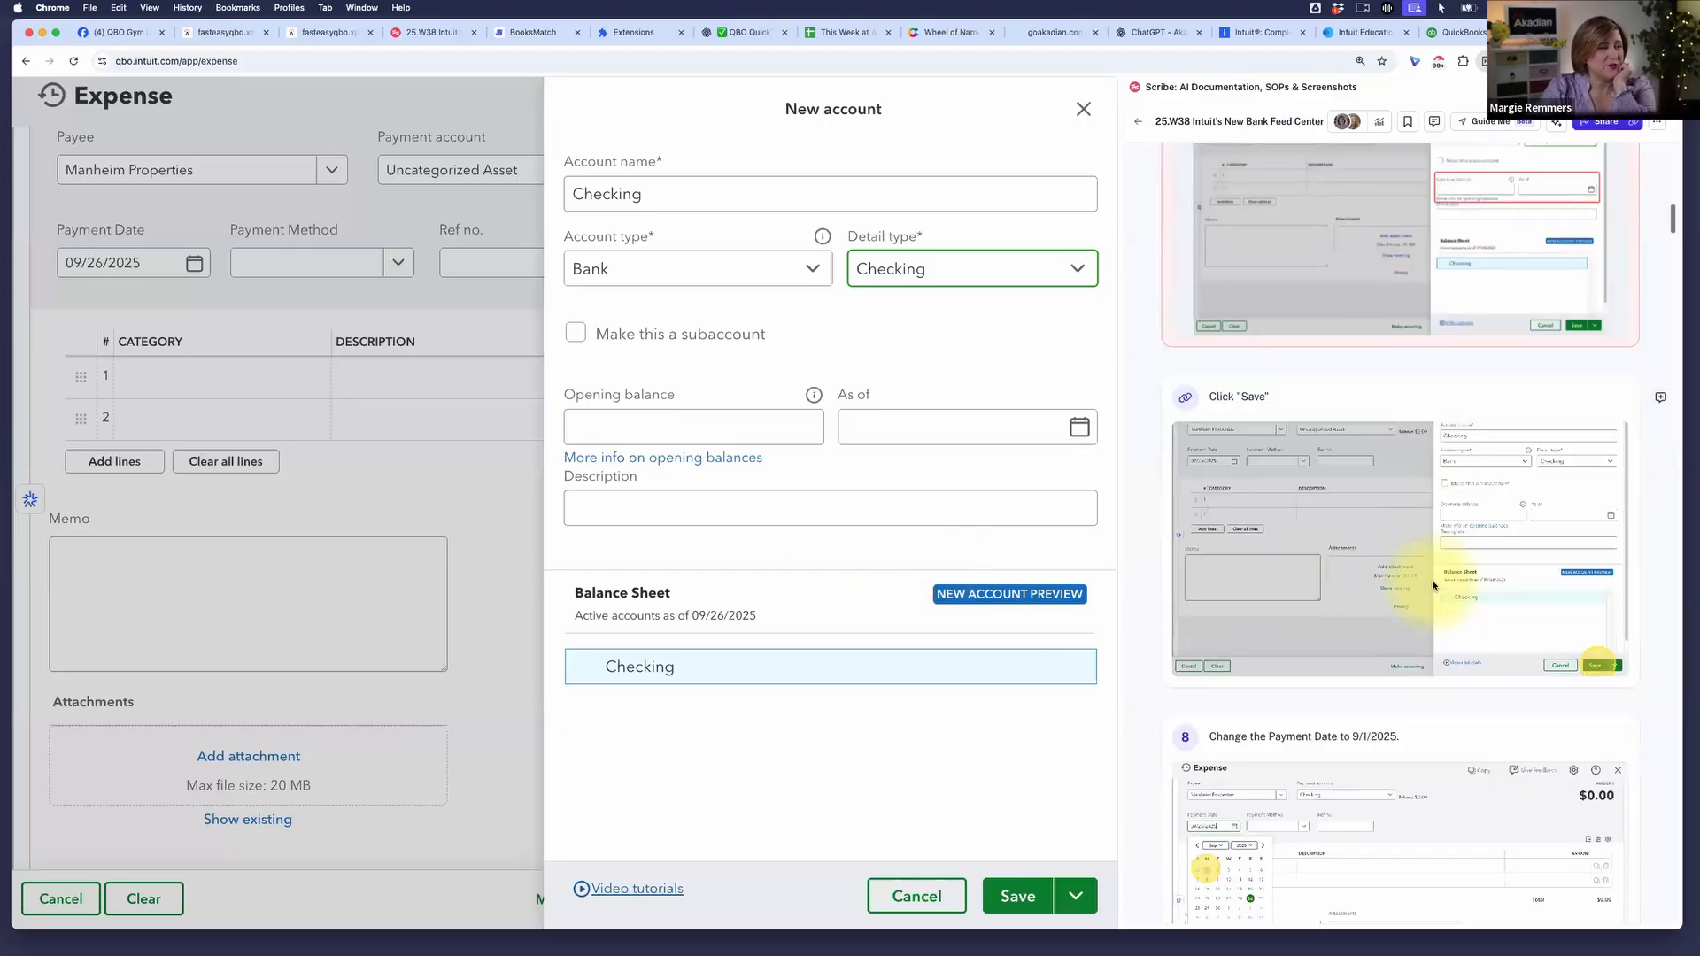
click(1020, 896)
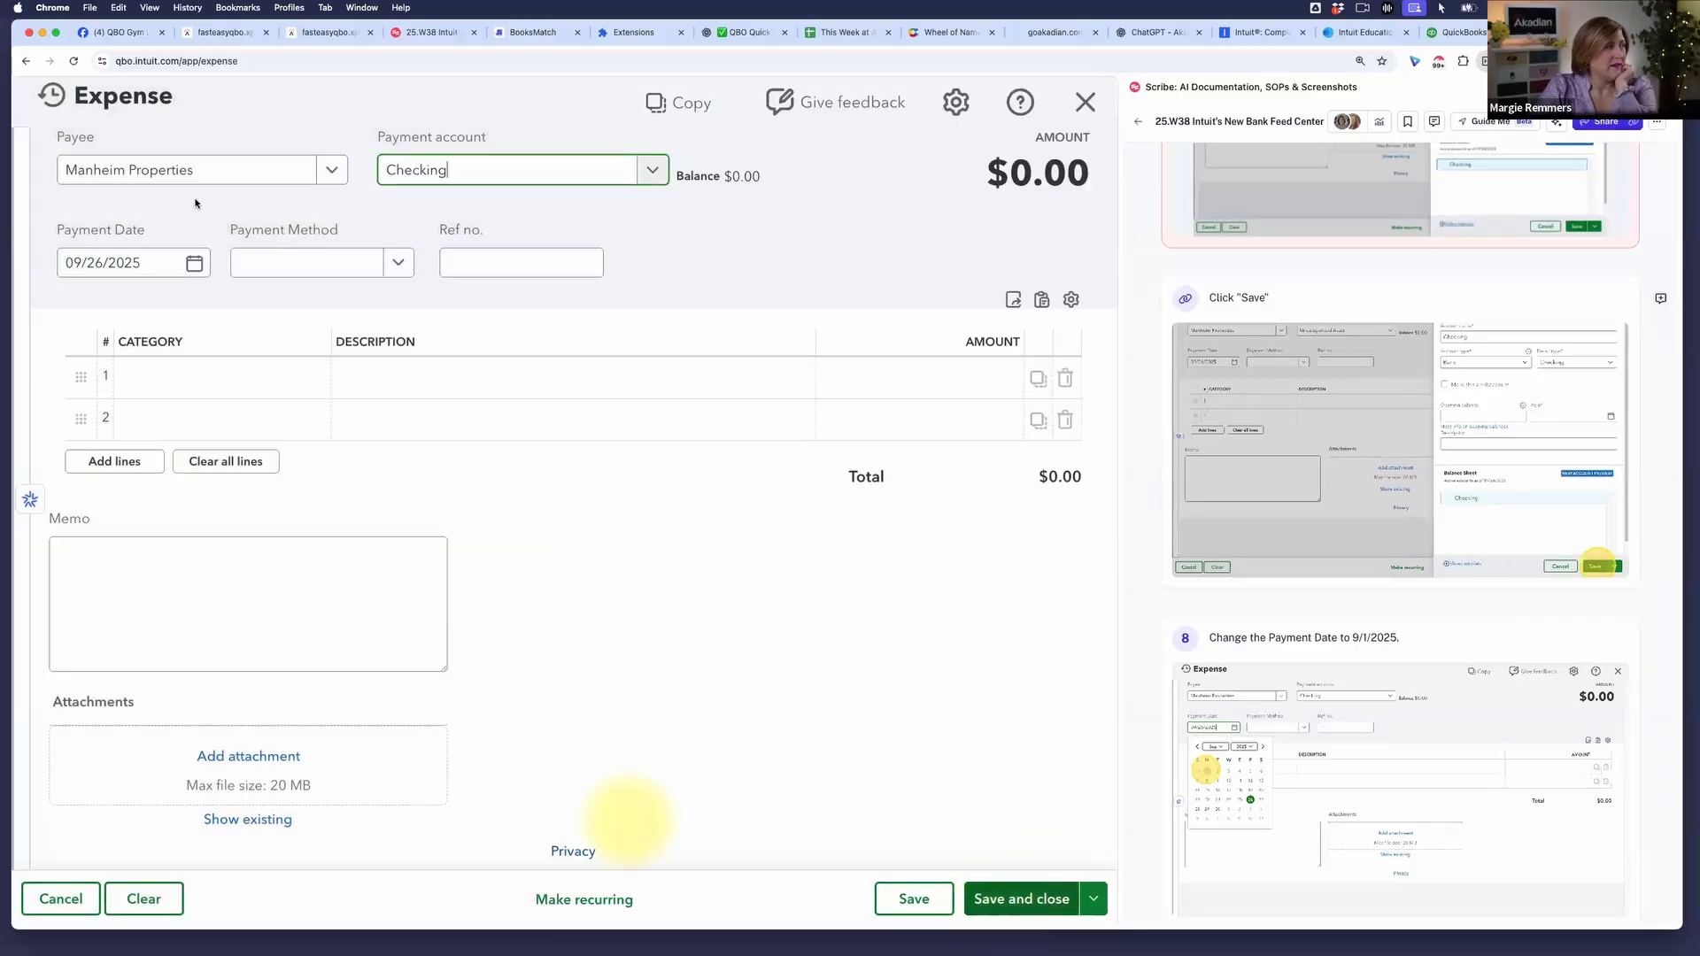
- Set the expense's payment date to 09/01/2025
click(195, 265)
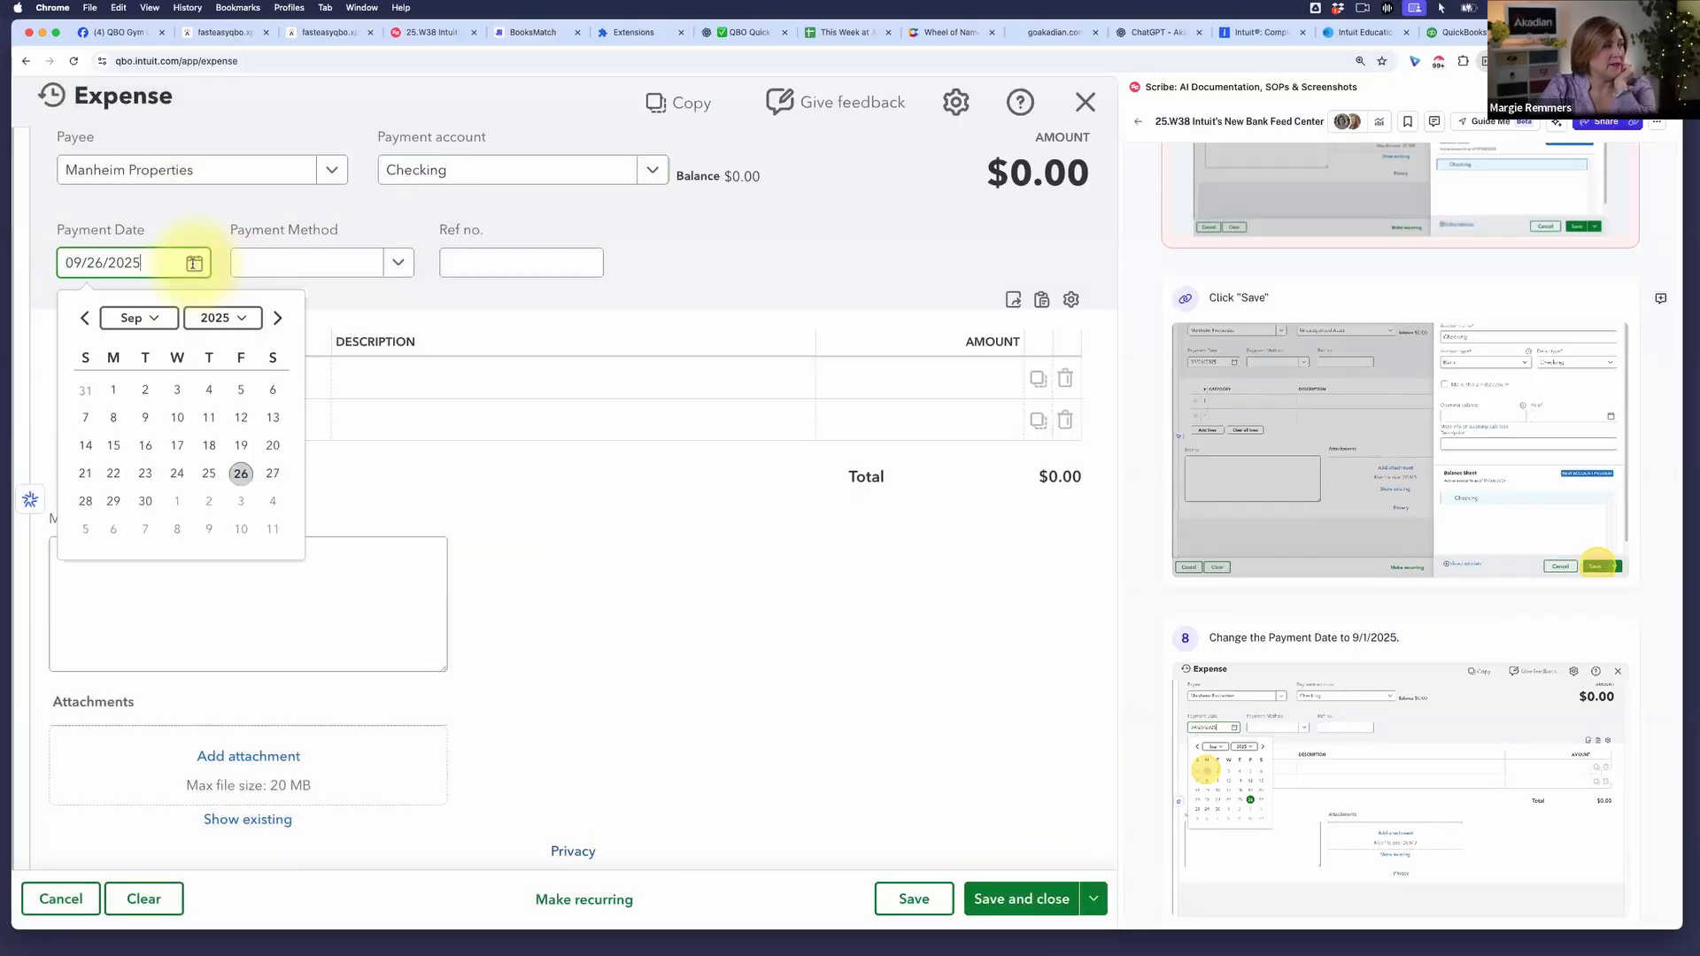
click(114, 388)
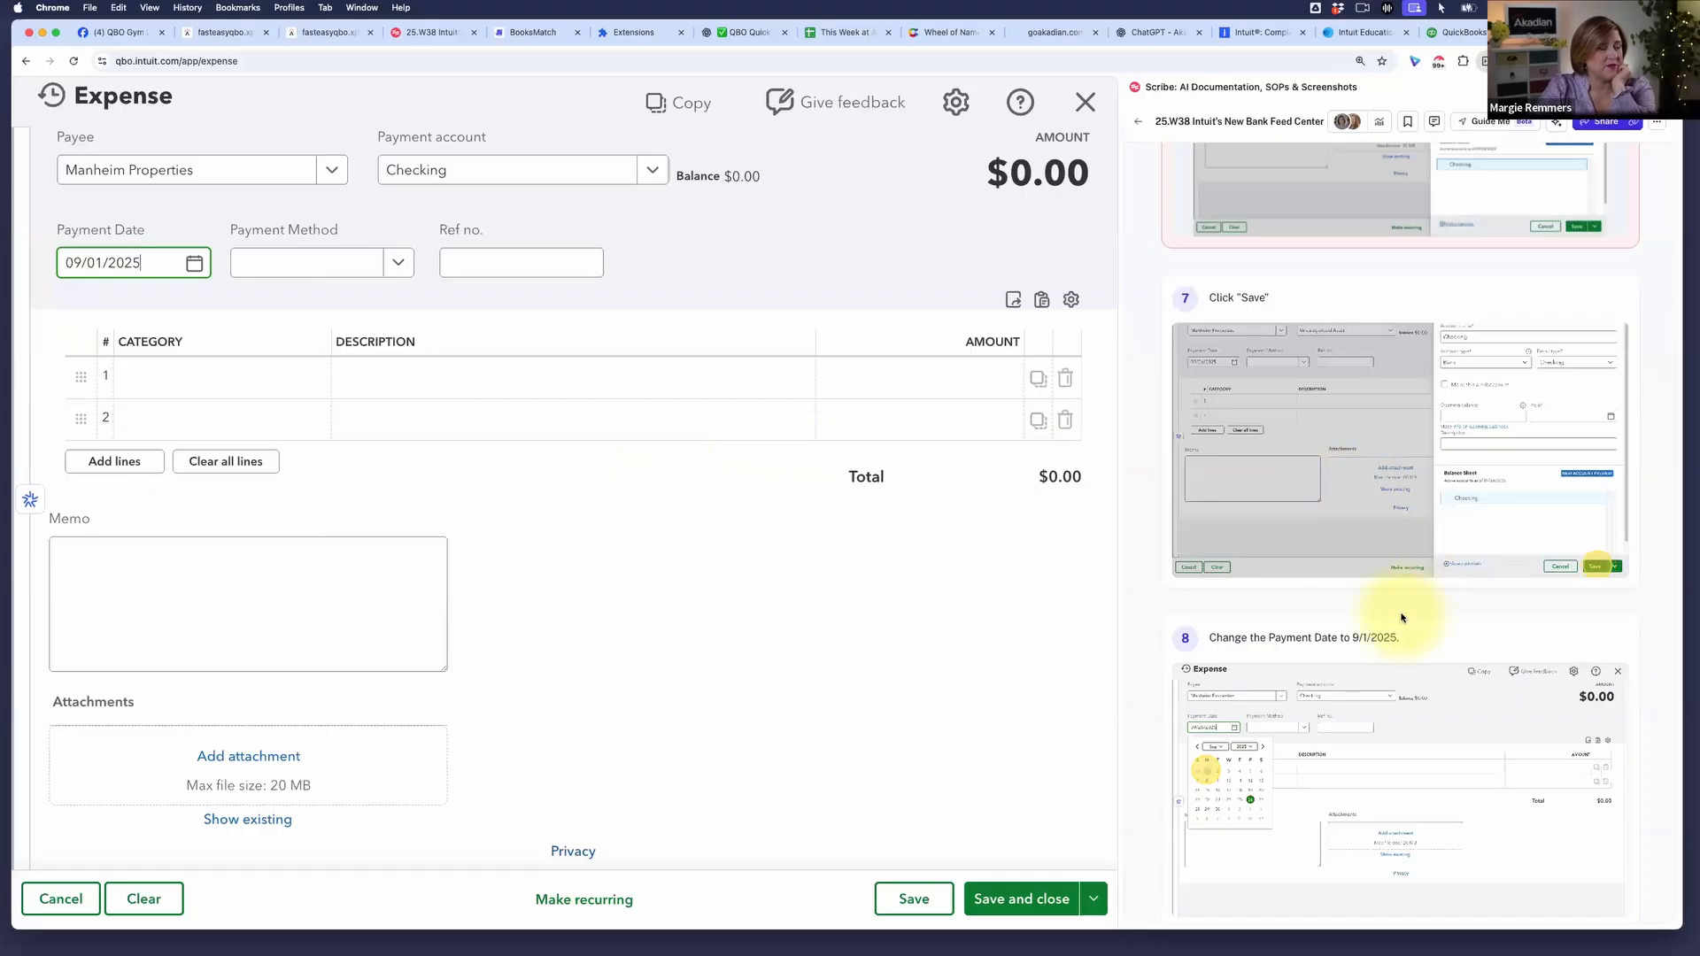
- Review the guide's instructions for adding a category account and the accounts available for the first expense line's category
scroll(1402, 617, down, 3)
scroll(1403, 617, down, 2)
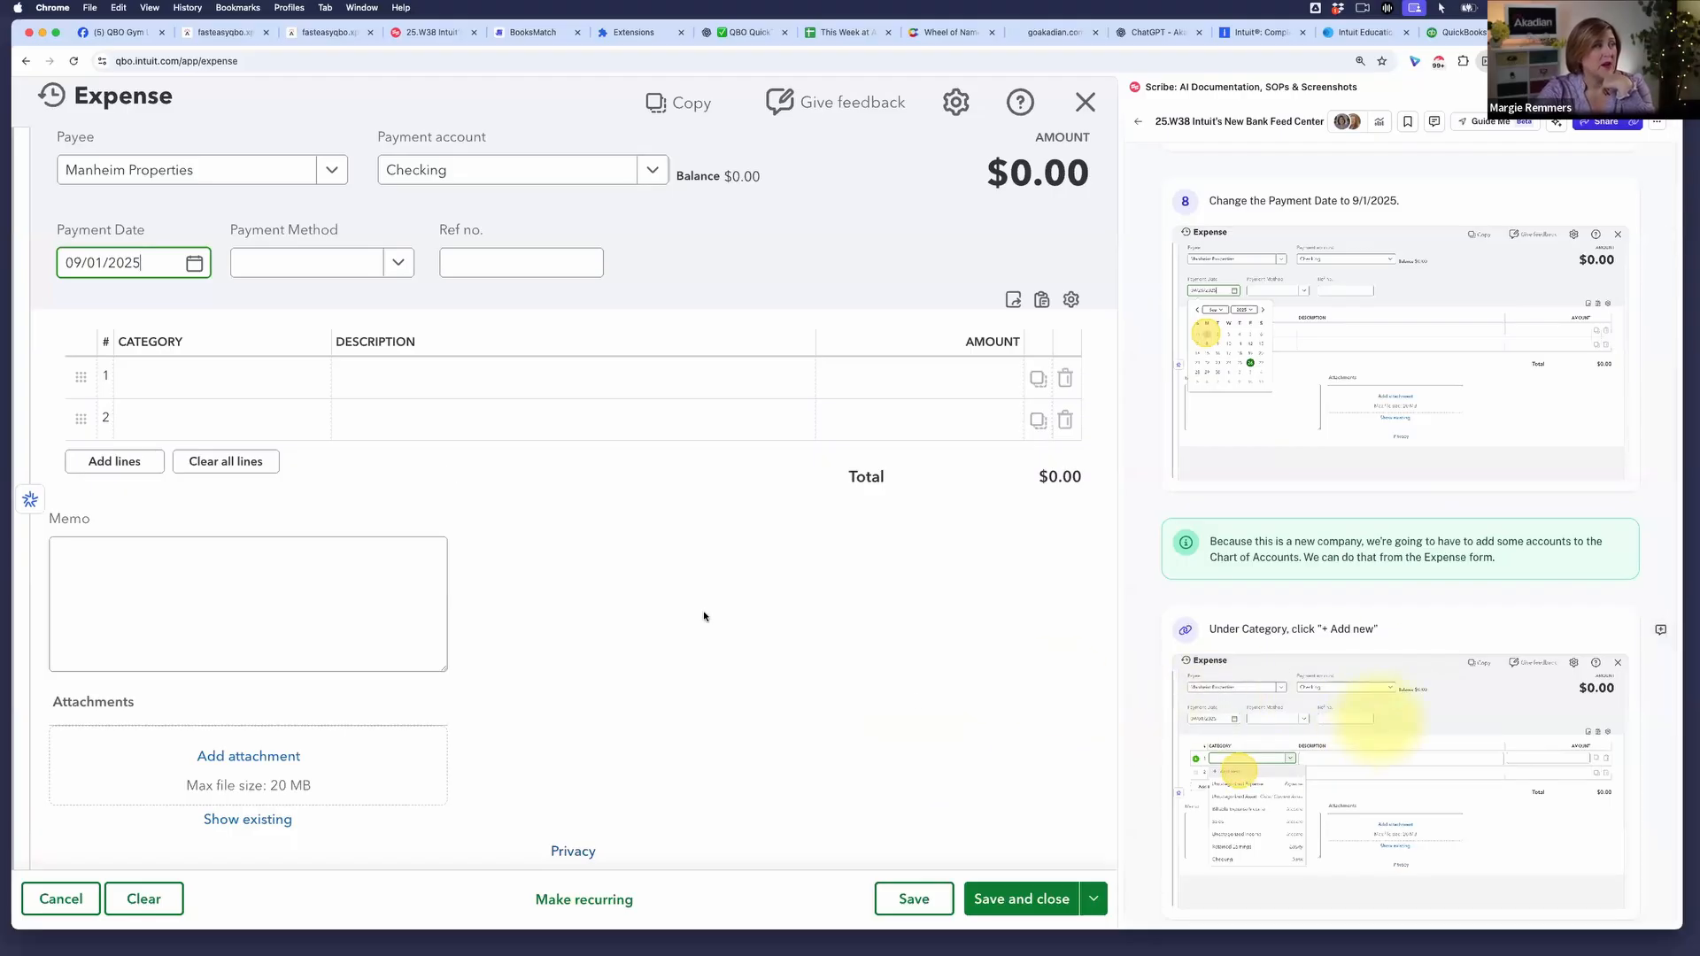
click(226, 386)
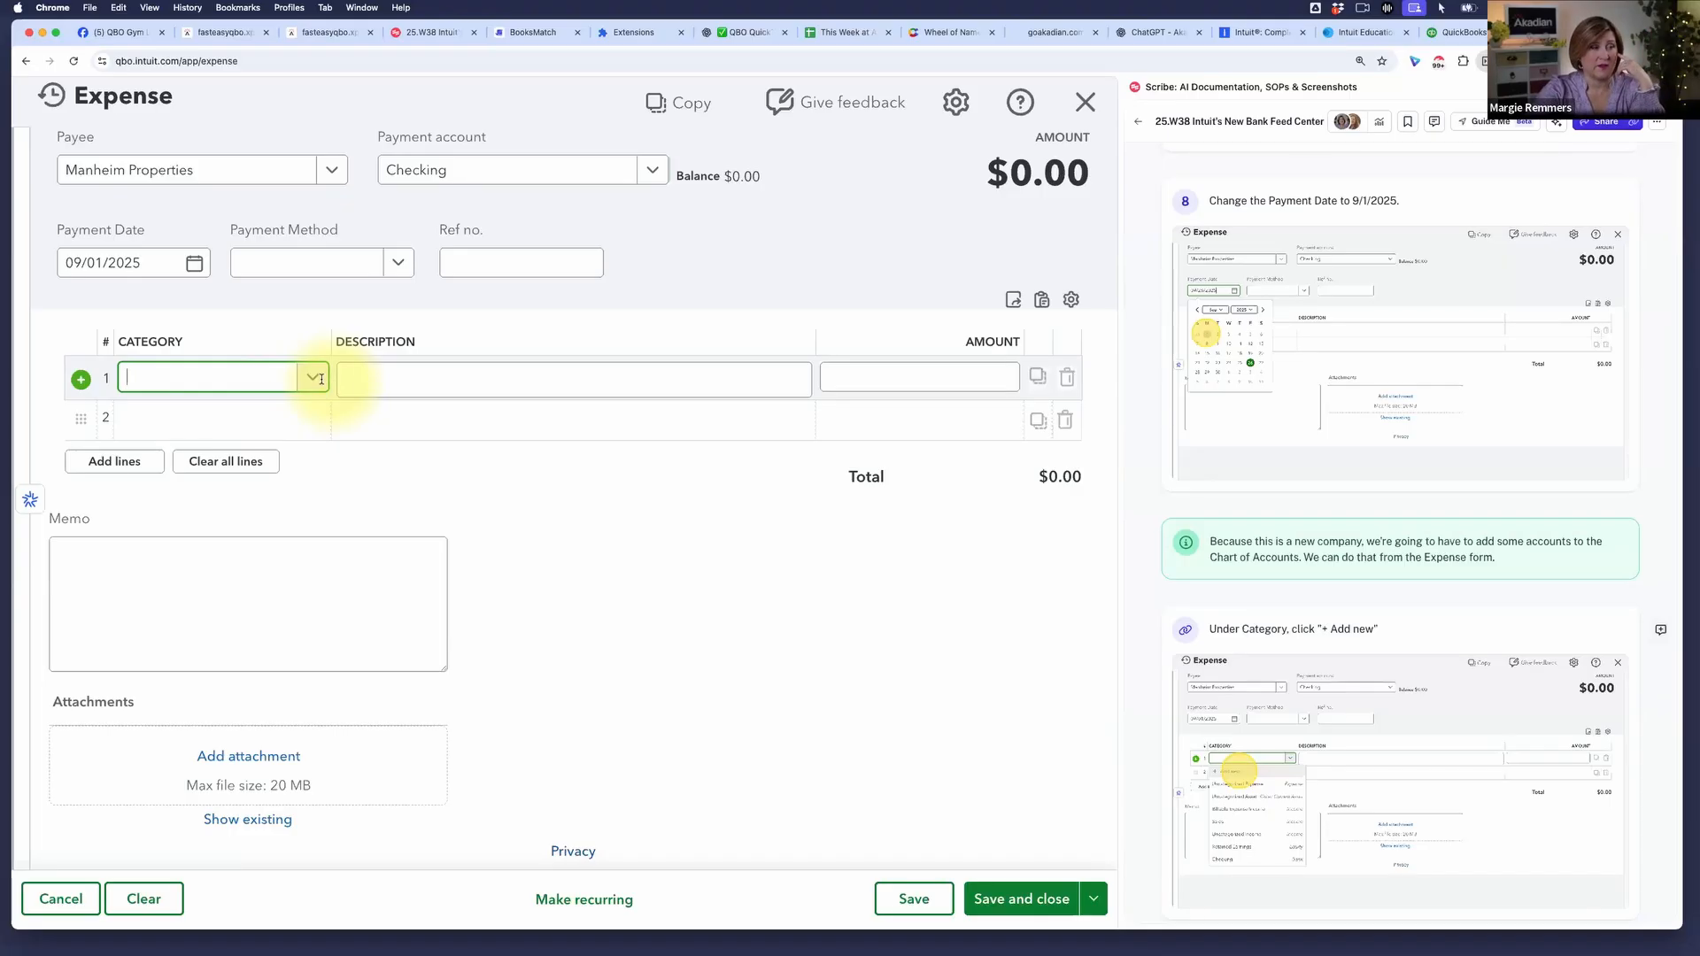
scroll(1370, 611, down, 4)
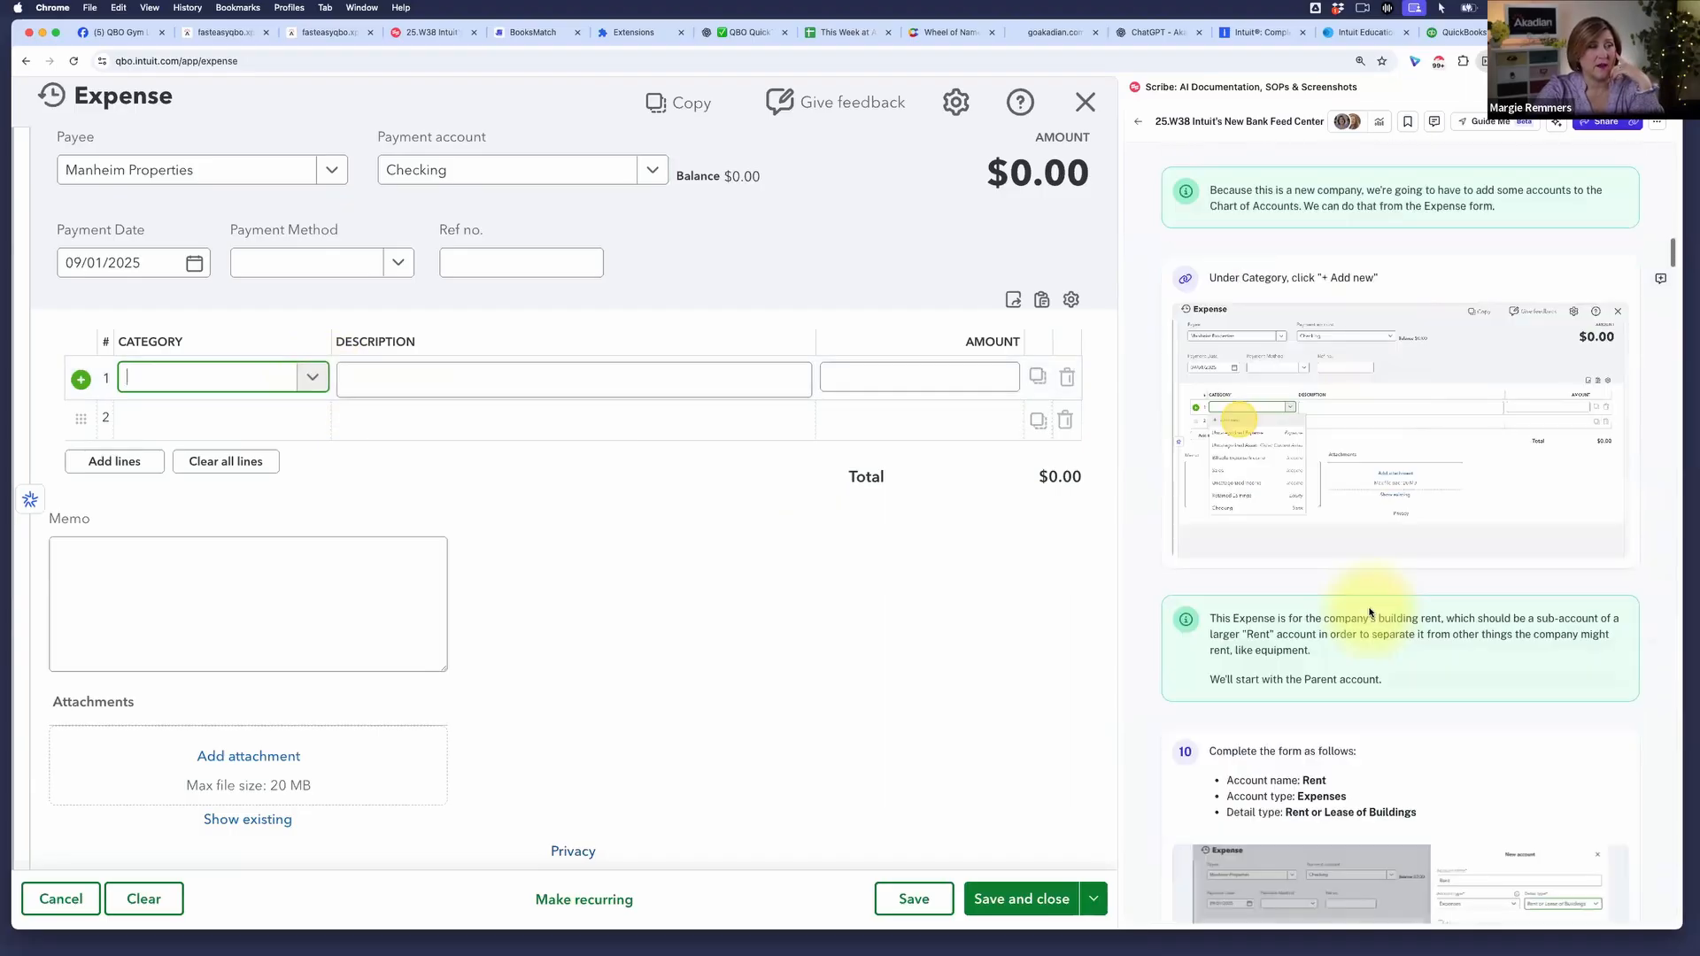
scroll(1370, 611, down, 1)
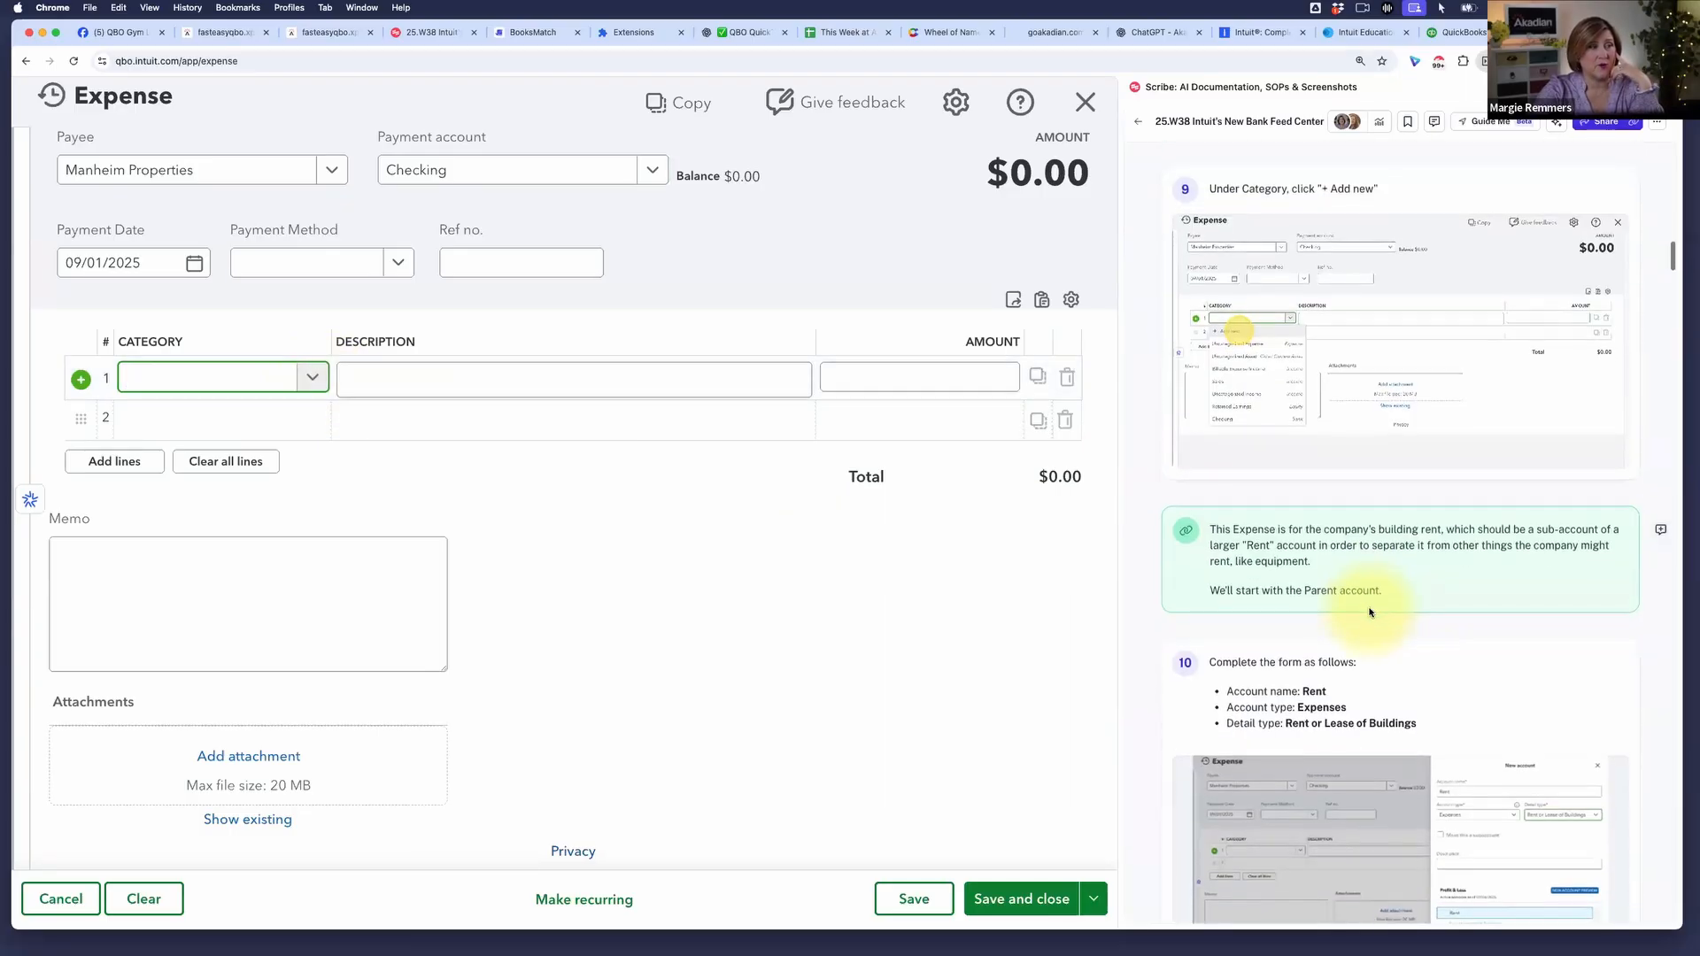
click(313, 383)
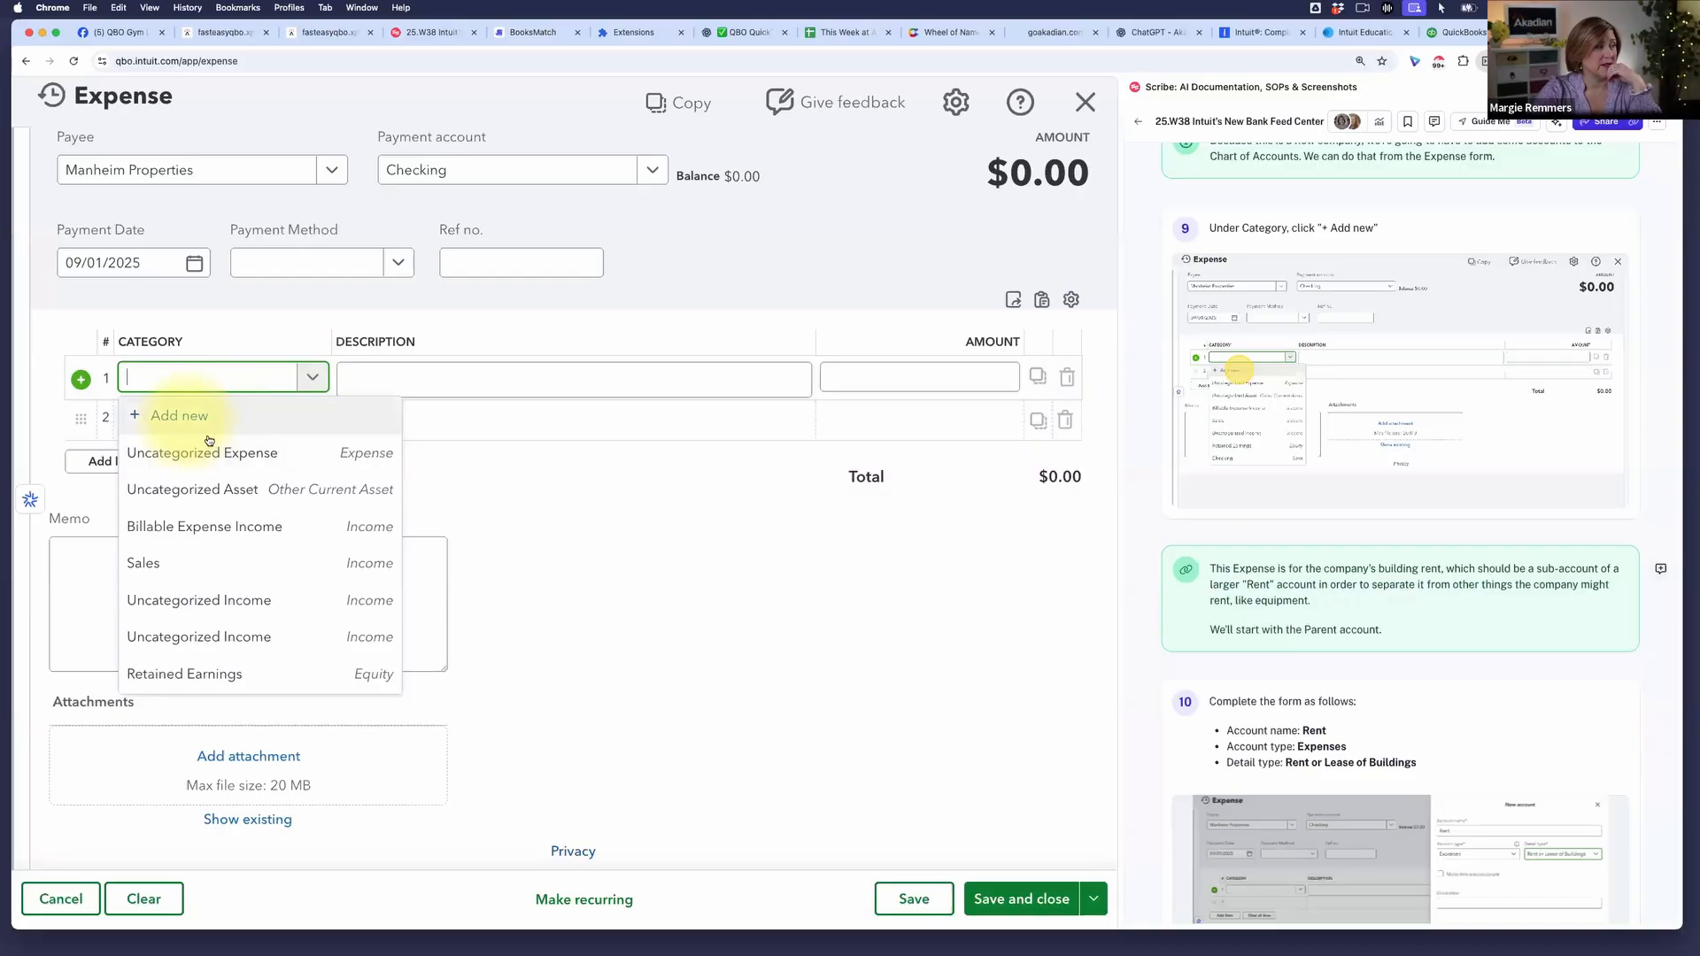
scroll(220, 562, down, 1)
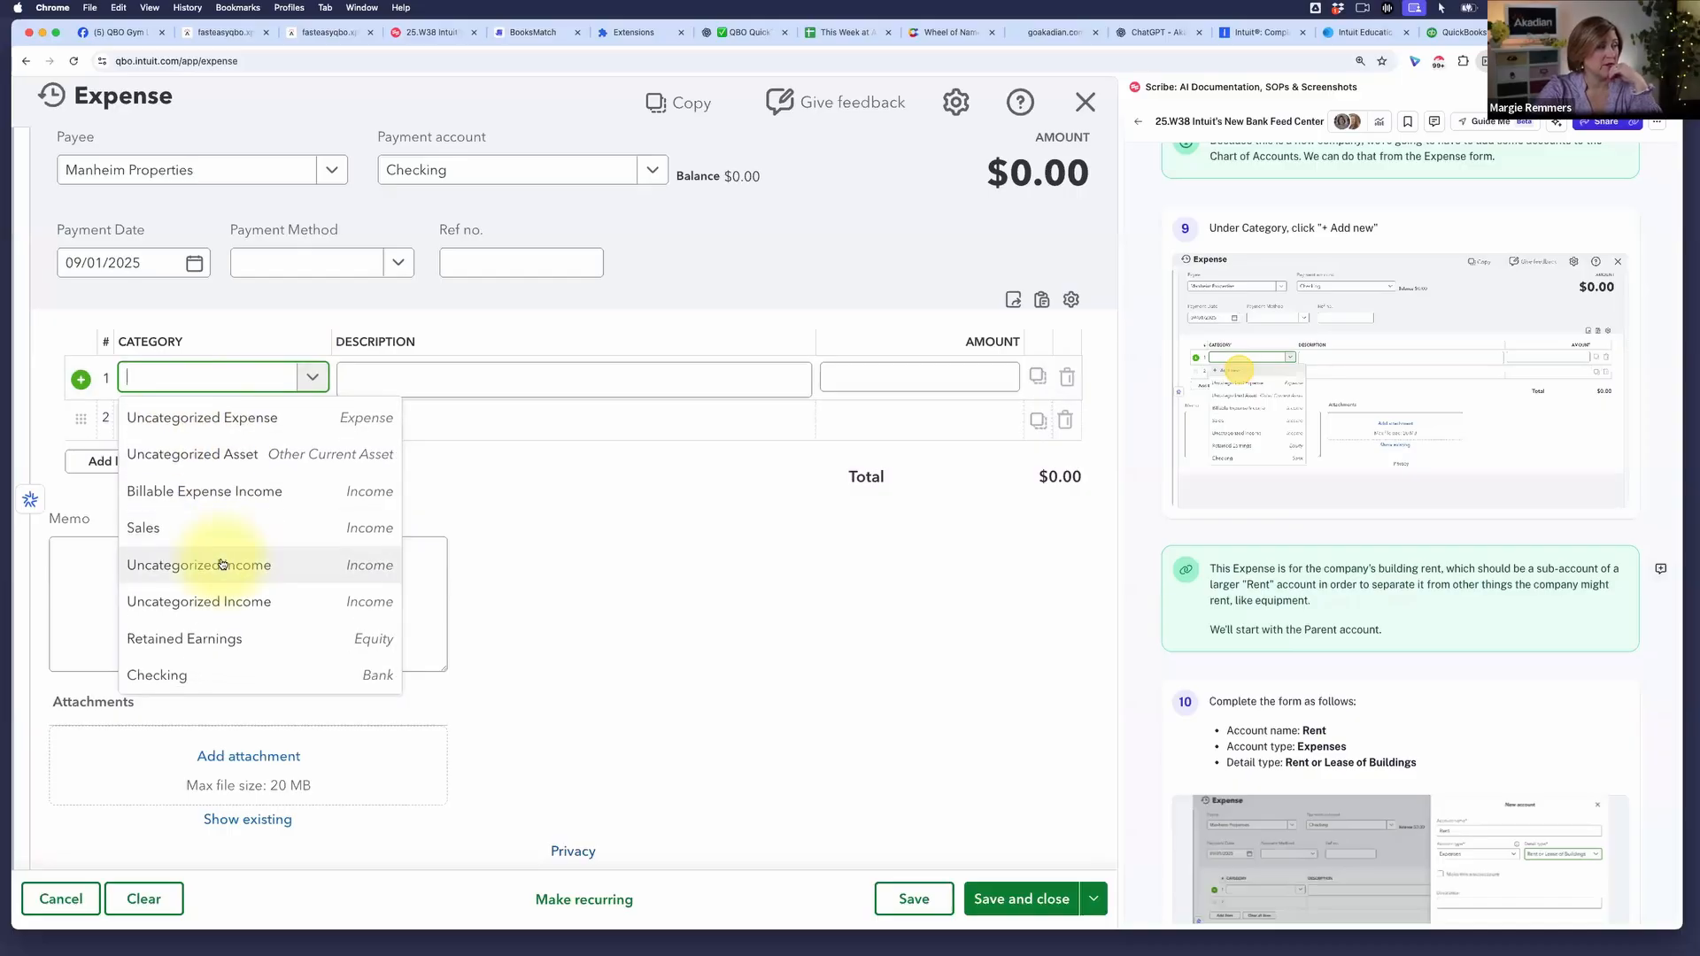
scroll(220, 564, up, 1)
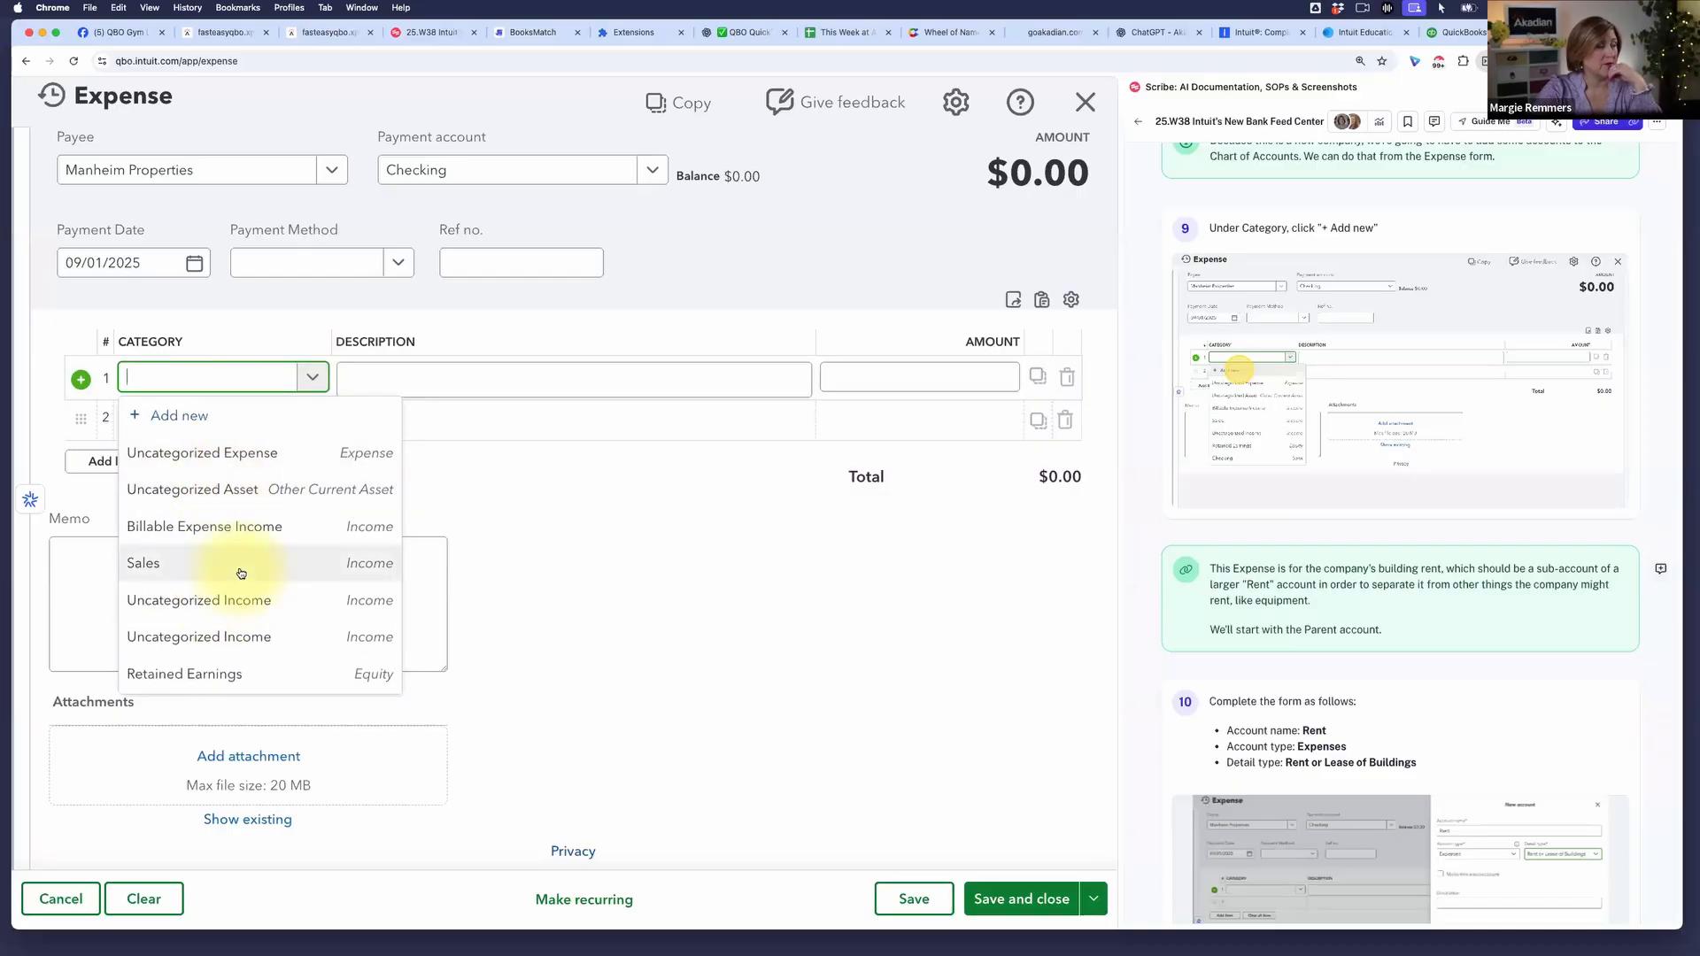
scroll(239, 576, down, 1)
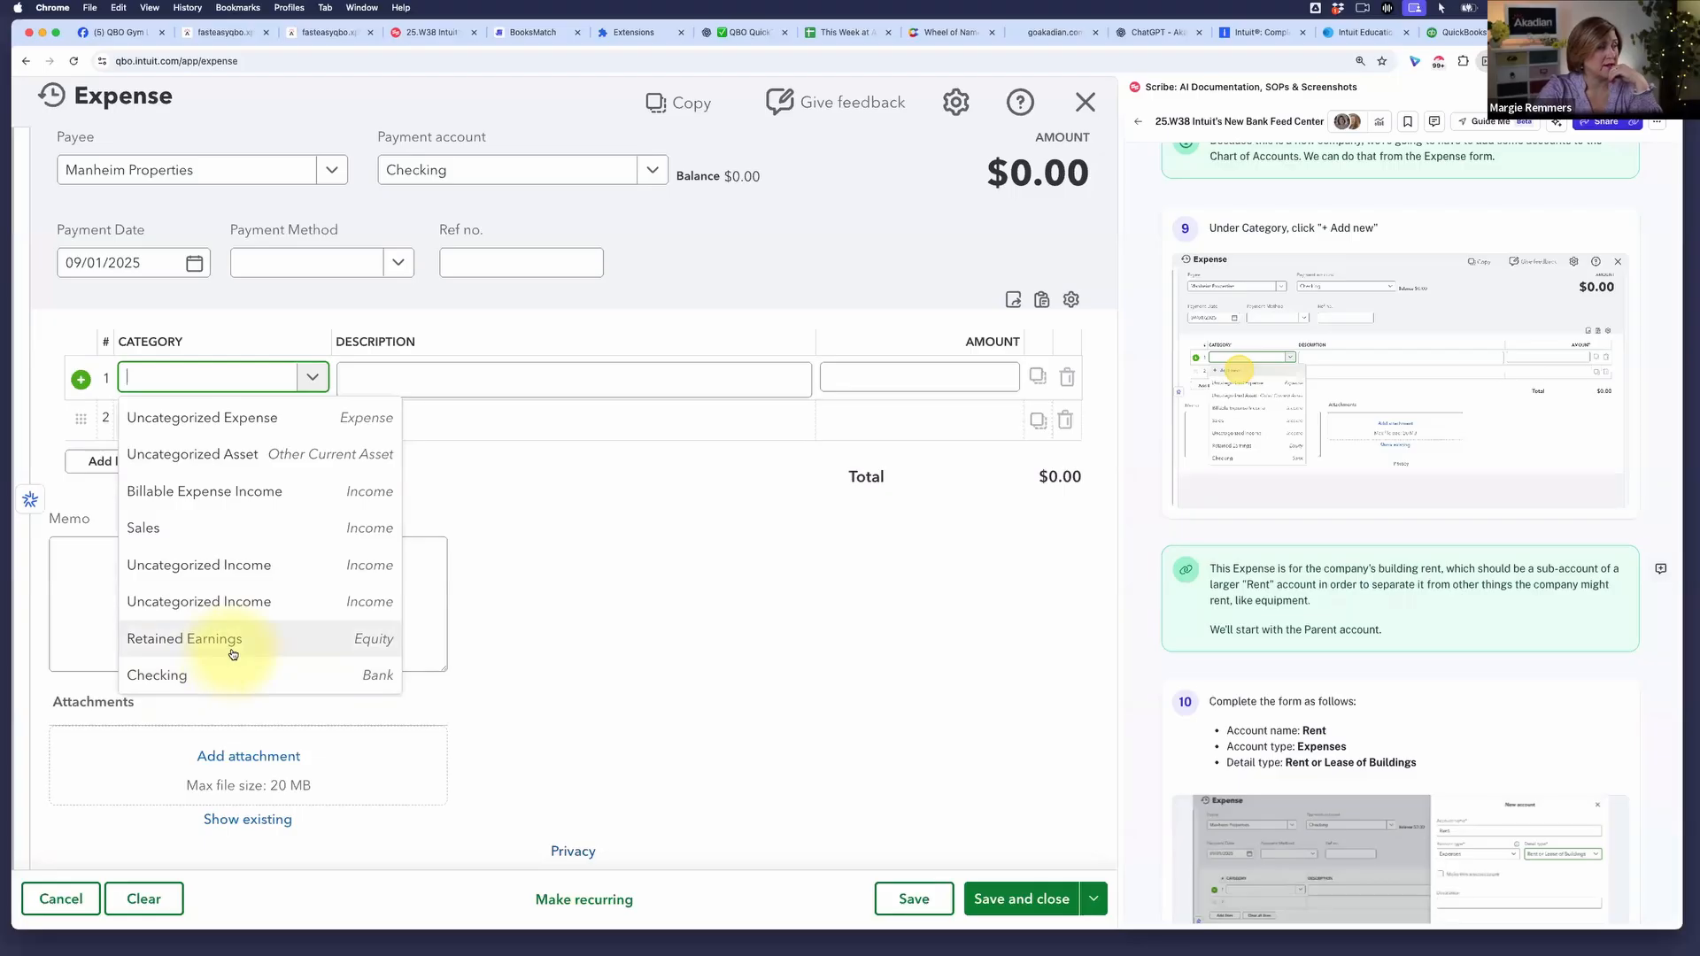
scroll(216, 495, up, 1)
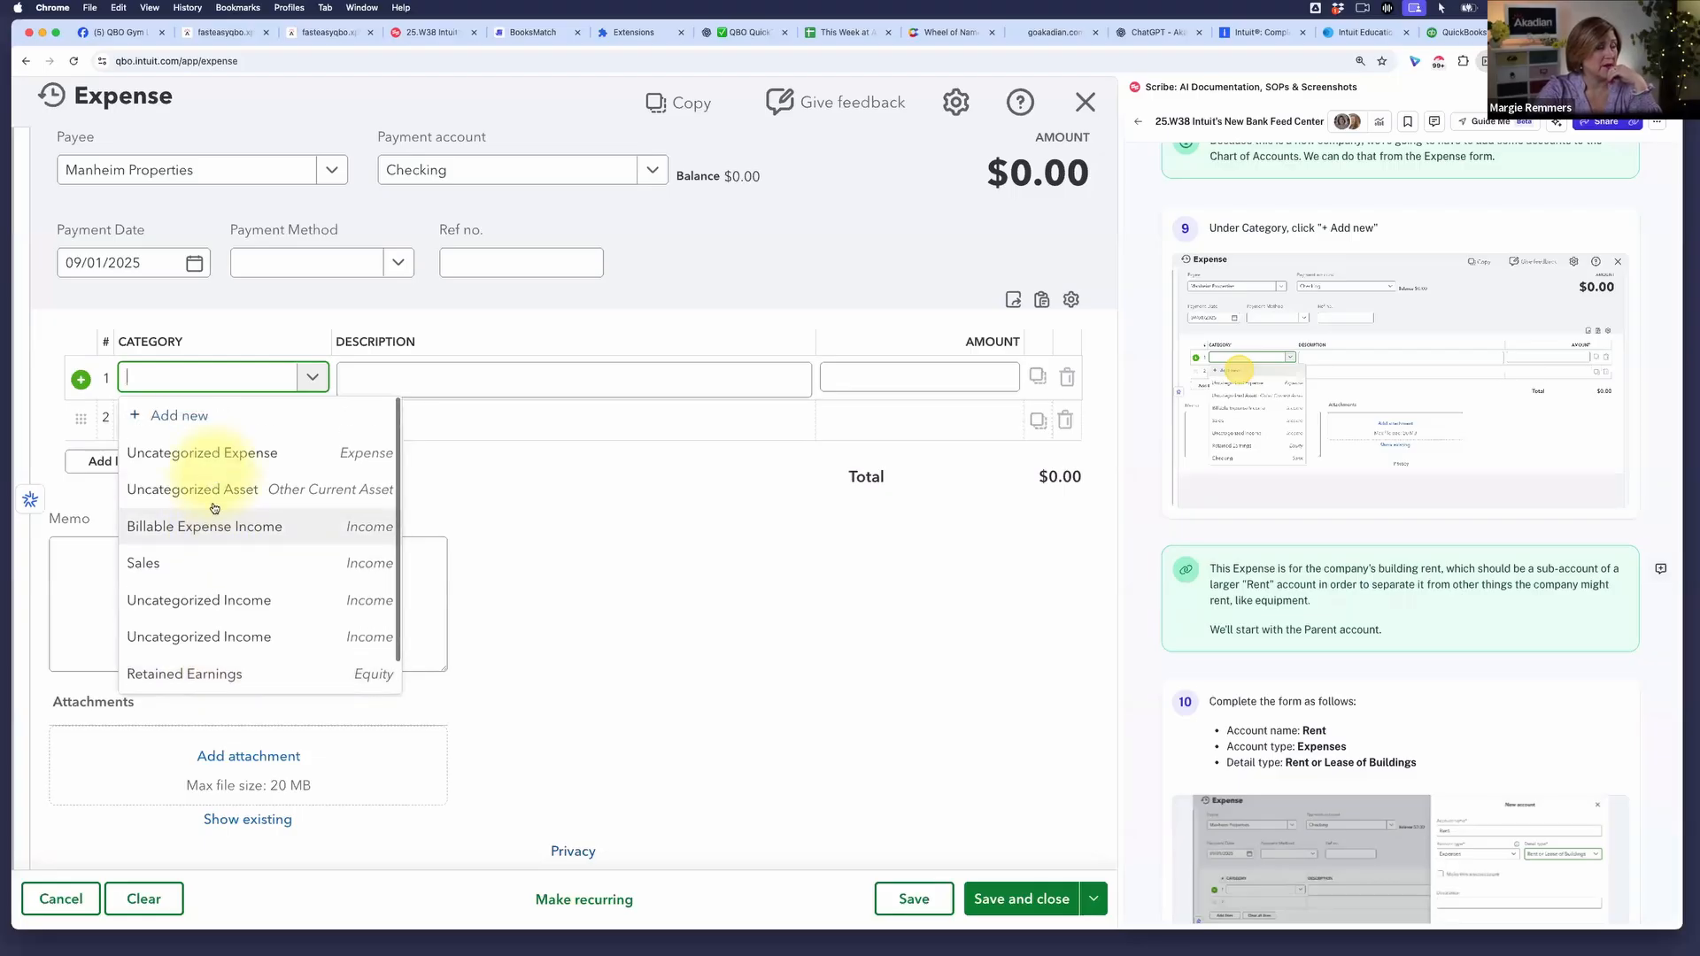
click(172, 416)
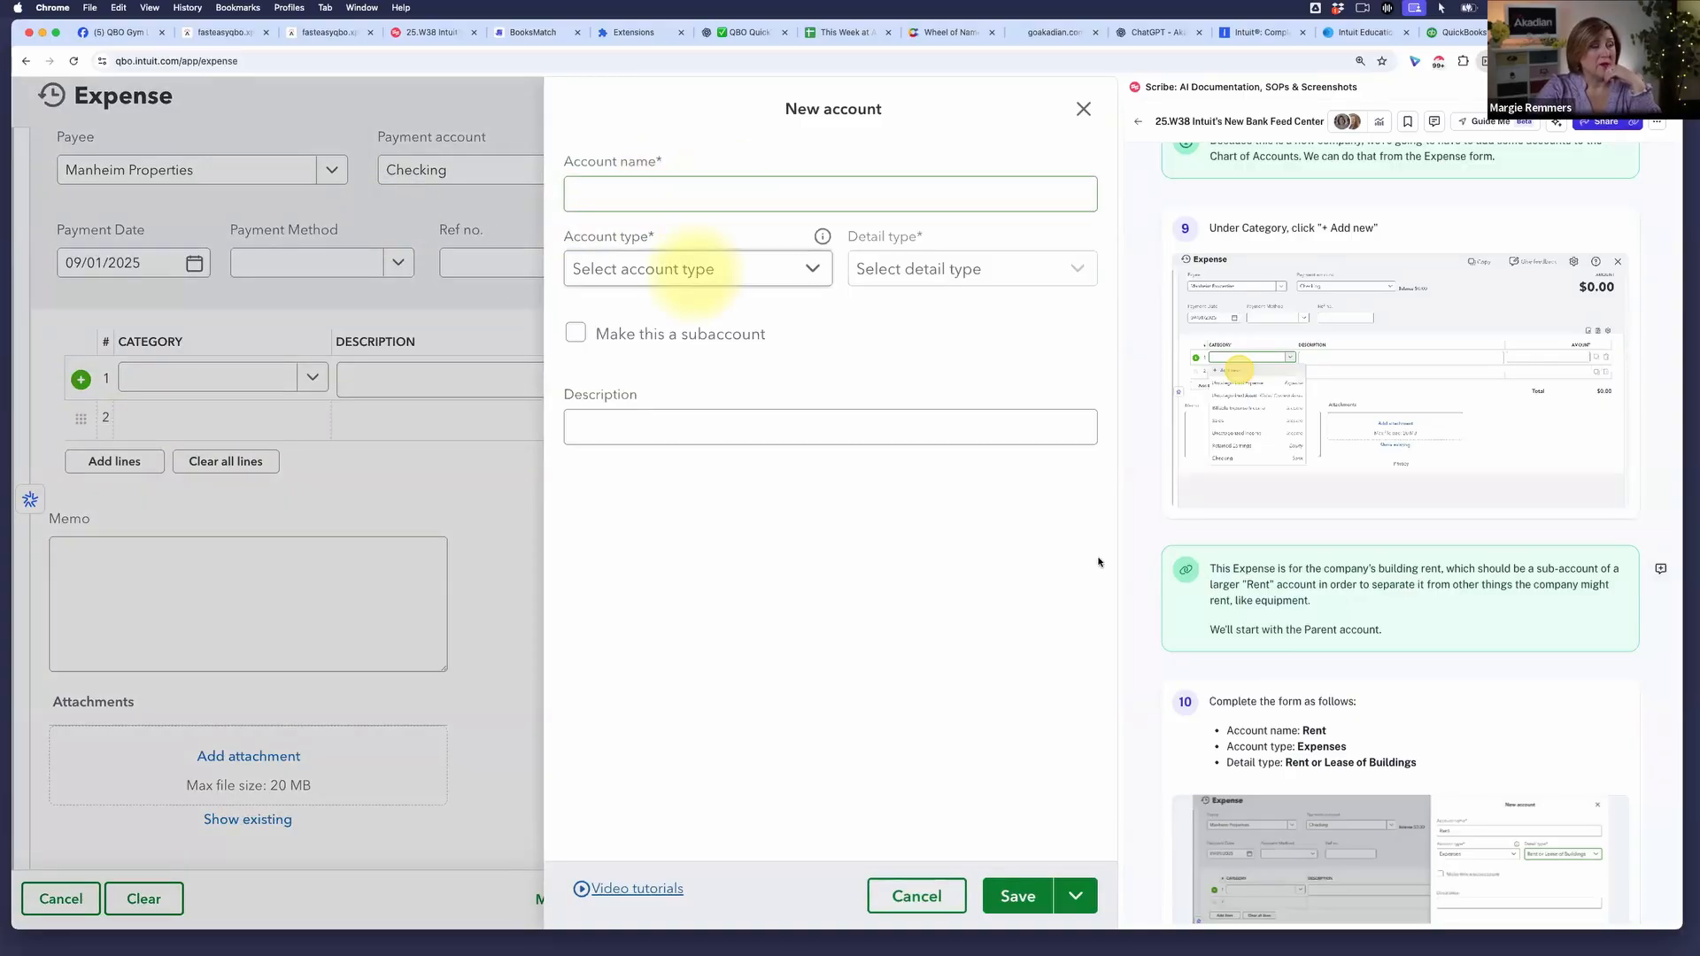
scroll(1533, 607, down, 2)
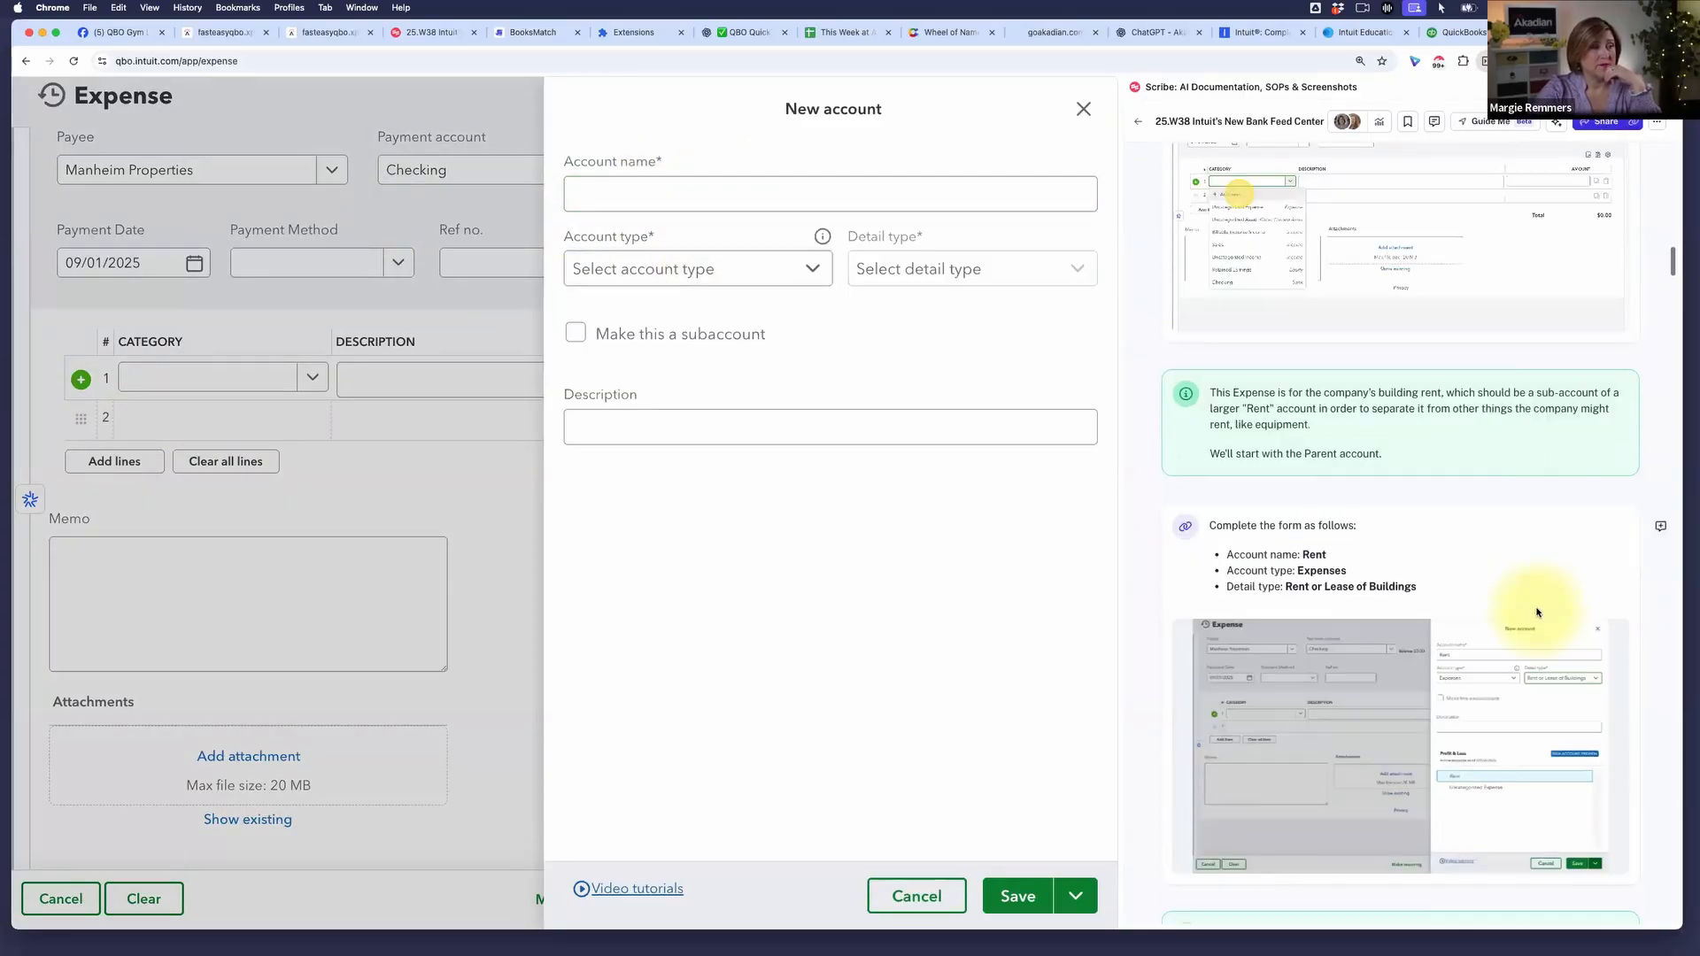
scroll(1250, 381, down, 1)
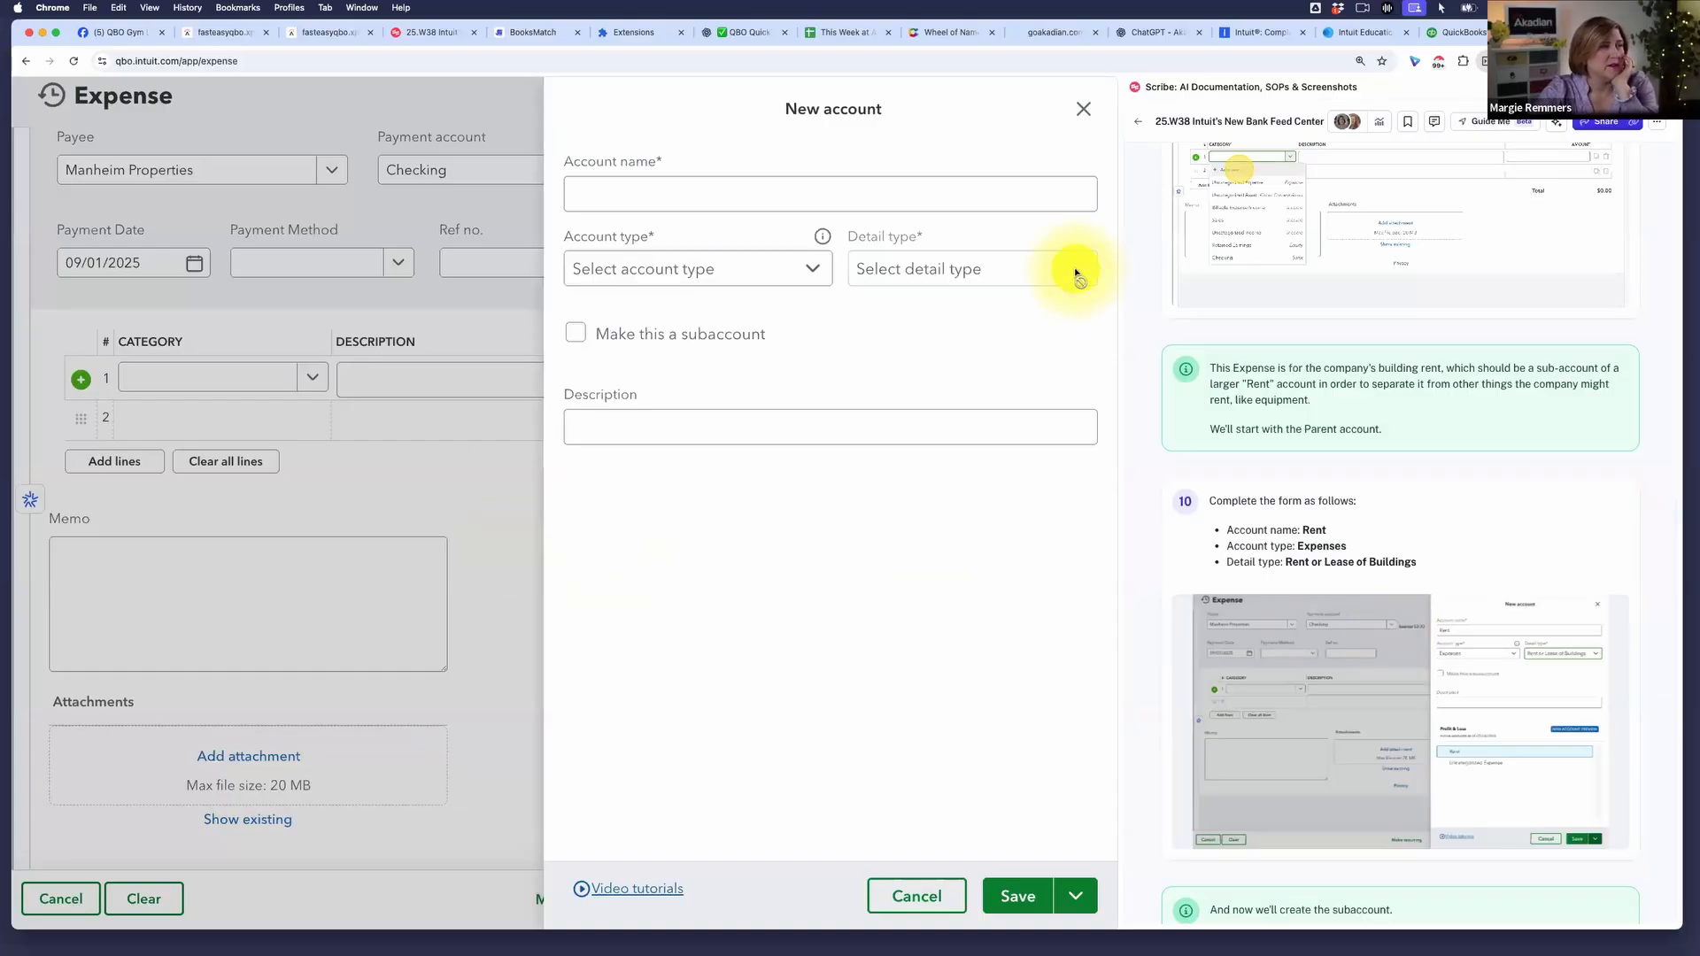
click(1082, 108)
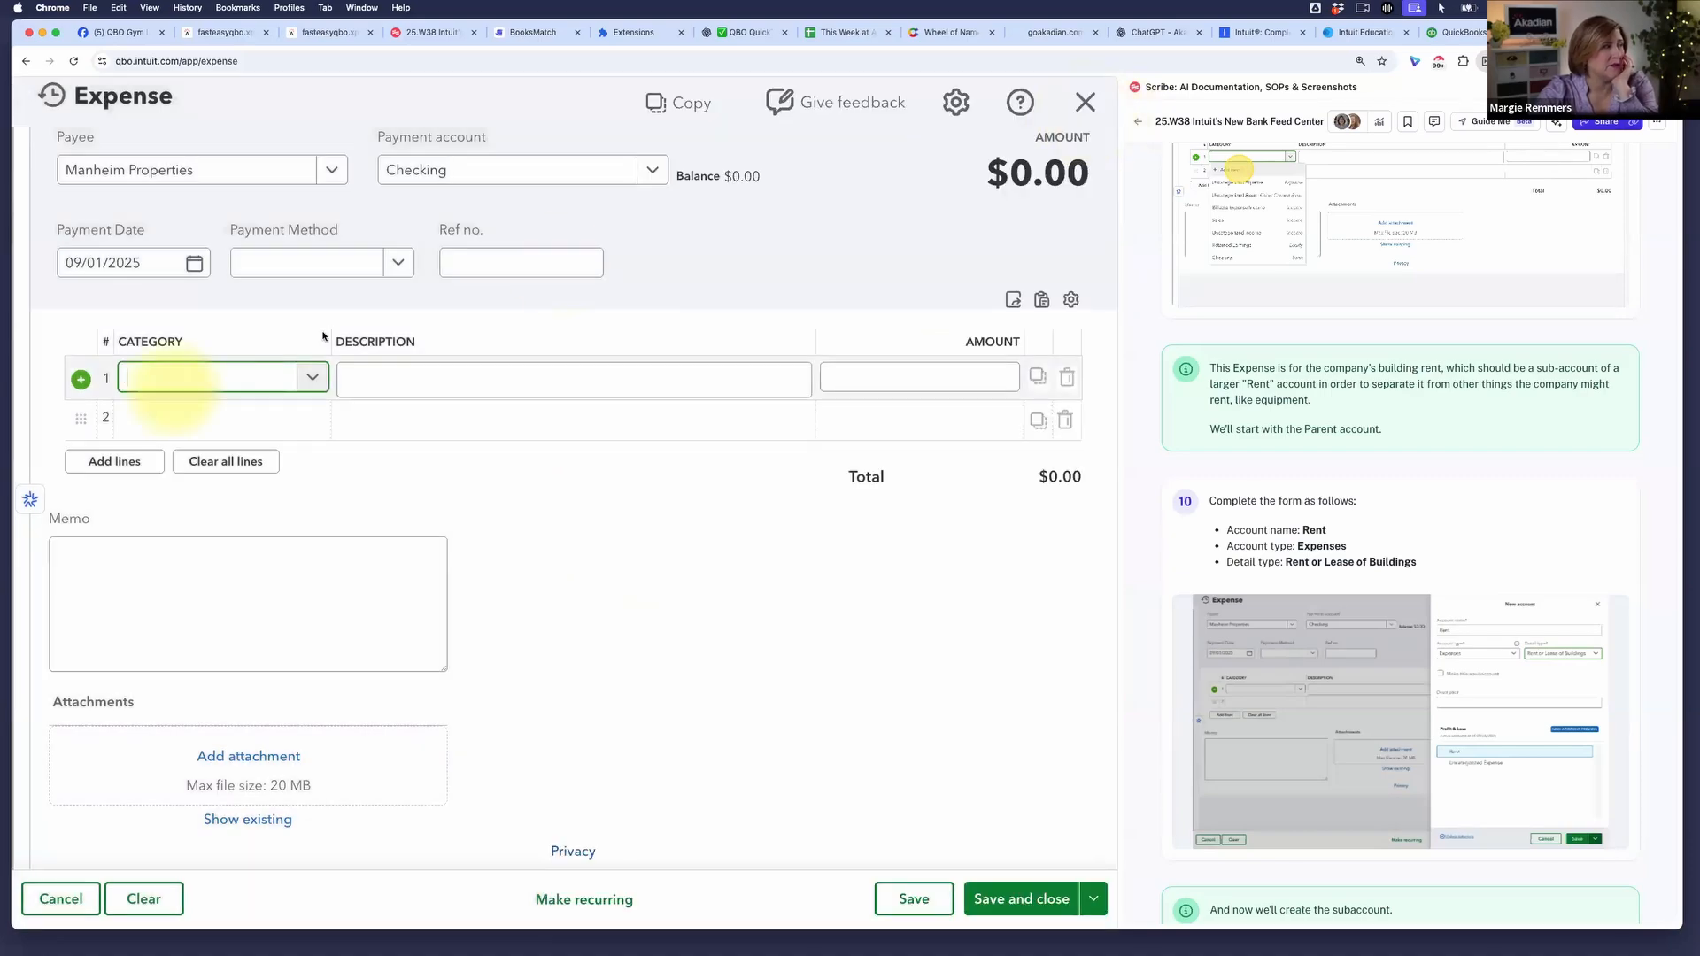
click(315, 377)
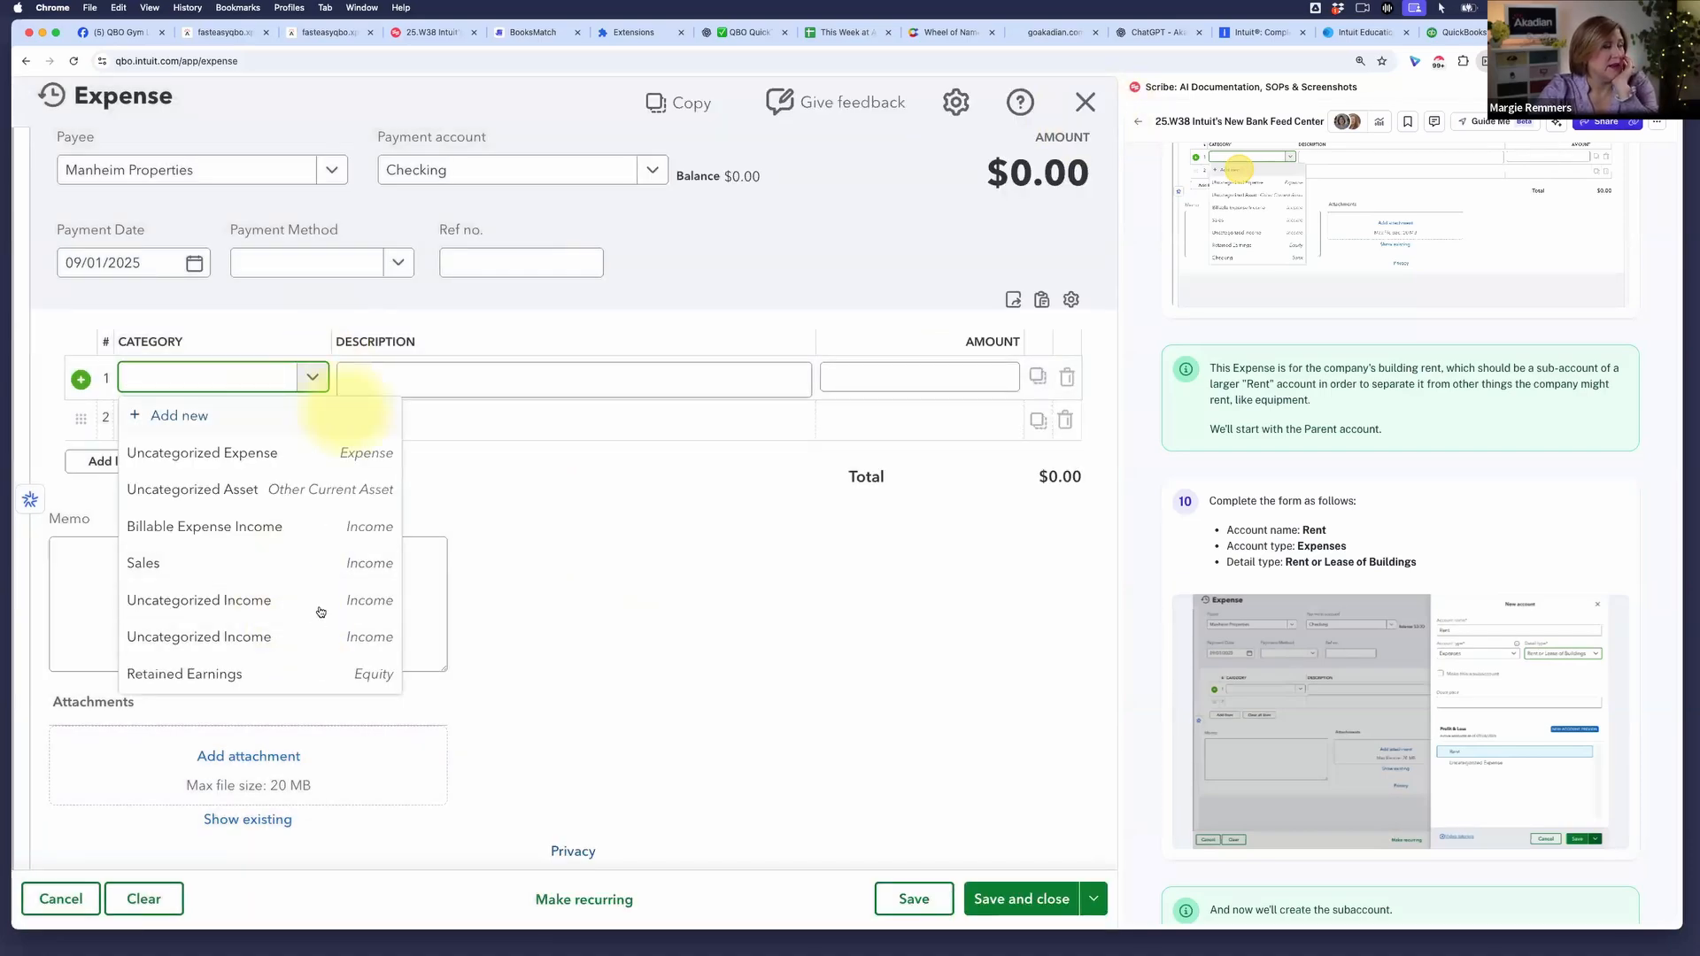
scroll(352, 493, down, 1)
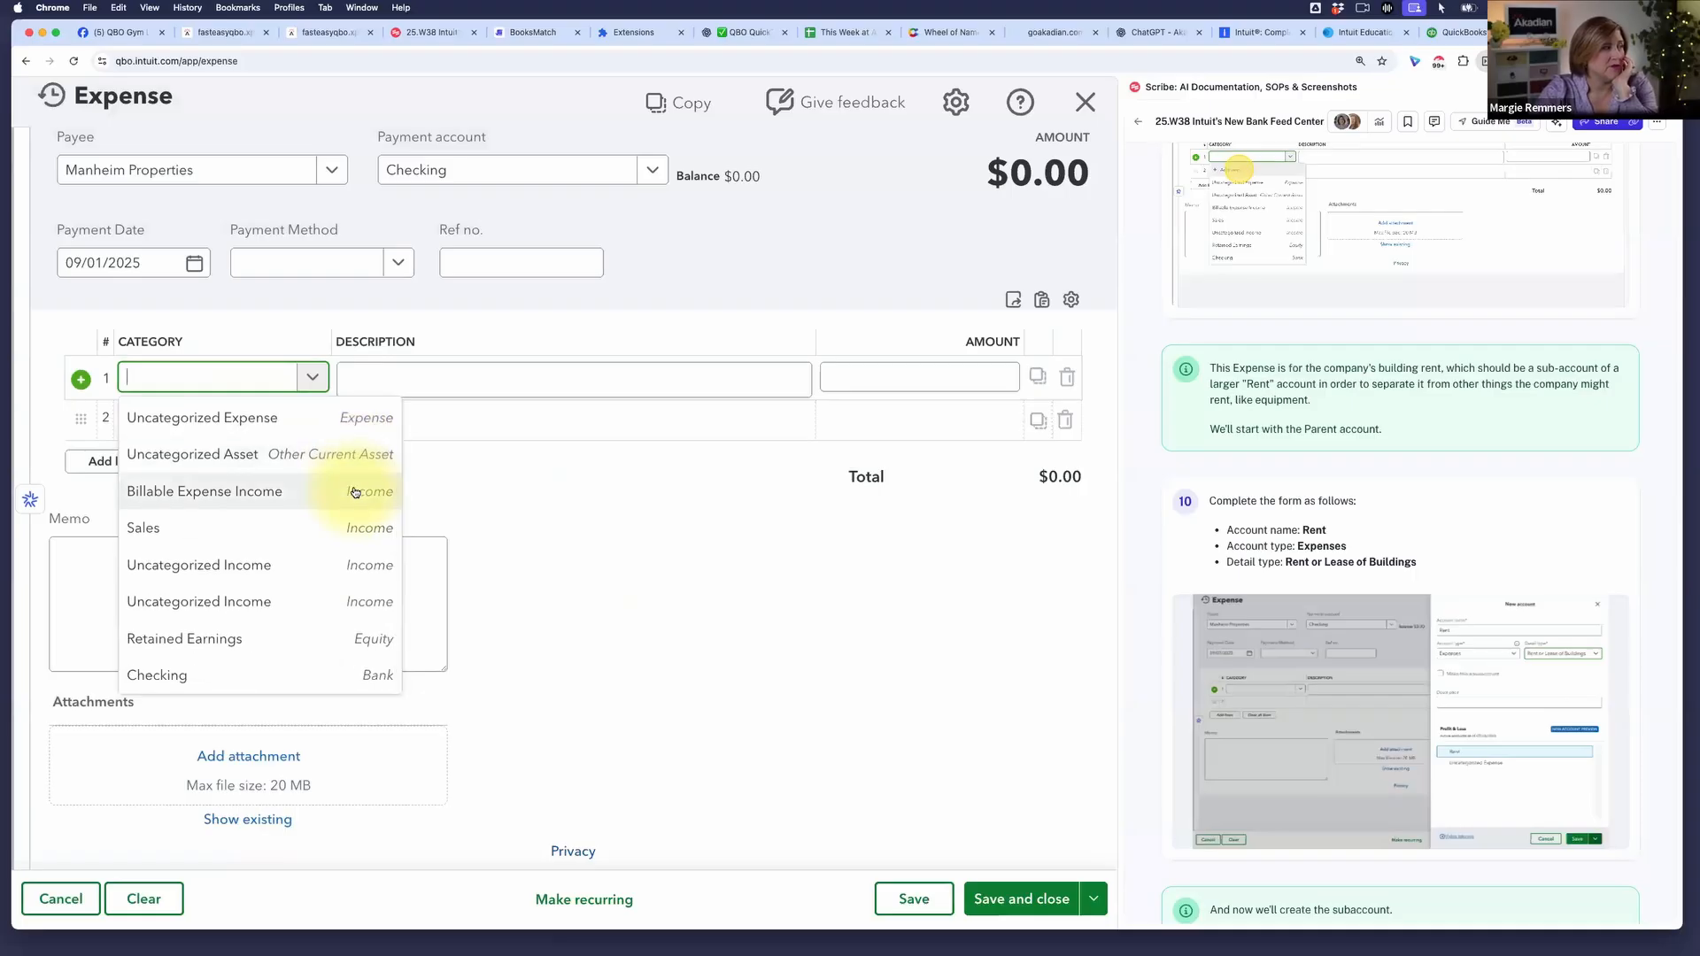
scroll(354, 493, up, 1)
click(849, 481)
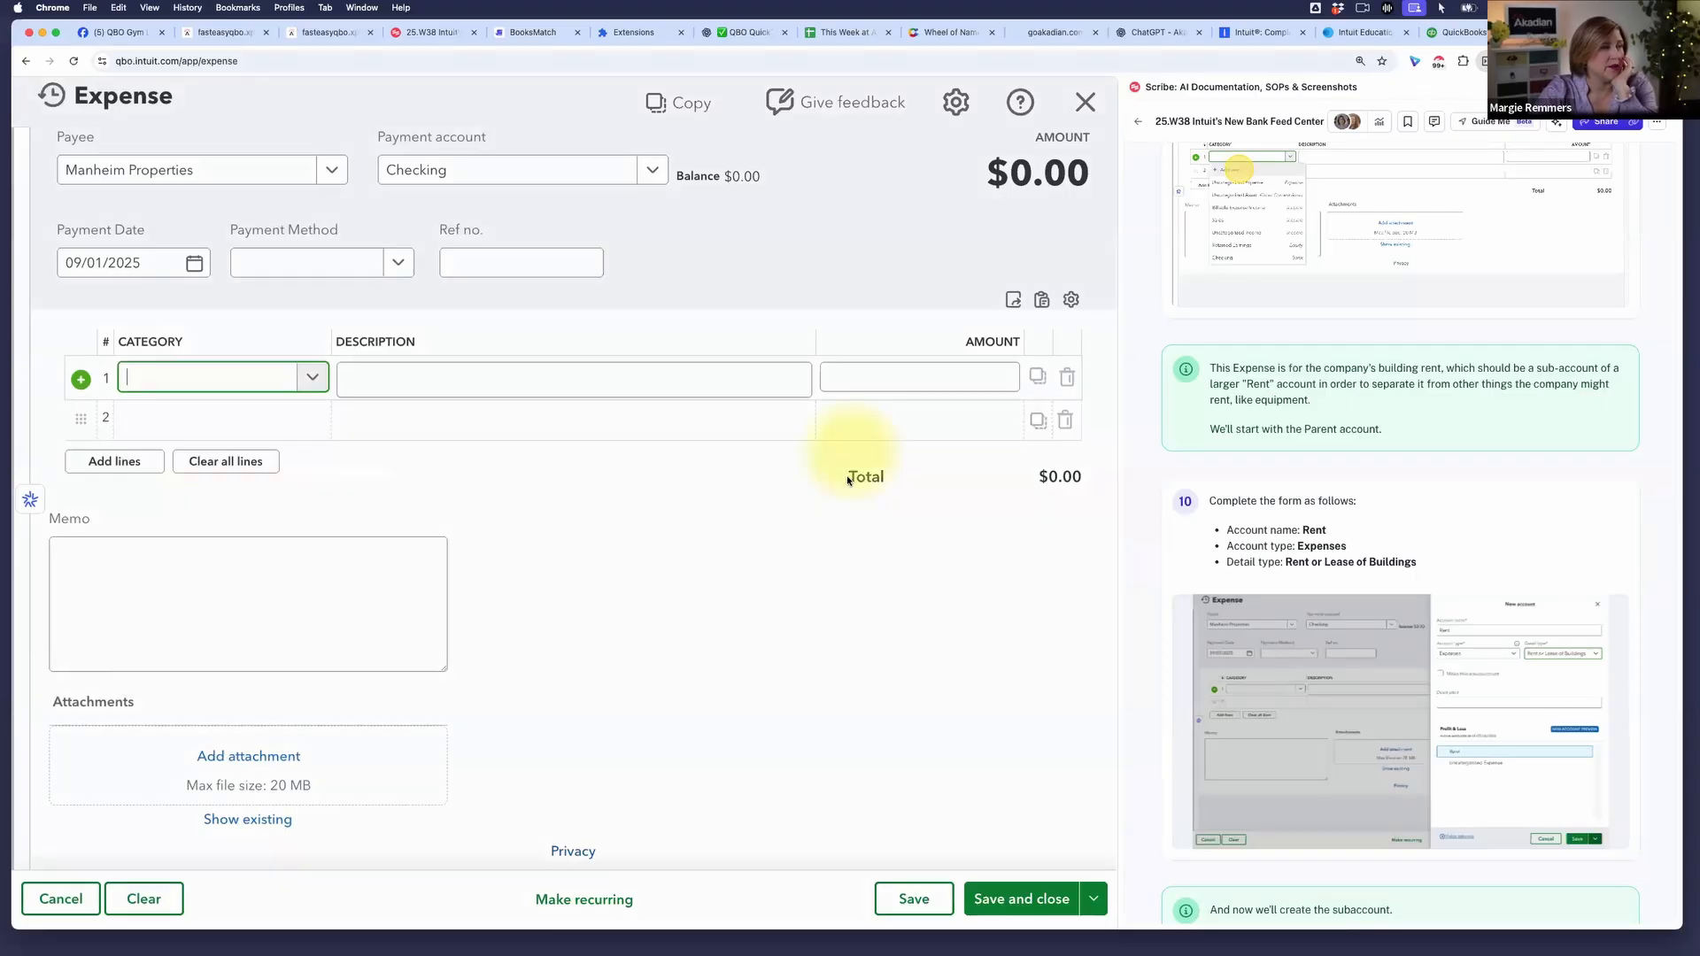
- Name the new account for the first expense line's category Rent
click(802, 201)
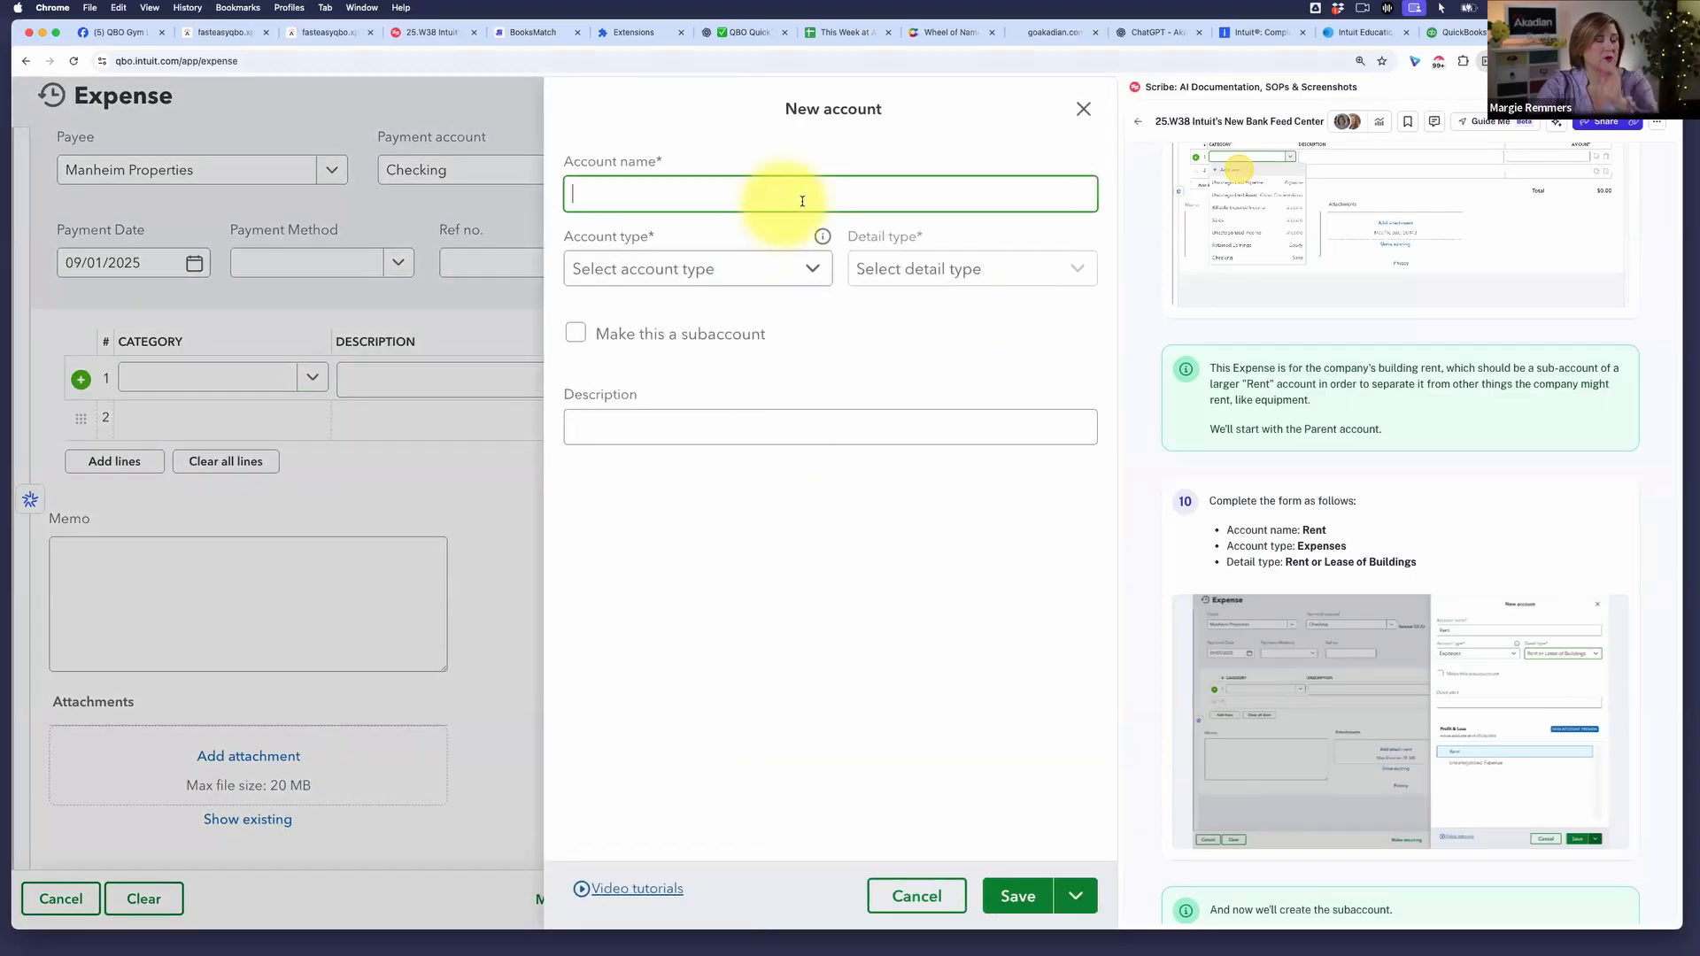
text(Rent)
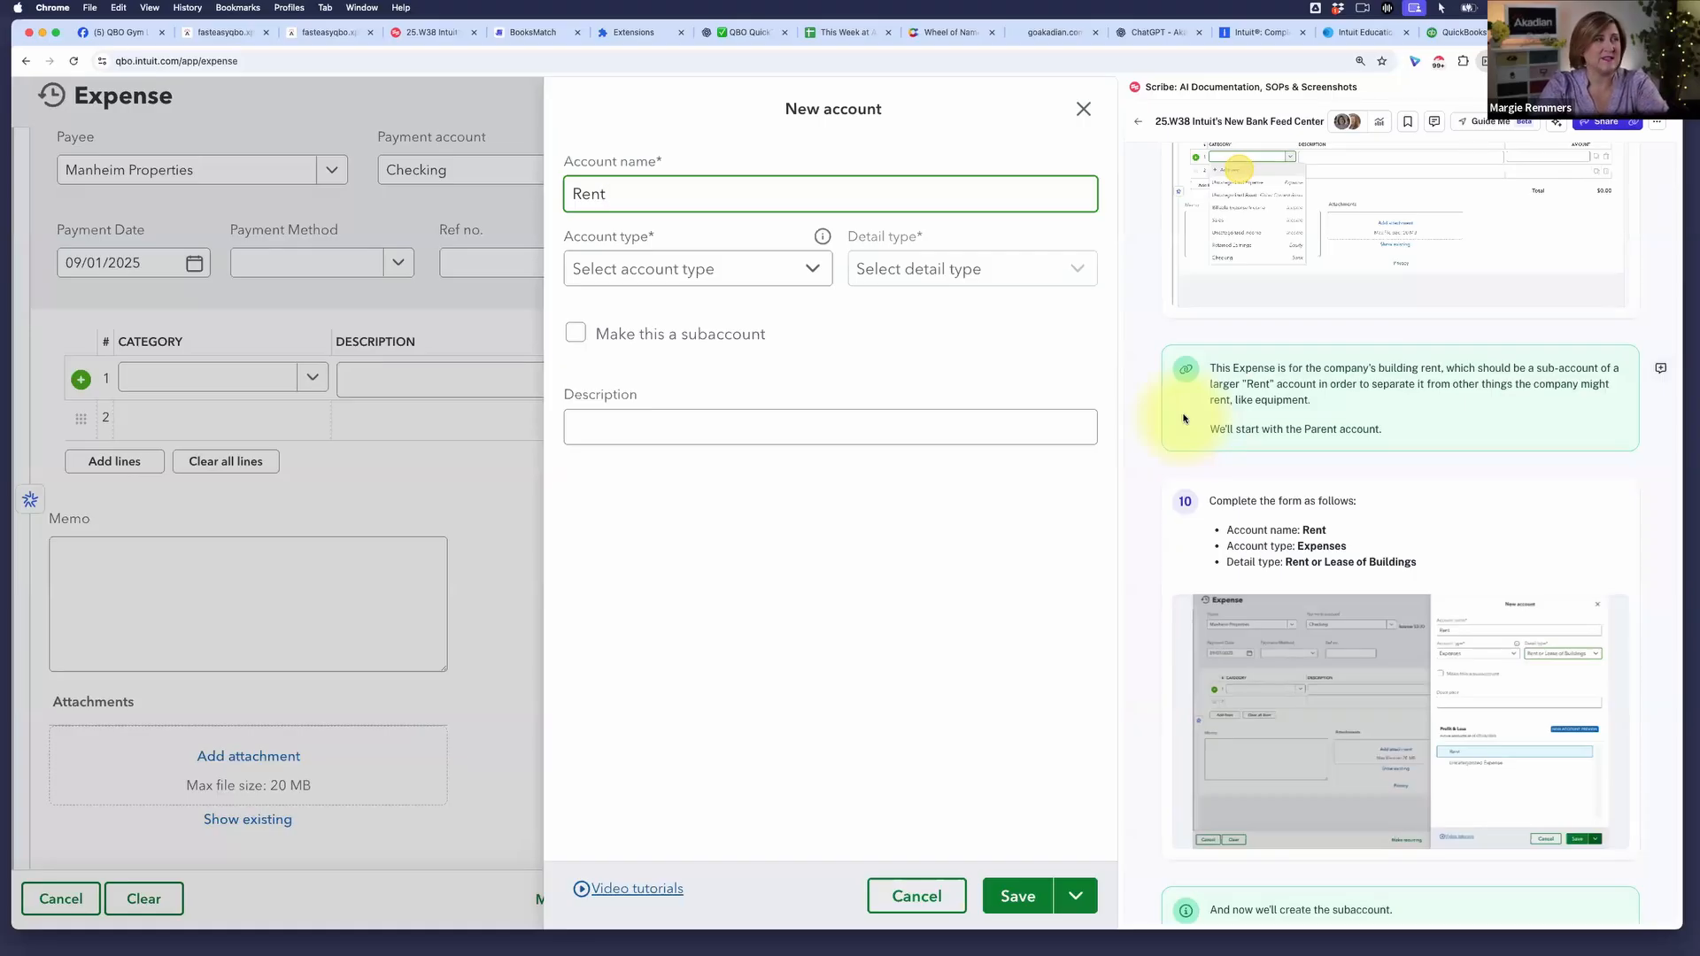
key(super+s)
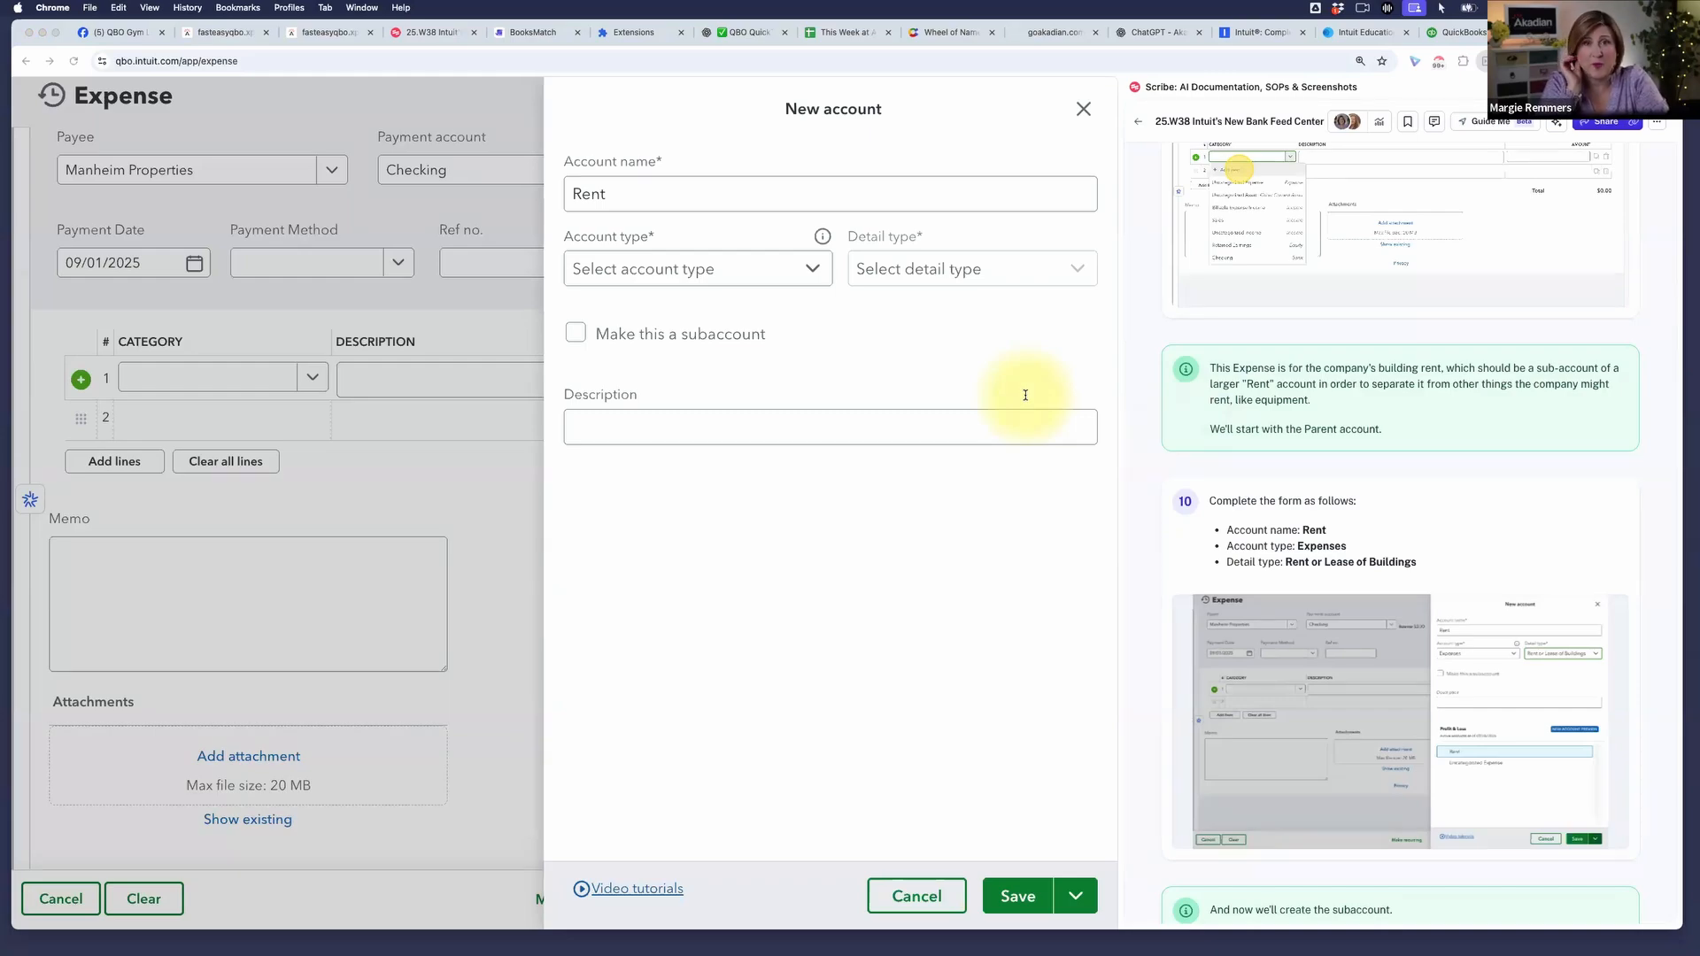
- Open a new browser window and search the web for schedule c
key(super+n)
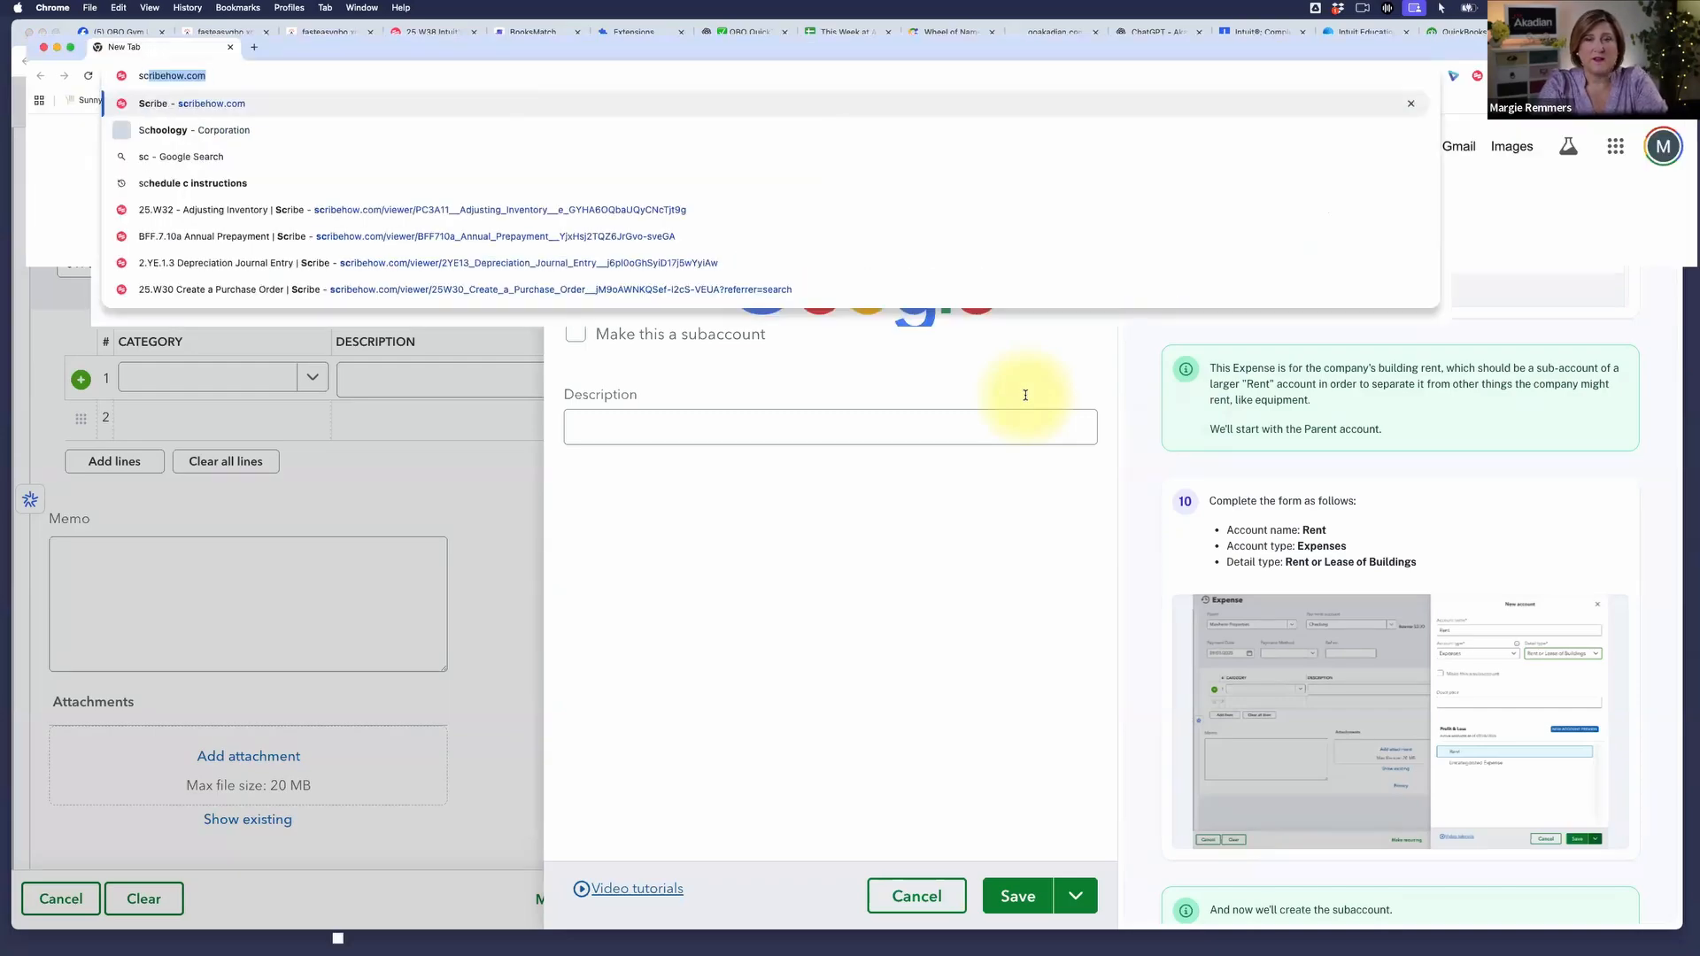
text(schedle)
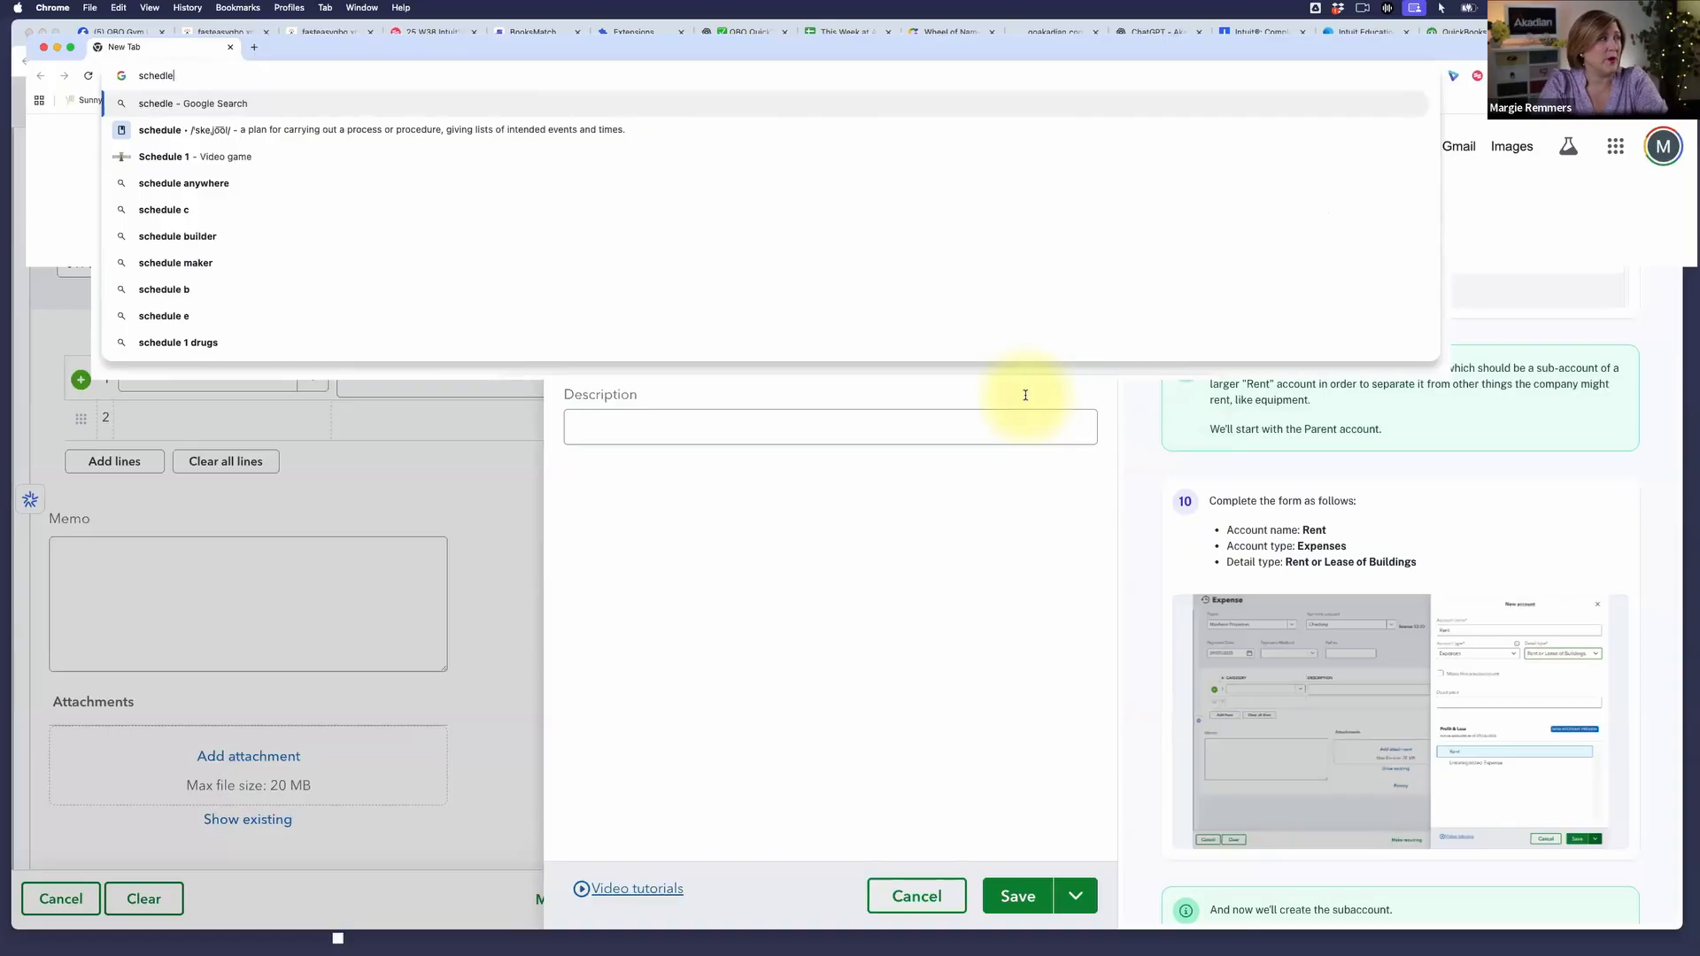
key(BackSpace)
key(BackSpace)
text(ule)
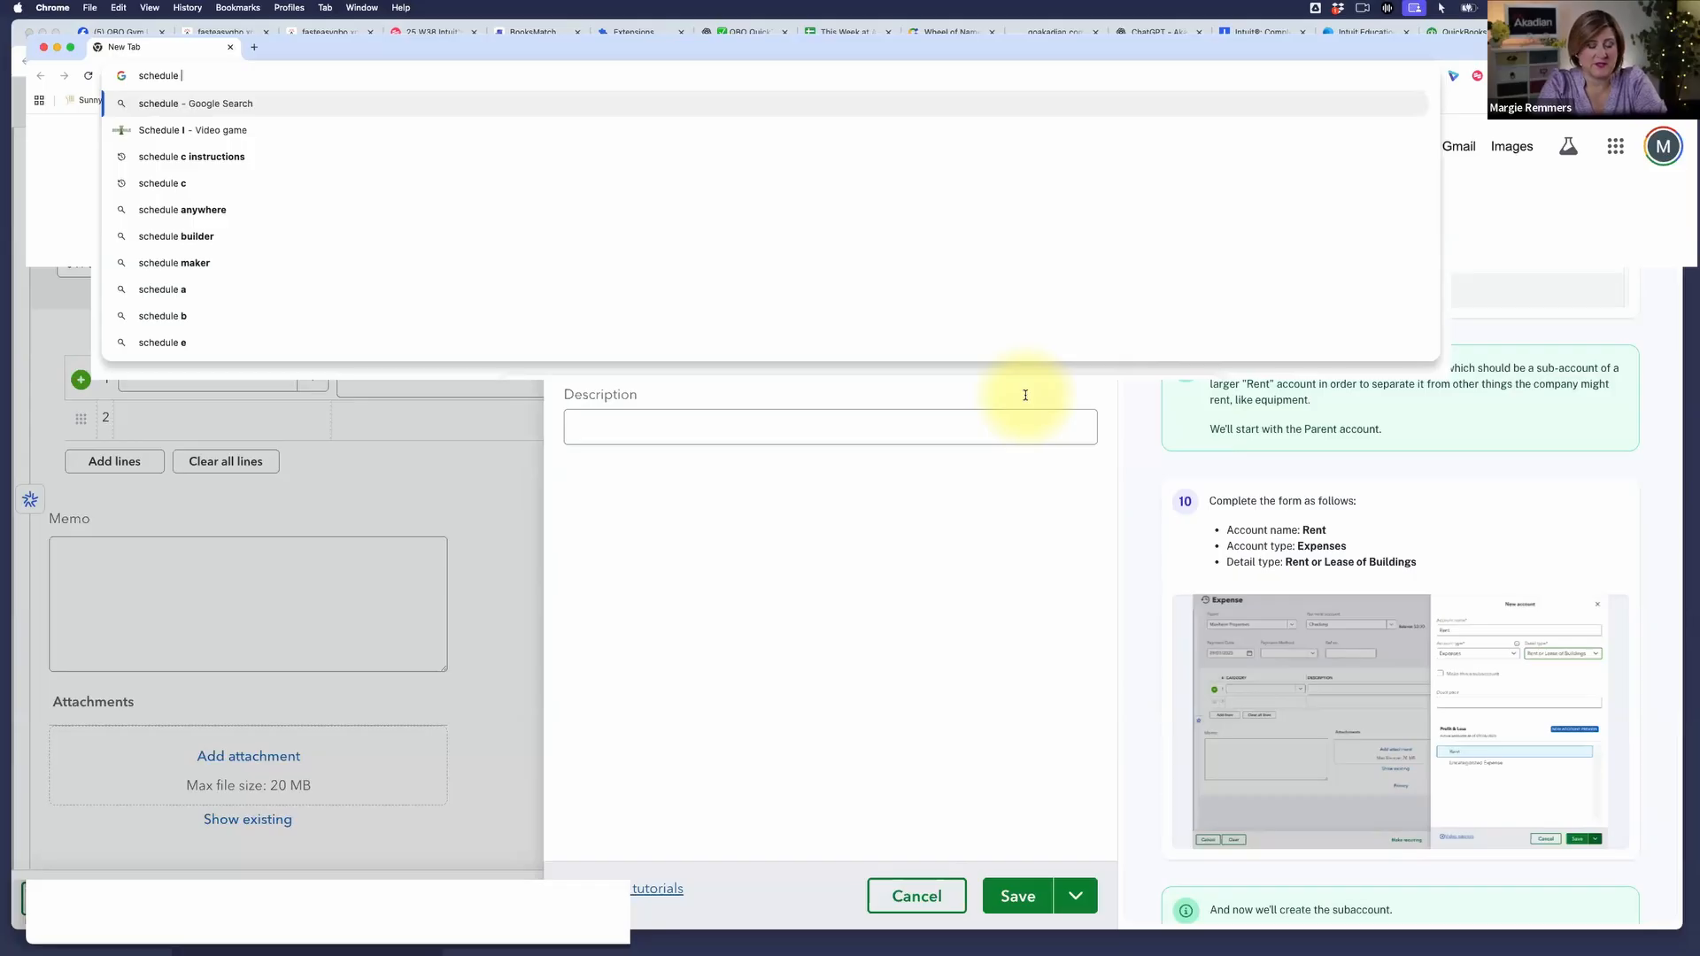
text(c)
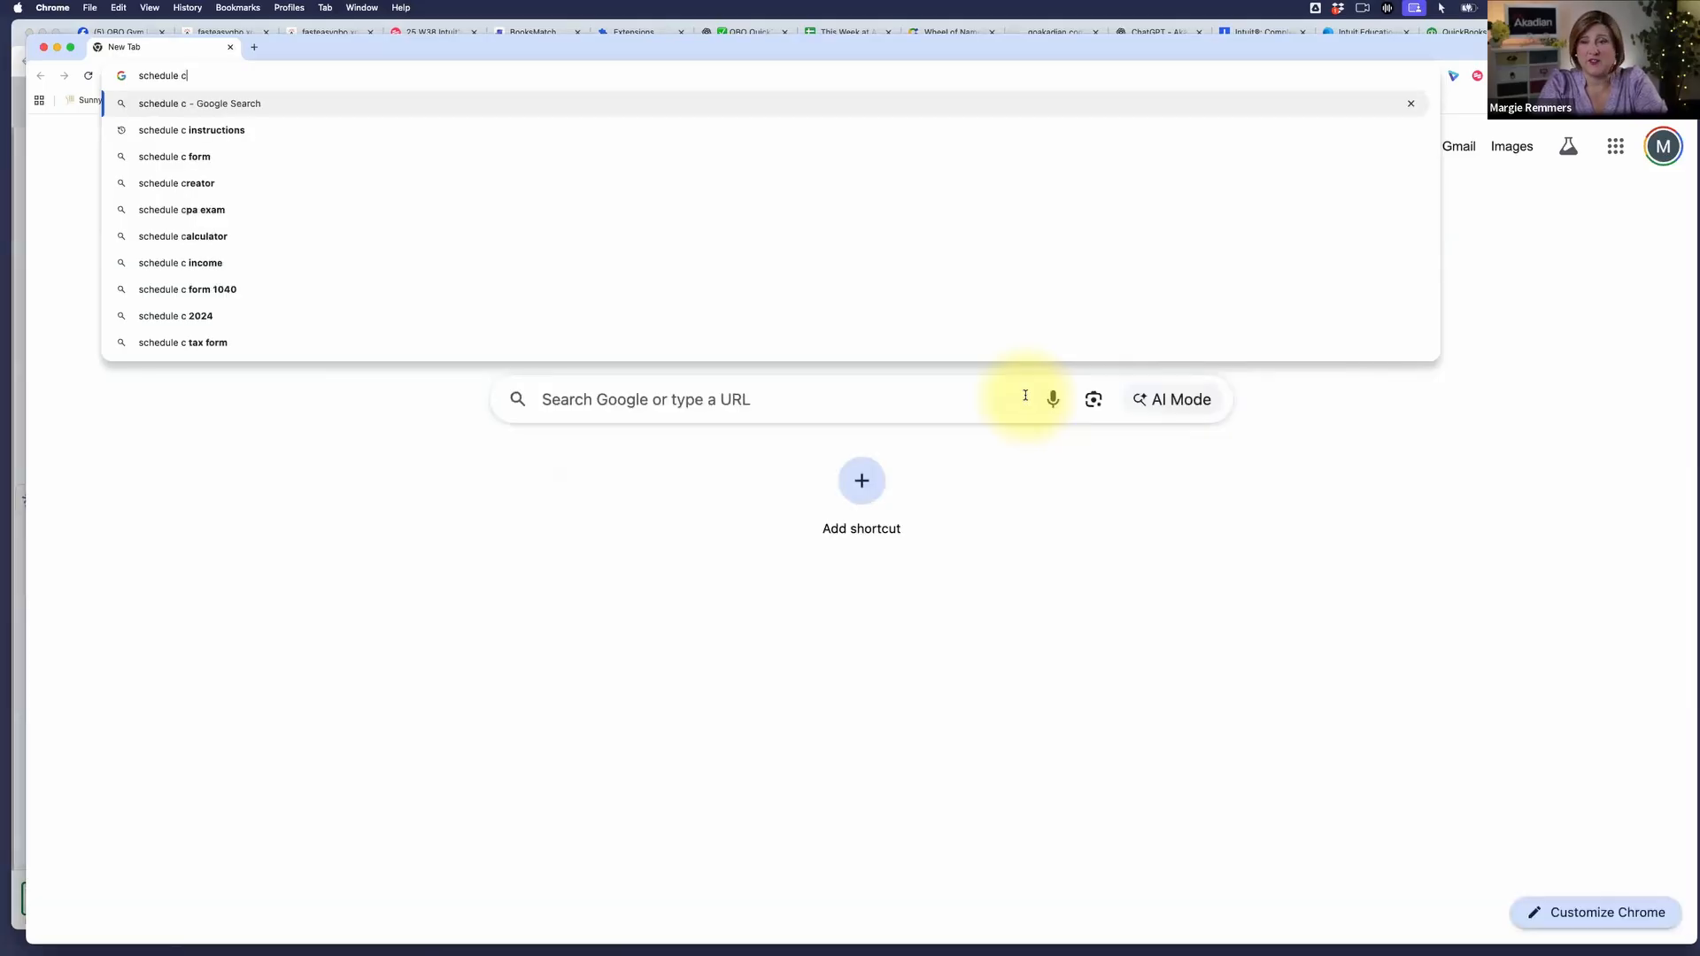
key(Return)
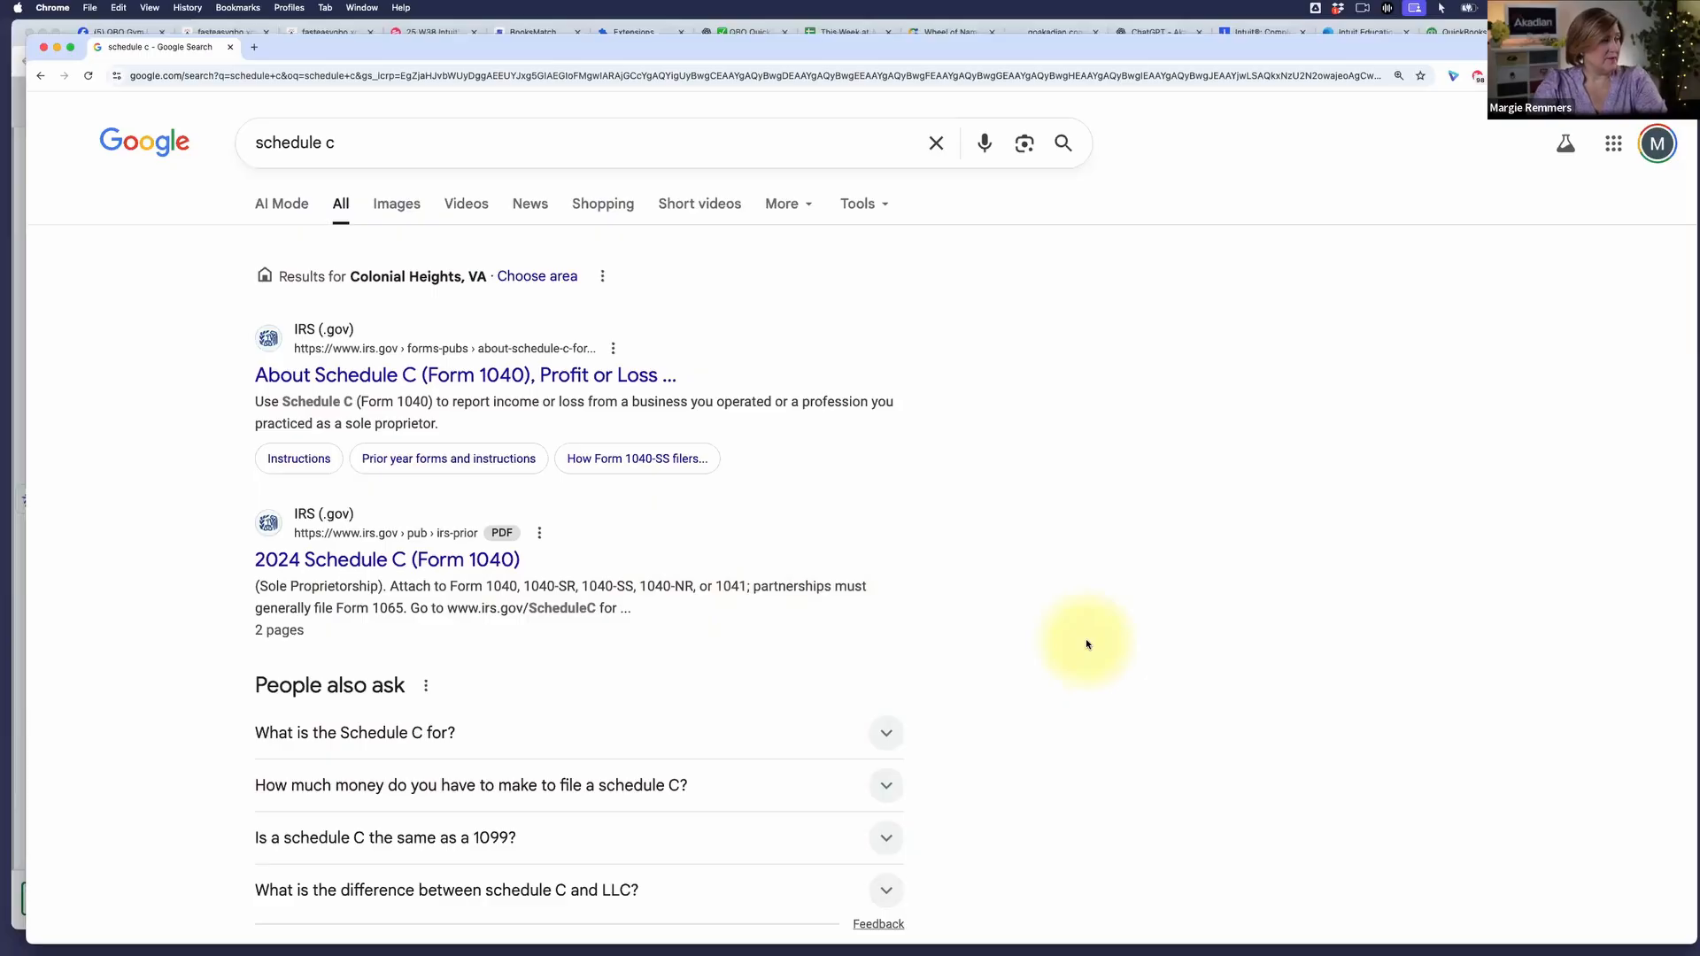
- Open the IRS 2024 Schedule C (Form 1040) PDF from the search results and enlarge it to 150% for reading
scroll(1087, 641, down, 9)
scroll(1085, 639, up, 10)
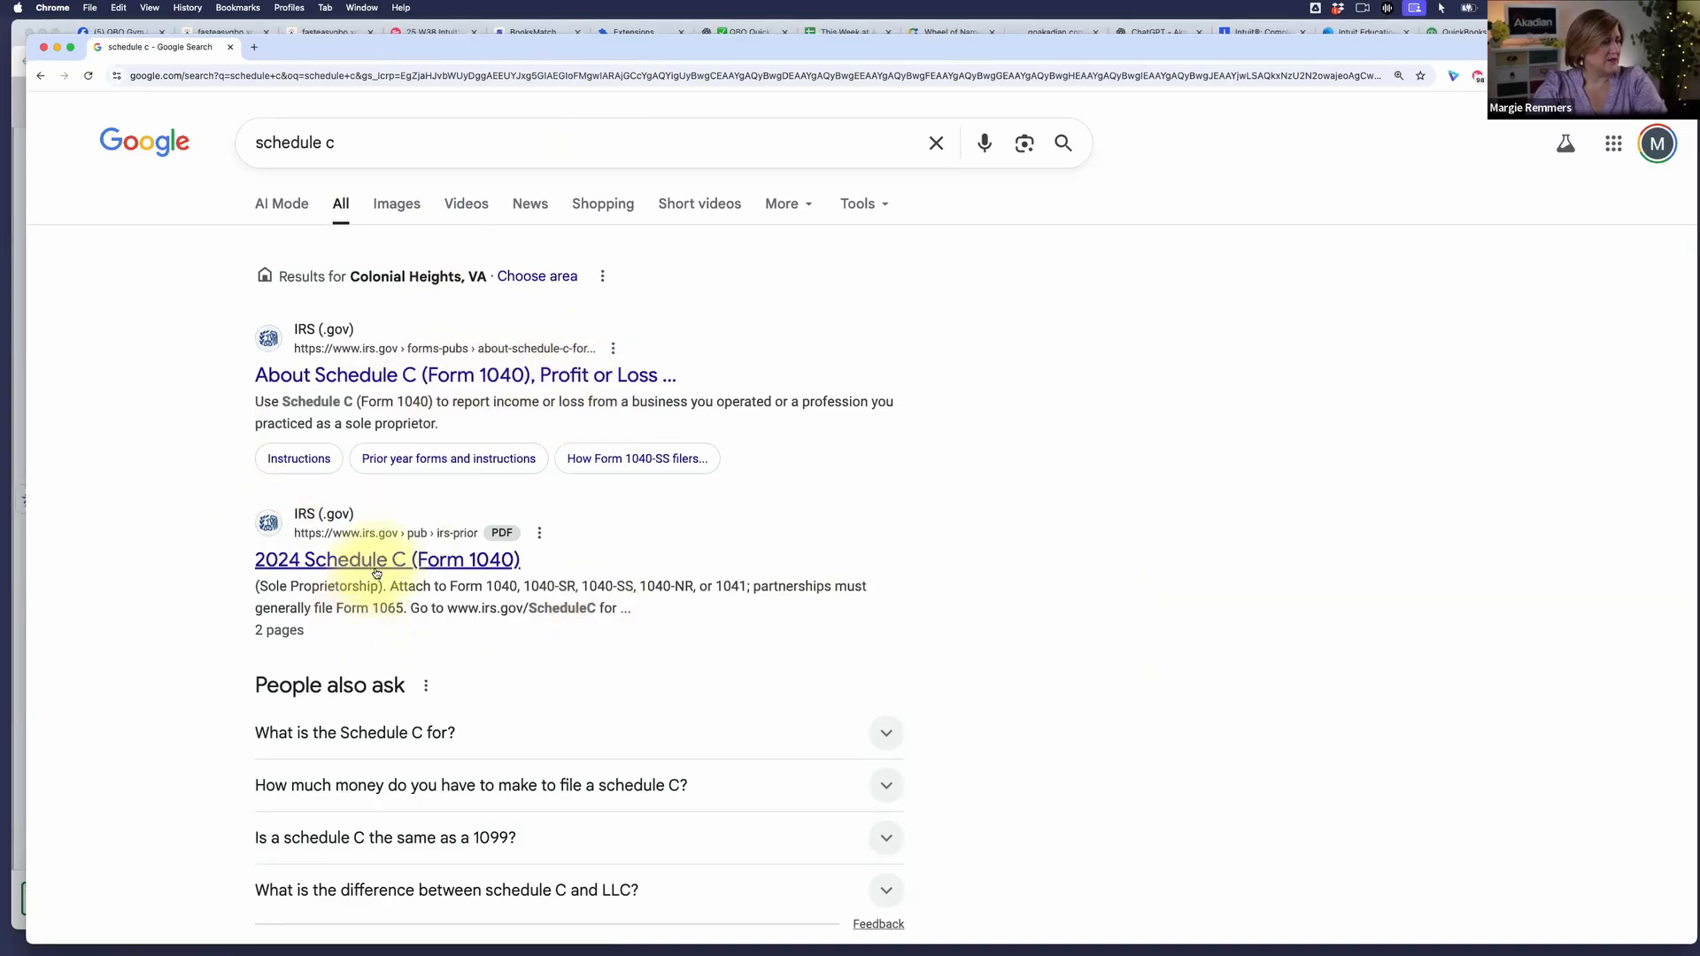
click(461, 561)
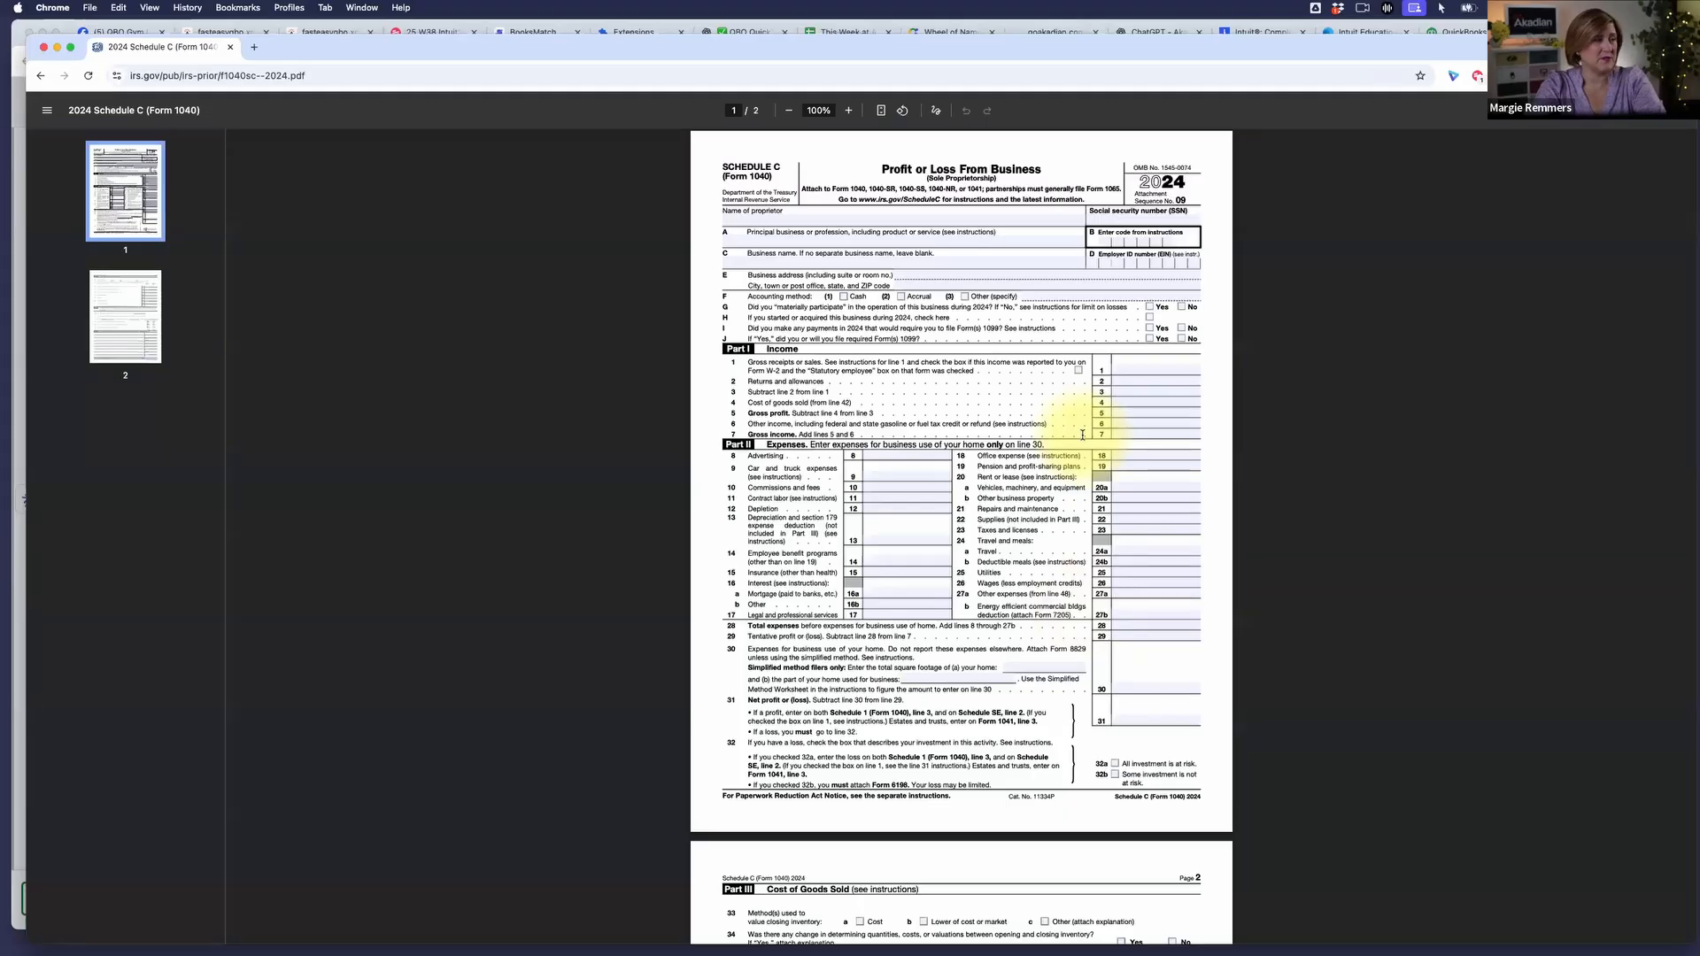
key(super+equal)
key(super+equal)
key(super+equal)
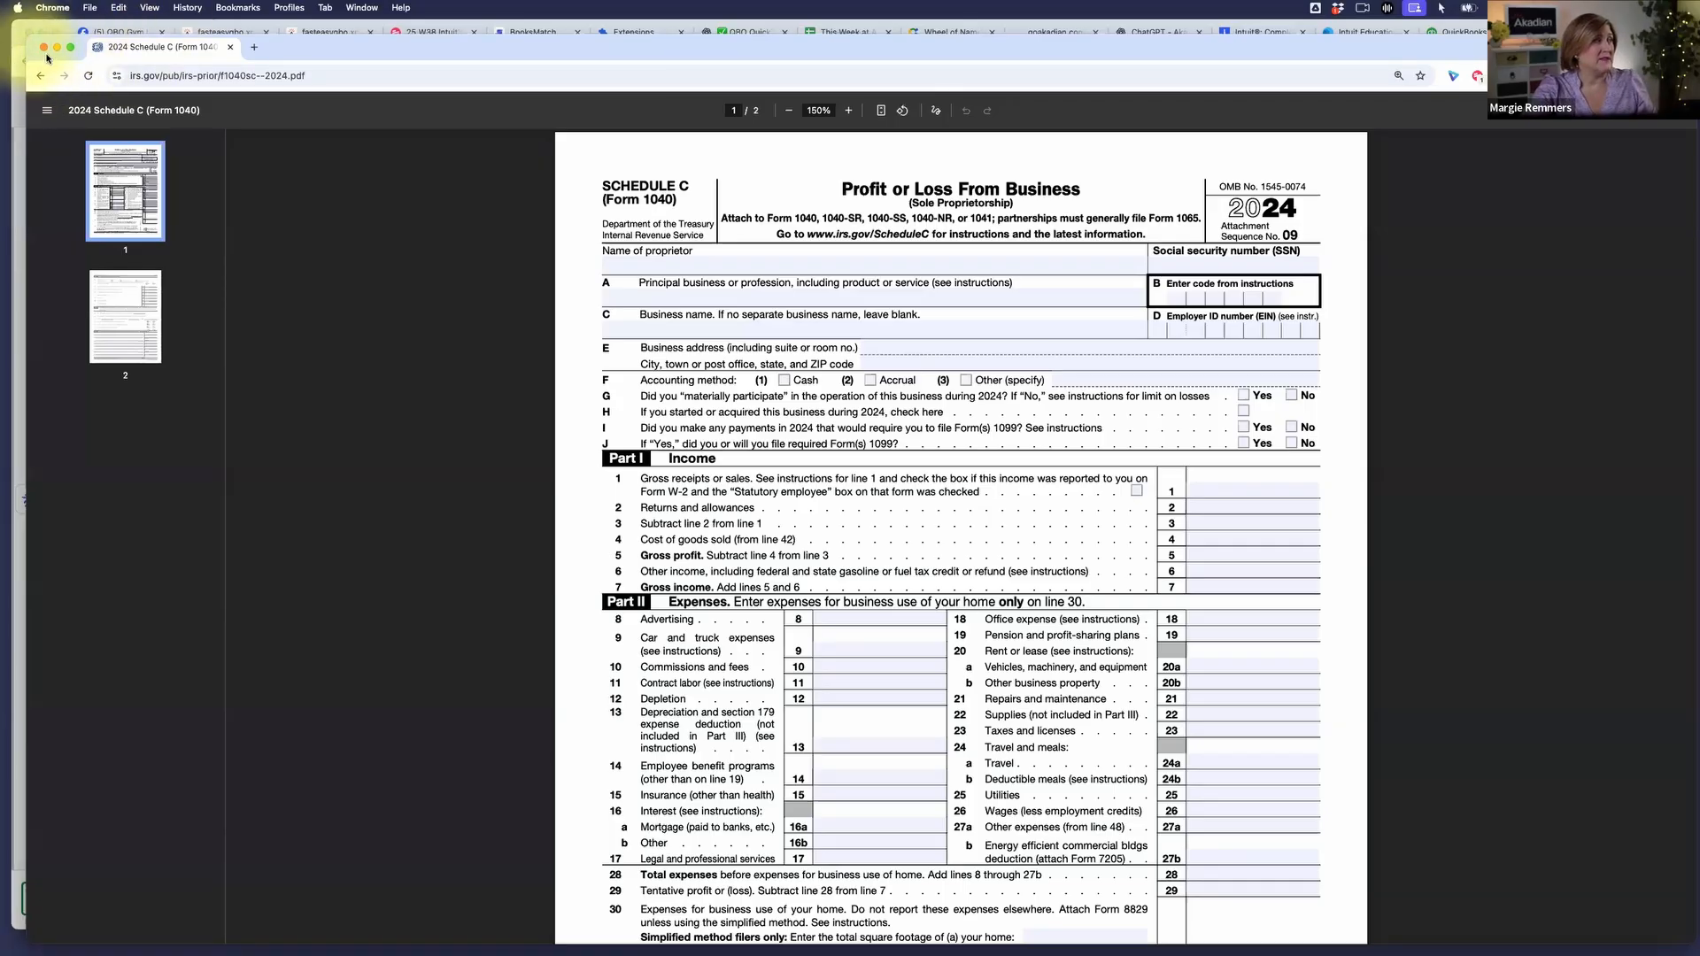
- Return to QuickBooks, reload the expense page, and enter Manheim Properties as payee with payment date 09/01/2025
drag(295, 46, 45, 171)
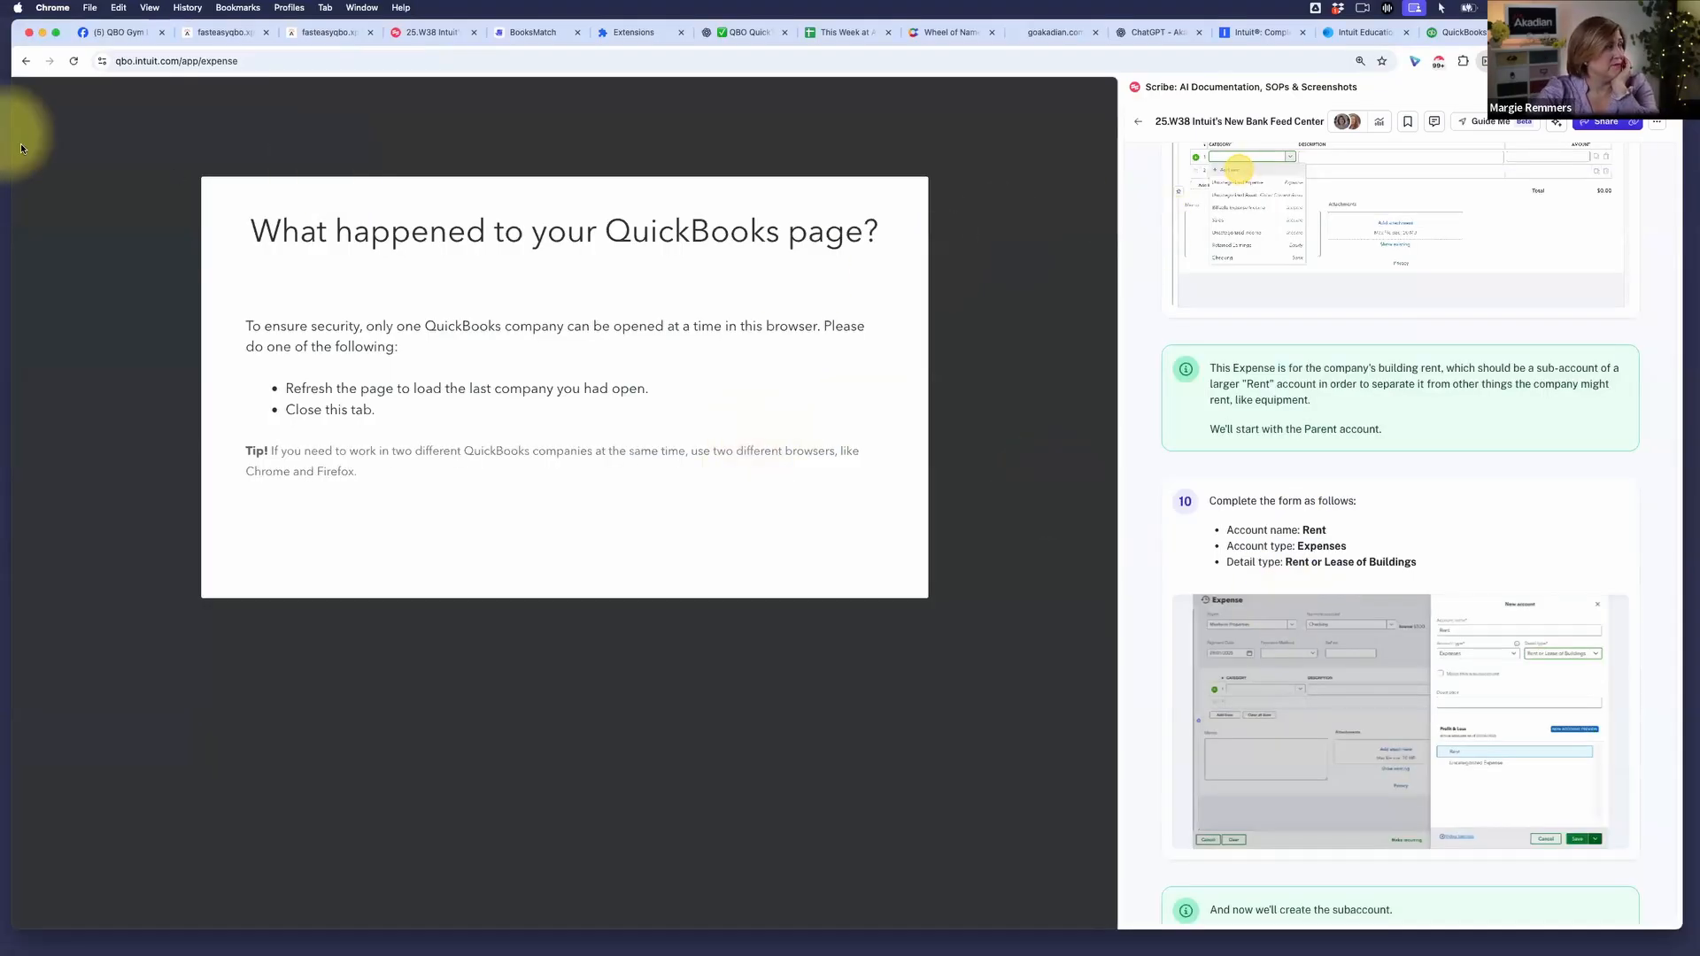
click(74, 61)
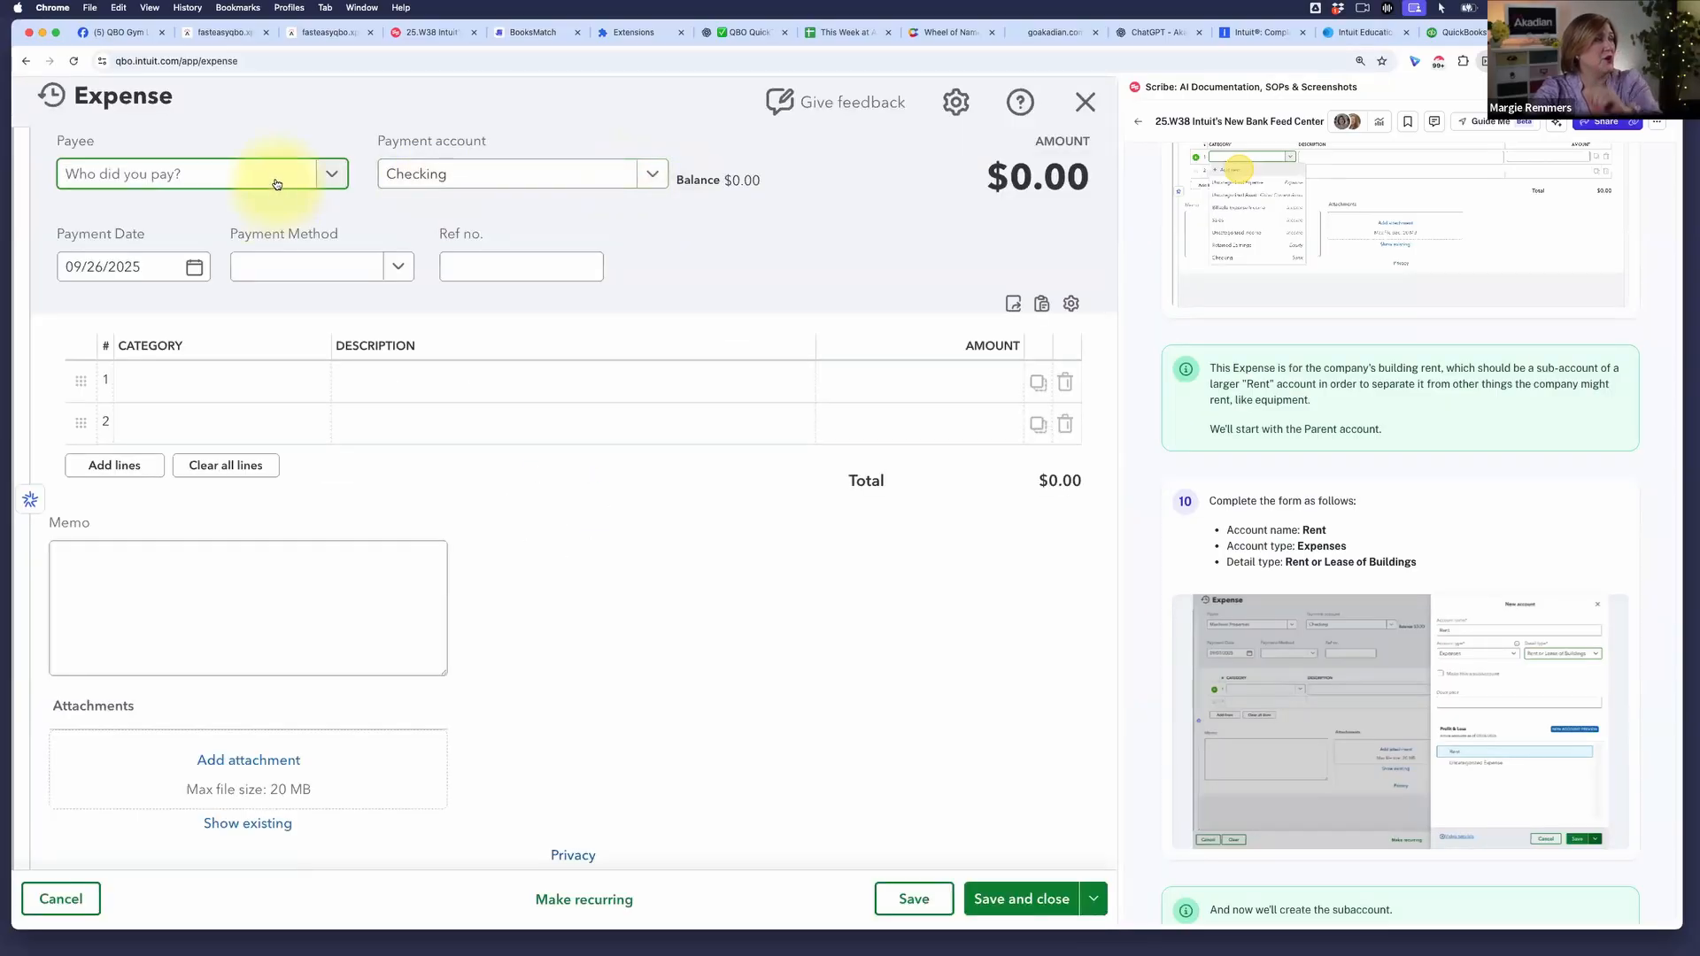
click(275, 177)
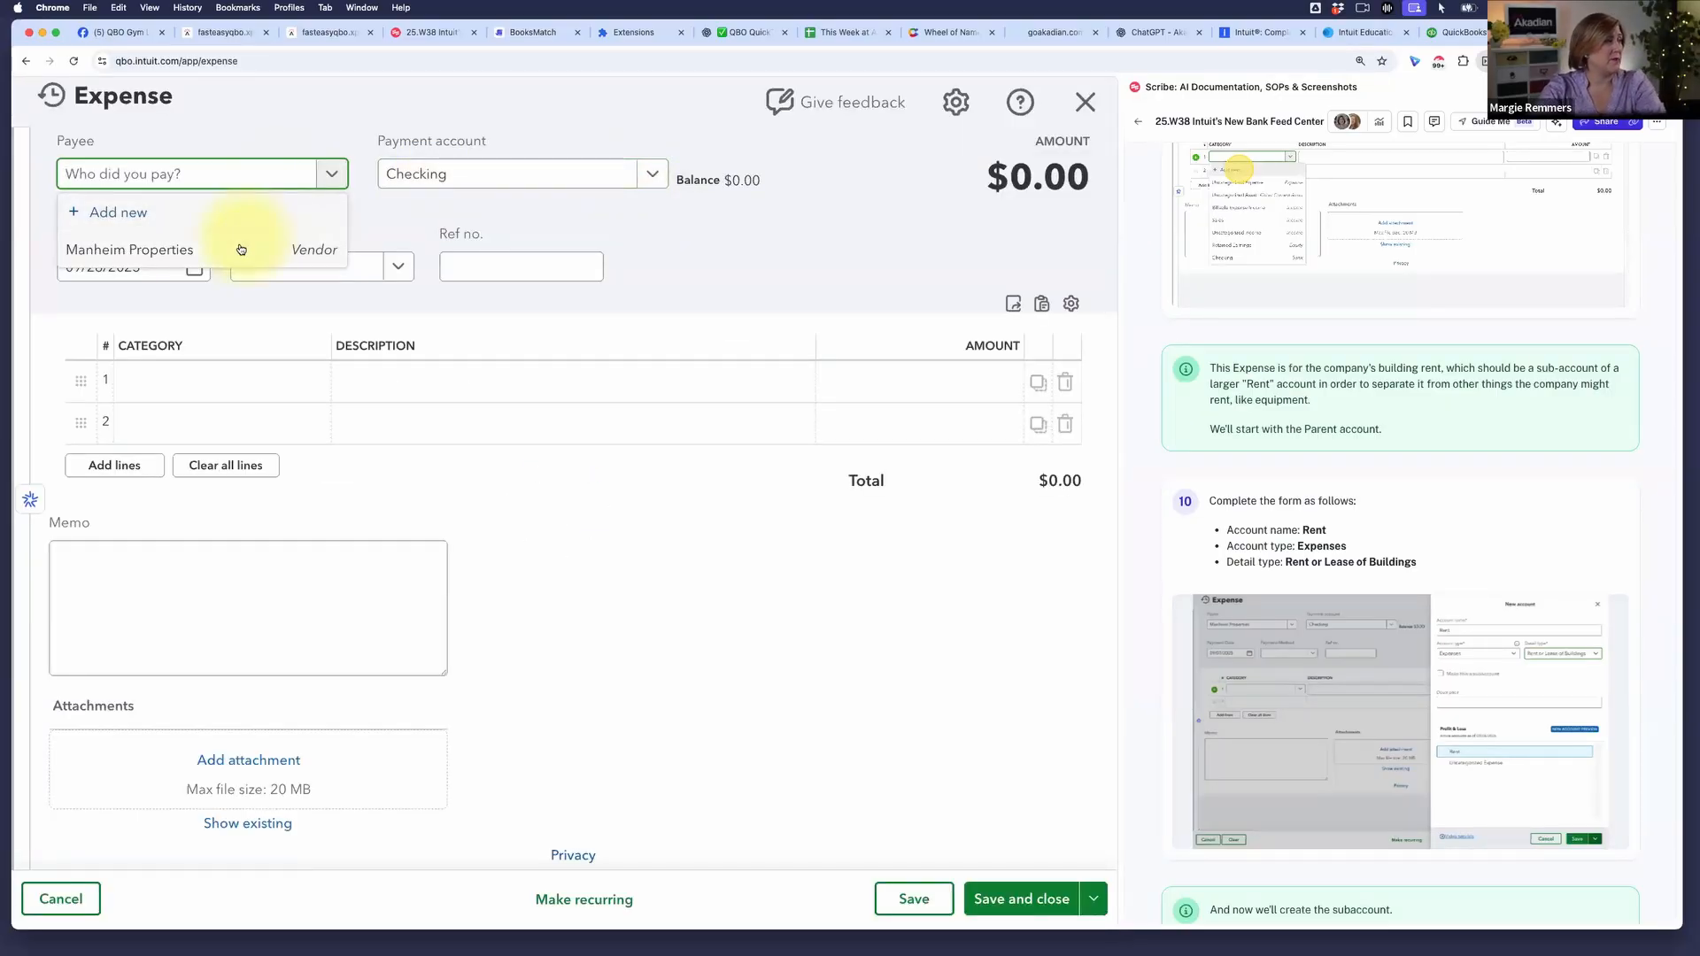
click(240, 250)
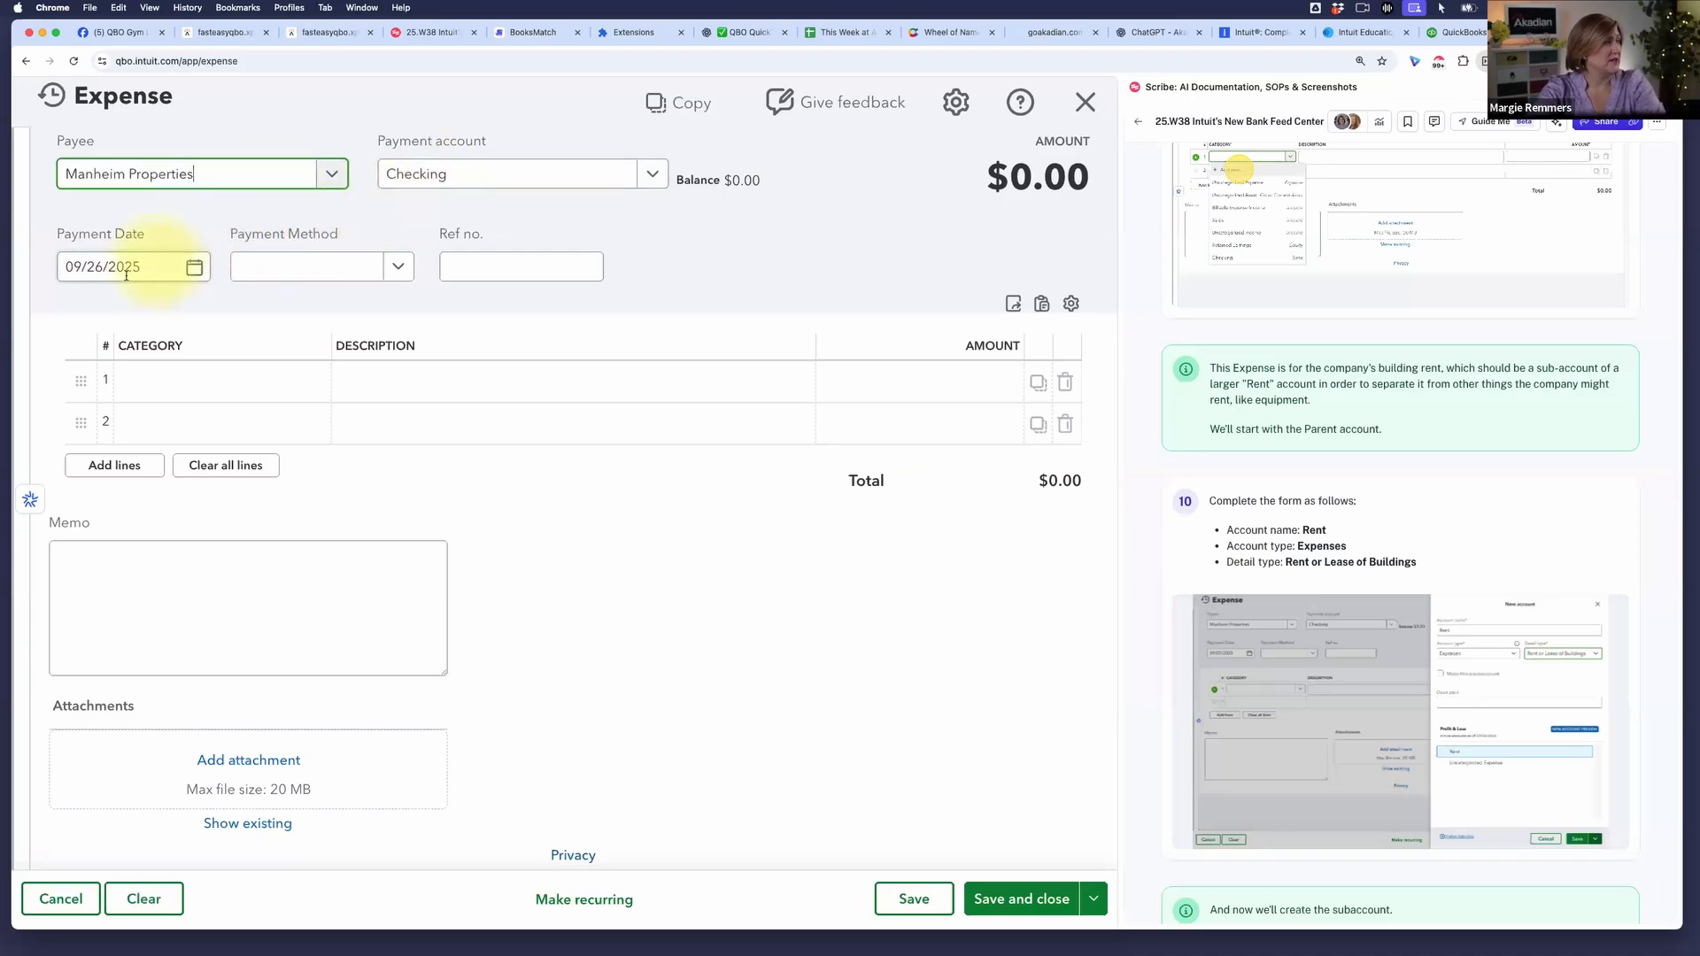
click(194, 266)
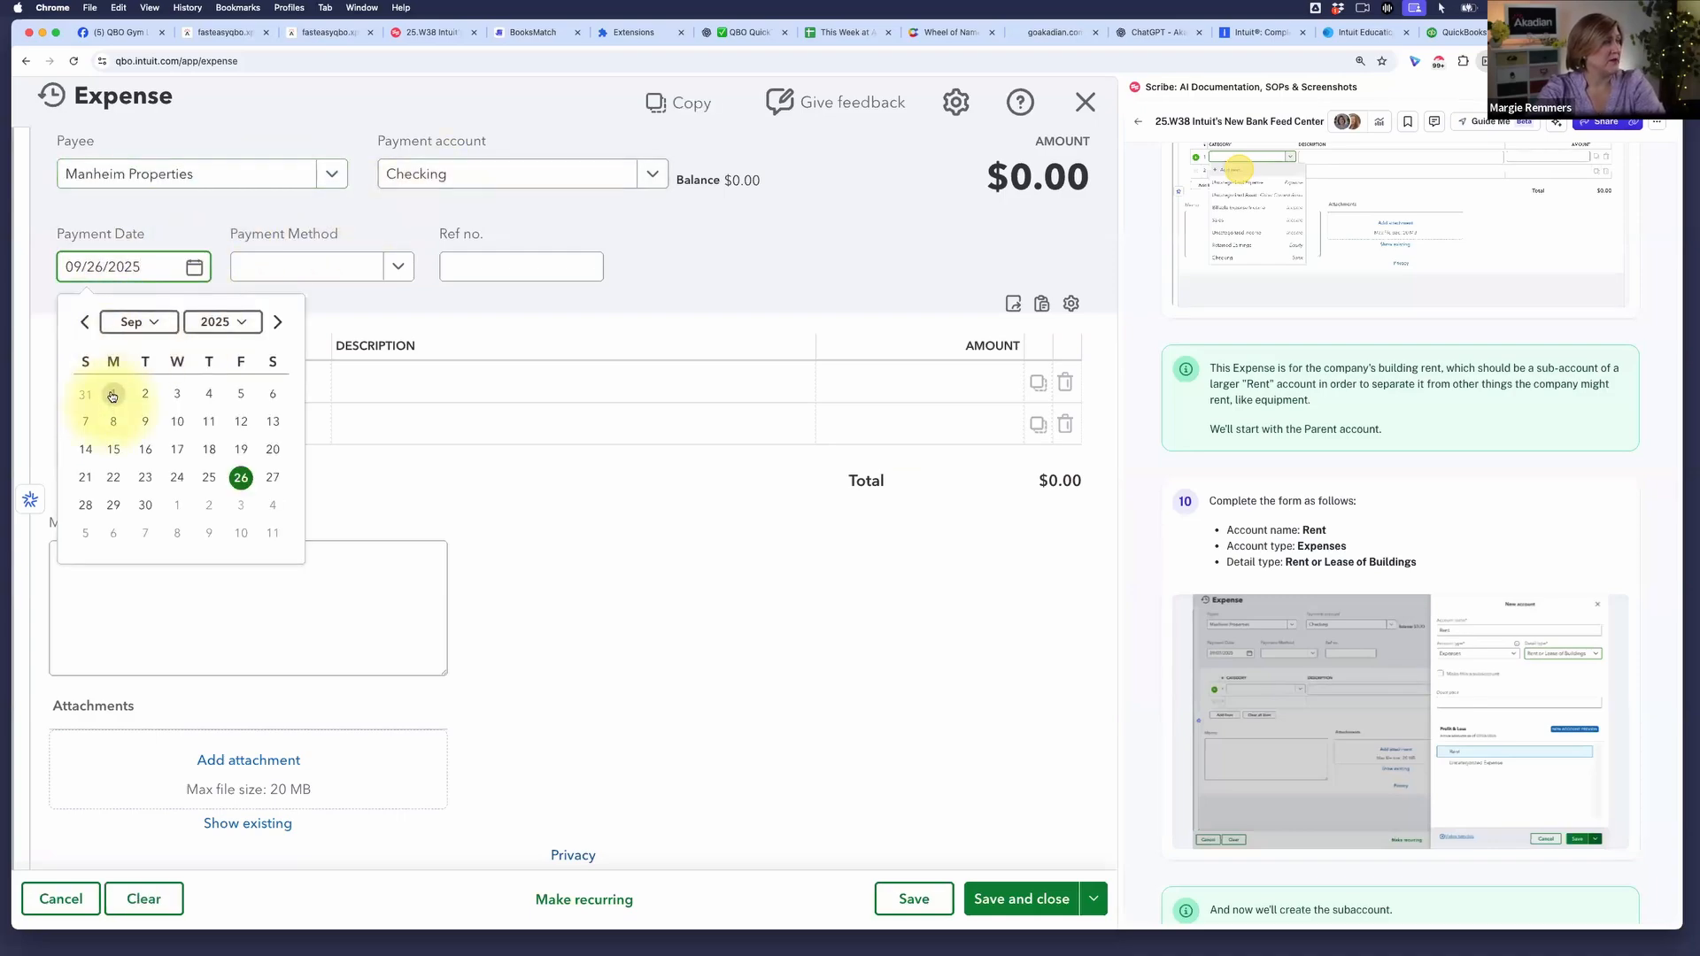
click(113, 396)
- Add a new account named Rent from the first expense line's category, with account type Expenses
click(222, 393)
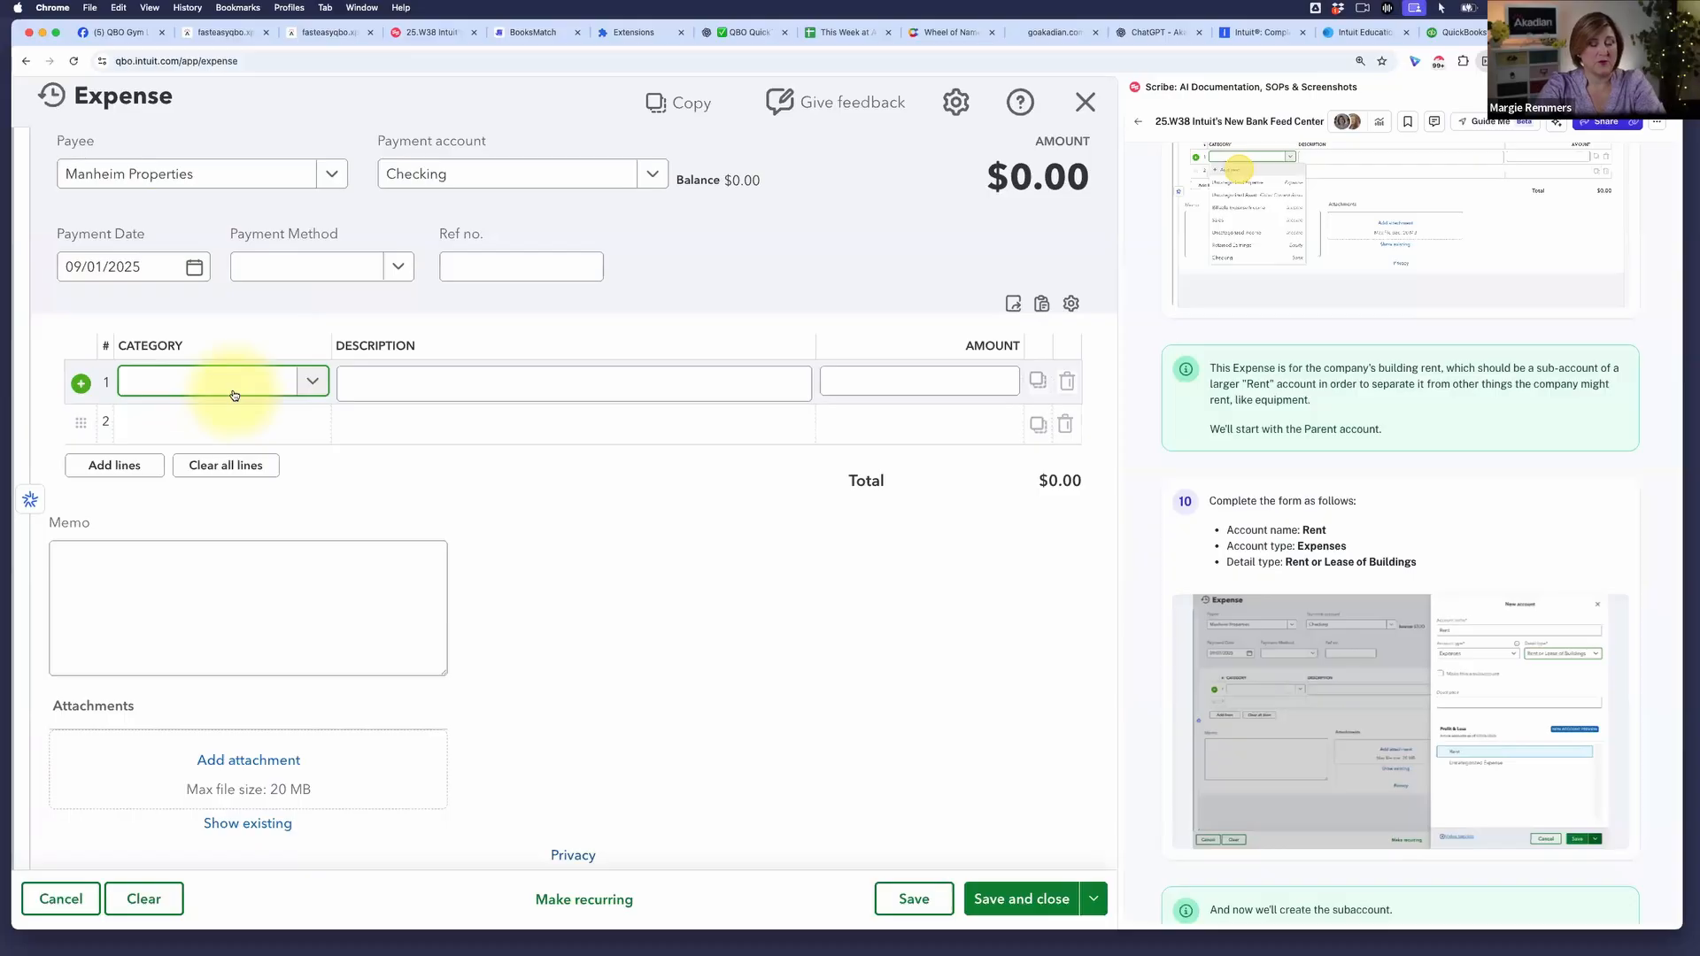
click(309, 382)
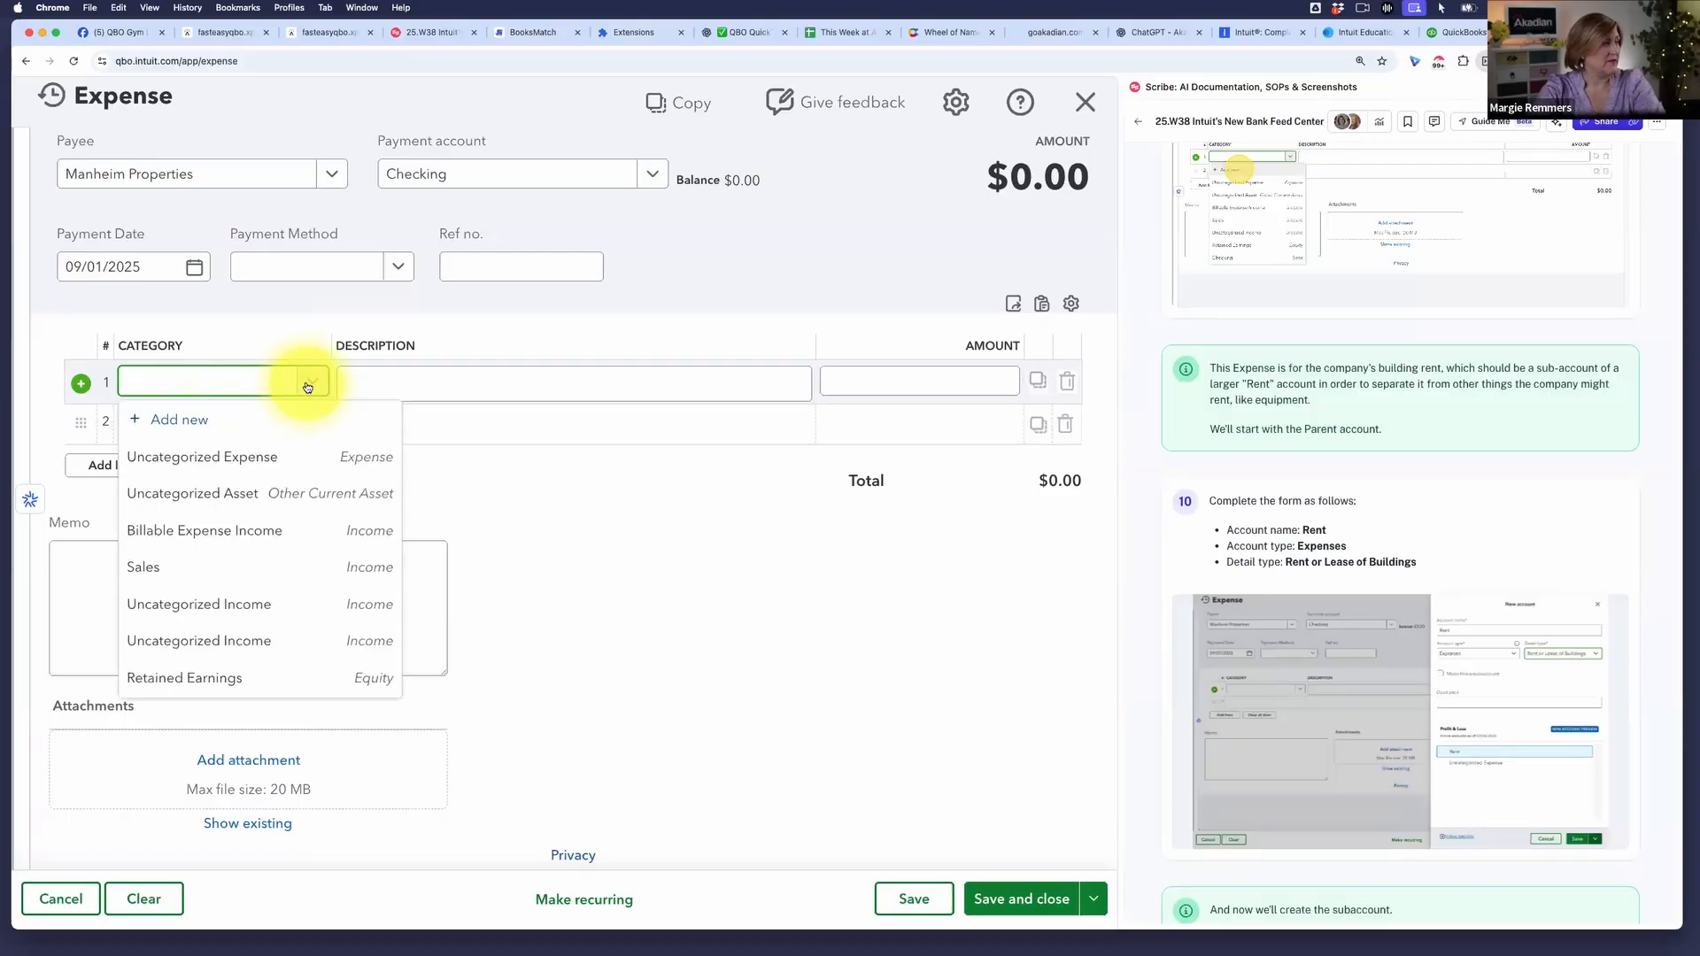
click(192, 425)
click(691, 202)
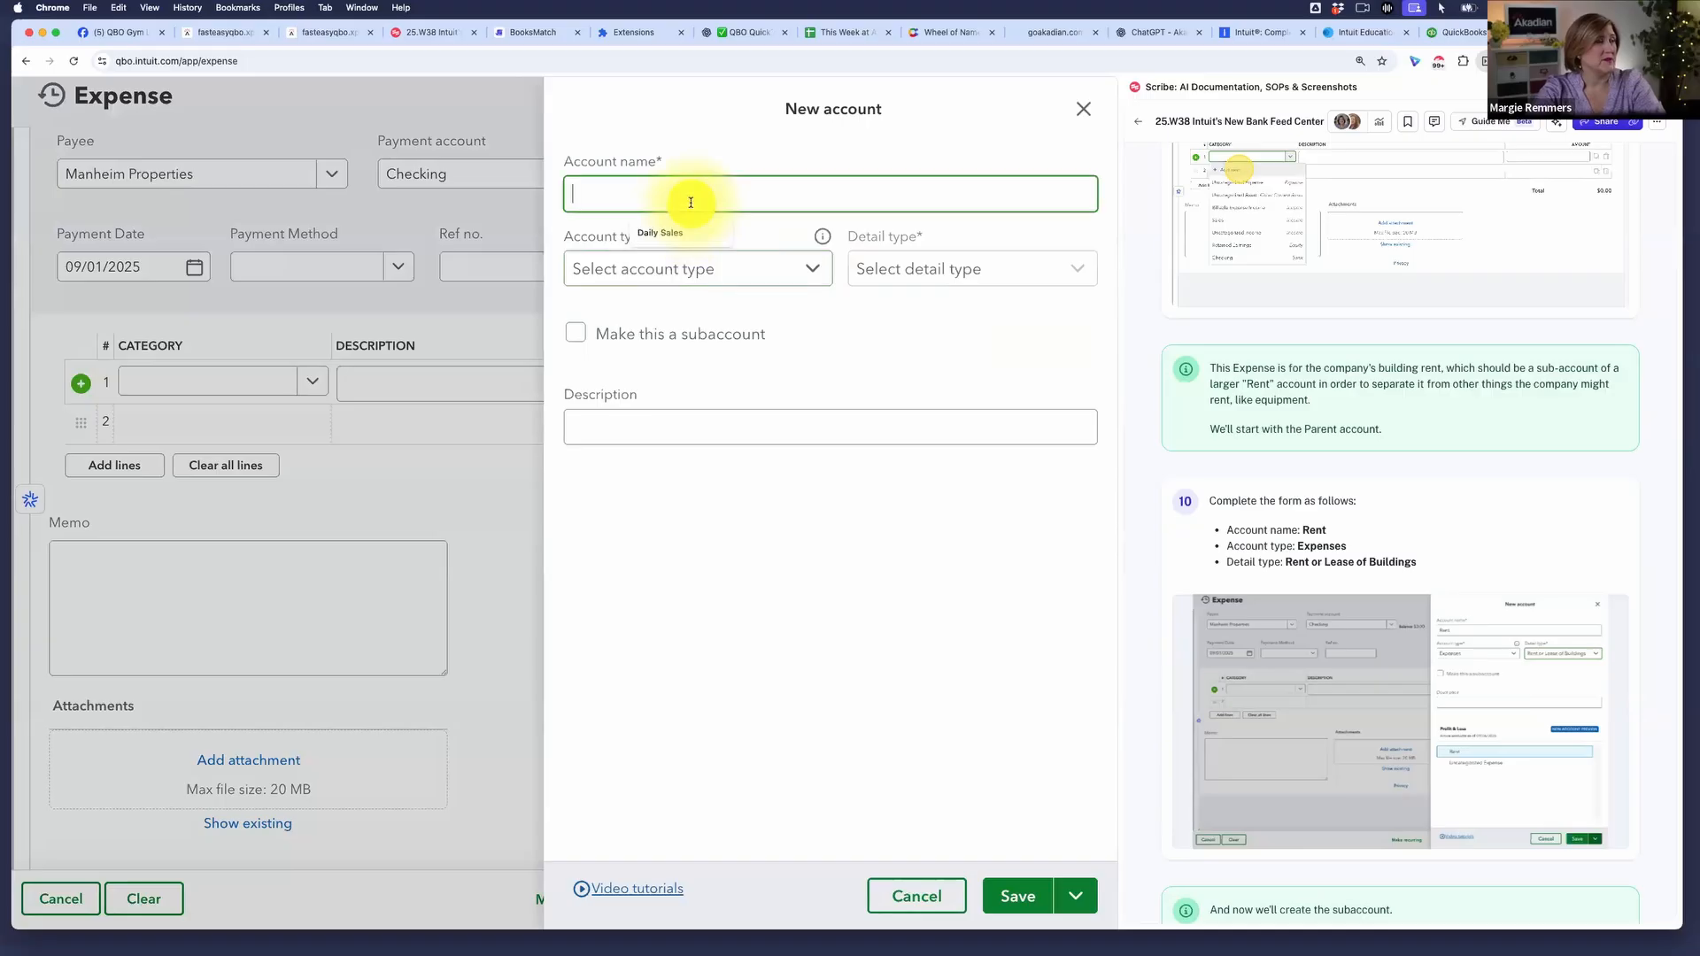
text(Rent)
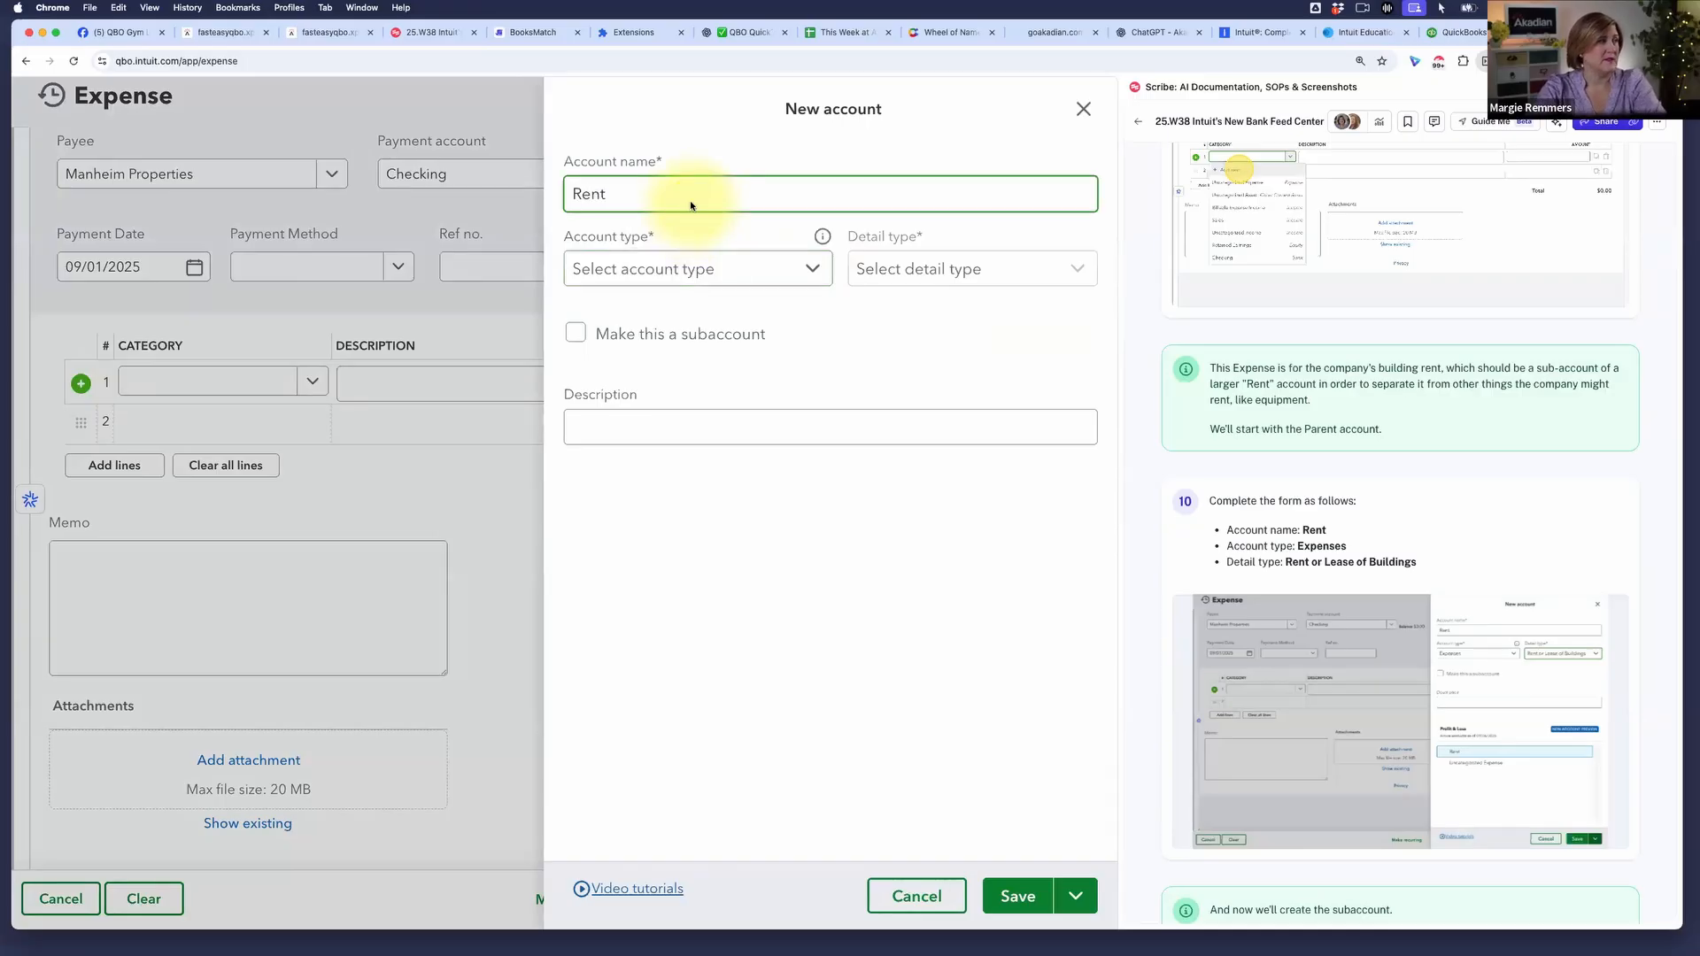
click(759, 268)
click(686, 307)
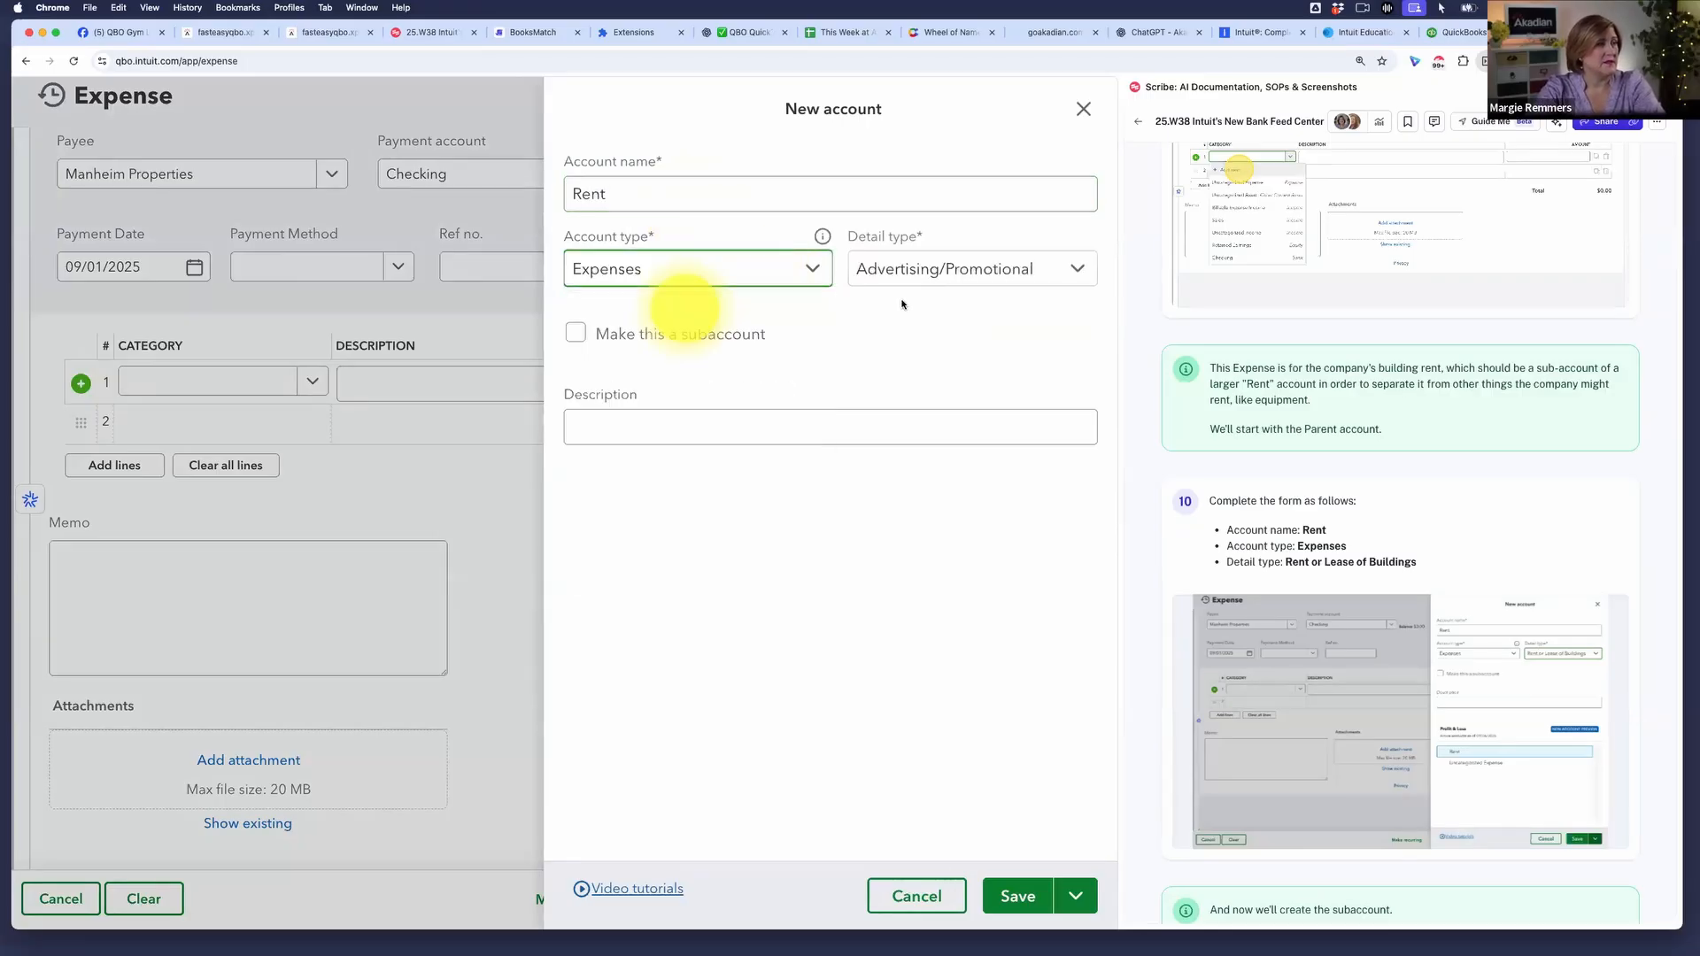
- Set the Rent account's detail type to Rent or Lease of Buildings, and save it while starting another new account
click(948, 281)
scroll(948, 423, down, 1)
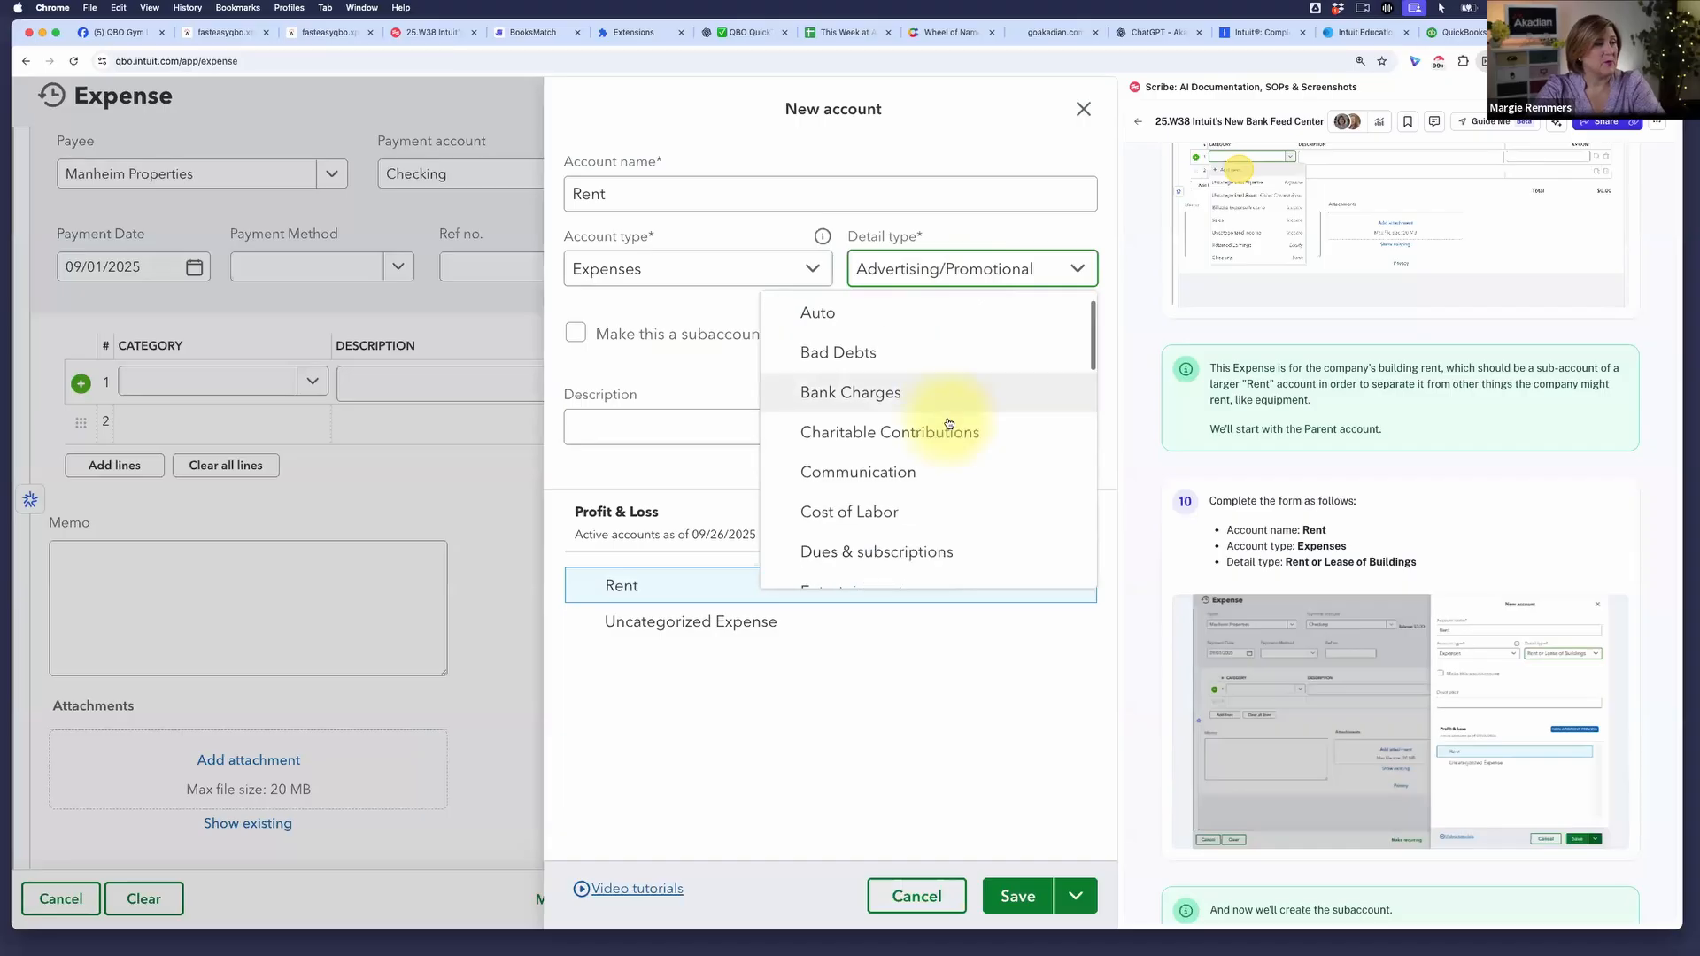
scroll(949, 424, down, 3)
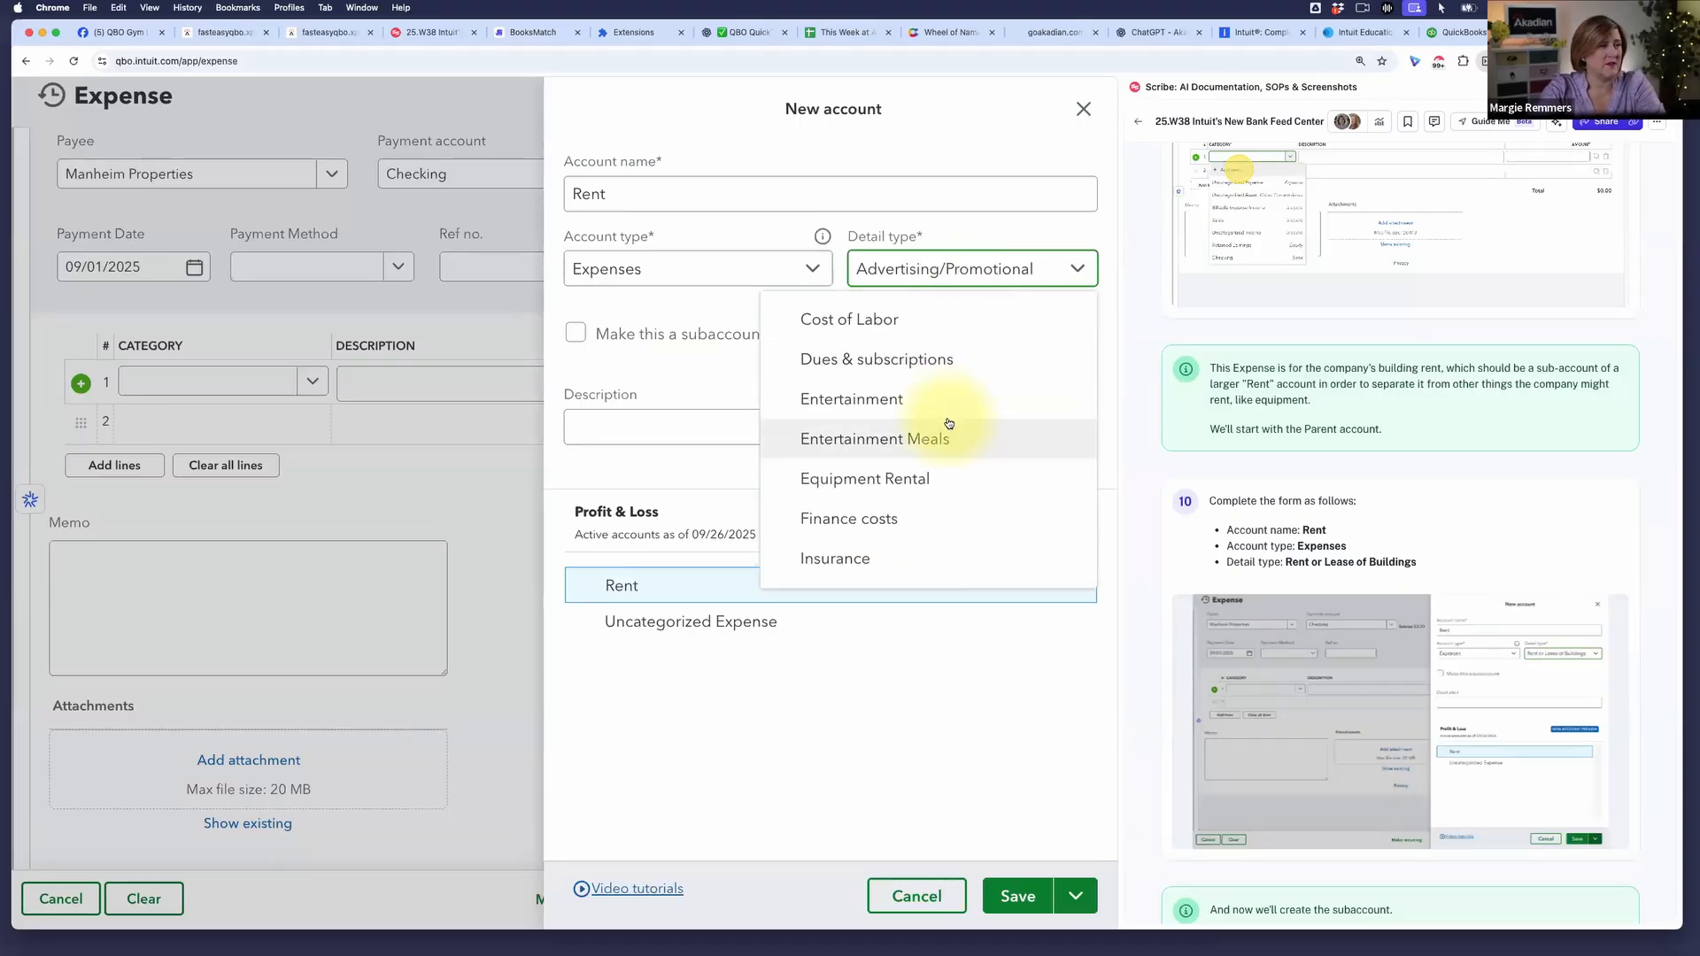
scroll(948, 423, down, 1)
scroll(948, 423, down, 8)
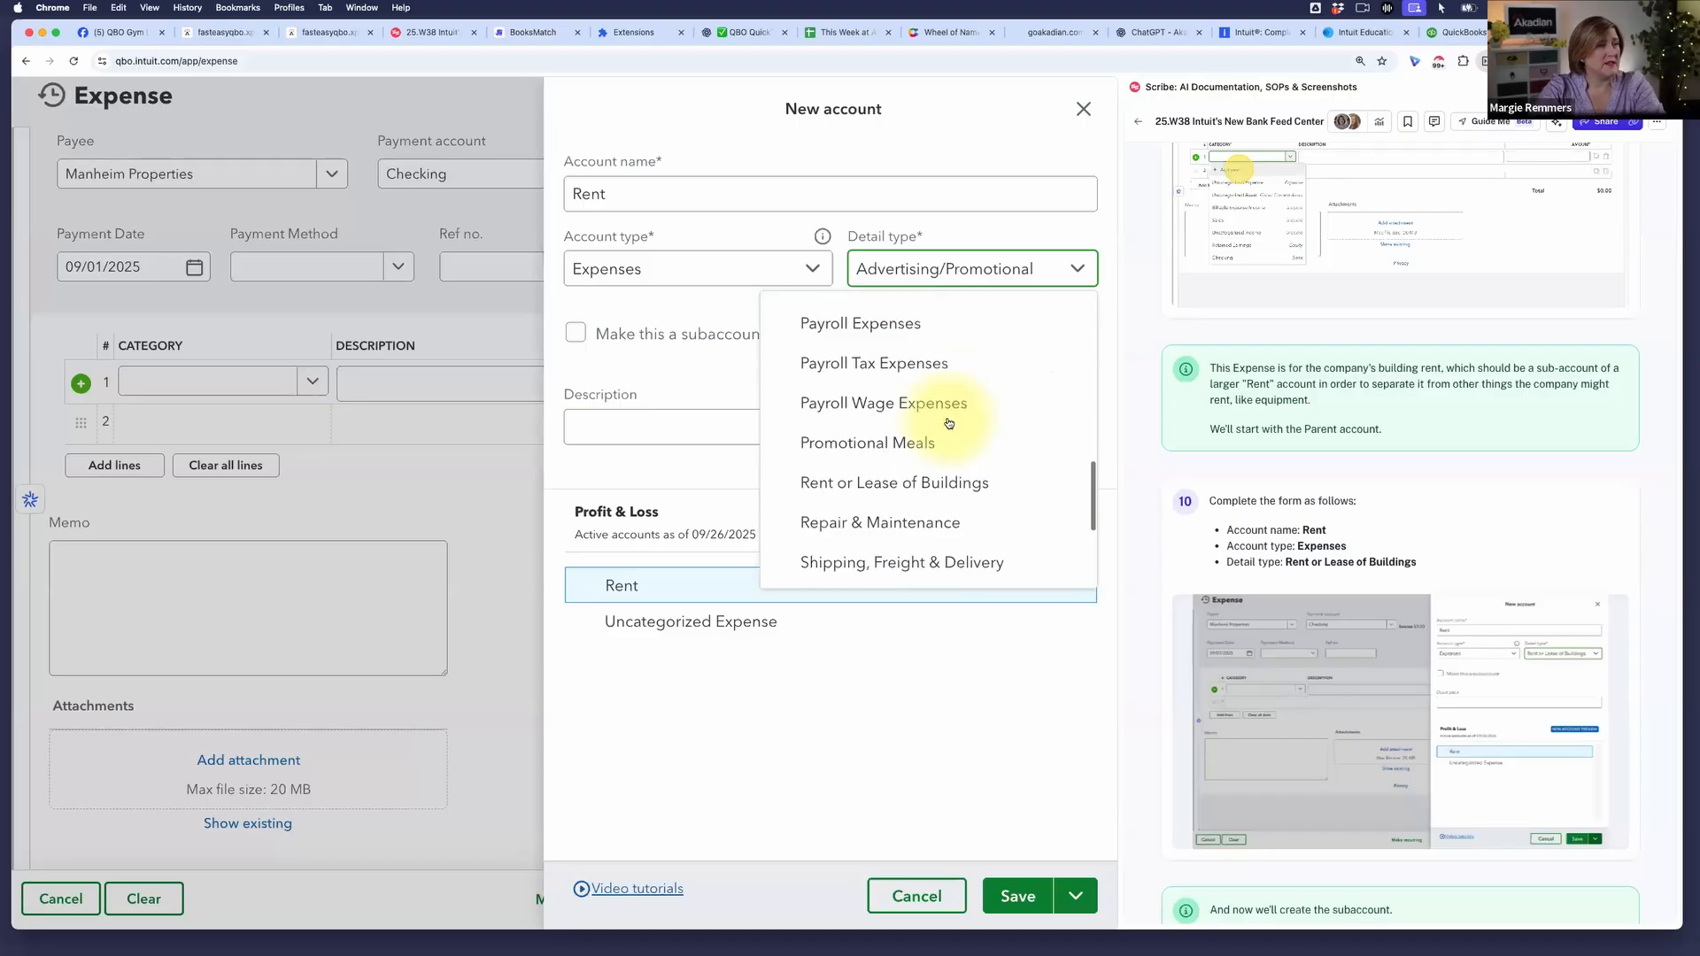
scroll(804, 422, up, 2)
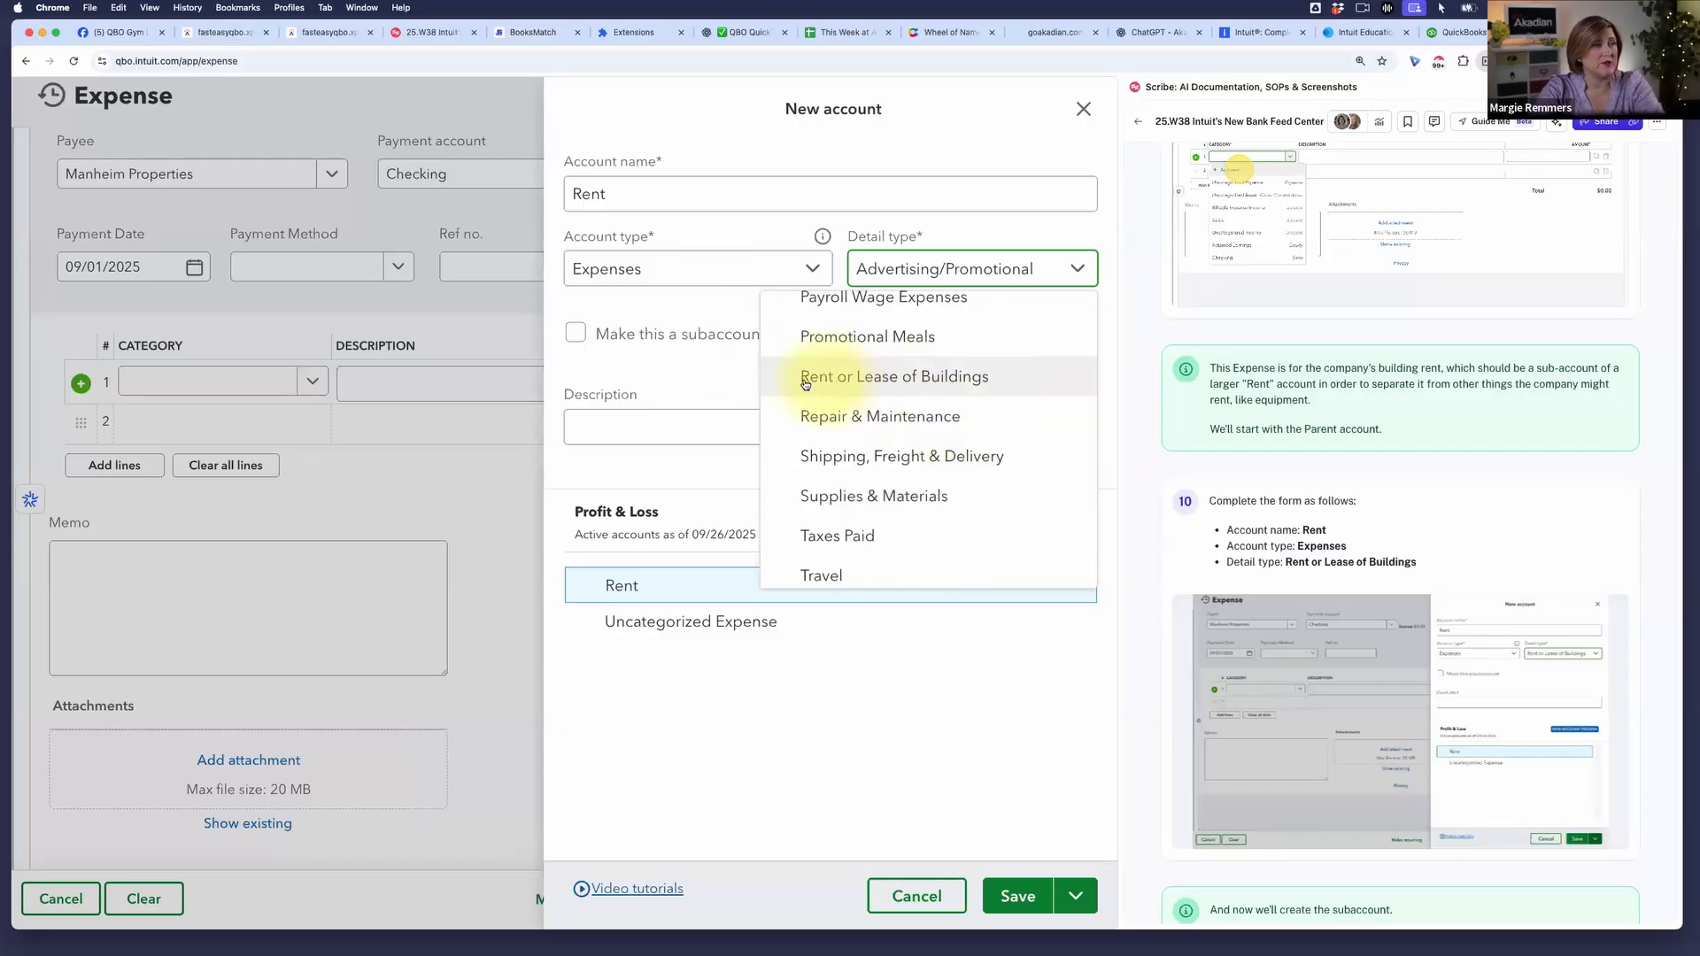
click(954, 383)
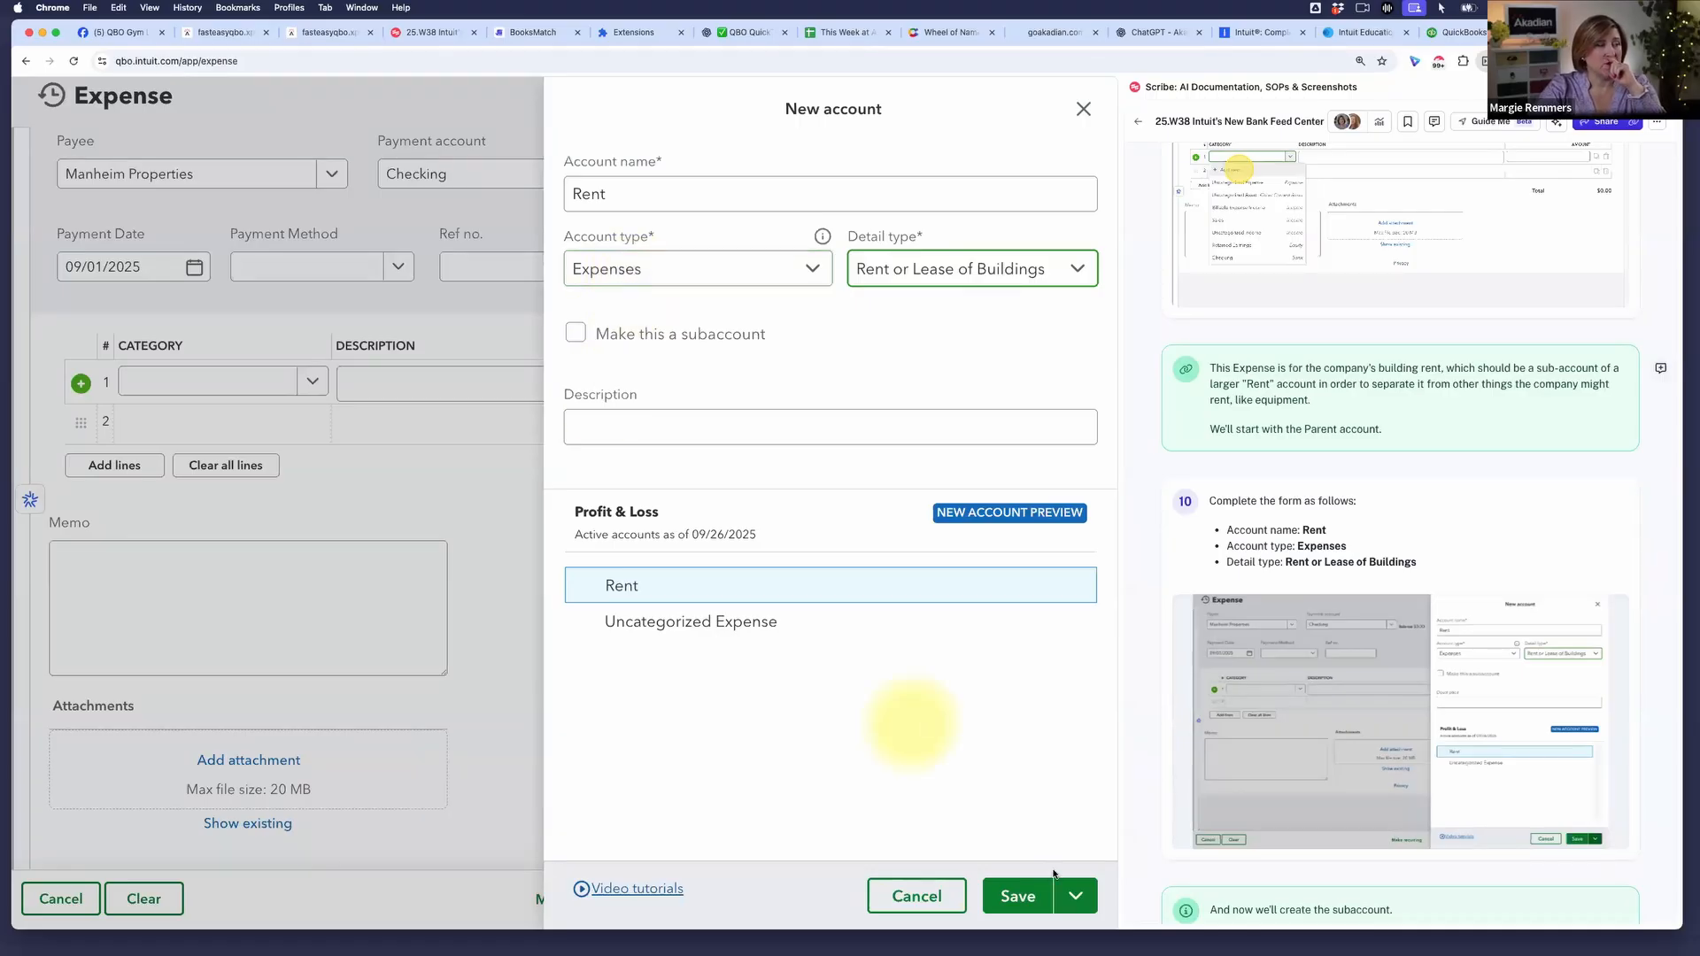
click(1077, 897)
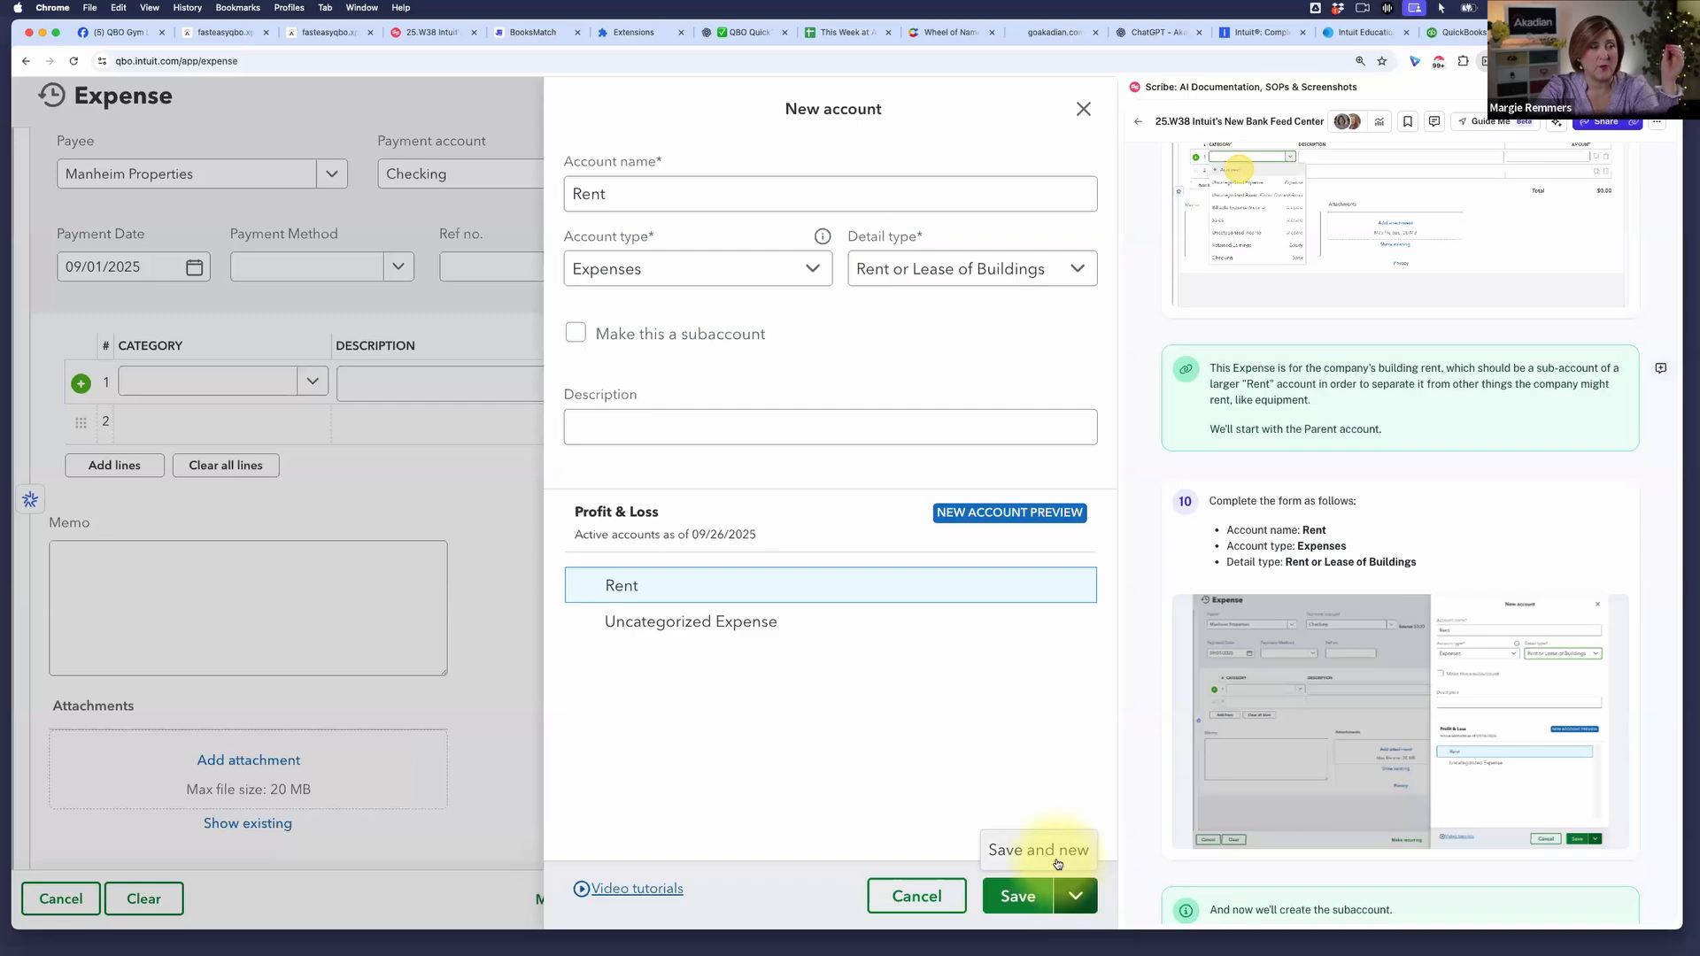
click(1057, 854)
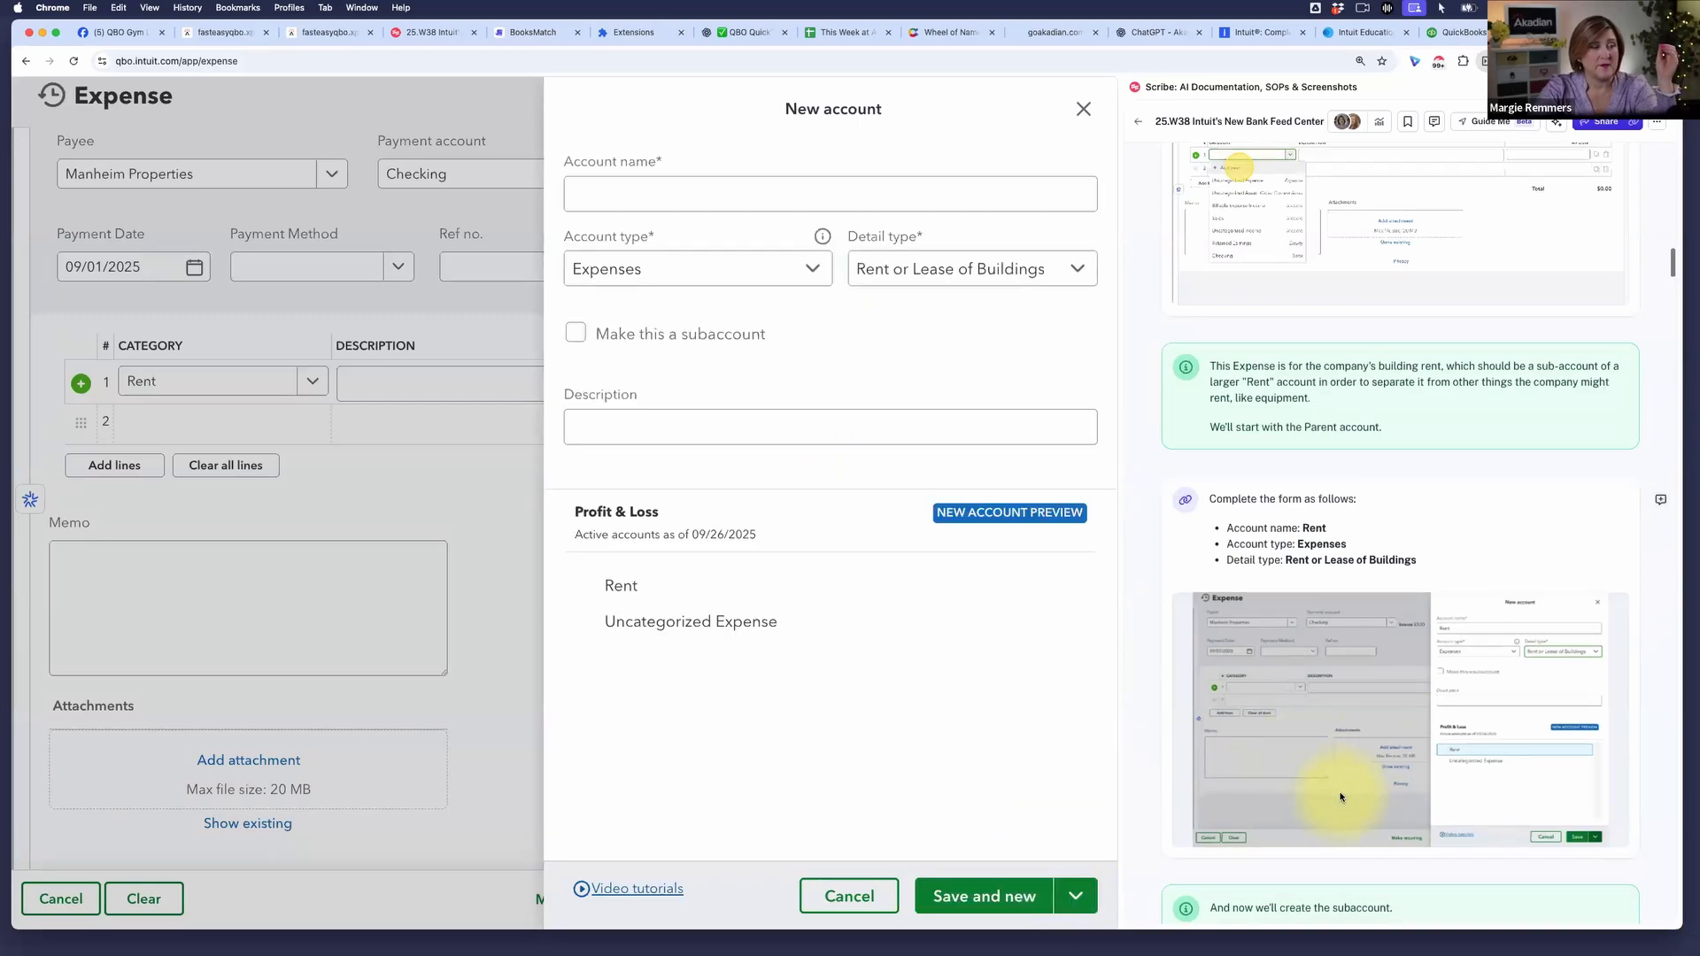
- Name the second new account Property Rental, following the guide's subaccount instructions
scroll(1341, 797, down, 7)
scroll(1341, 797, down, 4)
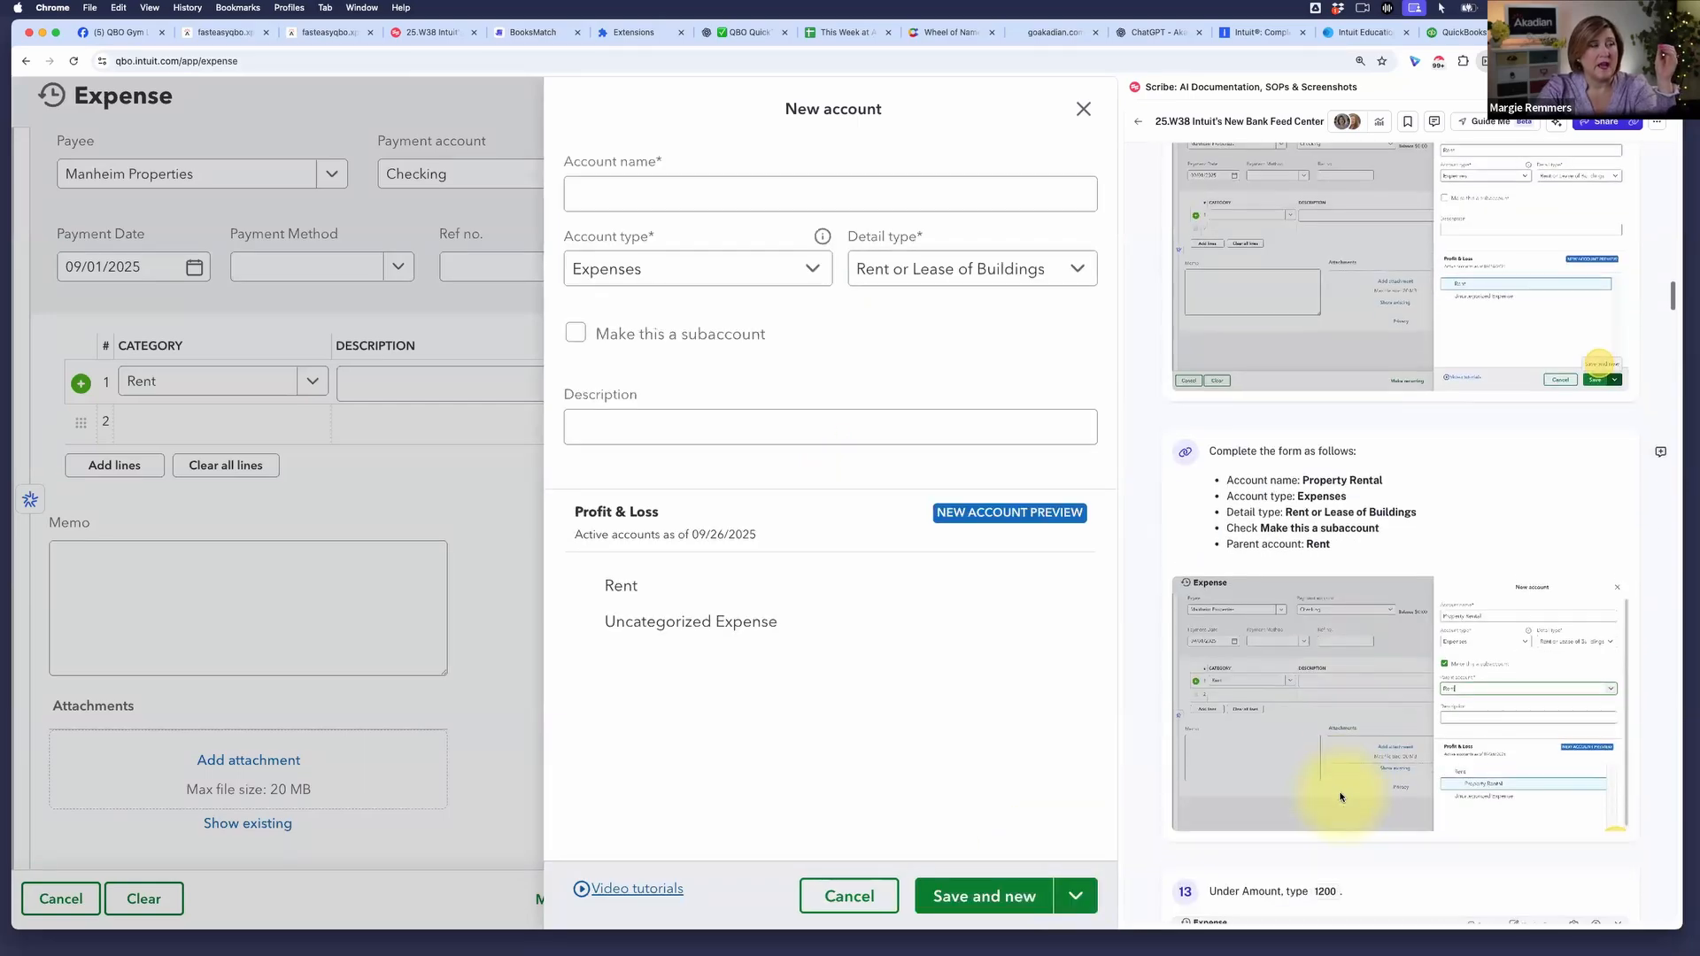
click(673, 194)
text(Pro)
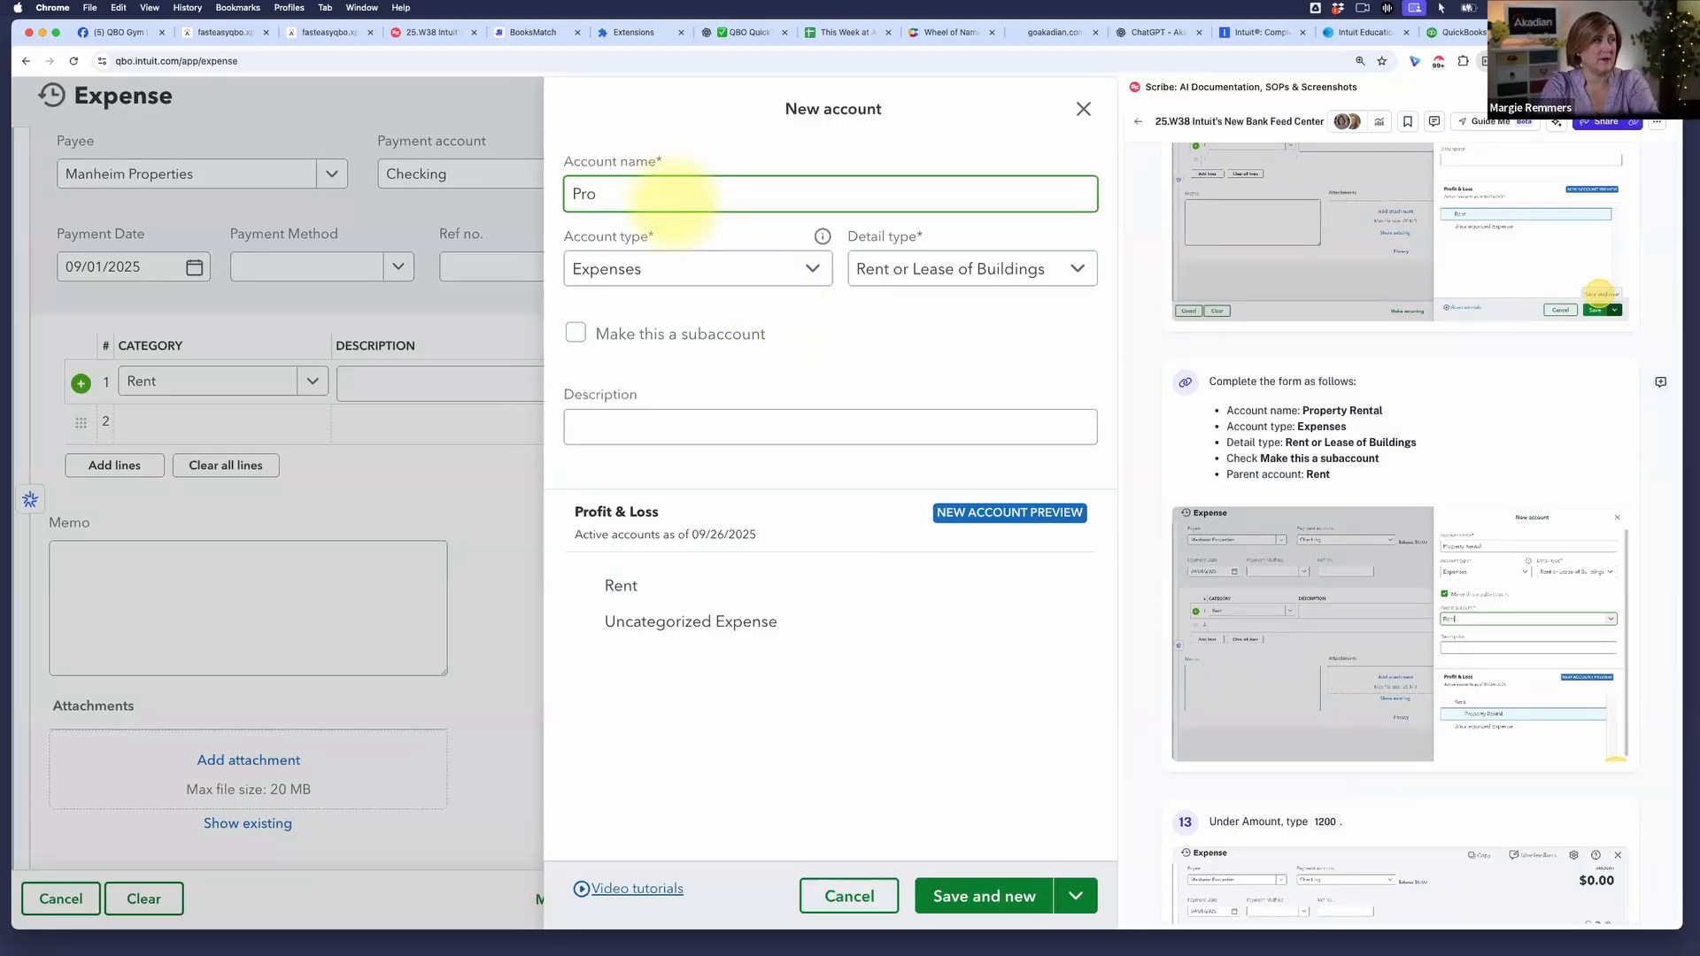
text(perty Rental)
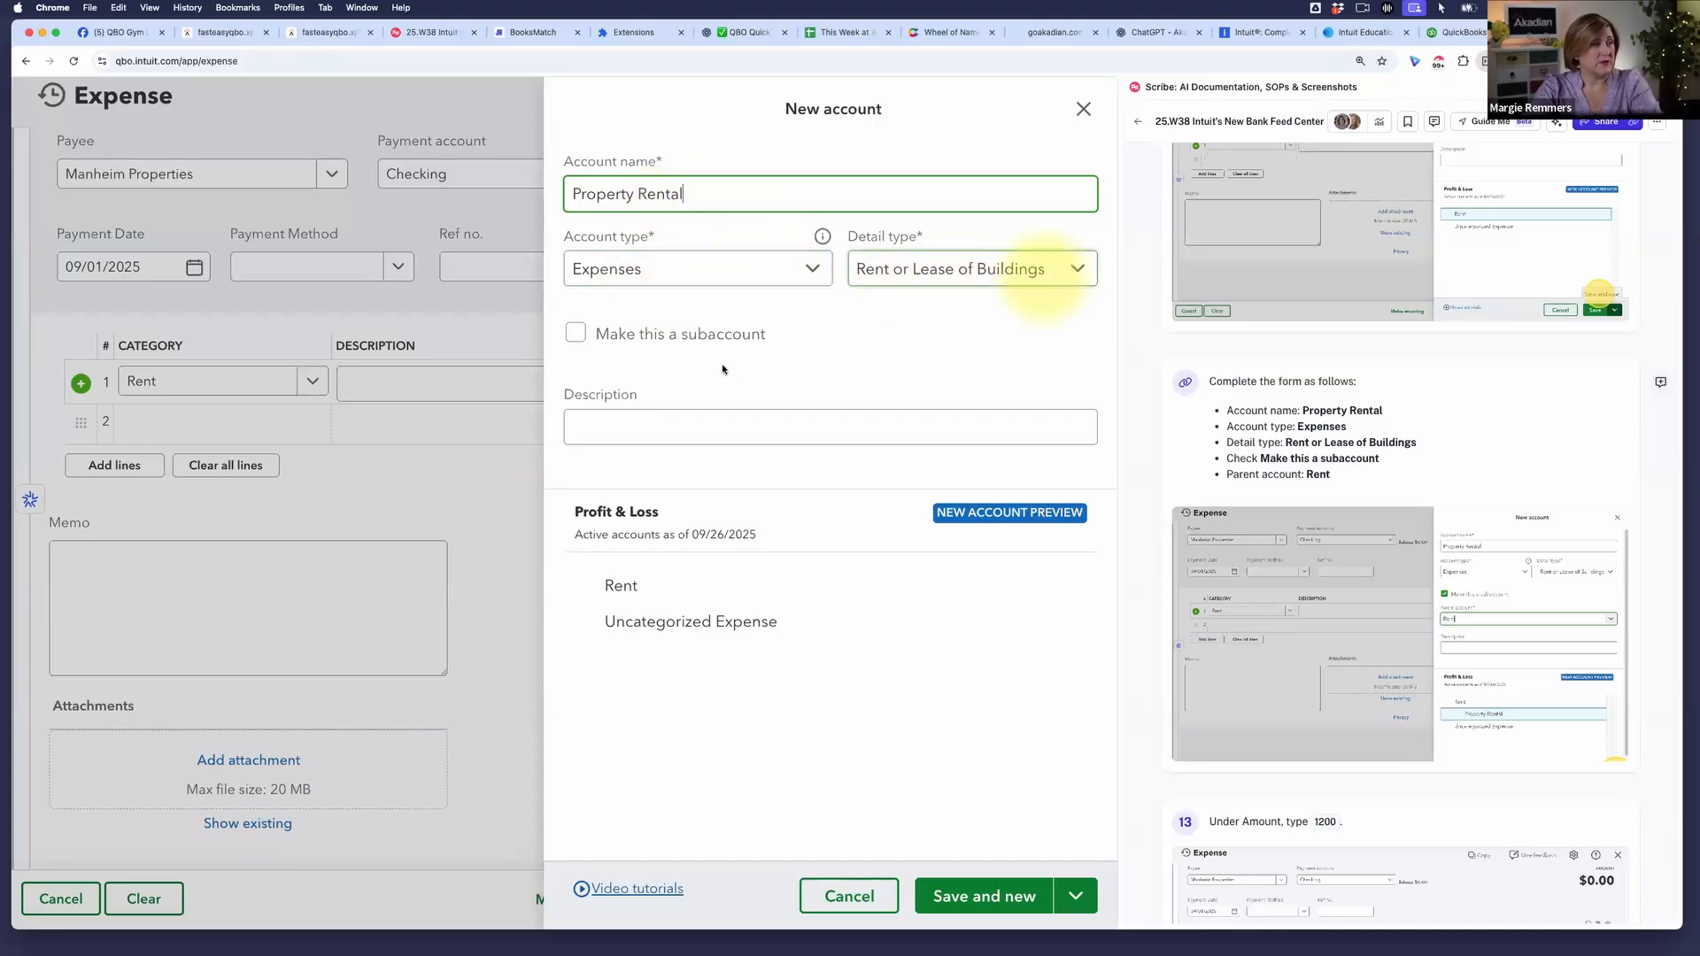
- Make Property Rental a subaccount of the parent account Rent and save it without starting another account
click(583, 333)
click(651, 412)
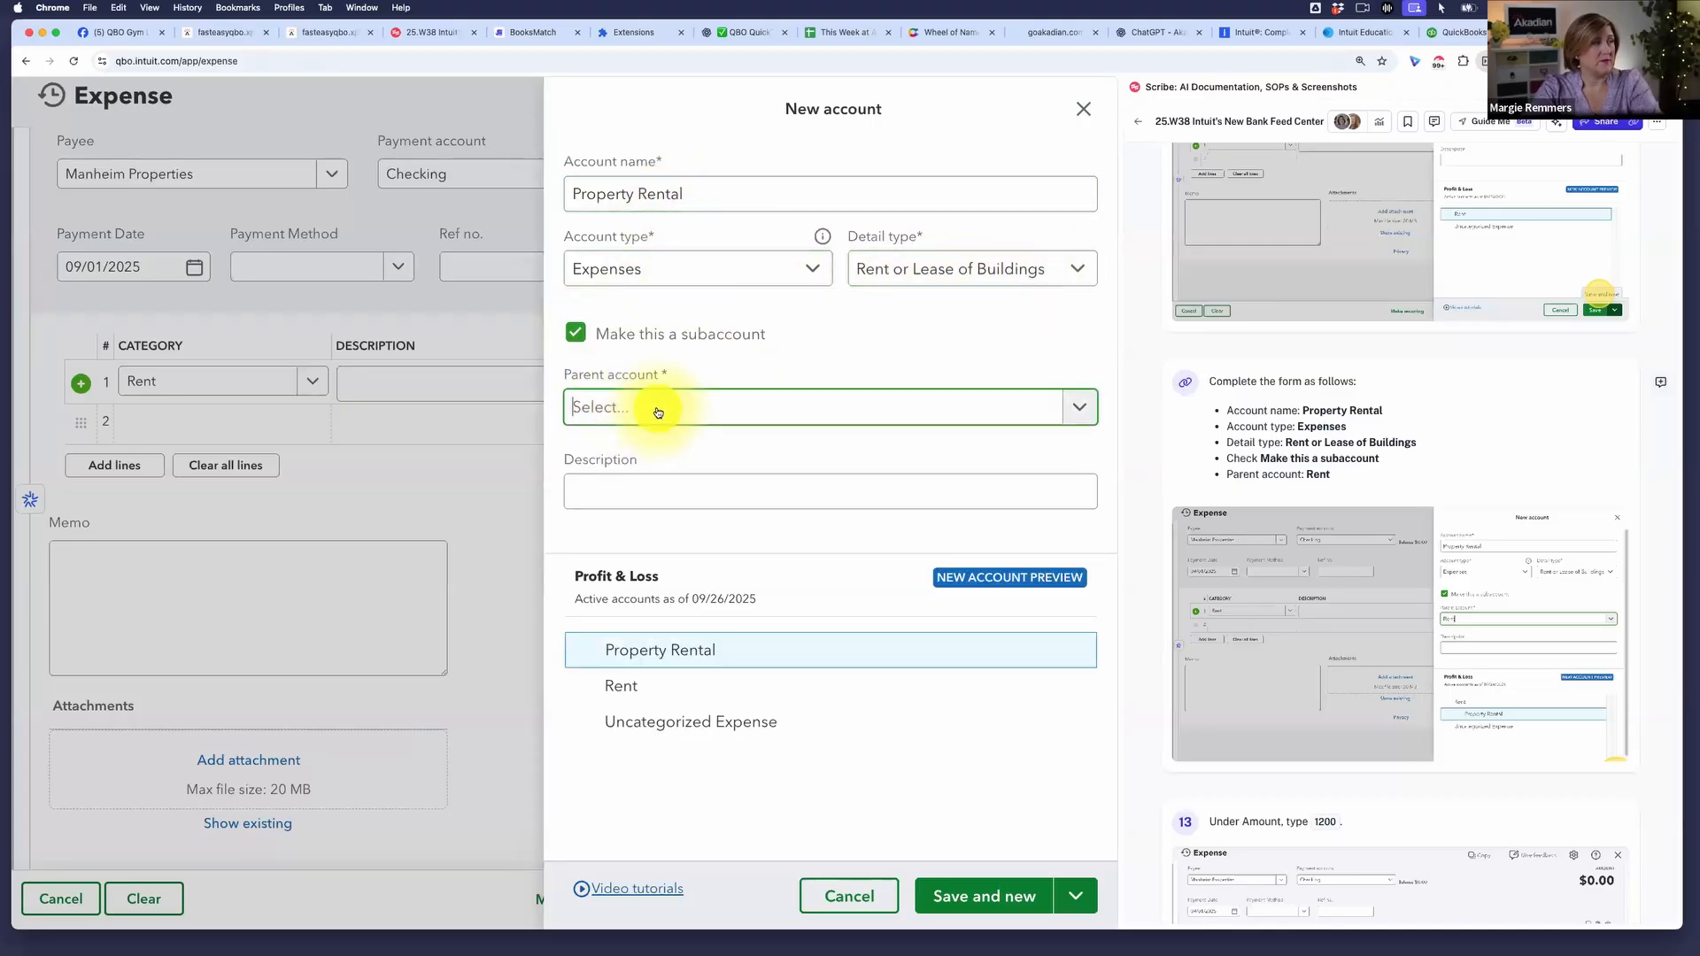
right_click(626, 450)
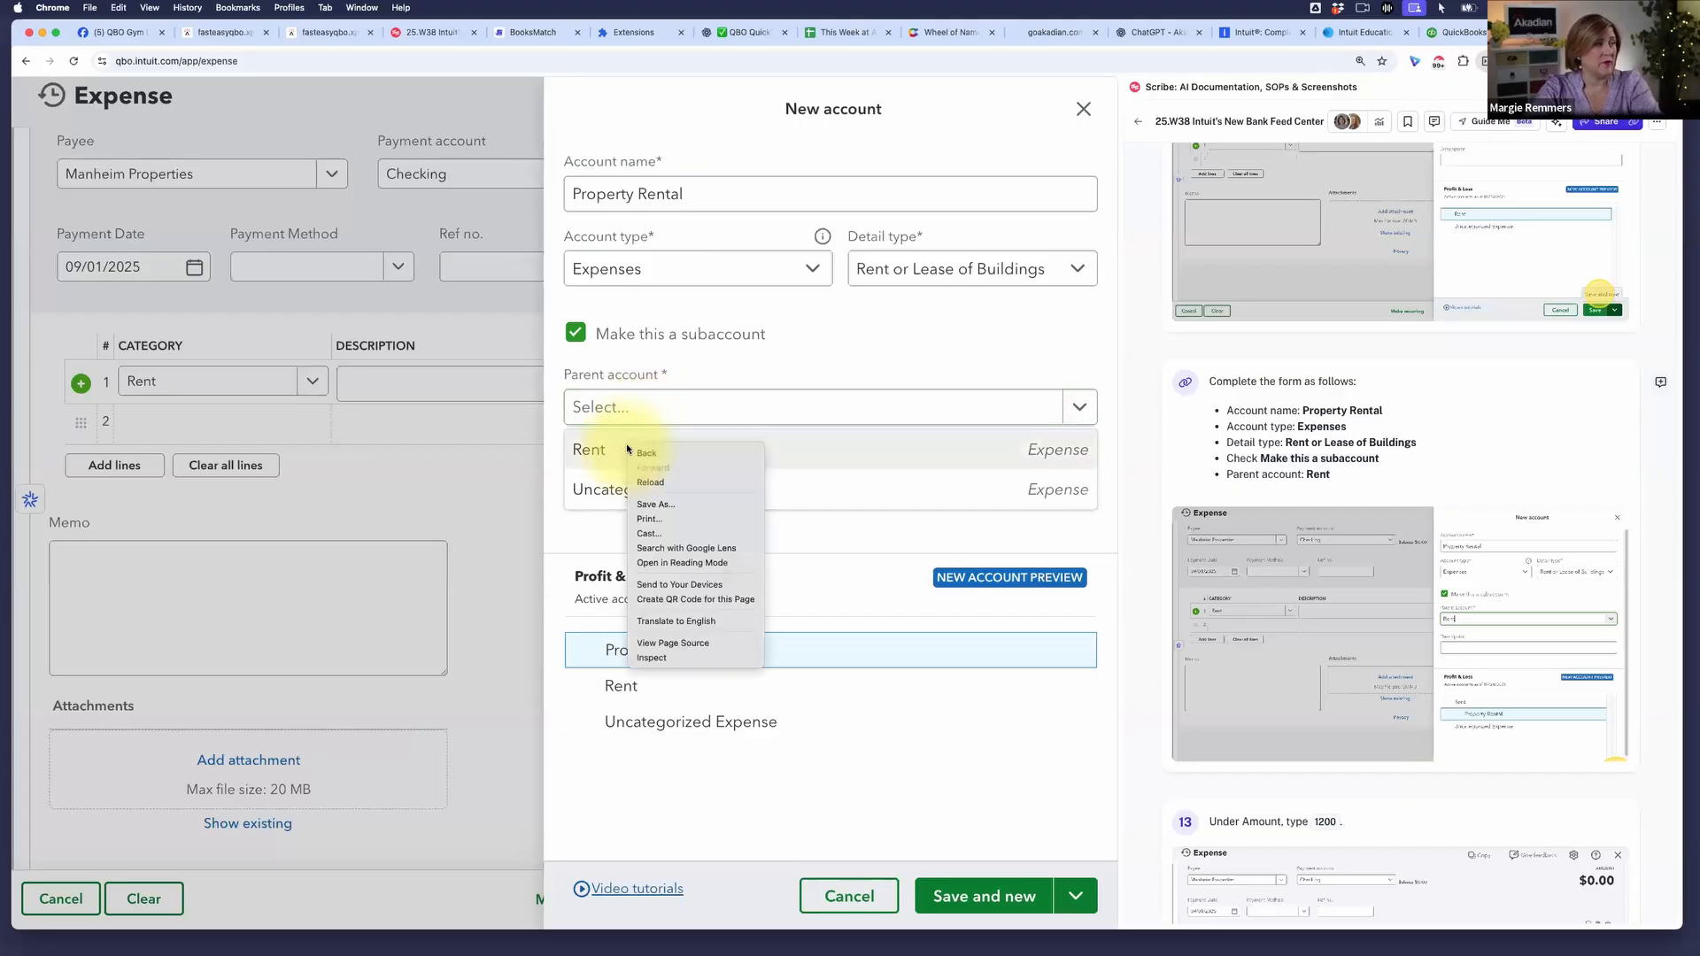
click(591, 455)
click(591, 452)
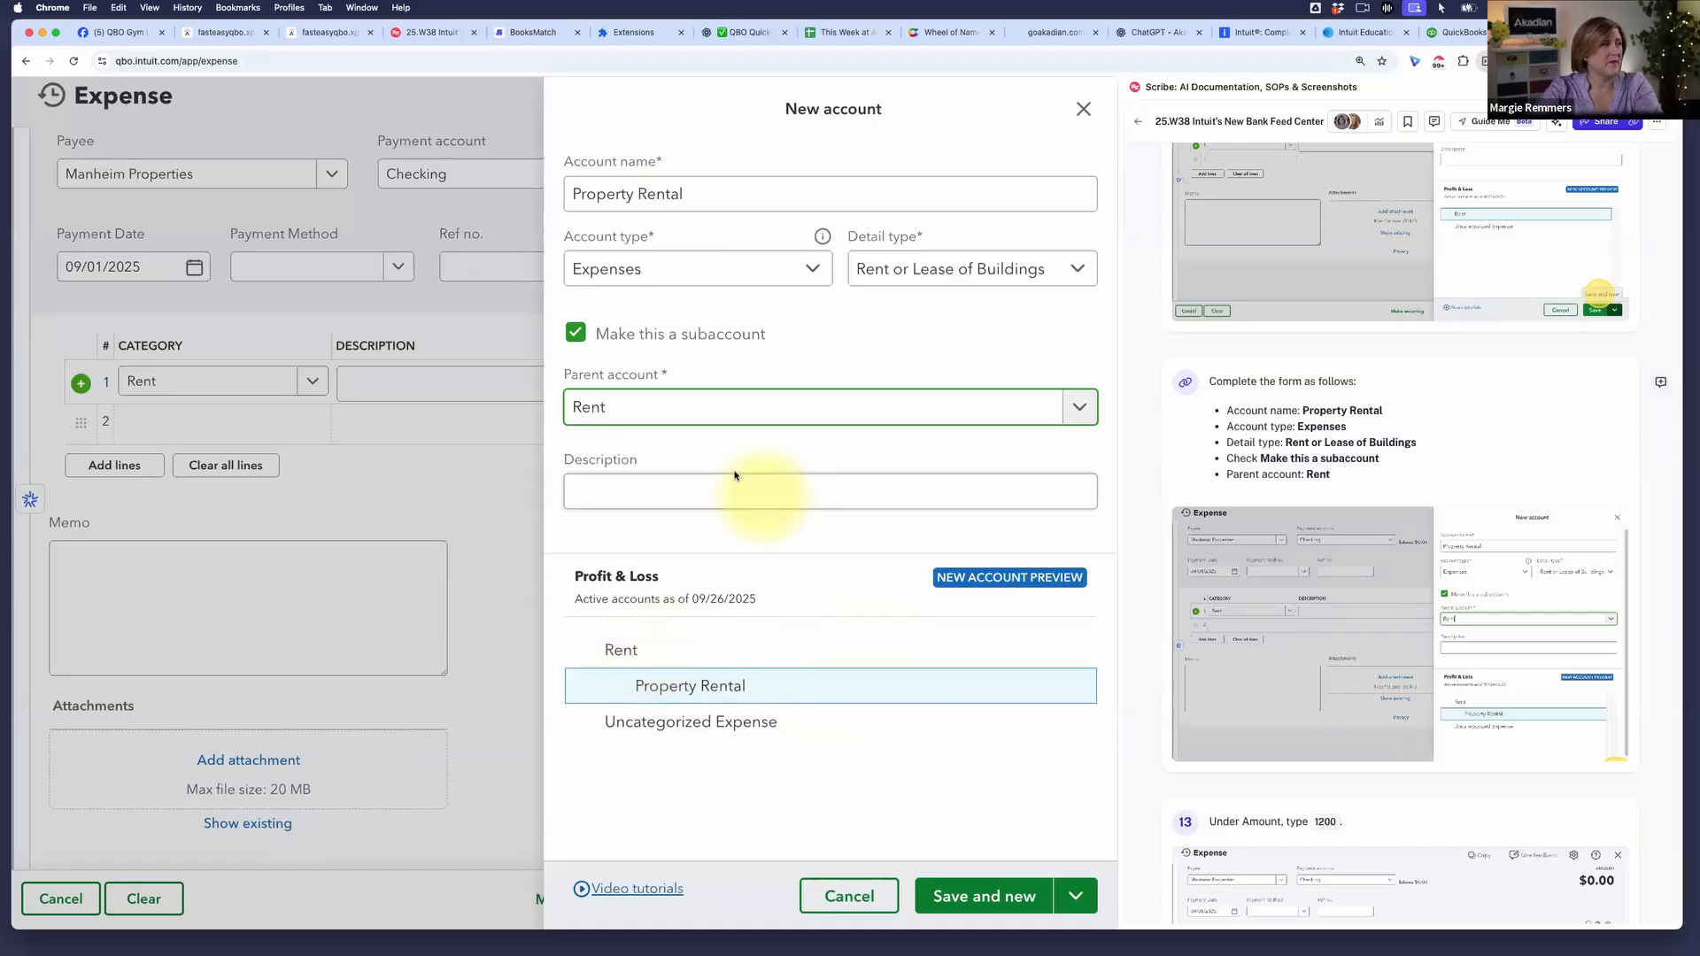
click(1081, 897)
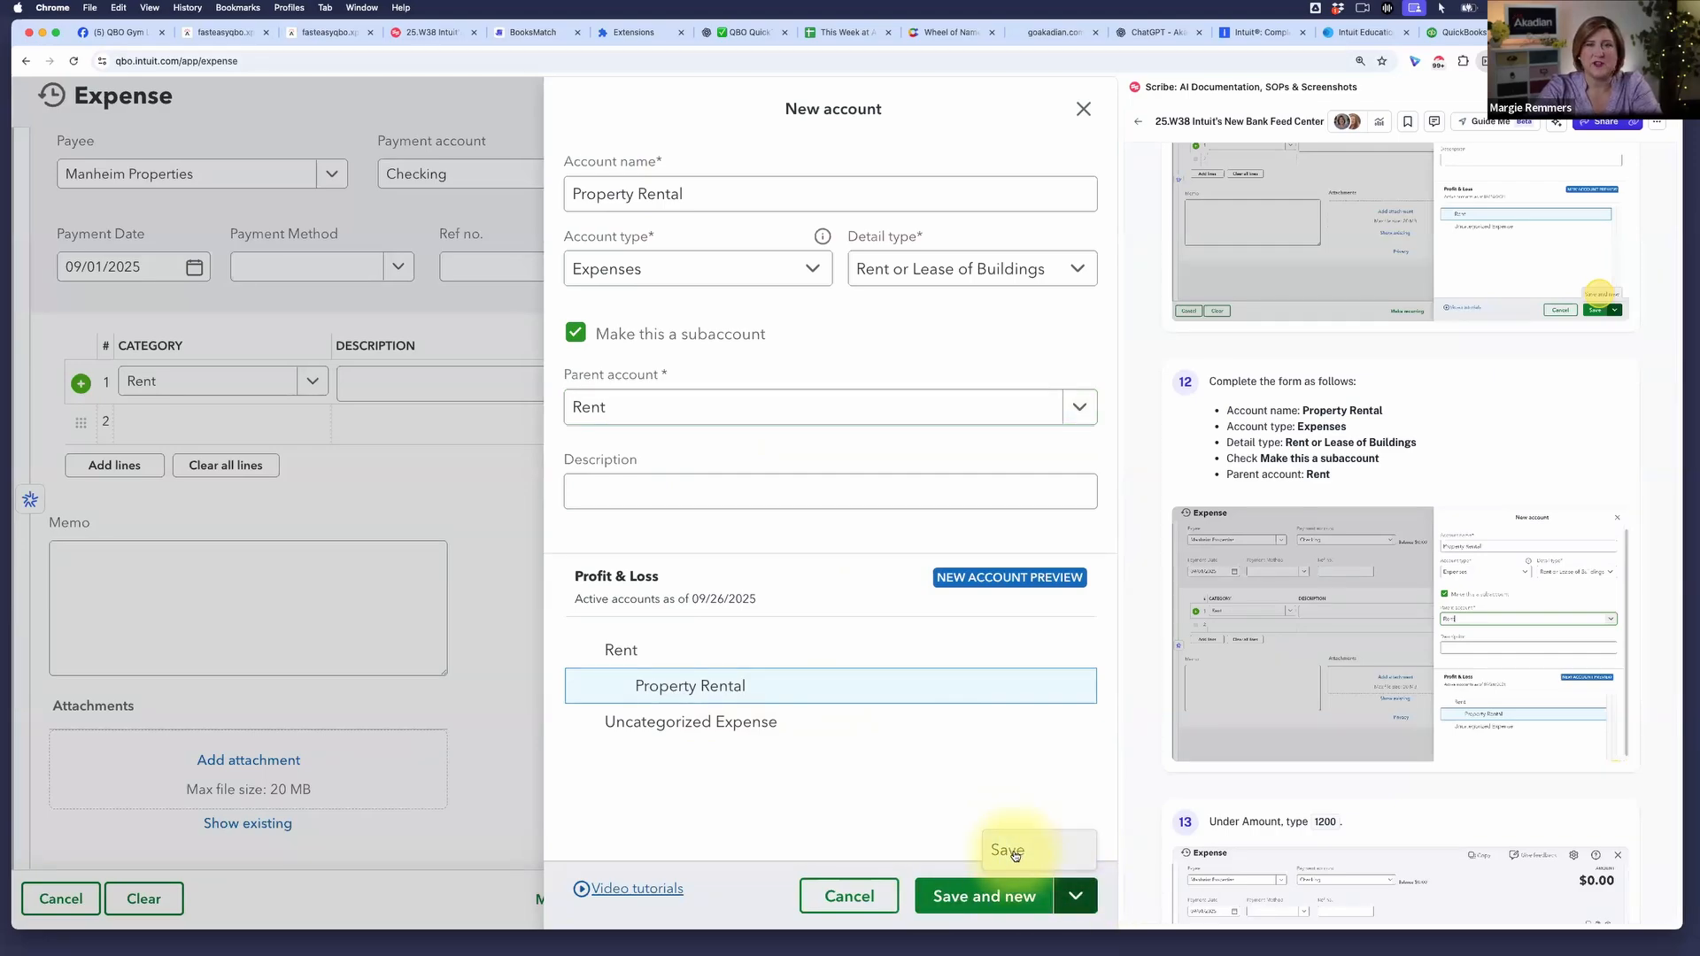
click(983, 832)
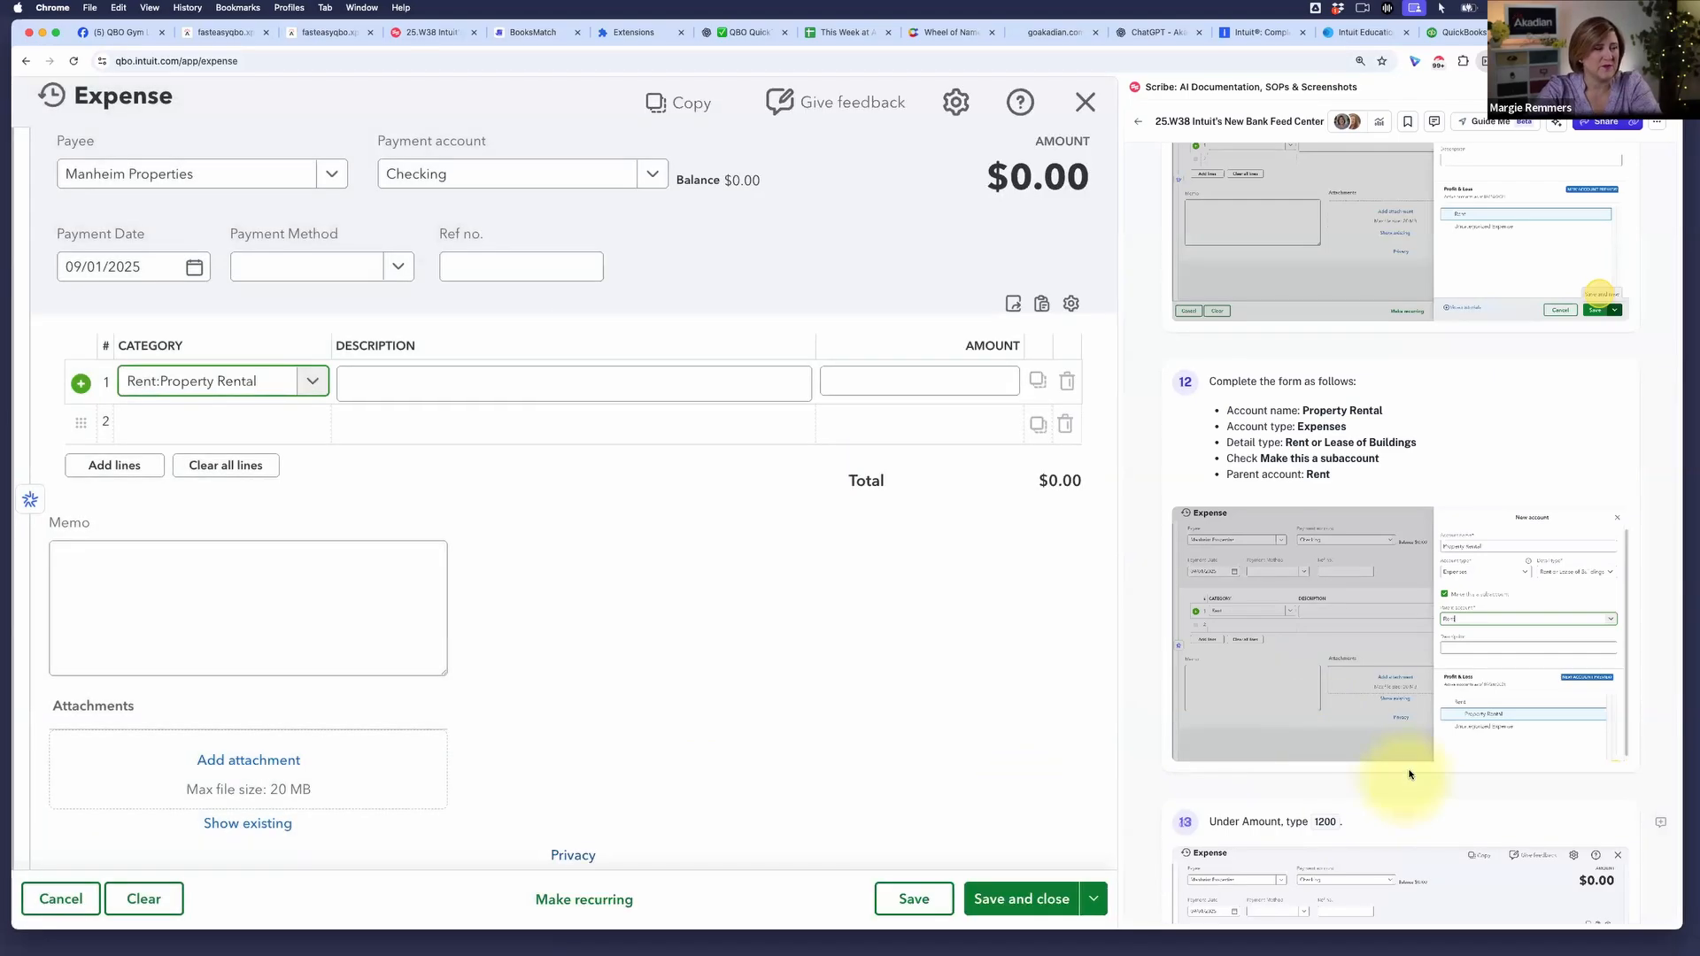
- Enter 1200 as the amount of the Rent:Property Rental line, and save and close the expense
scroll(1408, 776, down, 5)
scroll(1410, 774, down, 2)
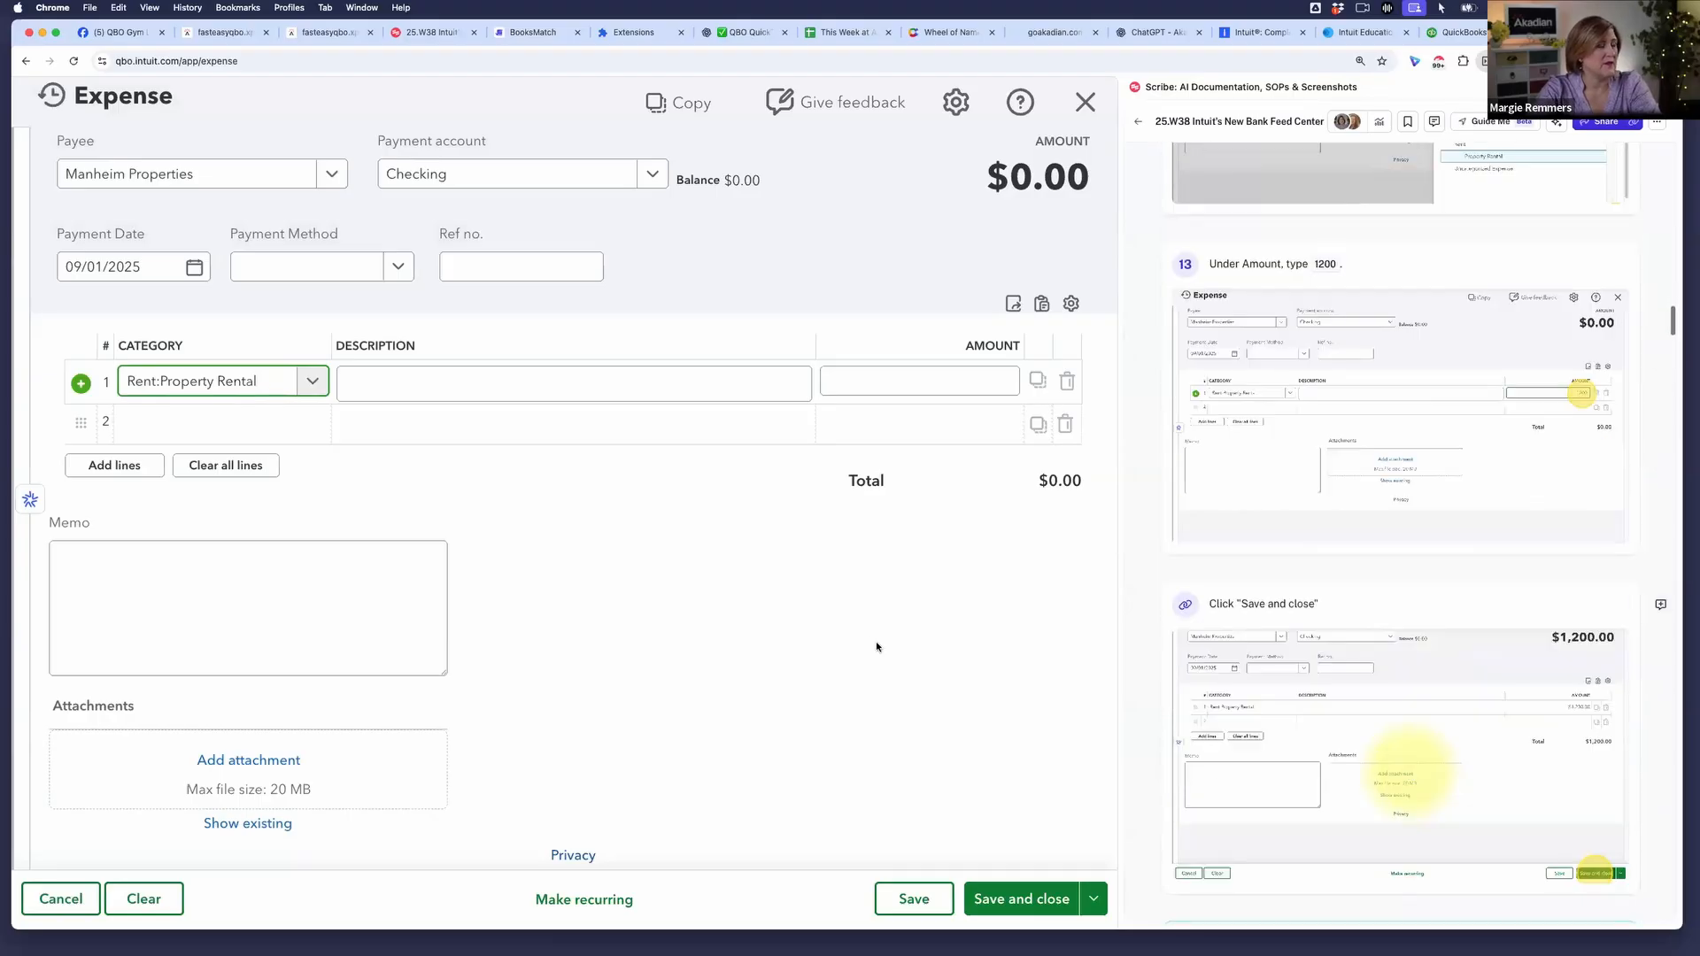
scroll(877, 646, down, 1)
click(973, 372)
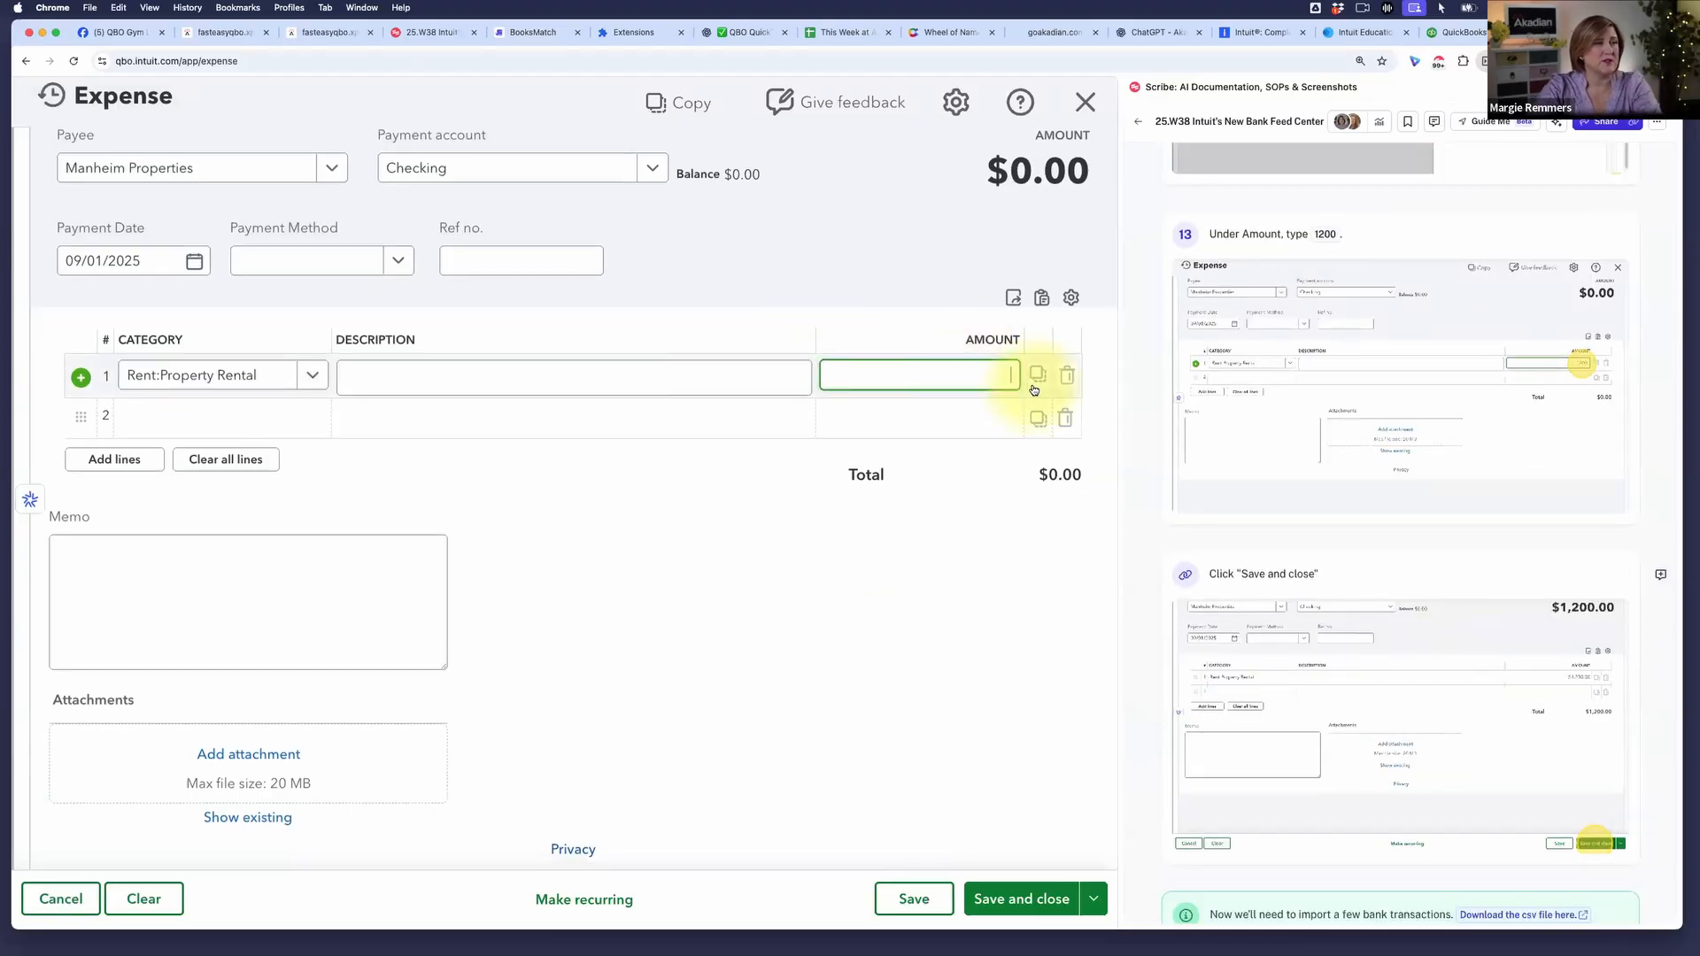
text(1200)
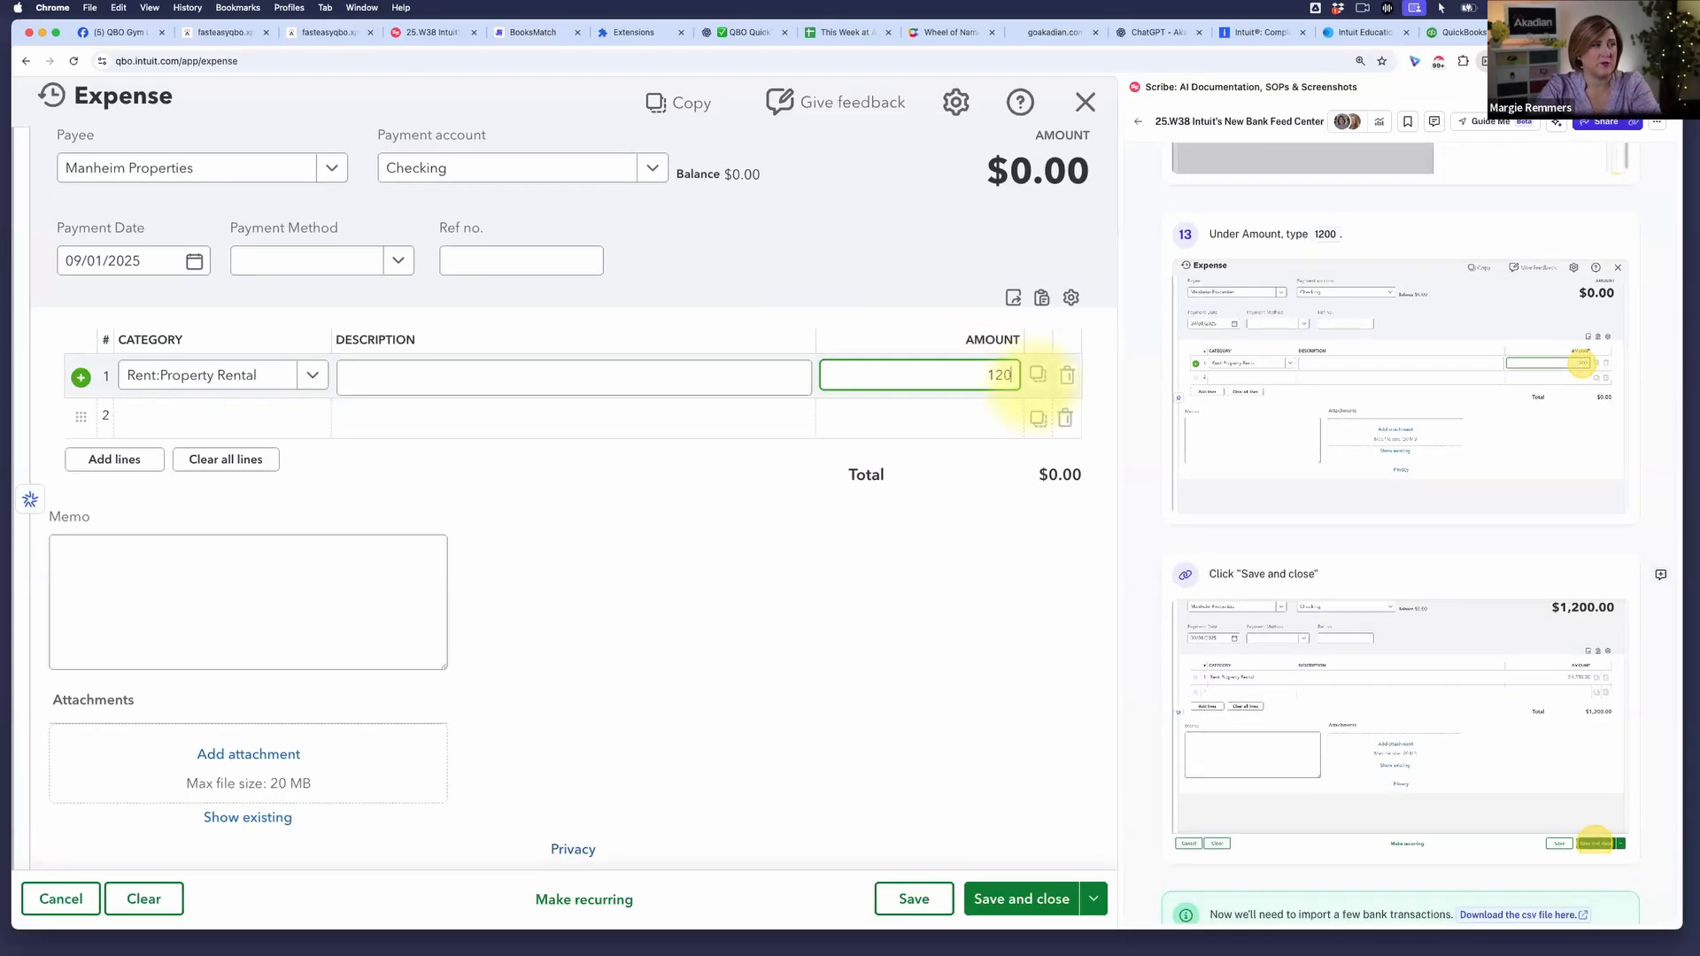
click(472, 385)
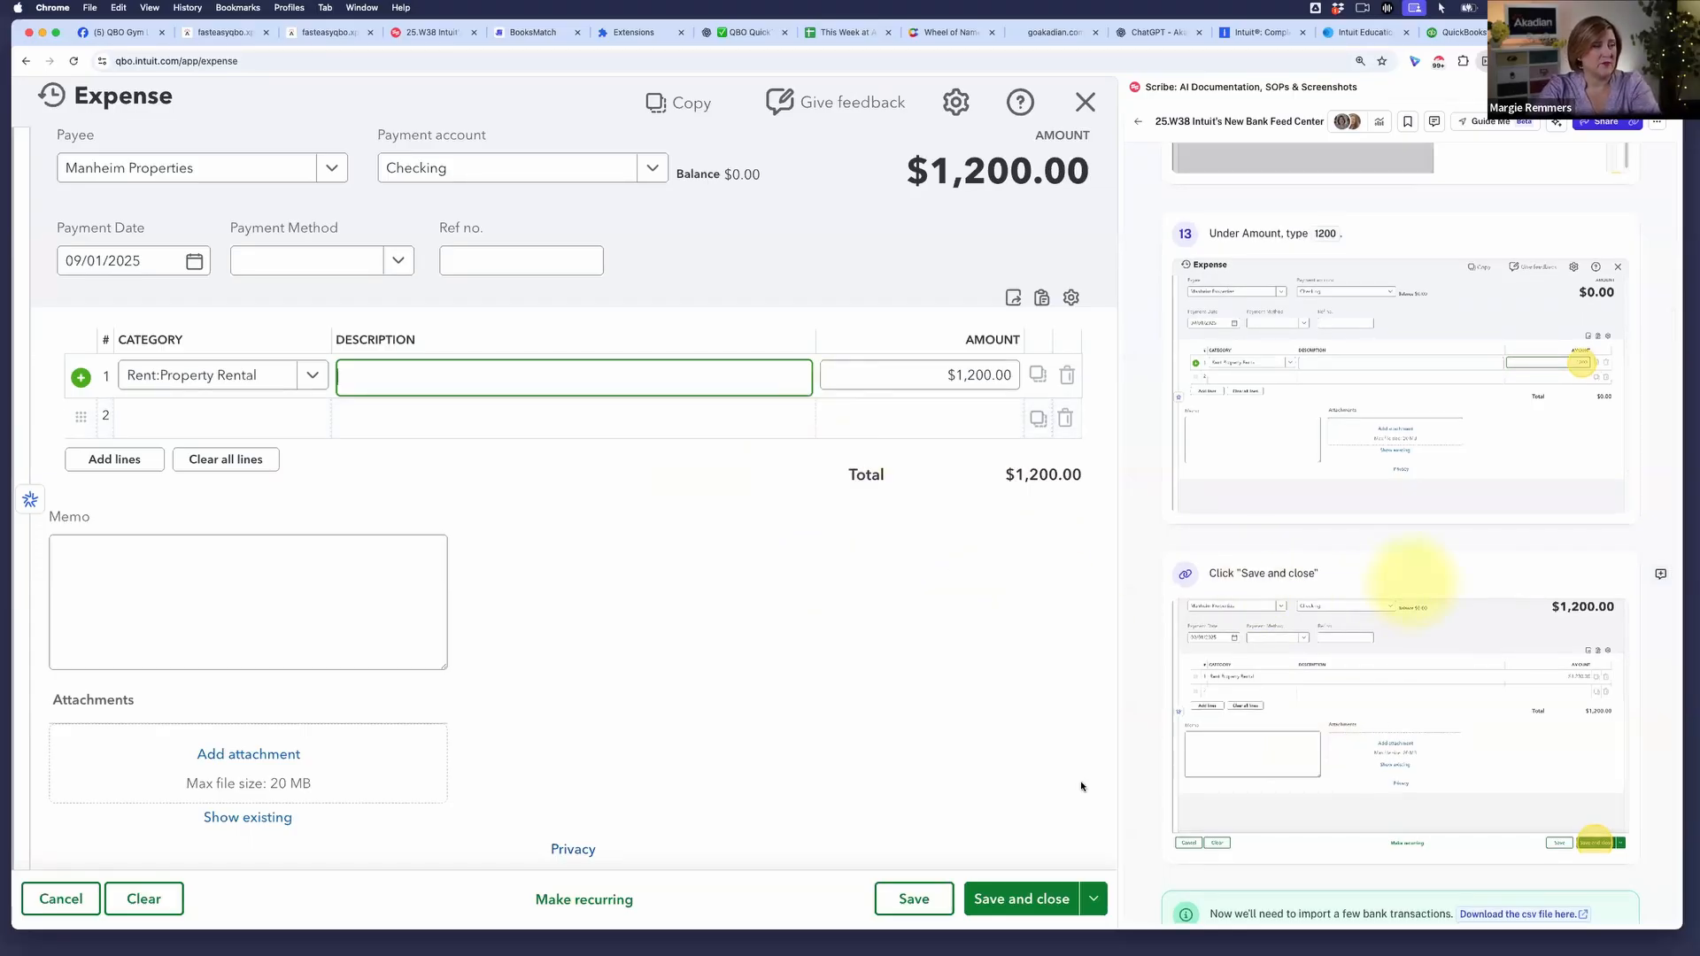
click(1021, 900)
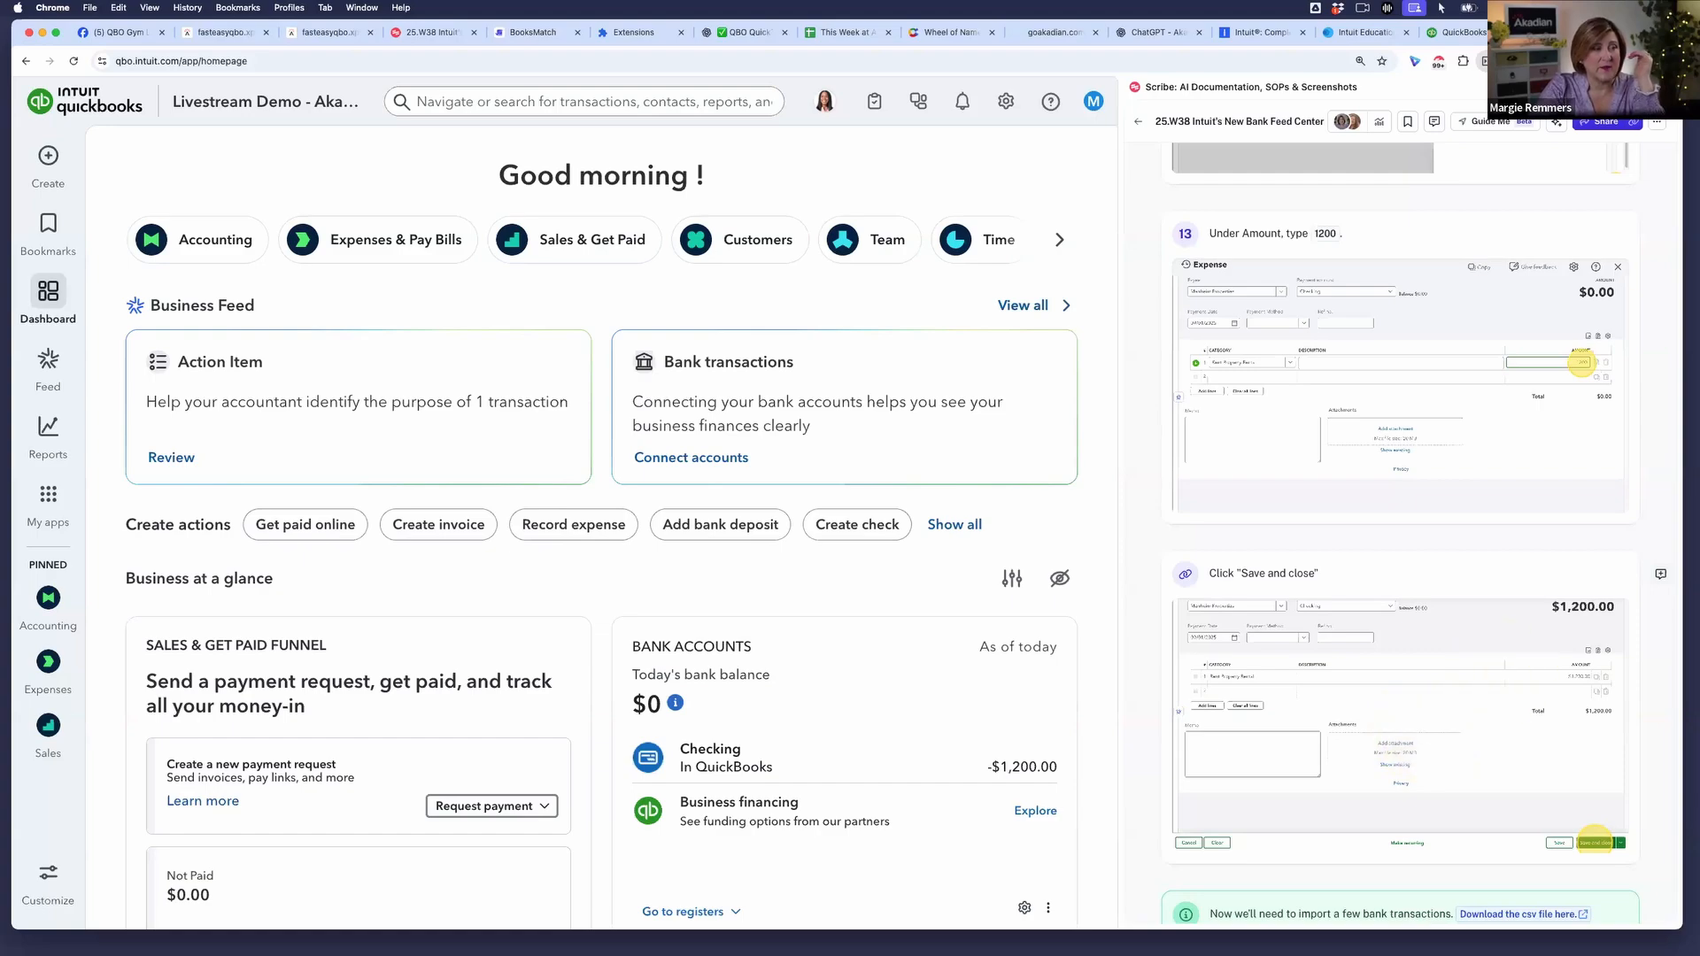
- Open the csv file linked in the guide's bank transaction import note and download qbo_sample_transactions.csv
scroll(1416, 728, down, 5)
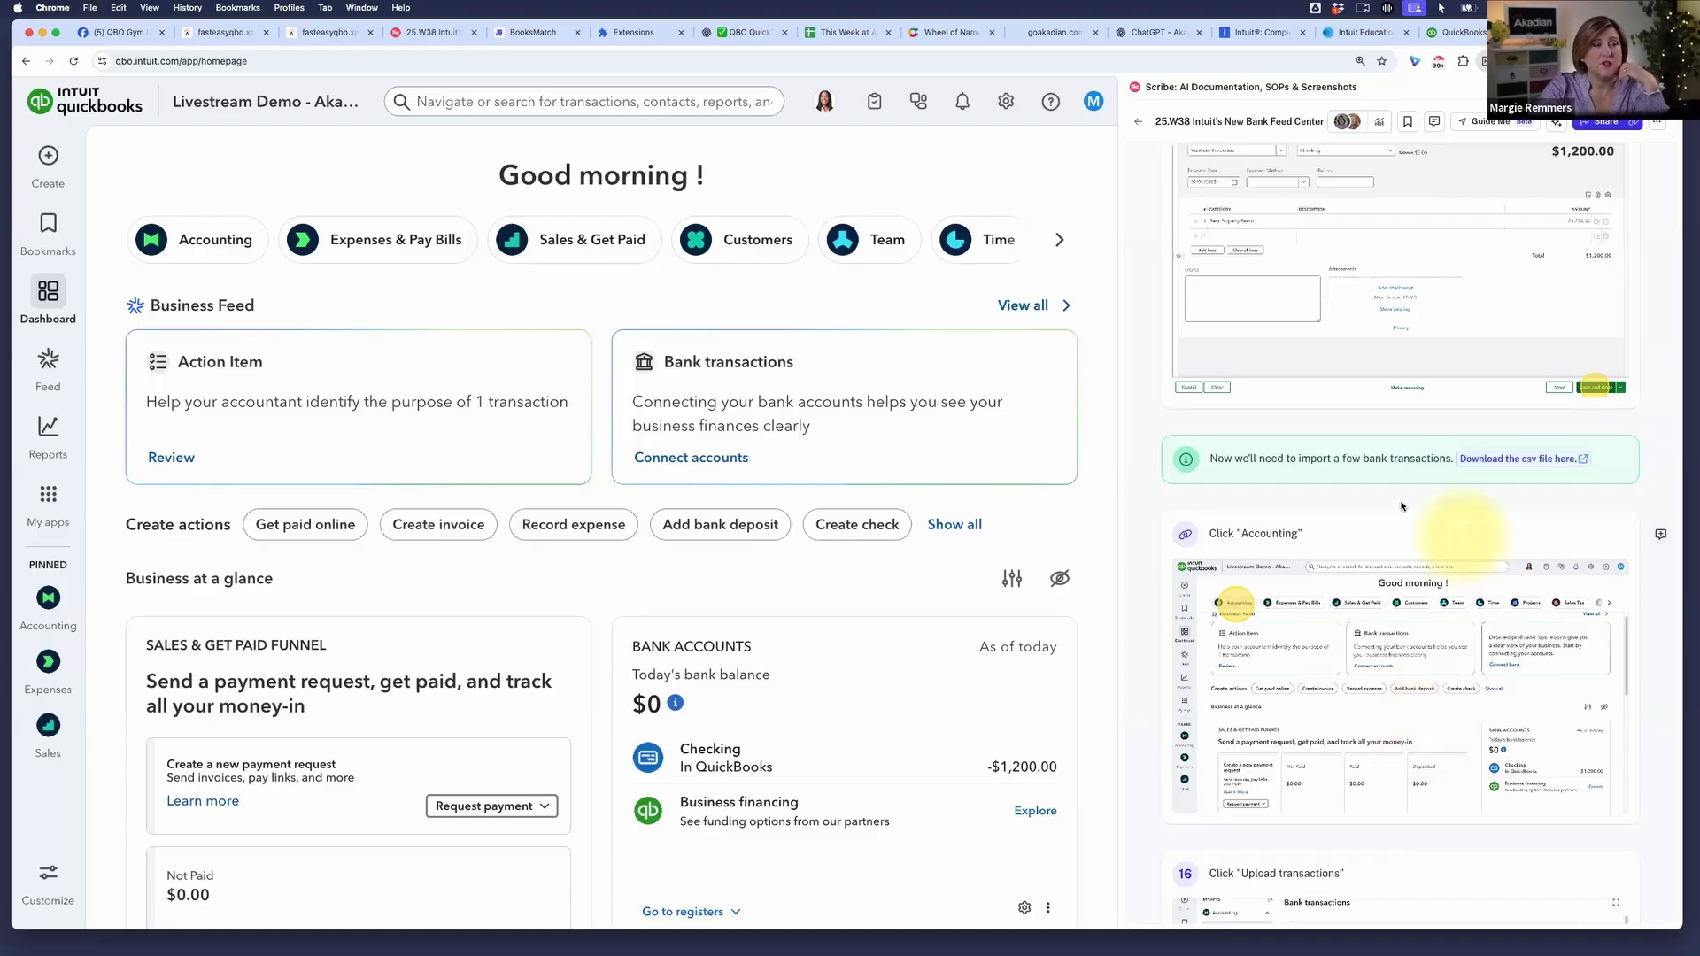
scroll(1434, 497, down, 1)
scroll(1497, 464, down, 1)
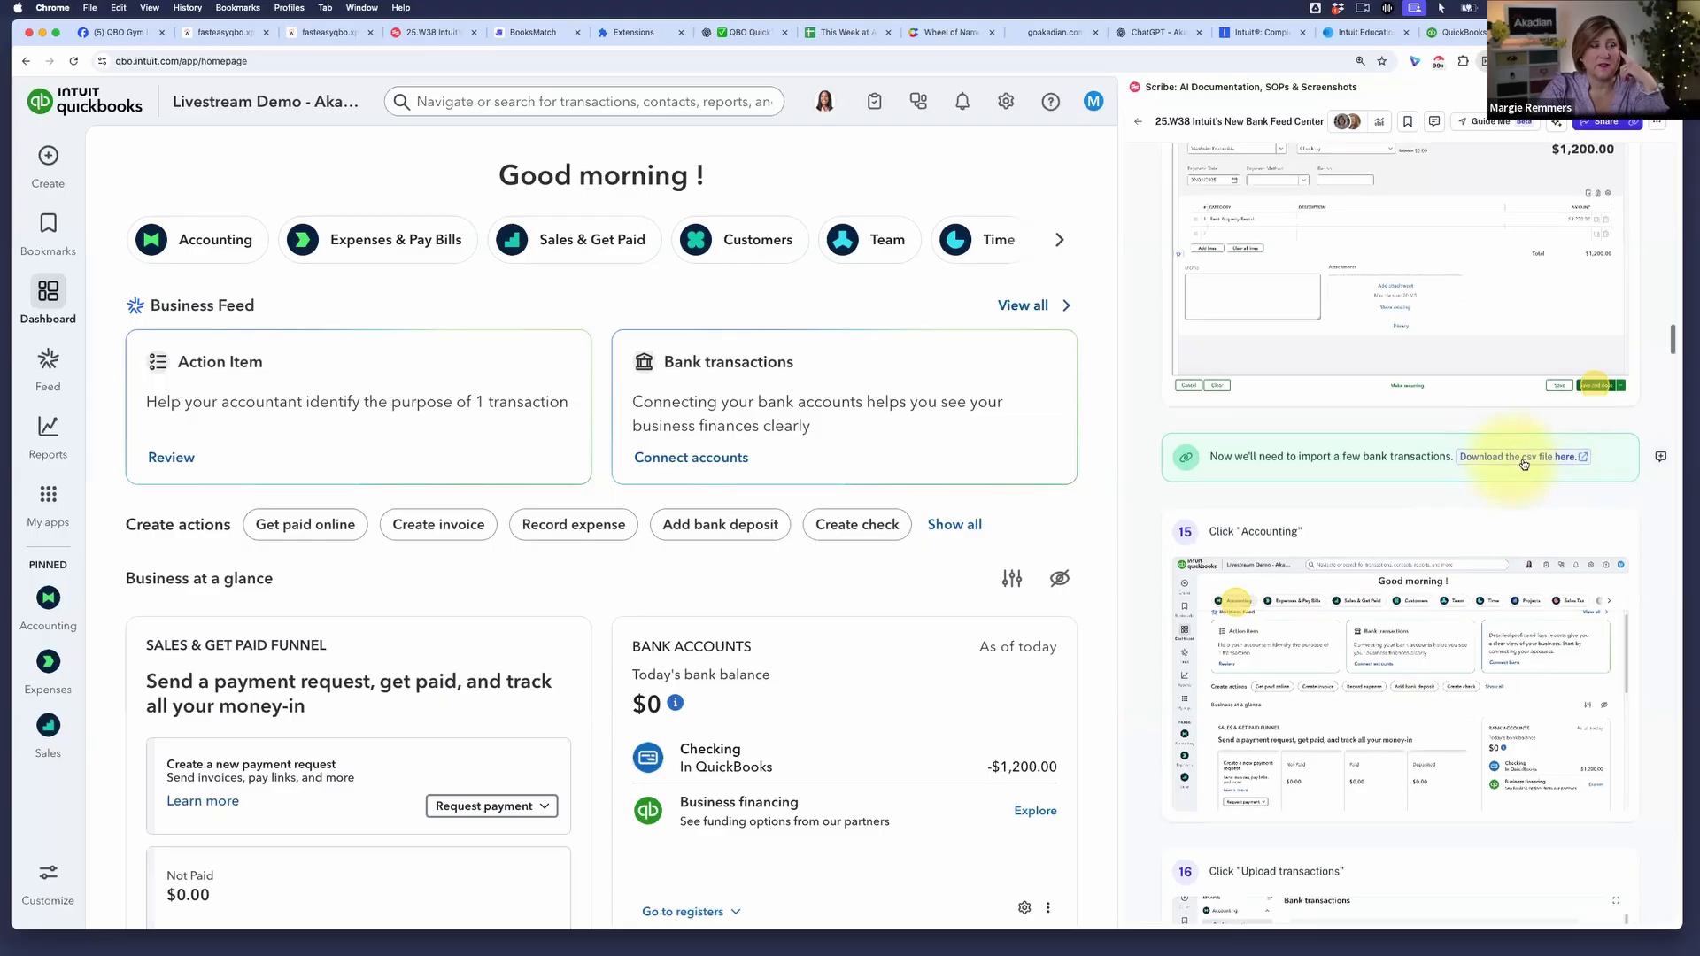
click(1516, 460)
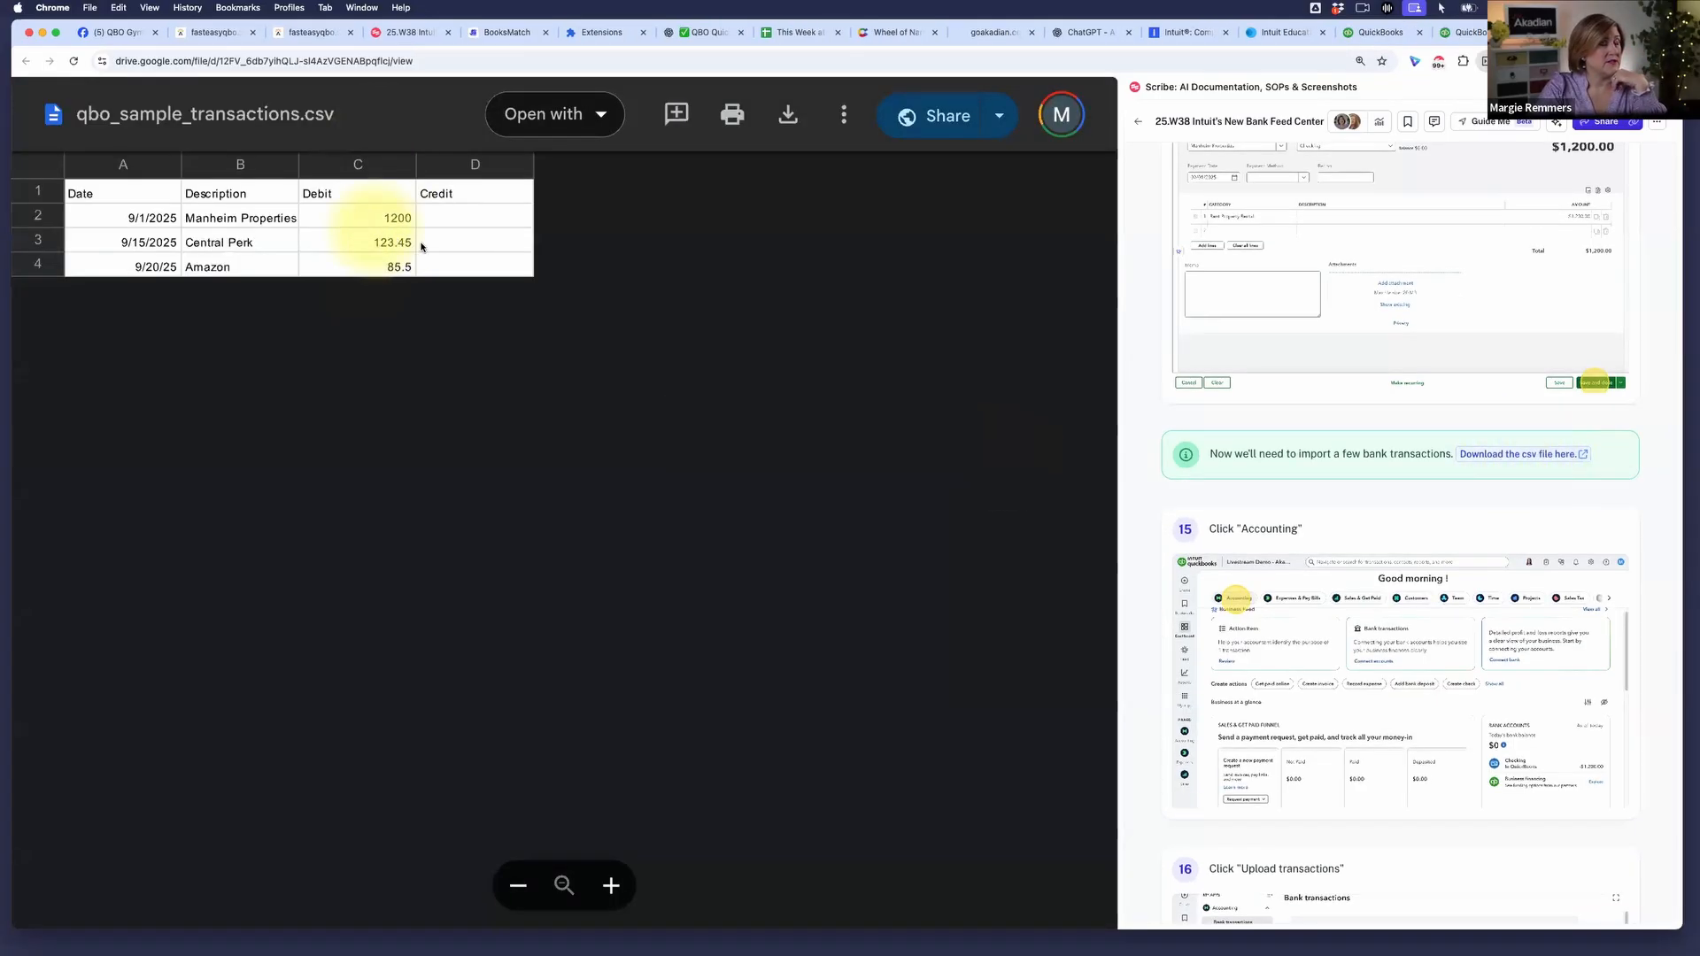
click(787, 122)
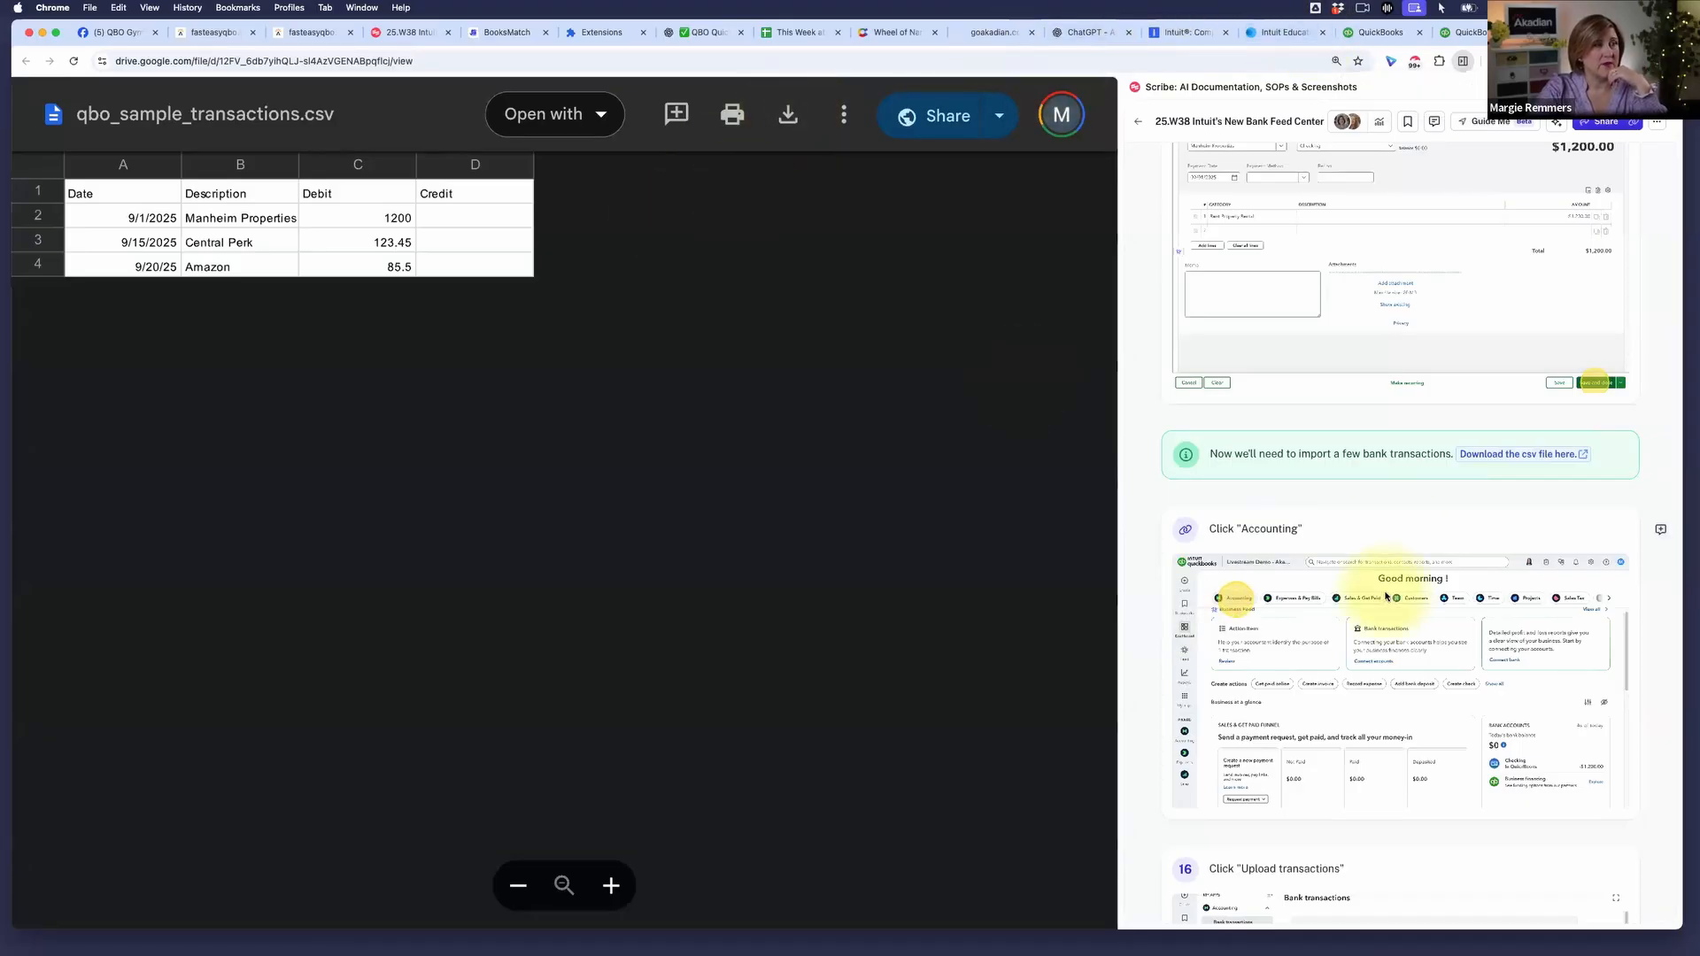
- Read the guide's Accounting step for the bank import and return to the QuickBooks homepage
scroll(1246, 179, down, 1)
scroll(1247, 179, down, 1)
click(1463, 32)
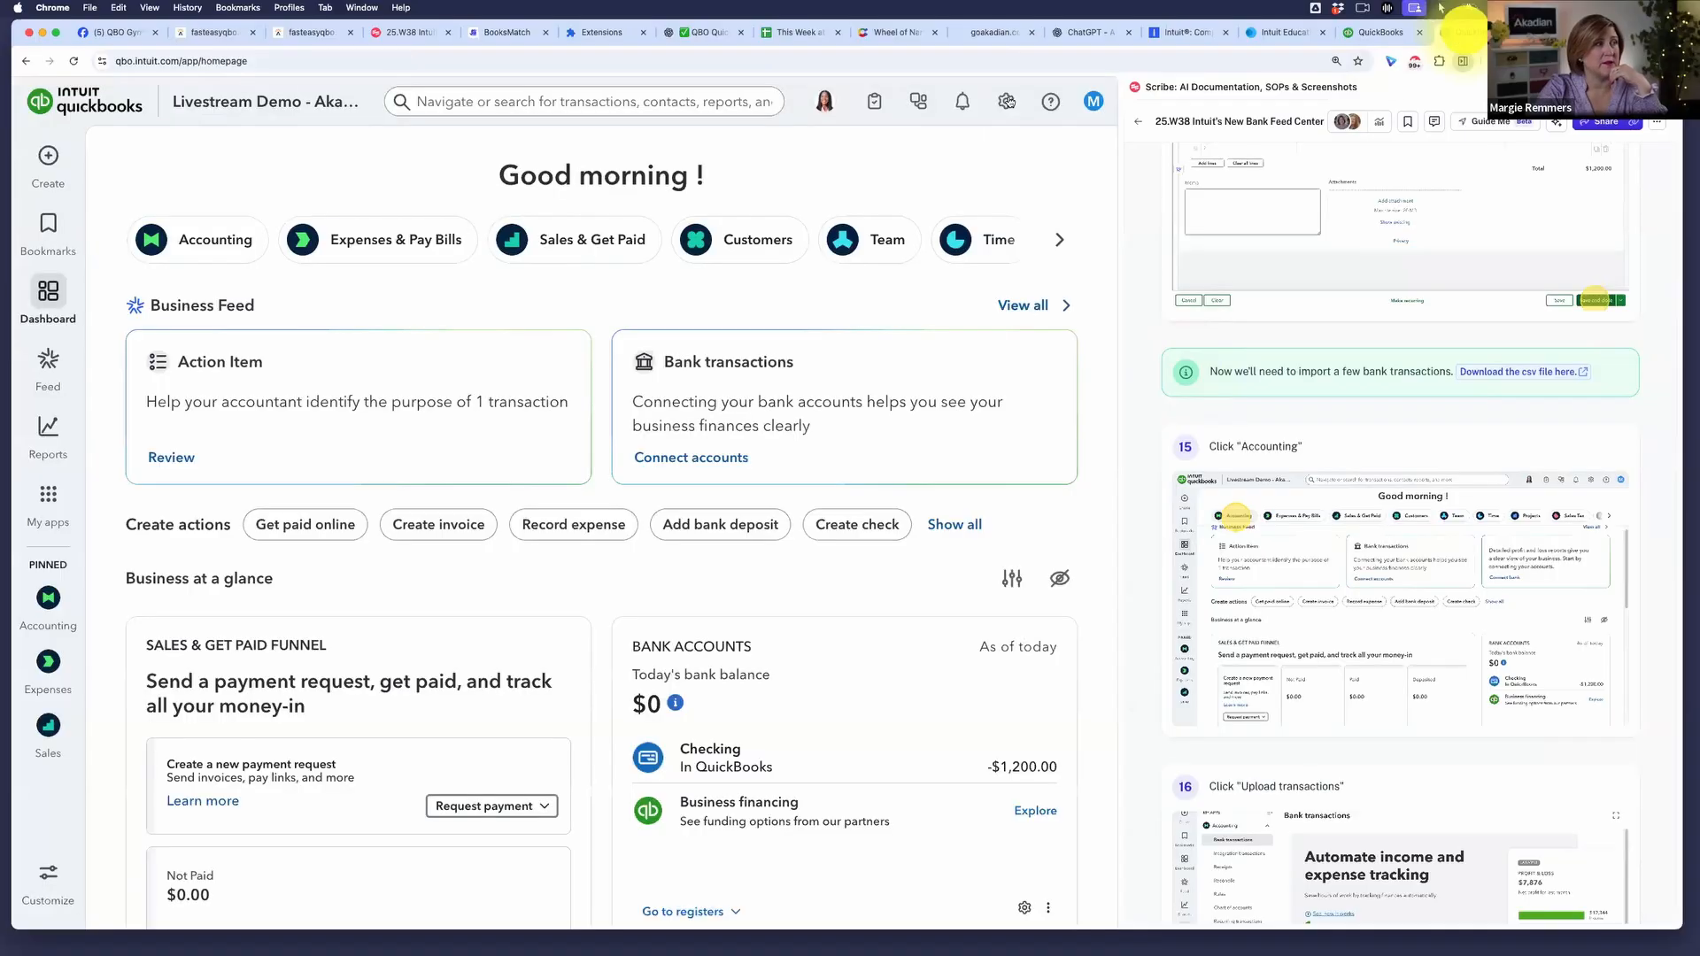
click(48, 158)
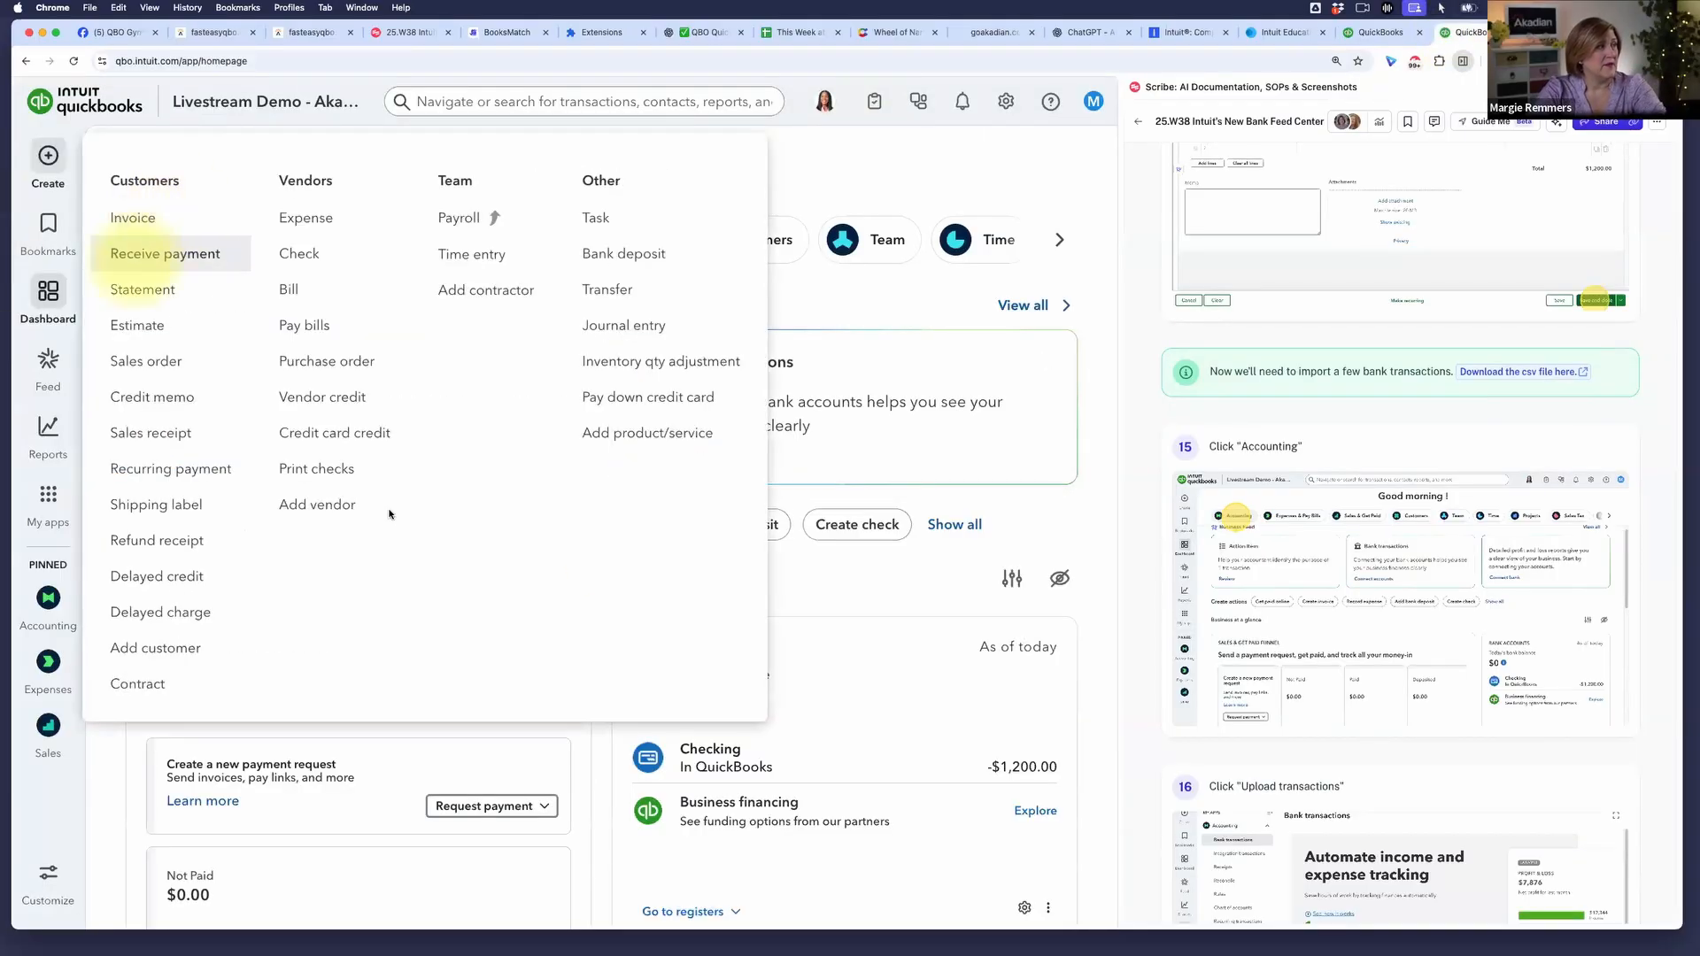
click(1039, 556)
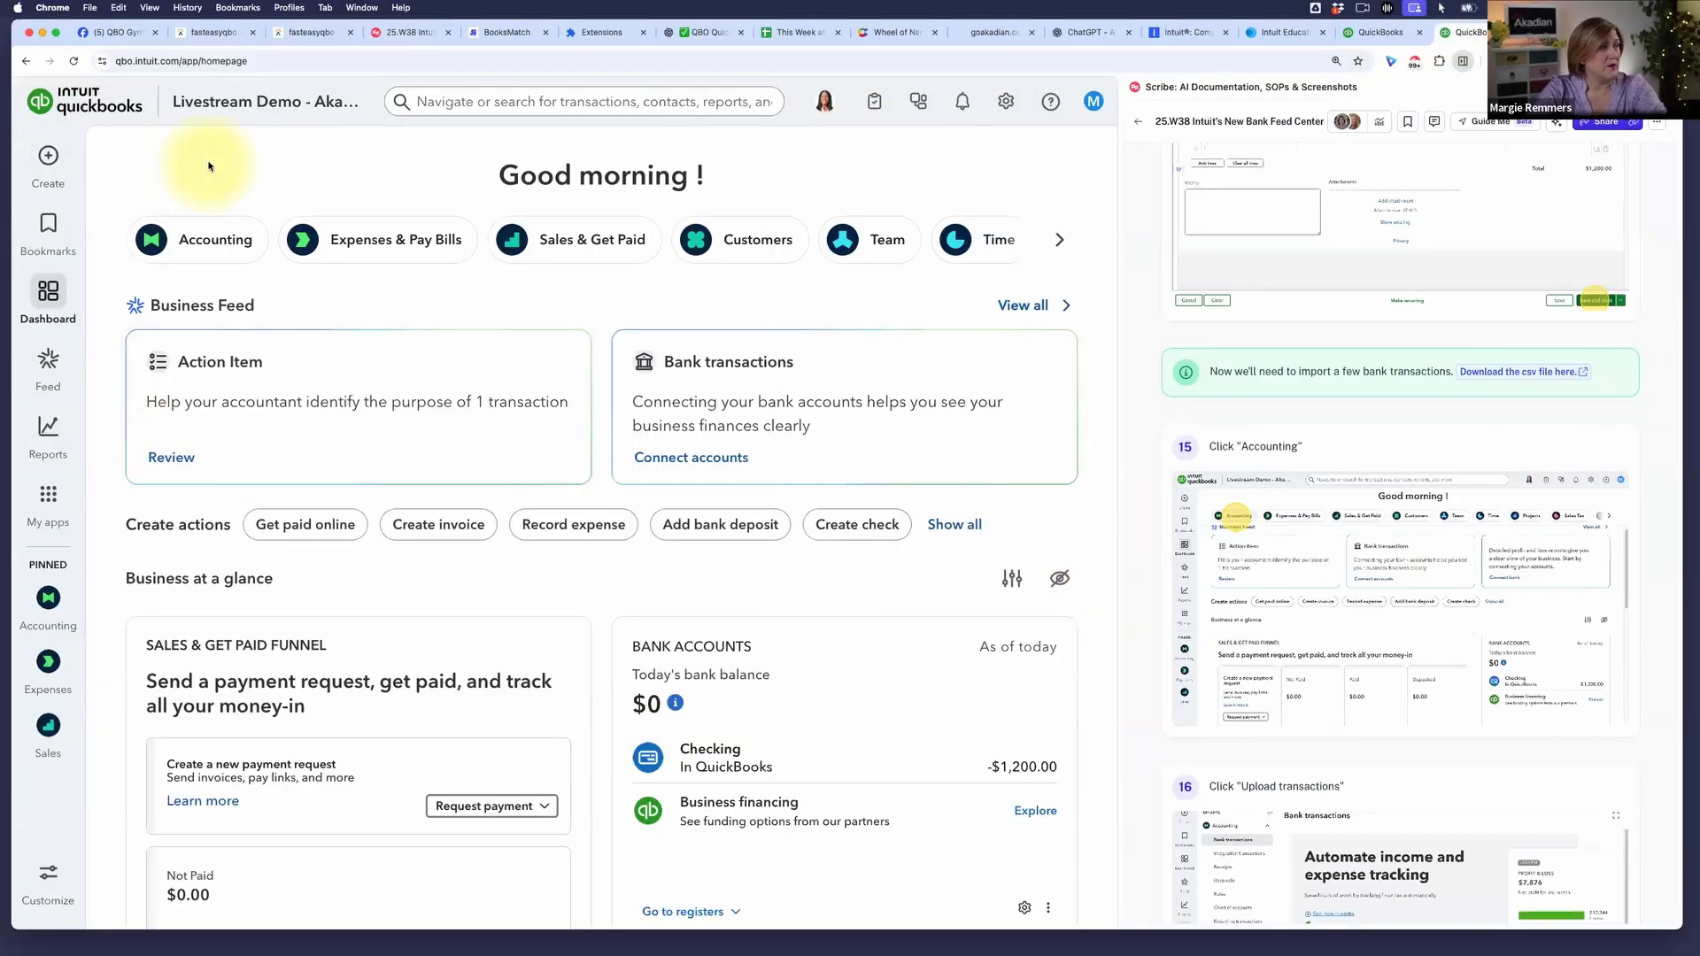
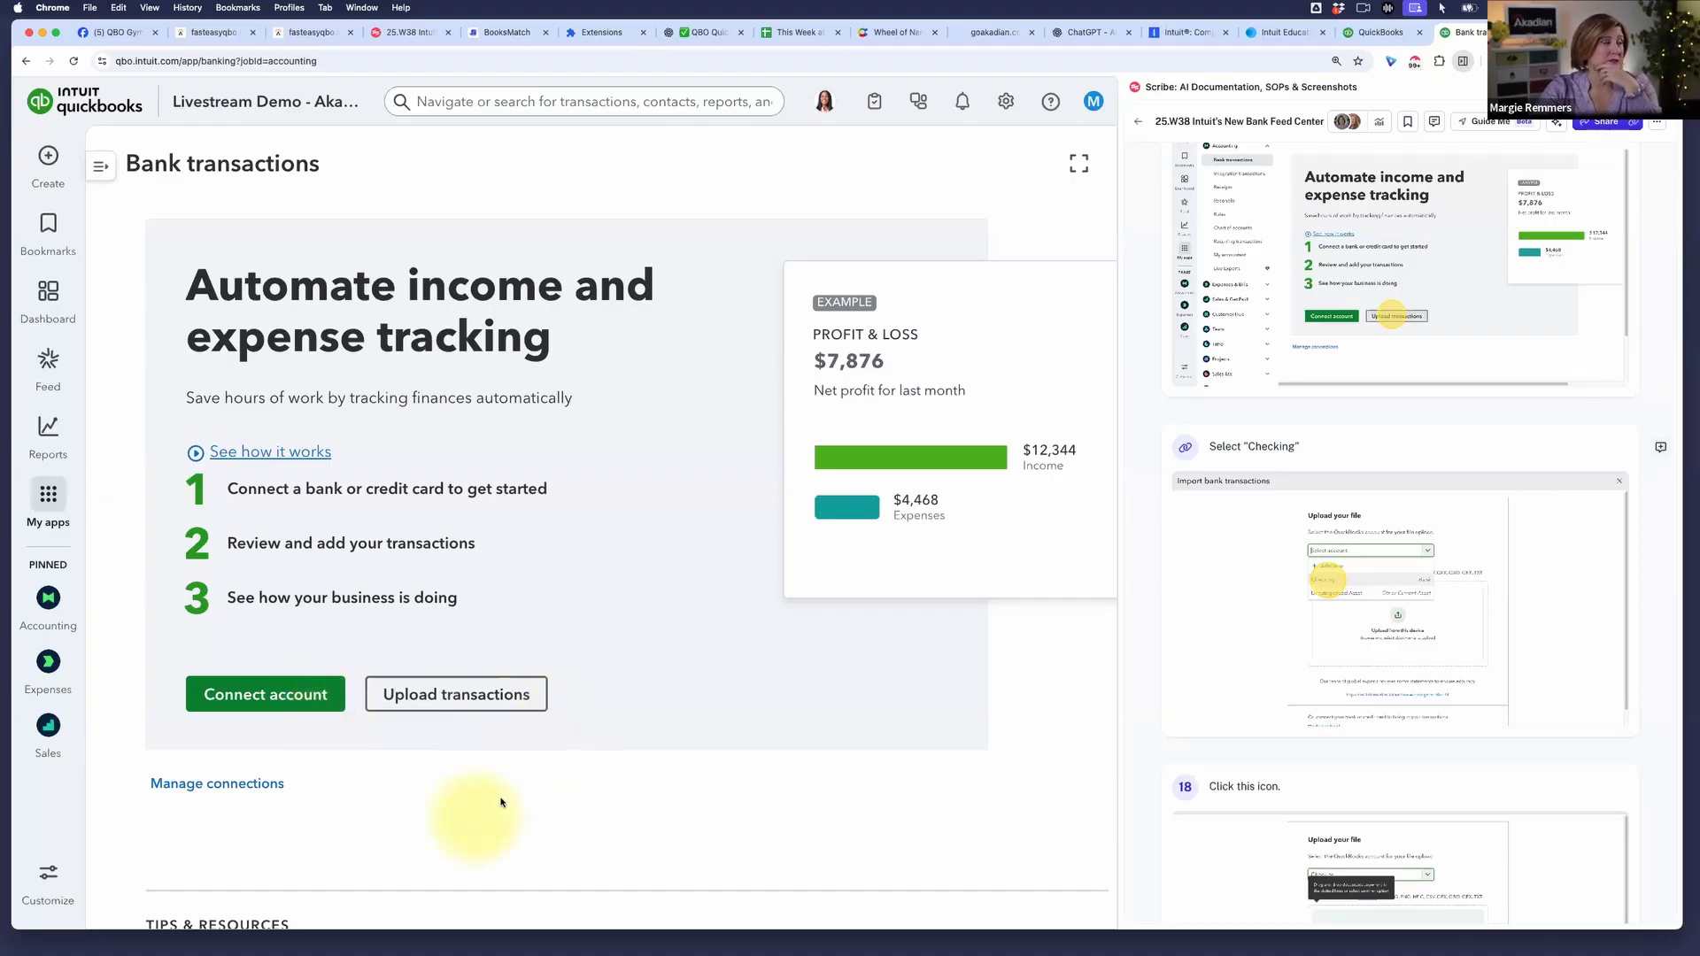
- Try to upload qbo_sample_transactions.csv from Downloads as bank transactions for the Checking account
click(443, 700)
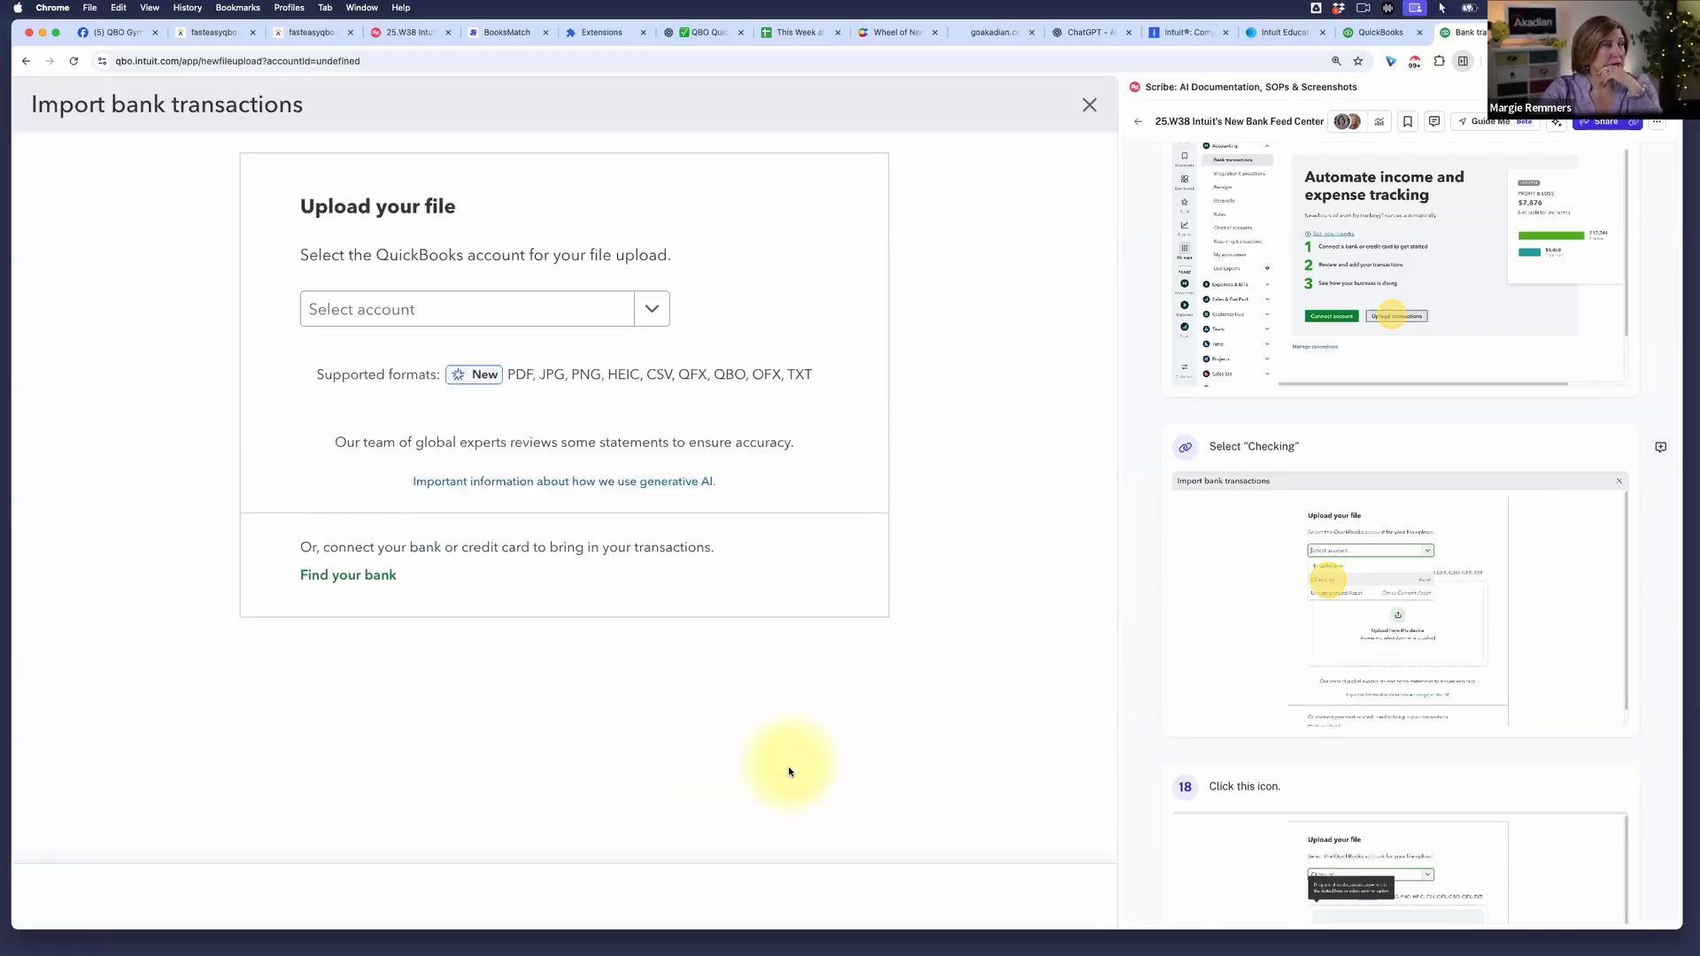
click(651, 308)
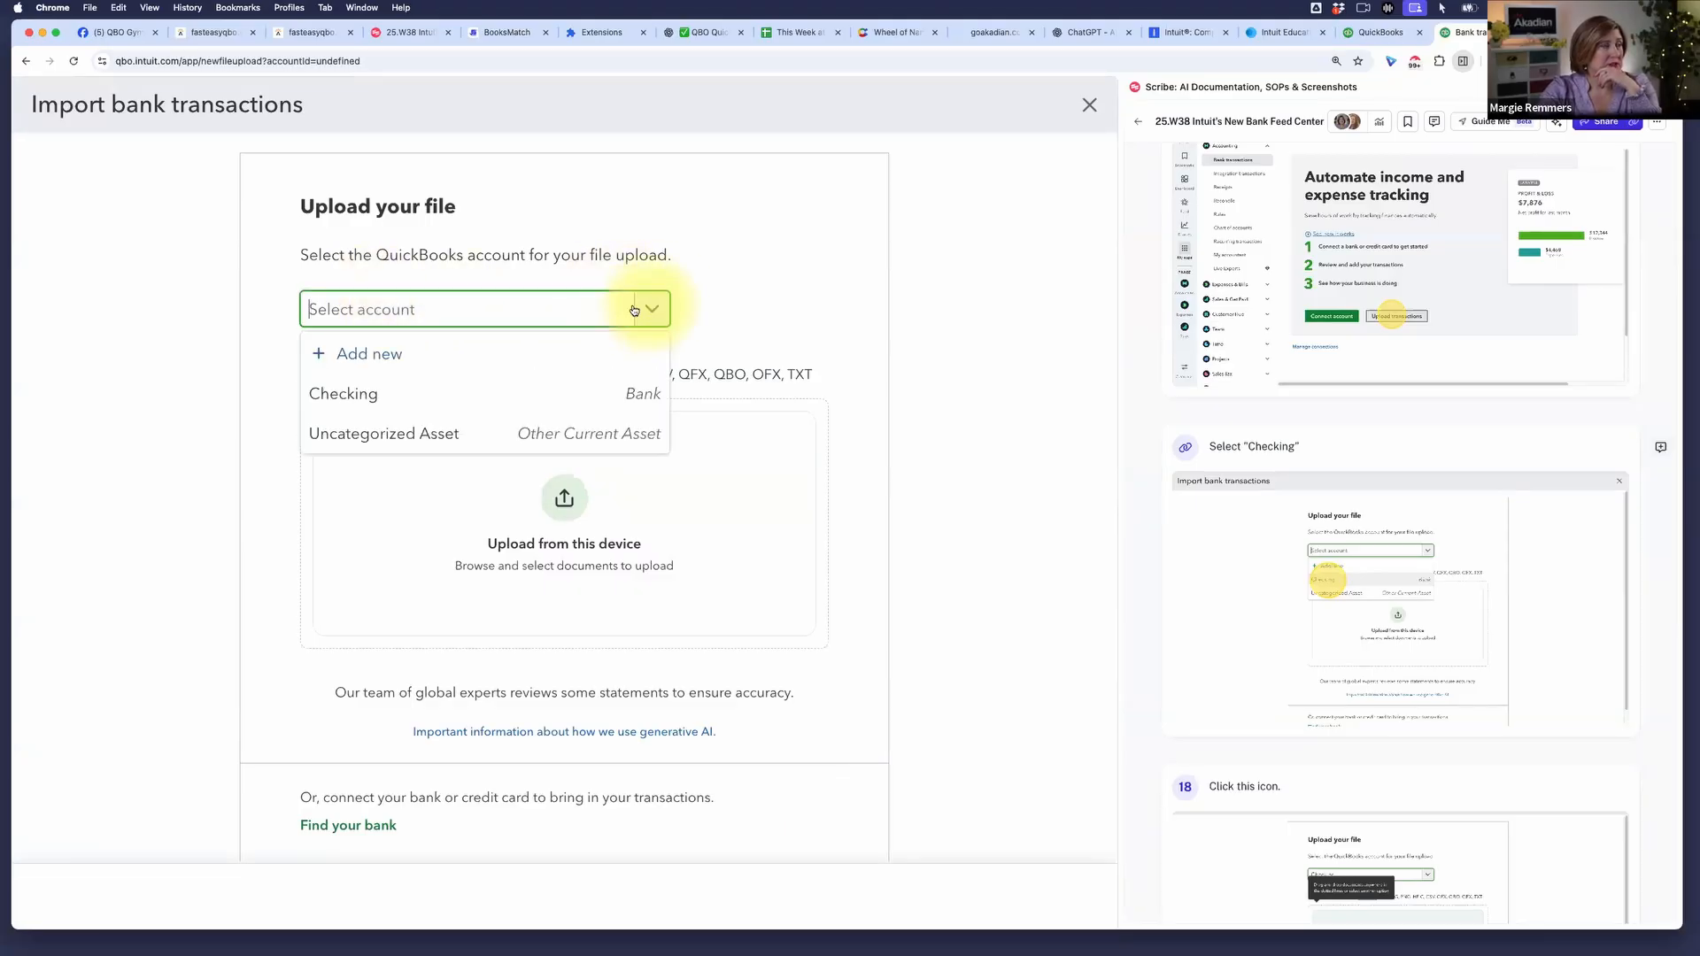
click(377, 392)
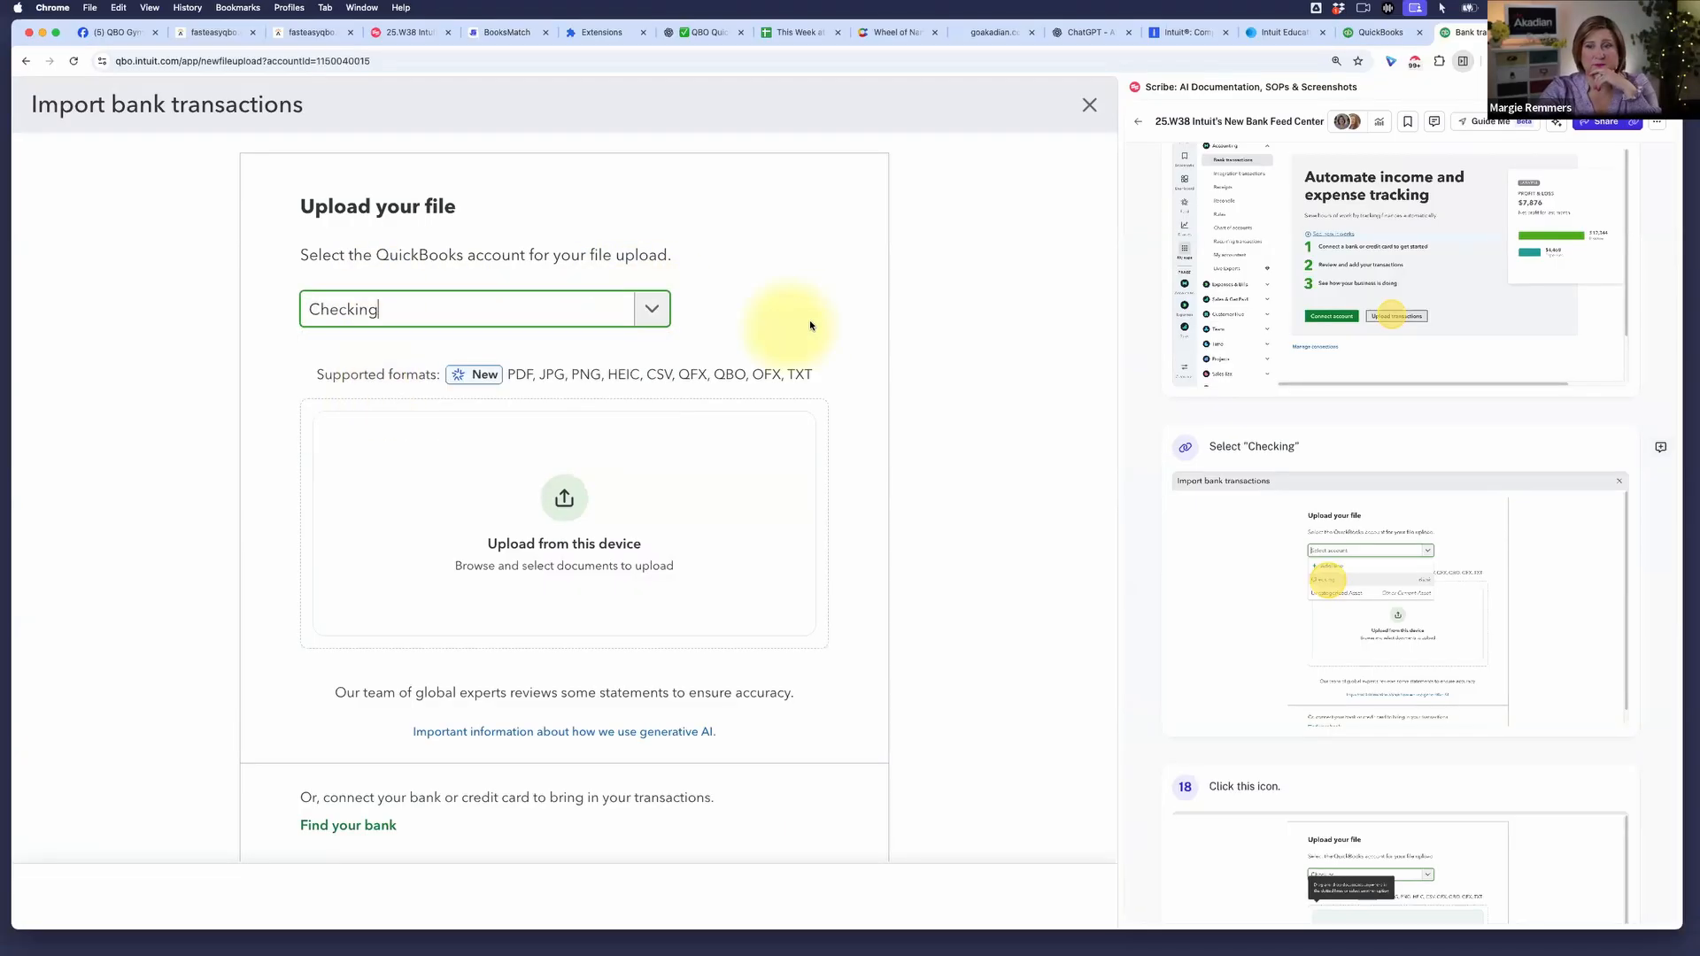
click(565, 501)
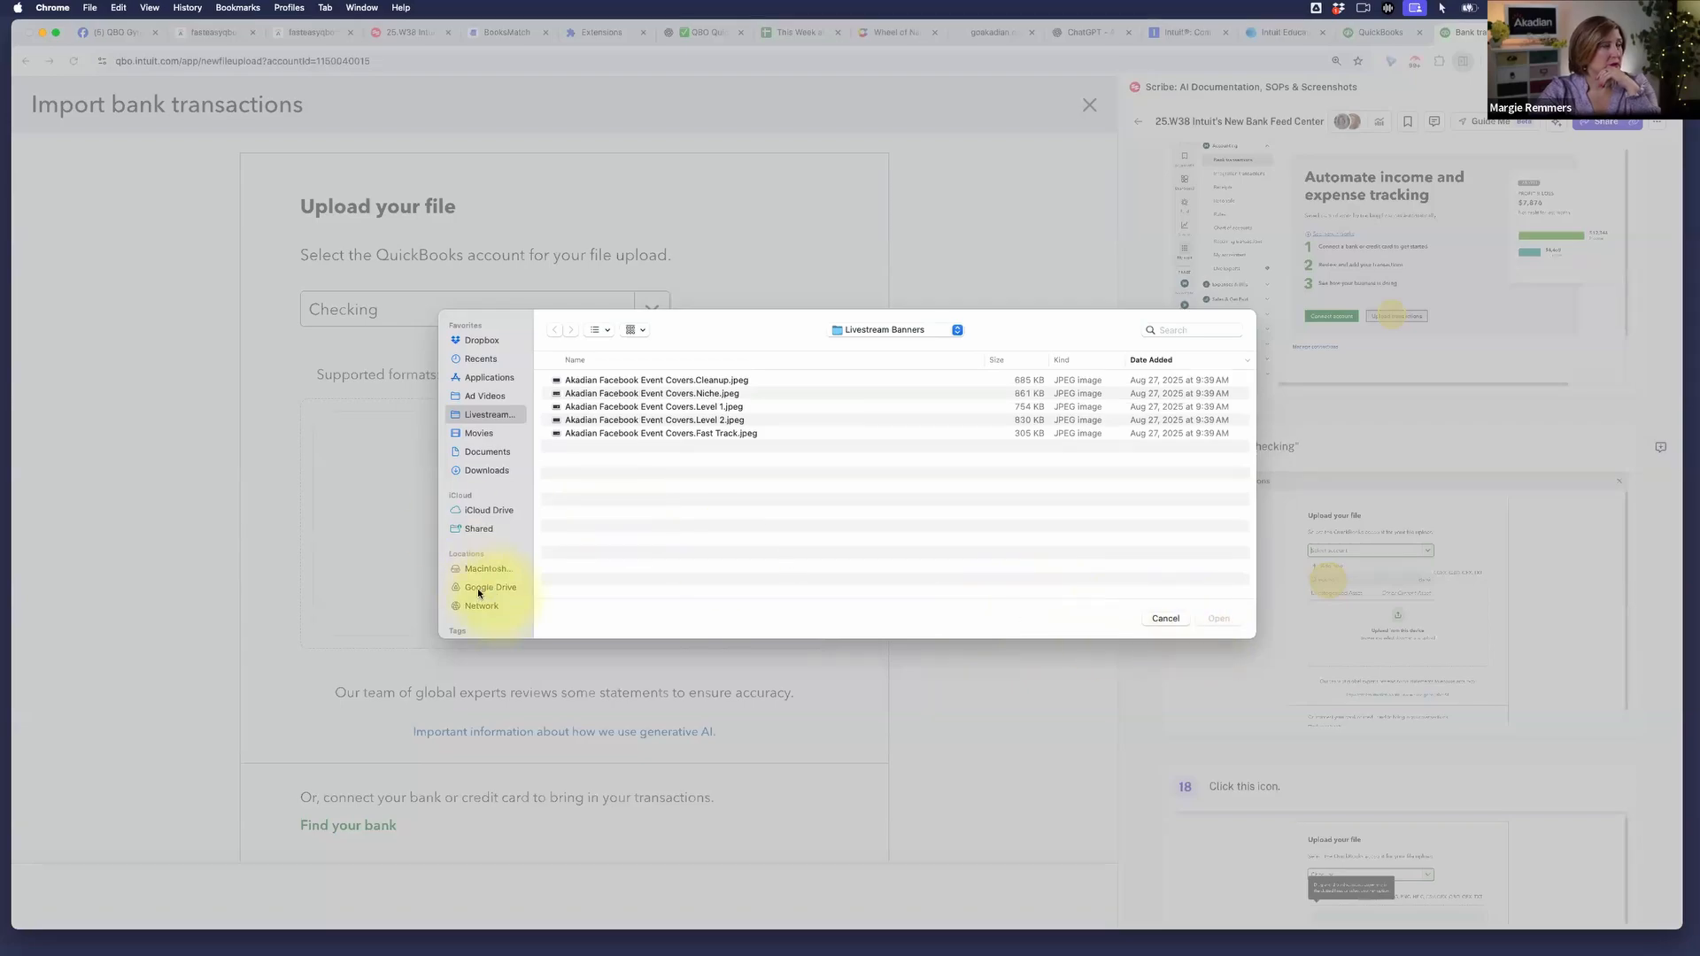
click(486, 472)
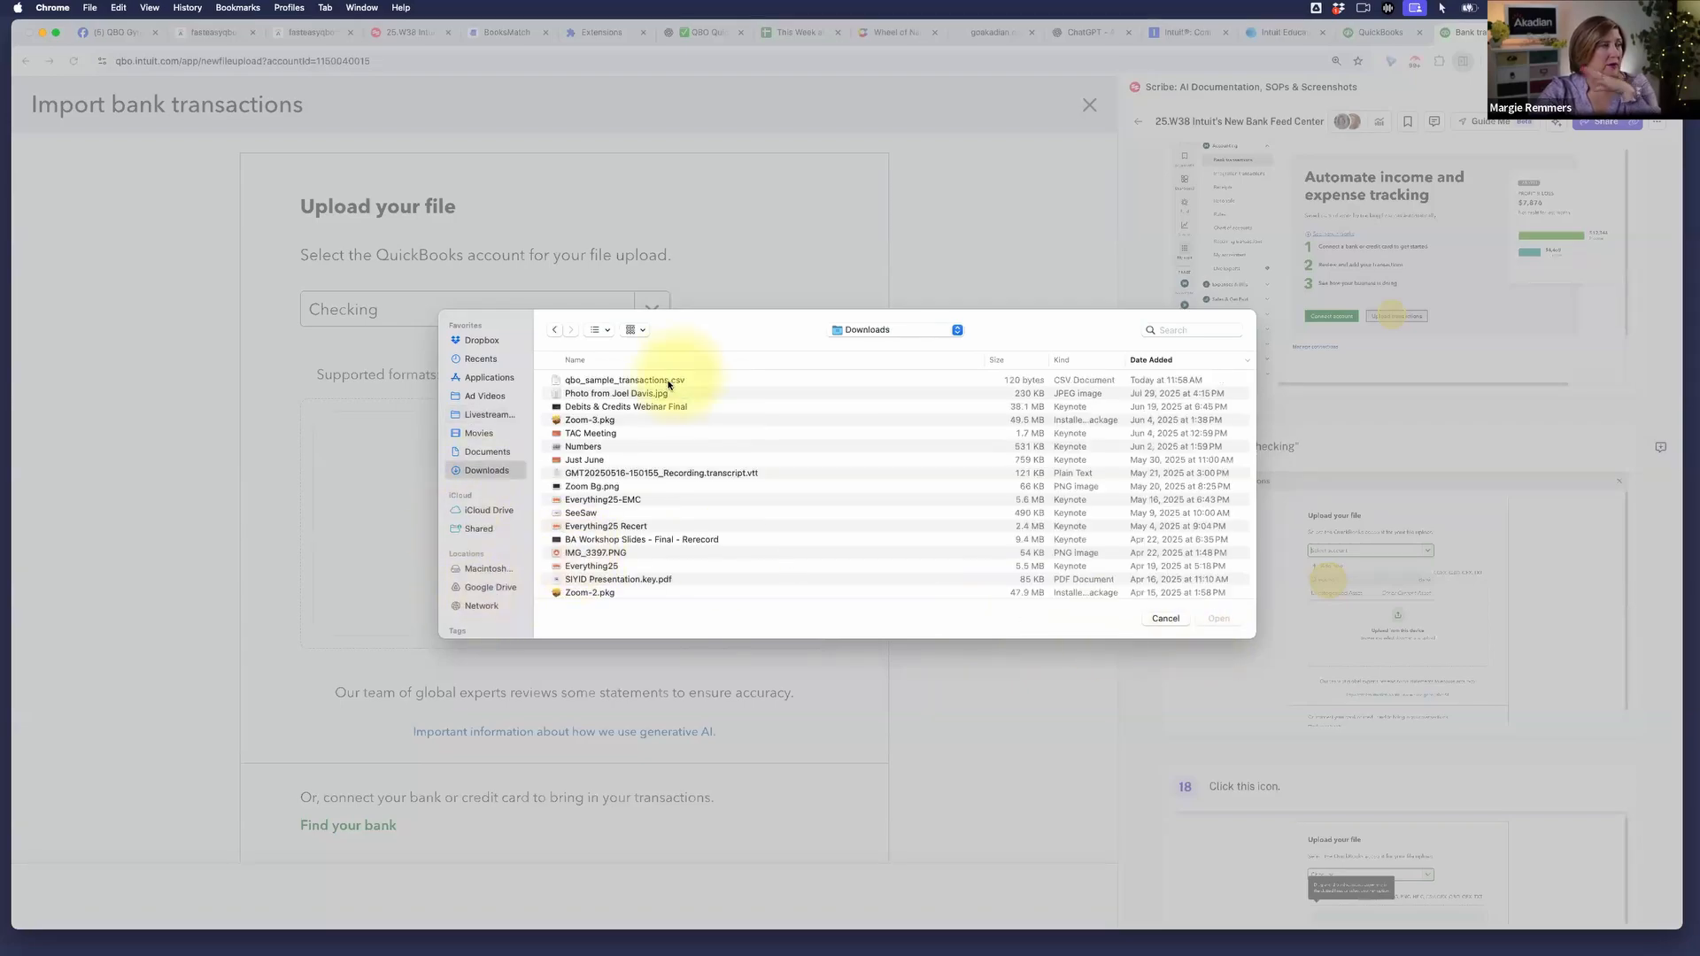
click(629, 384)
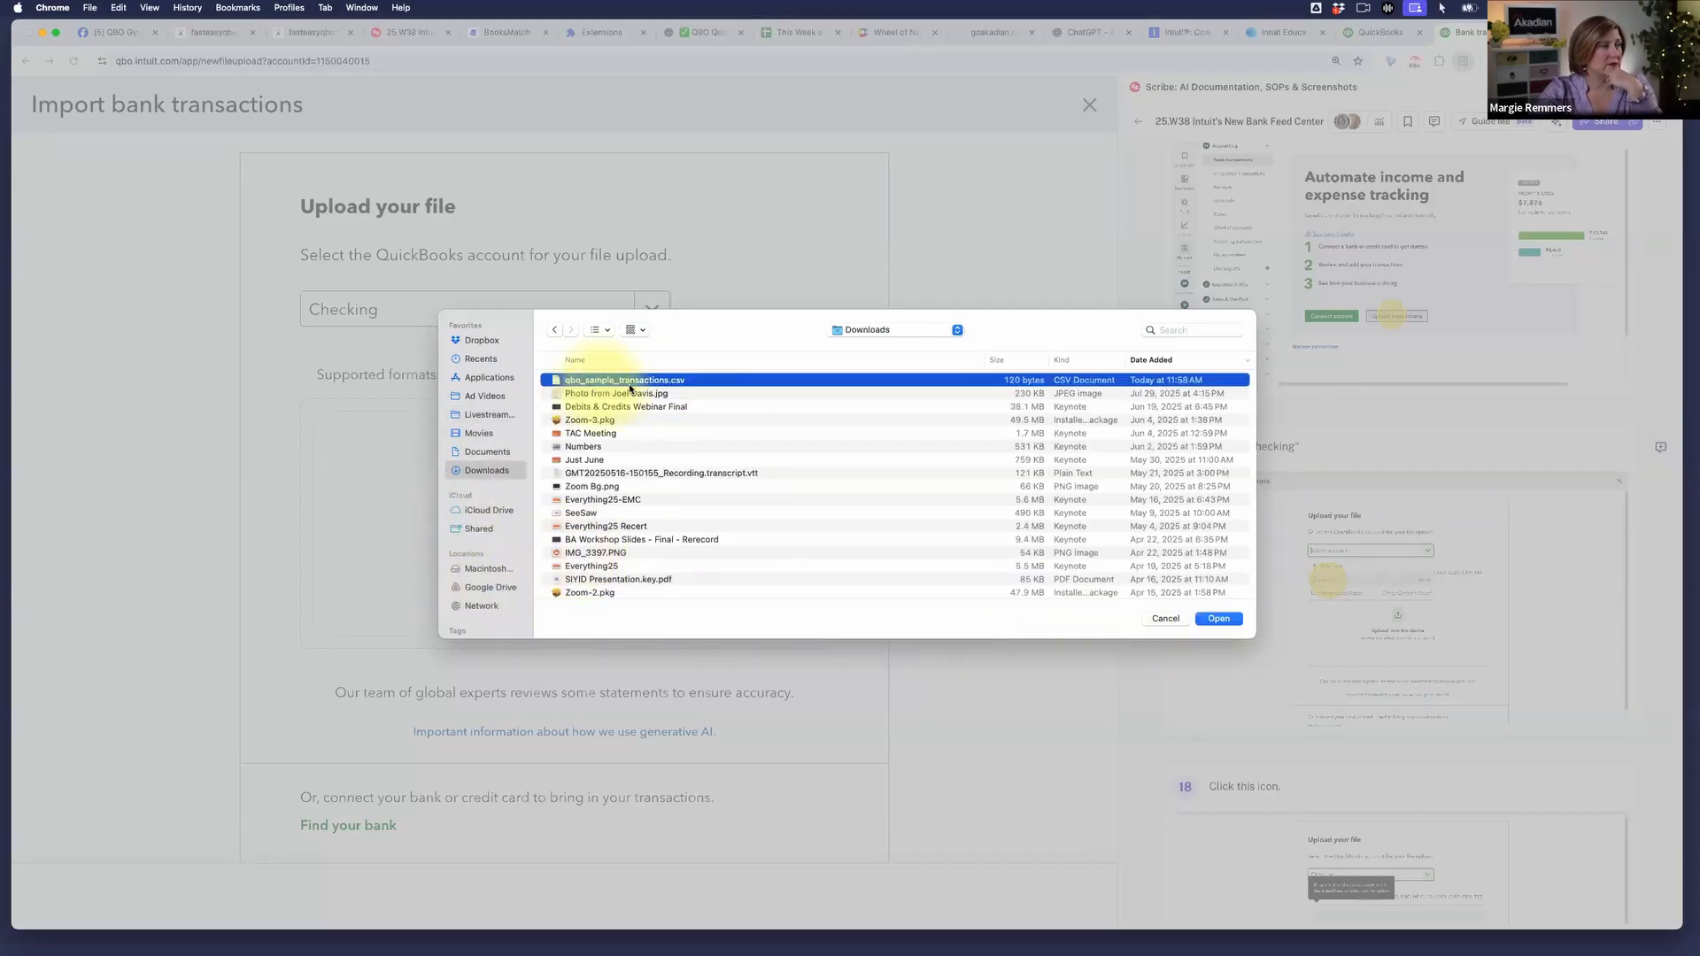
click(1218, 618)
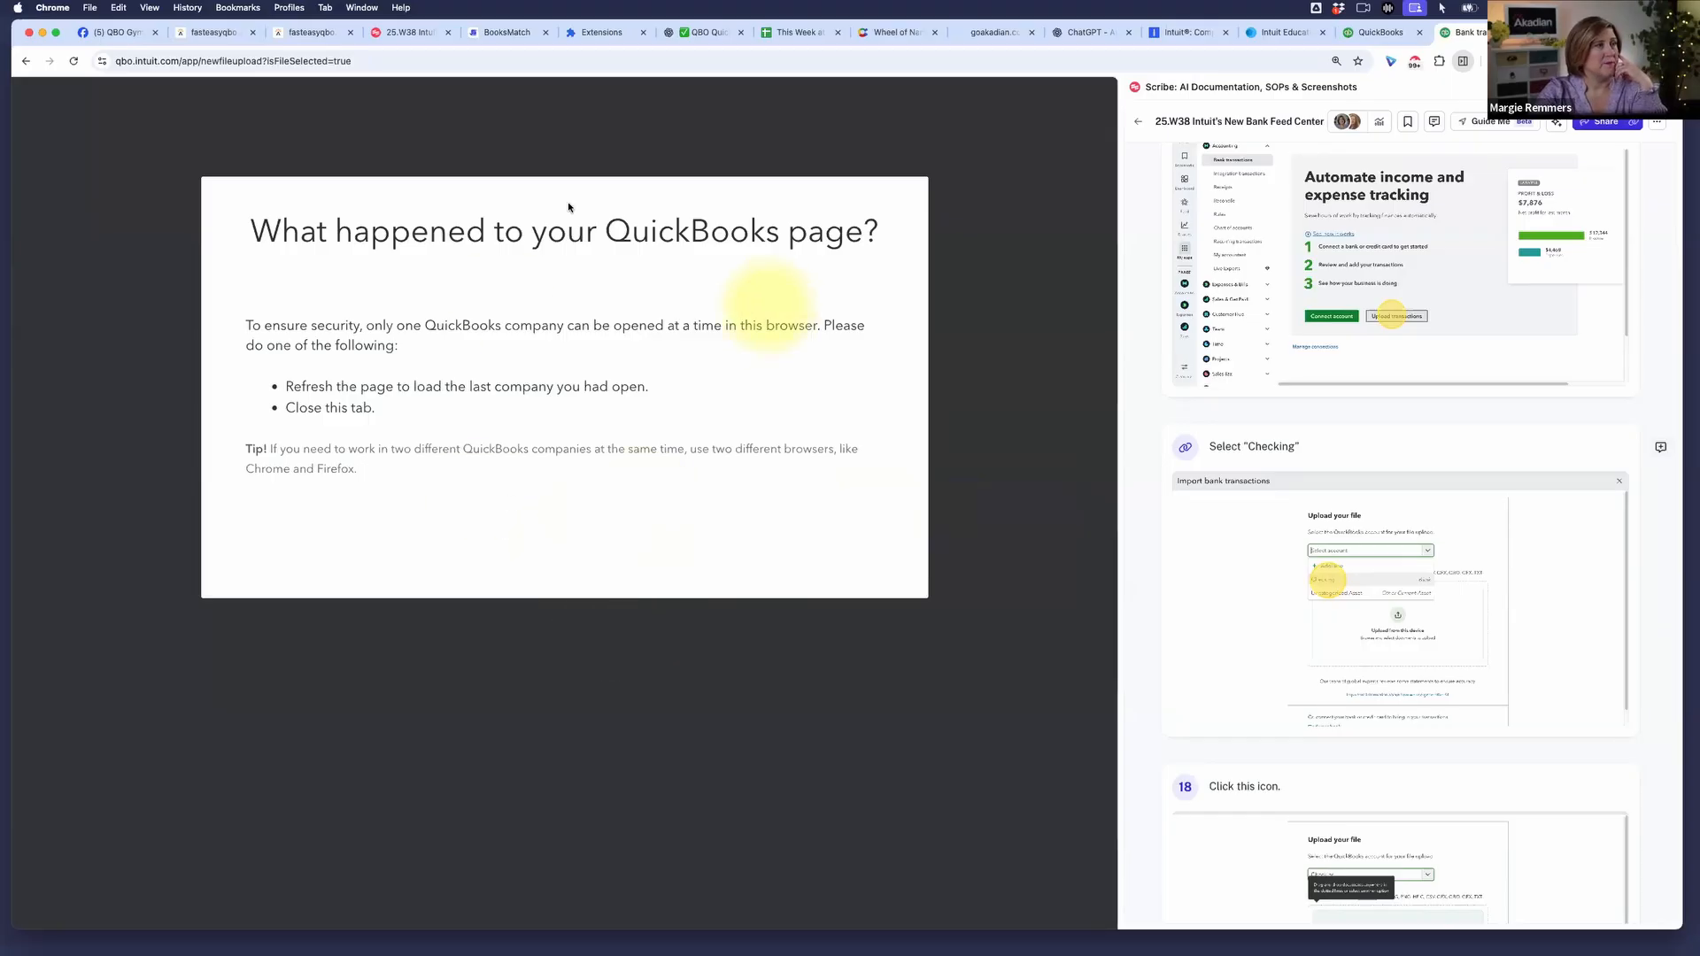
- Leave the bank transaction import, and sign out of QuickBooks and back in with the same user ID
click(73, 62)
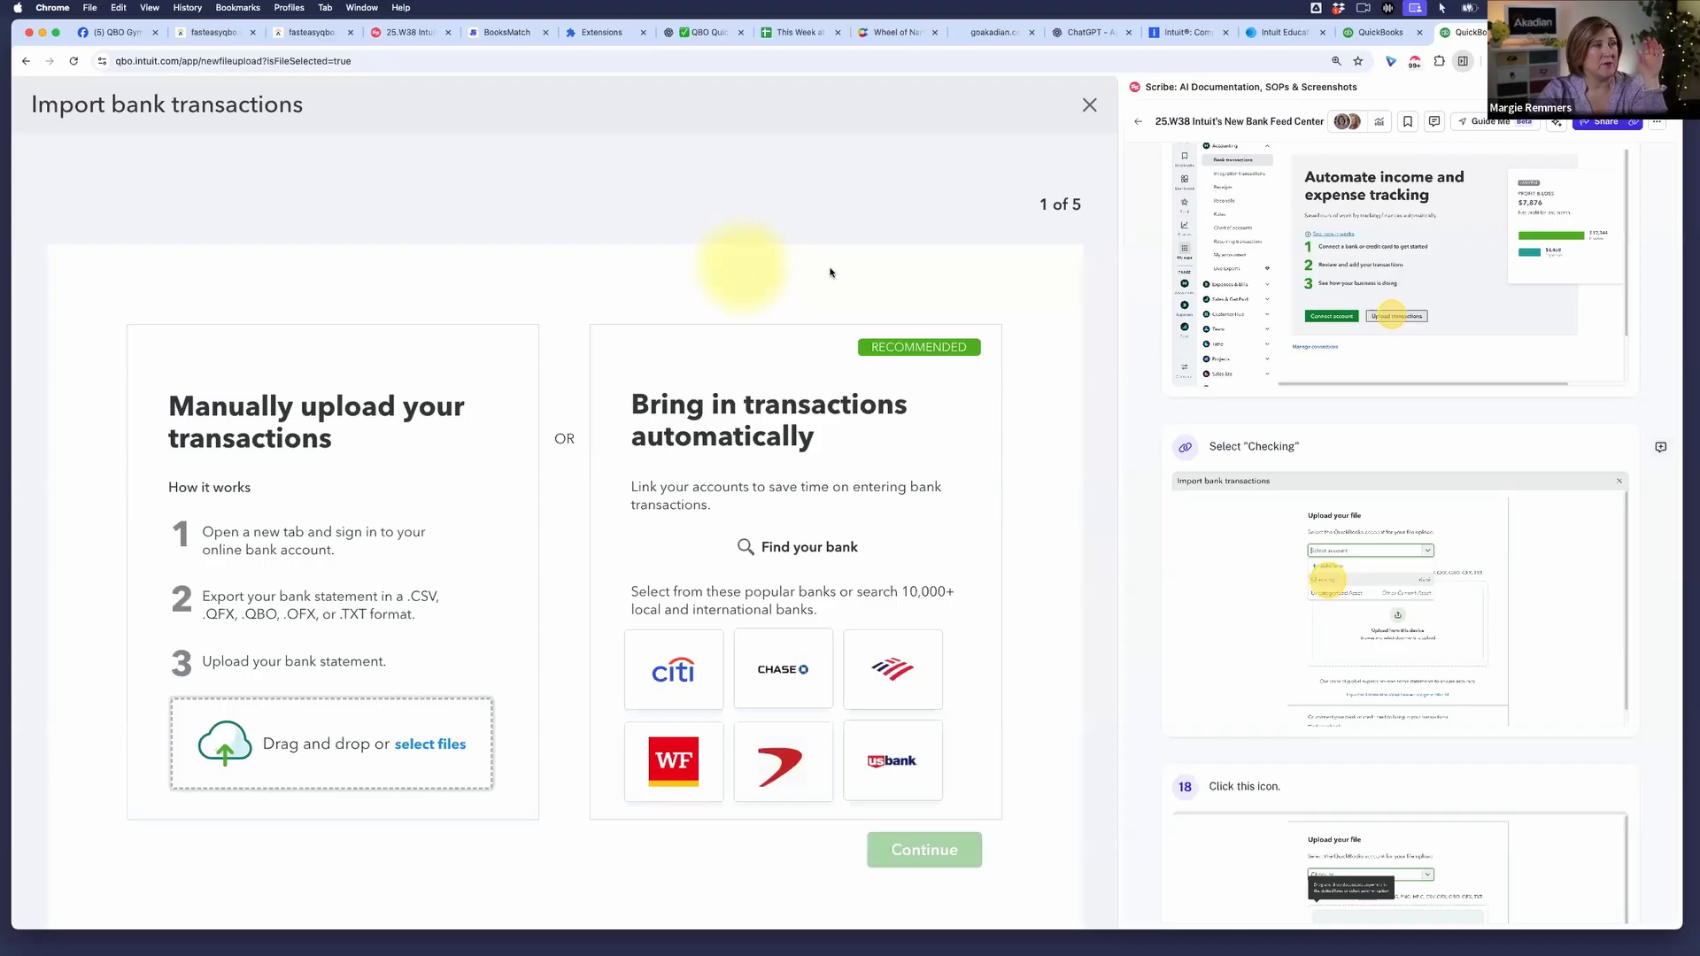
click(1090, 105)
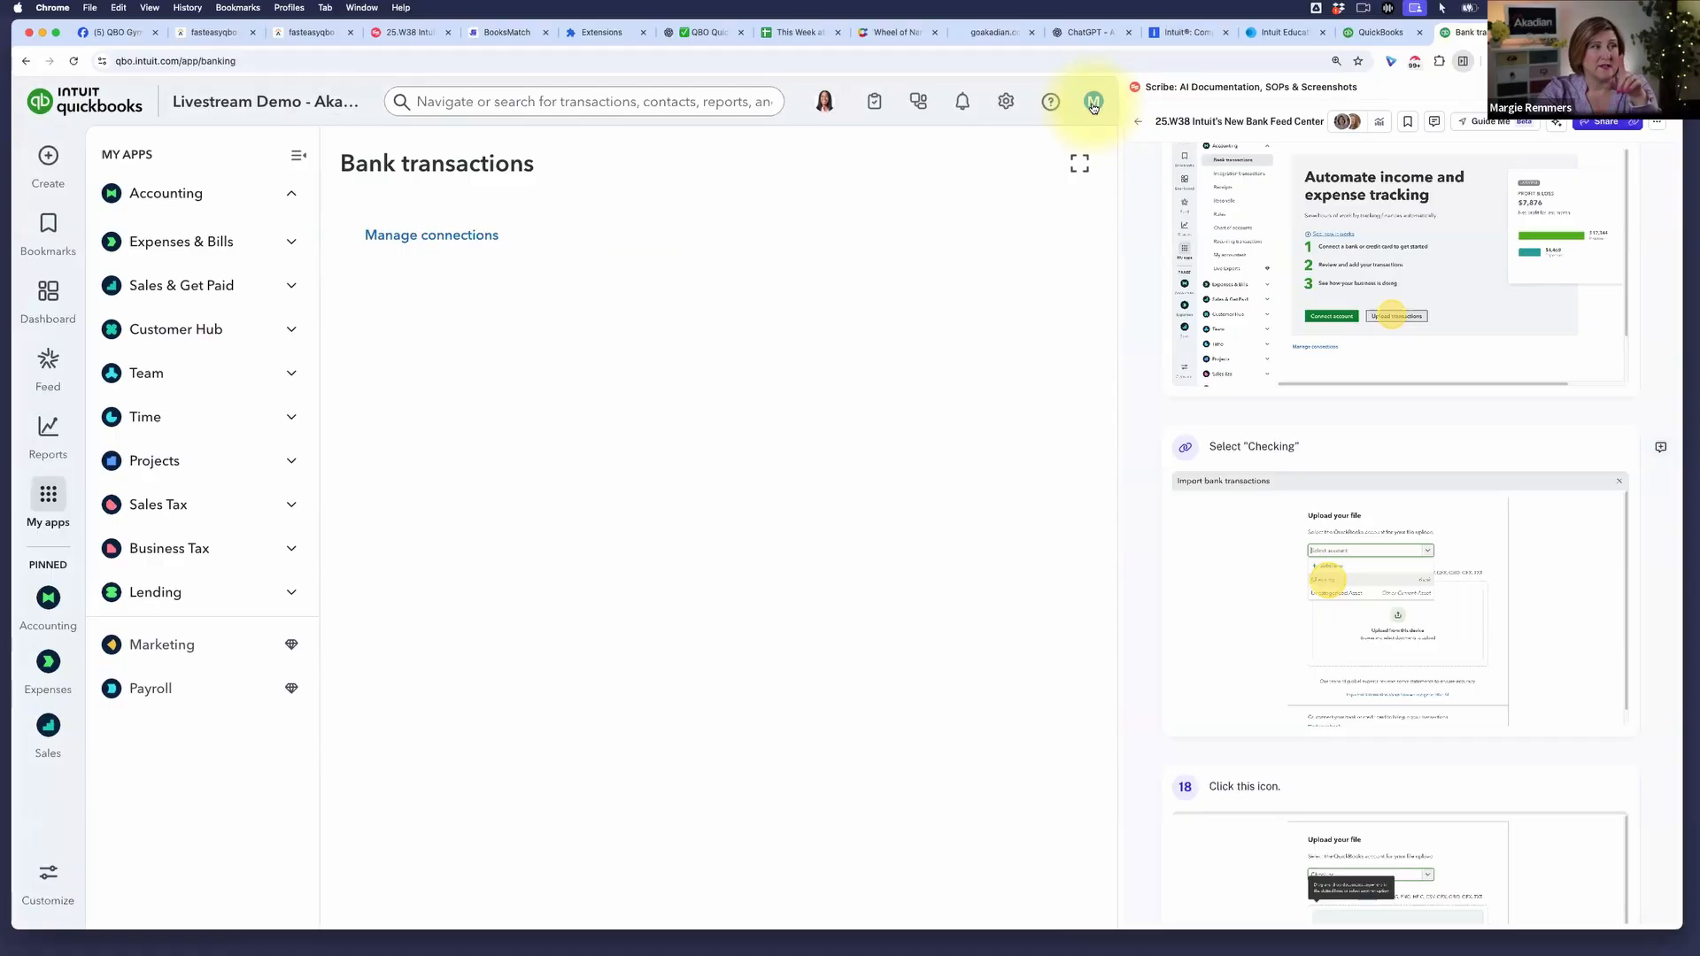
click(1094, 100)
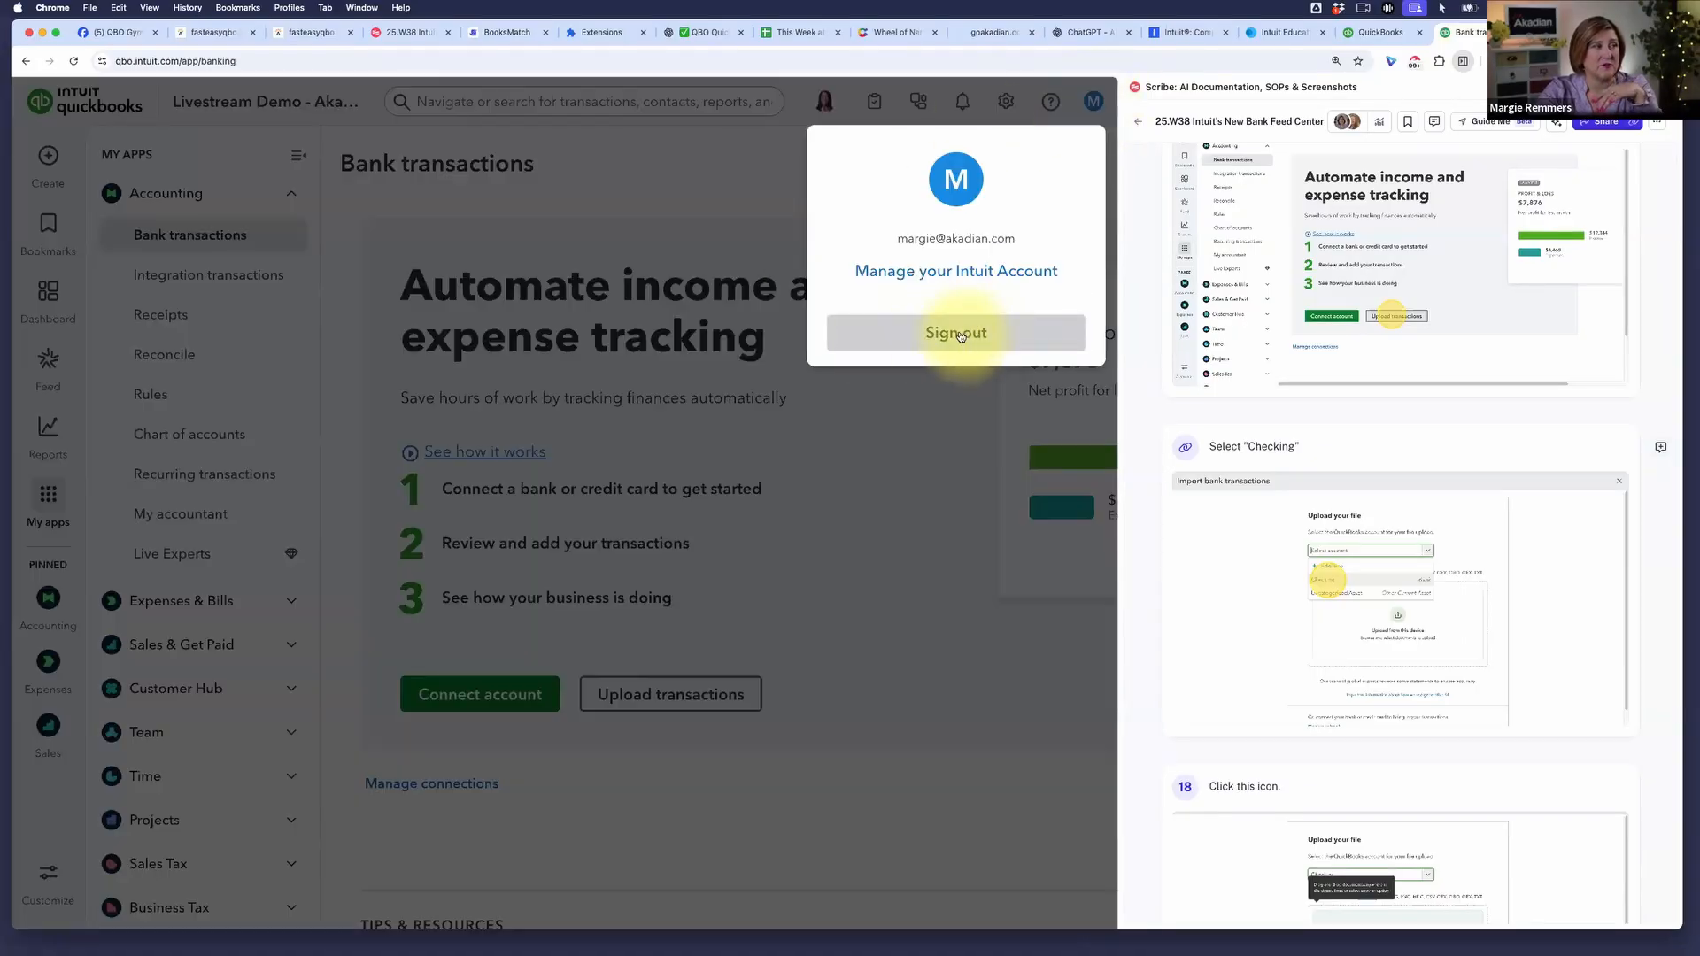
click(959, 333)
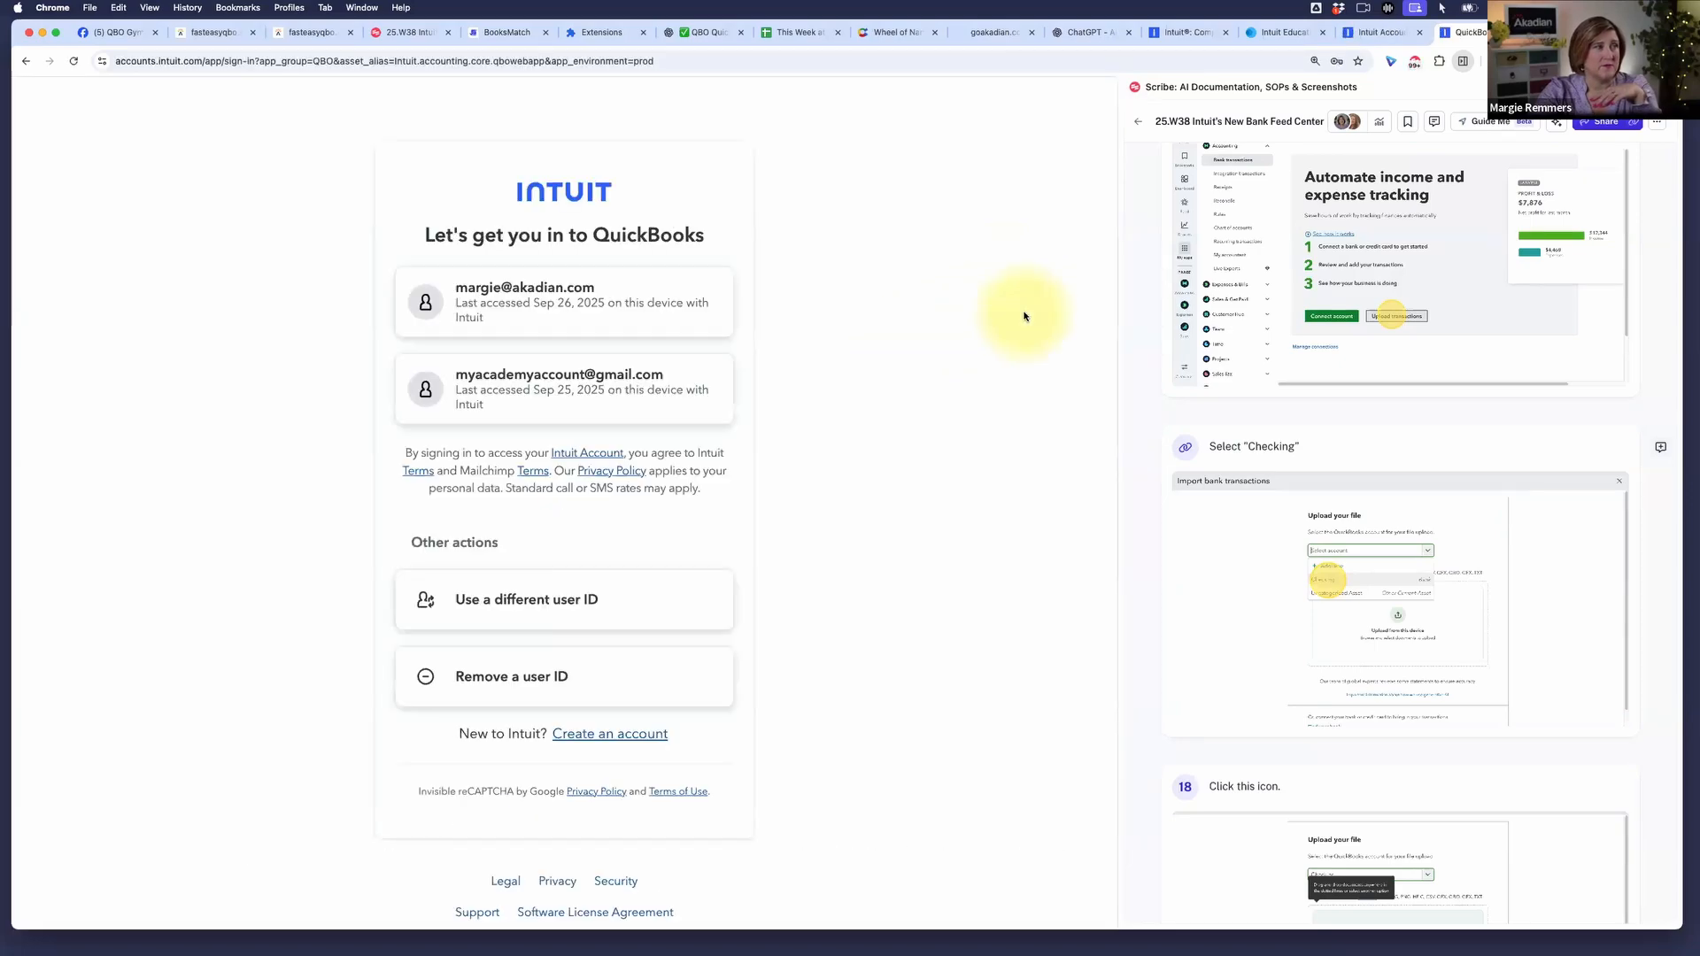
click(577, 325)
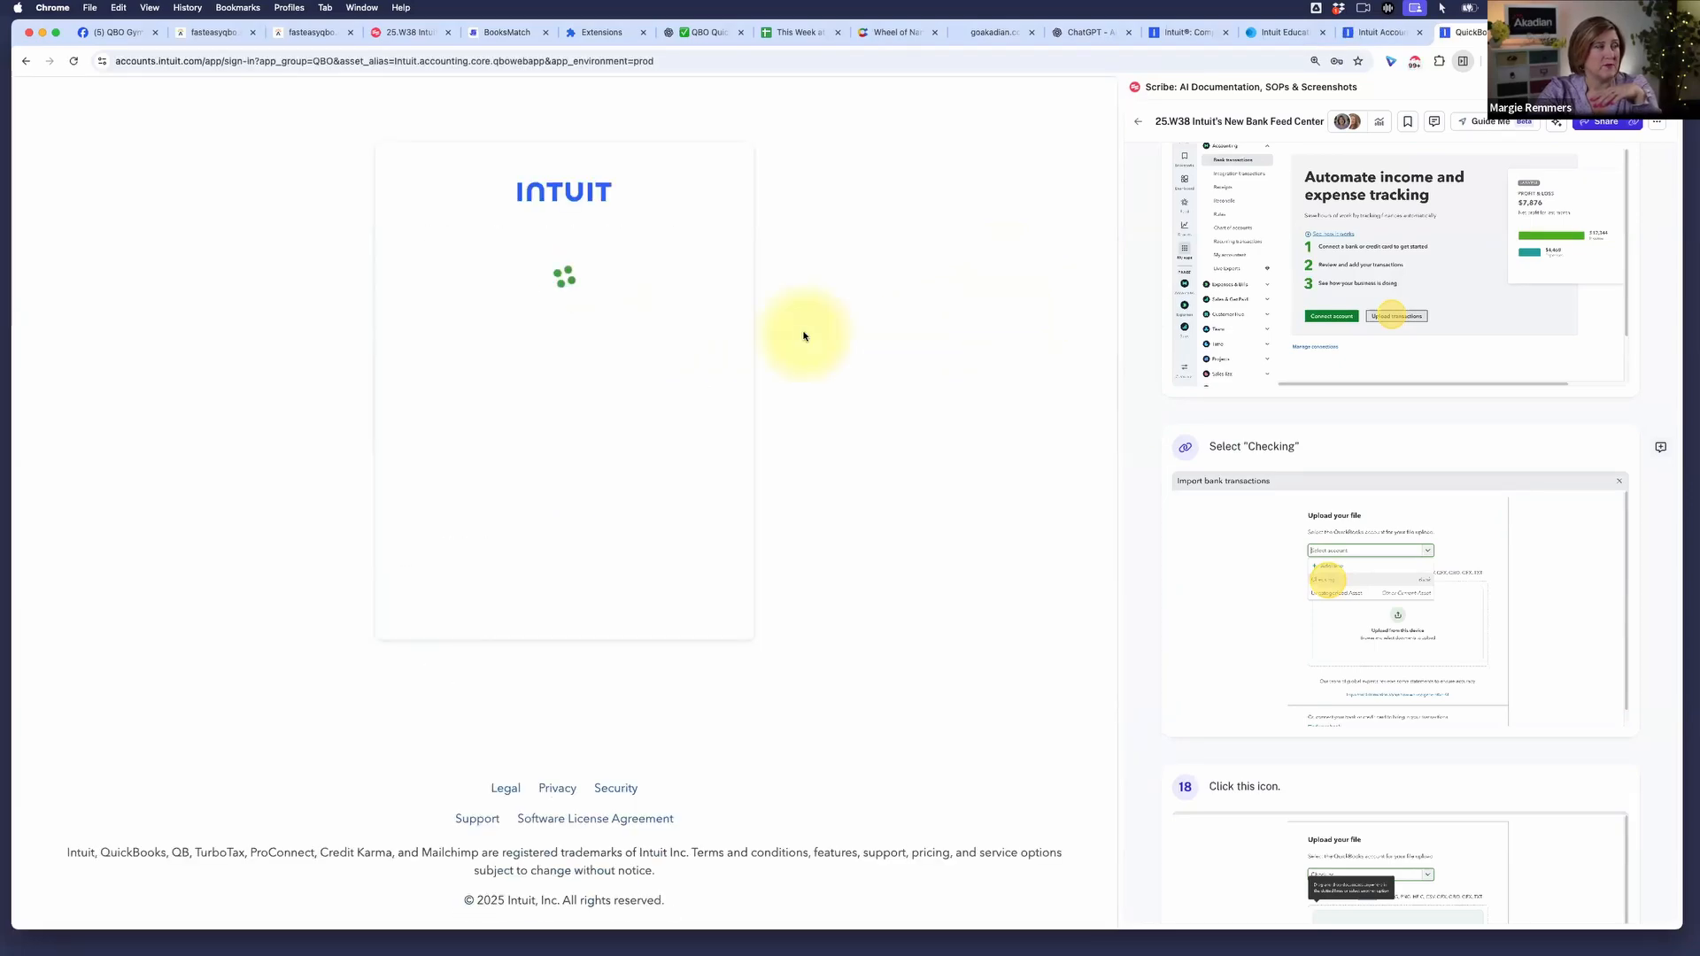
click(544, 346)
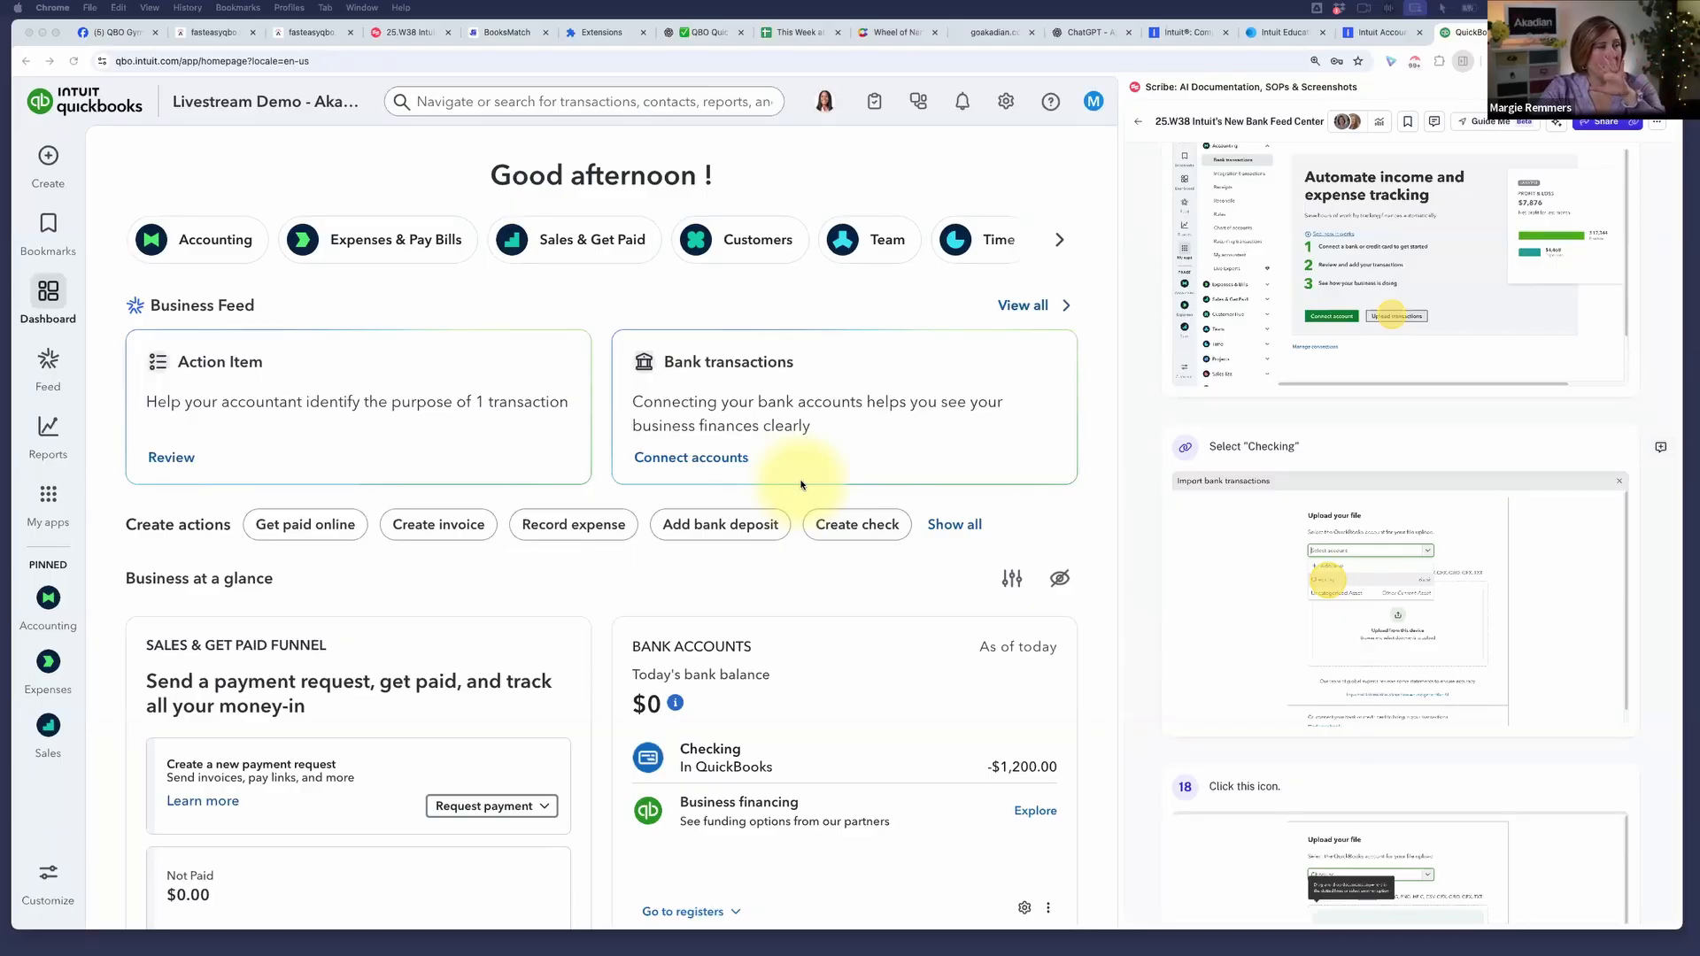
- Open the Import data tool and start an import of the Bank Data record type
click(1006, 103)
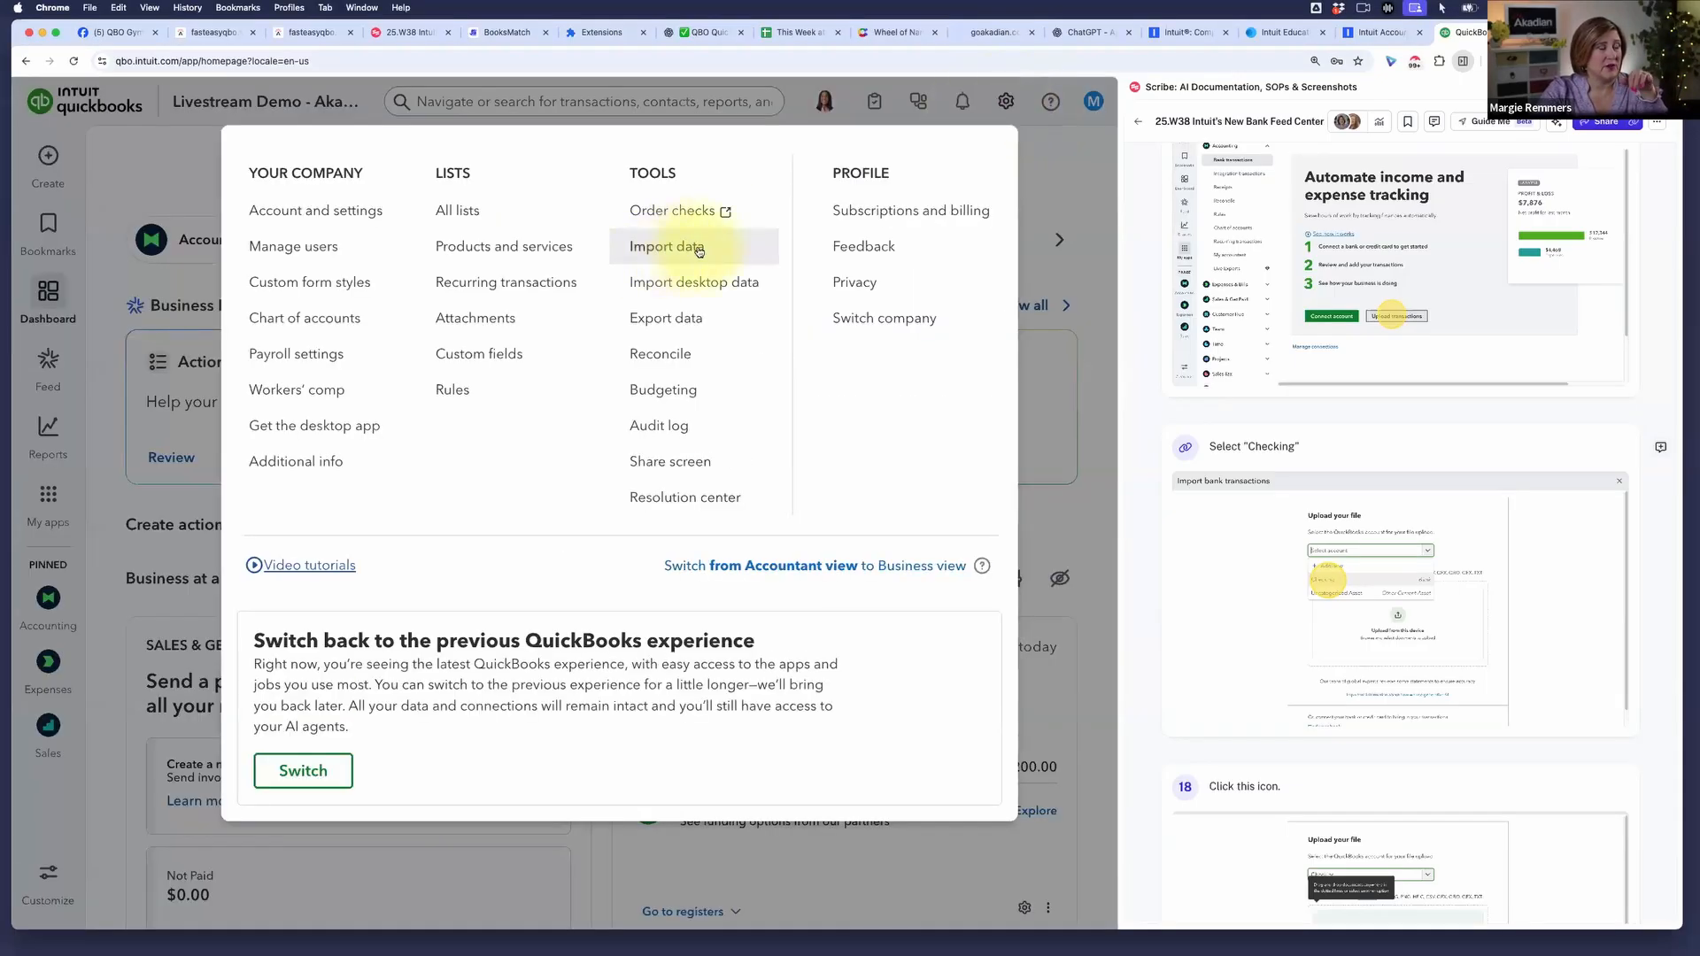
click(699, 247)
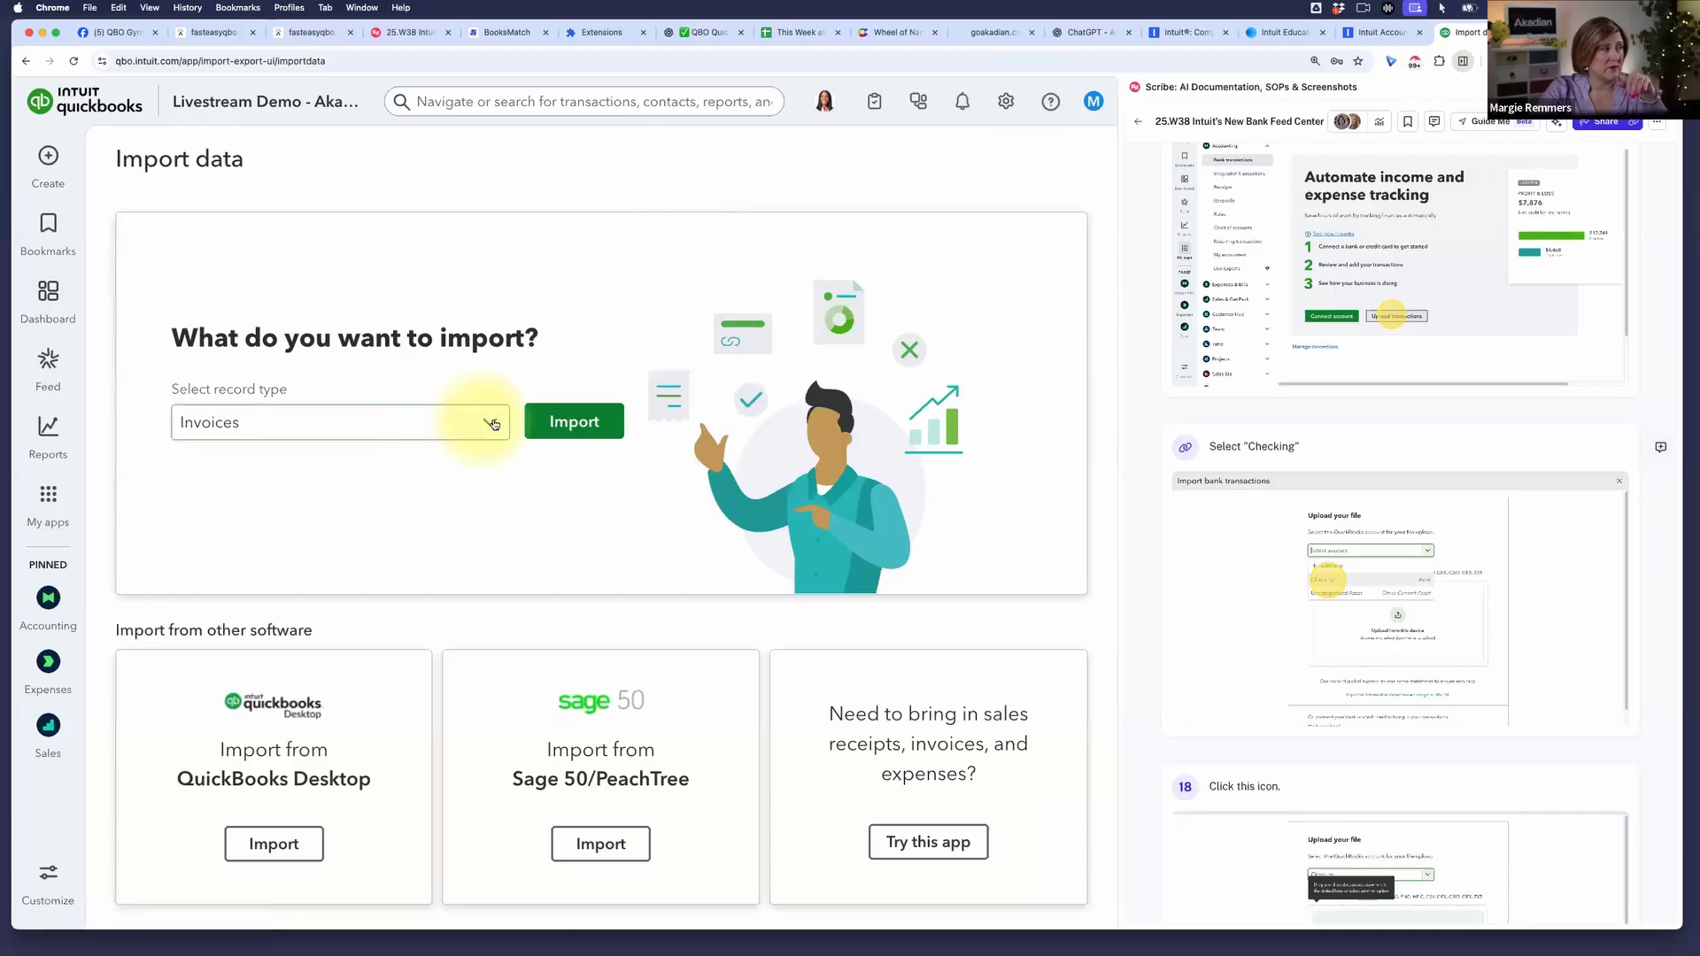
click(493, 425)
click(394, 469)
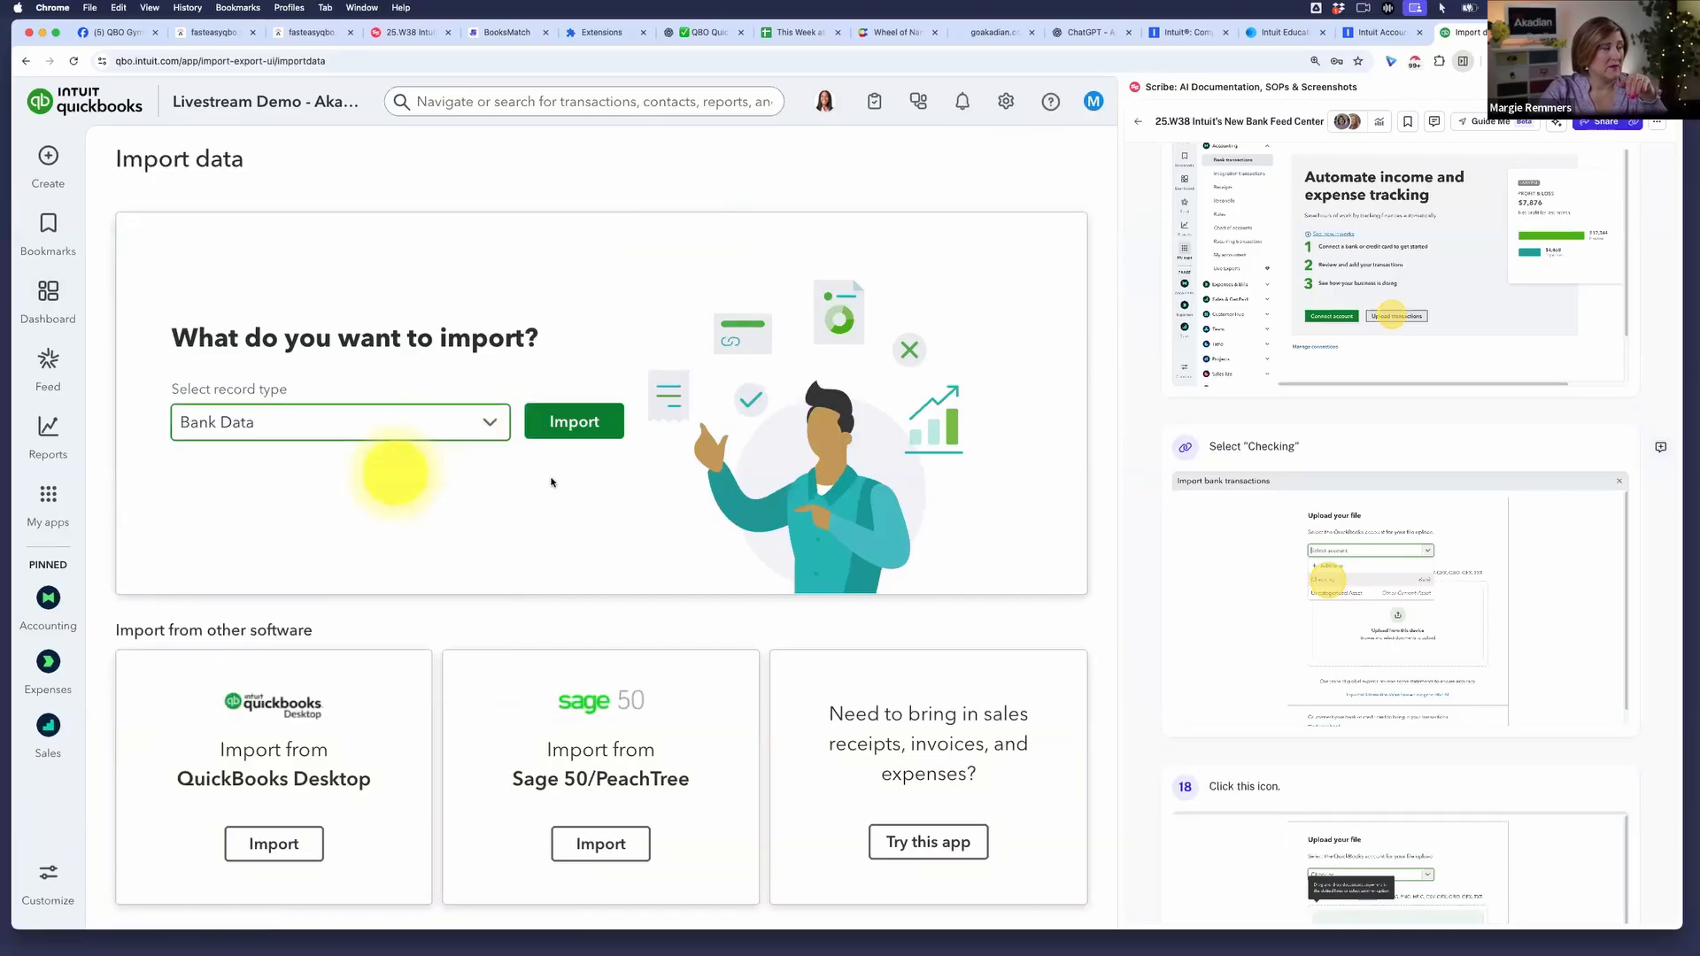
click(593, 423)
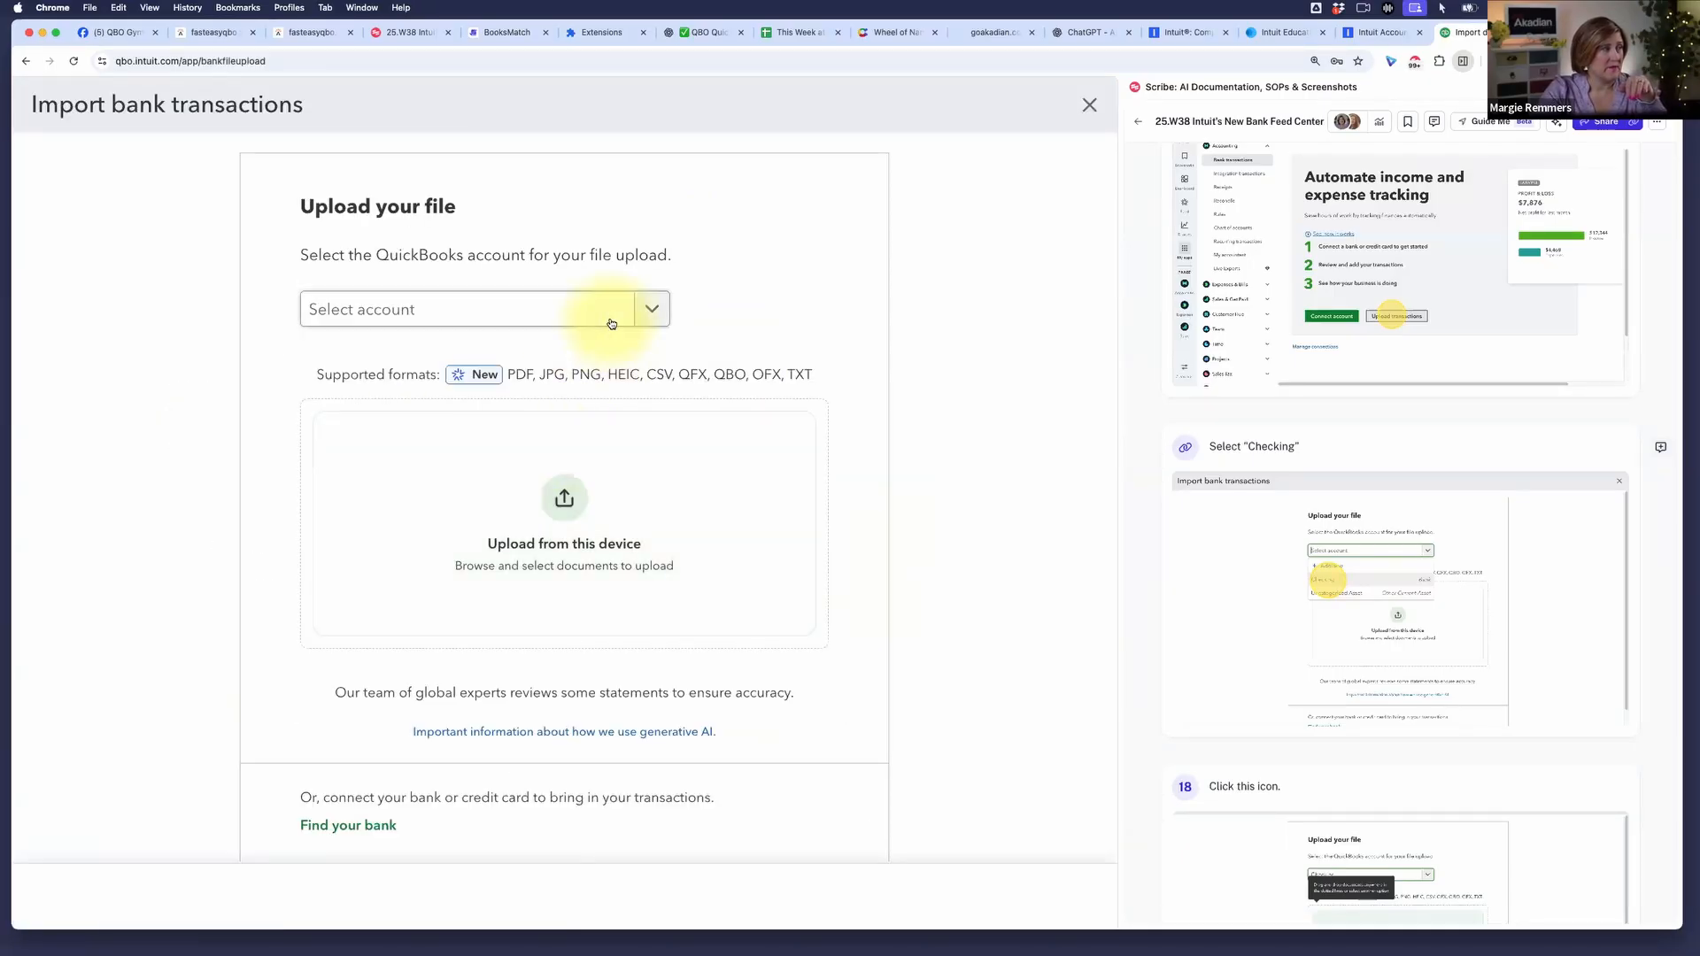
- Choose Checking as the account for the file upload and submit qbo_sample_transactions.csv from Downloads
click(611, 324)
click(367, 400)
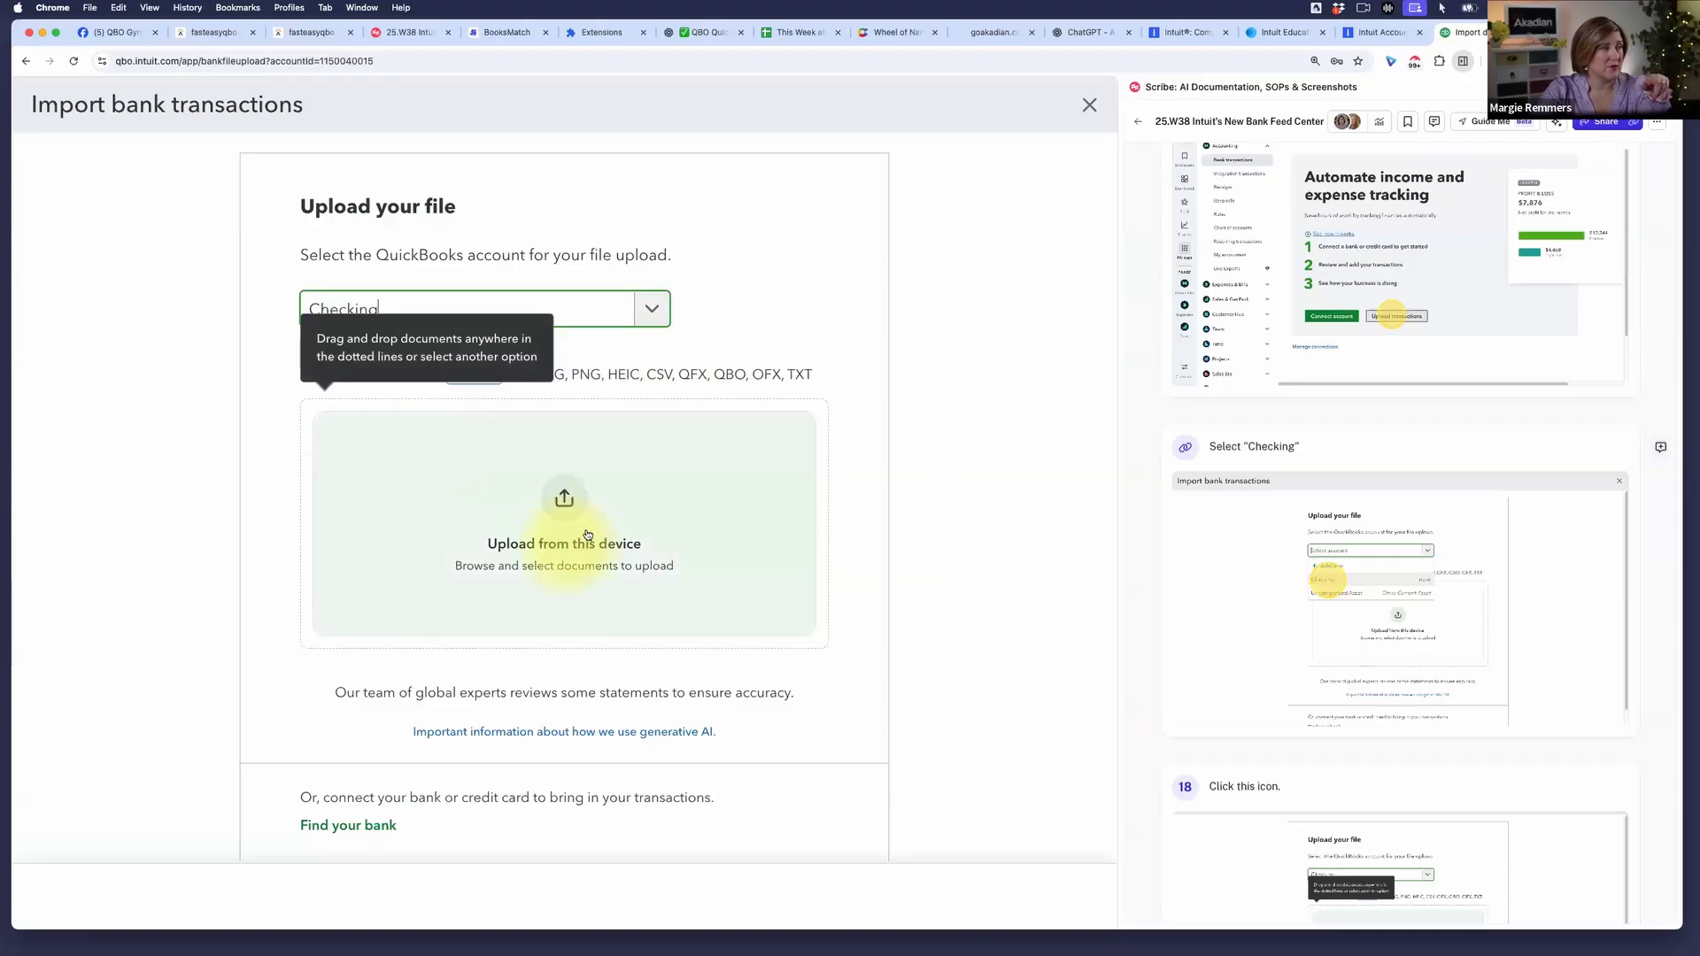
click(562, 498)
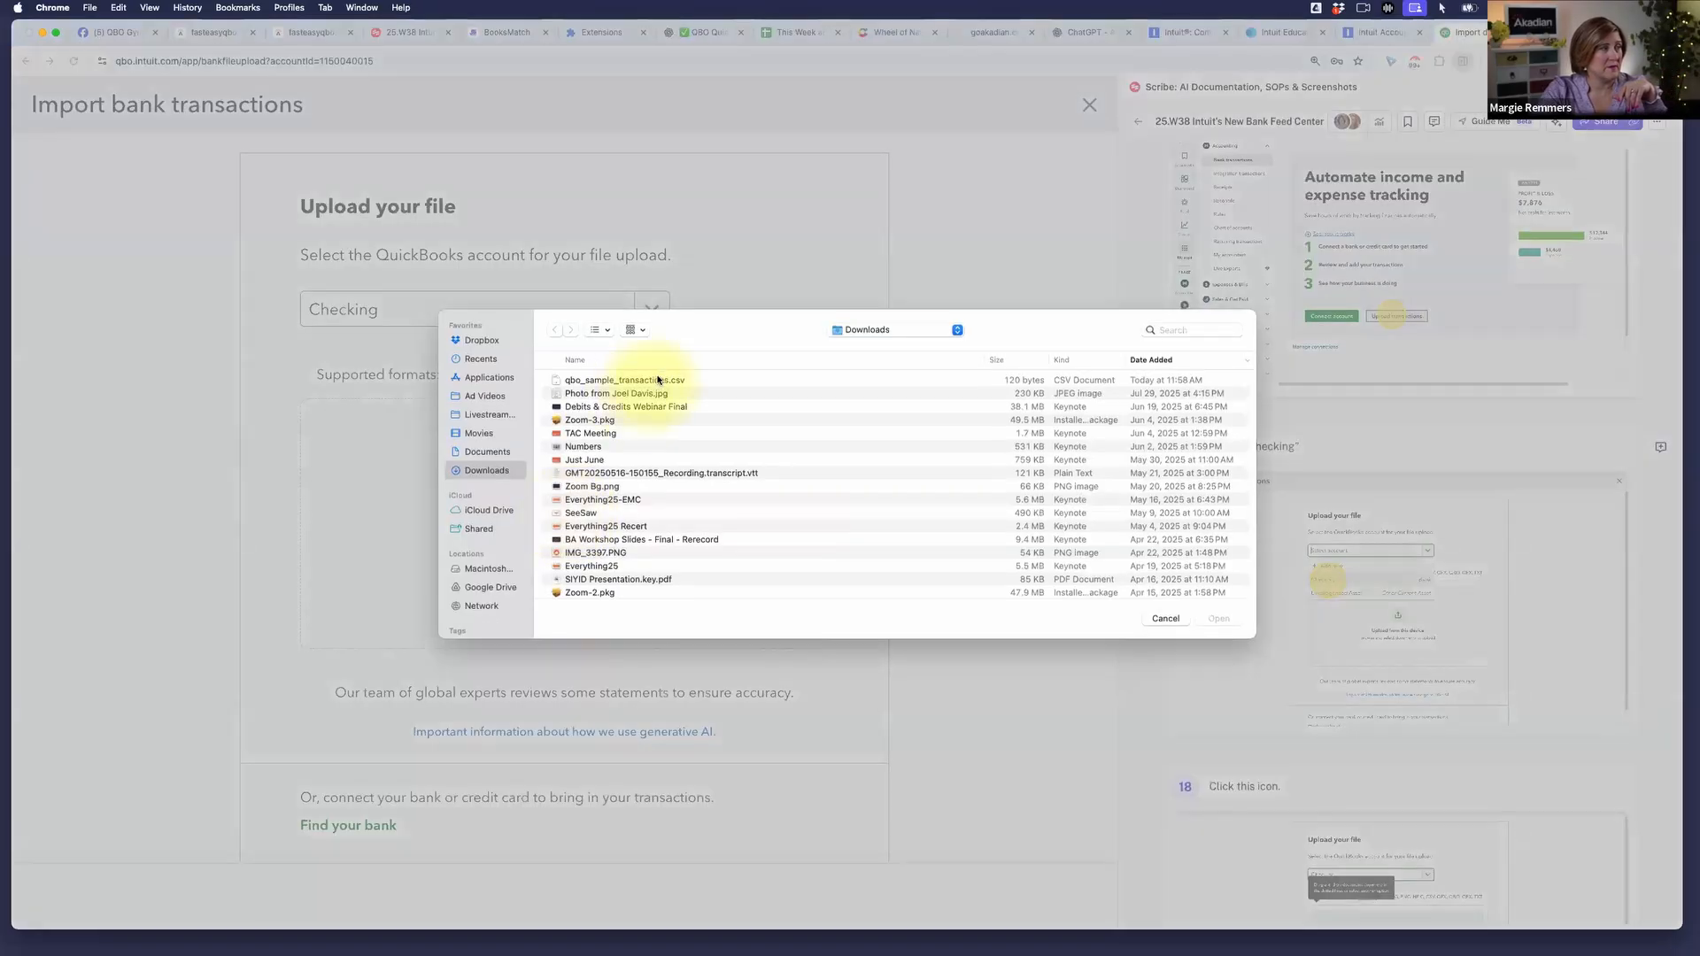
click(658, 380)
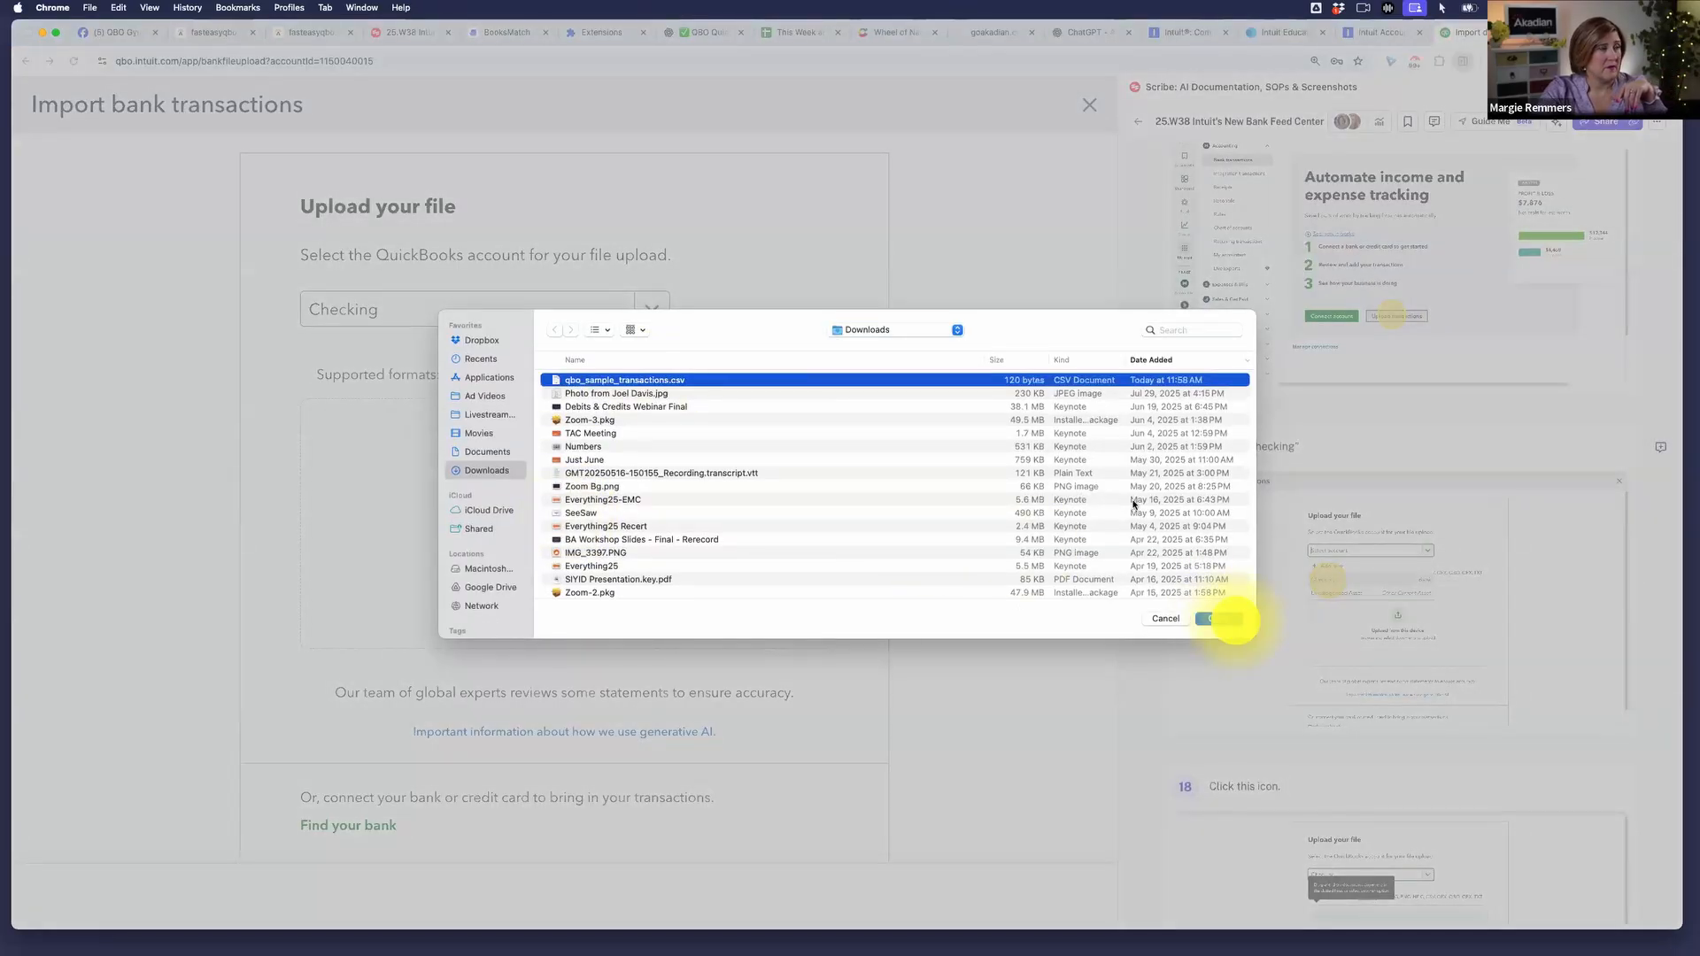
click(1224, 619)
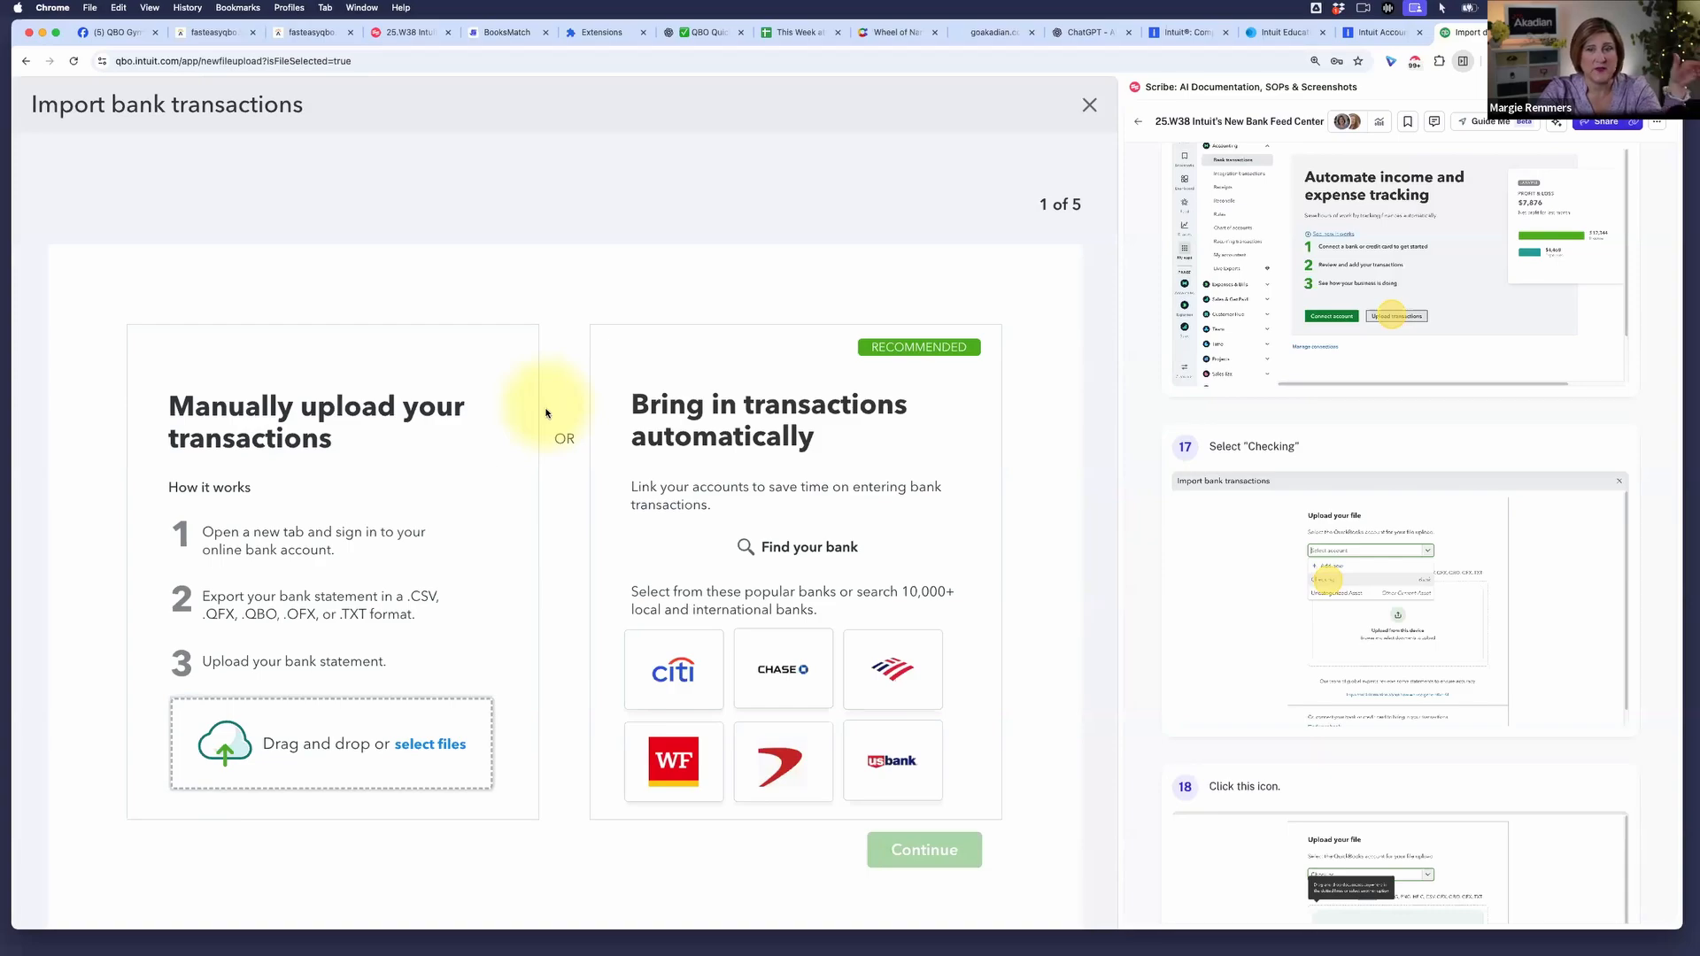
- Select qbo_sample_transactions.csv again for the manual transaction upload and continue to the account selection
click(429, 749)
click(636, 382)
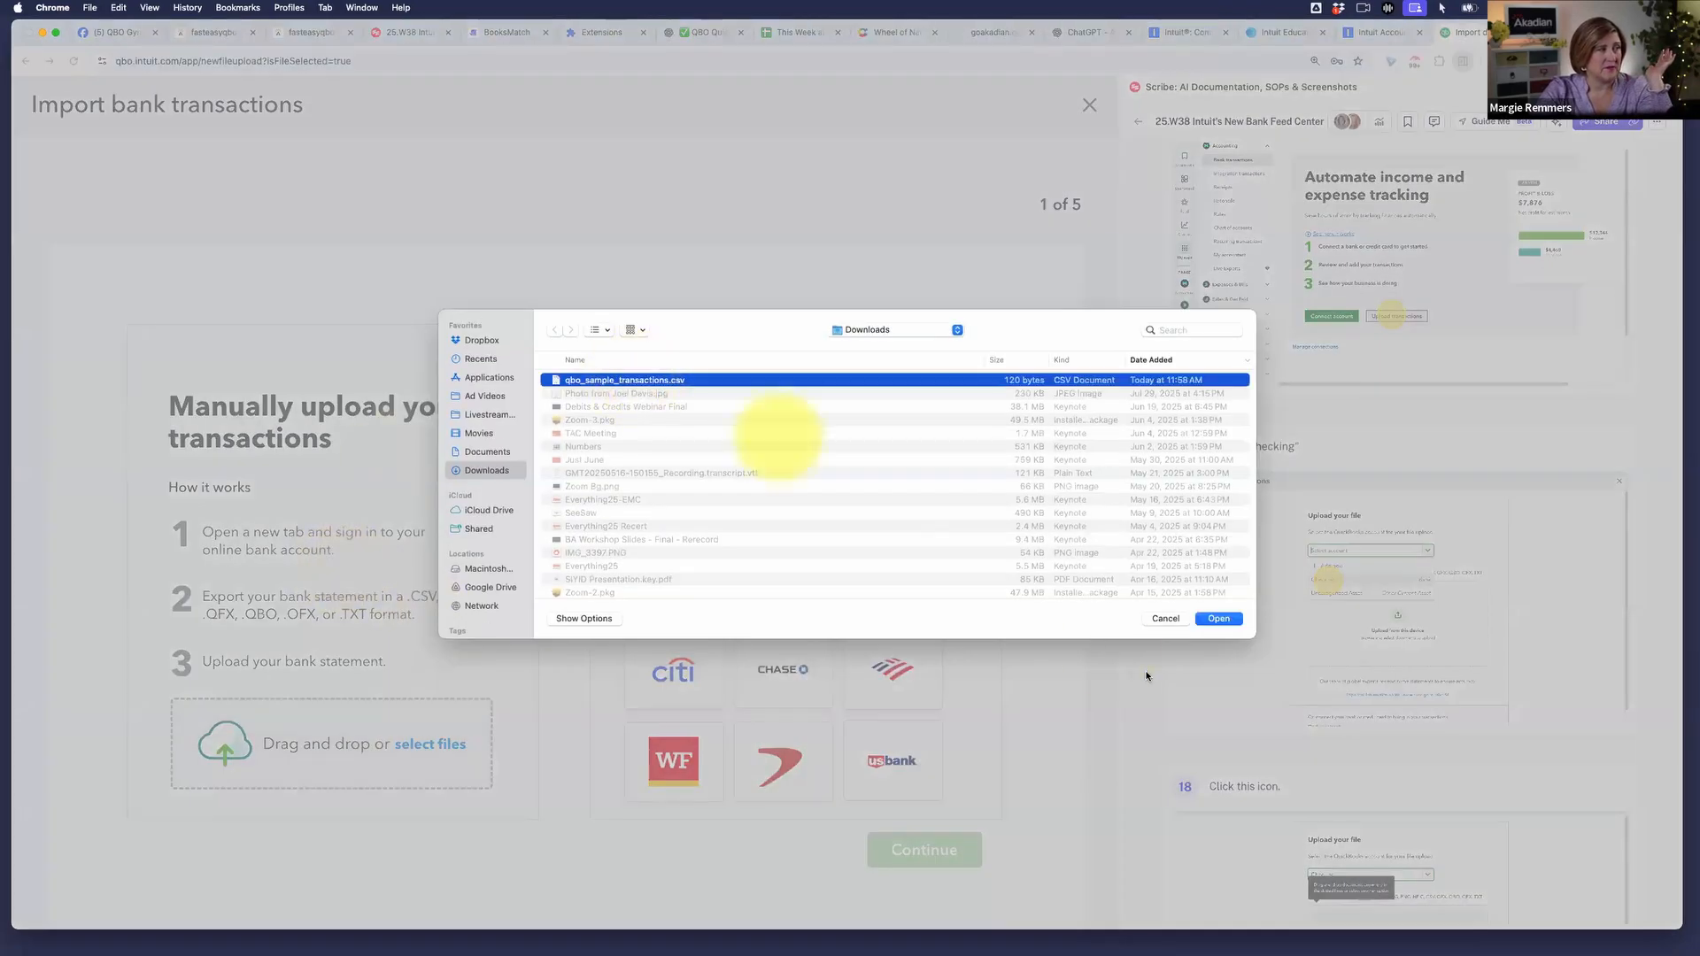
click(1218, 619)
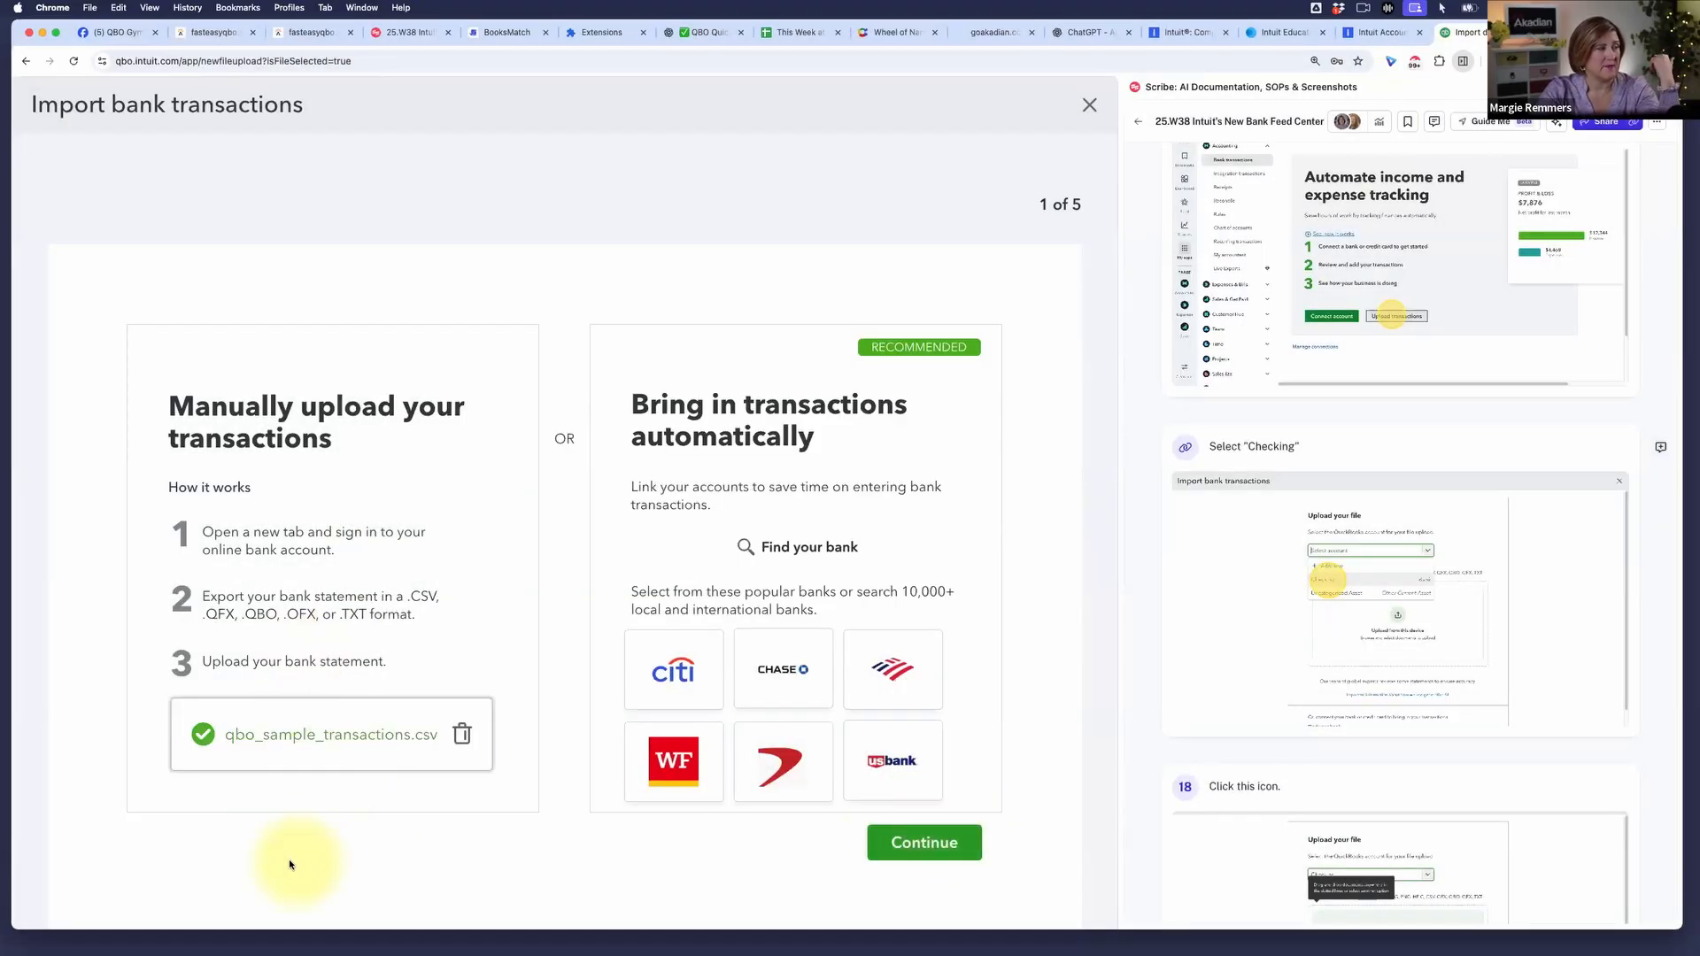
click(915, 844)
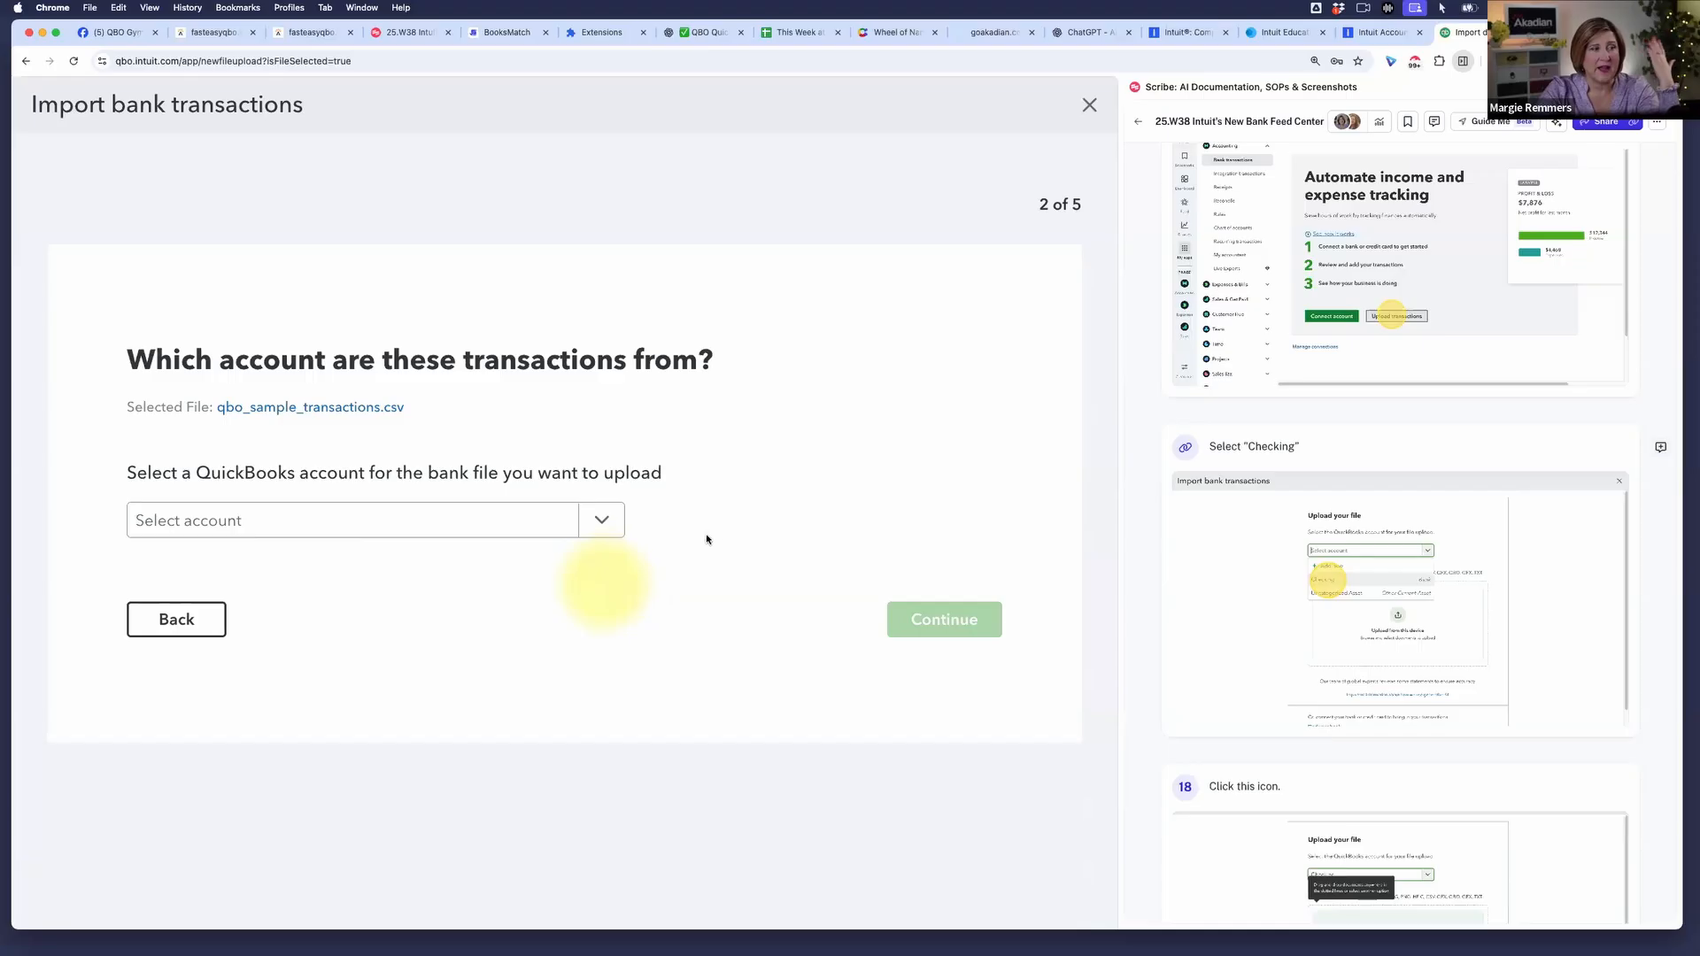
- Set Checking as the QuickBooks account for the selected bank file and continue to the file setup
click(601, 520)
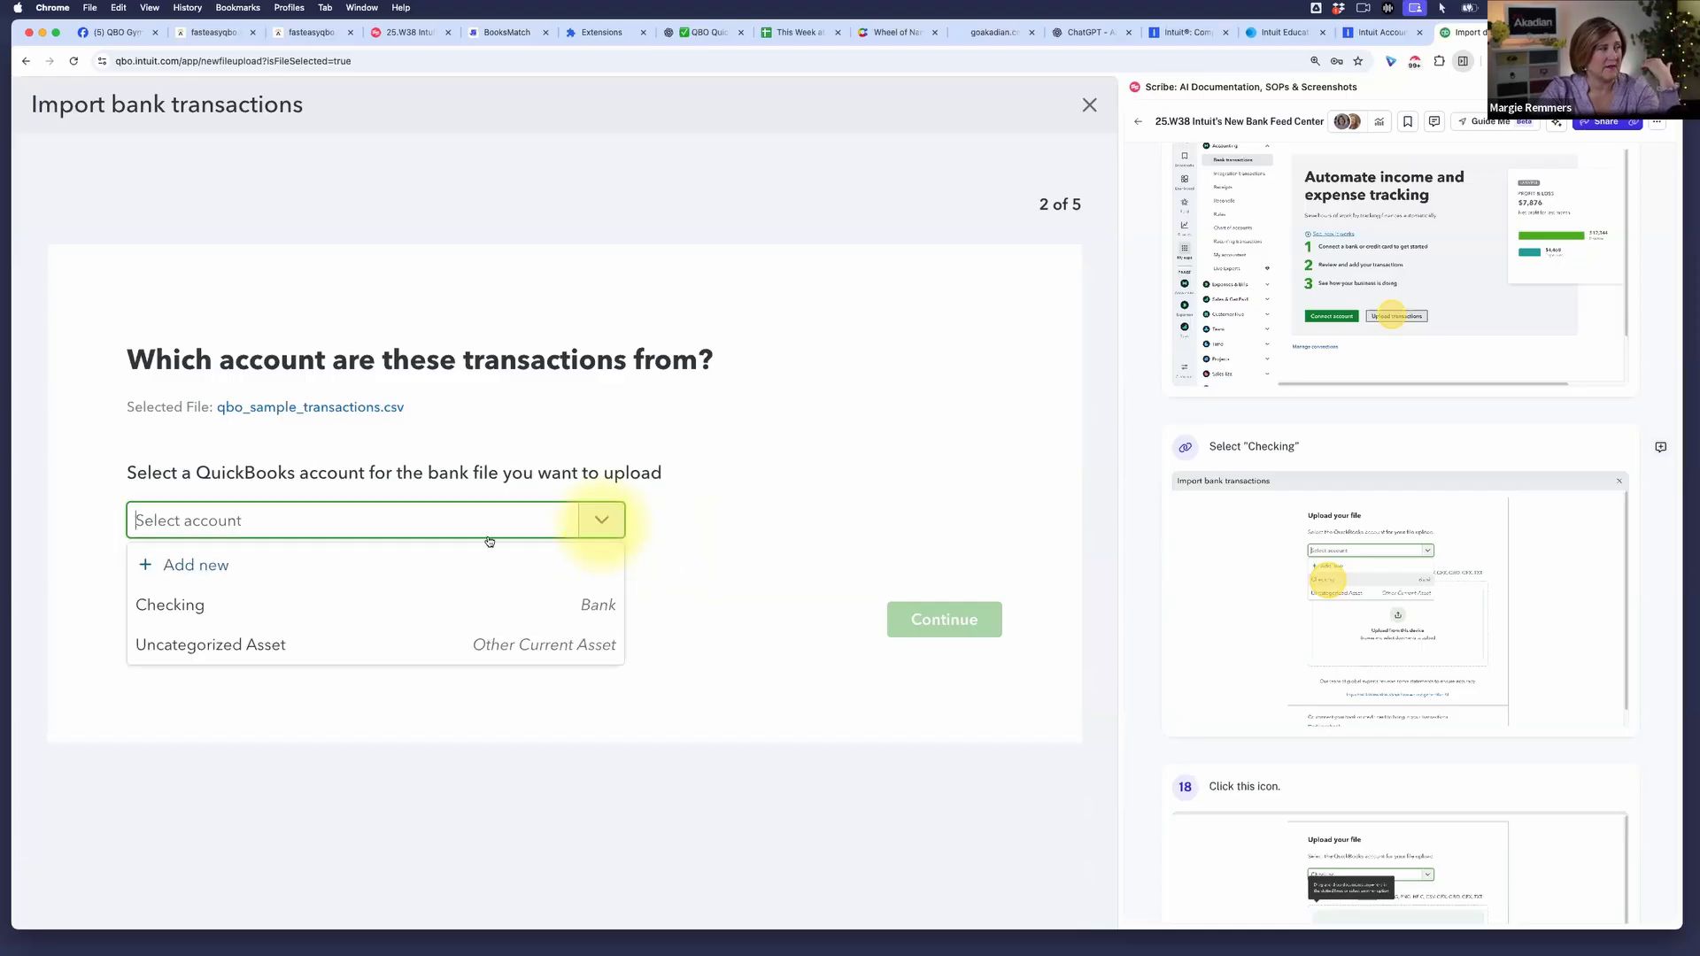
click(235, 605)
click(938, 632)
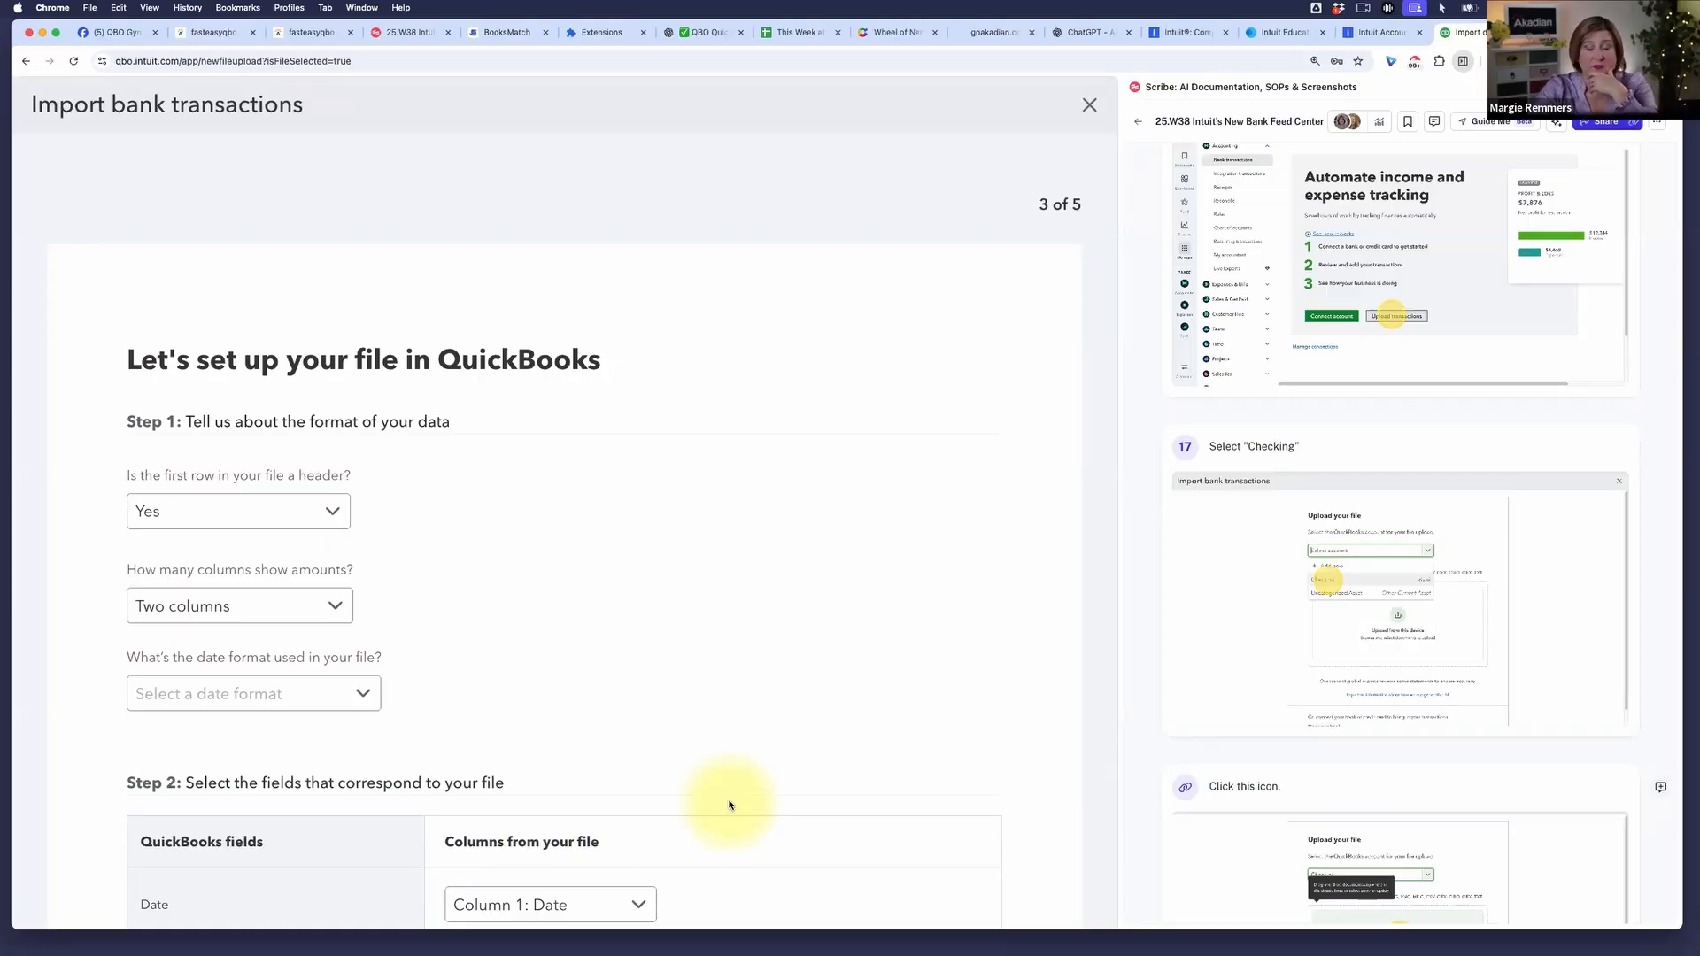
- Set the date format of the bank file to MM/dd/yyyy and continue to the transaction verification
scroll(813, 817, down, 5)
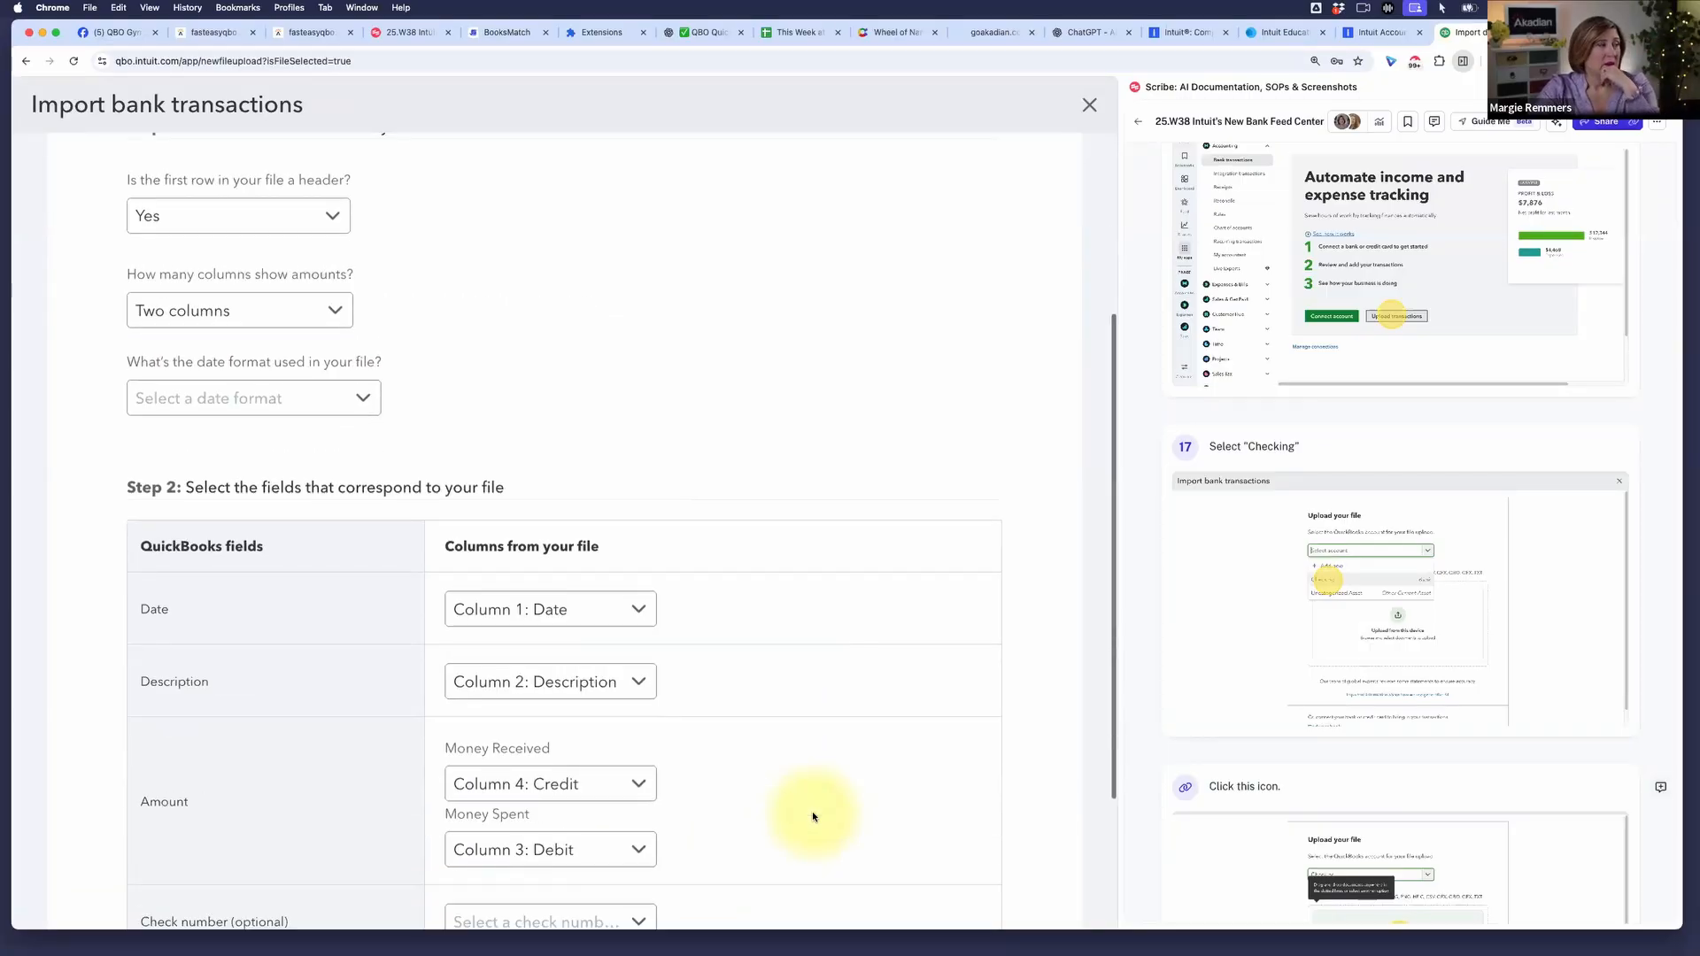
scroll(811, 811, up, 3)
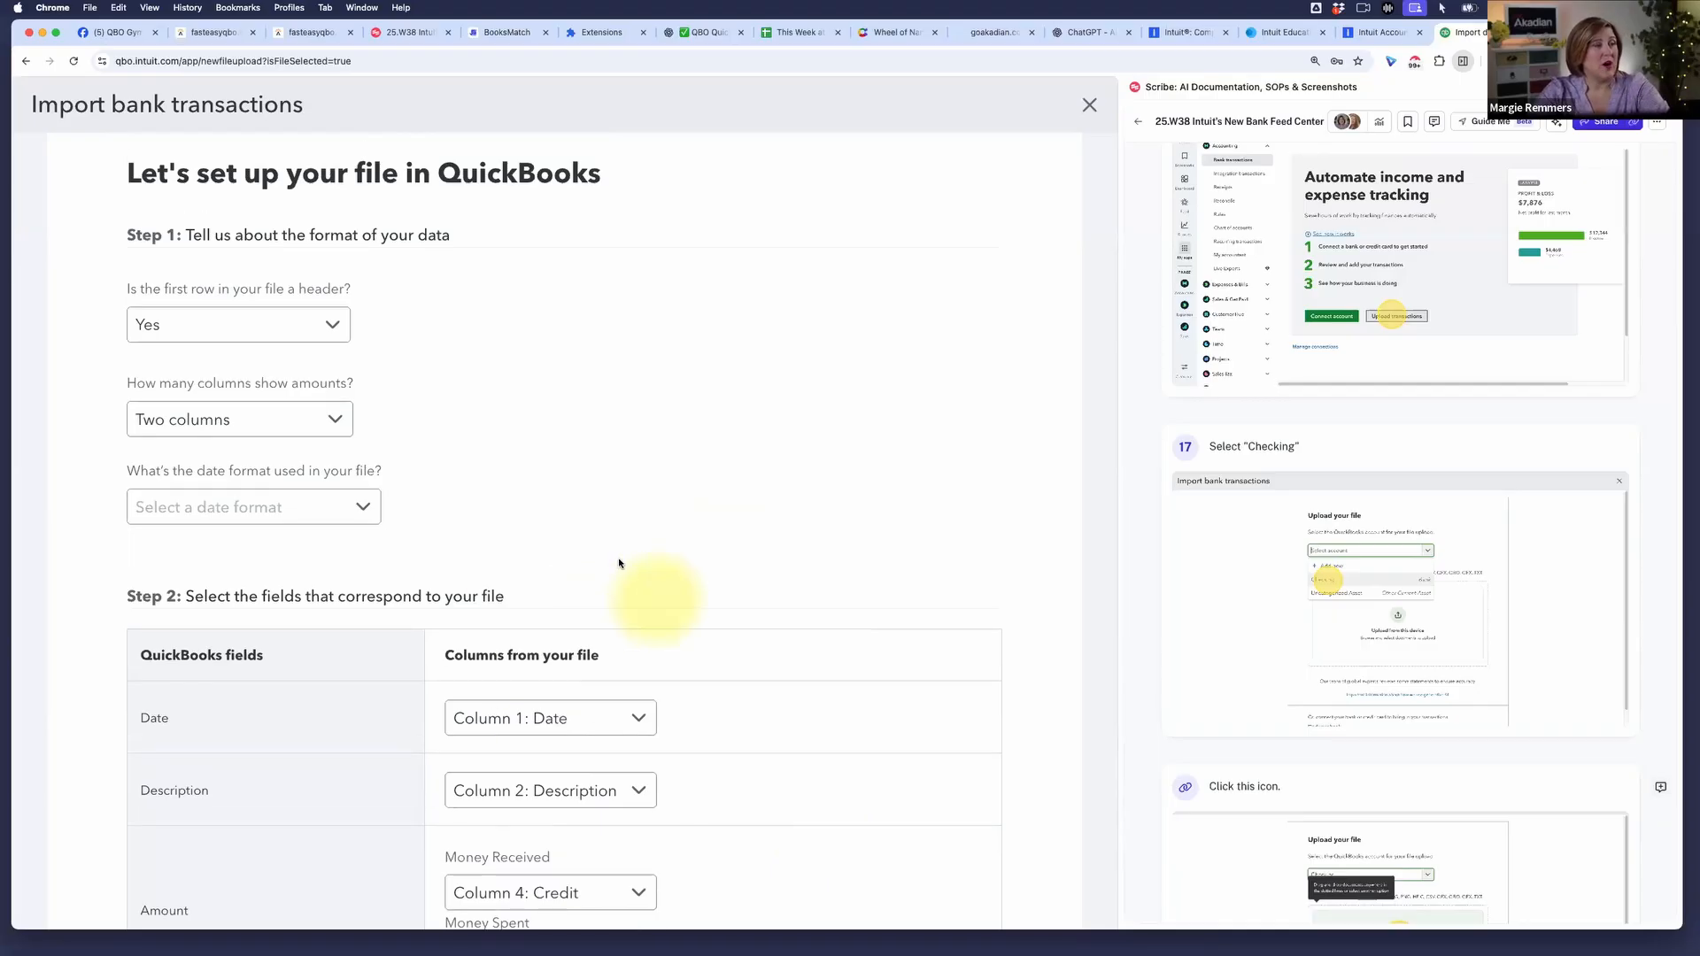
scroll(1344, 690, down, 10)
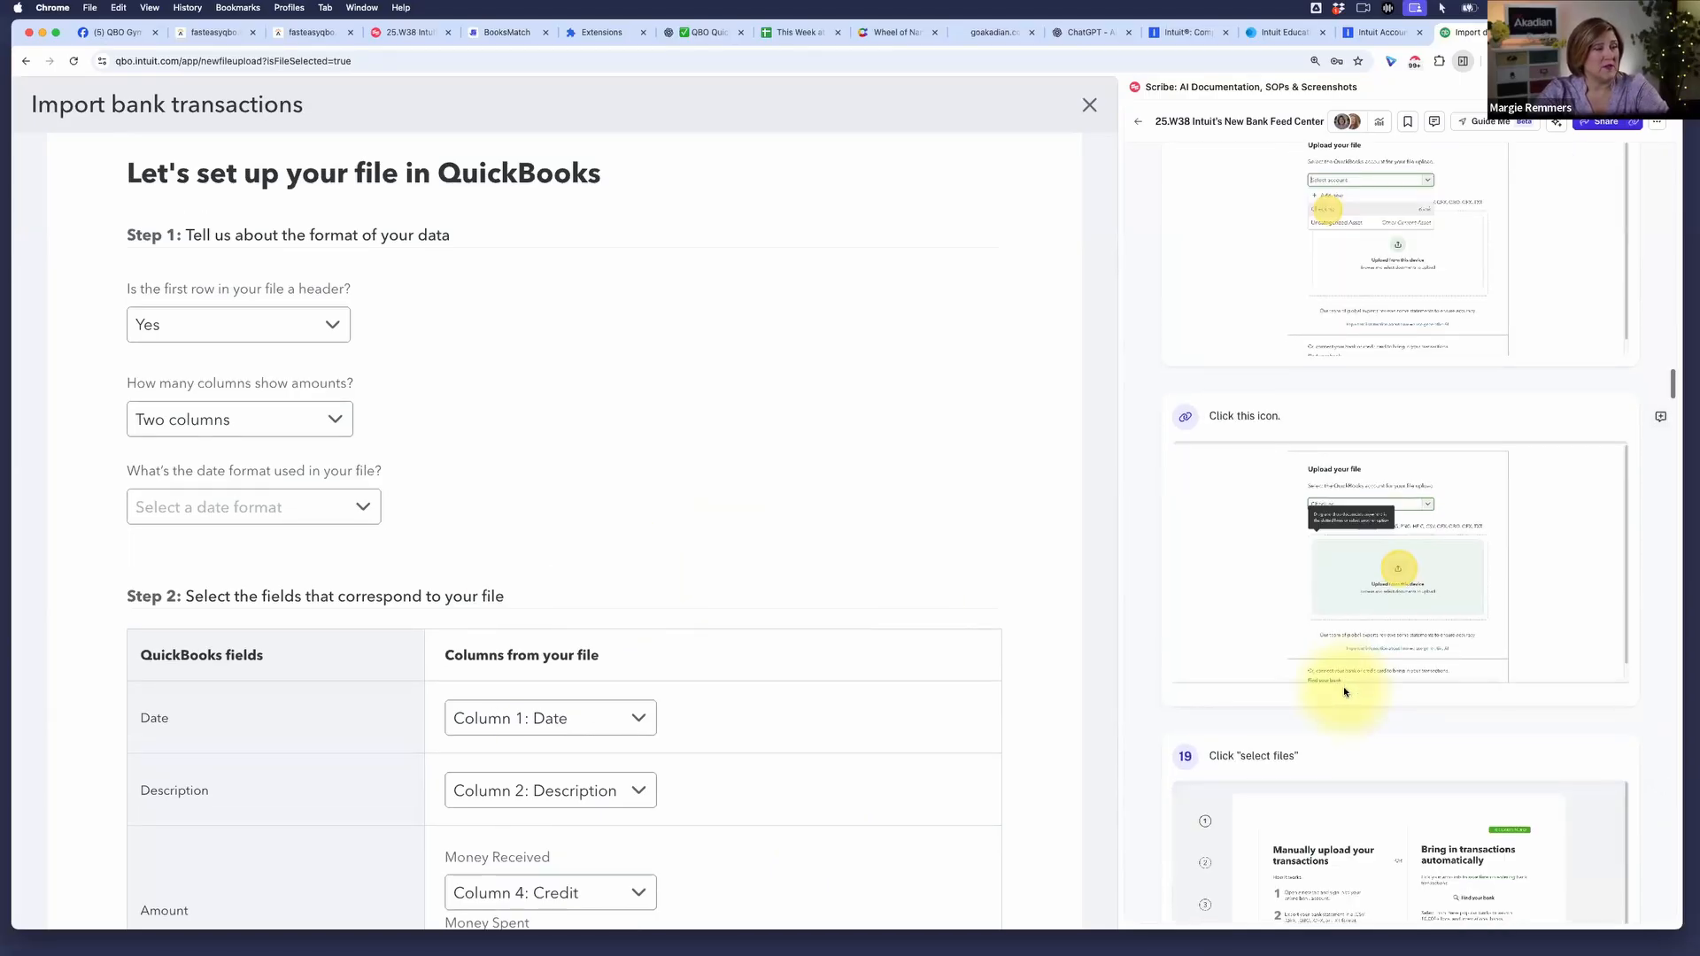
scroll(1343, 691, down, 4)
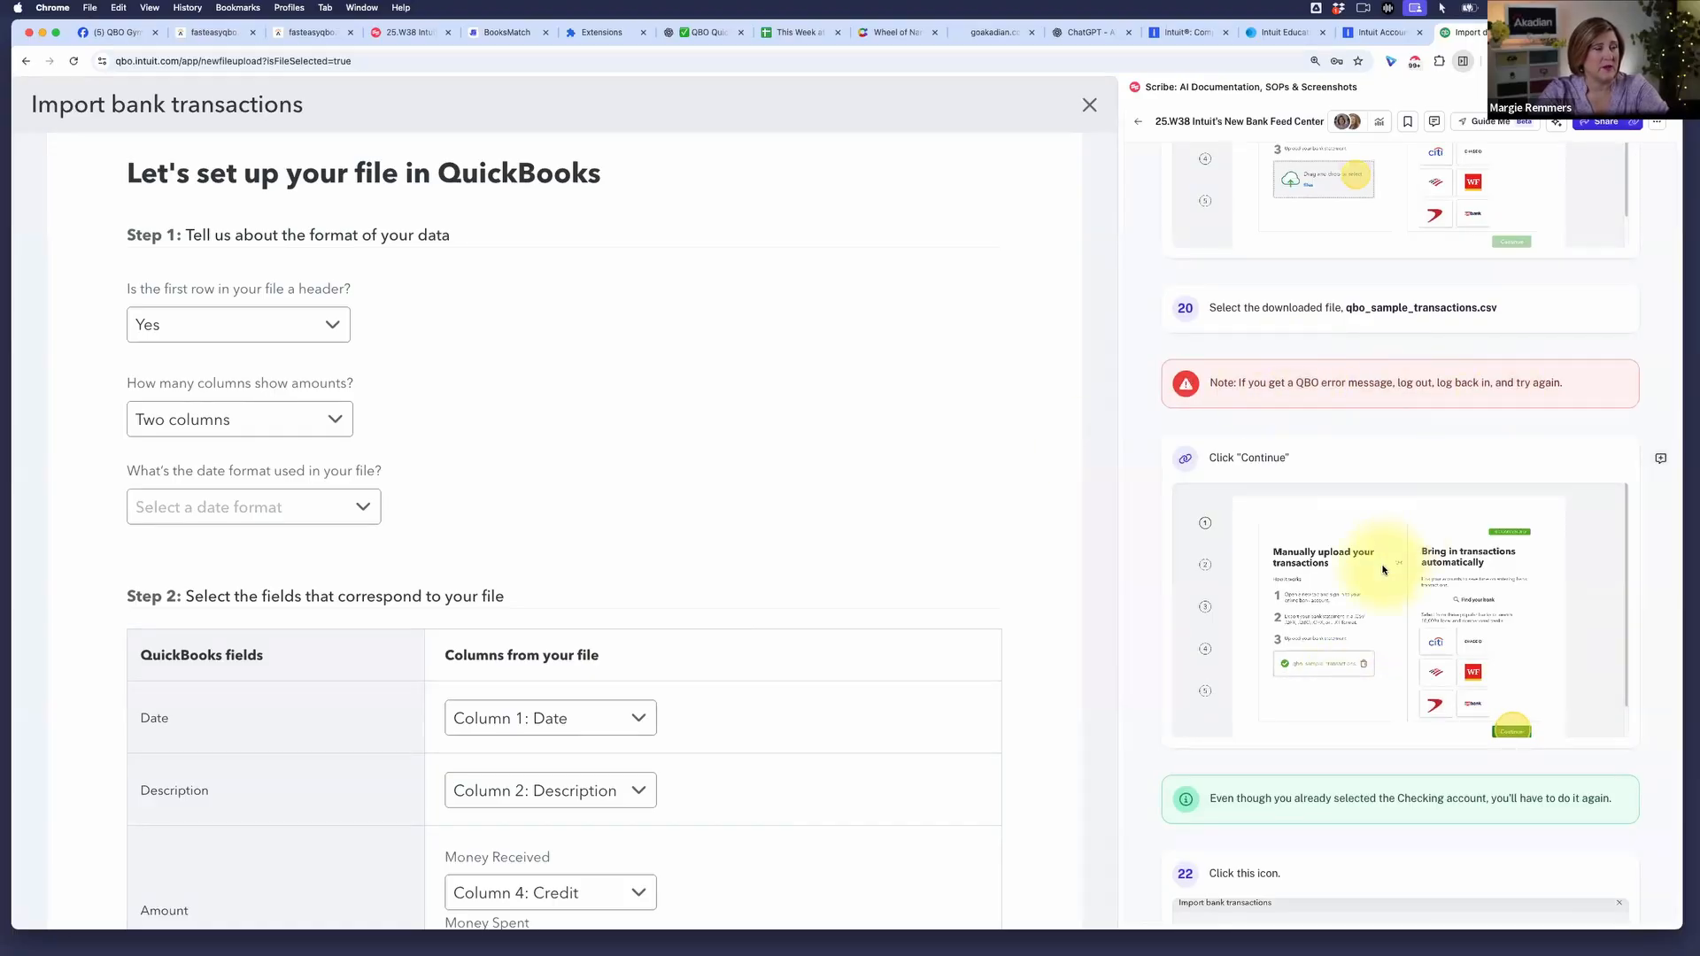
scroll(1383, 569, down, 10)
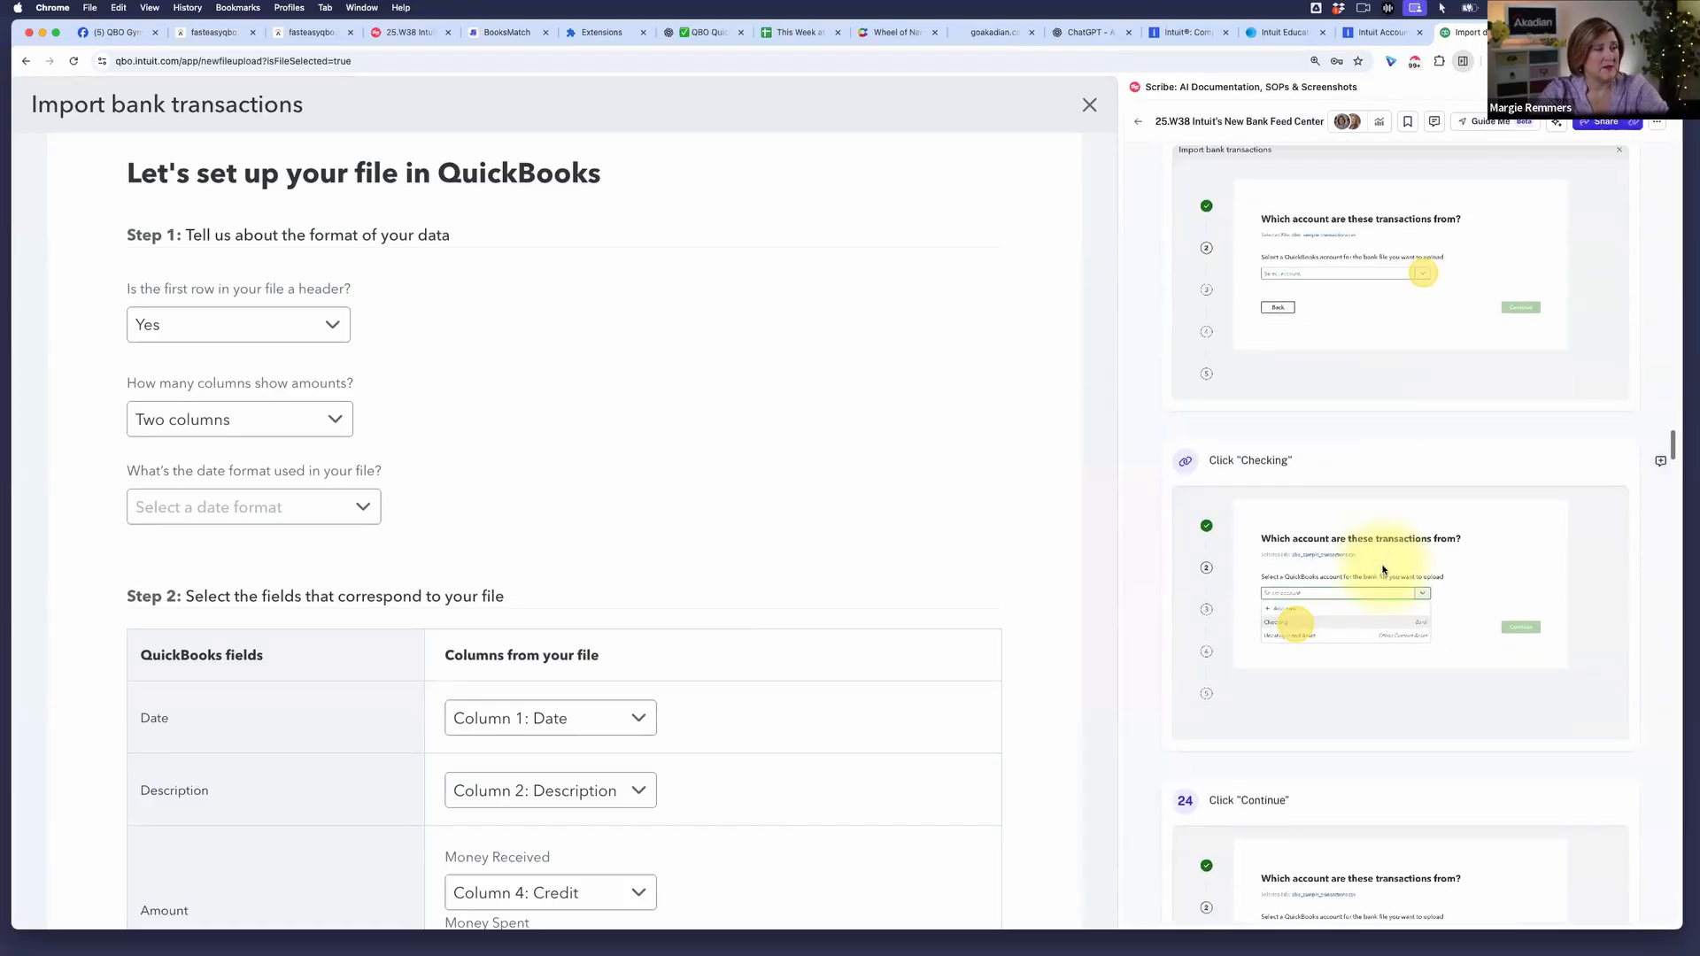
scroll(1383, 569, down, 10)
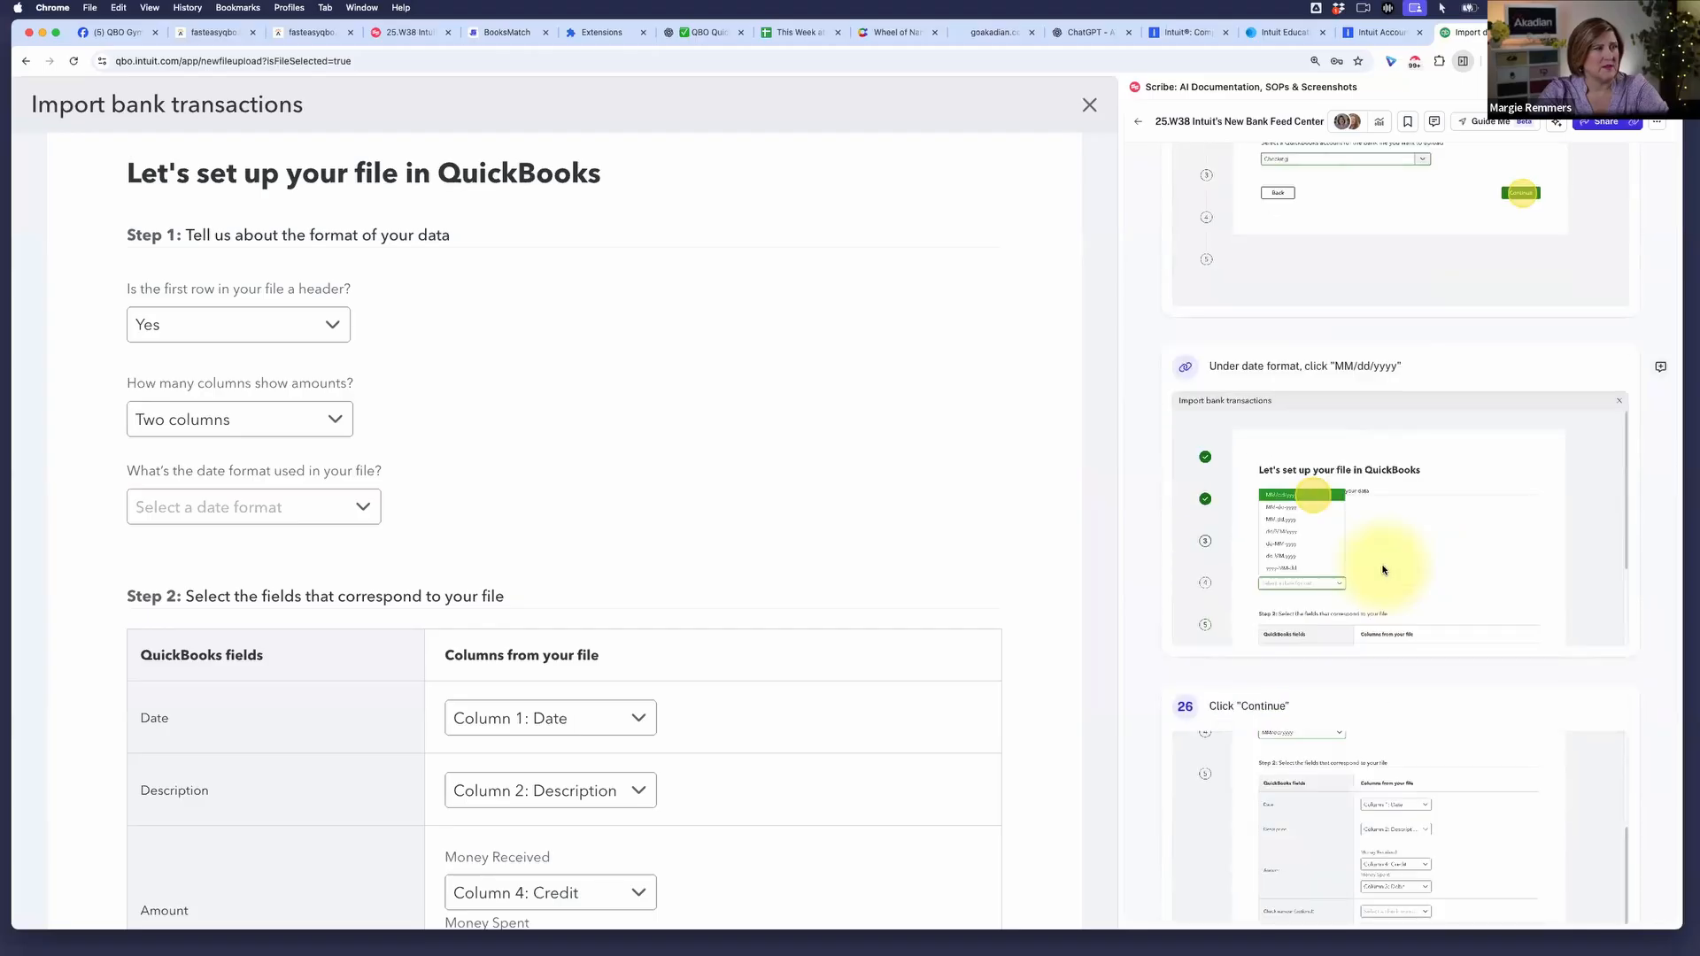
scroll(1383, 570, up, 5)
scroll(1383, 569, down, 12)
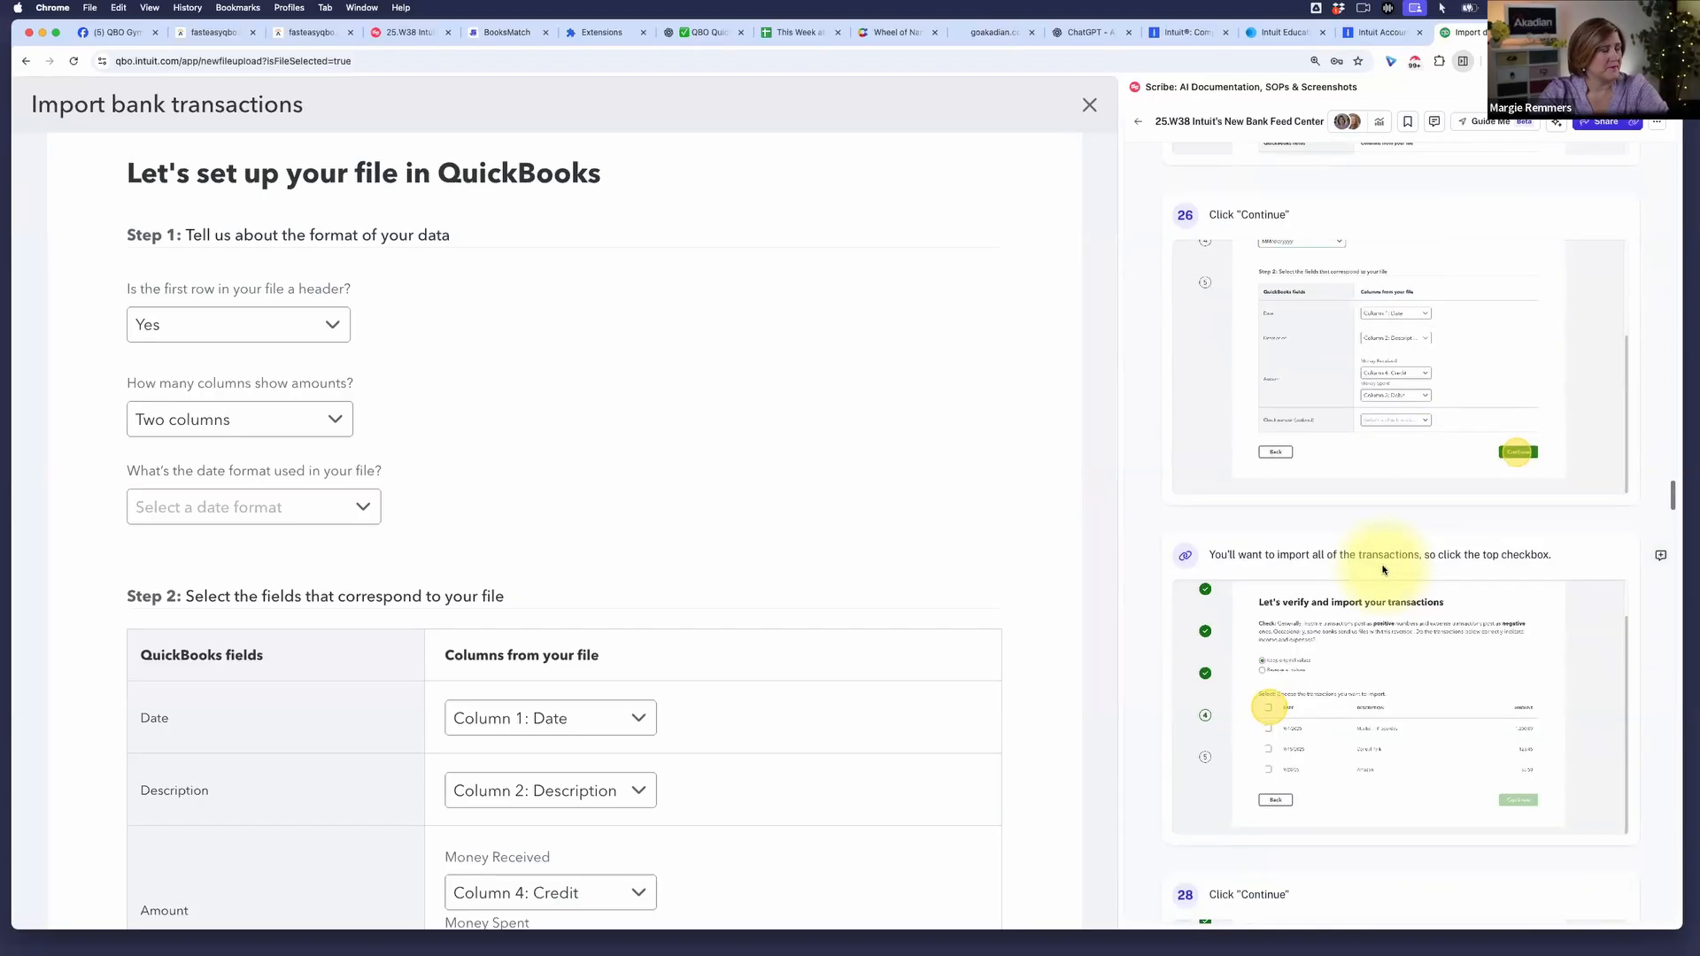
scroll(1383, 569, up, 5)
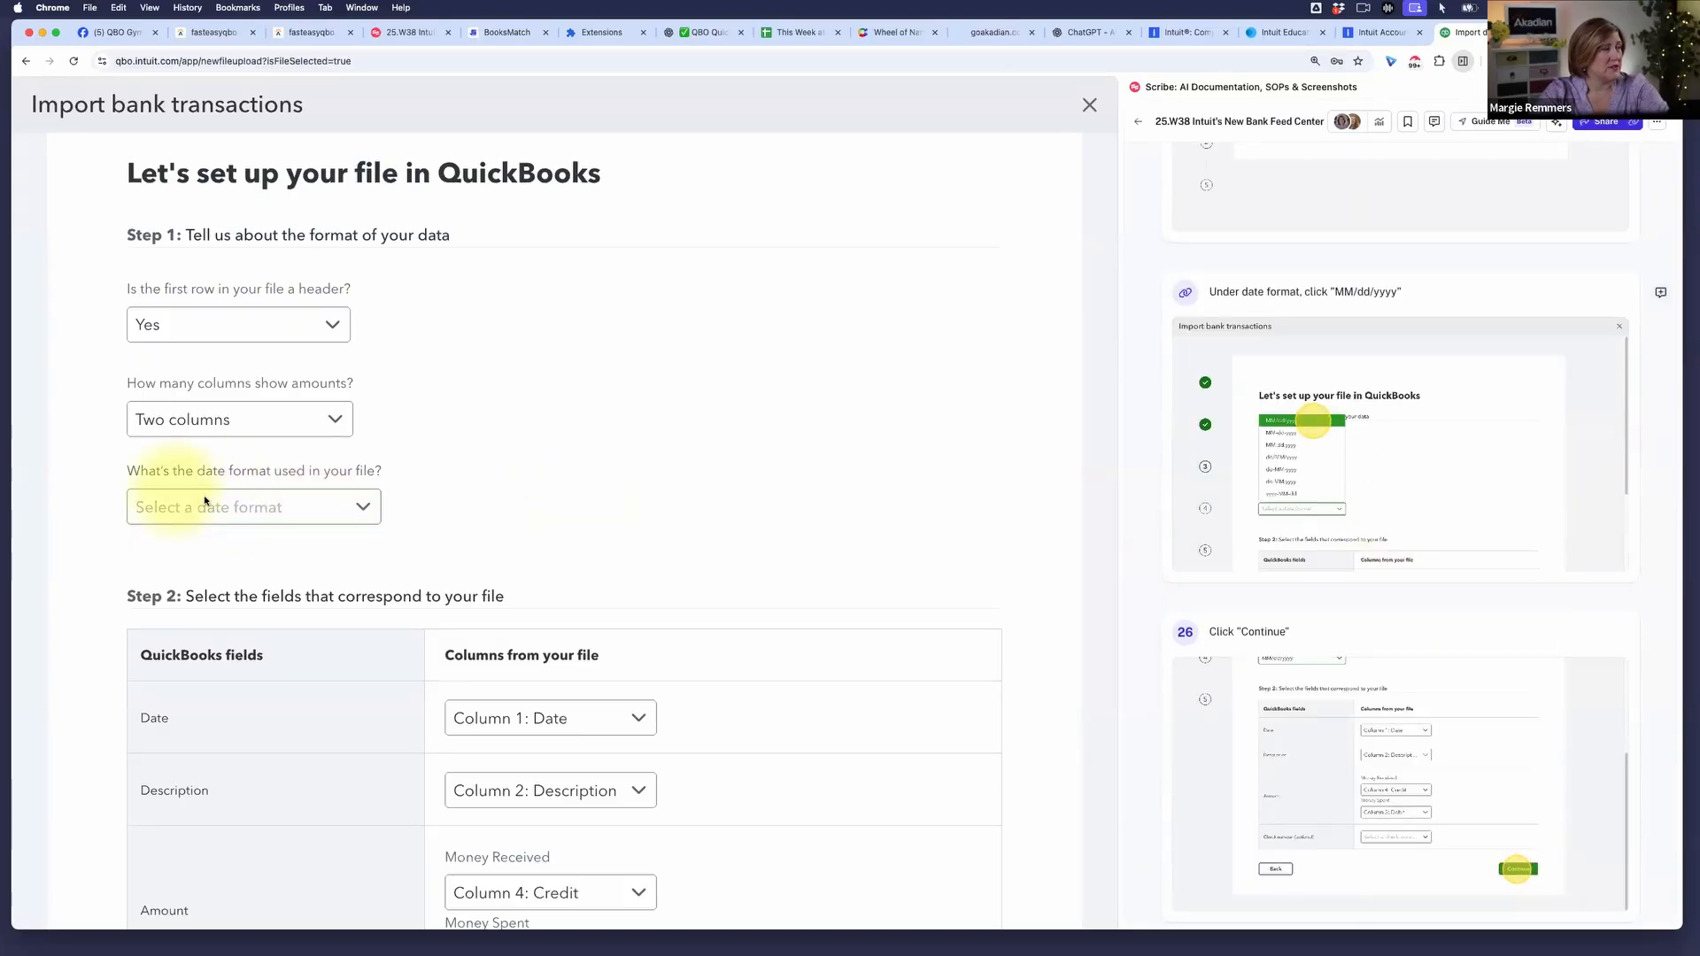
click(359, 508)
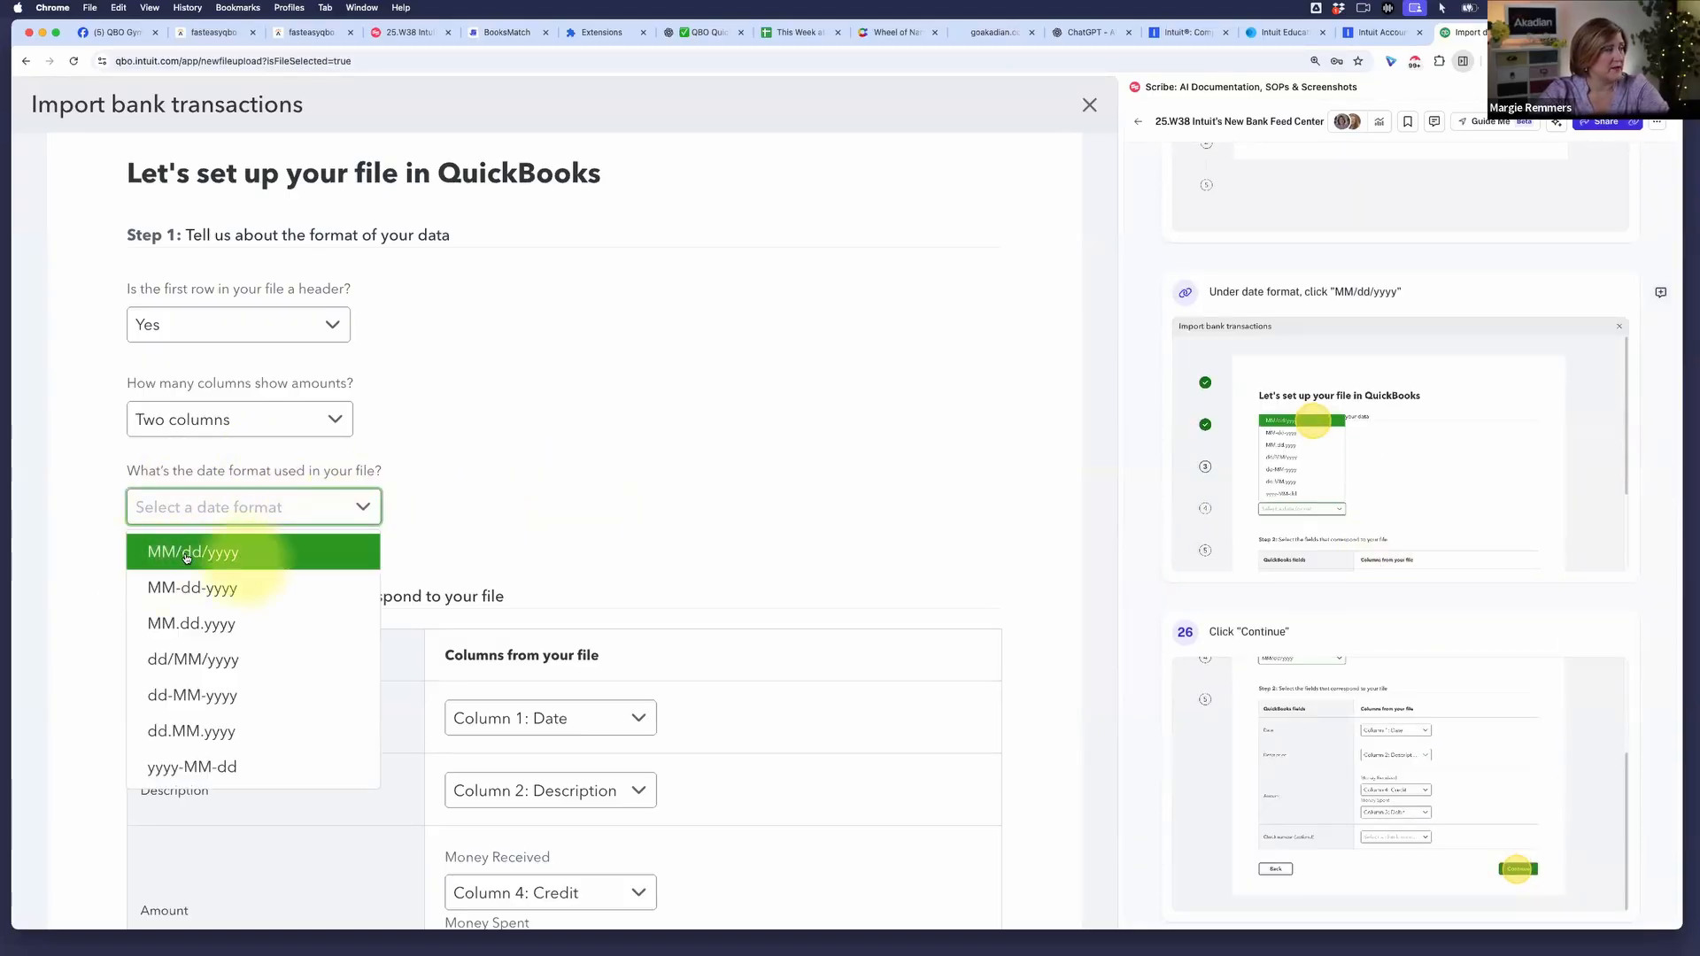
click(186, 558)
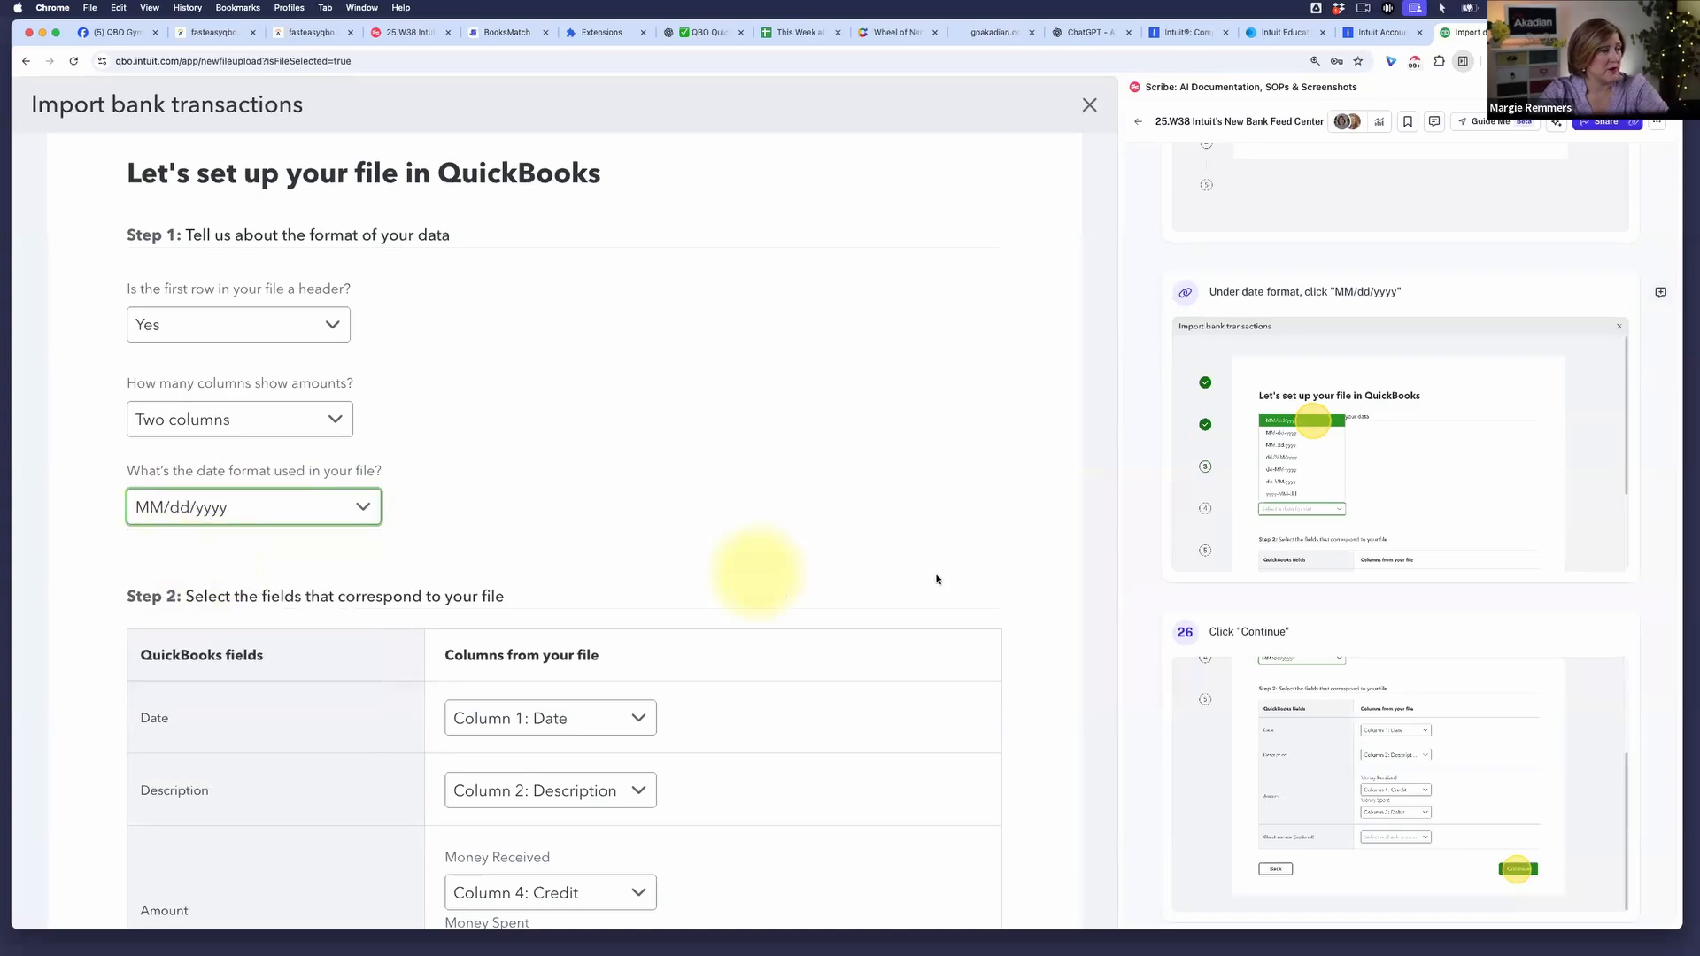
scroll(937, 580, down, 3)
scroll(937, 580, down, 1)
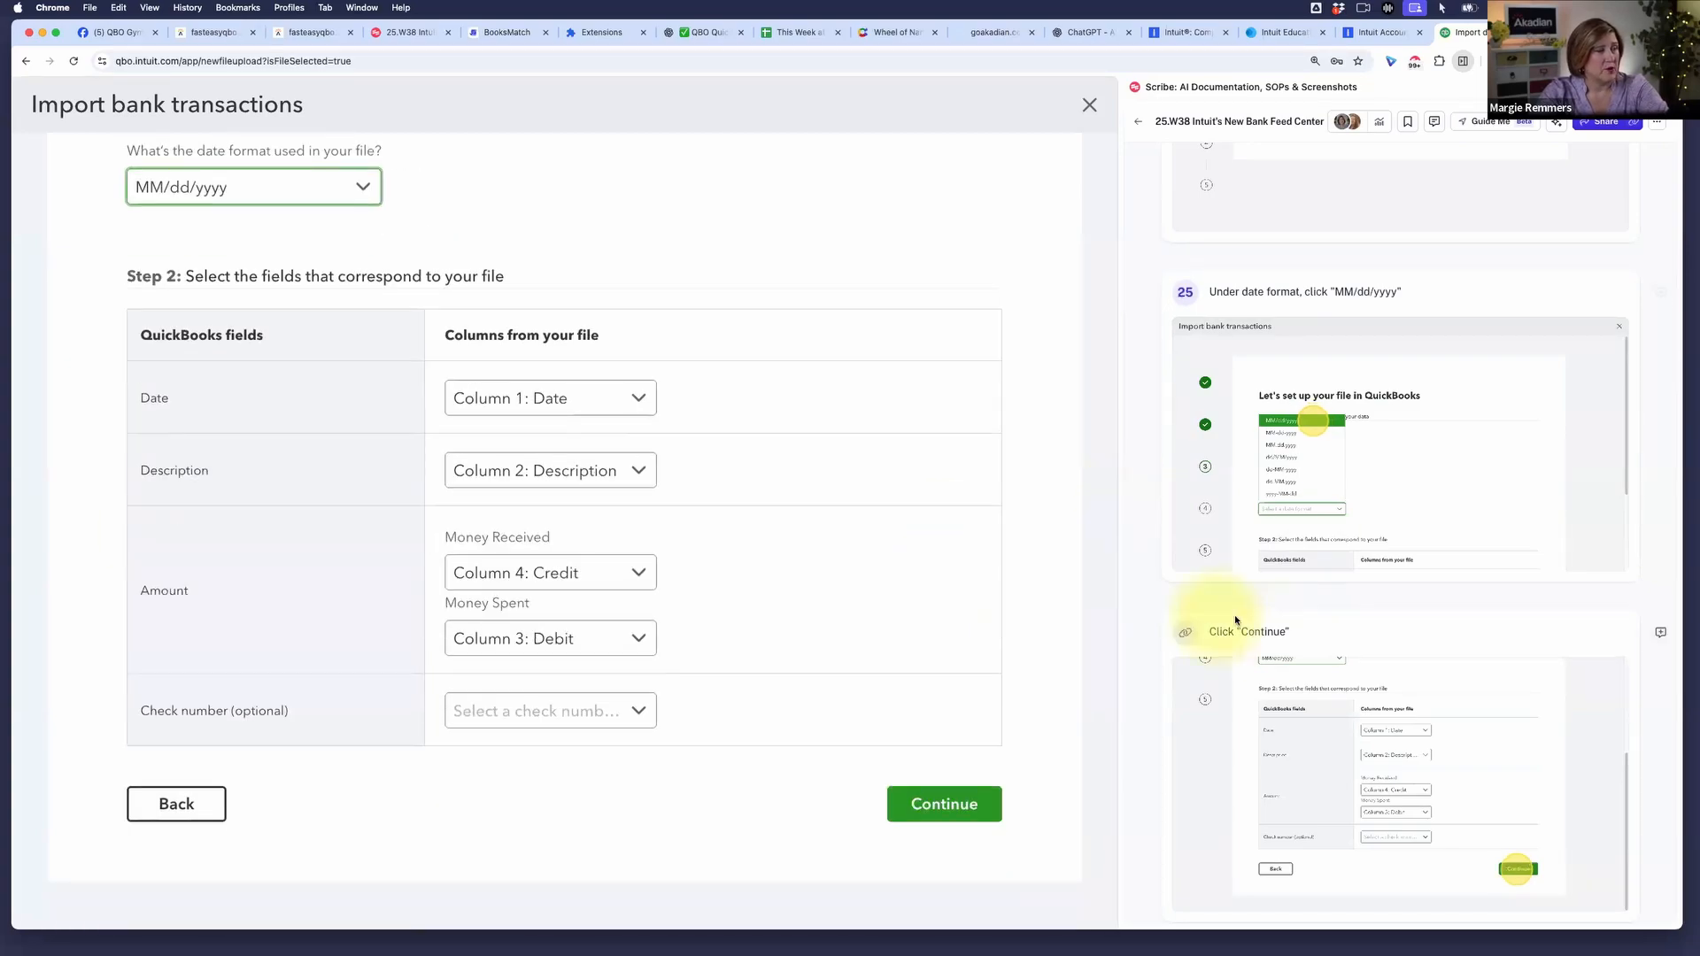
click(945, 805)
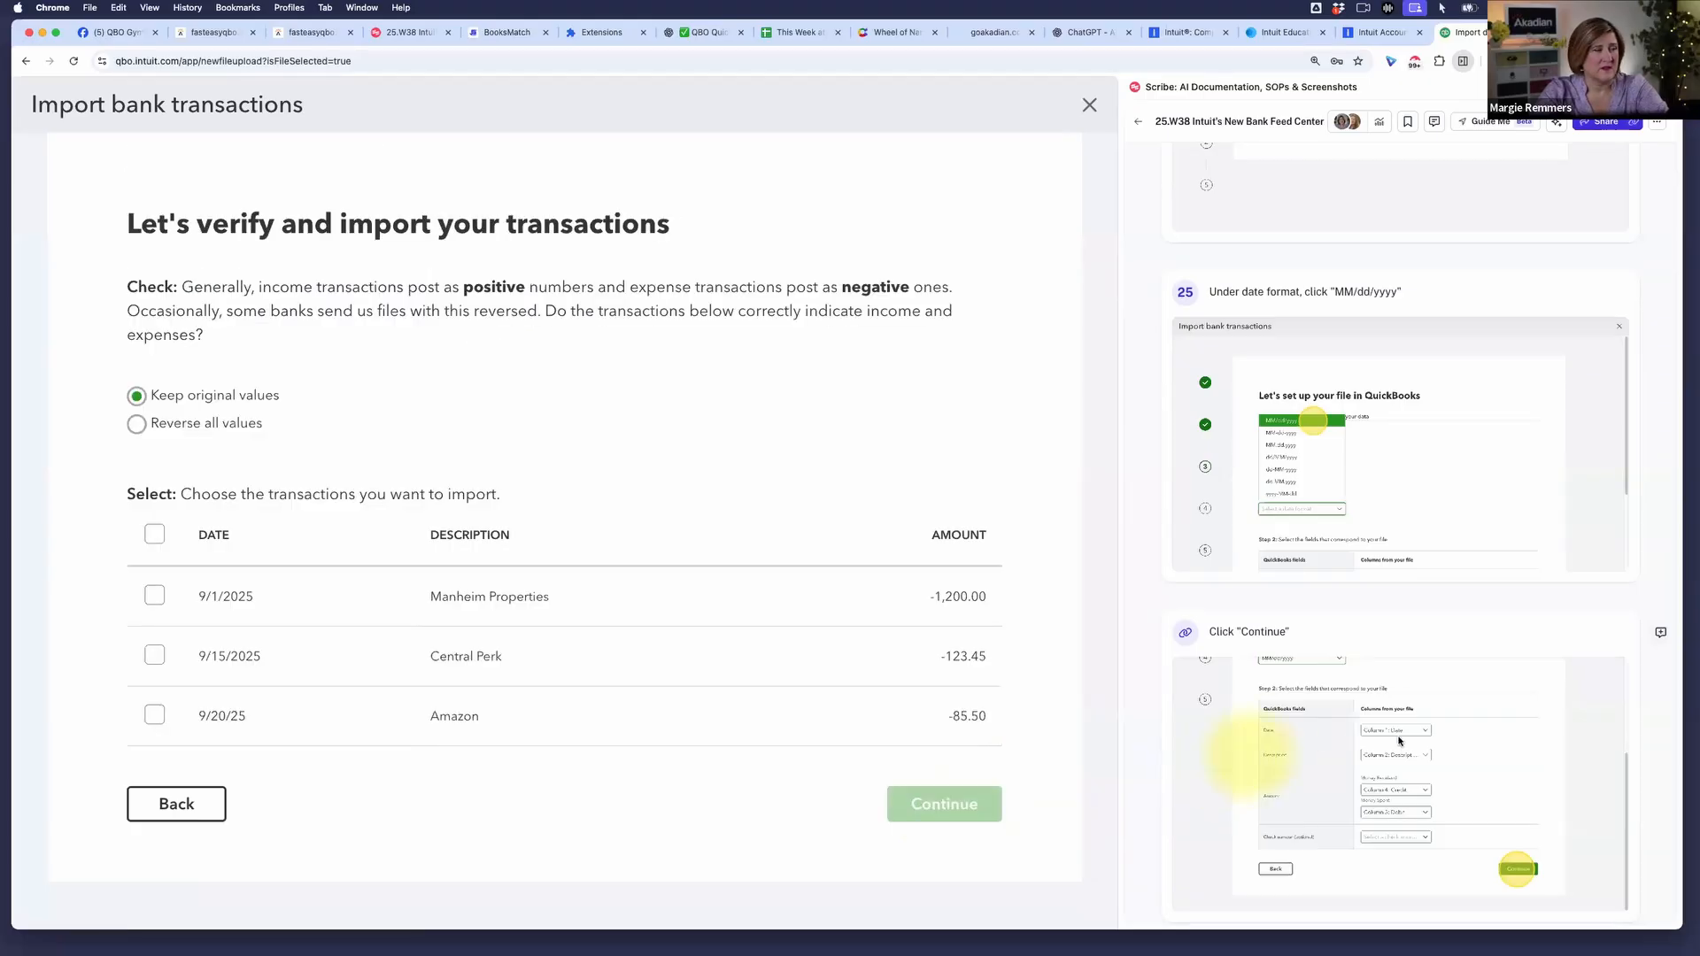
- Select all transactions in the bank file, confirm importing them with their original values, and finish the import
scroll(1383, 746, down, 9)
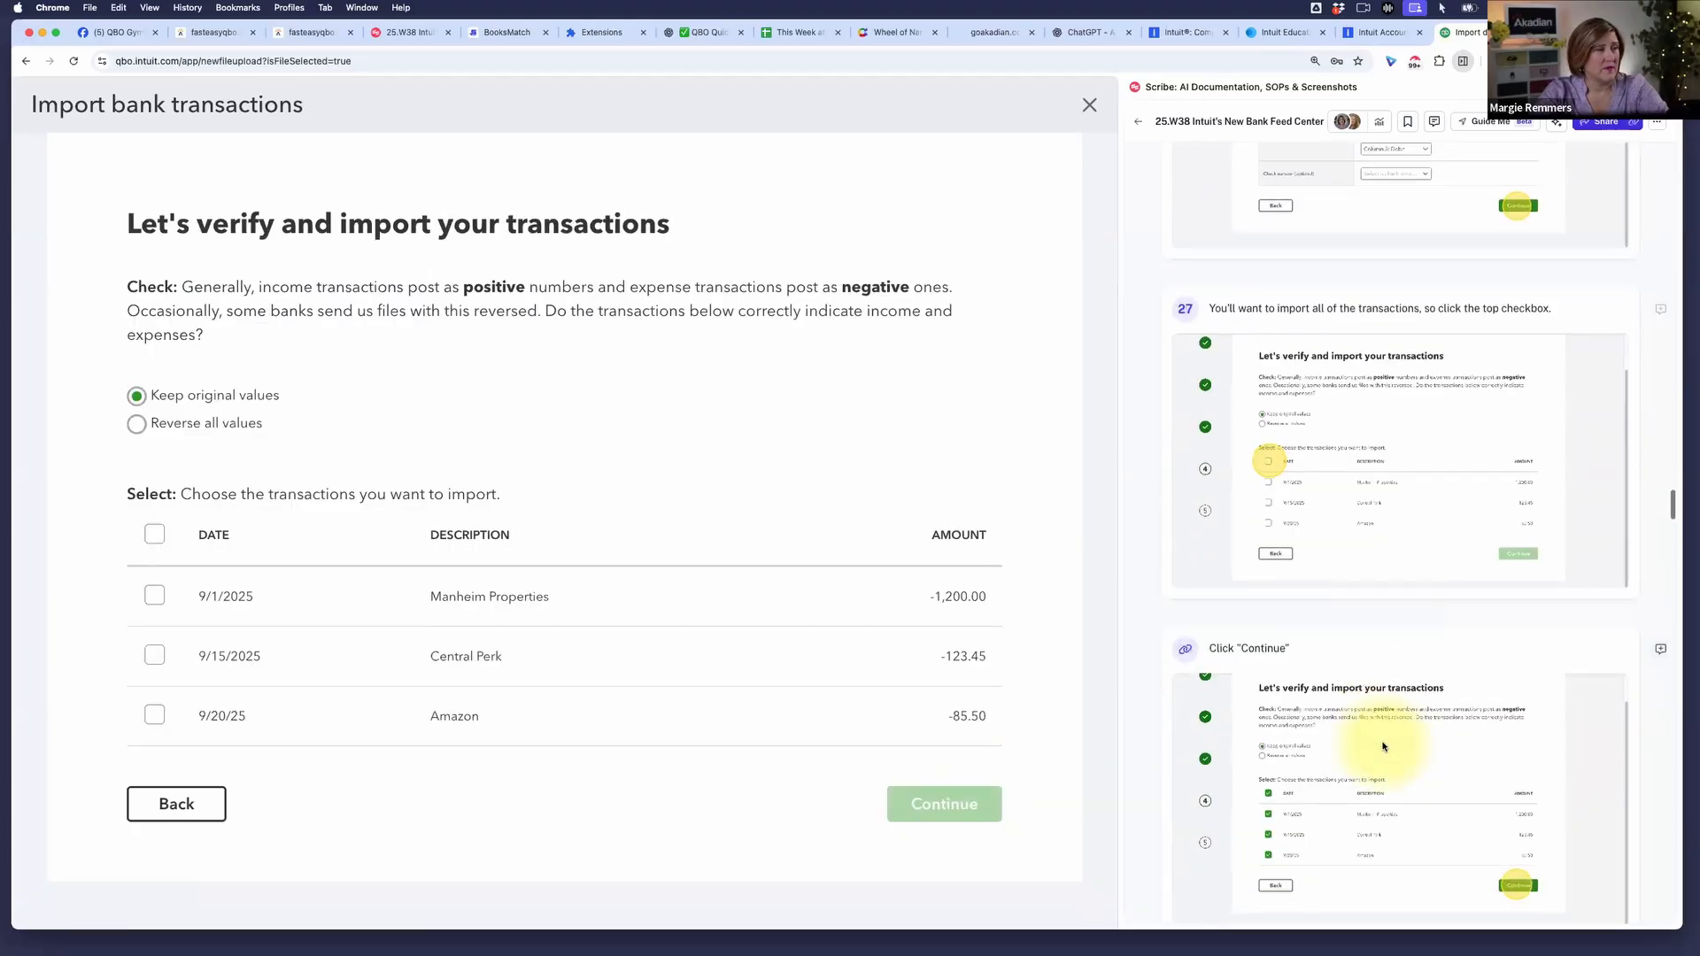
scroll(1384, 746, down, 5)
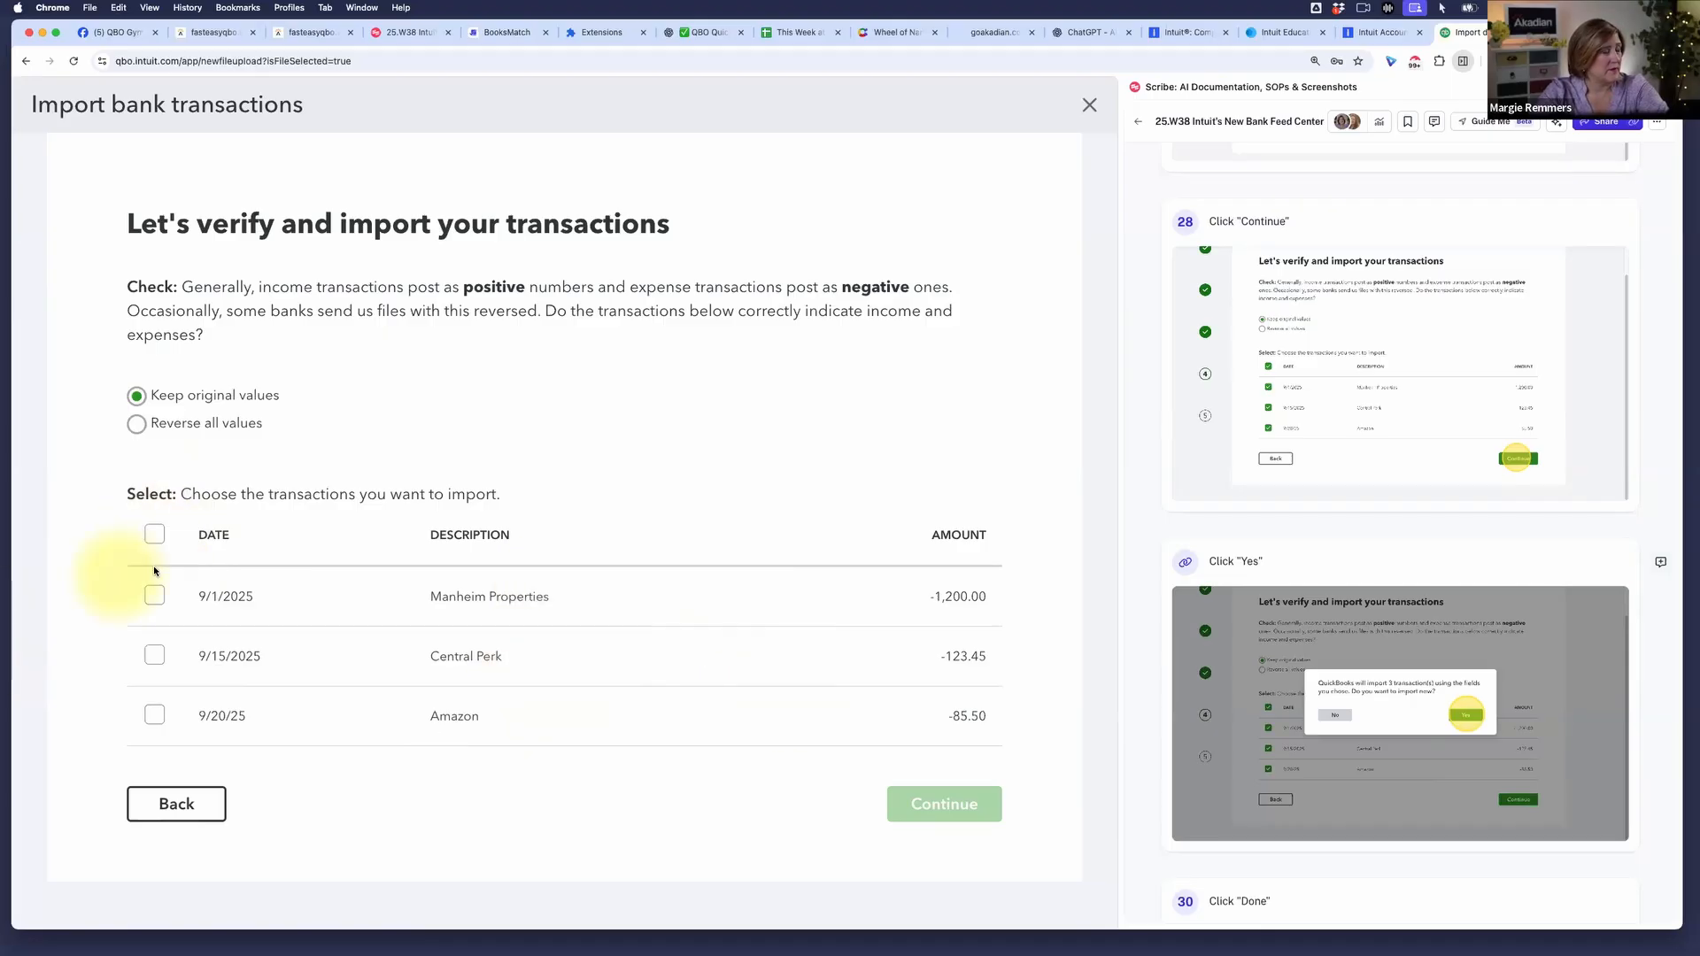
click(155, 534)
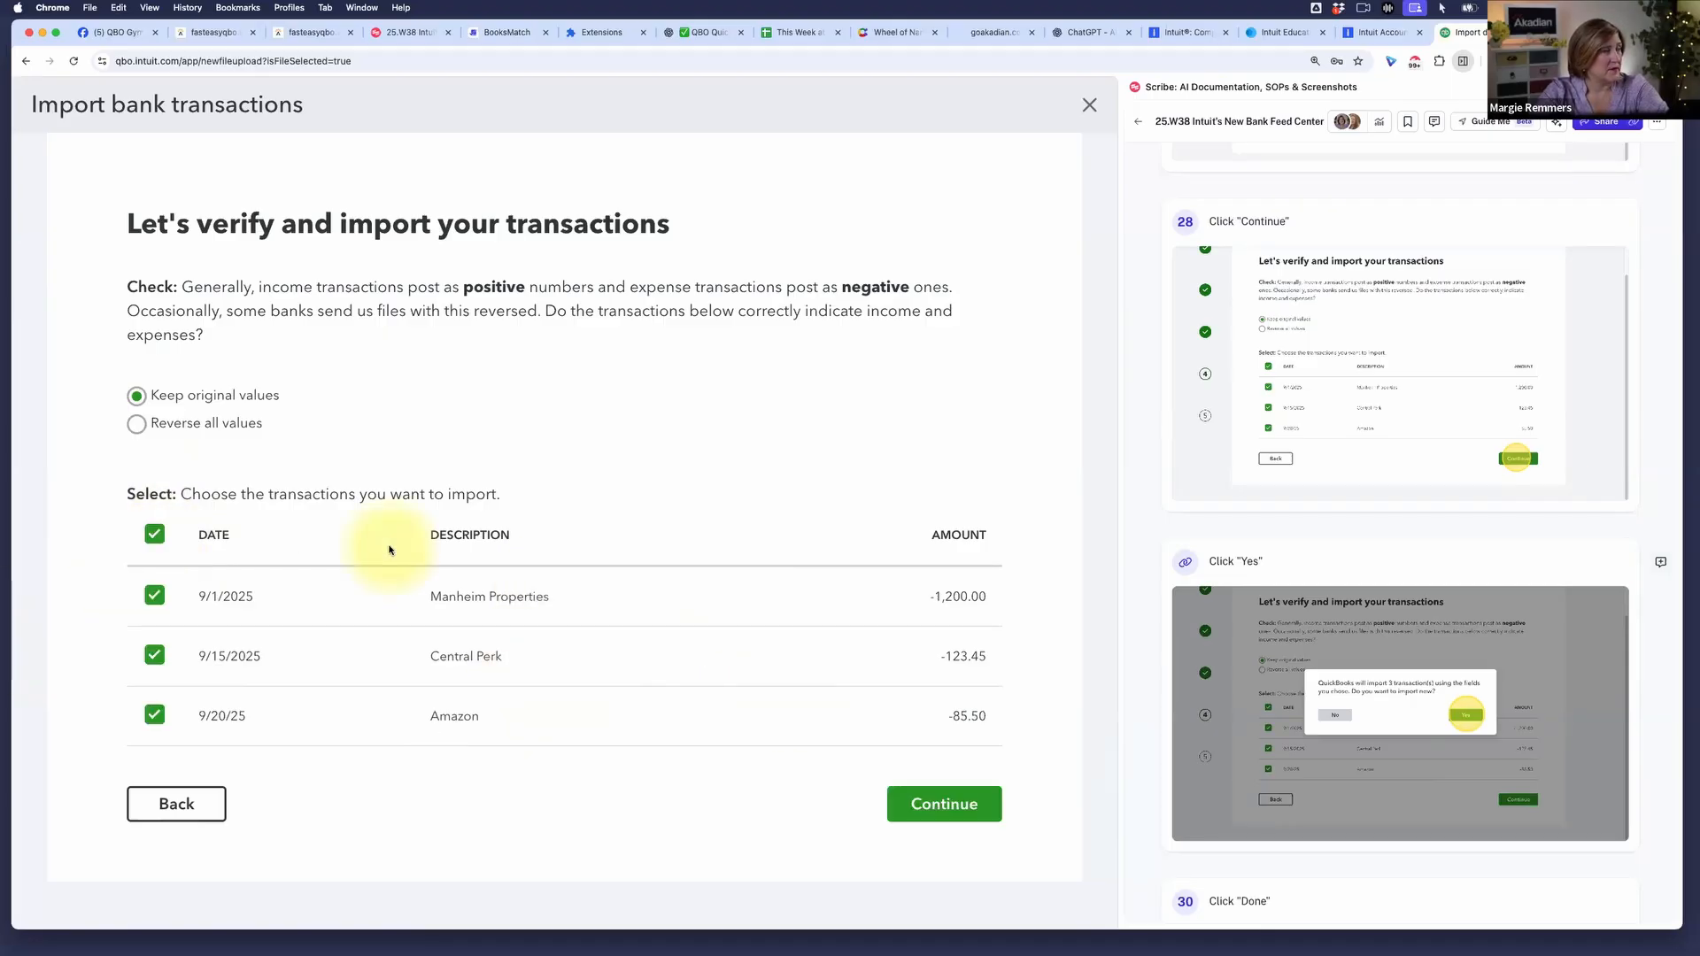
click(939, 803)
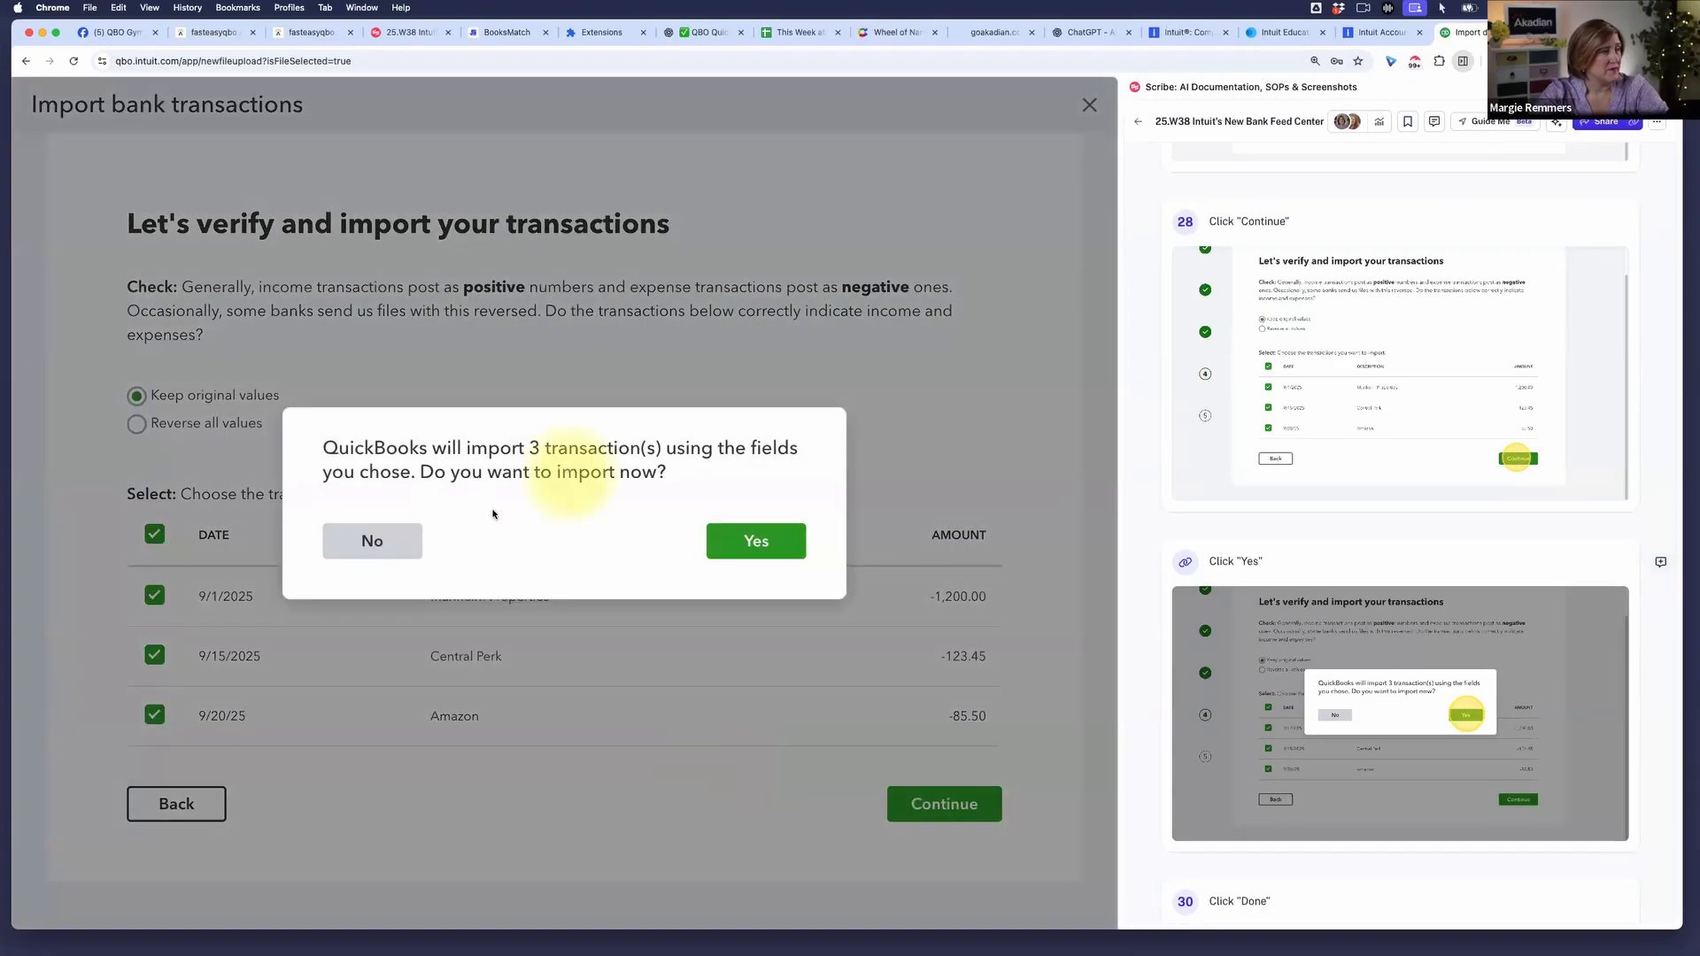
click(741, 550)
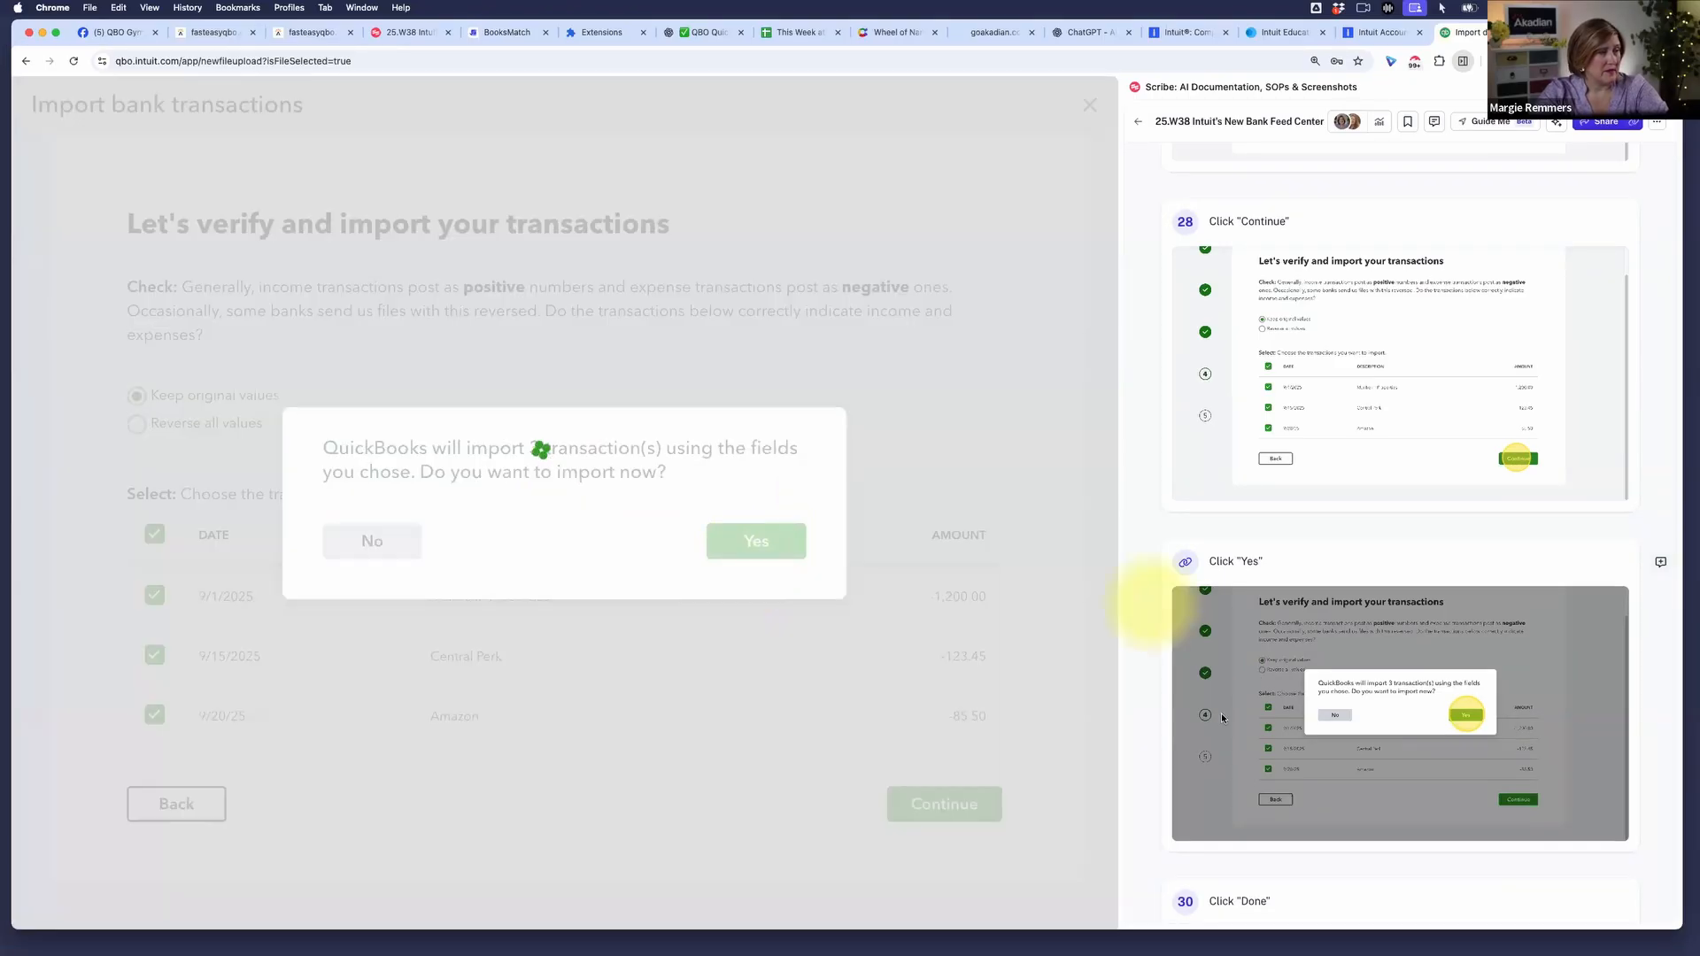
scroll(1363, 709, down, 12)
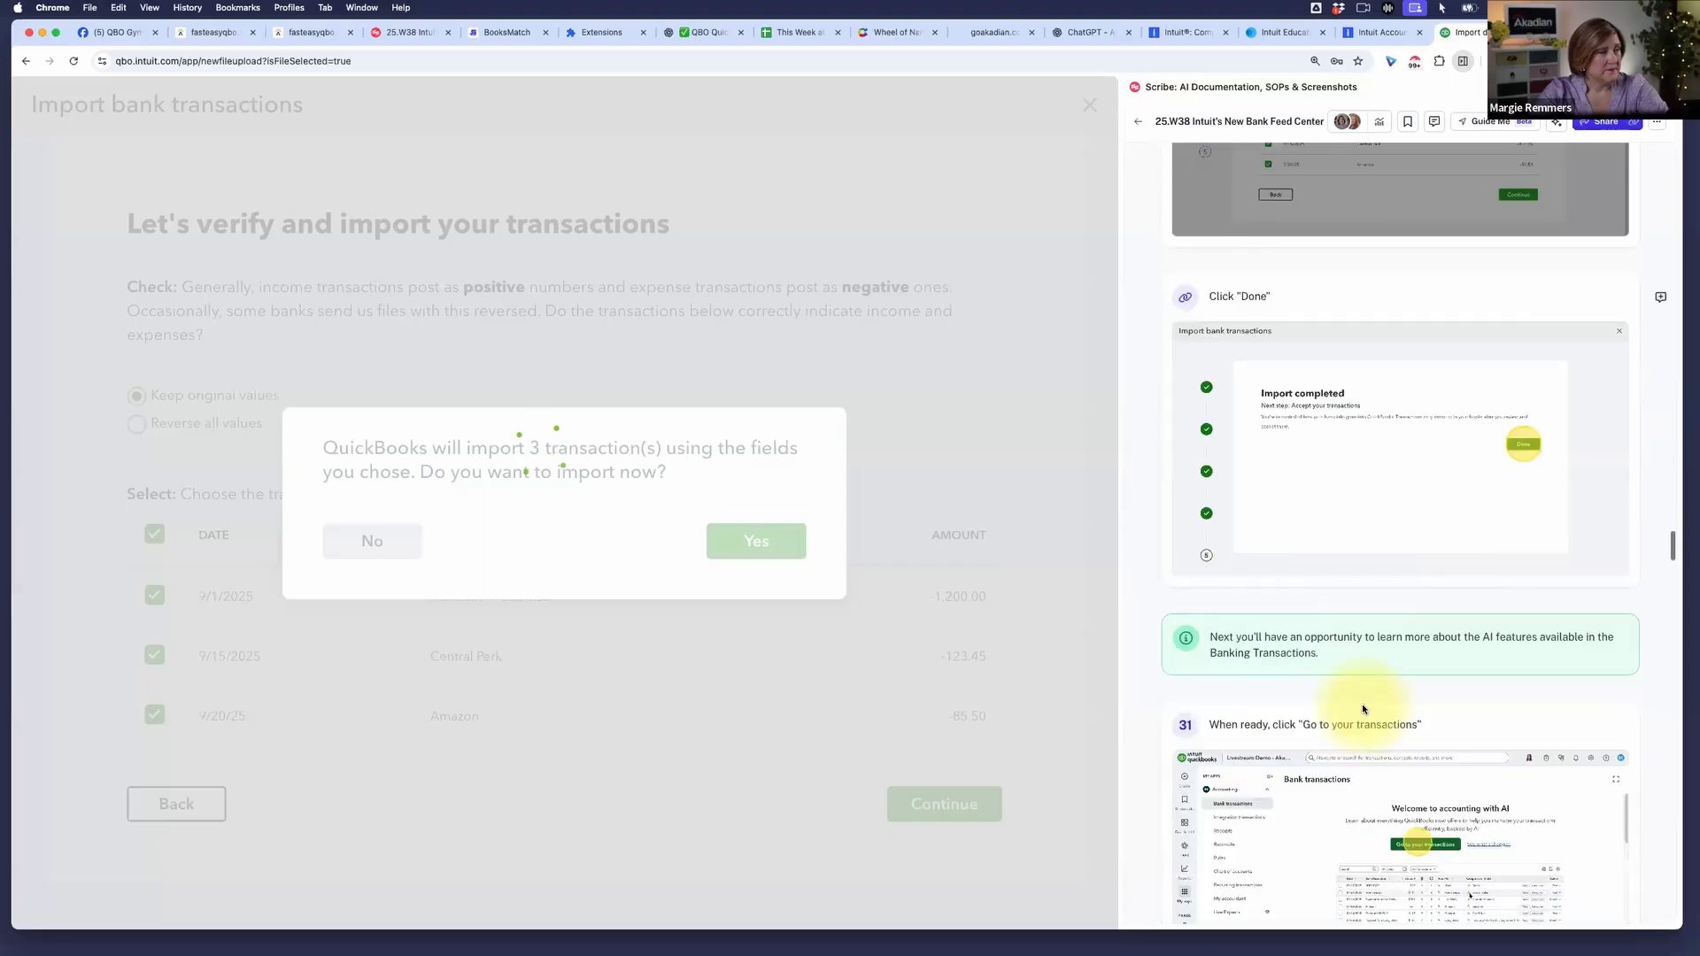
scroll(1363, 709, up, 5)
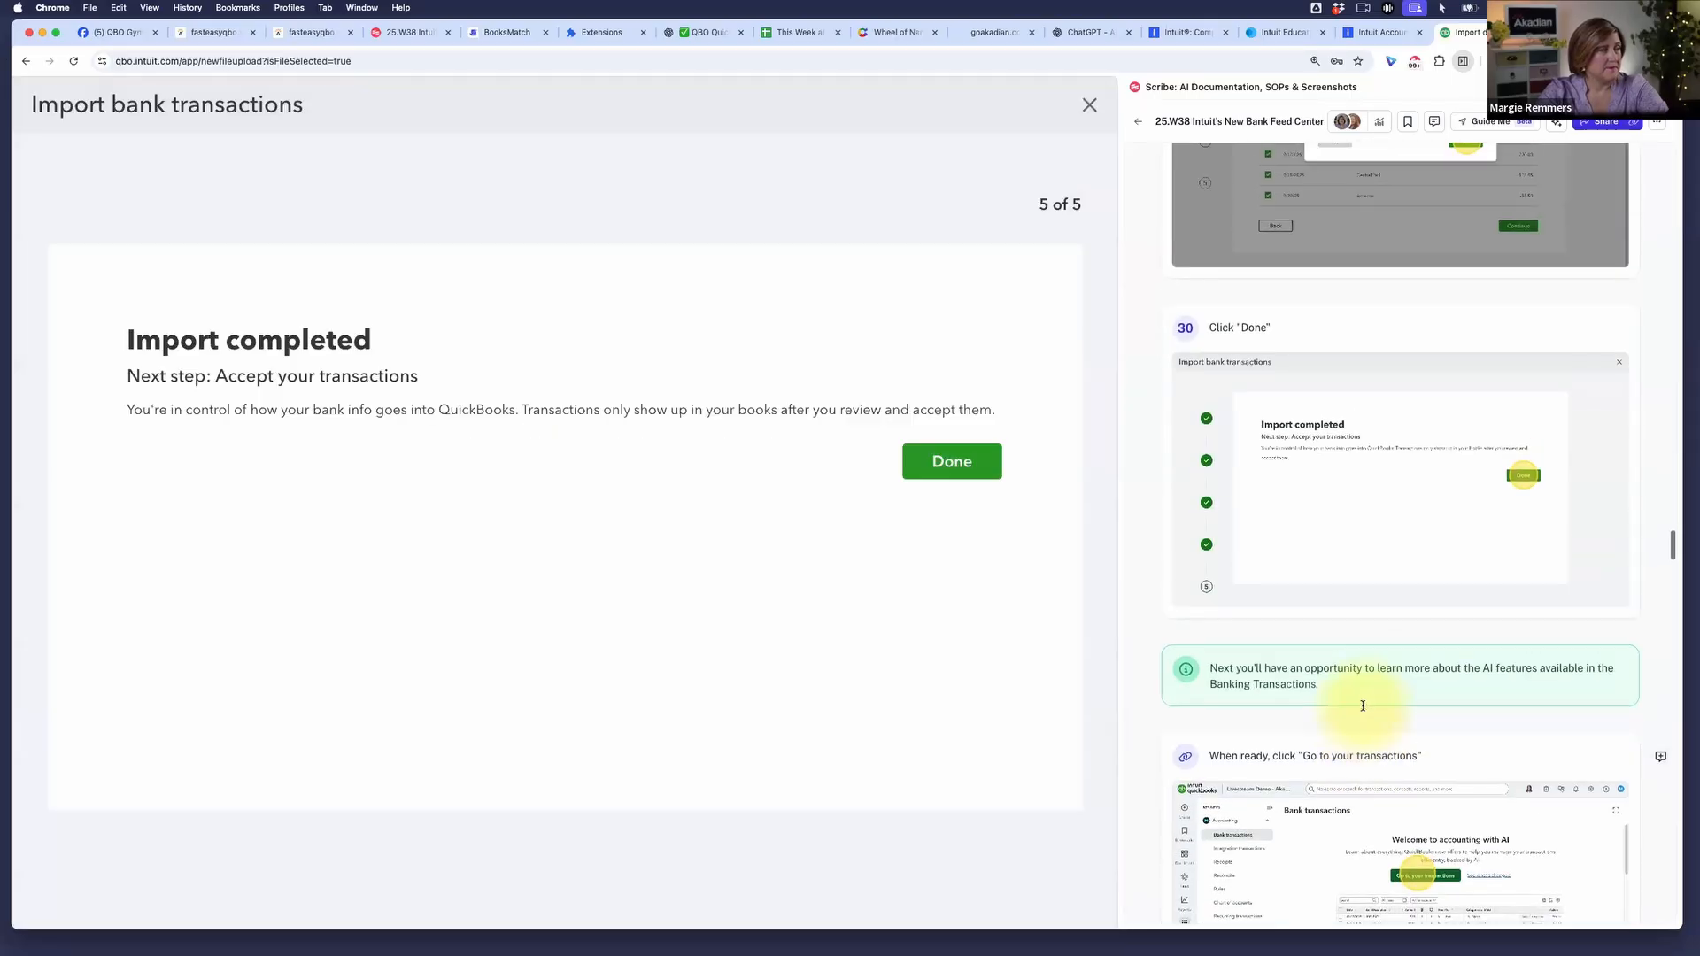
click(951, 464)
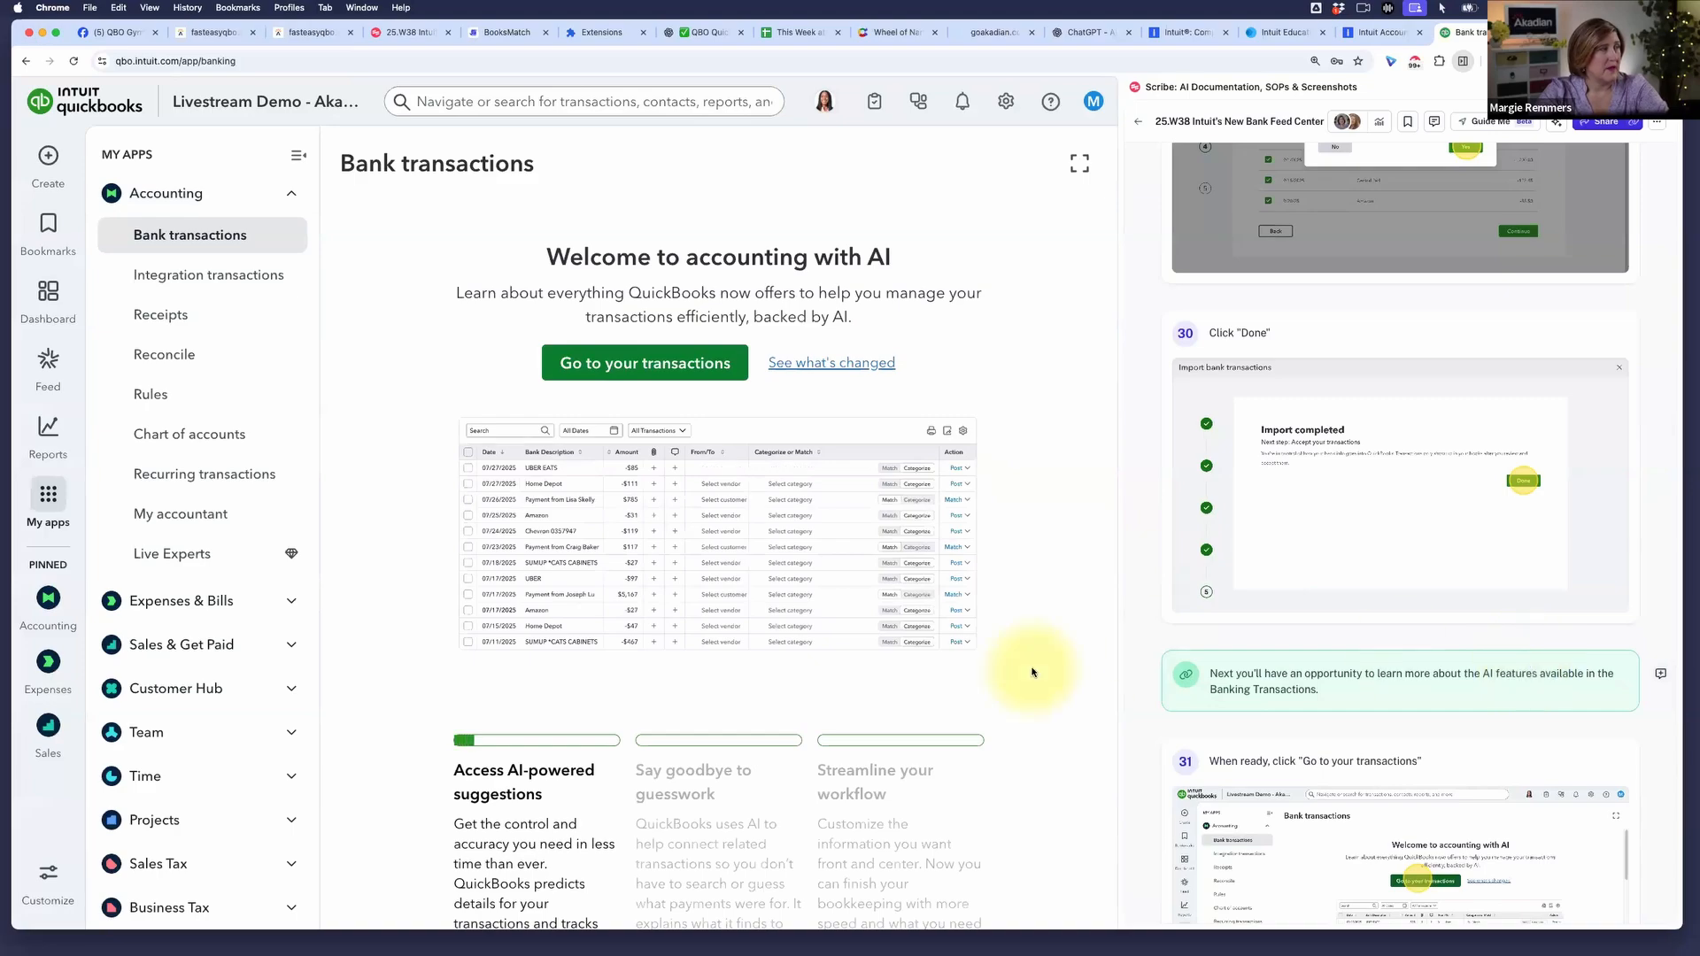
- Collapse the navigation pane, and go to the transactions from the AI accounting welcome page
click(297, 157)
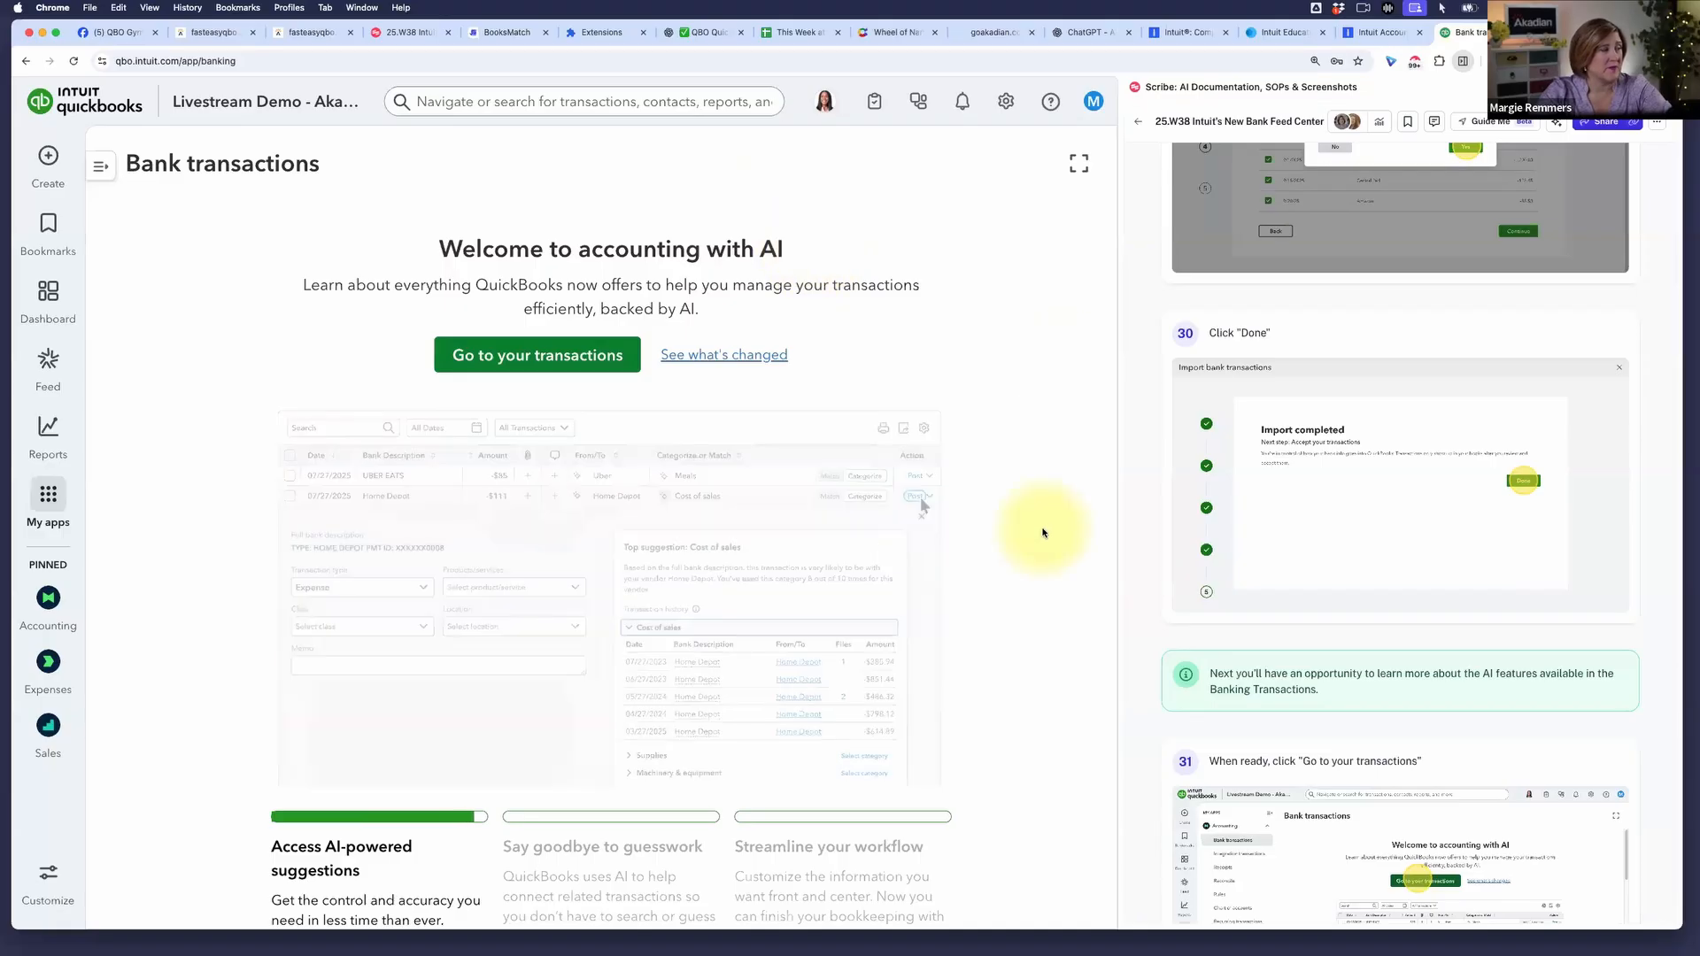
scroll(608, 463, down, 5)
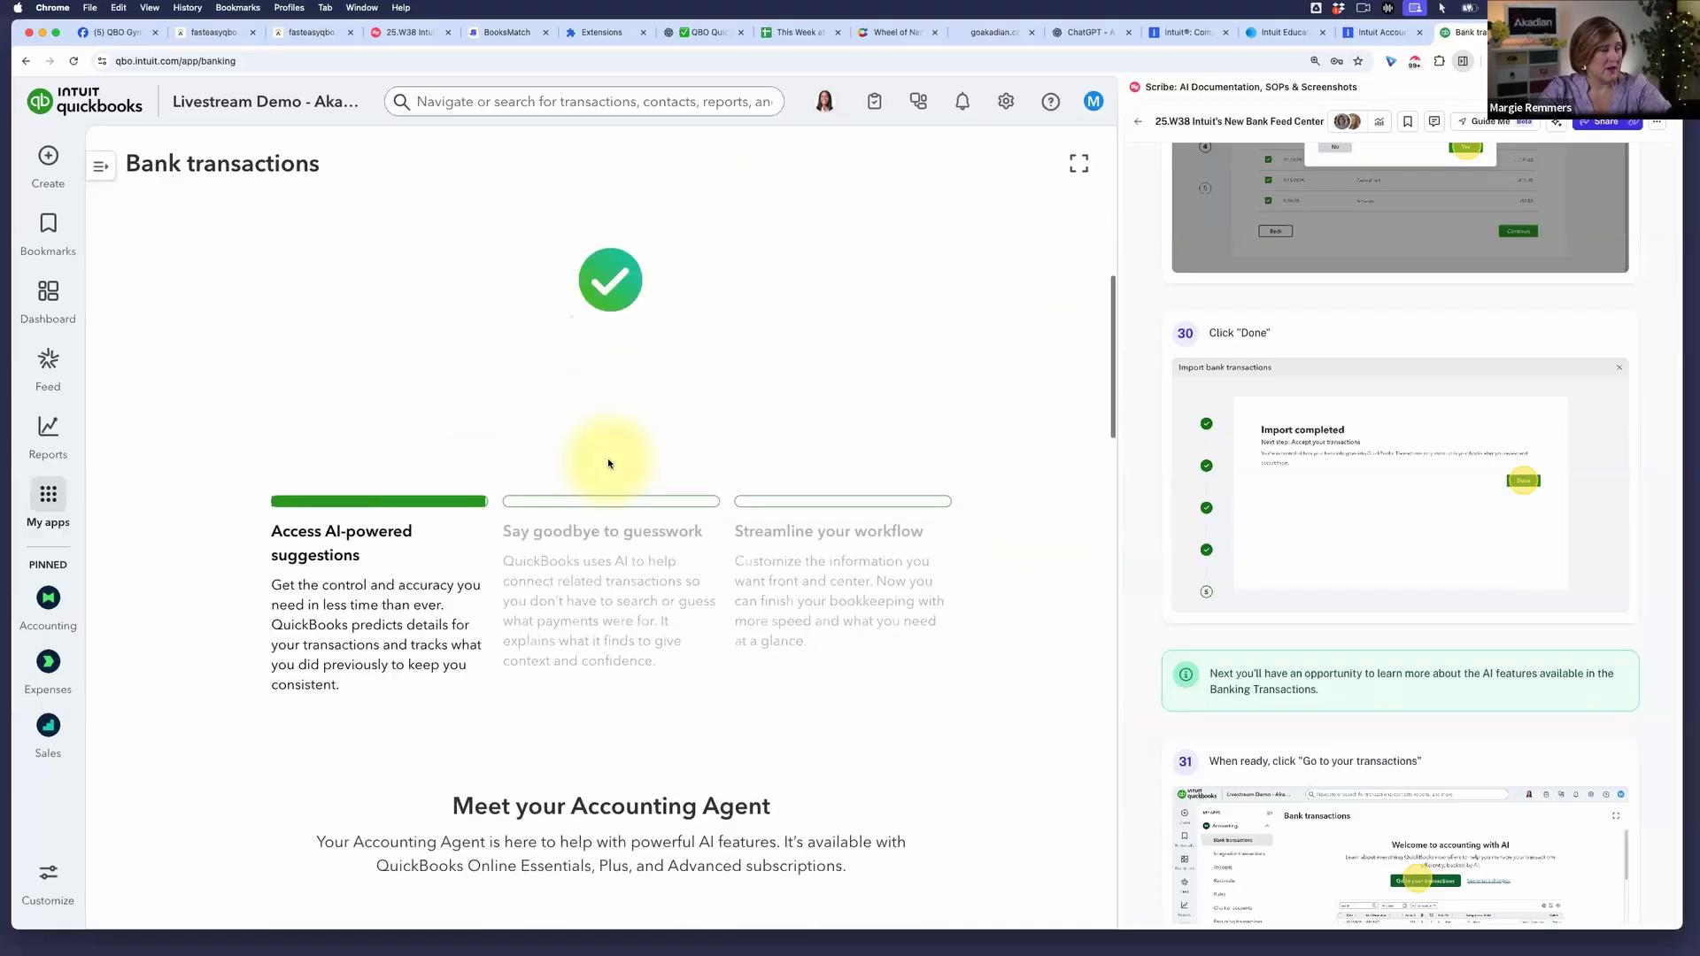
scroll(770, 529, down, 5)
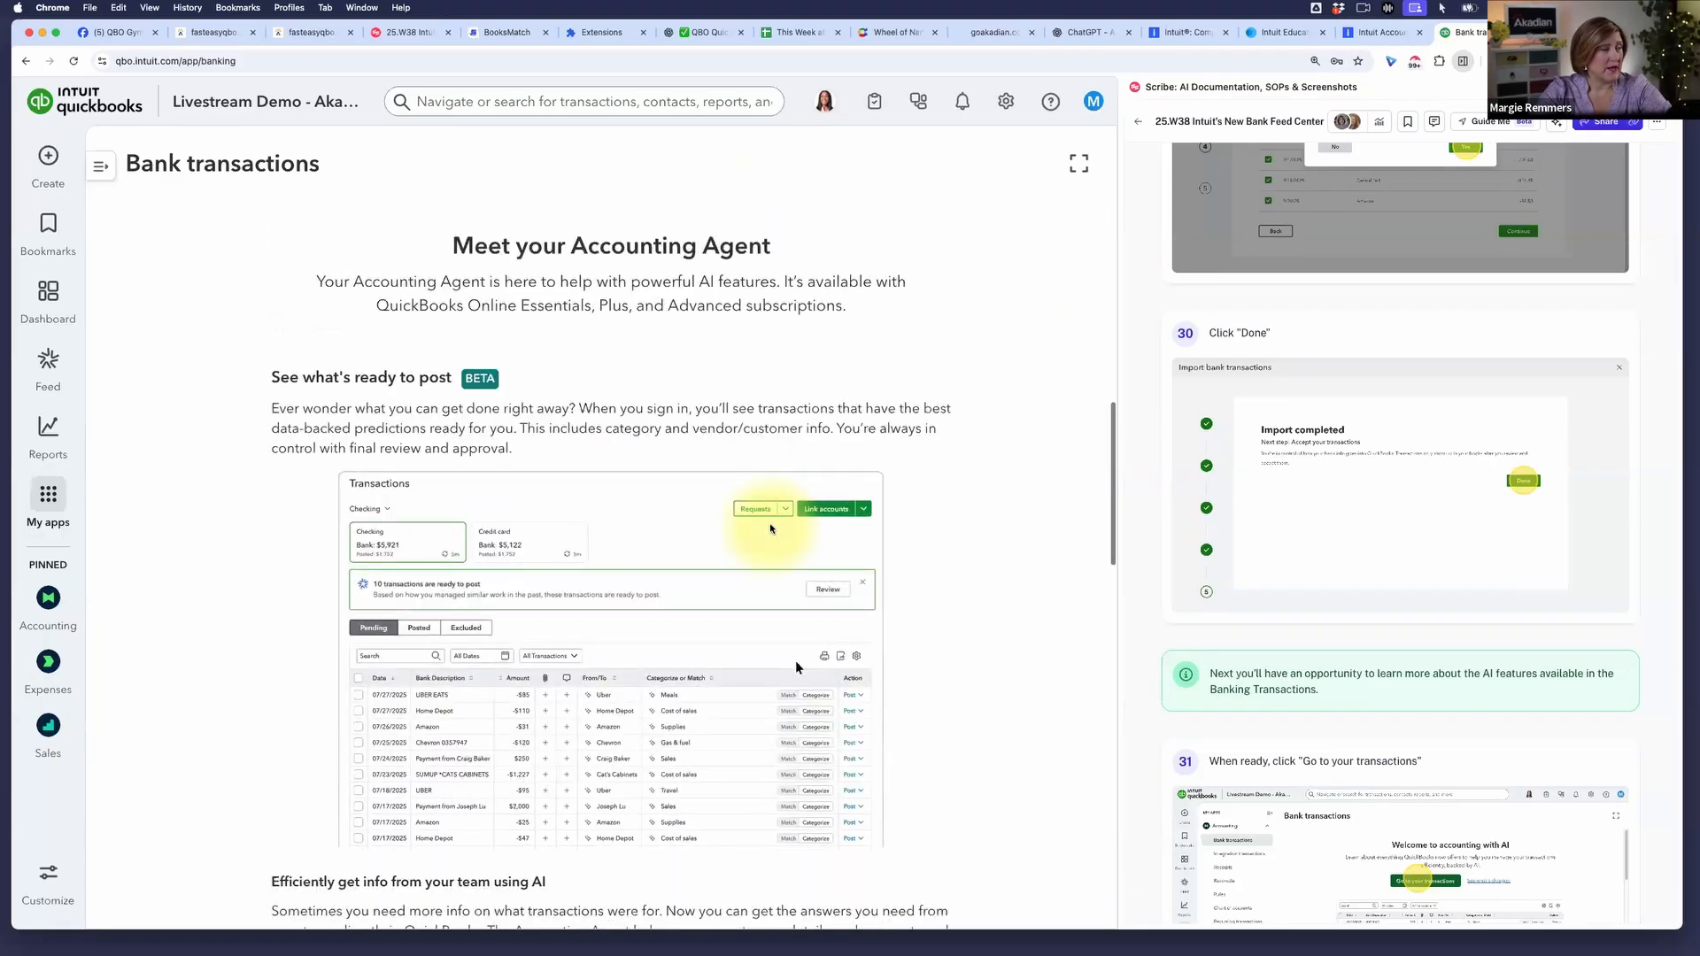
scroll(901, 595, down, 8)
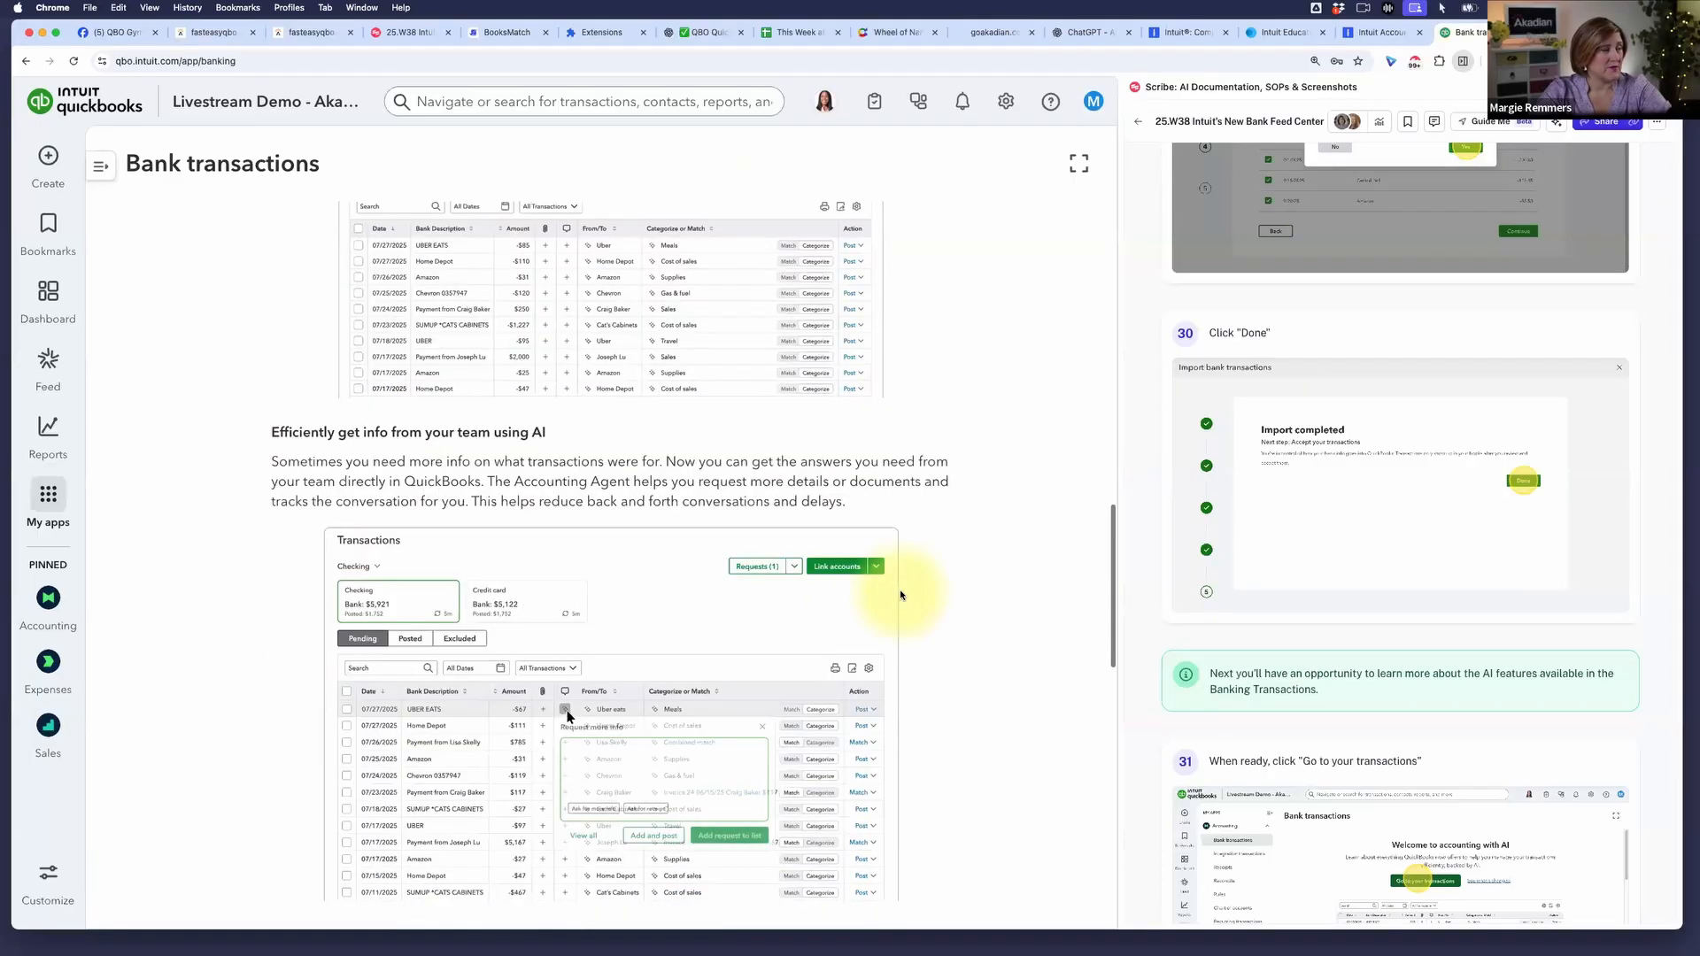
scroll(901, 595, down, 4)
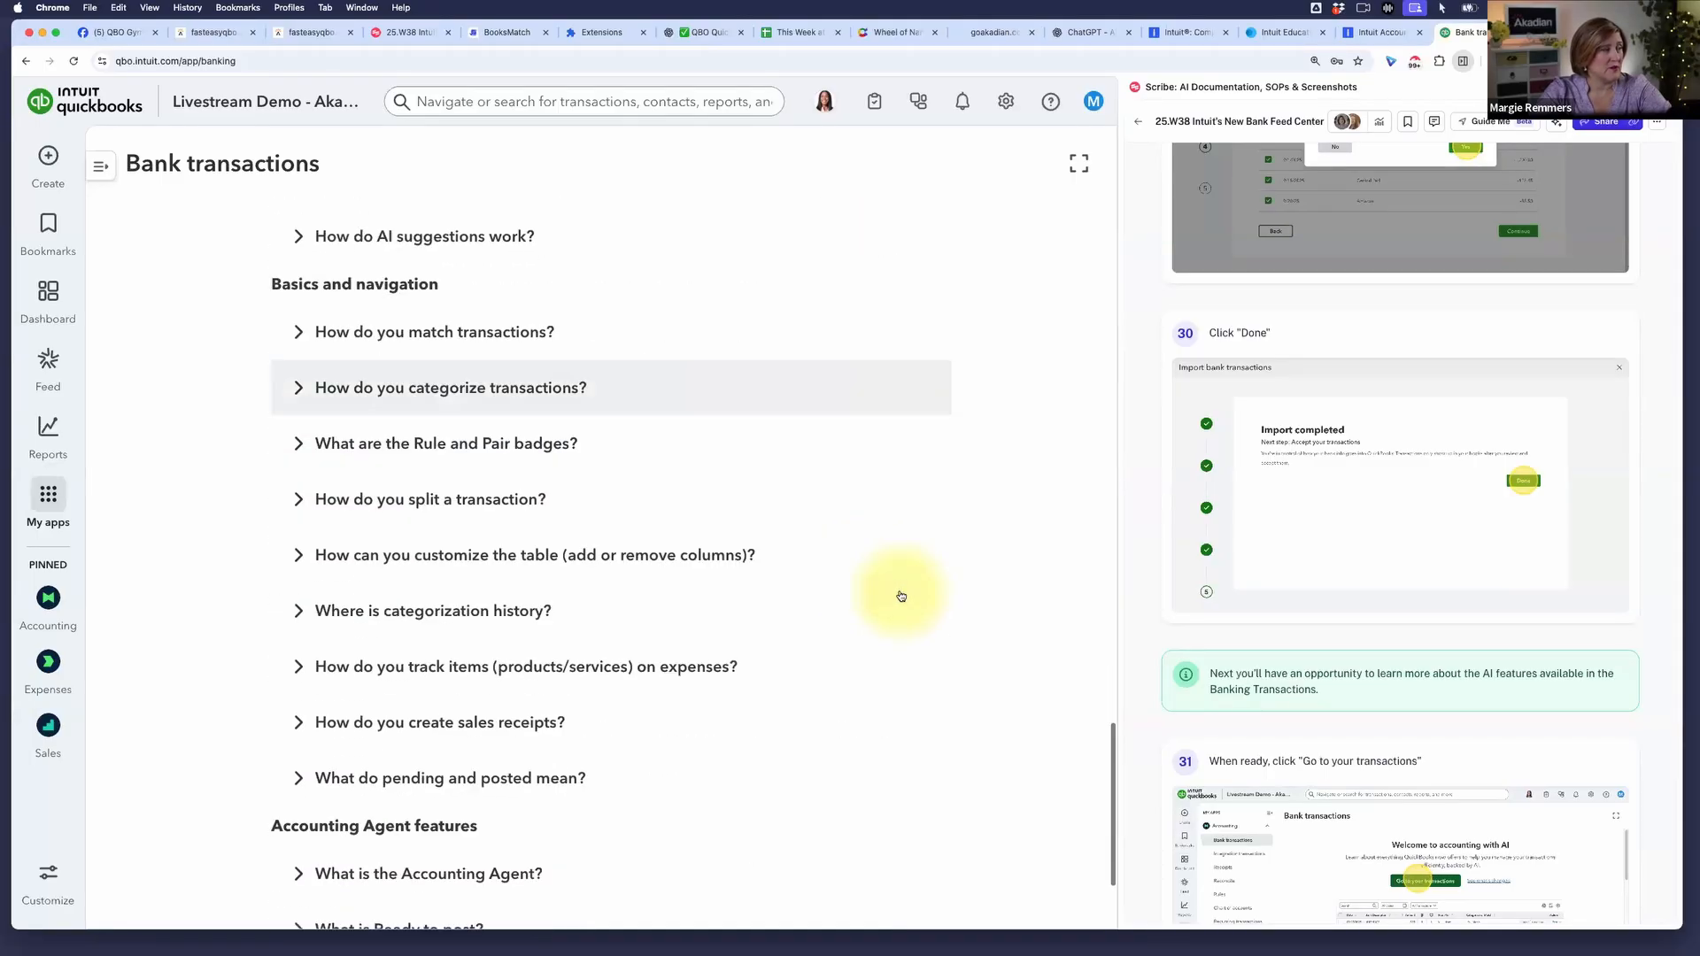
scroll(900, 596, up, 15)
scroll(900, 595, up, 8)
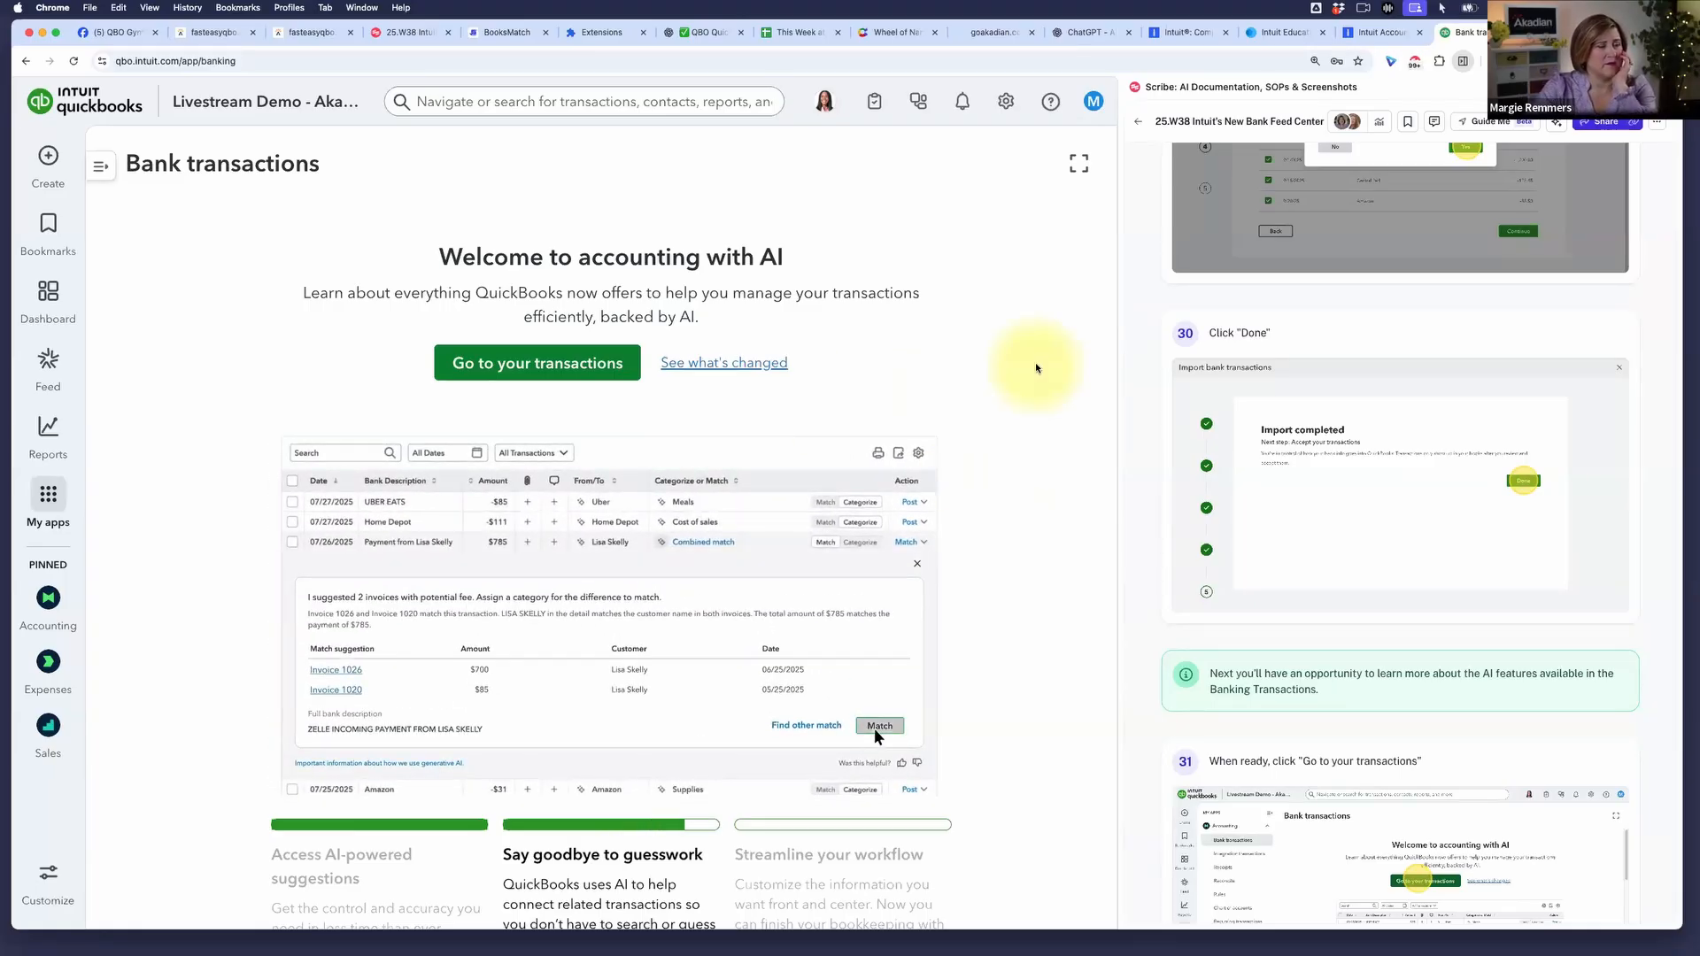
click(576, 370)
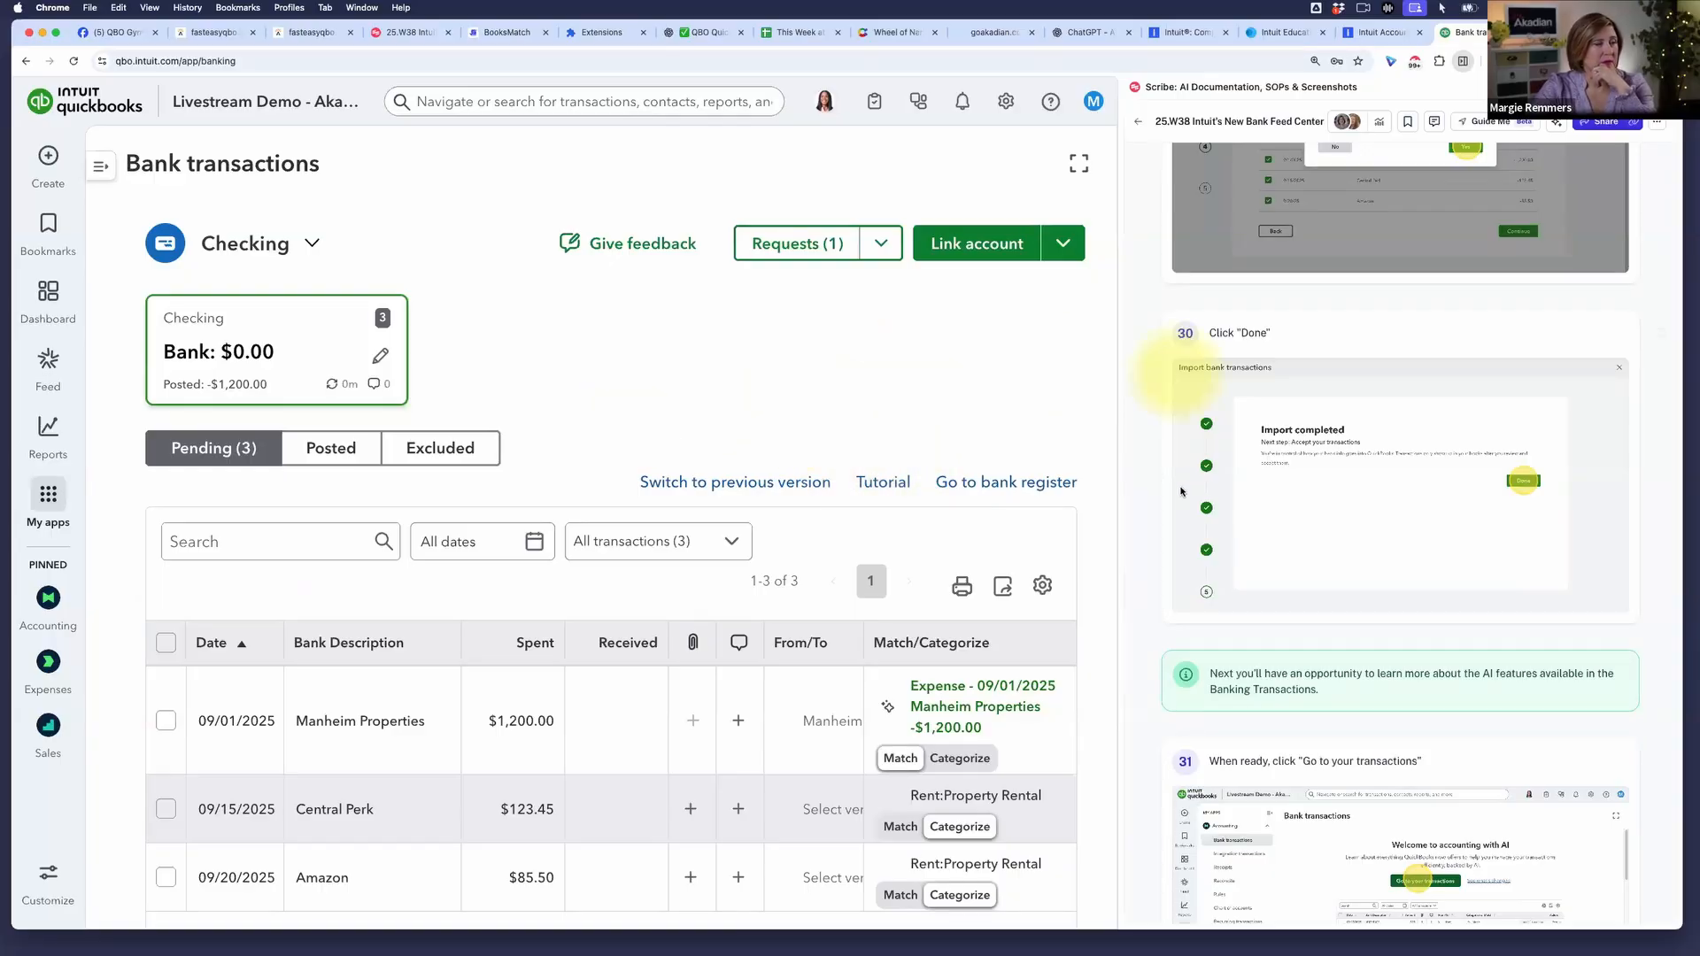
- Examine the Checking account's selector options and the edit option on its account card
scroll(1319, 500, down, 3)
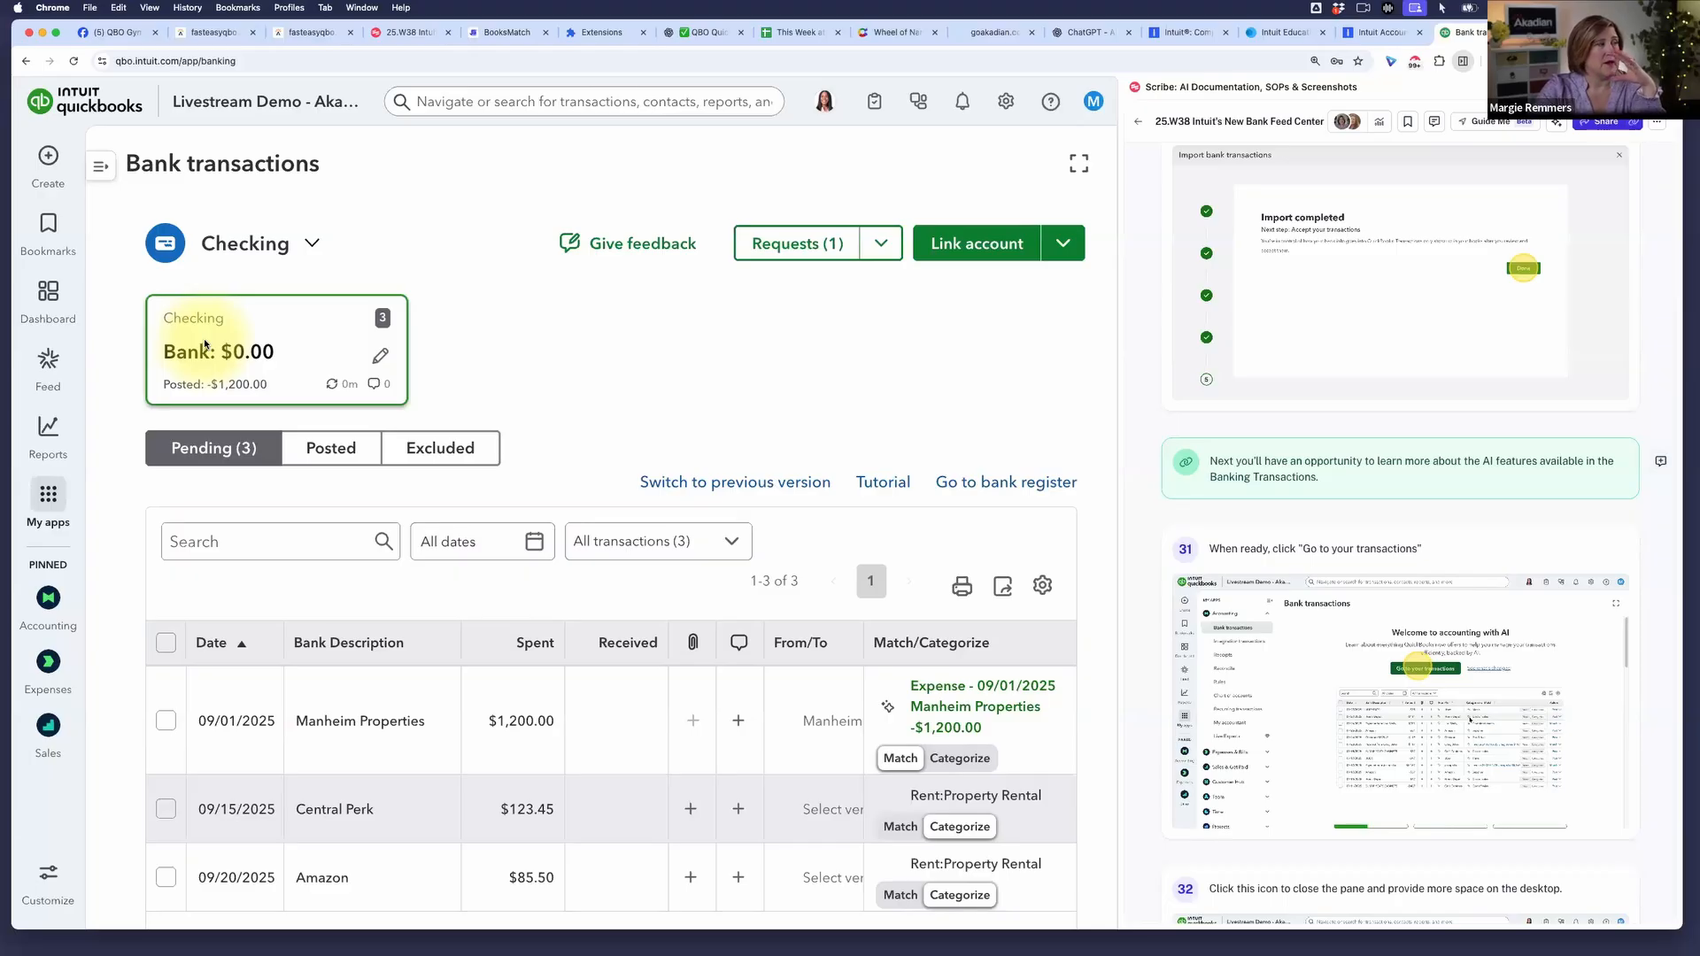
click(304, 246)
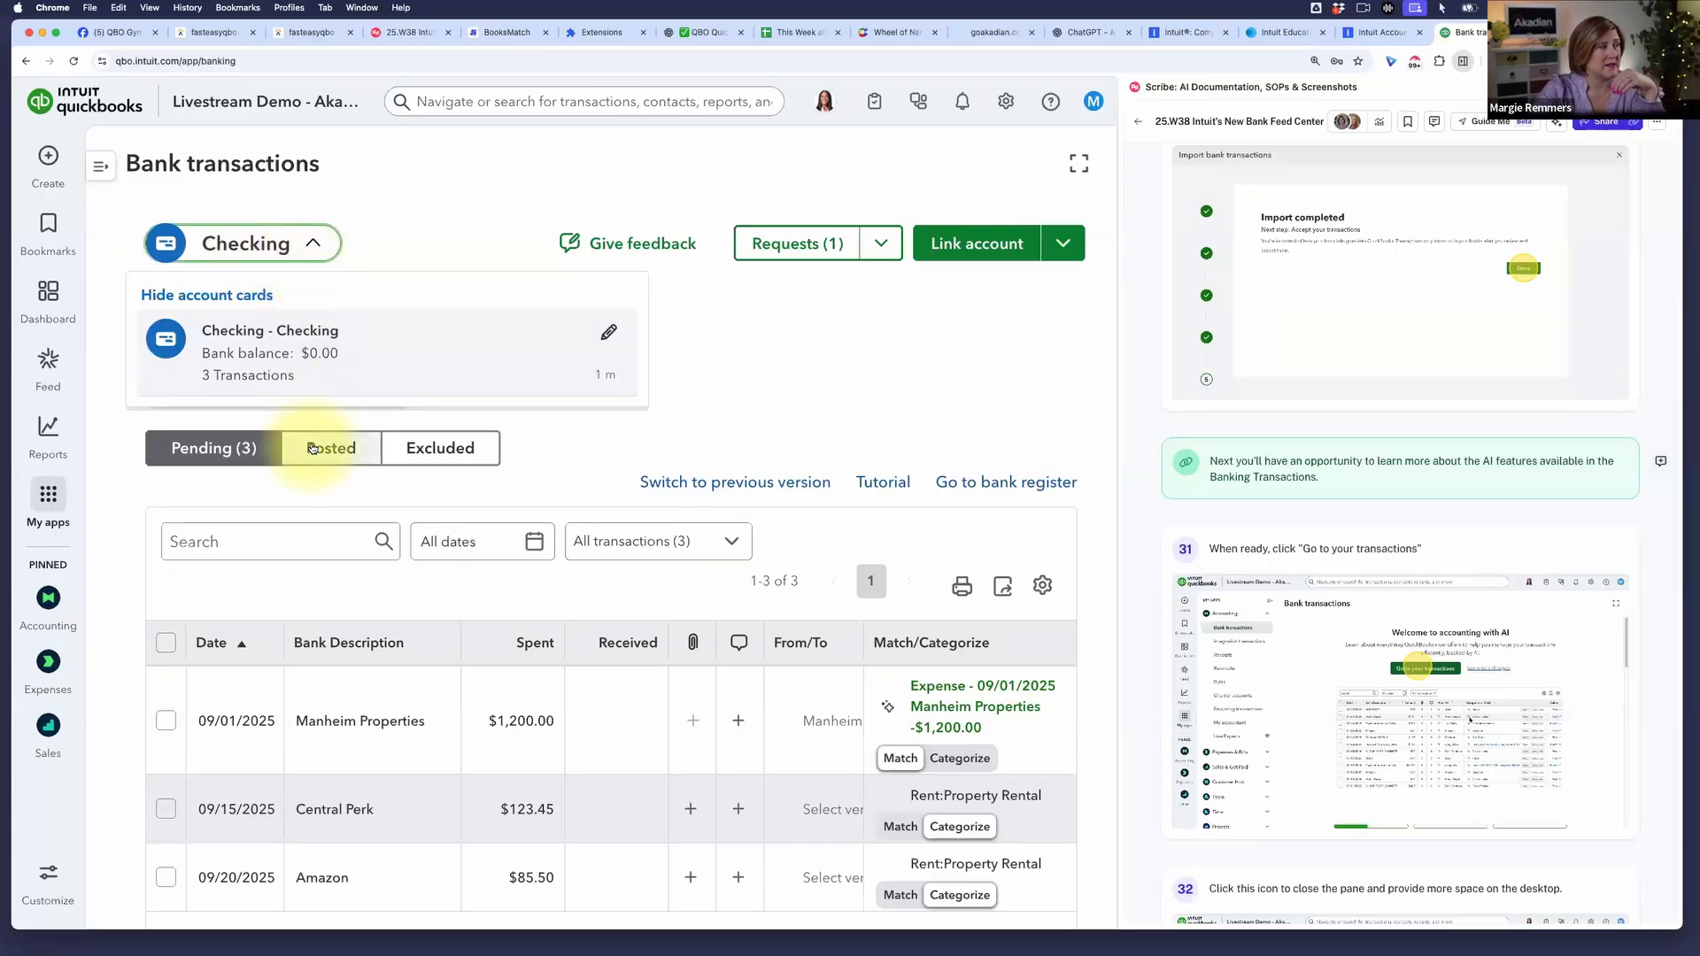
click(292, 250)
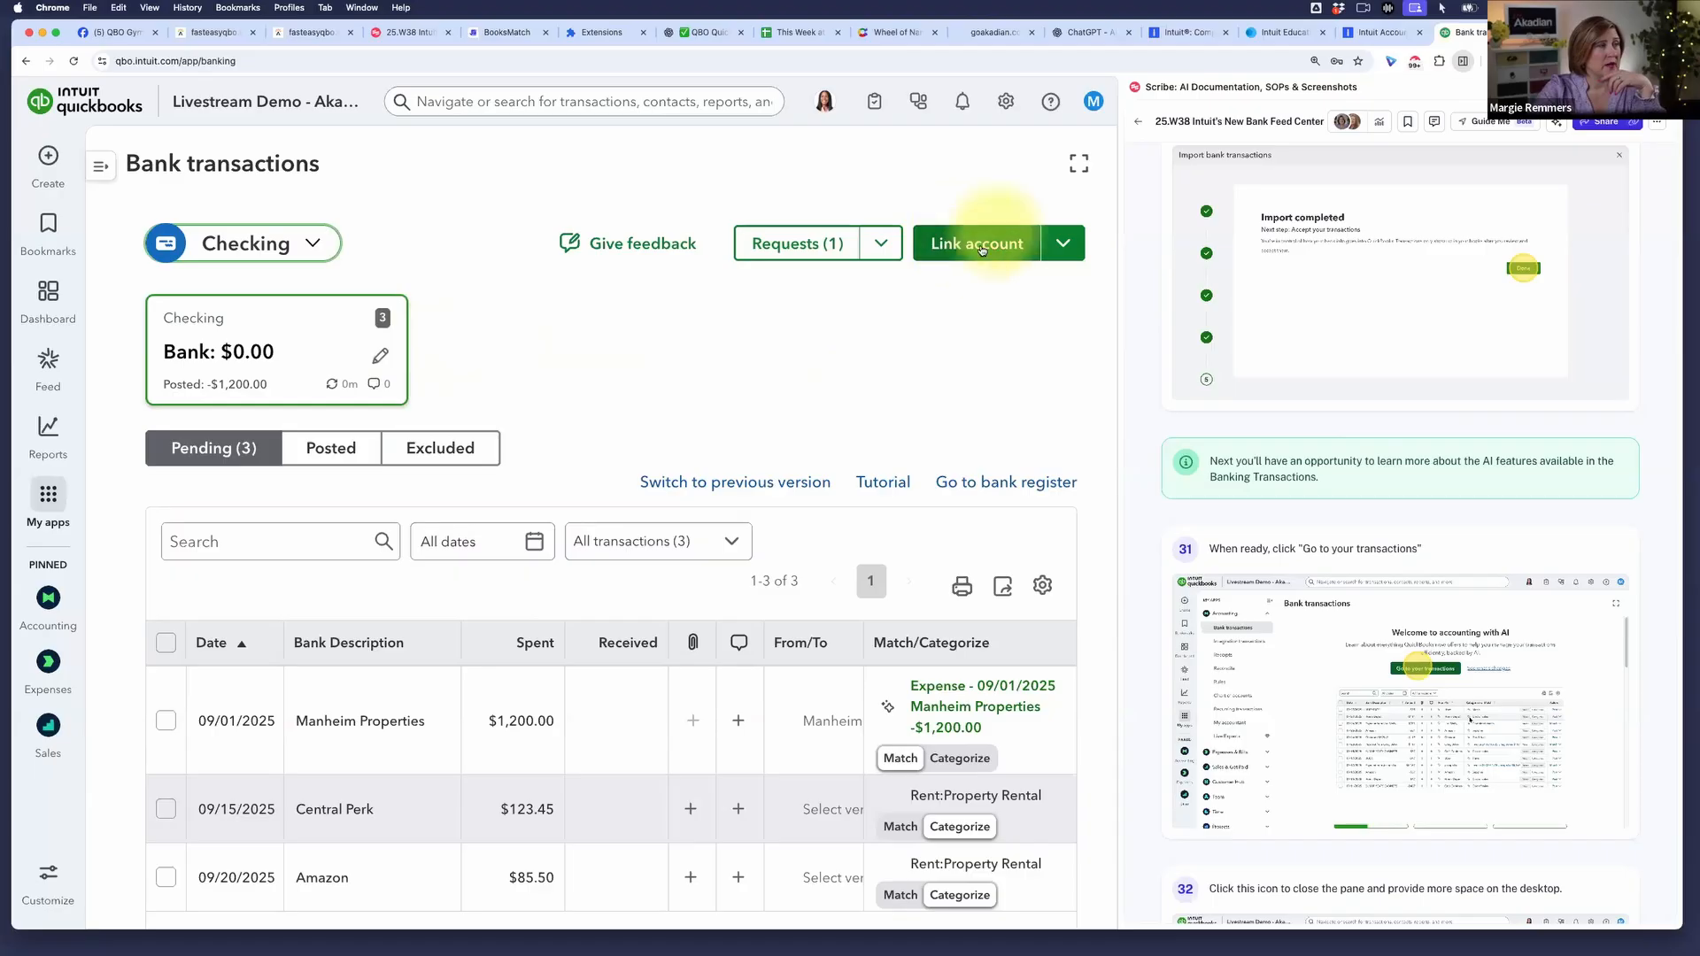
click(382, 358)
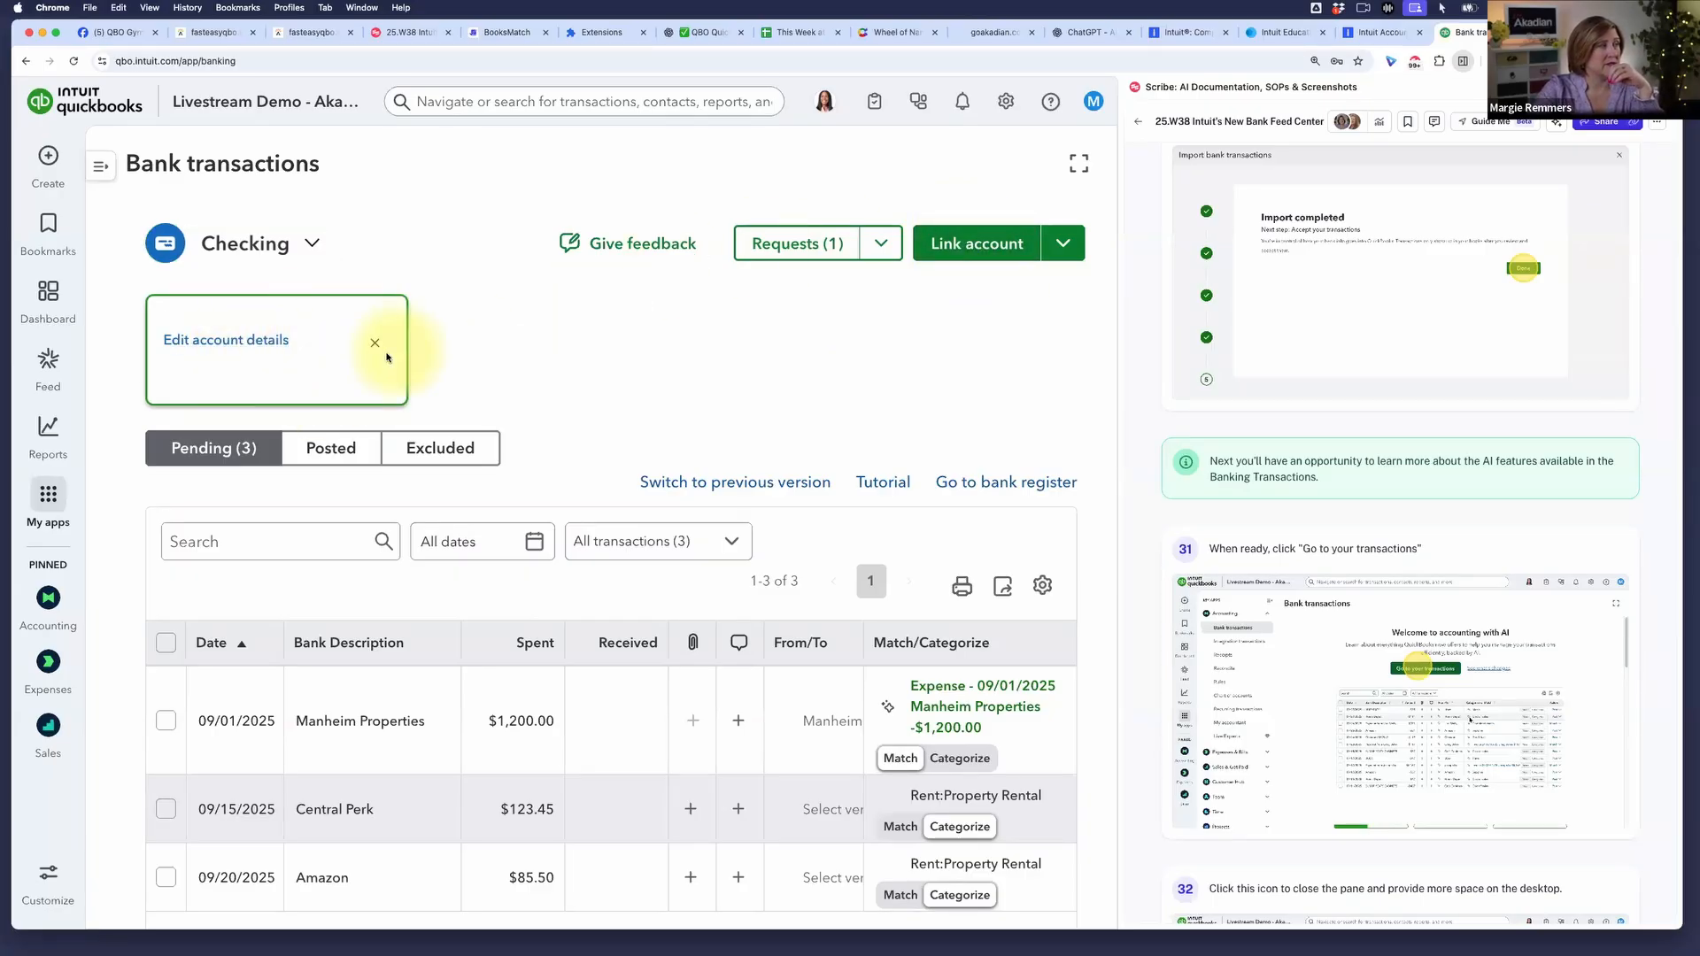
click(374, 343)
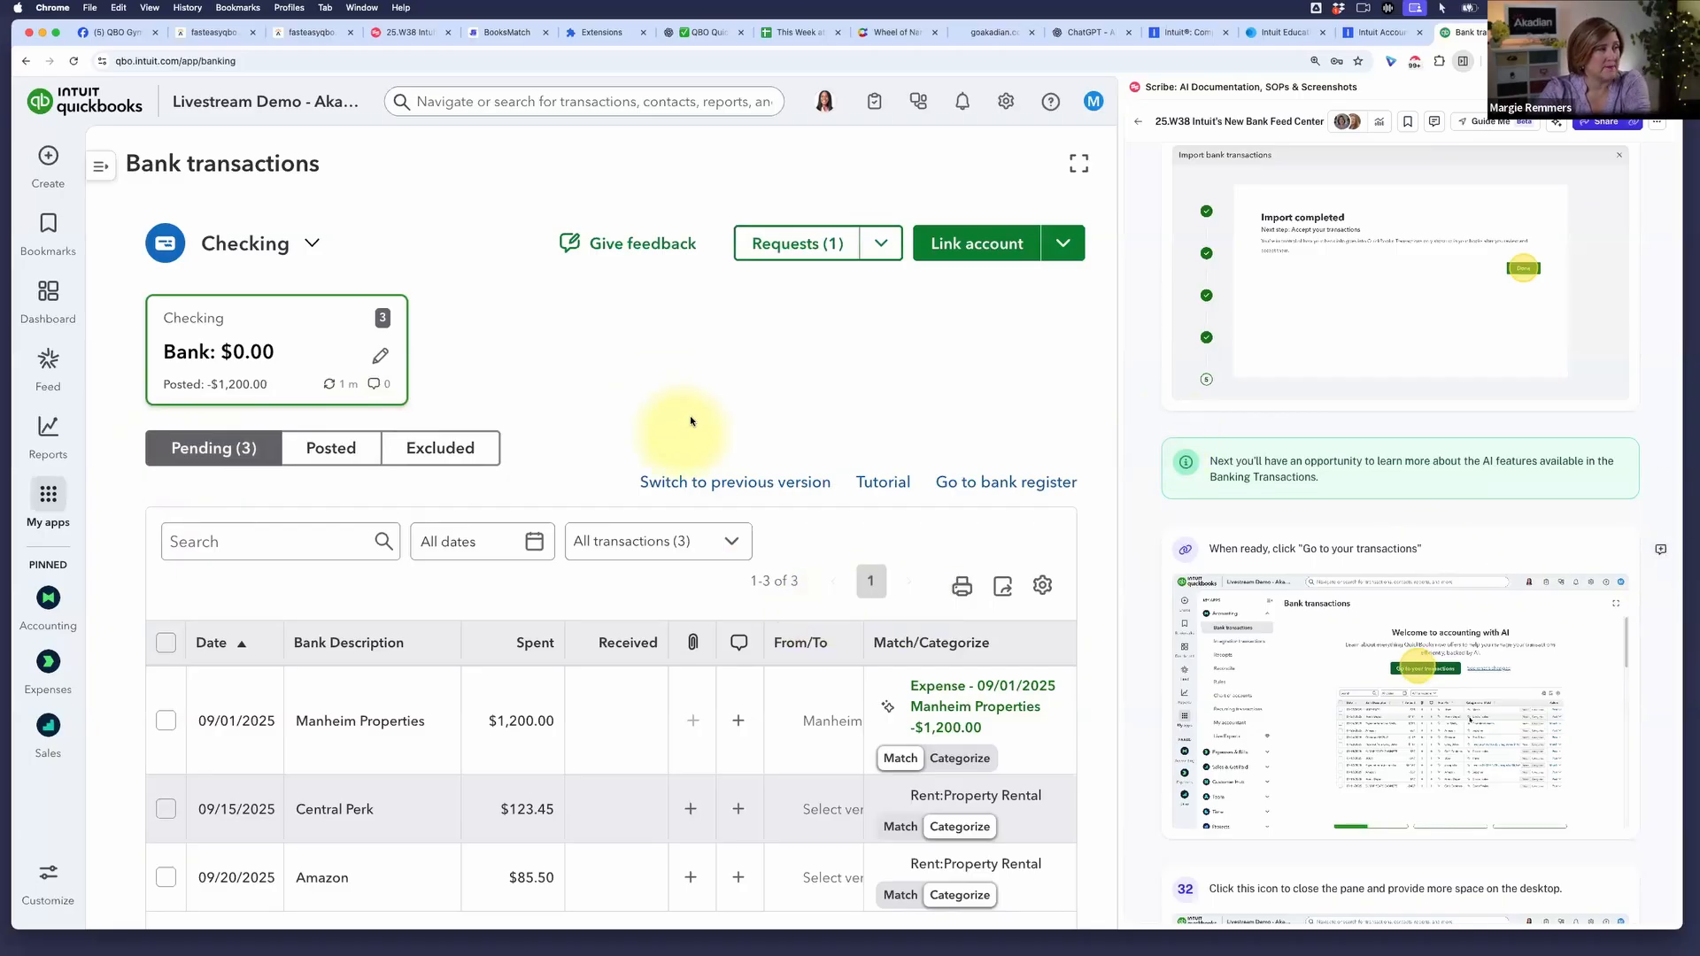
- Examine the pending Checking transactions across the table, from the dates to the Action column
scroll(691, 421, down, 2)
scroll(686, 418, up, 2)
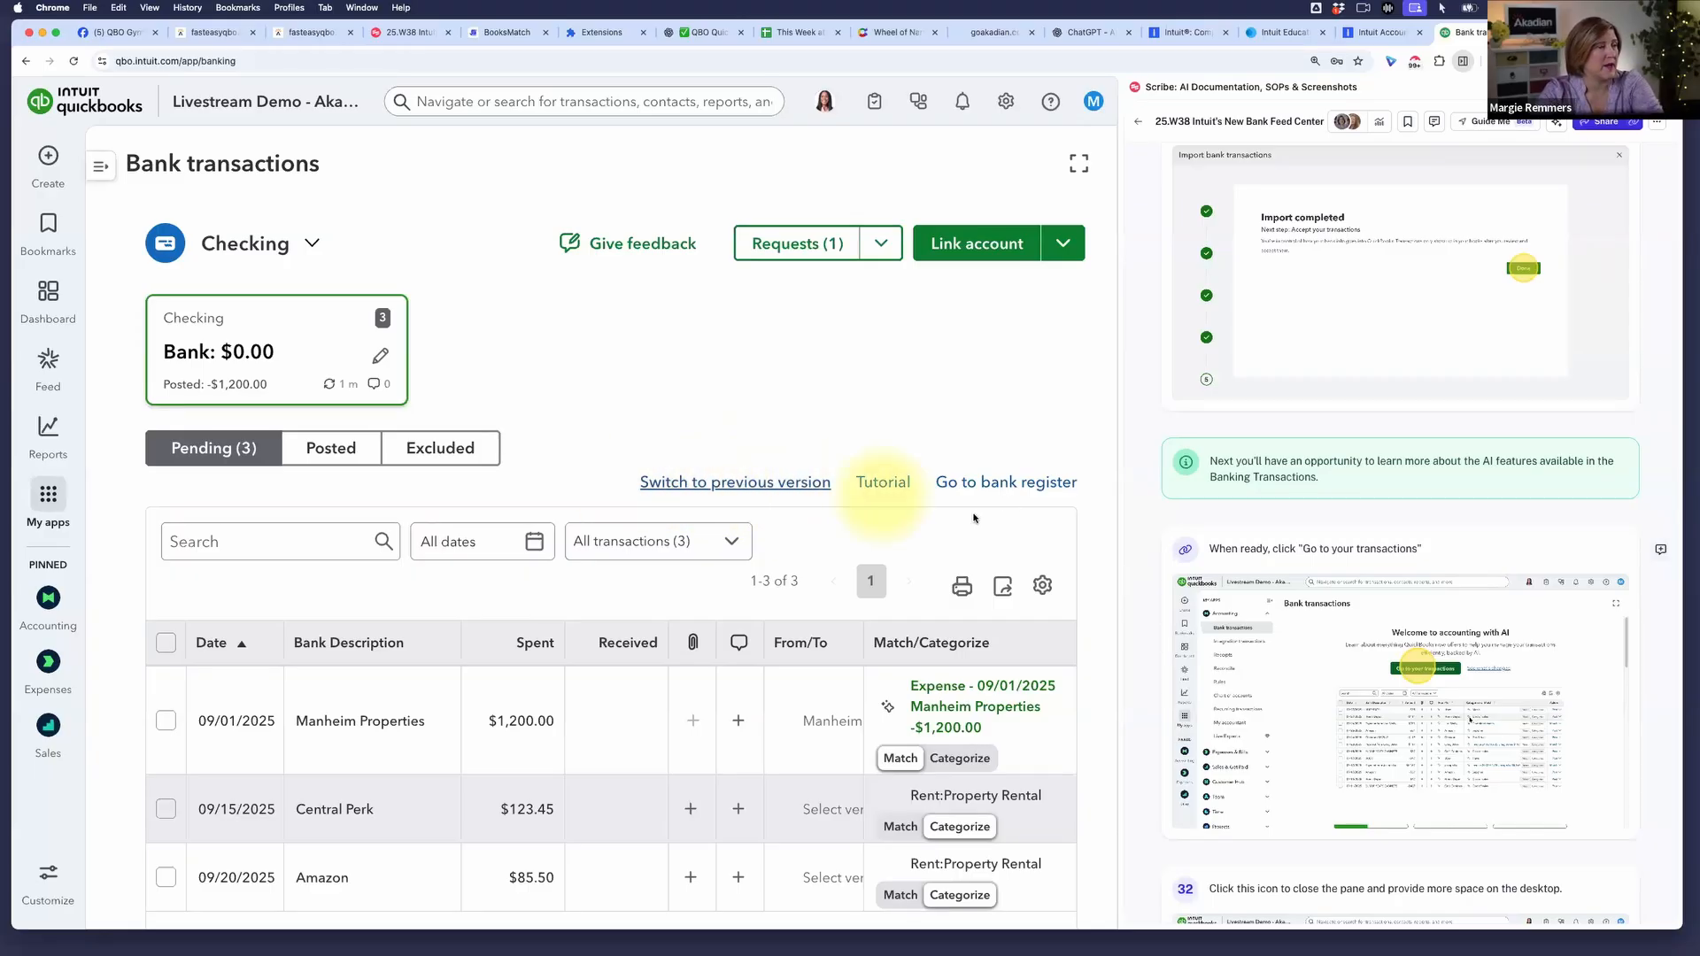
scroll(854, 558, down, 3)
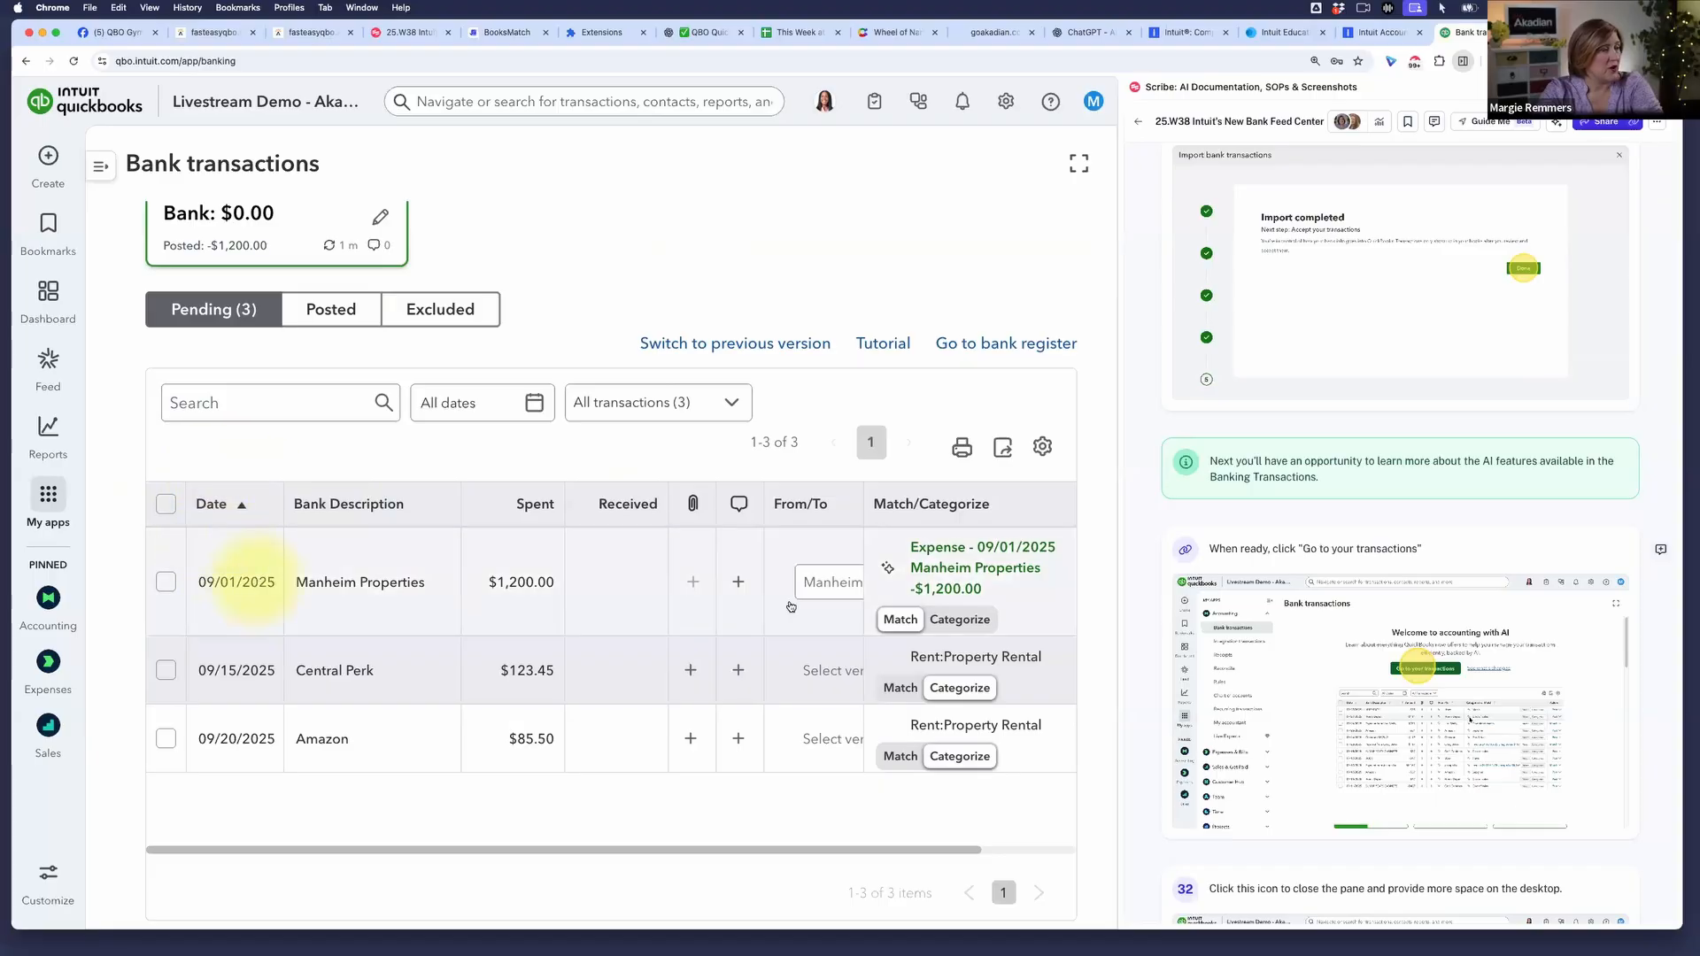
scroll(519, 605, right, 2)
scroll(519, 605, right, 1)
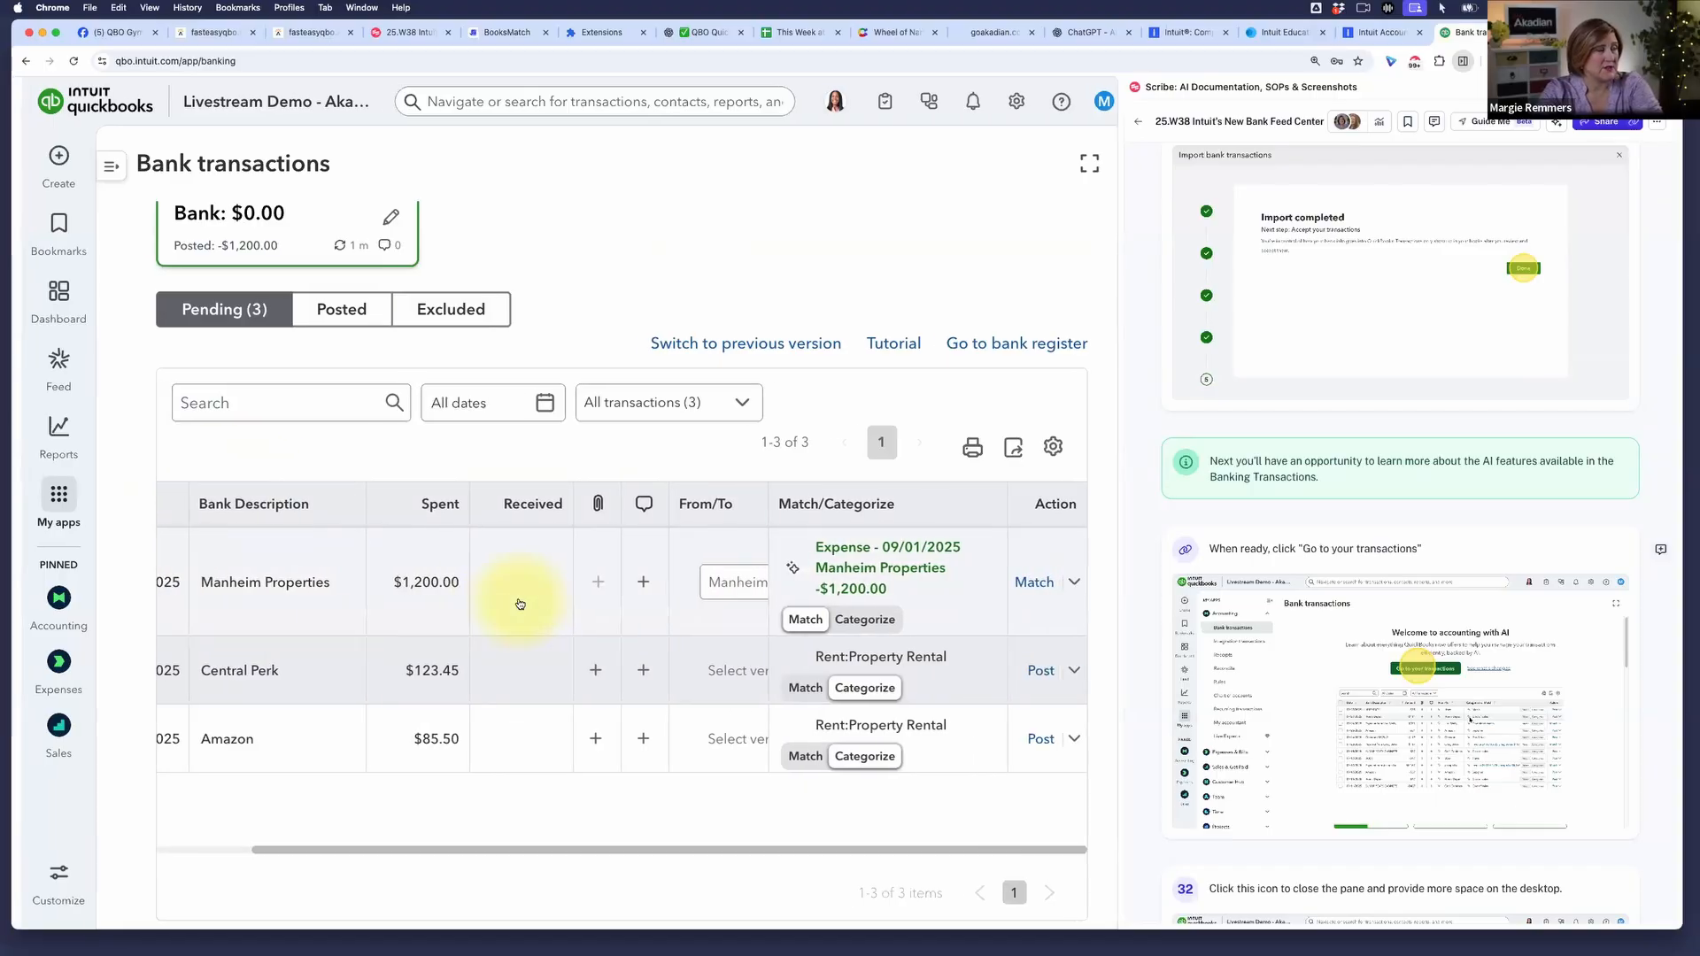
- Close the guide's side panel, and sort the pending transactions by date, newest first and back to oldest first
scroll(519, 602, left, 3)
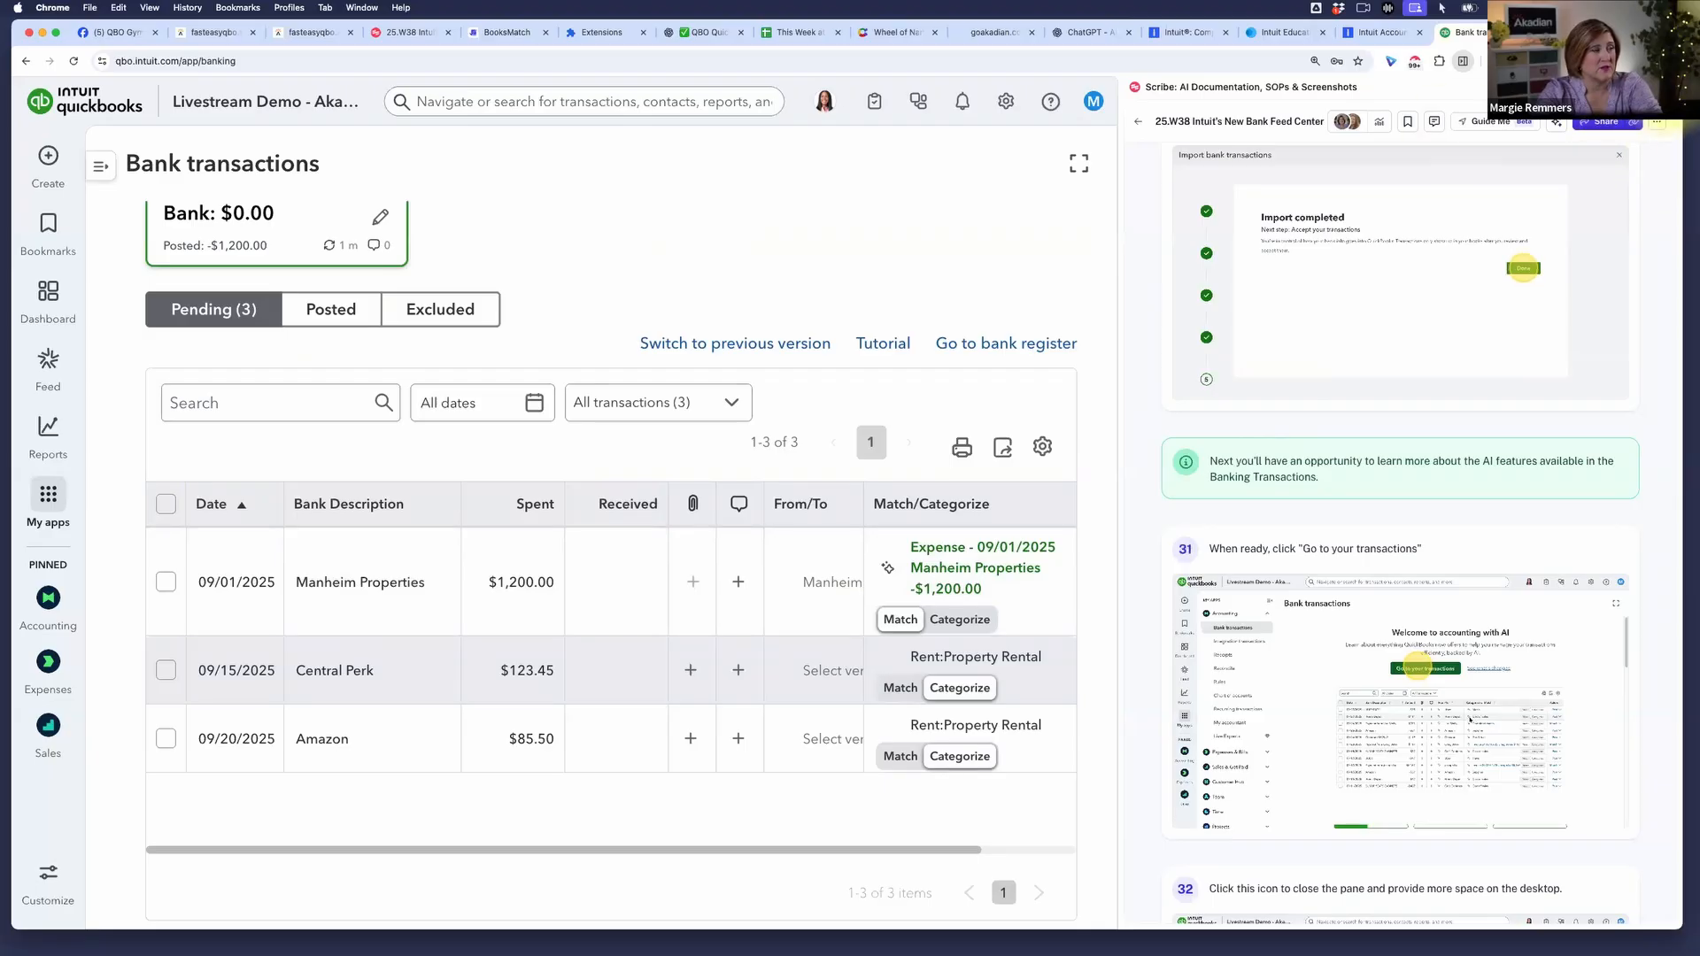
click(1665, 87)
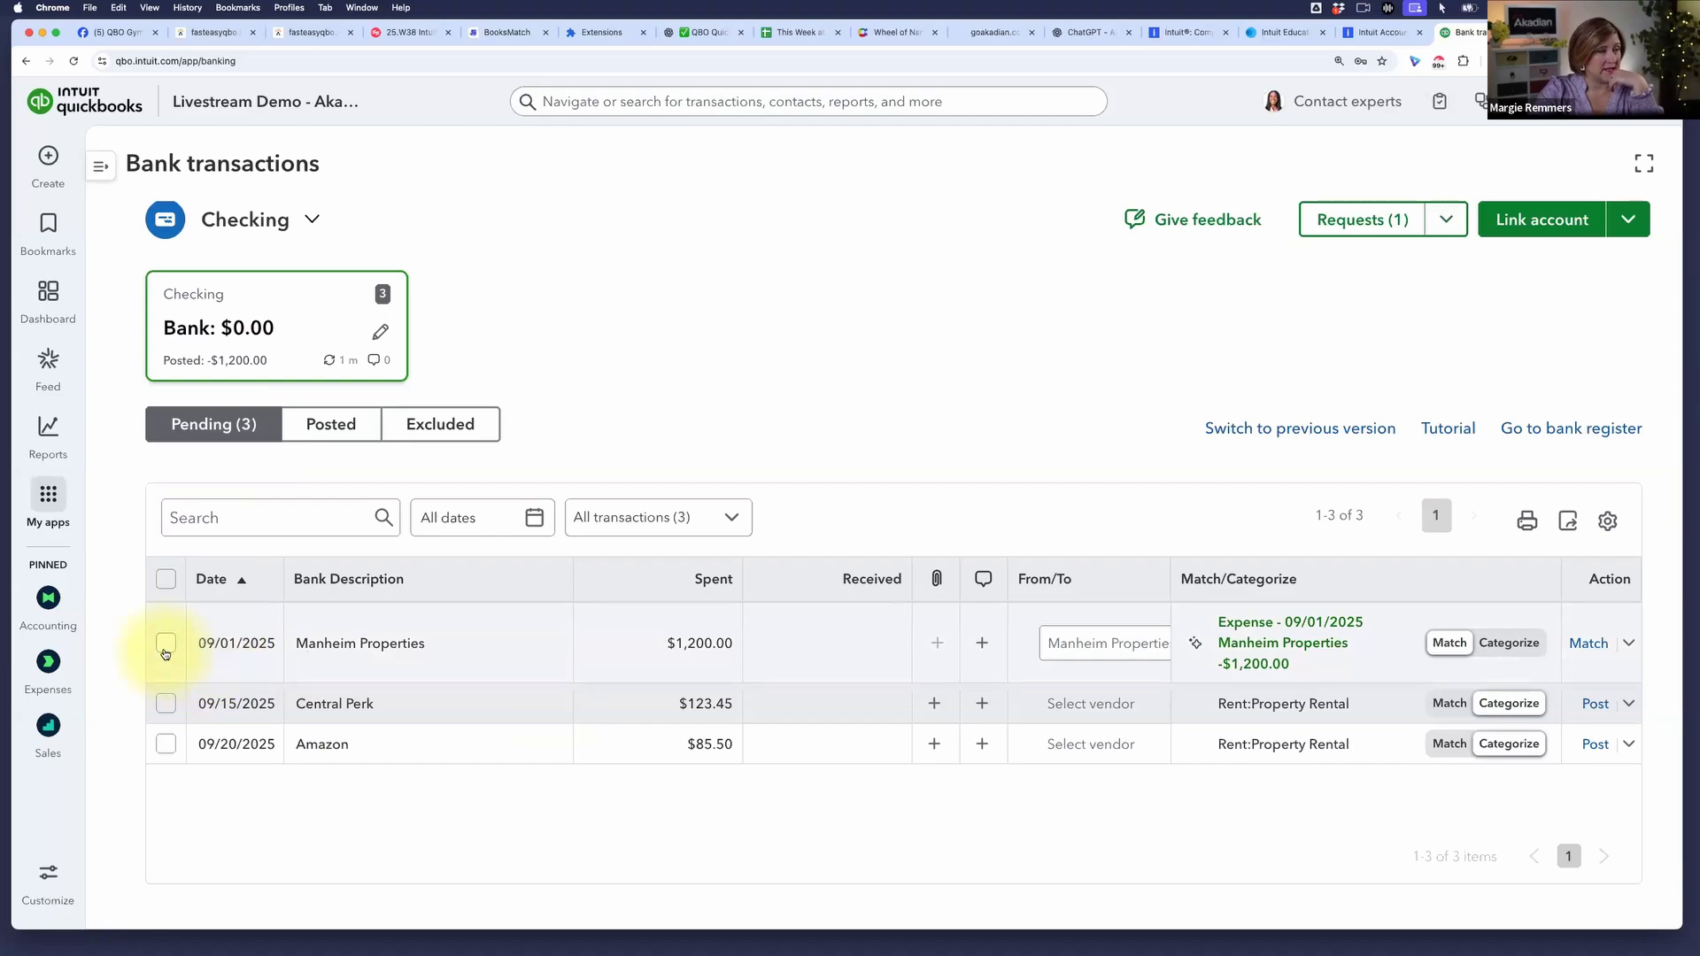
click(218, 581)
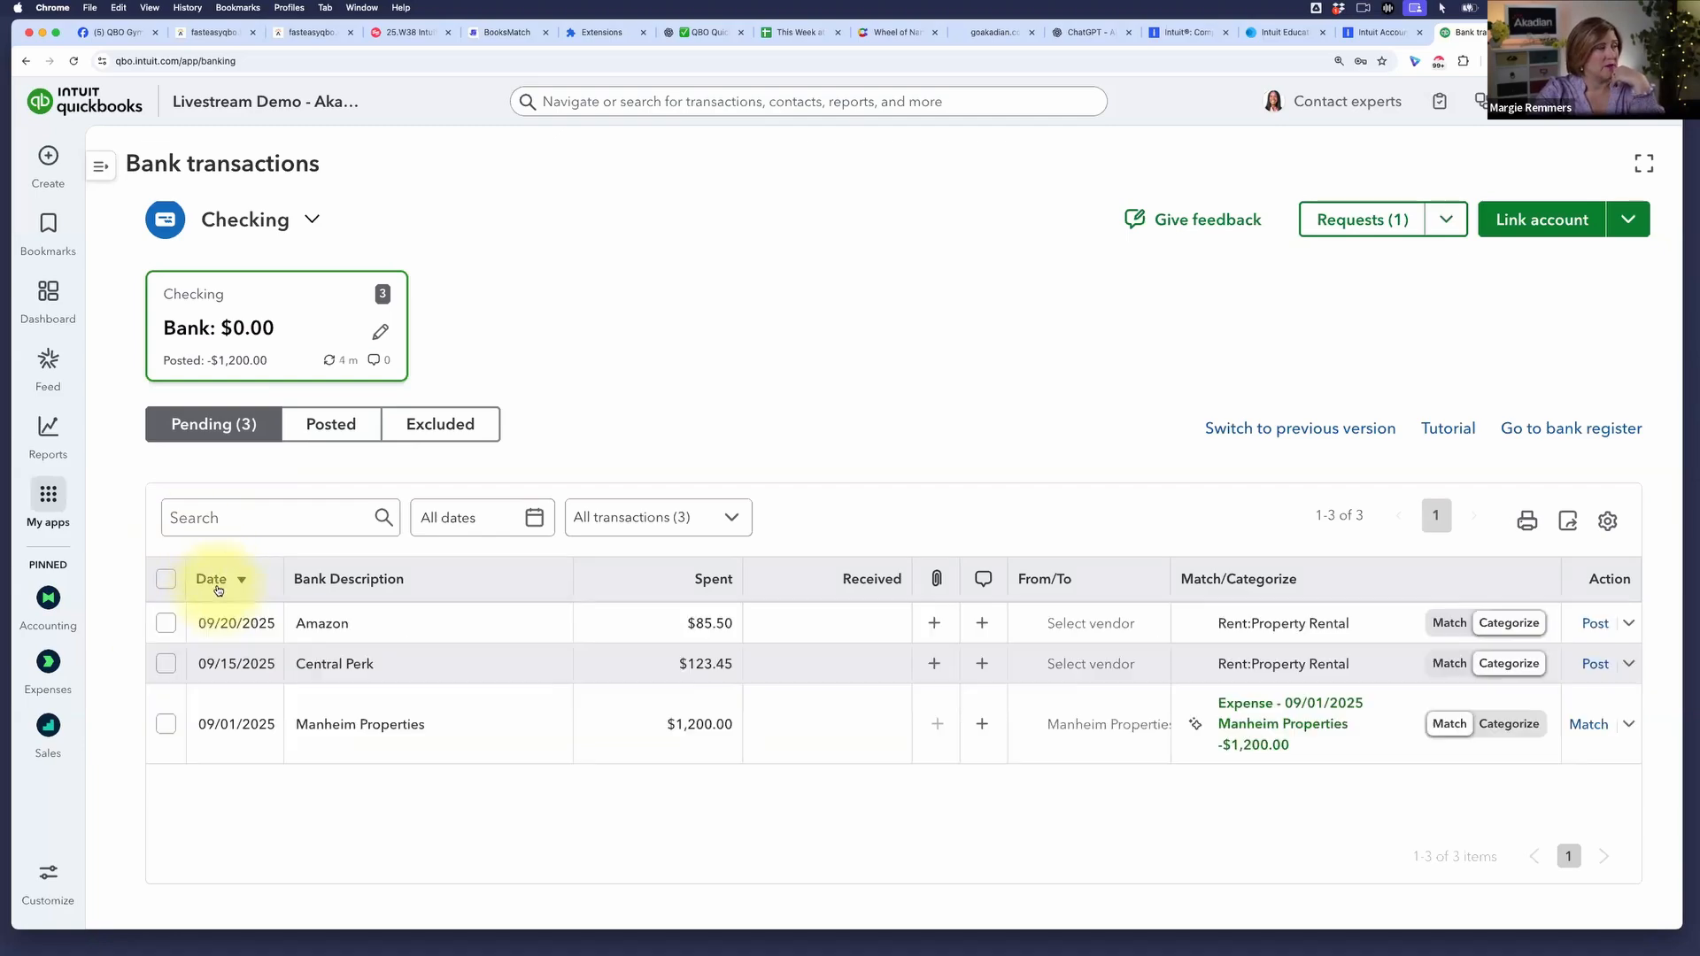
click(219, 583)
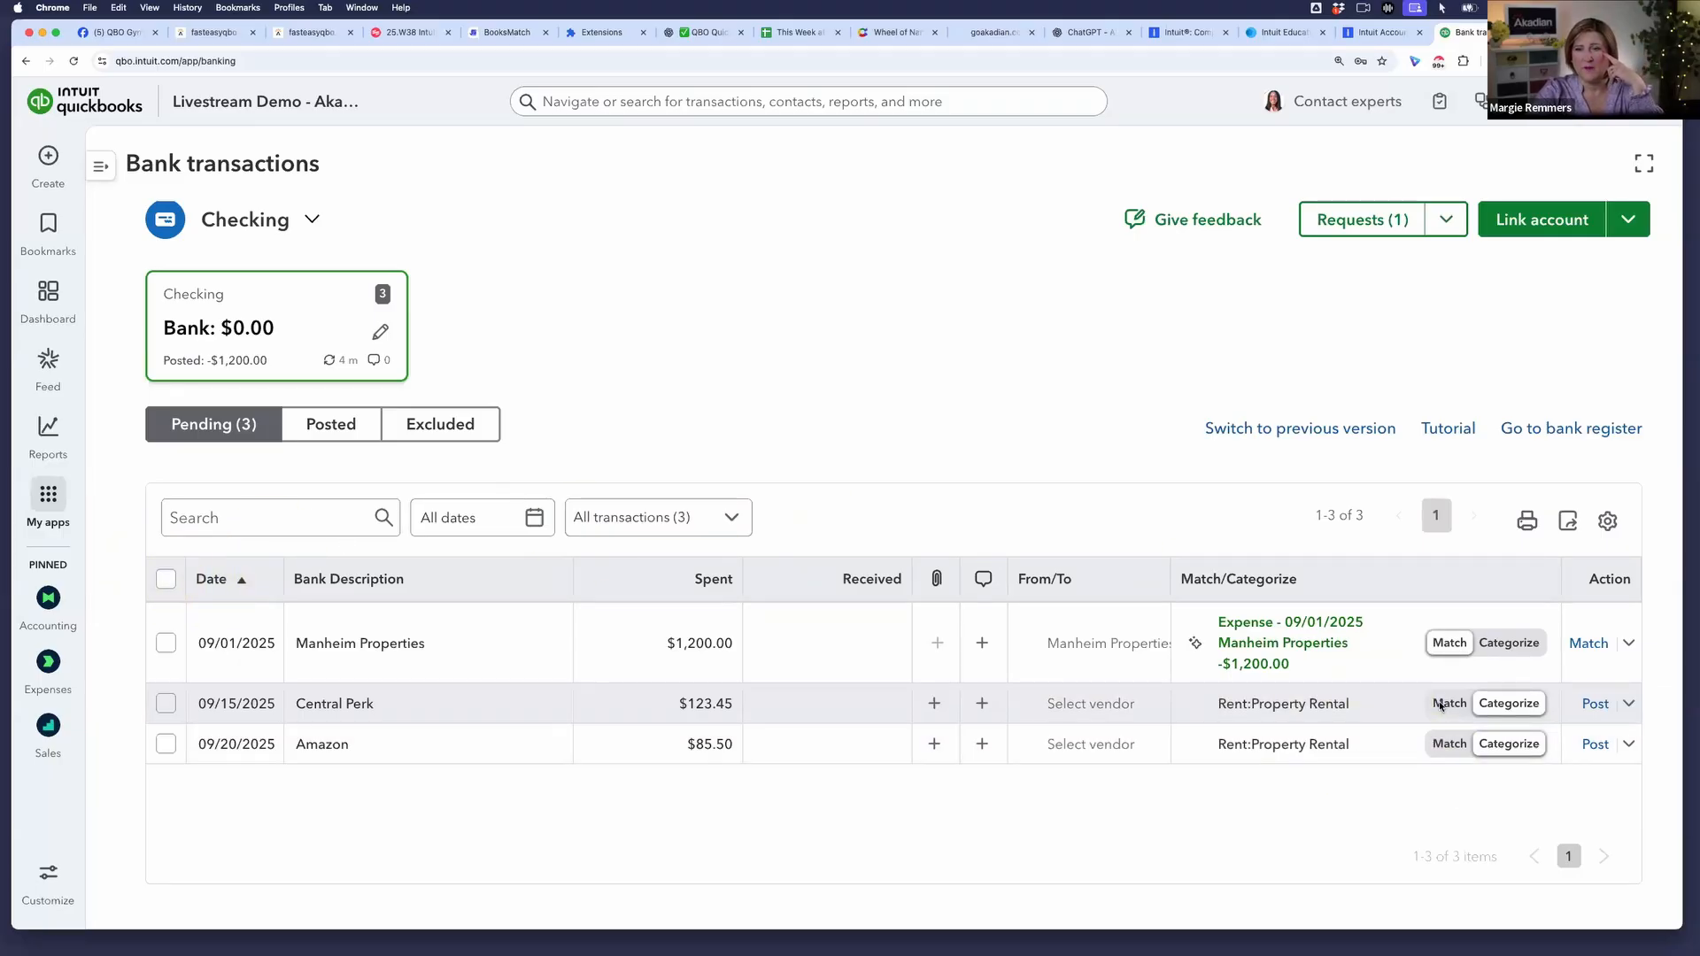
key(super+Tab)
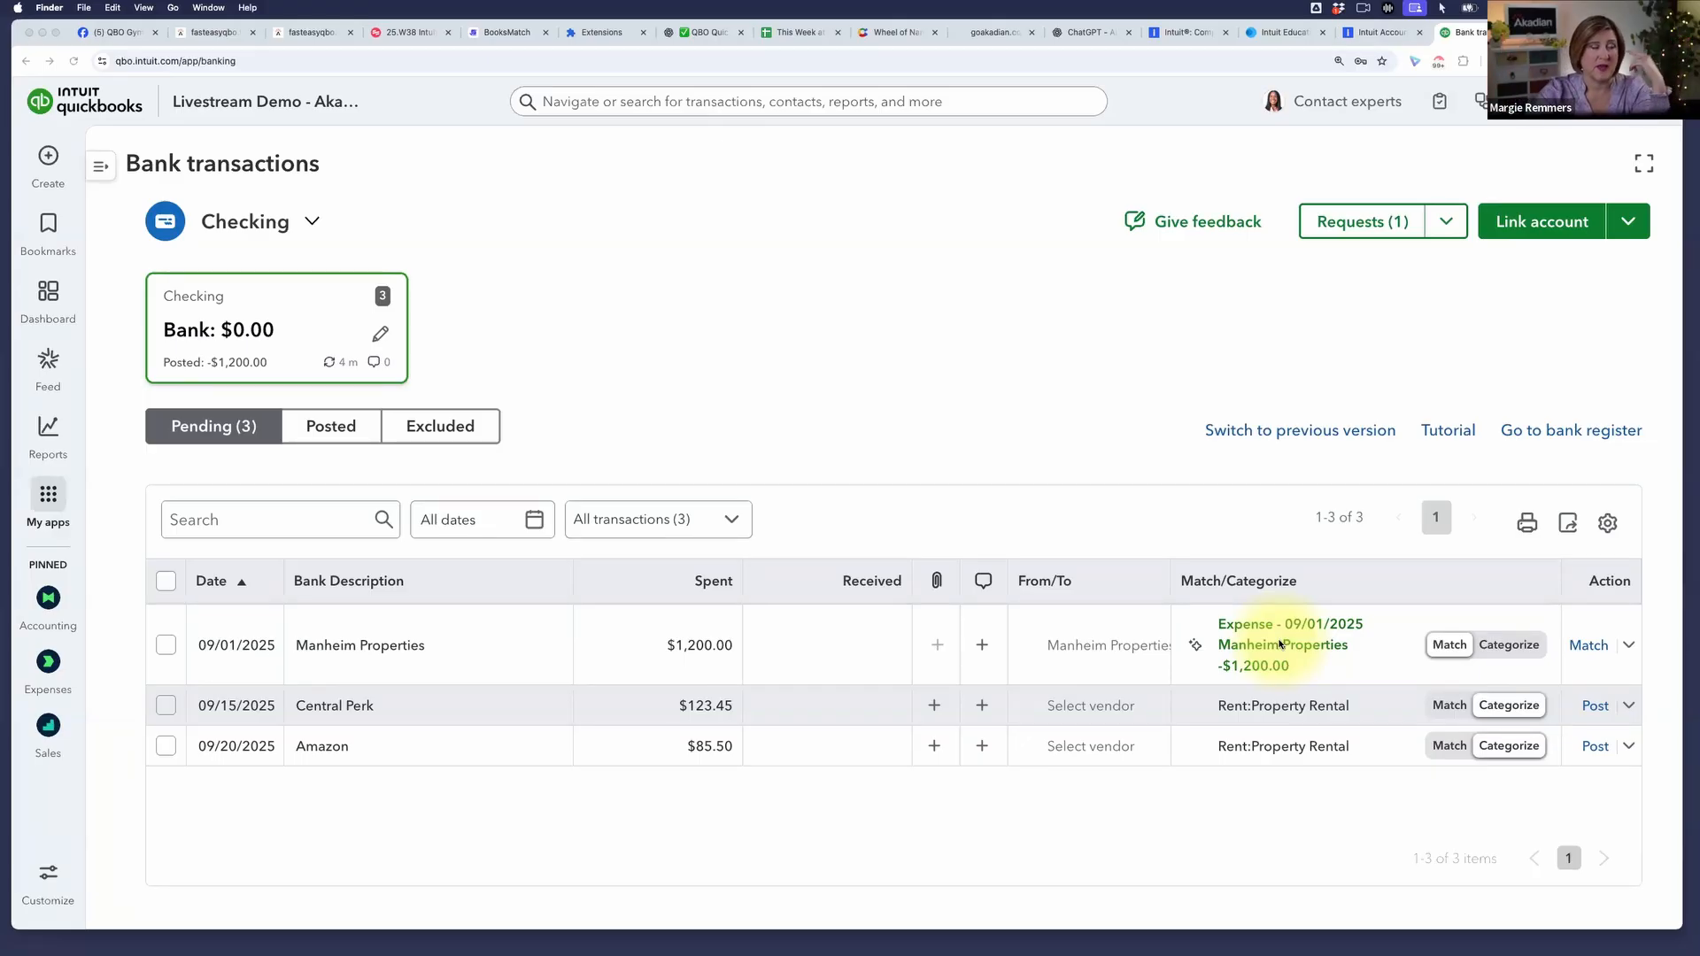
- Review the AI match suggestion for the Manheim Properties transaction, close its details, and accept the match
click(1194, 650)
click(1194, 648)
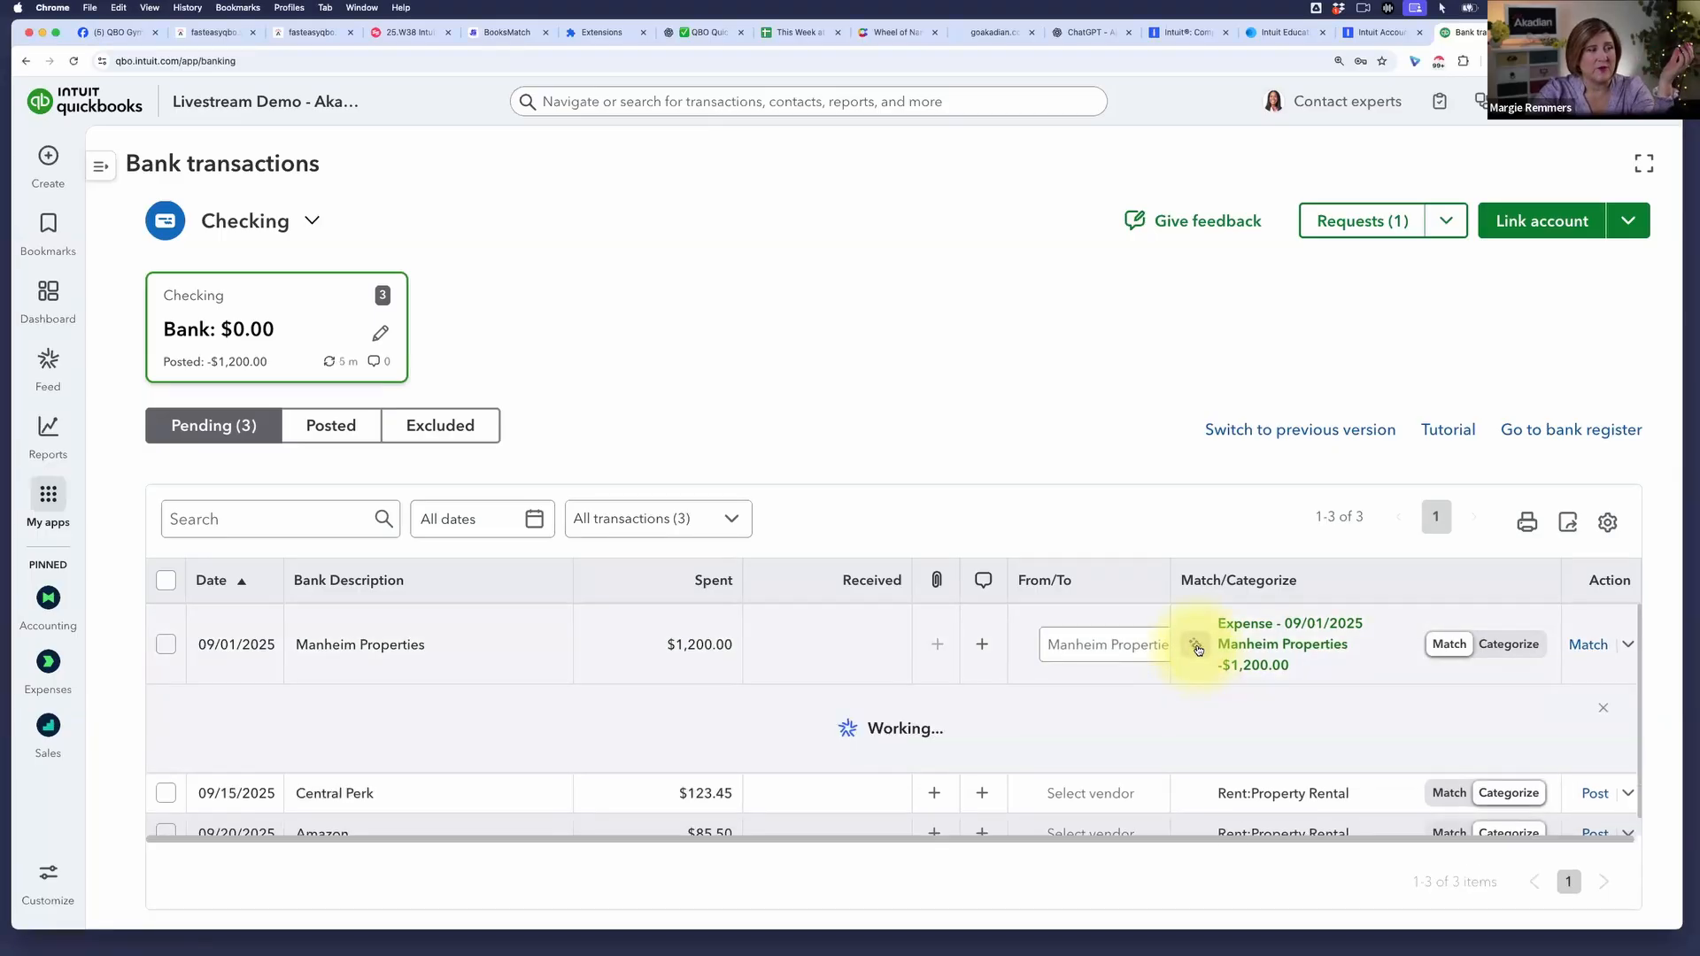
scroll(1135, 643, down, 1)
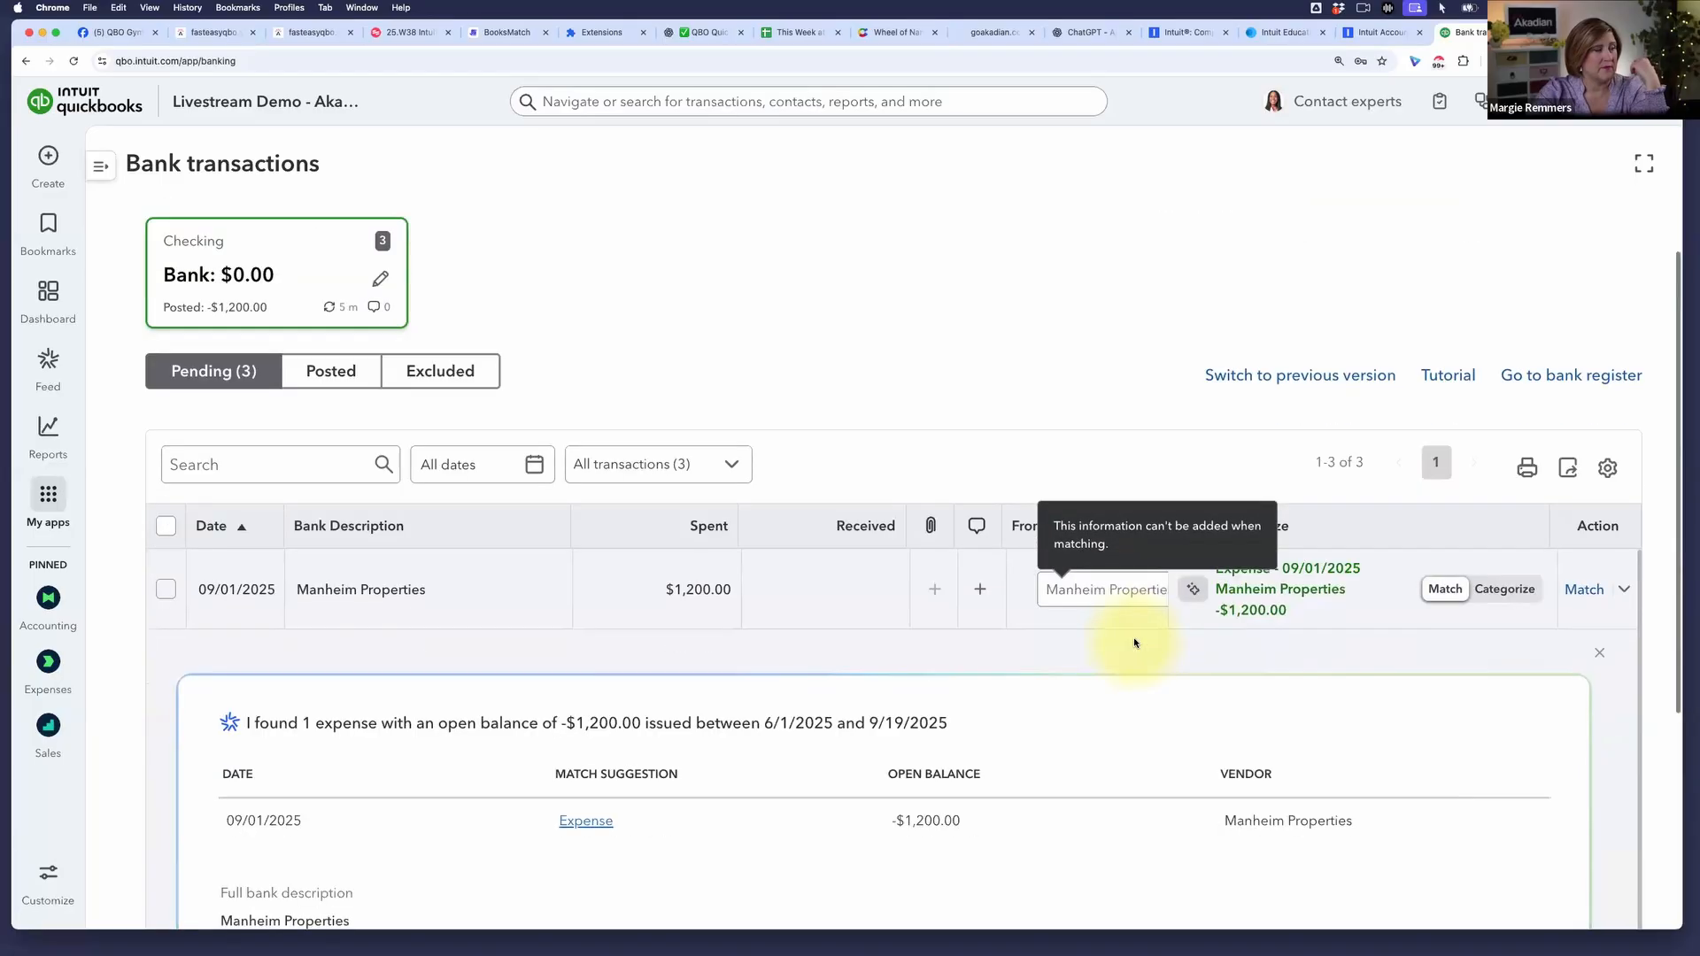
scroll(1135, 642, down, 3)
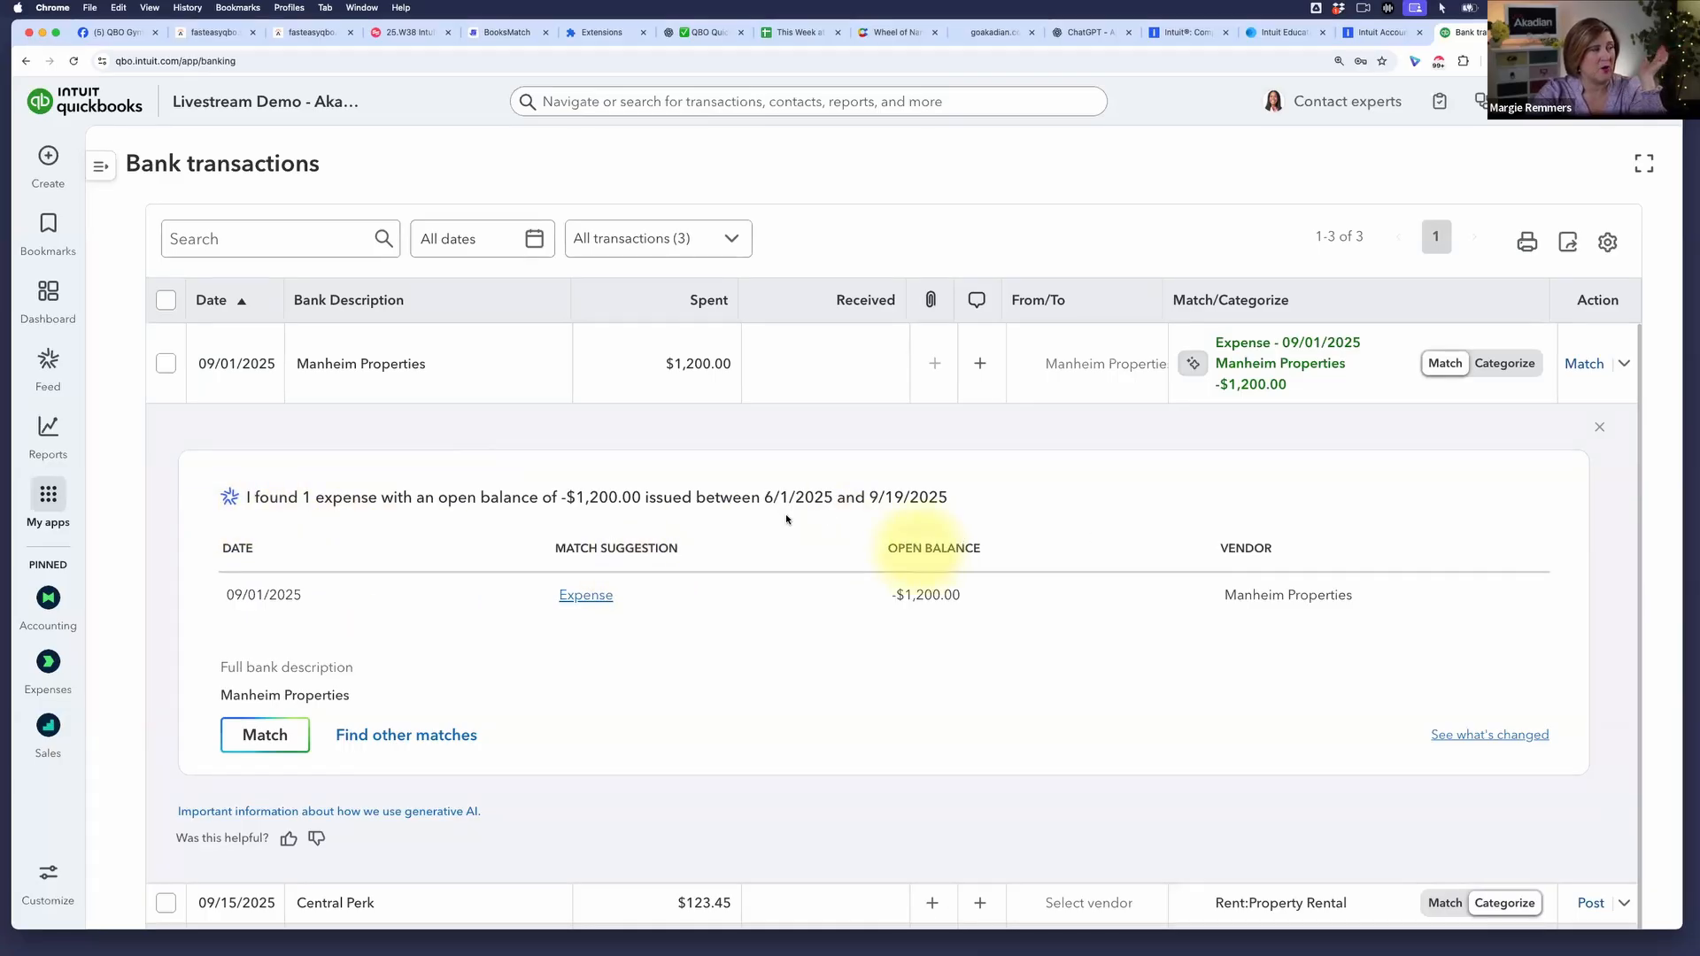
scroll(1218, 399, down, 1)
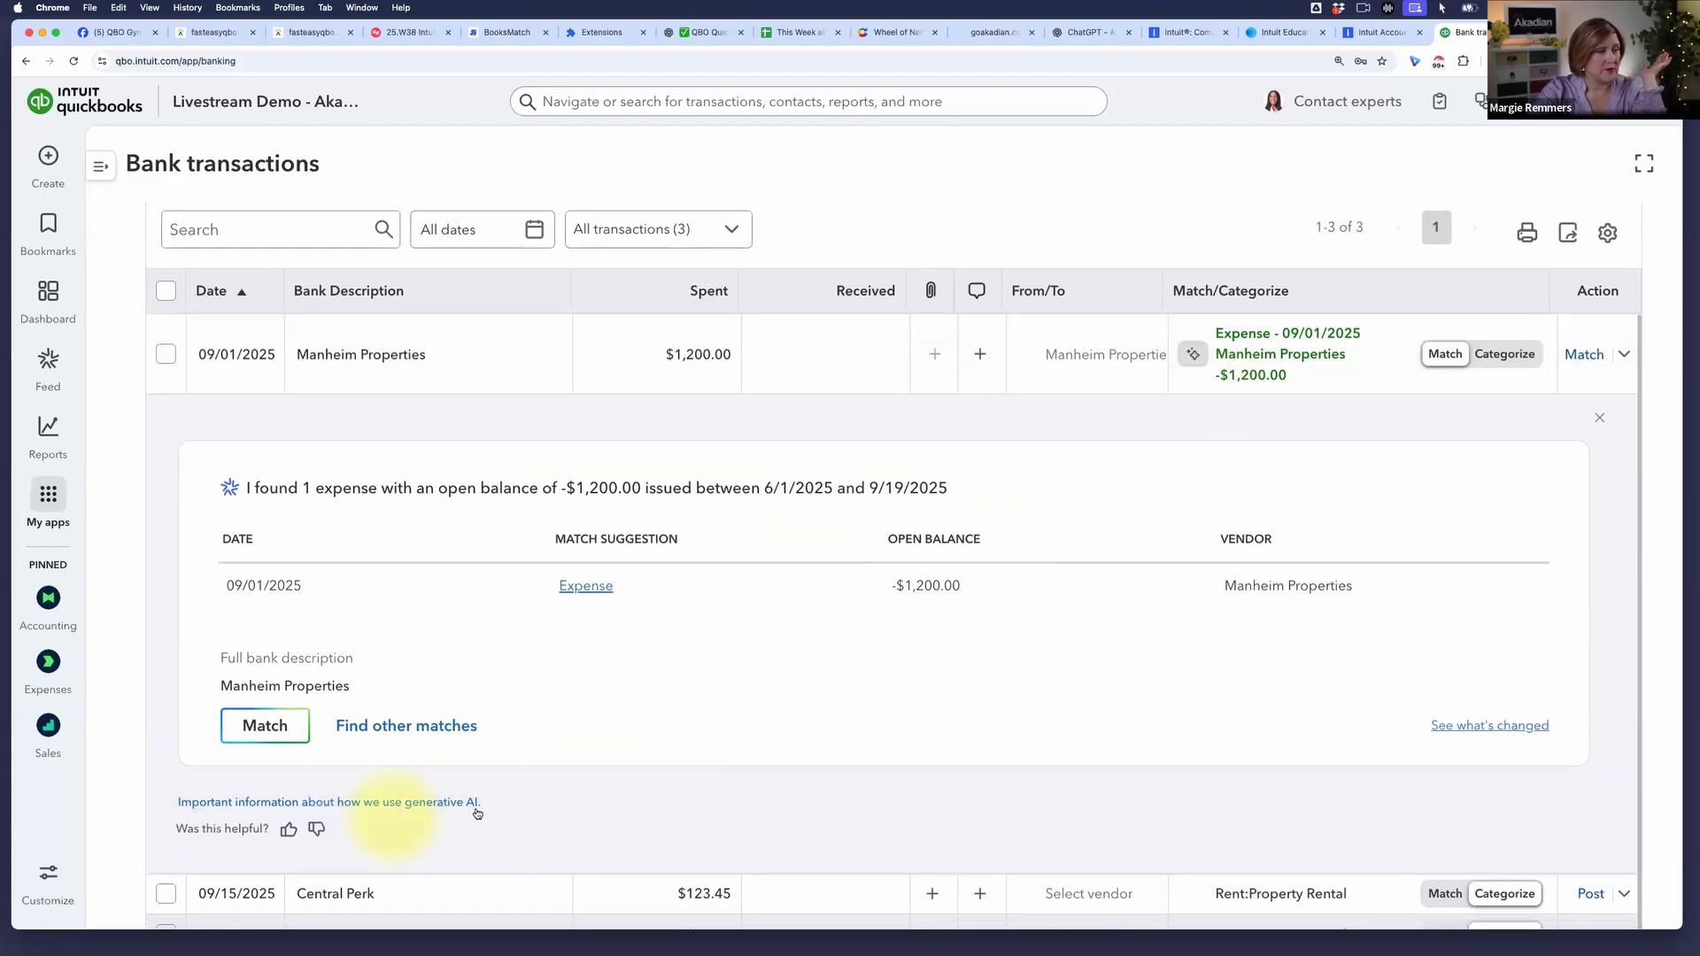
click(1598, 418)
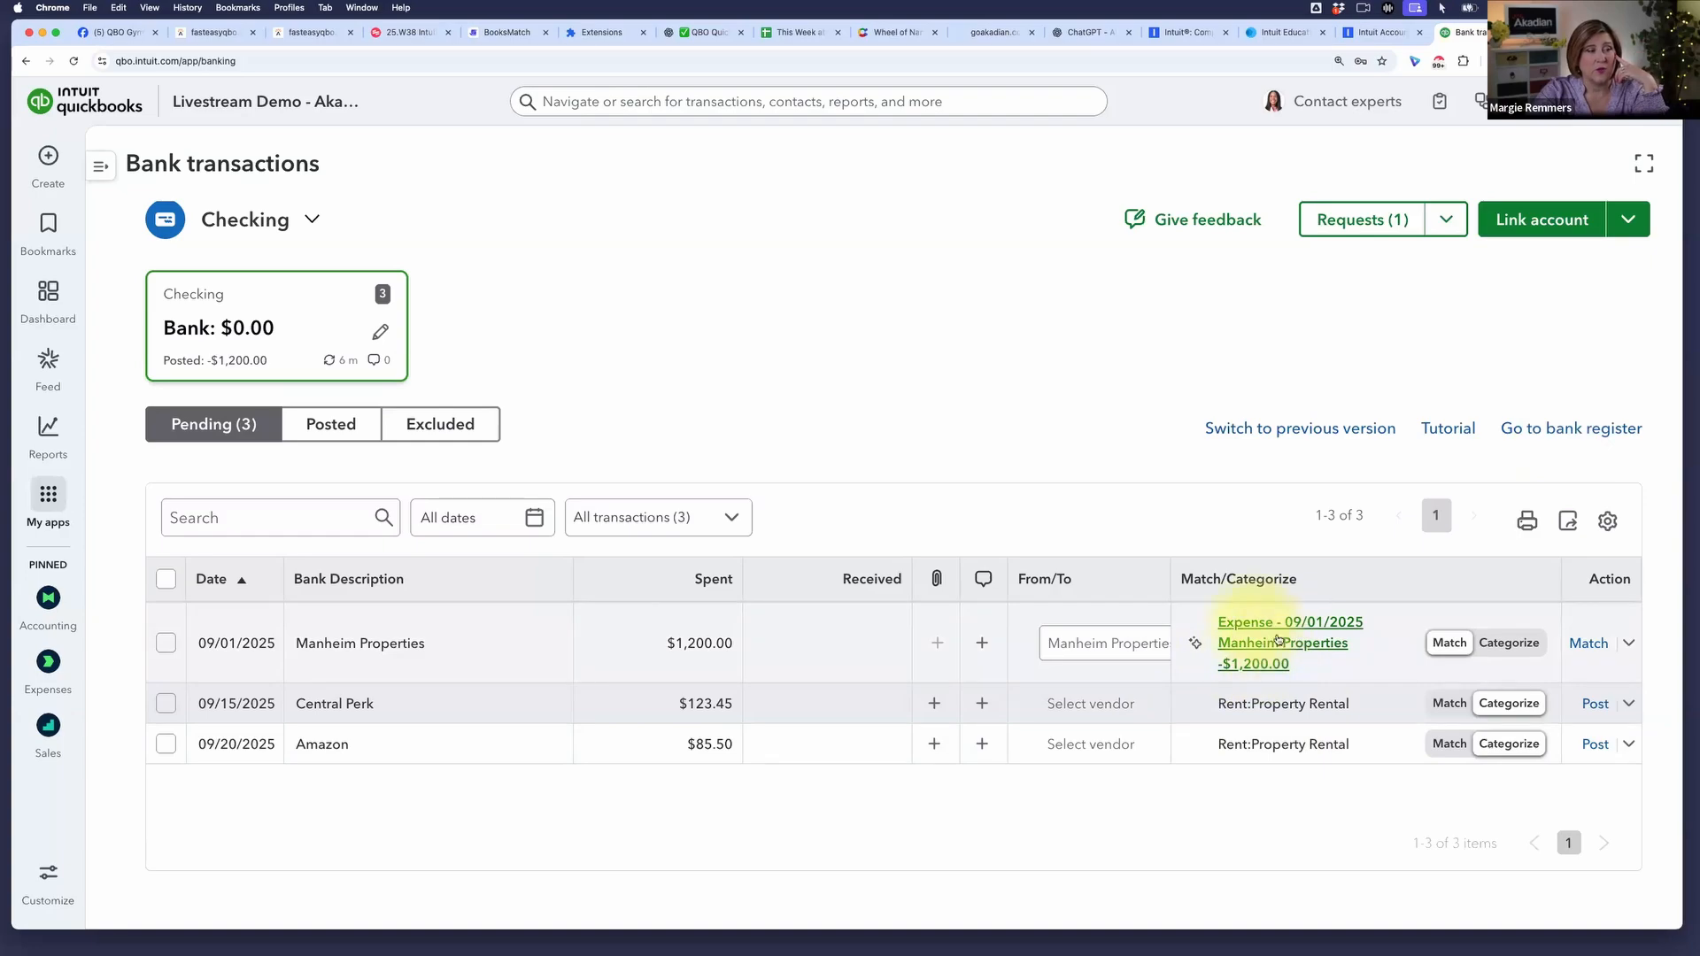
click(1589, 644)
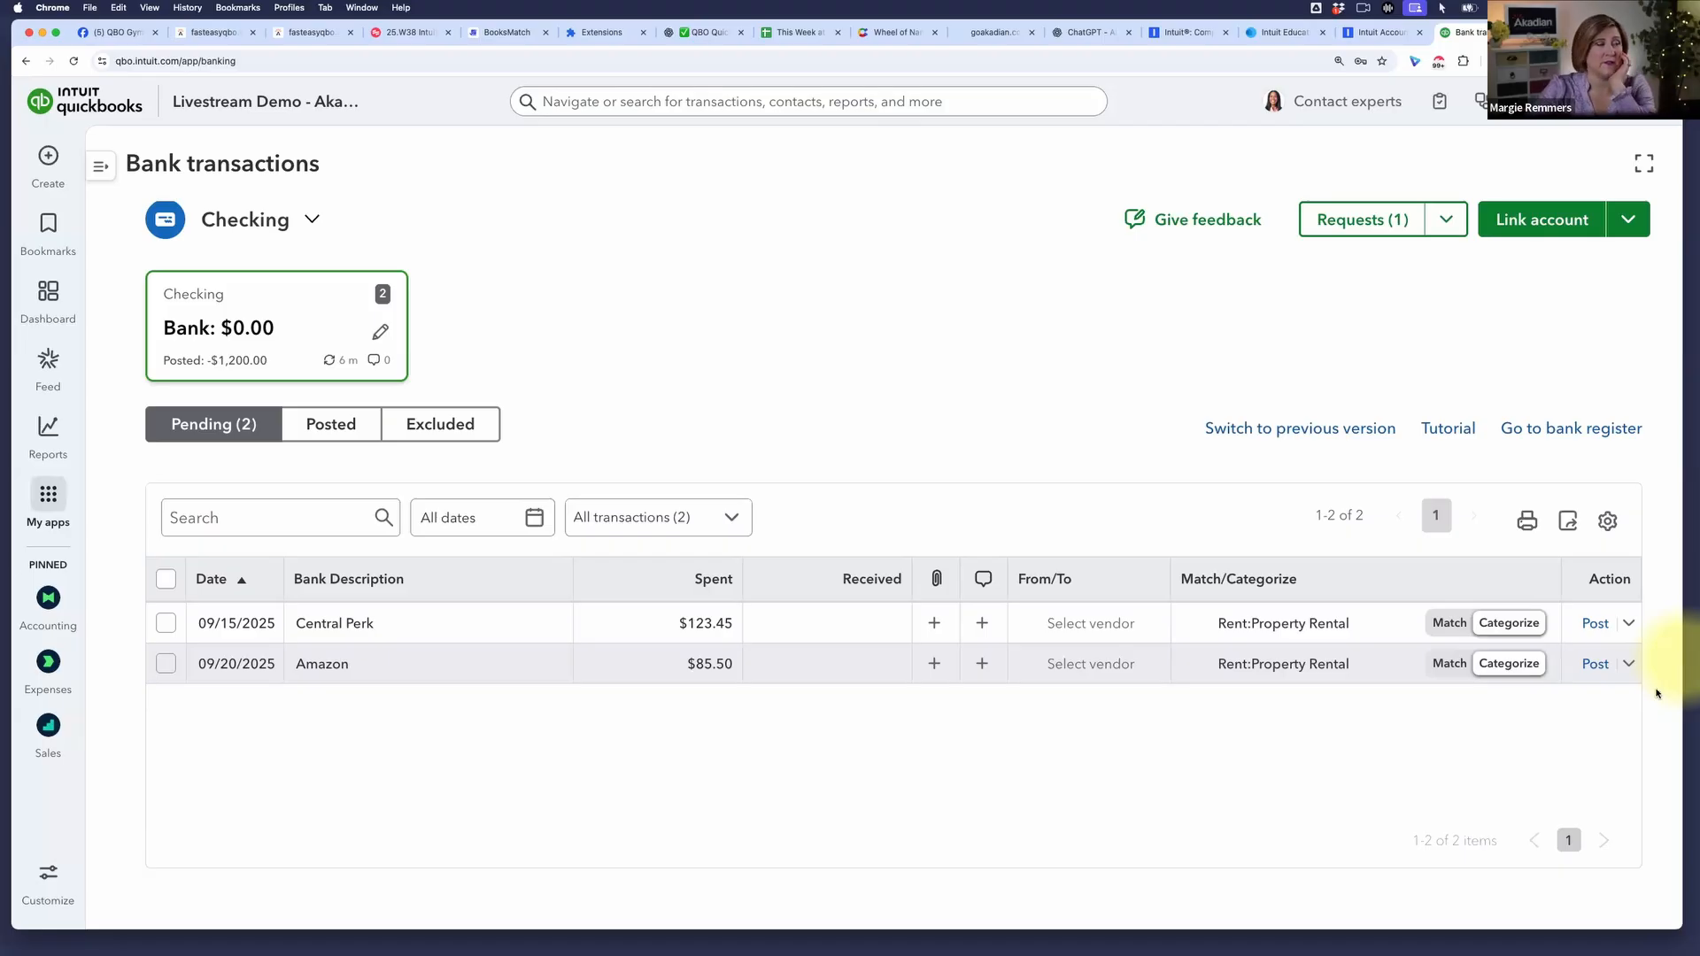
- Expand the Central Perk transaction, clear its suggested account, and start adding a new account
click(558, 633)
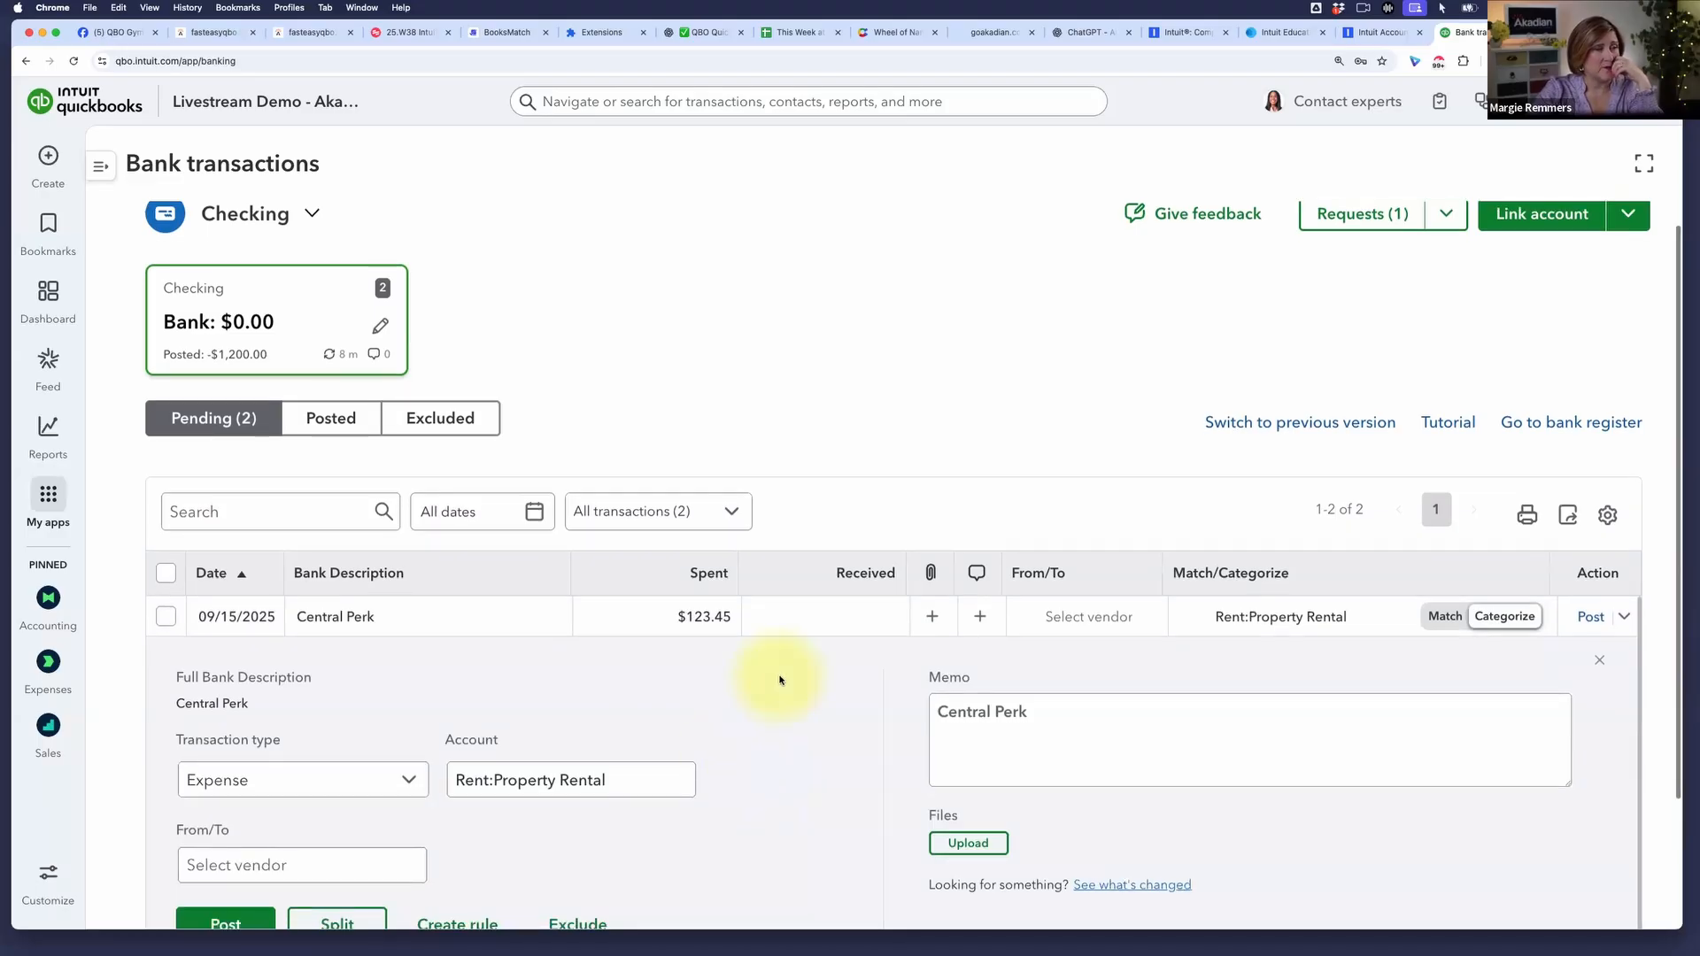
scroll(779, 680, down, 2)
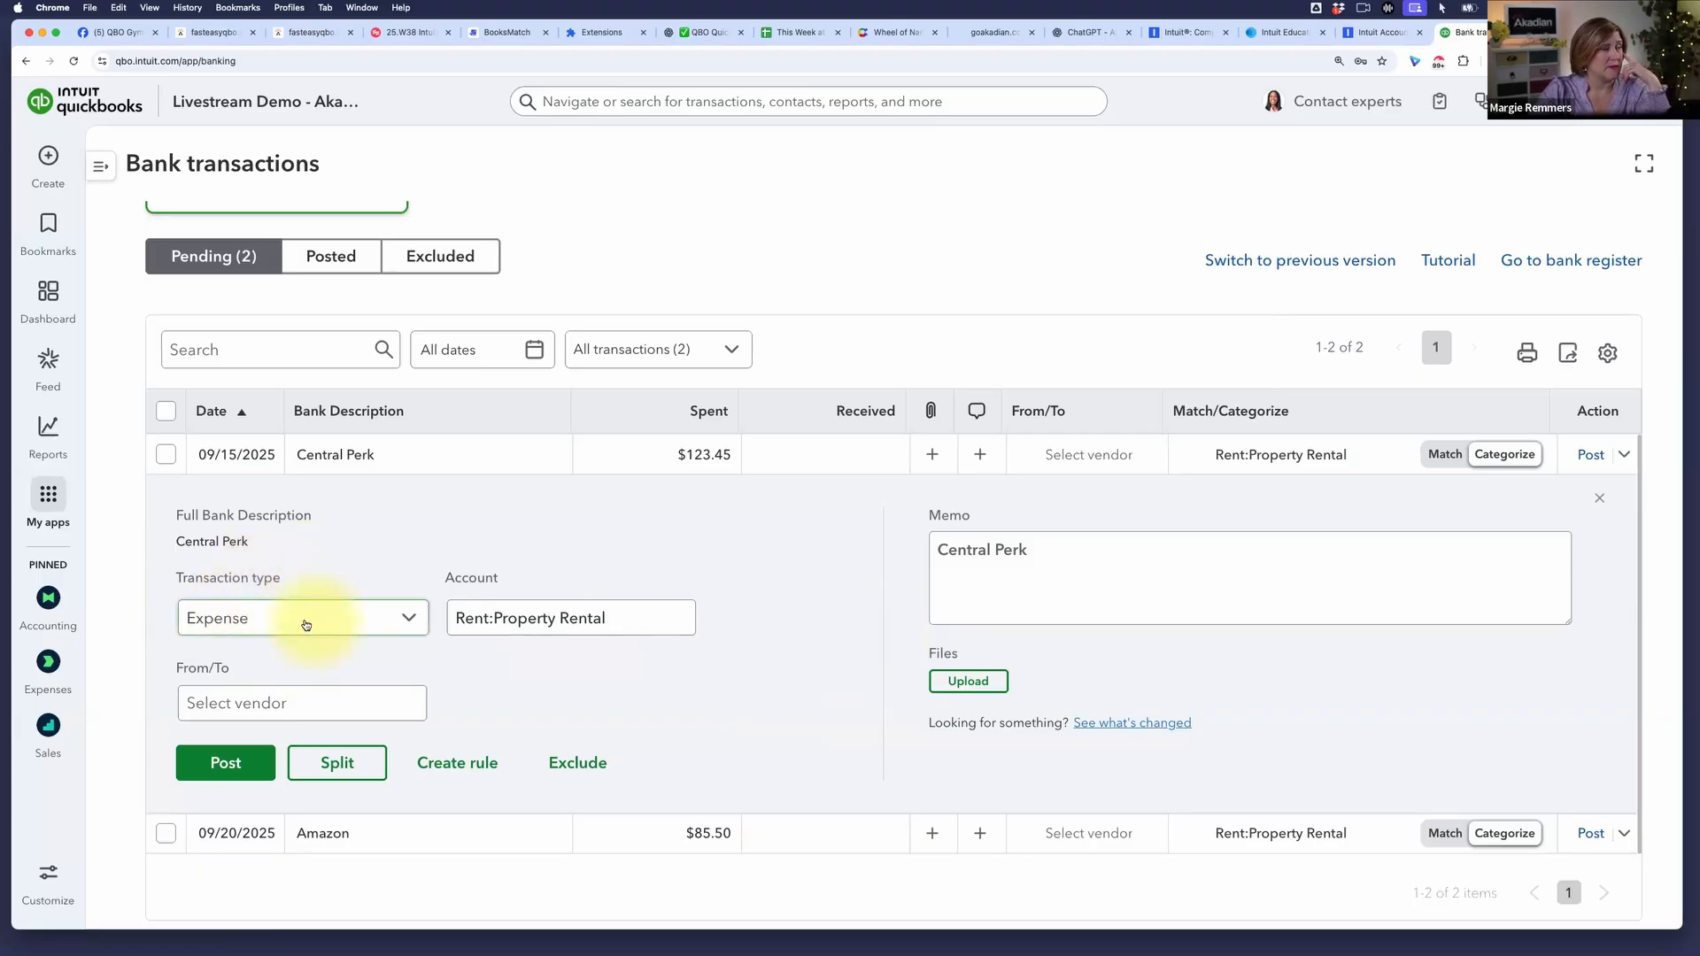
click(677, 618)
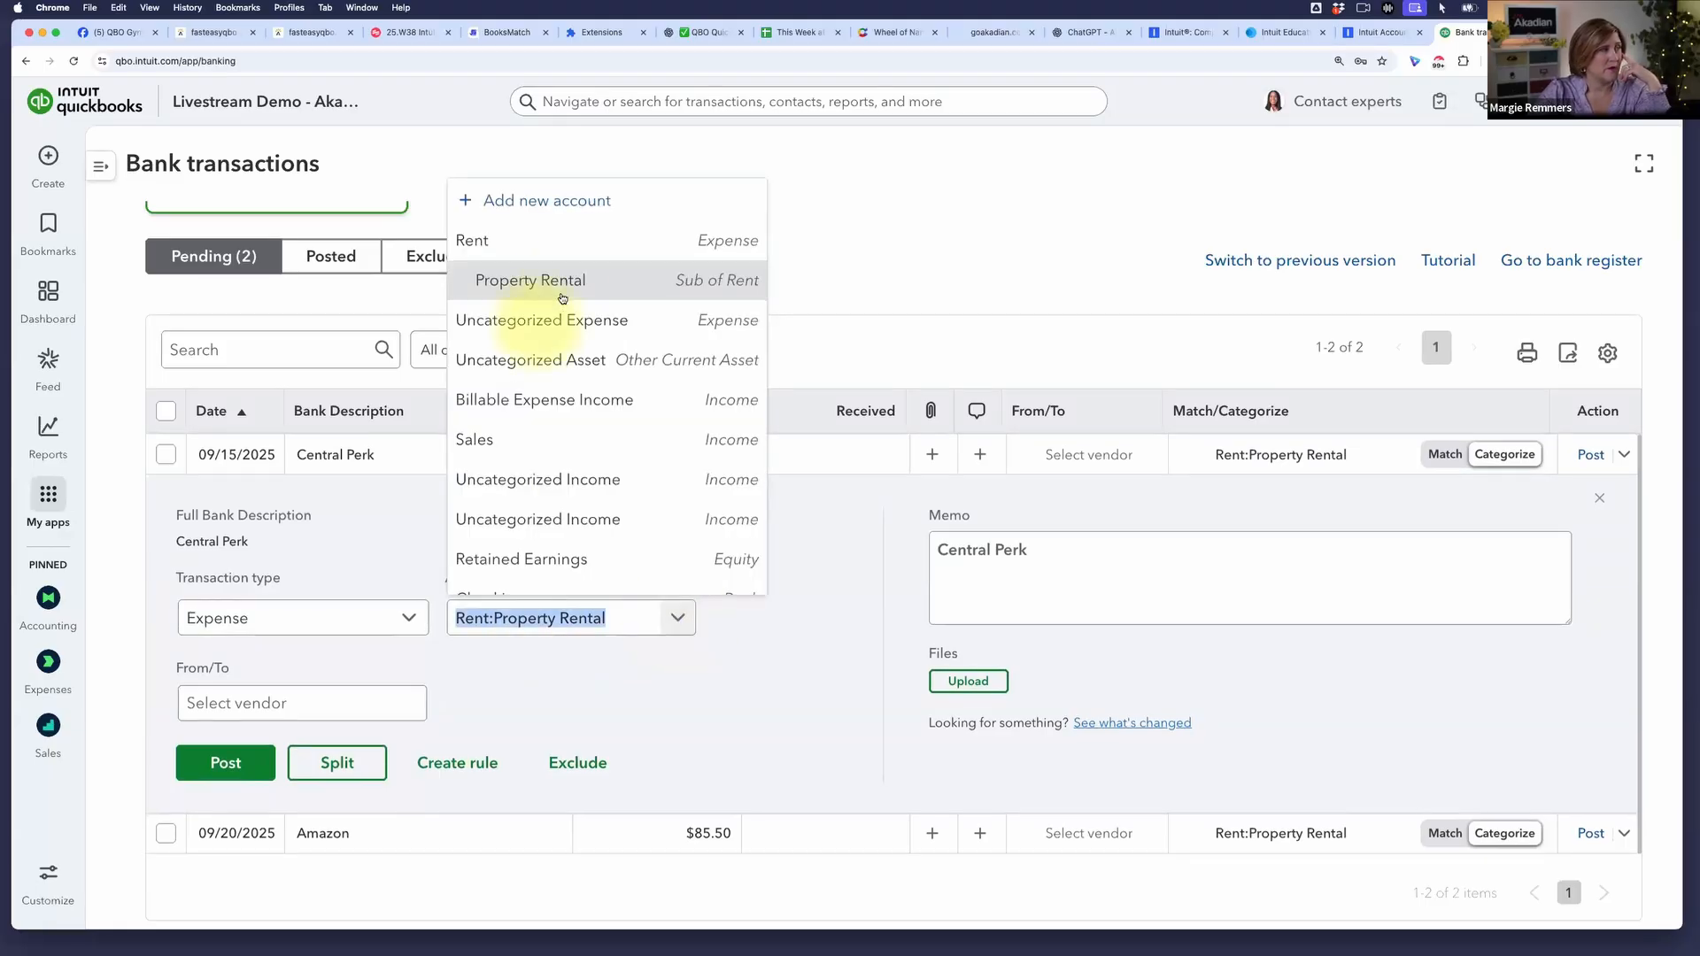
key(BackSpace)
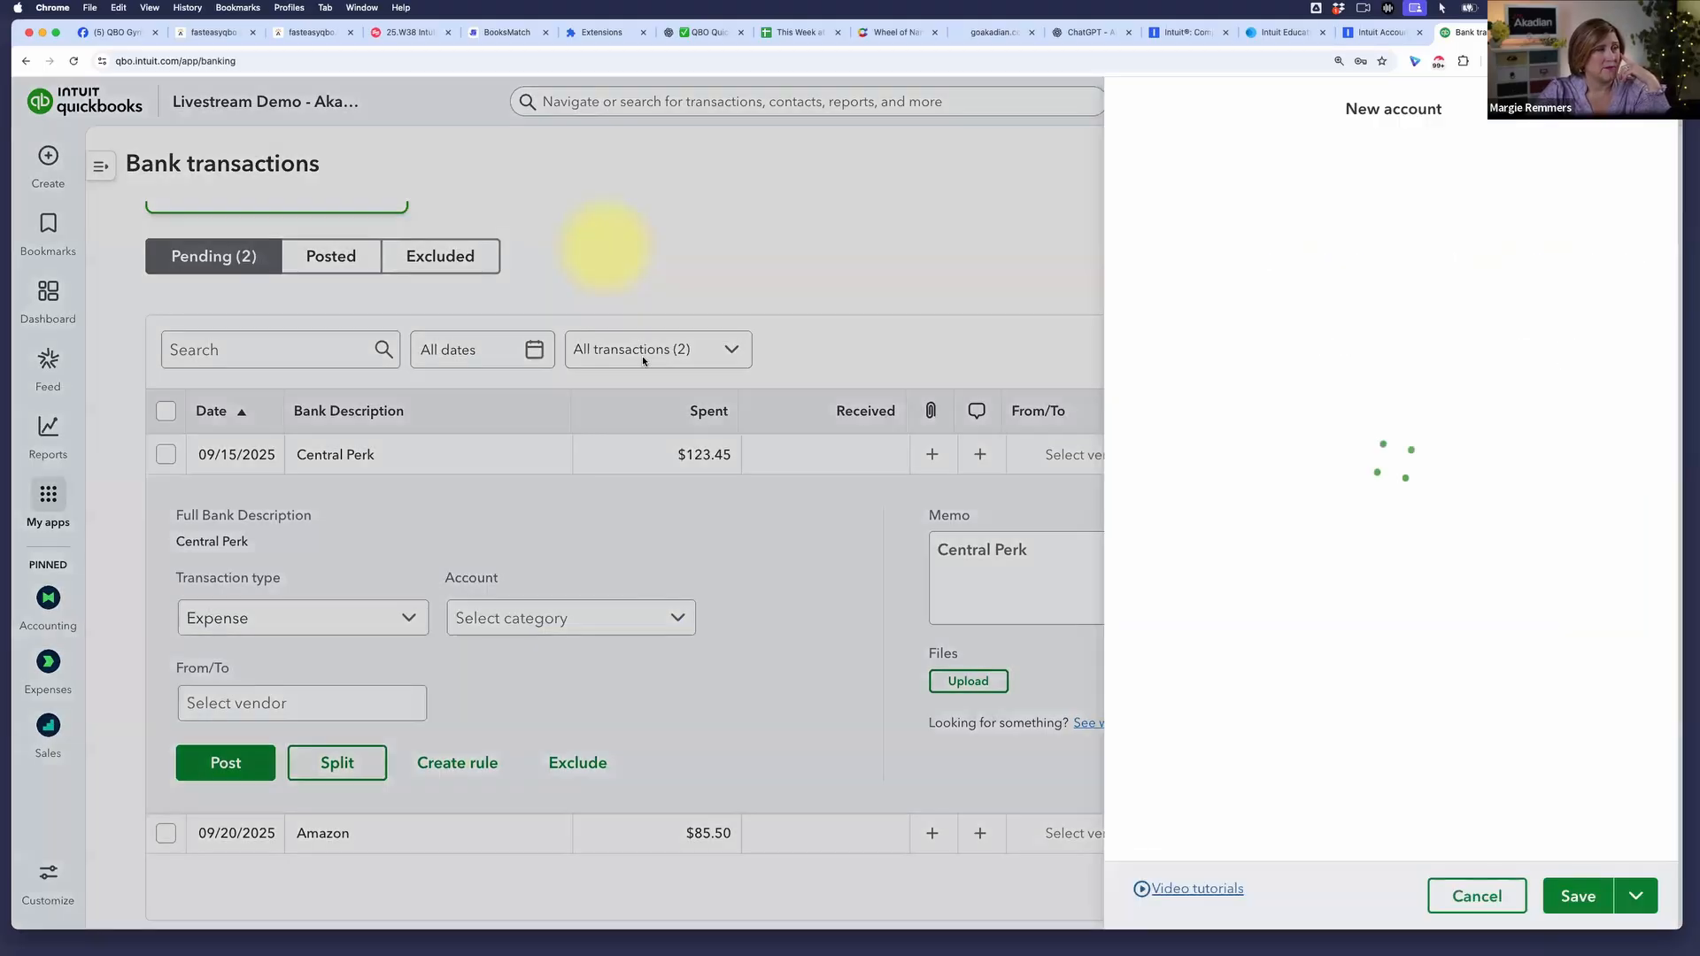
- Name the new account Other Expense, choose the account type Other Expense, and look through its detail types
click(1184, 200)
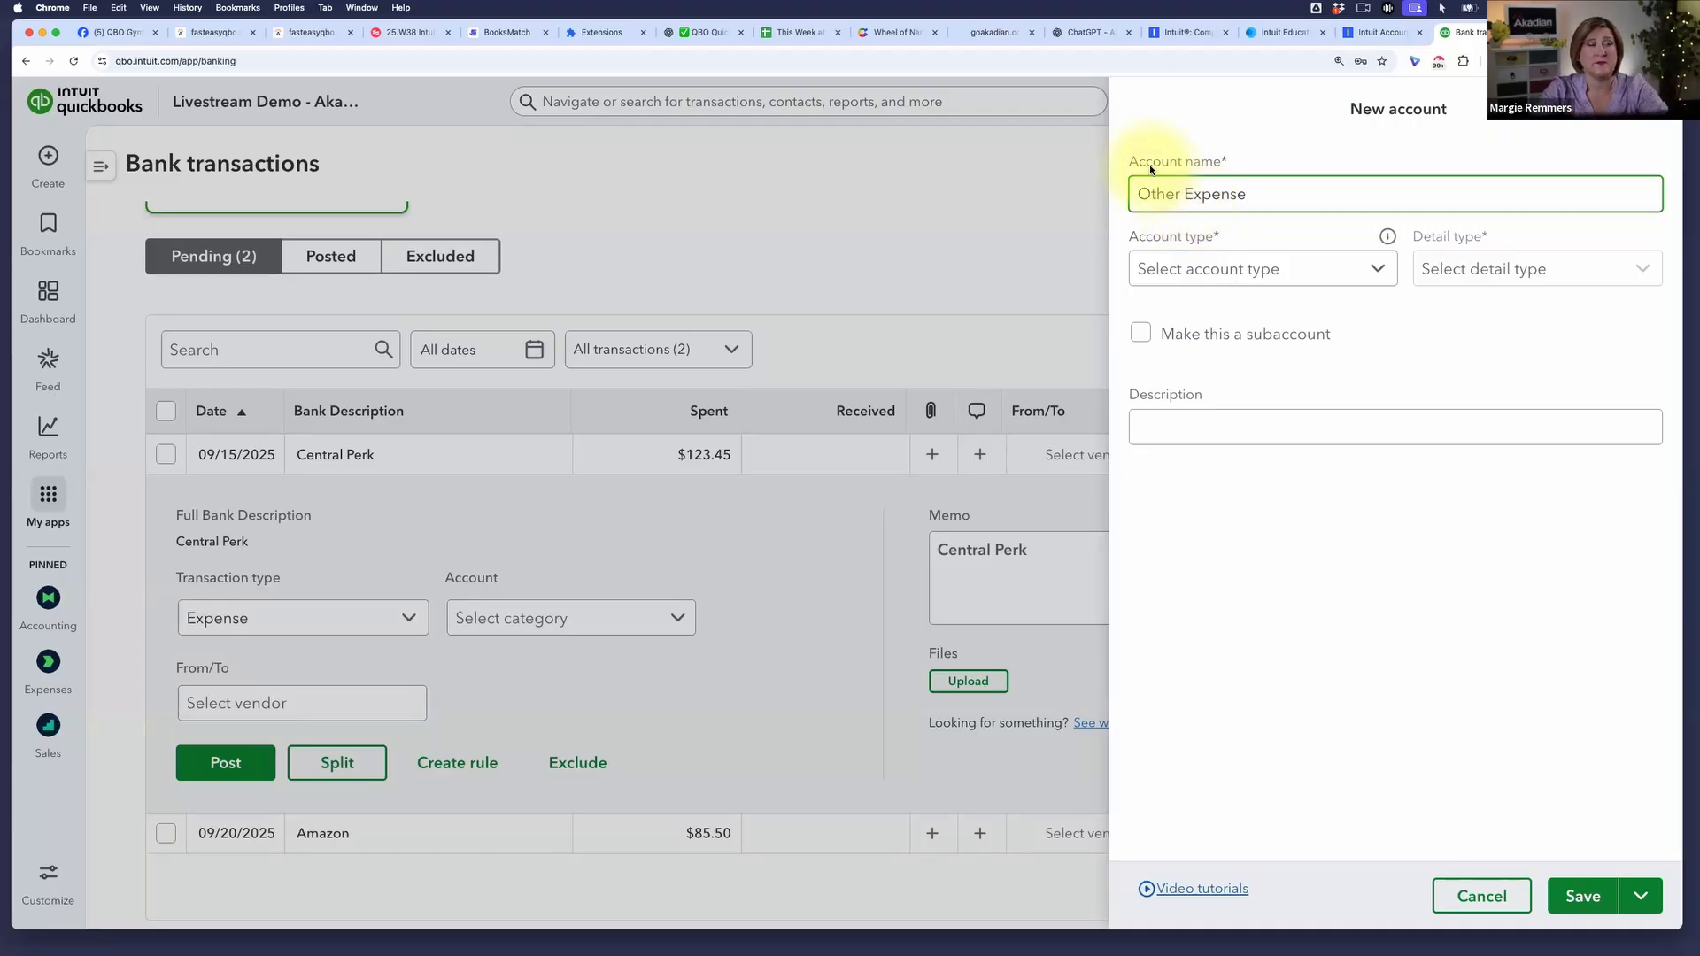
click(1379, 273)
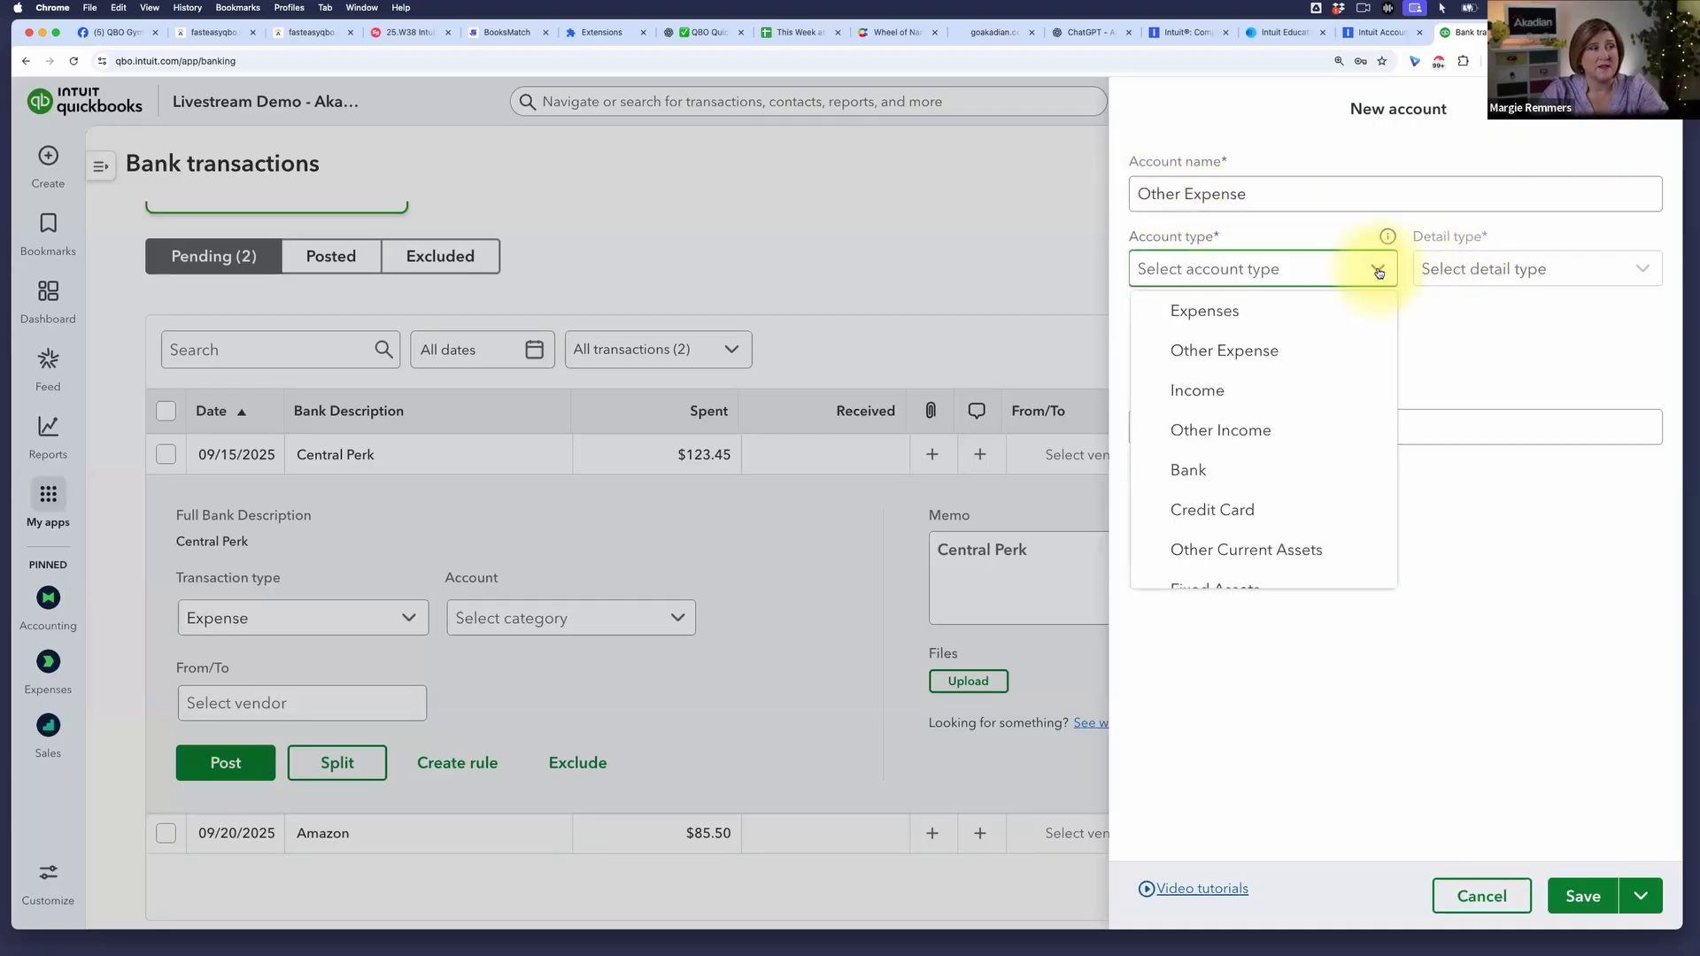
click(1283, 358)
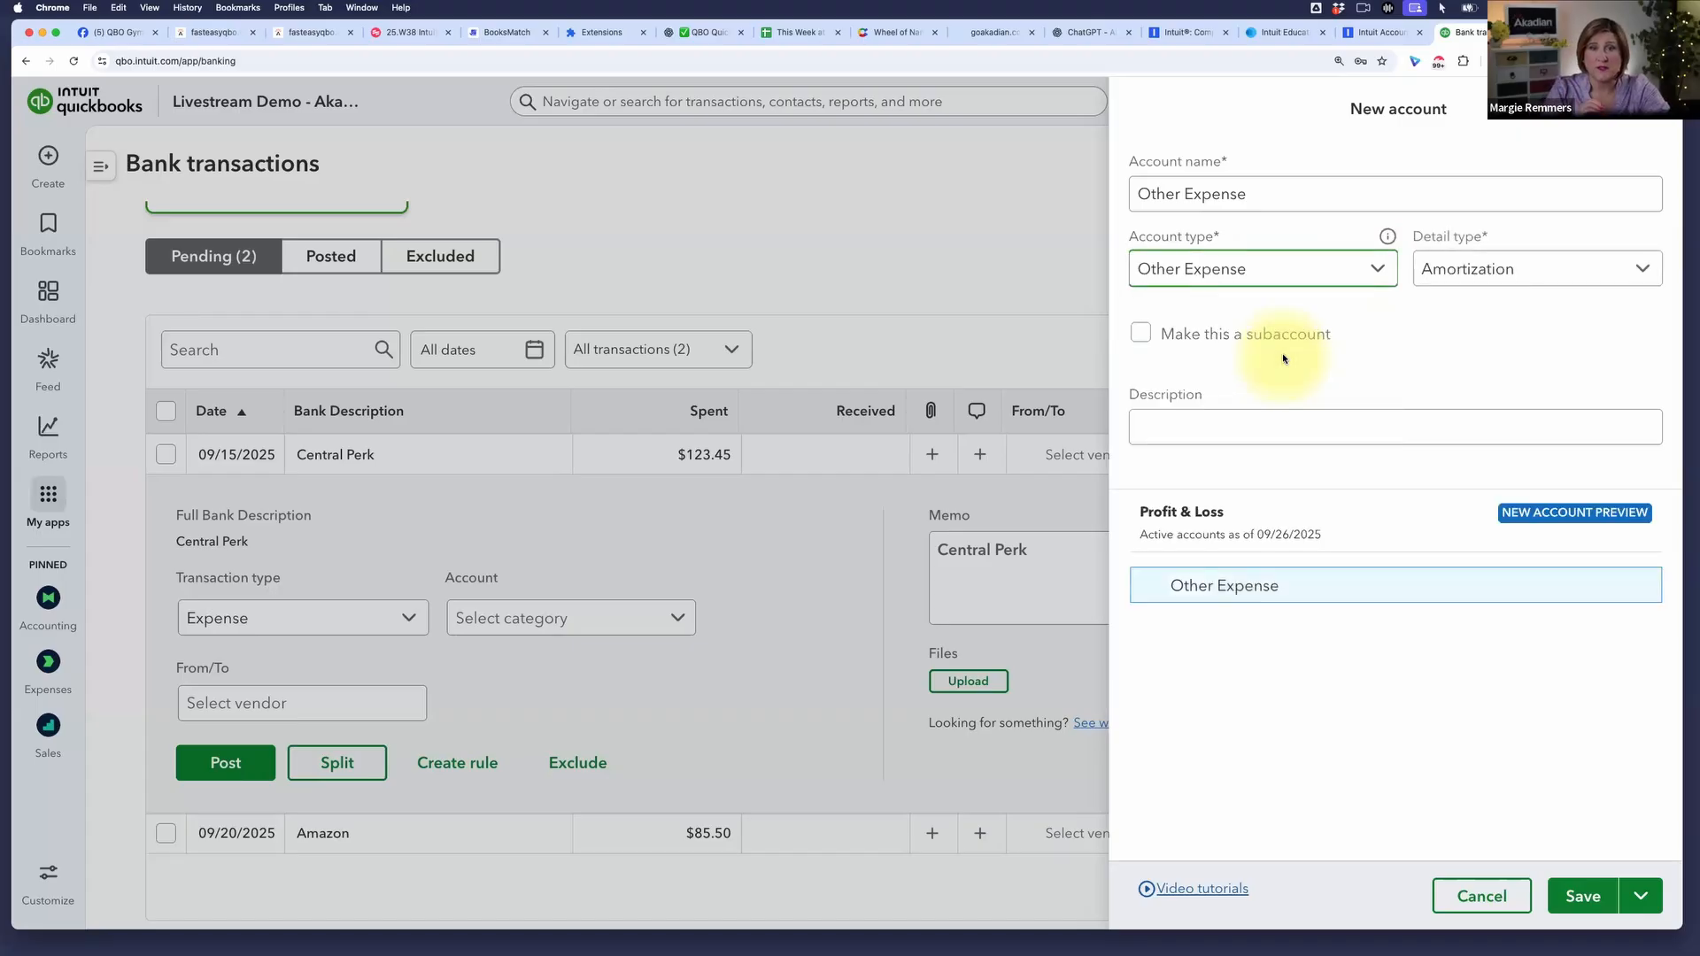
click(1642, 273)
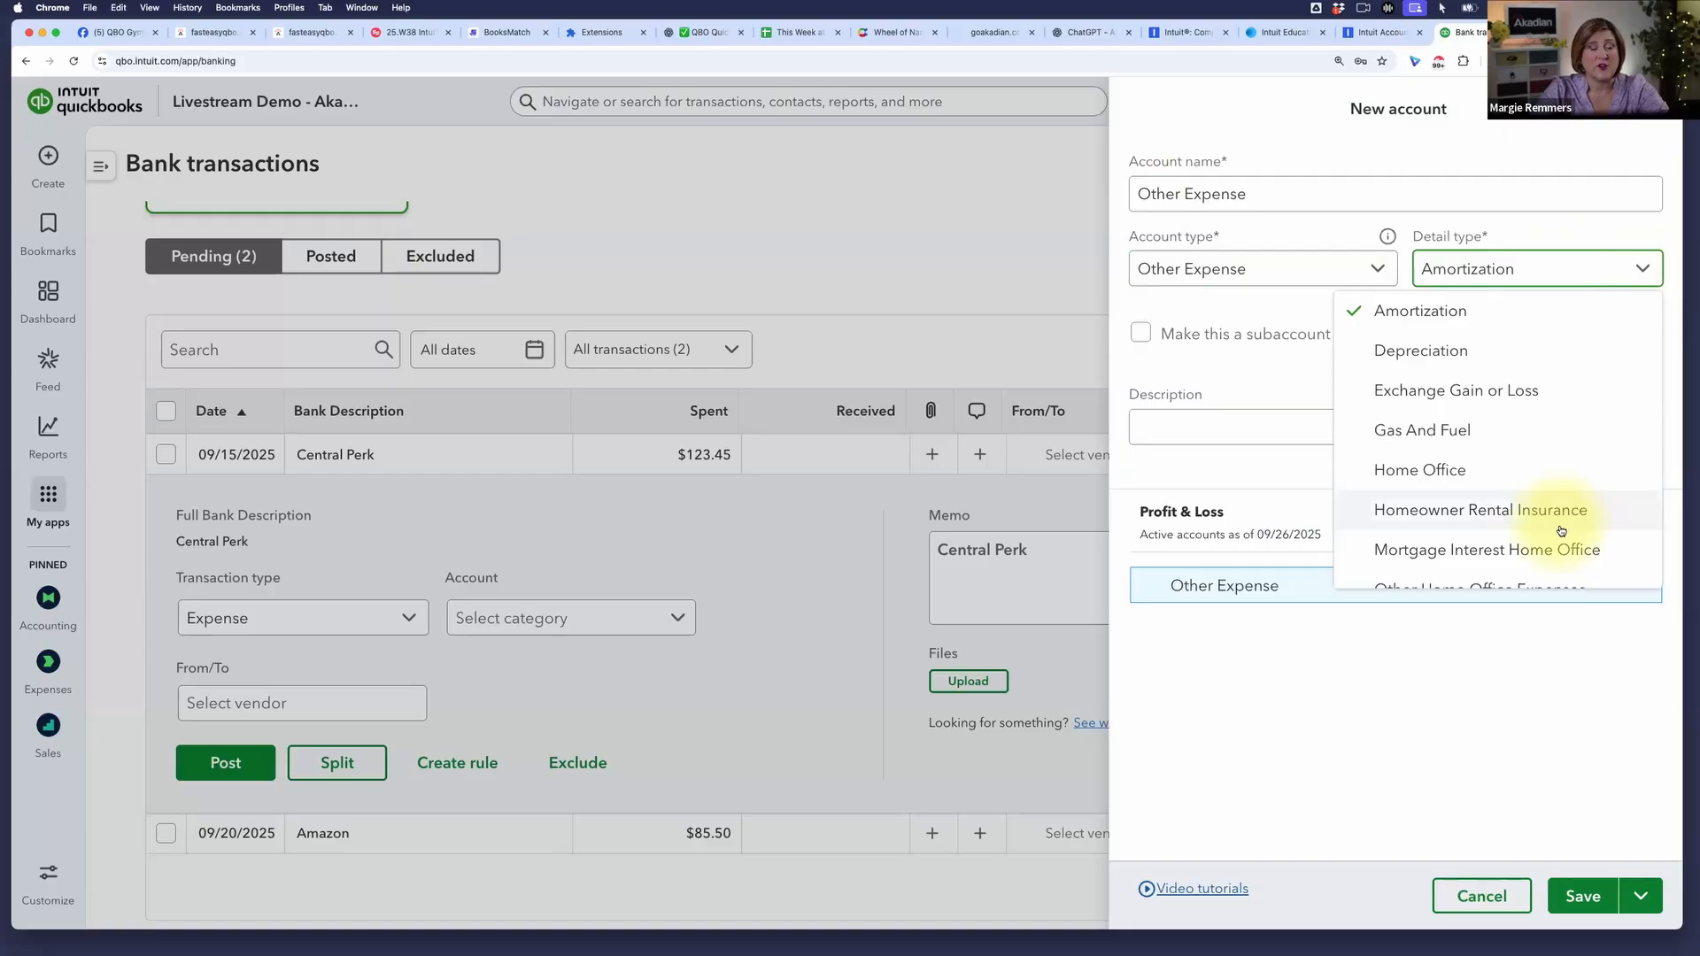
scroll(1561, 529, down, 1)
scroll(1561, 529, down, 5)
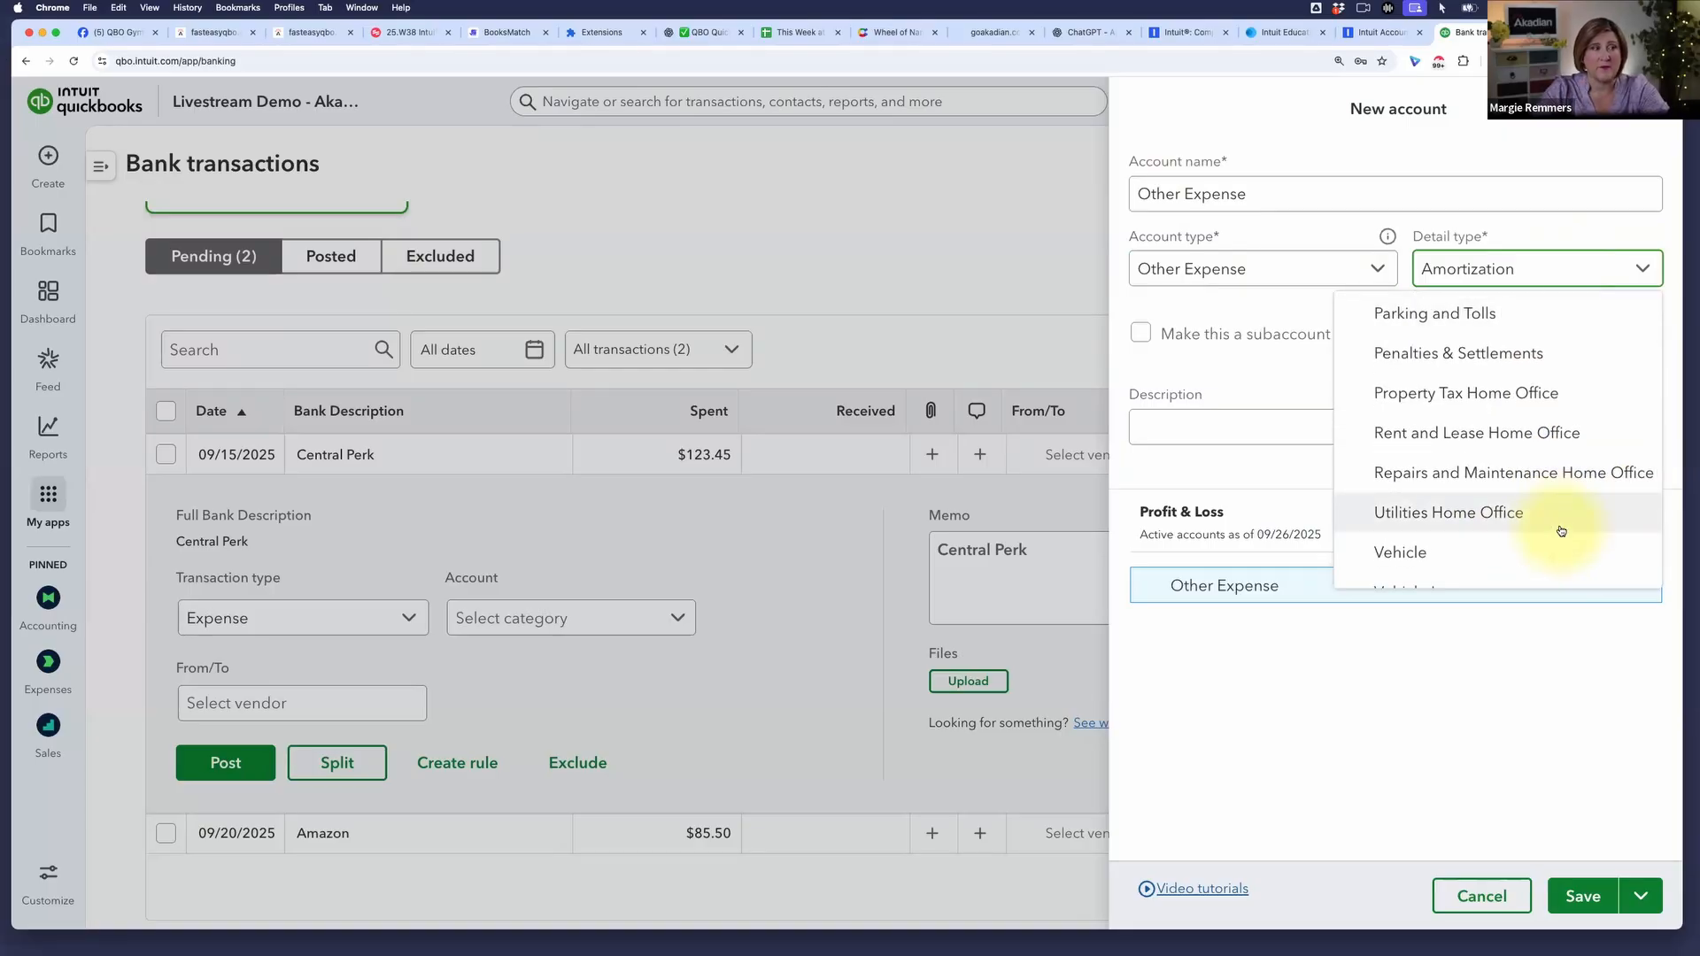
click(1252, 298)
- Set the new account's type to Expenses and its detail type to Other Business Expenses, and save it with a new blank account started
click(1362, 267)
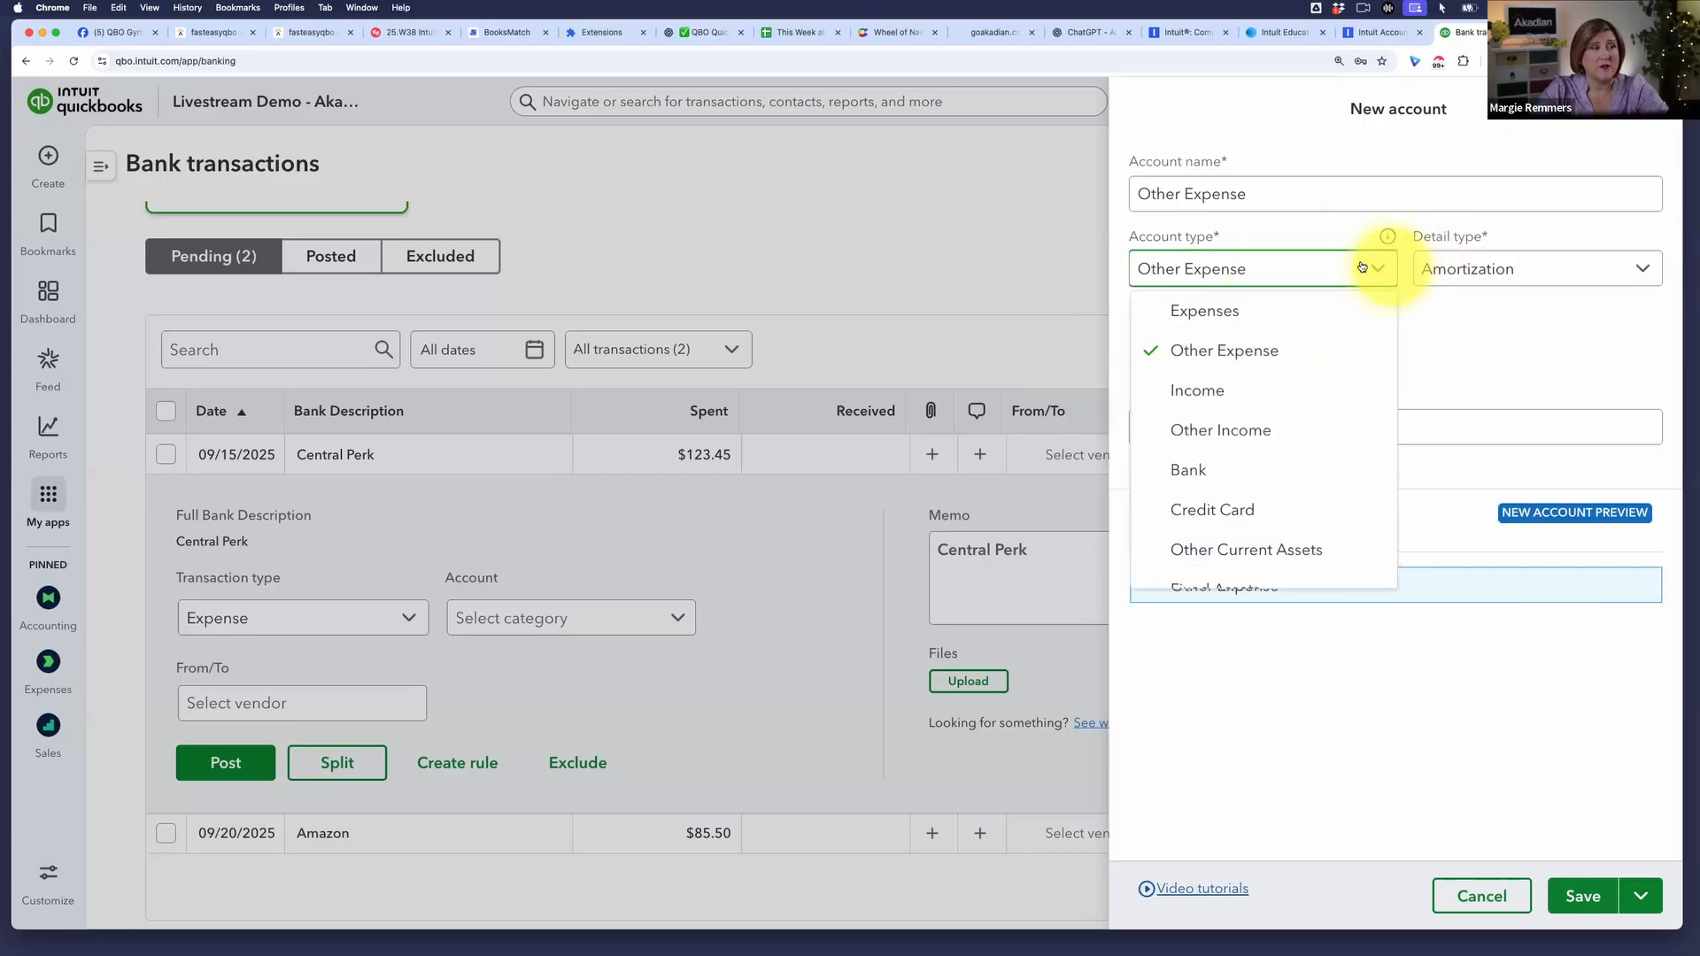
click(1195, 311)
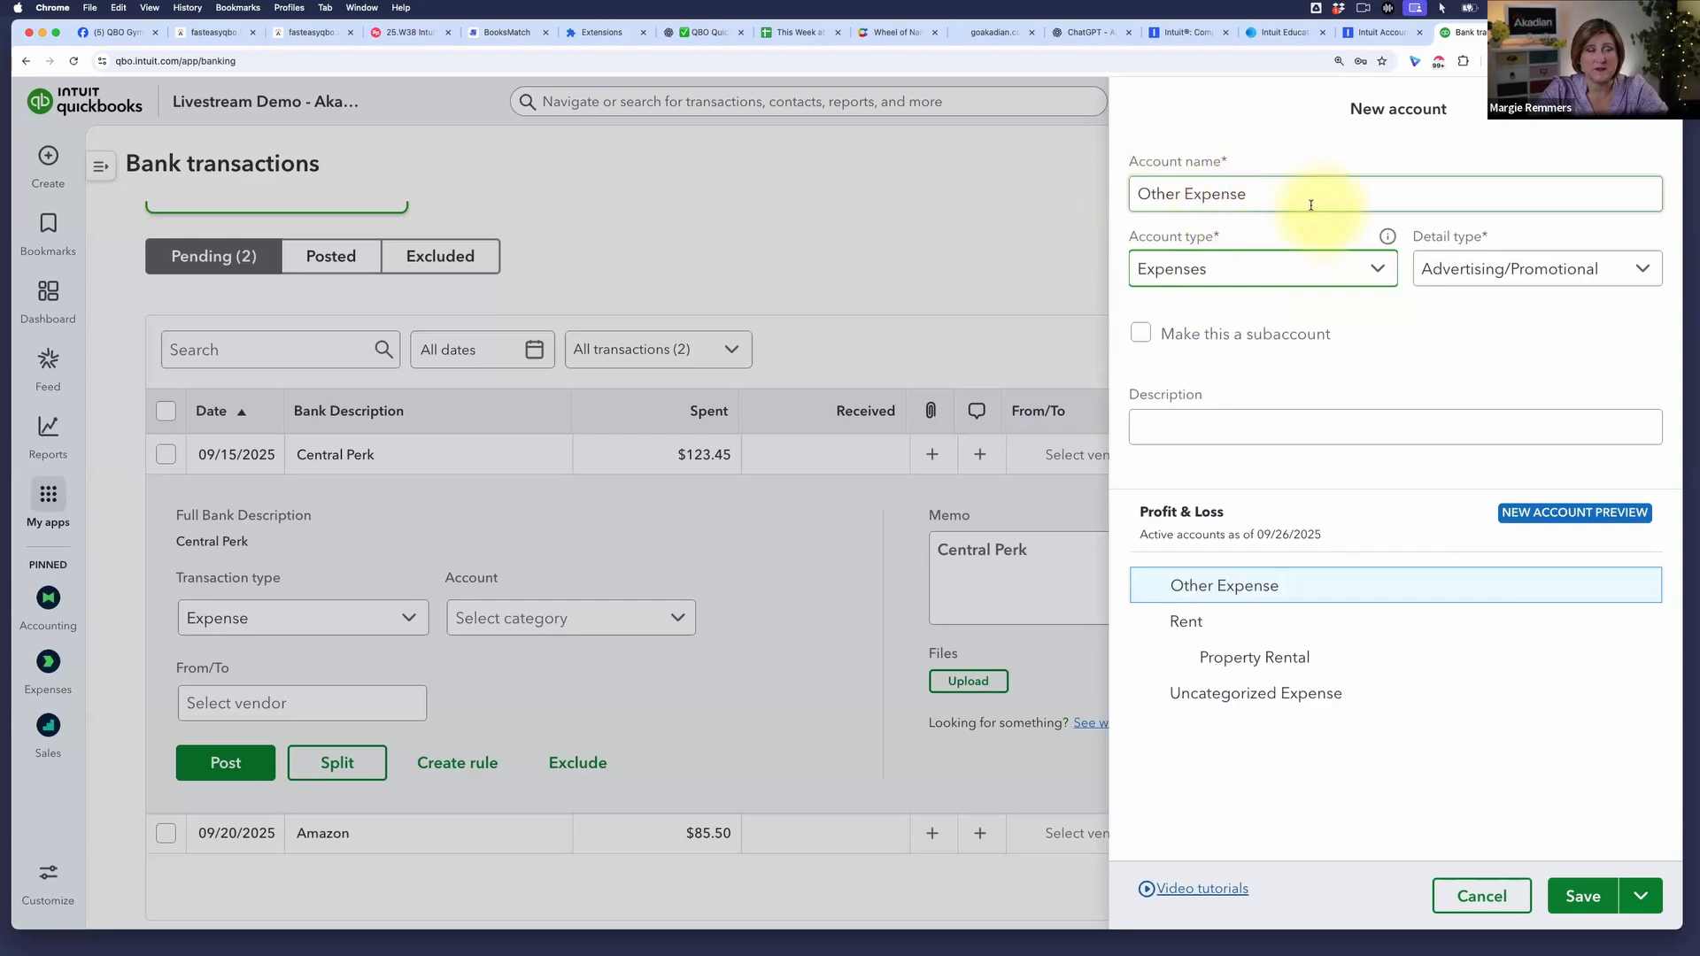
click(1593, 272)
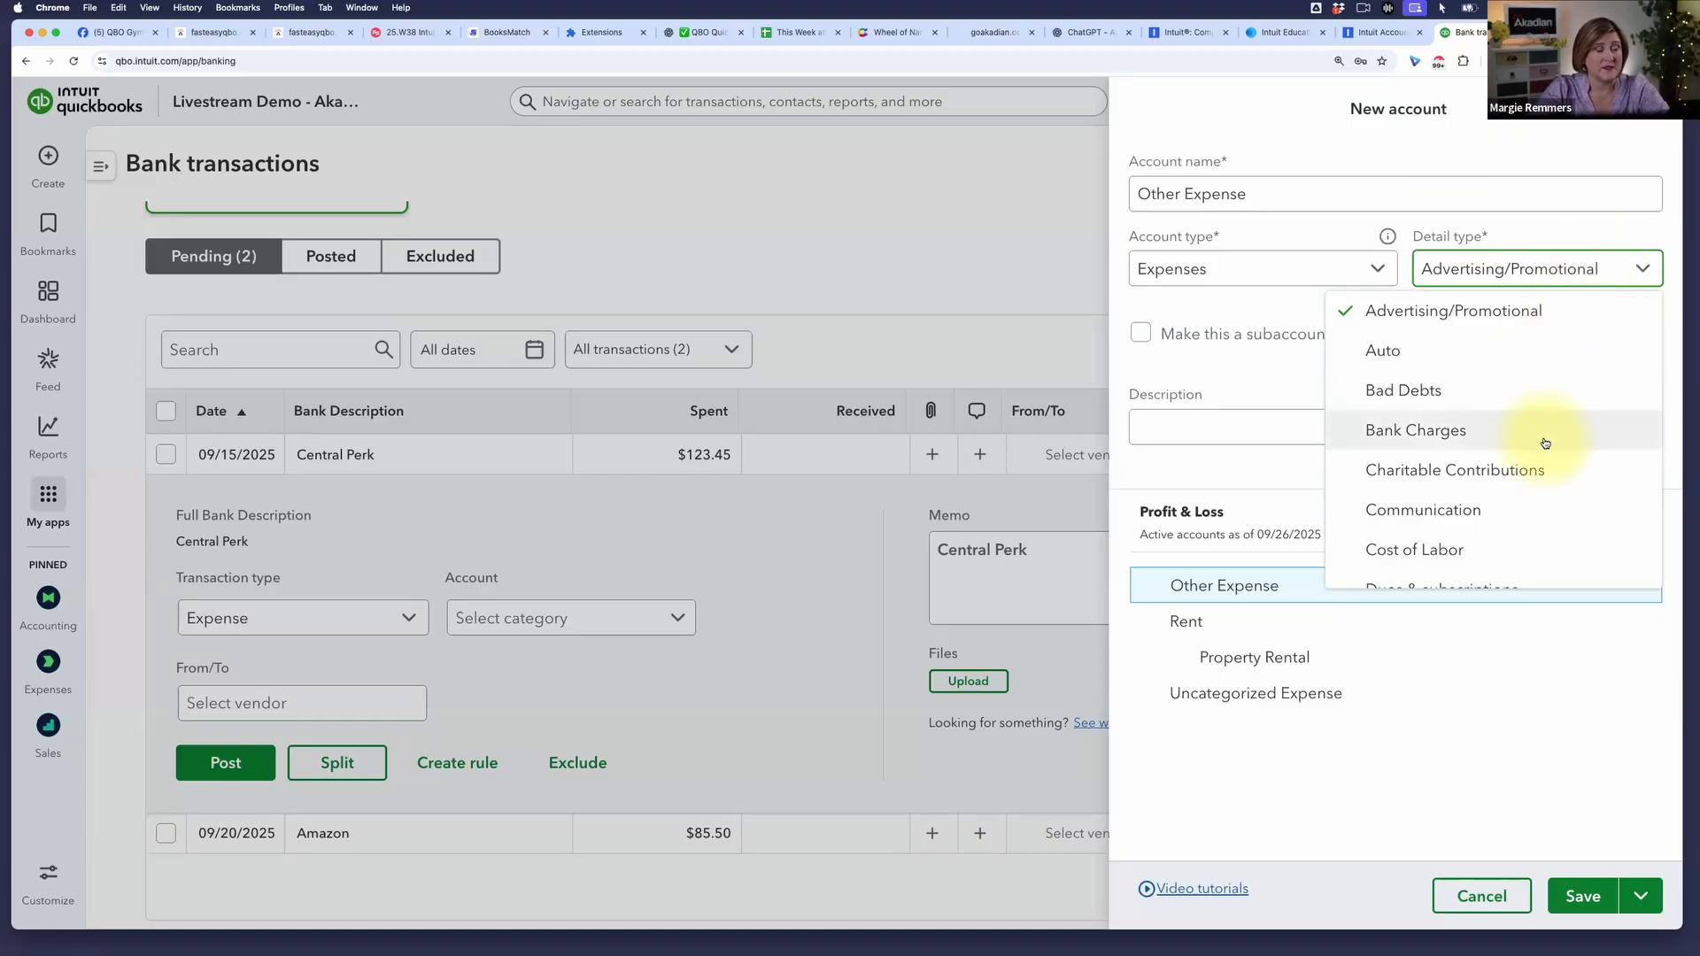
scroll(1545, 443, down, 1)
scroll(1545, 443, down, 3)
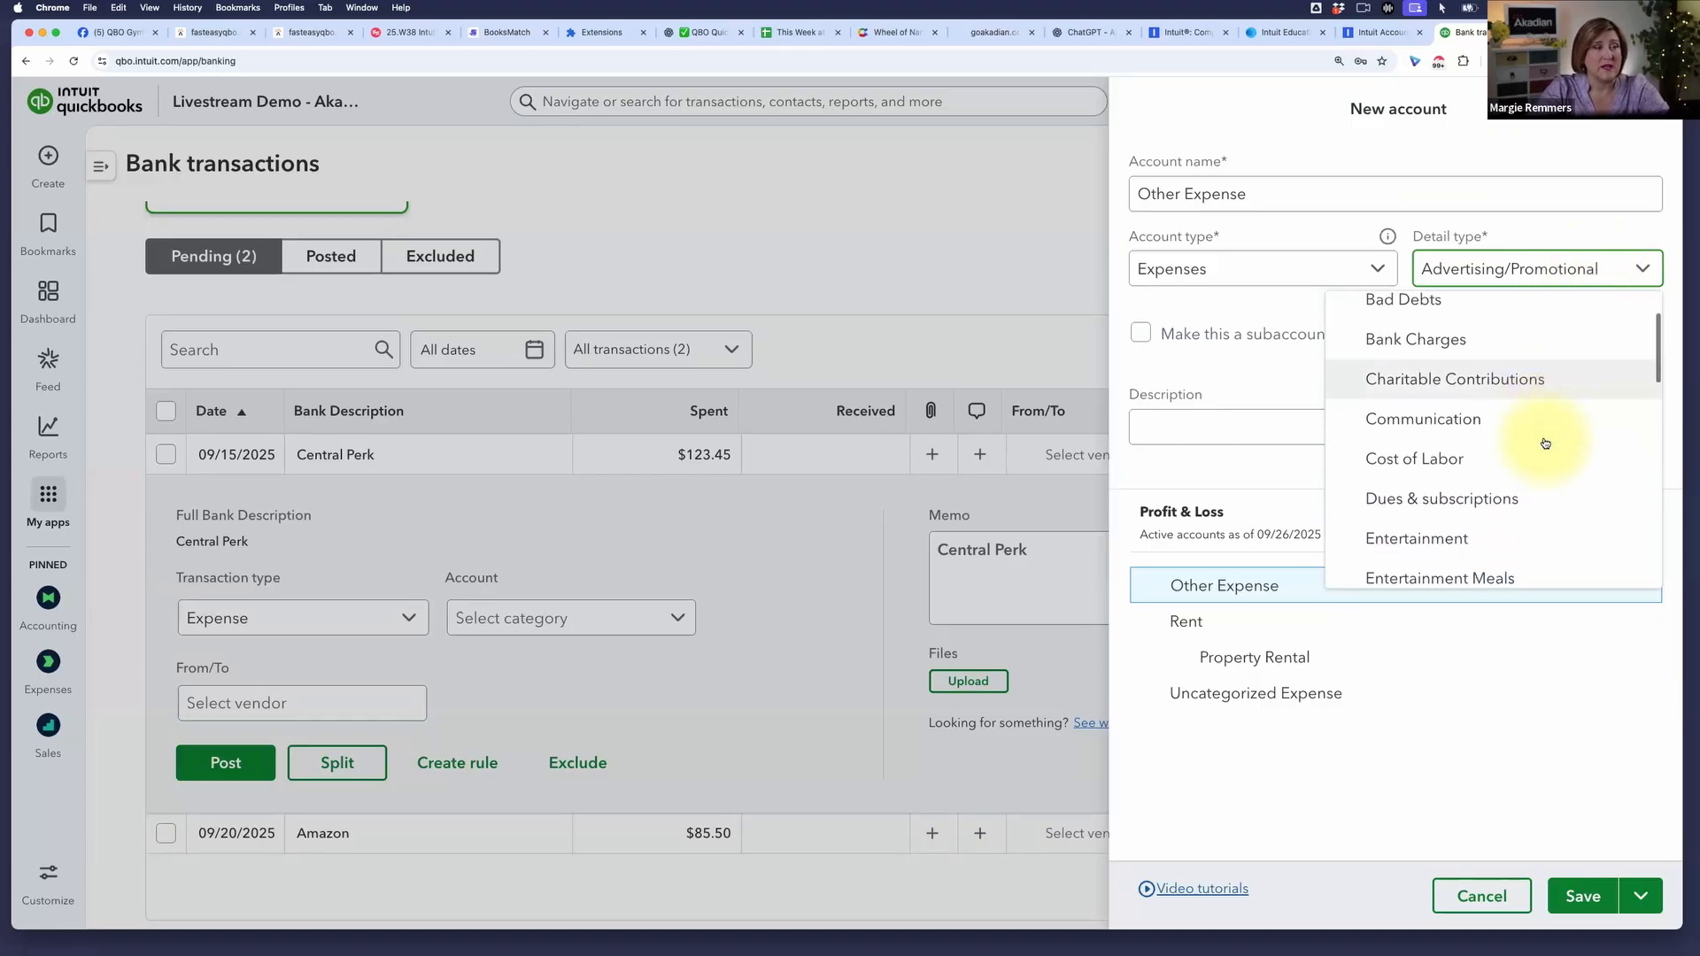
scroll(1545, 443, down, 4)
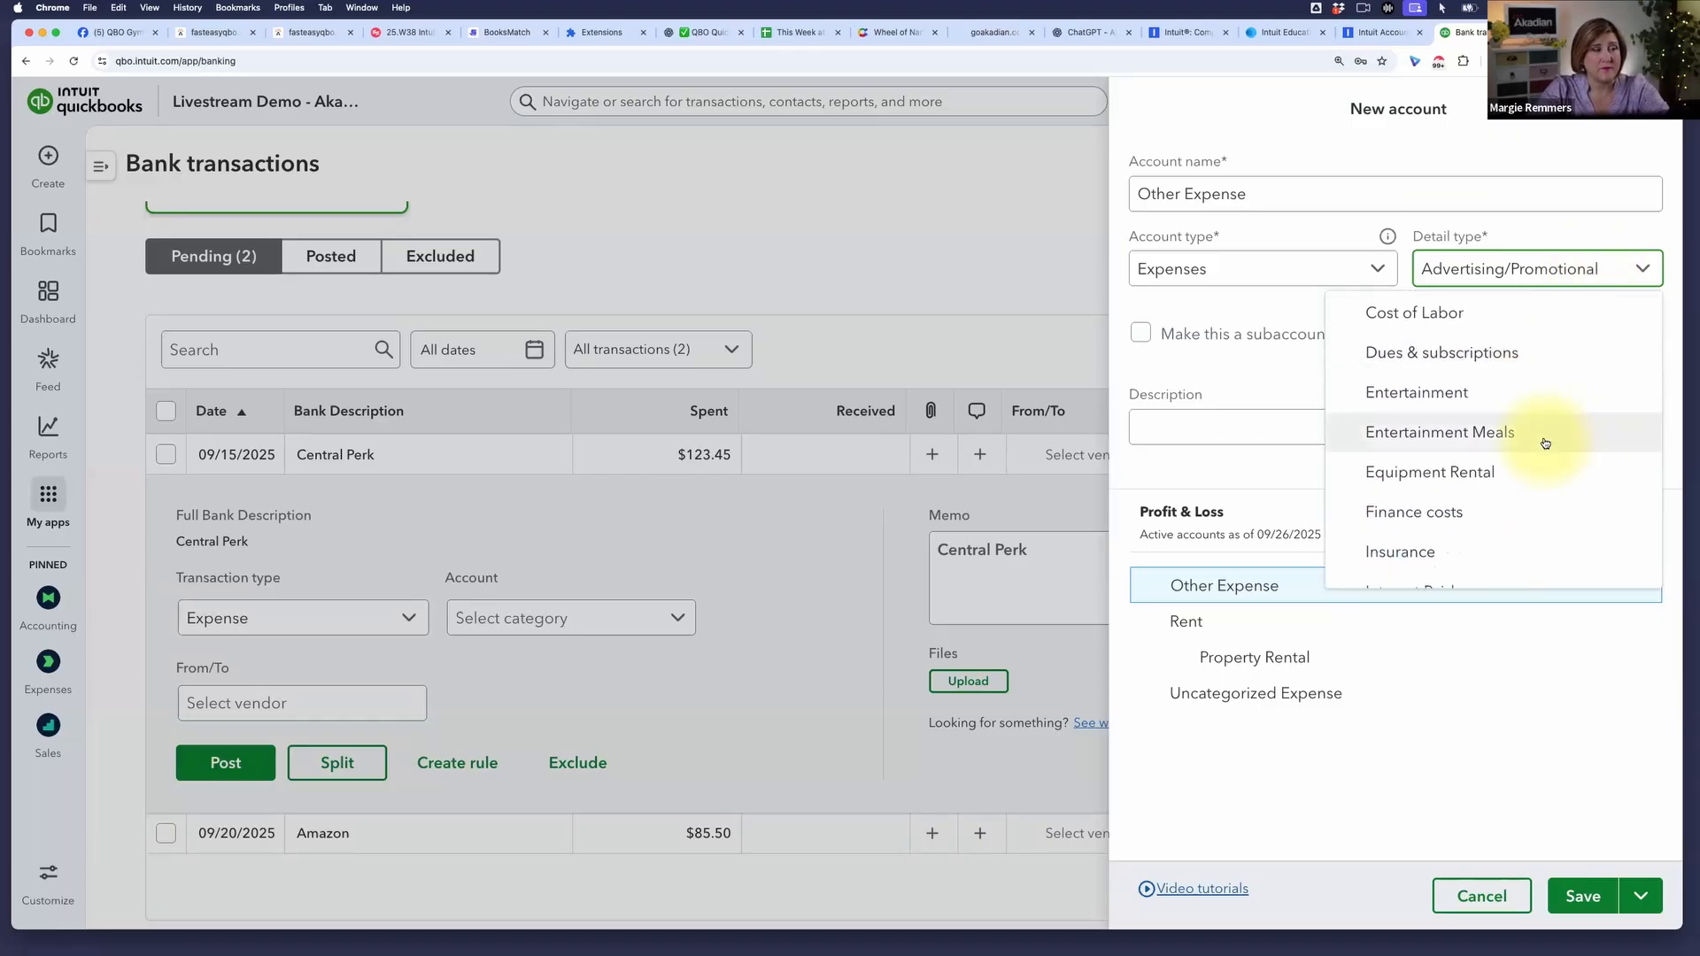
scroll(1545, 442, down, 7)
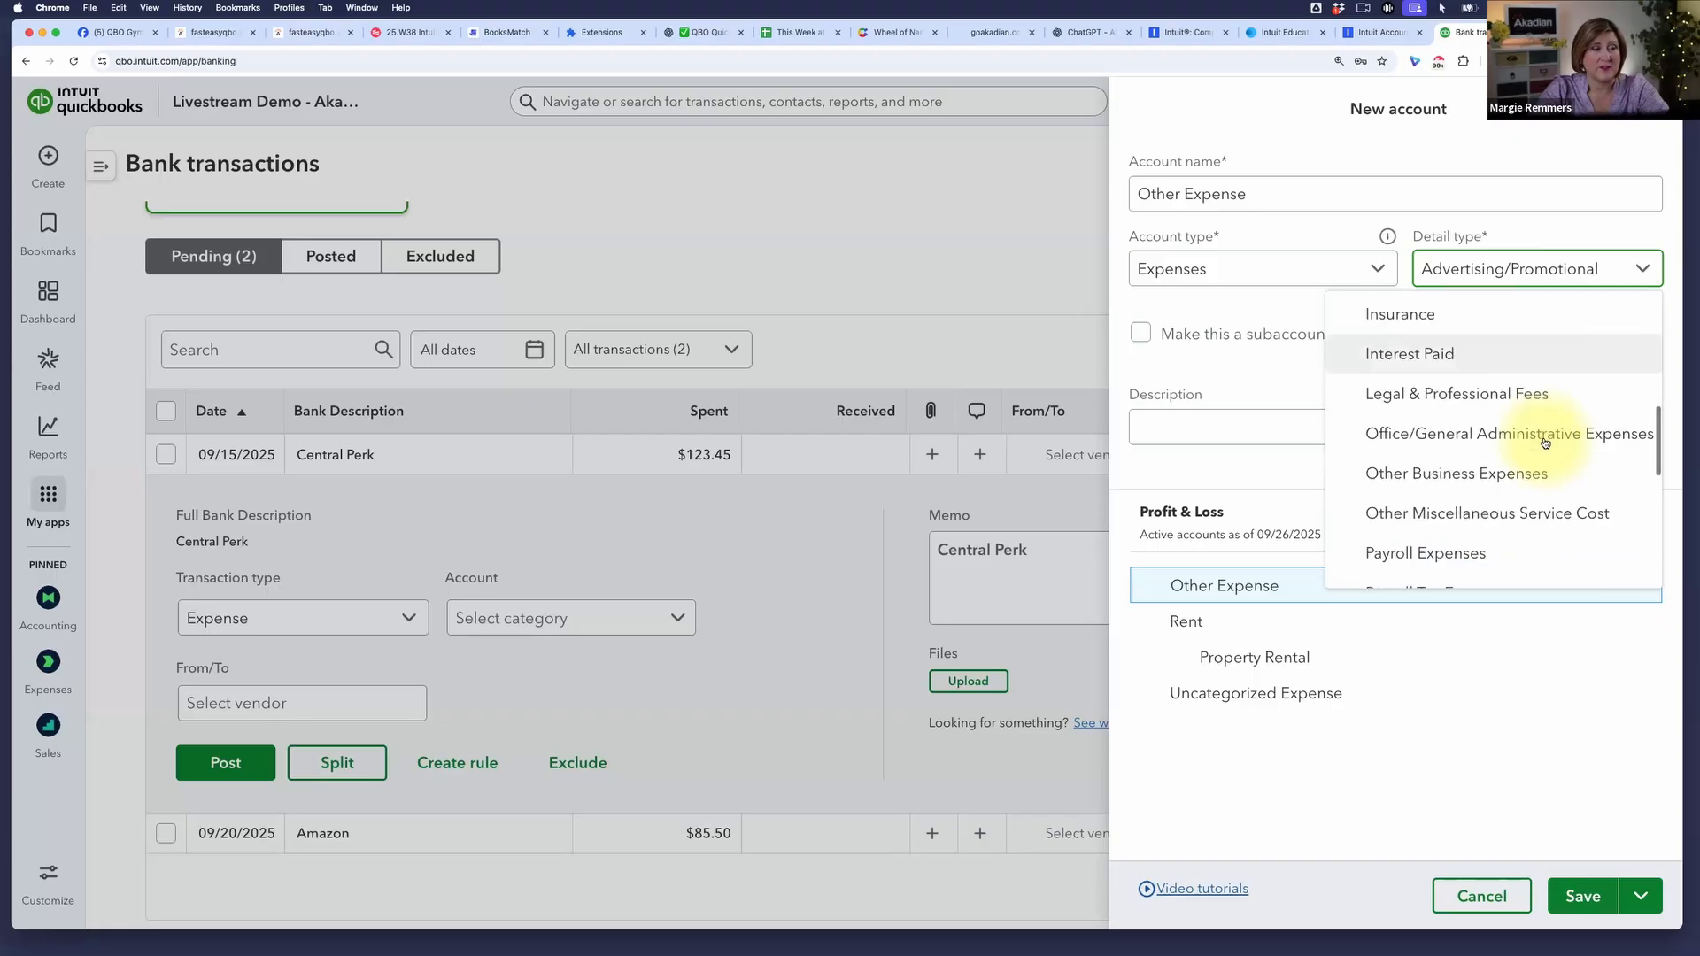
scroll(1545, 443, up, 15)
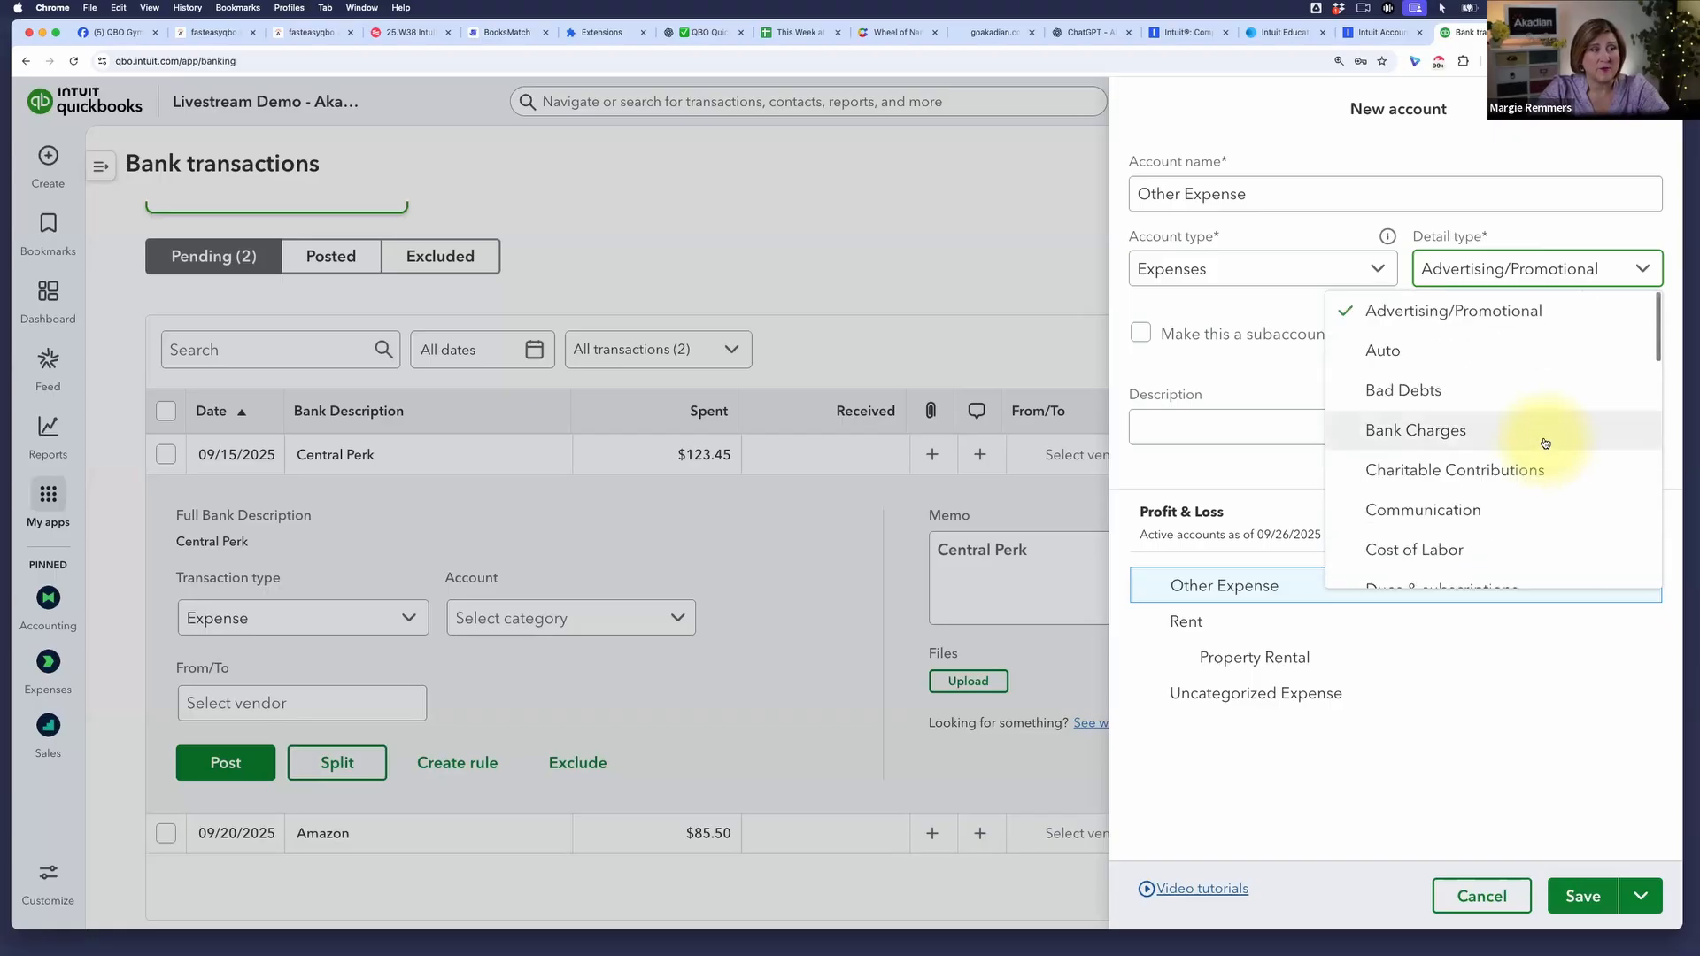
scroll(1545, 443, down, 6)
scroll(1545, 443, down, 4)
scroll(1545, 440, up, 2)
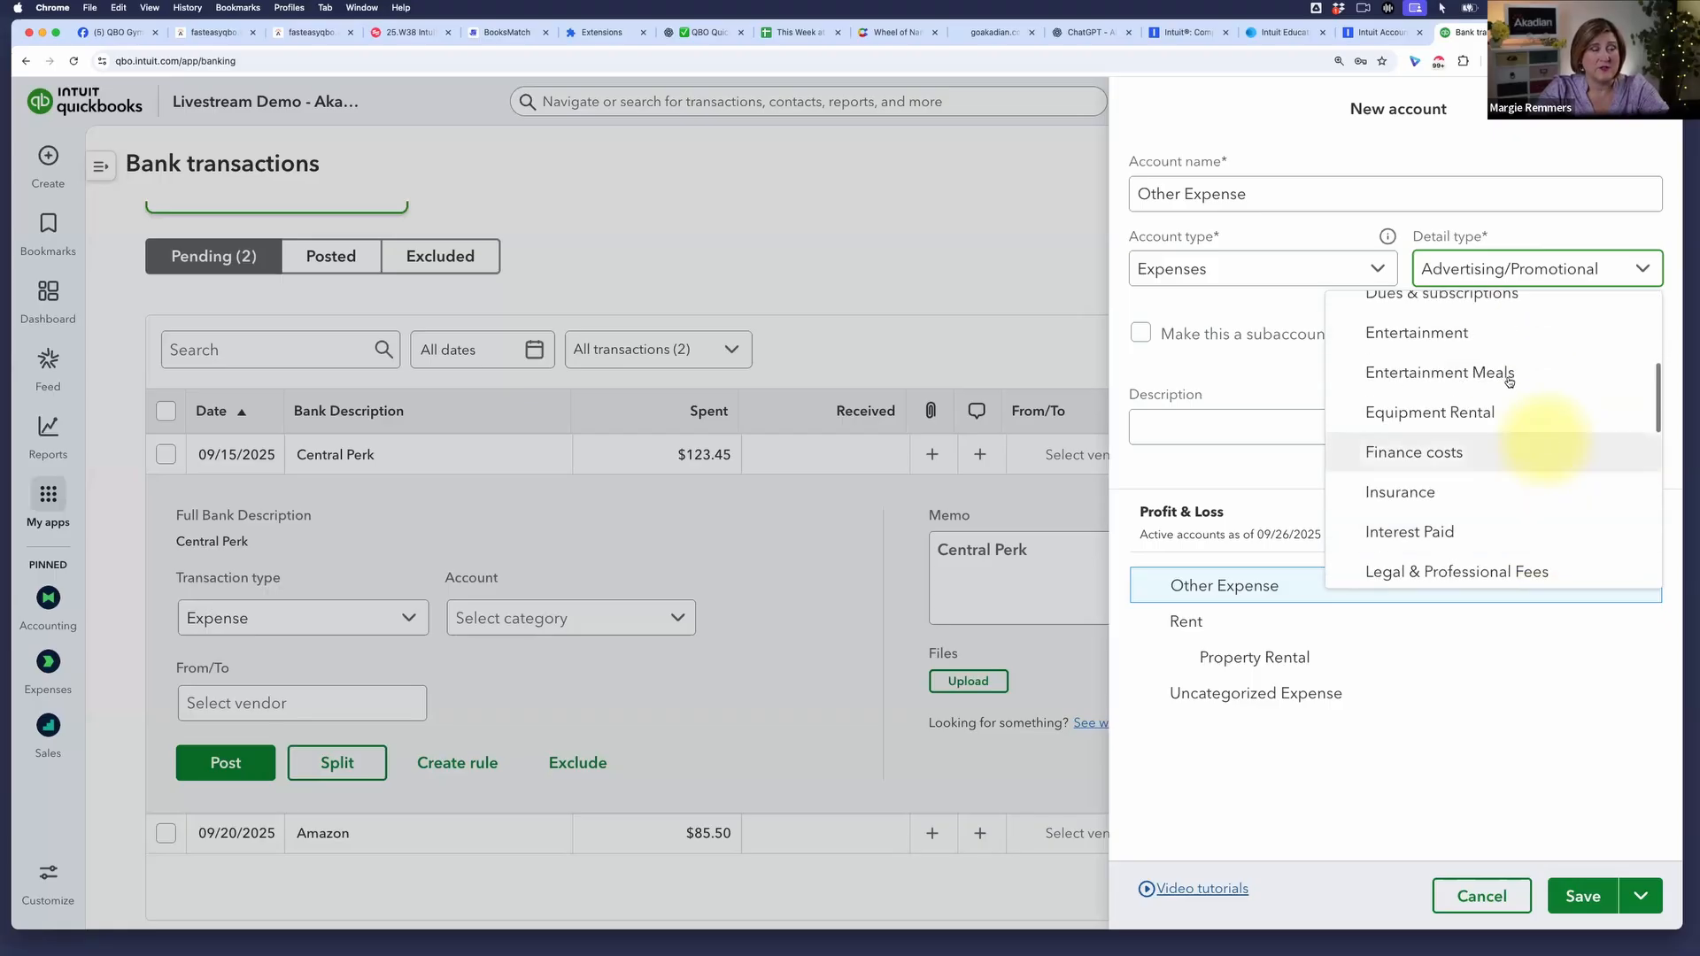
scroll(1525, 383, down, 10)
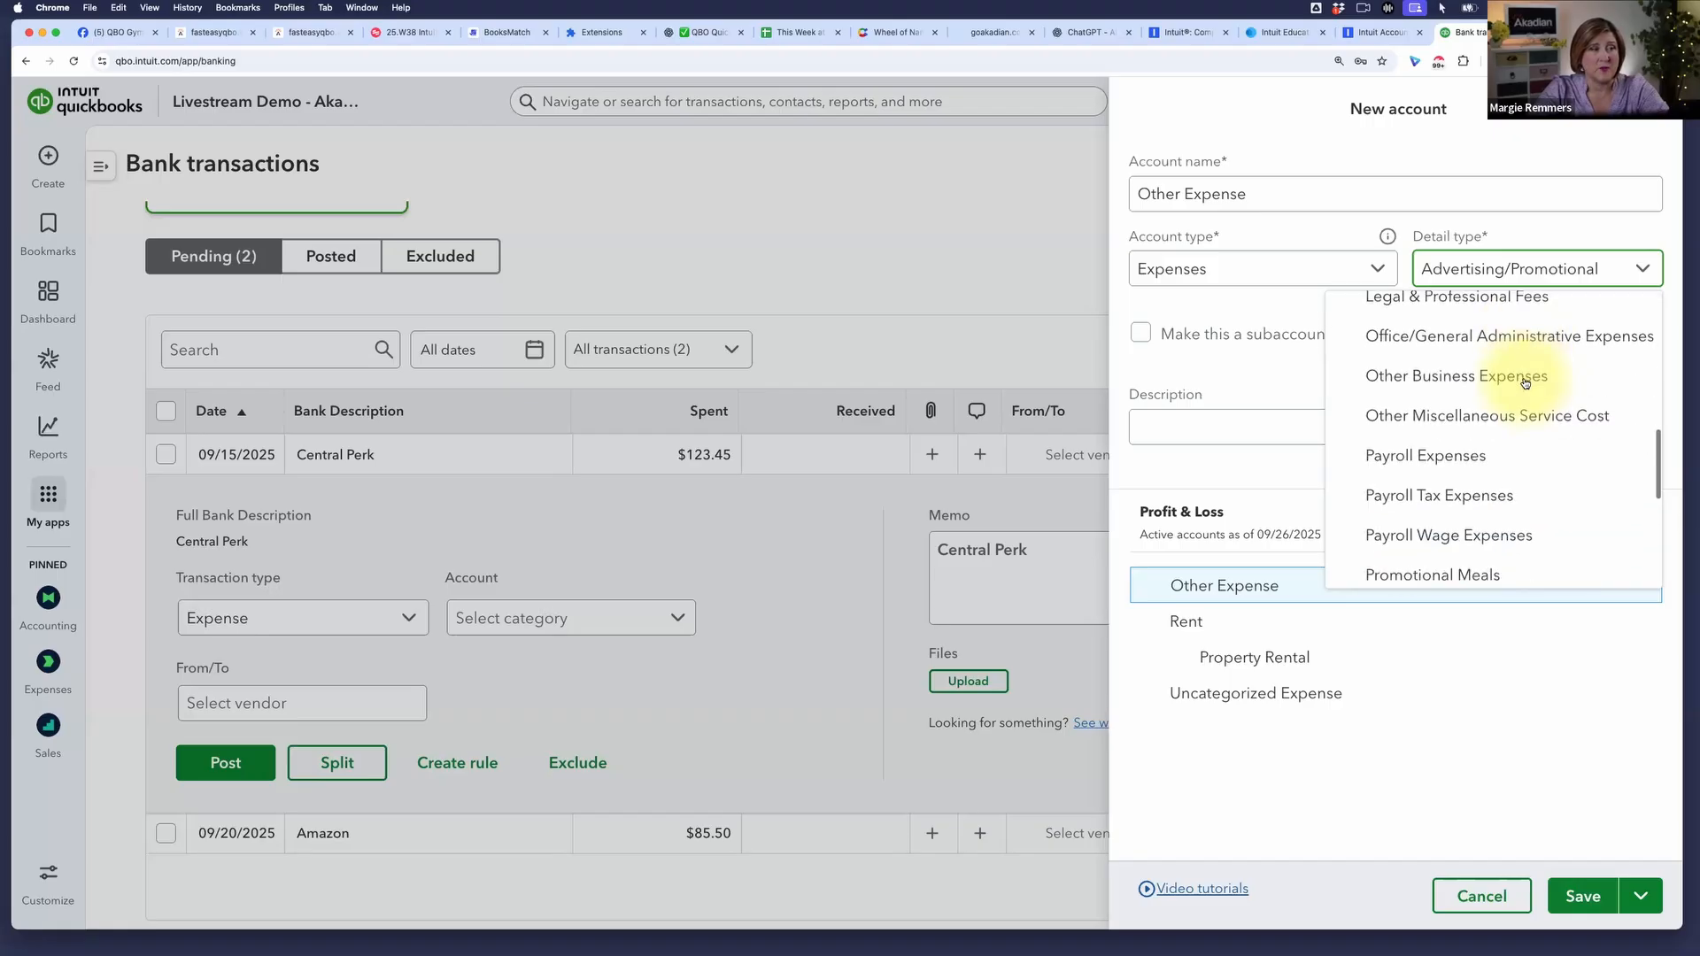
scroll(1525, 383, down, 1)
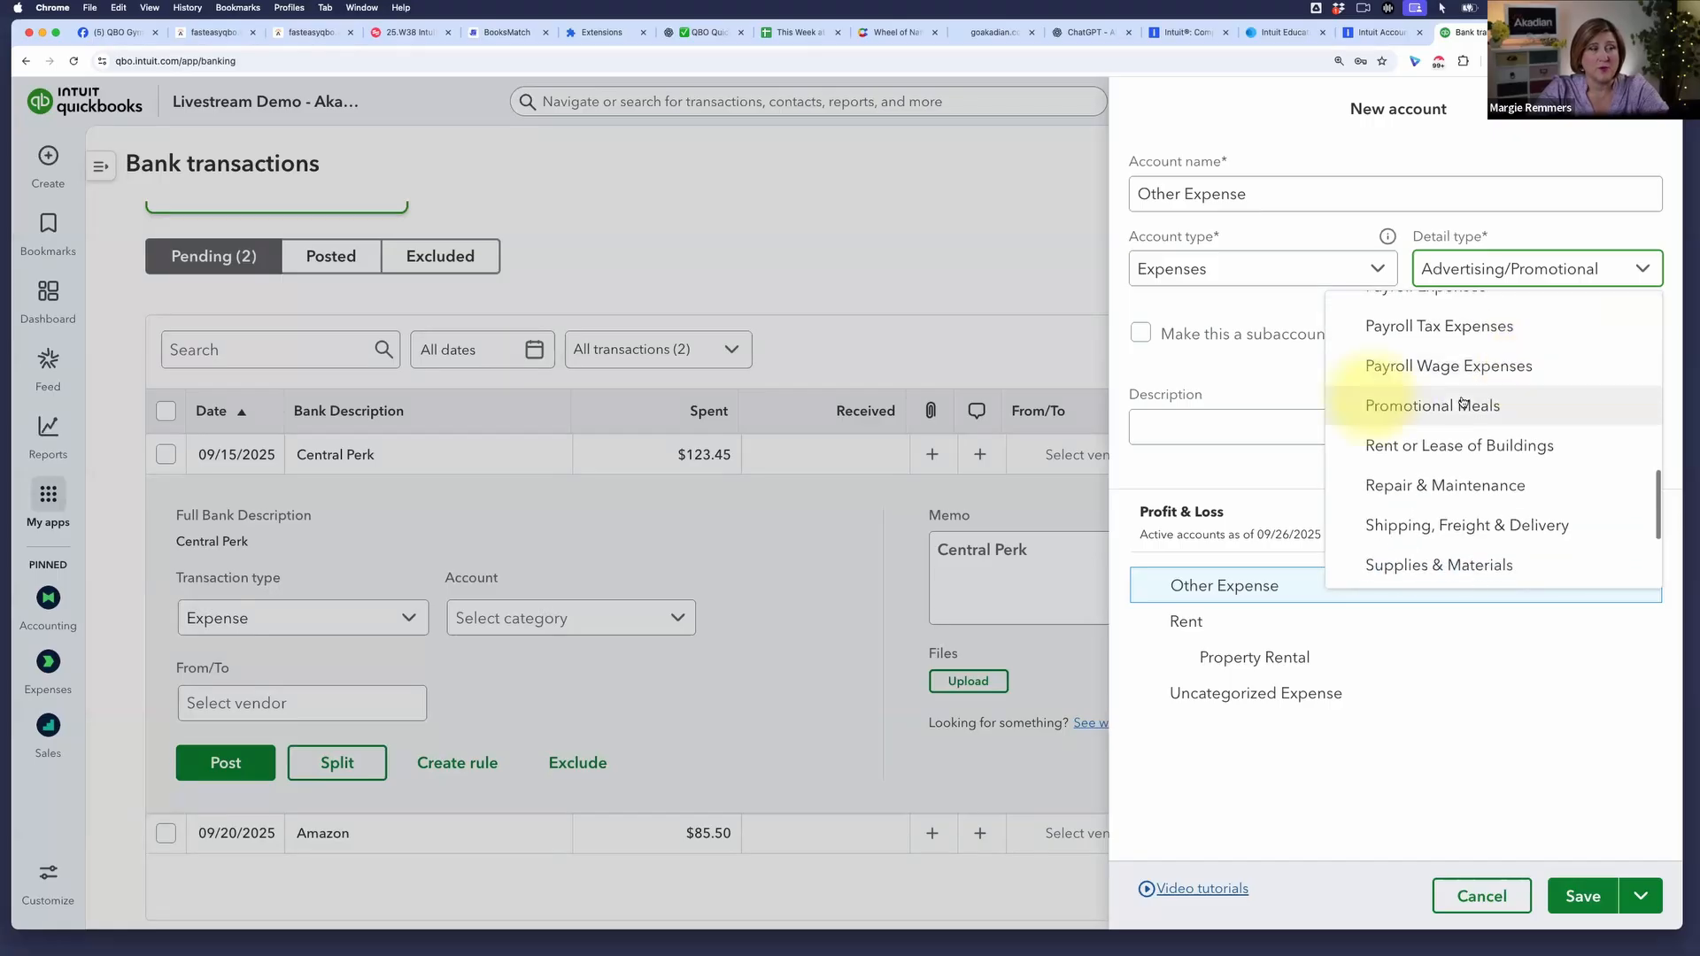
scroll(1554, 409, down, 5)
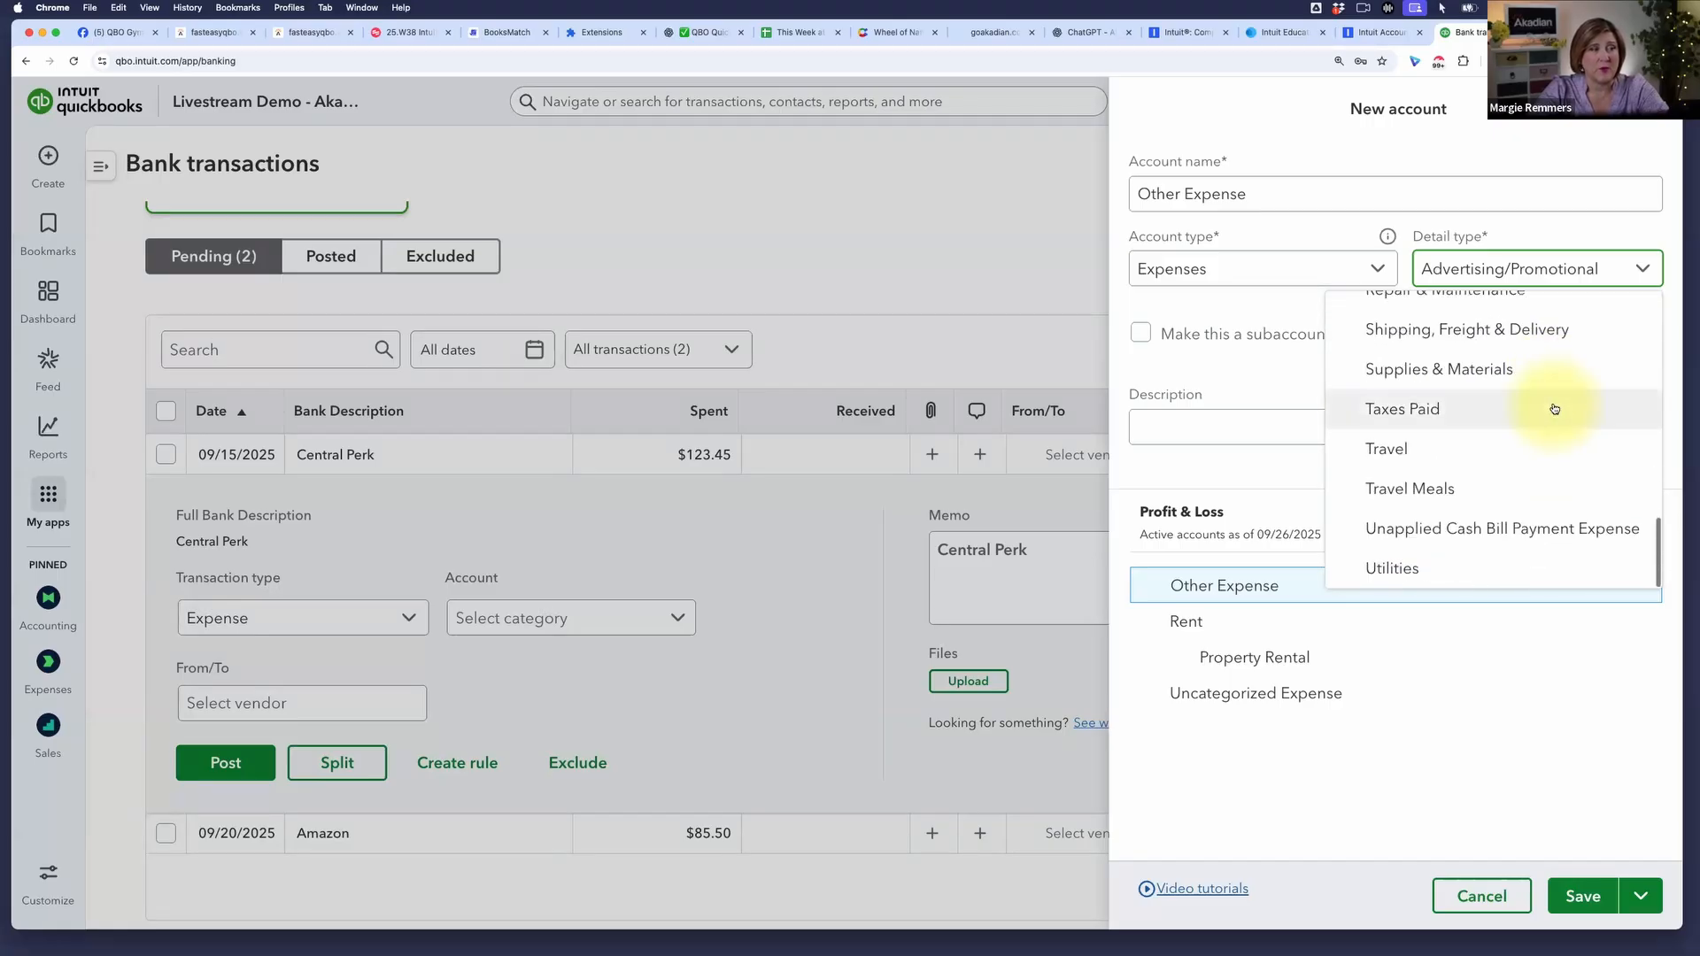
scroll(1553, 409, up, 8)
scroll(1554, 409, up, 2)
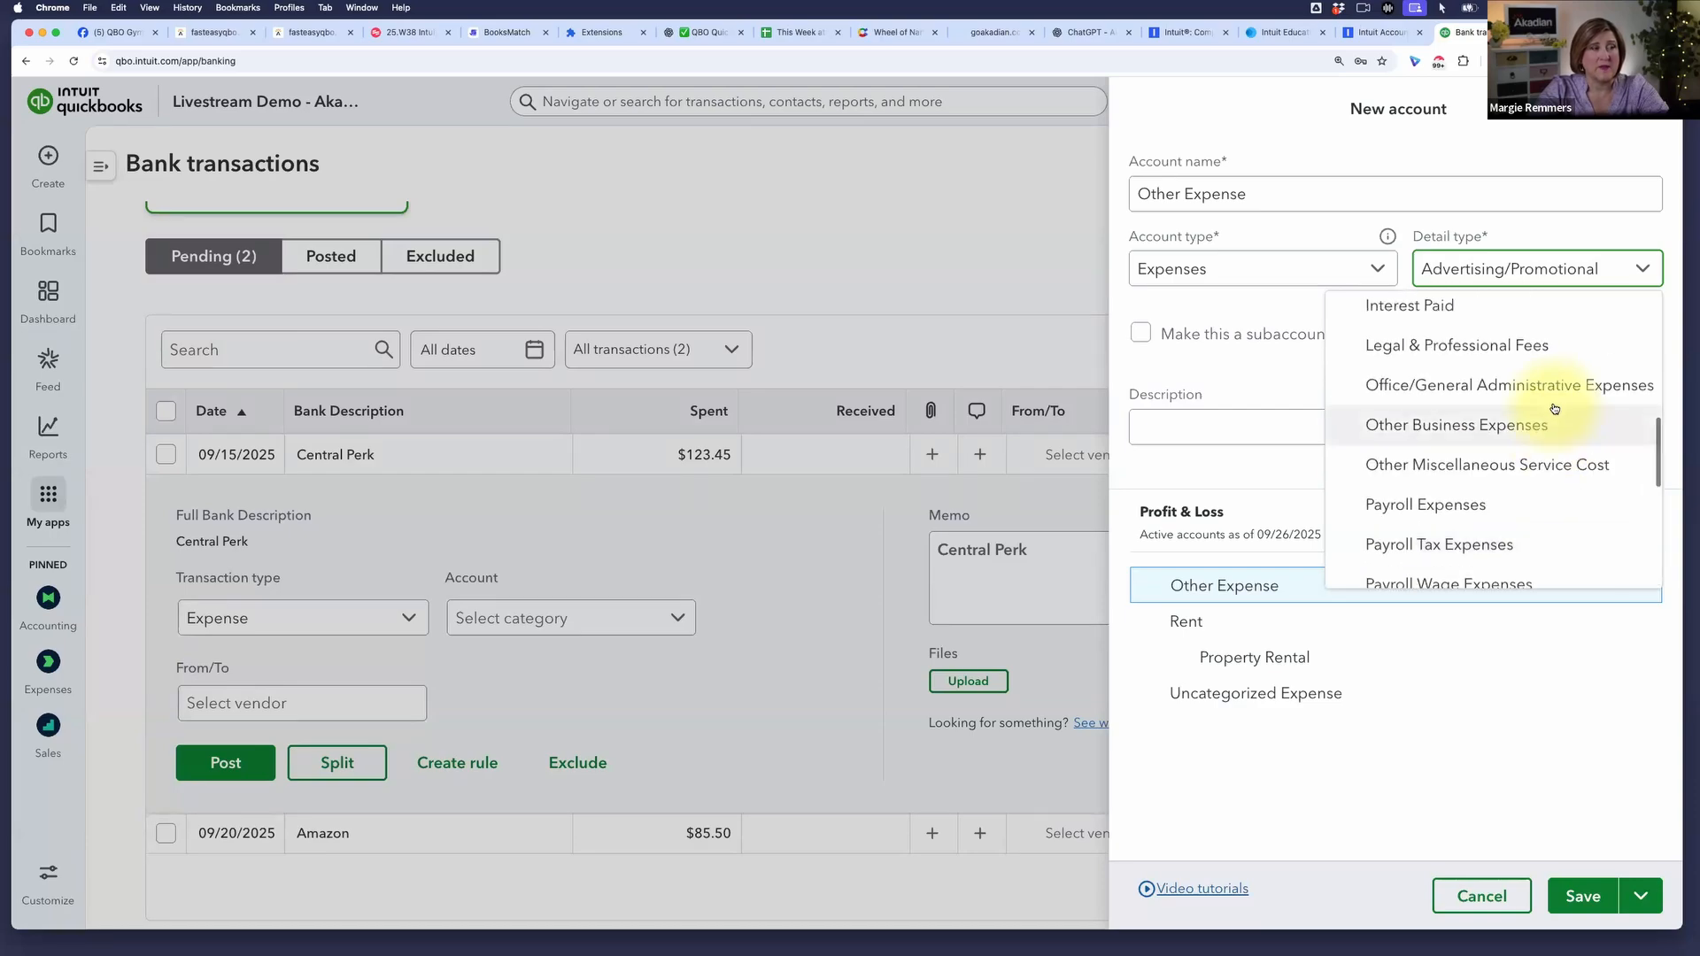
click(1443, 432)
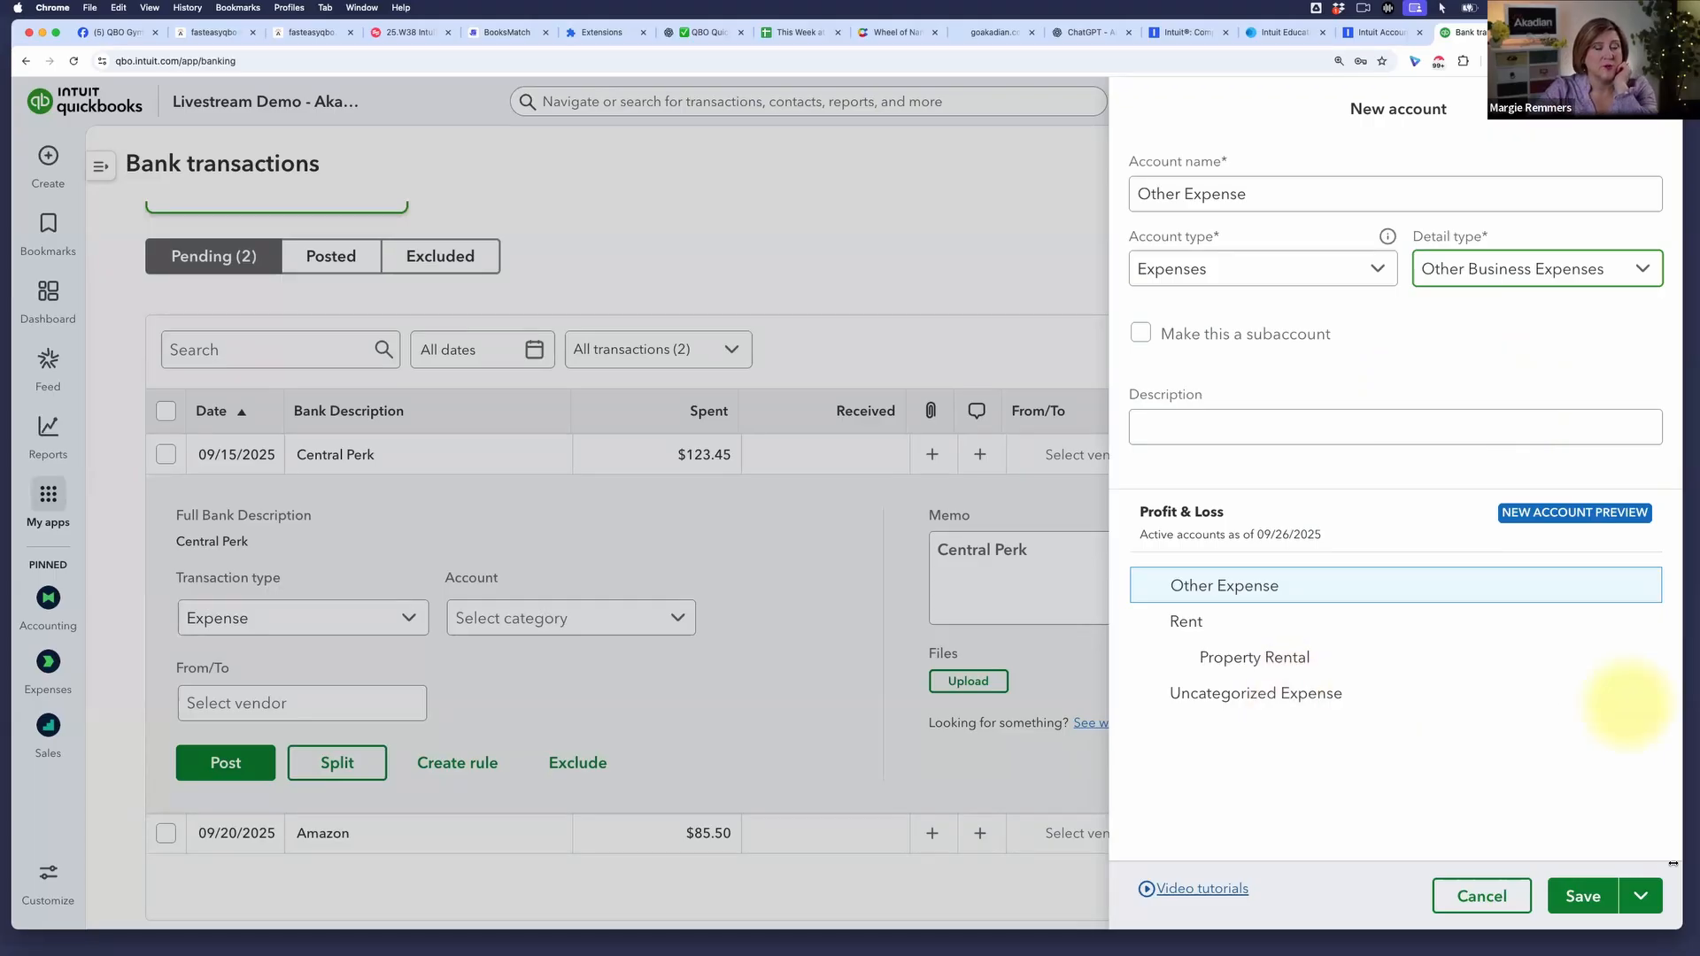
click(1640, 896)
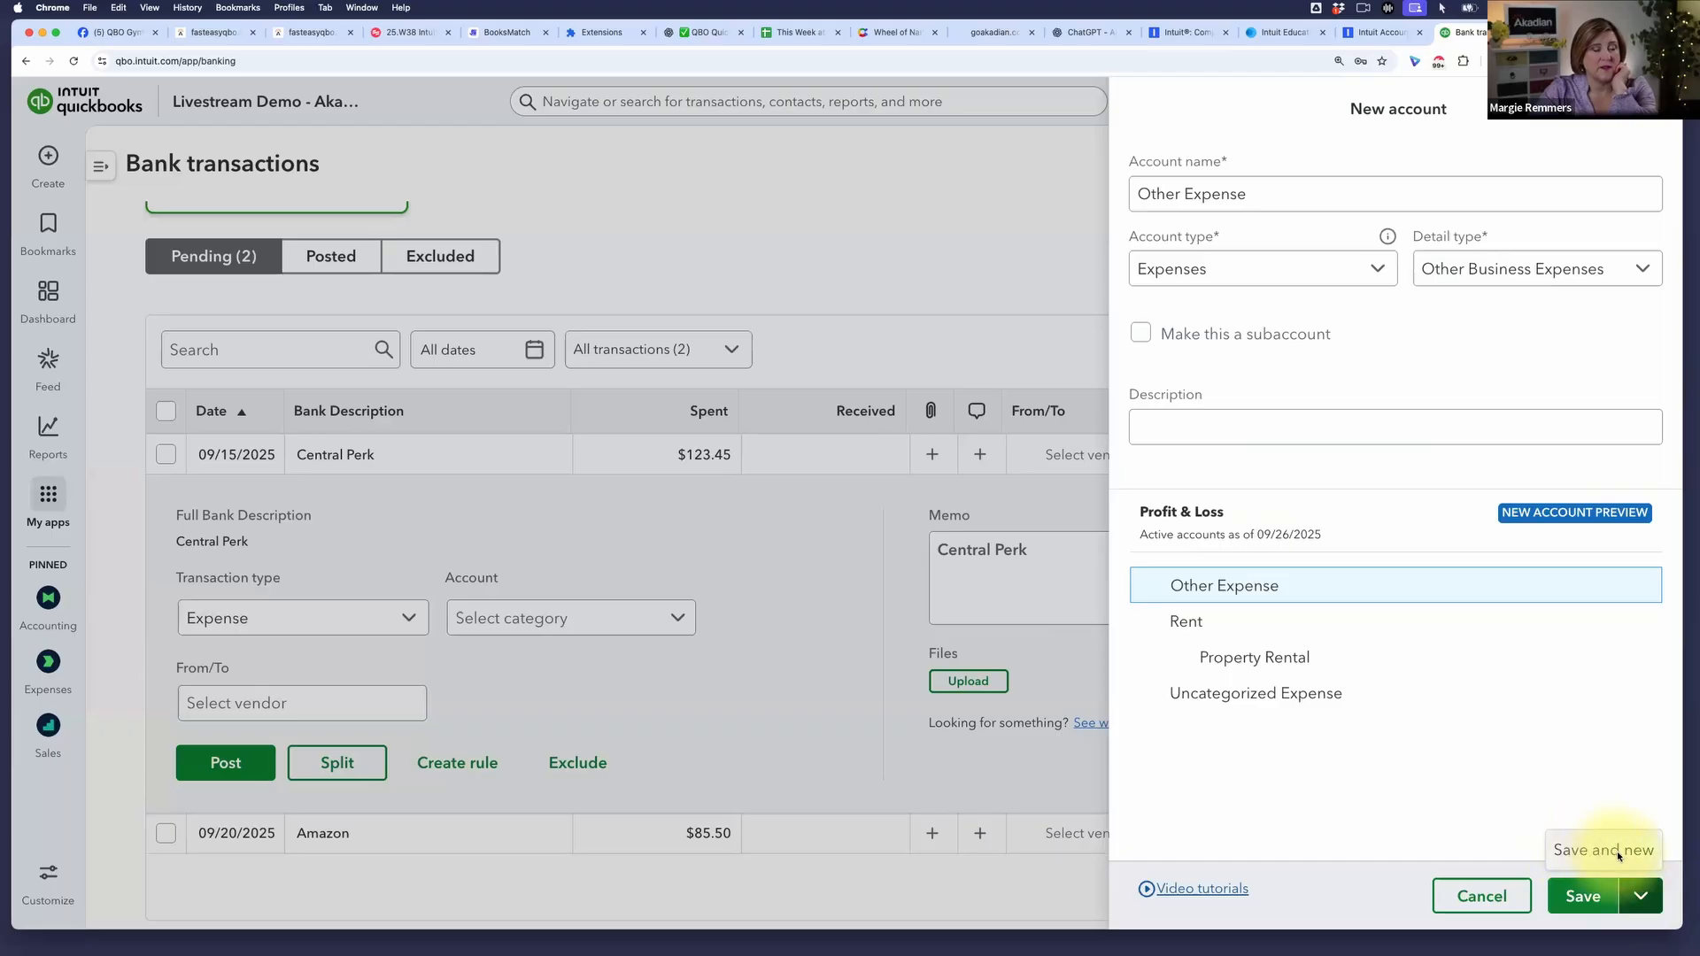
click(1617, 852)
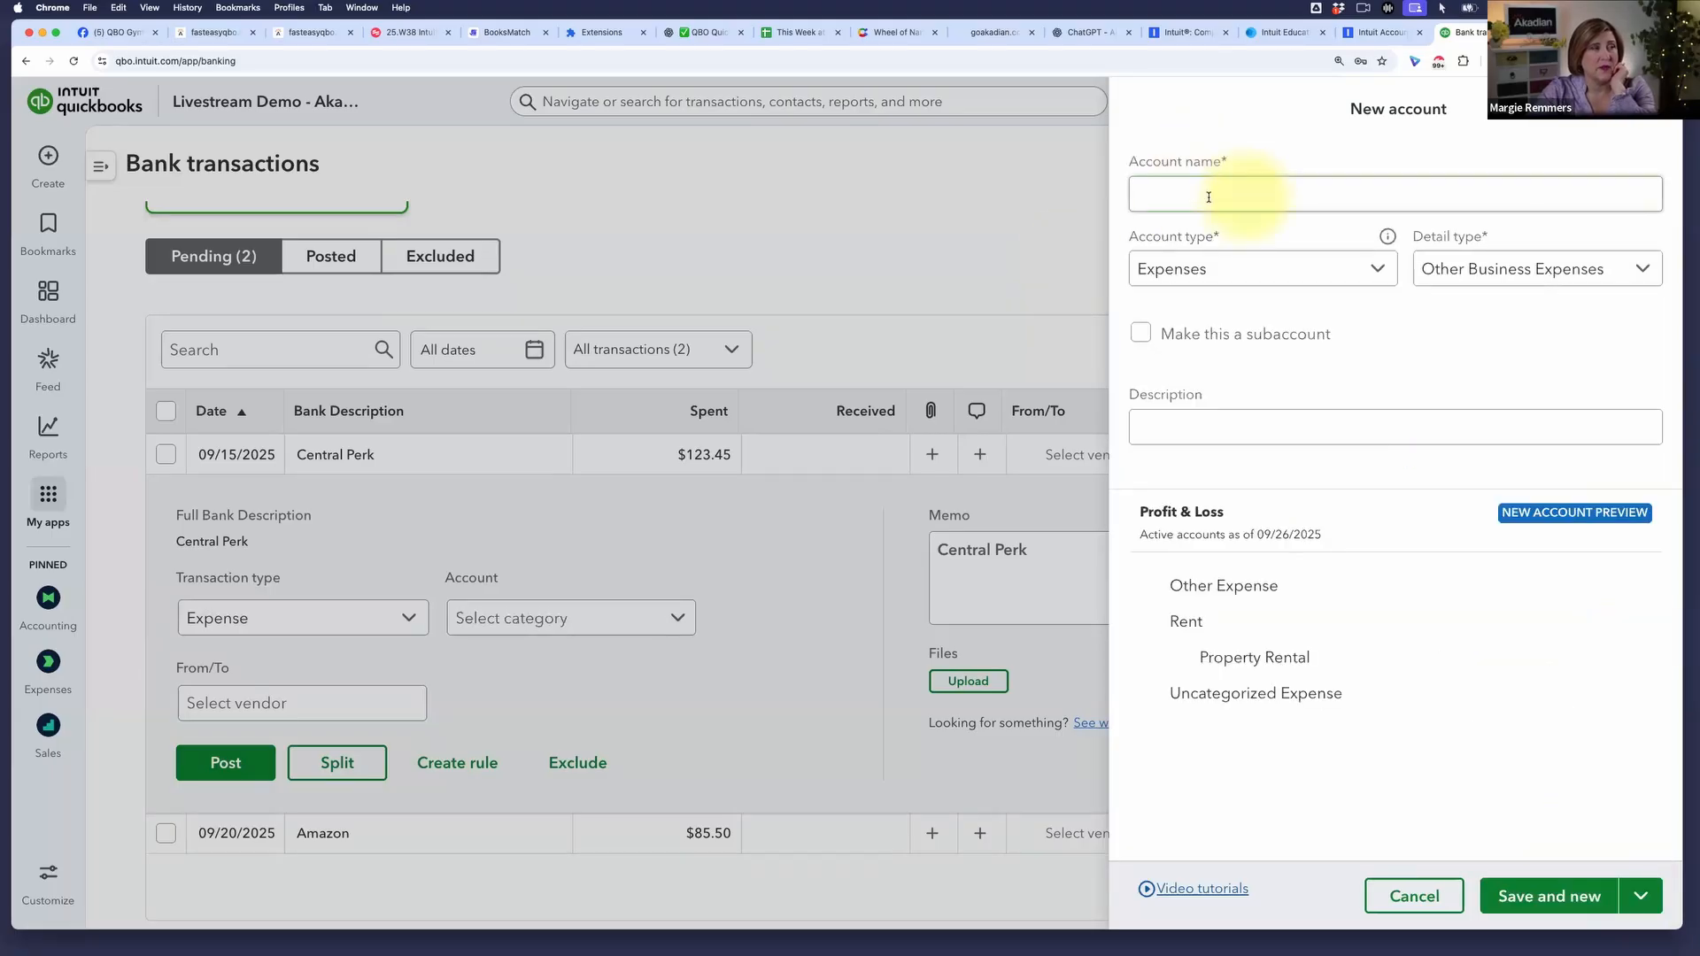
- Switch to the Scribe guide on Intuit's New Bank Feed Center and find the instructions for naming the team outings subaccount
click(1206, 193)
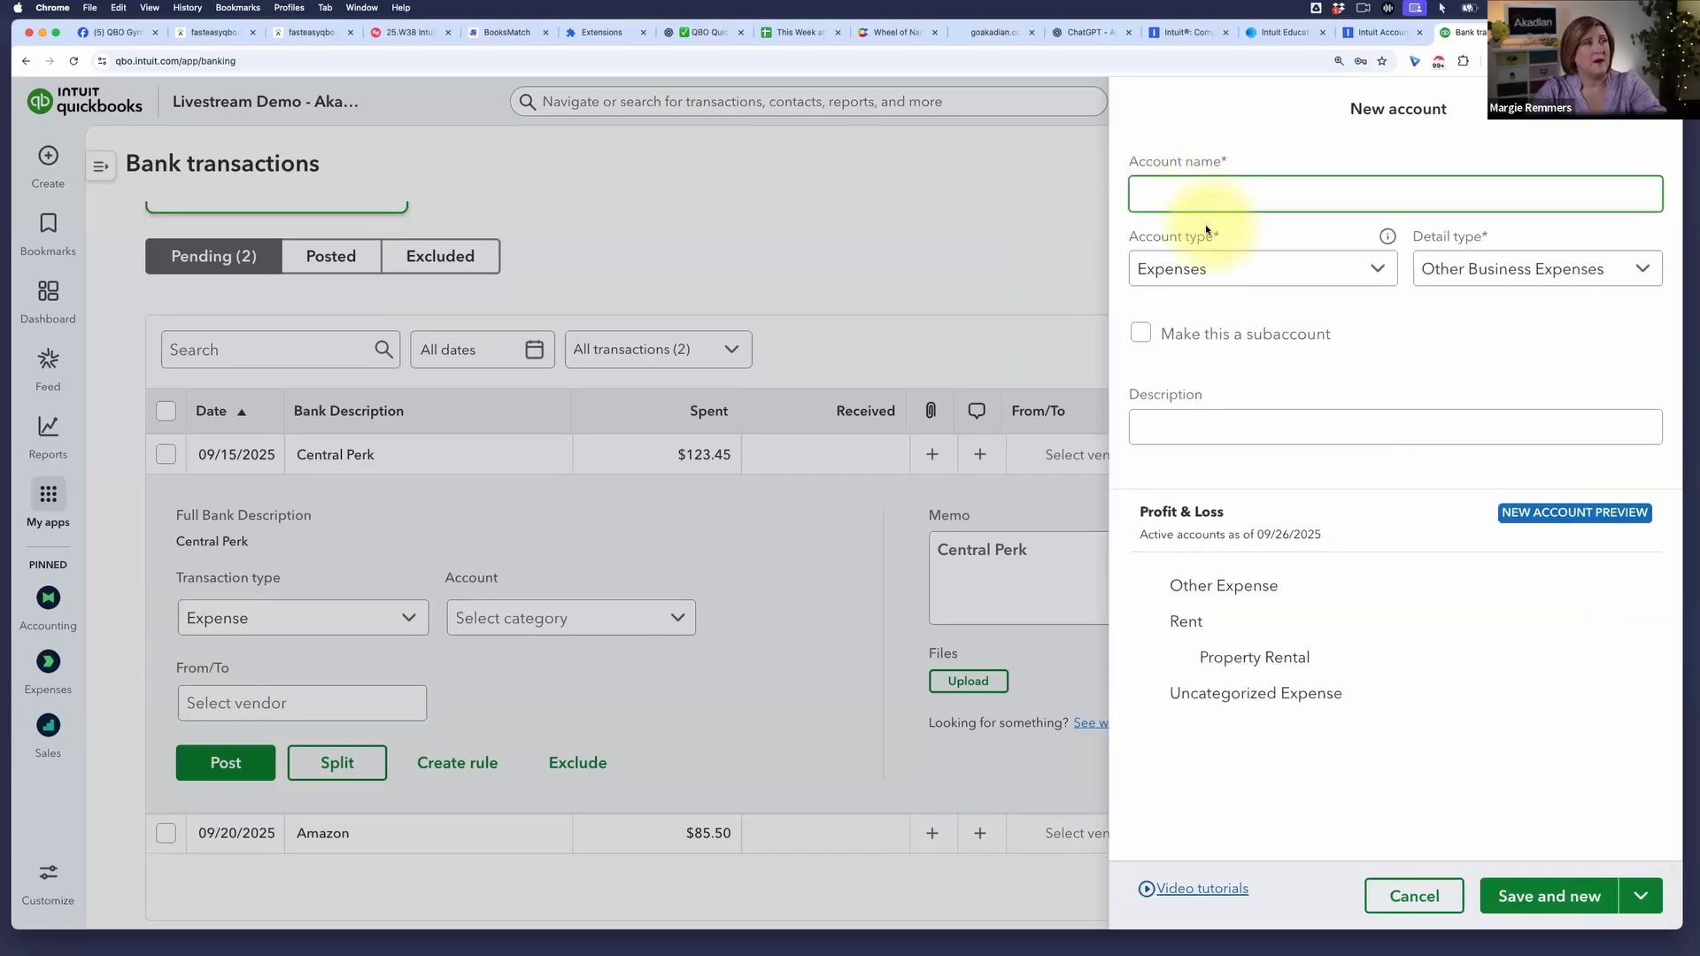
click(409, 33)
scroll(994, 508, down, 20)
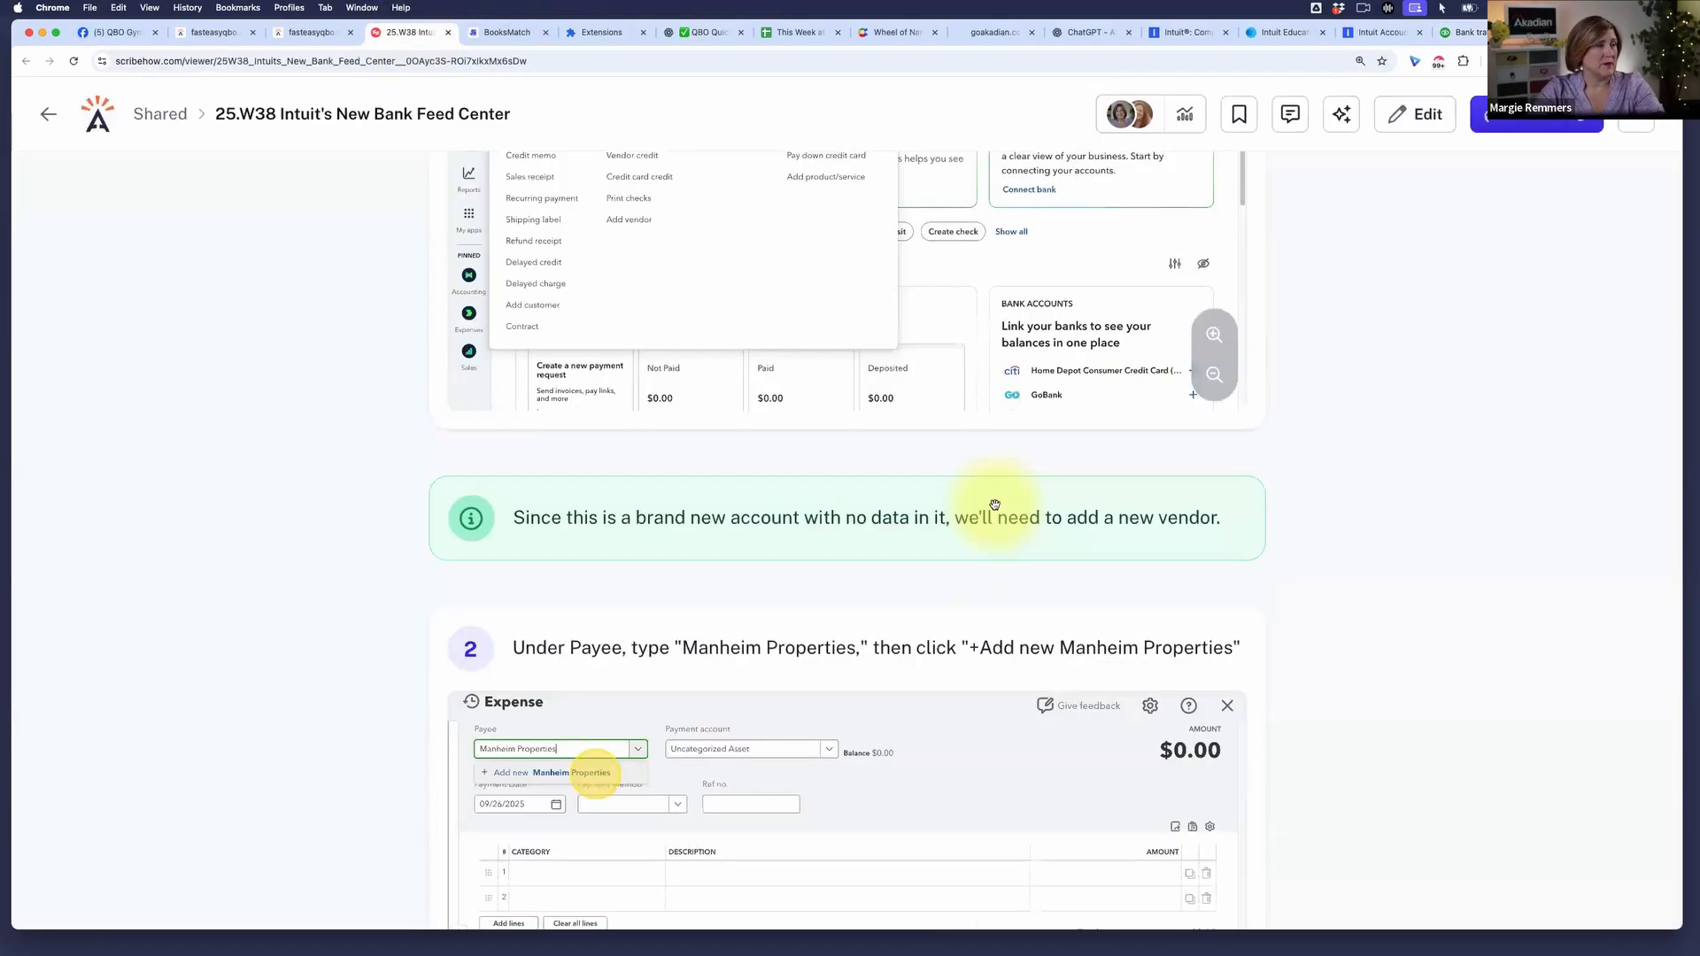
scroll(994, 505, down, 20)
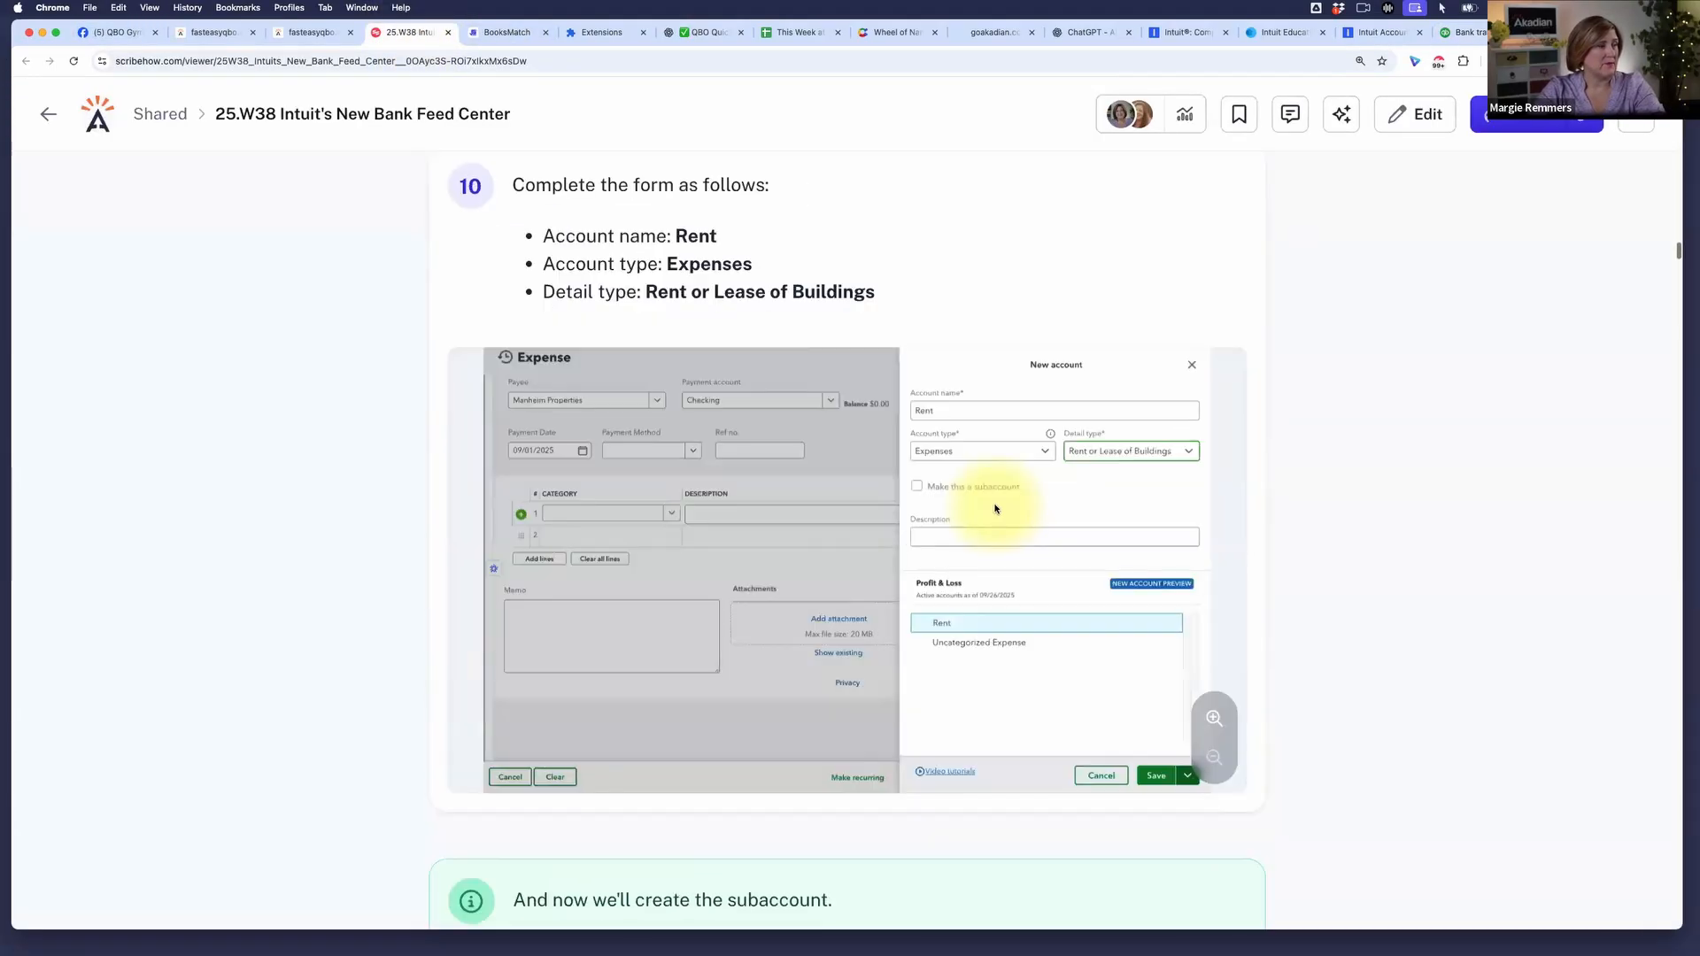
scroll(994, 505, down, 20)
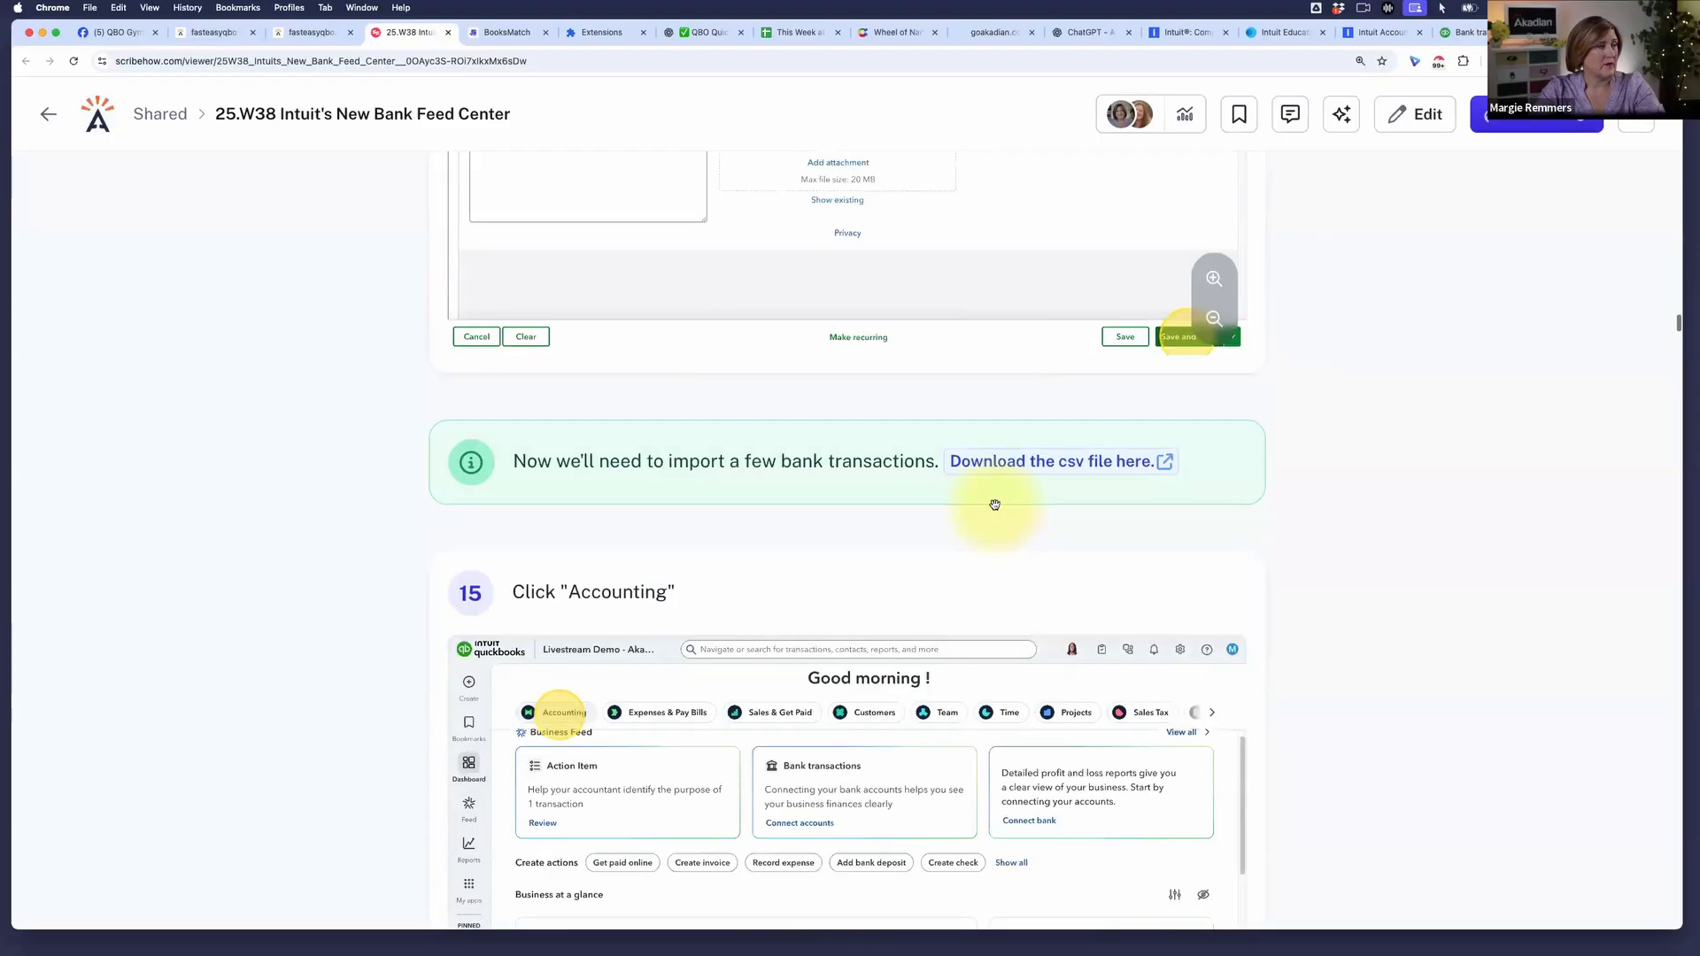
scroll(994, 508, down, 20)
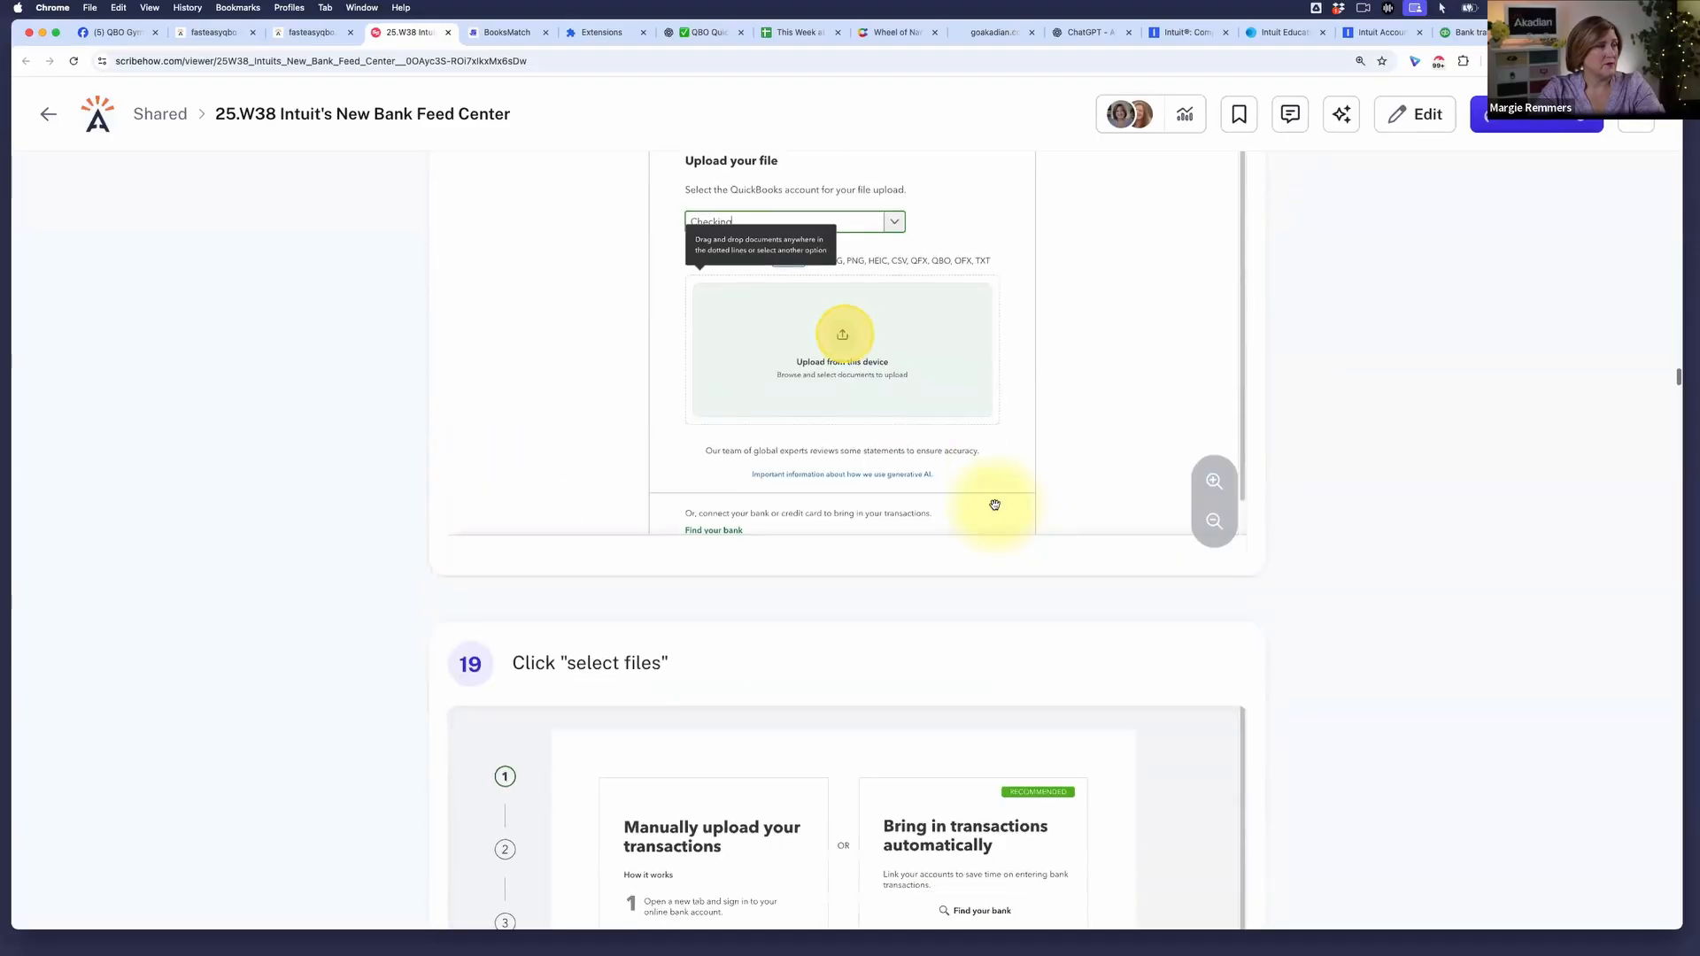
scroll(994, 504, down, 20)
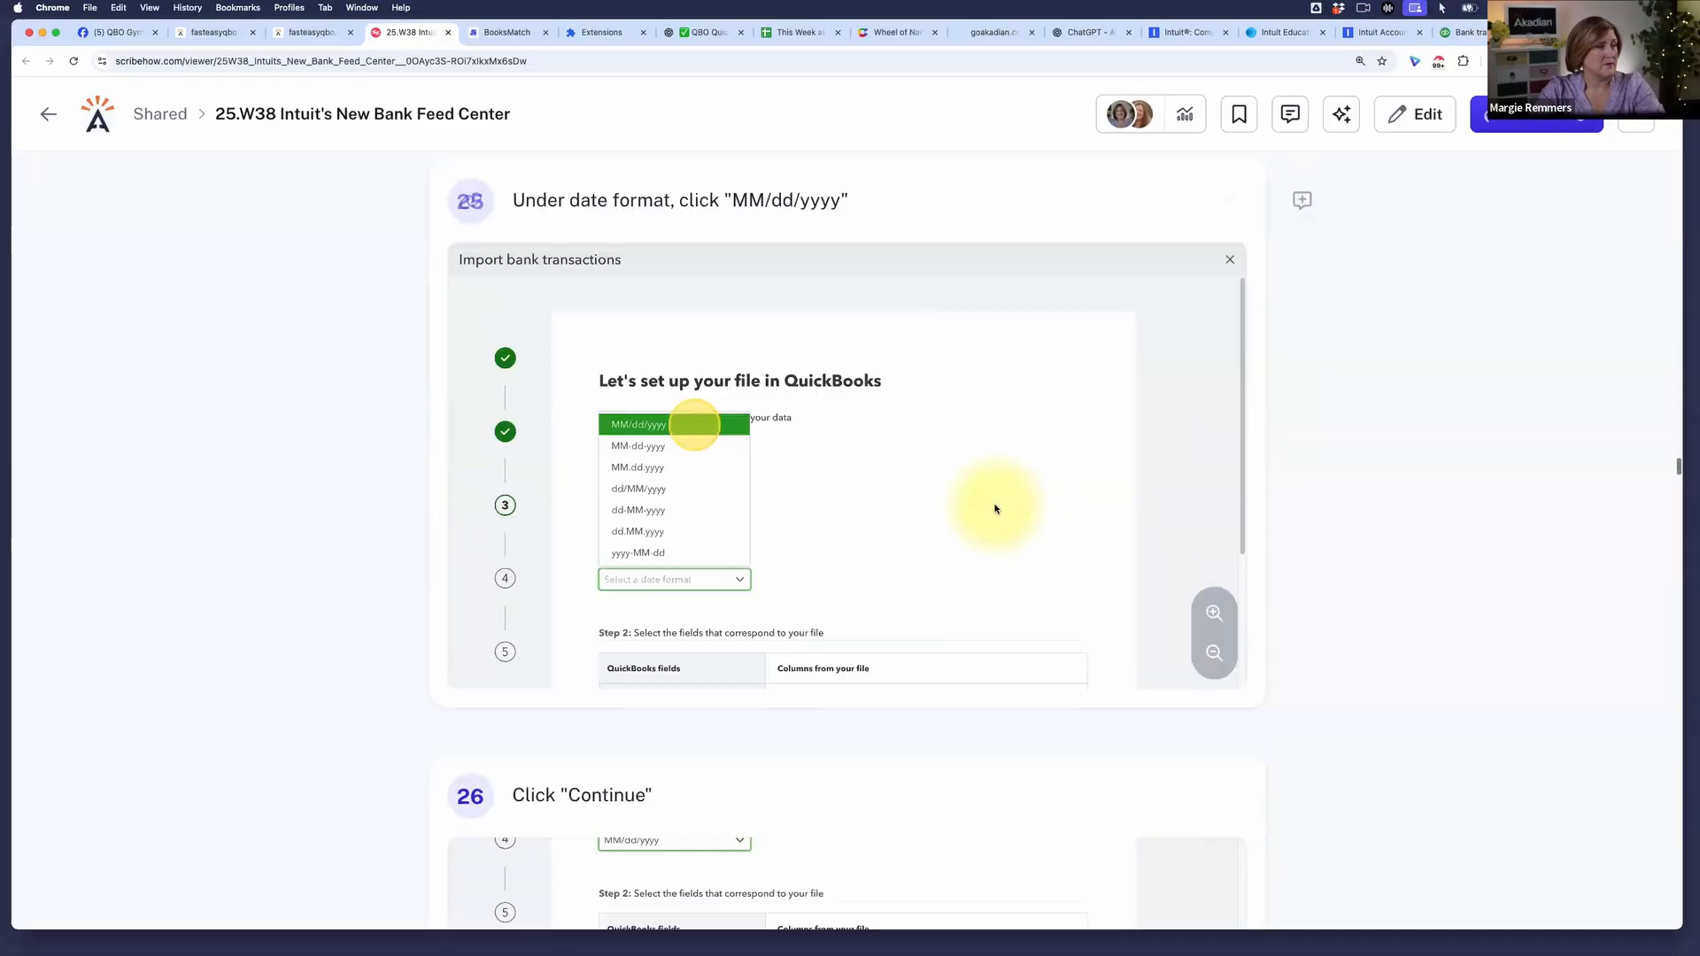
scroll(994, 504, down, 20)
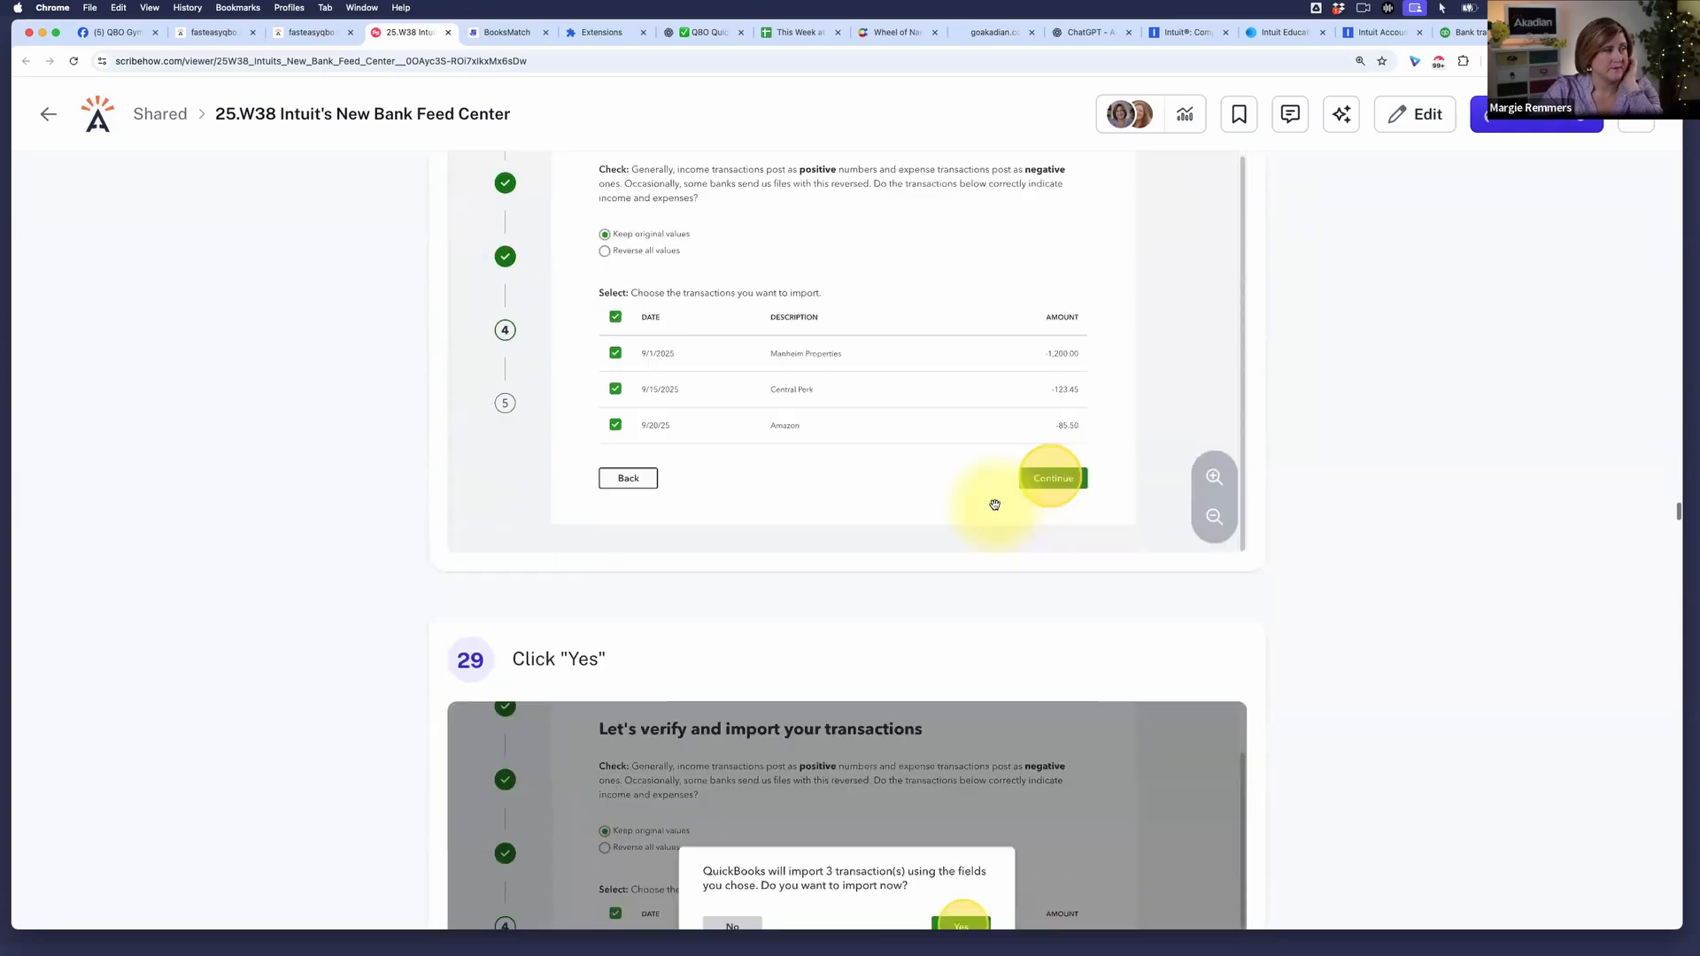
scroll(994, 504, down, 20)
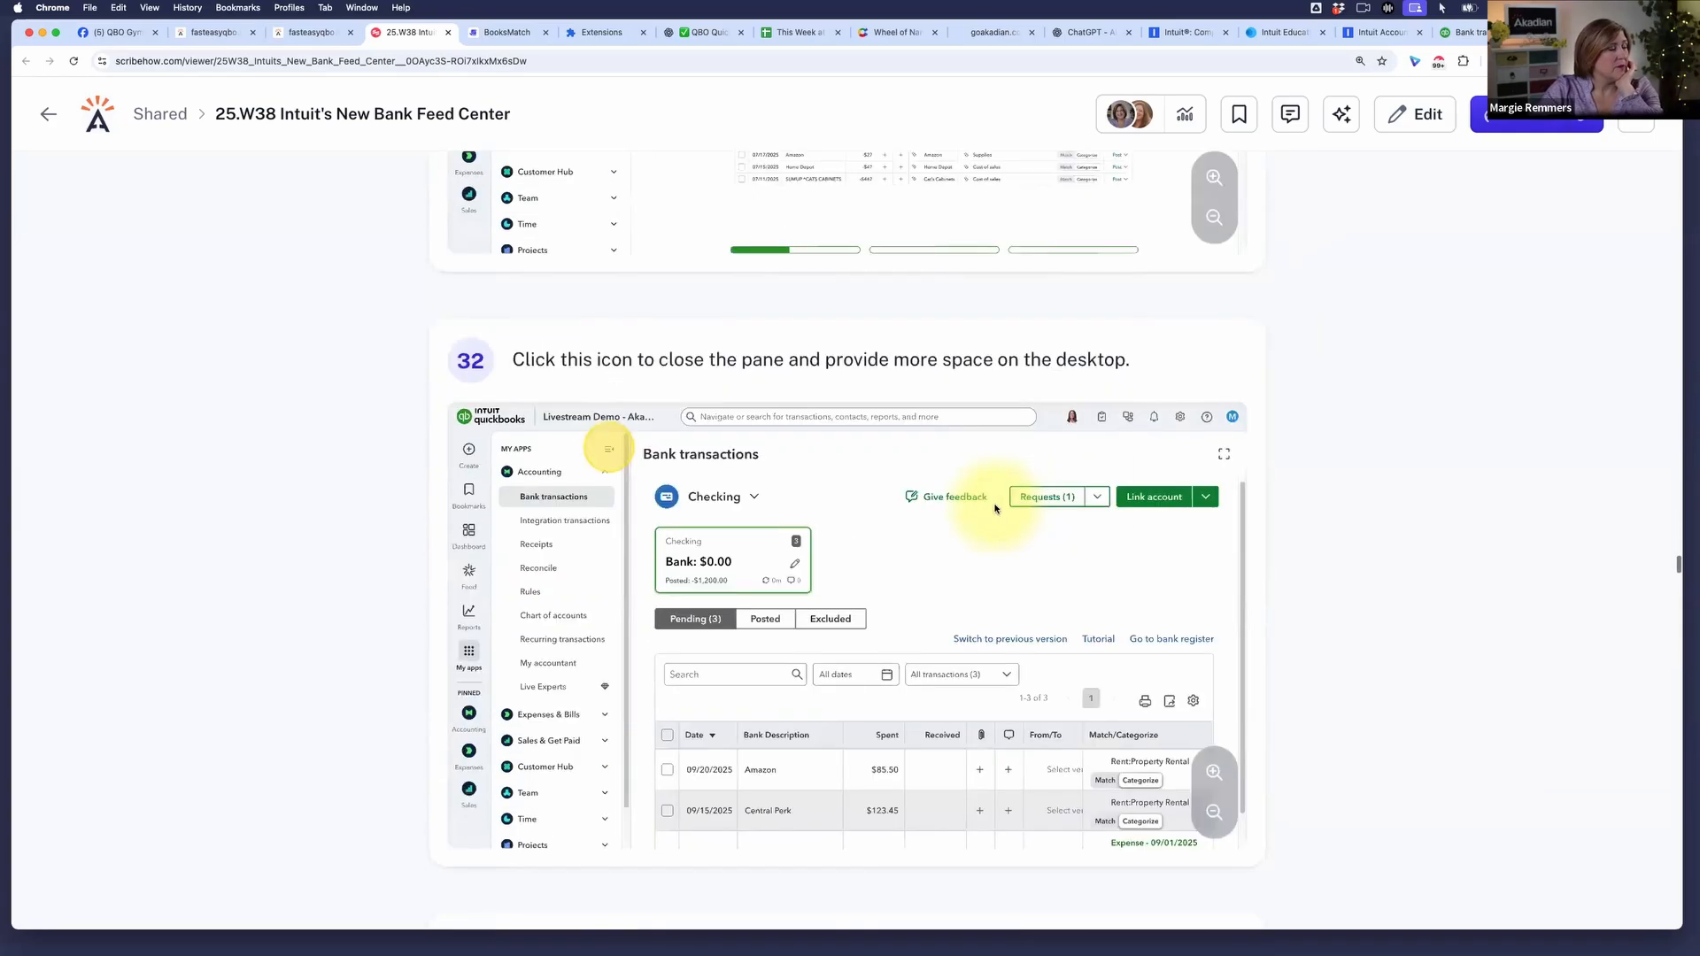
scroll(994, 505, down, 20)
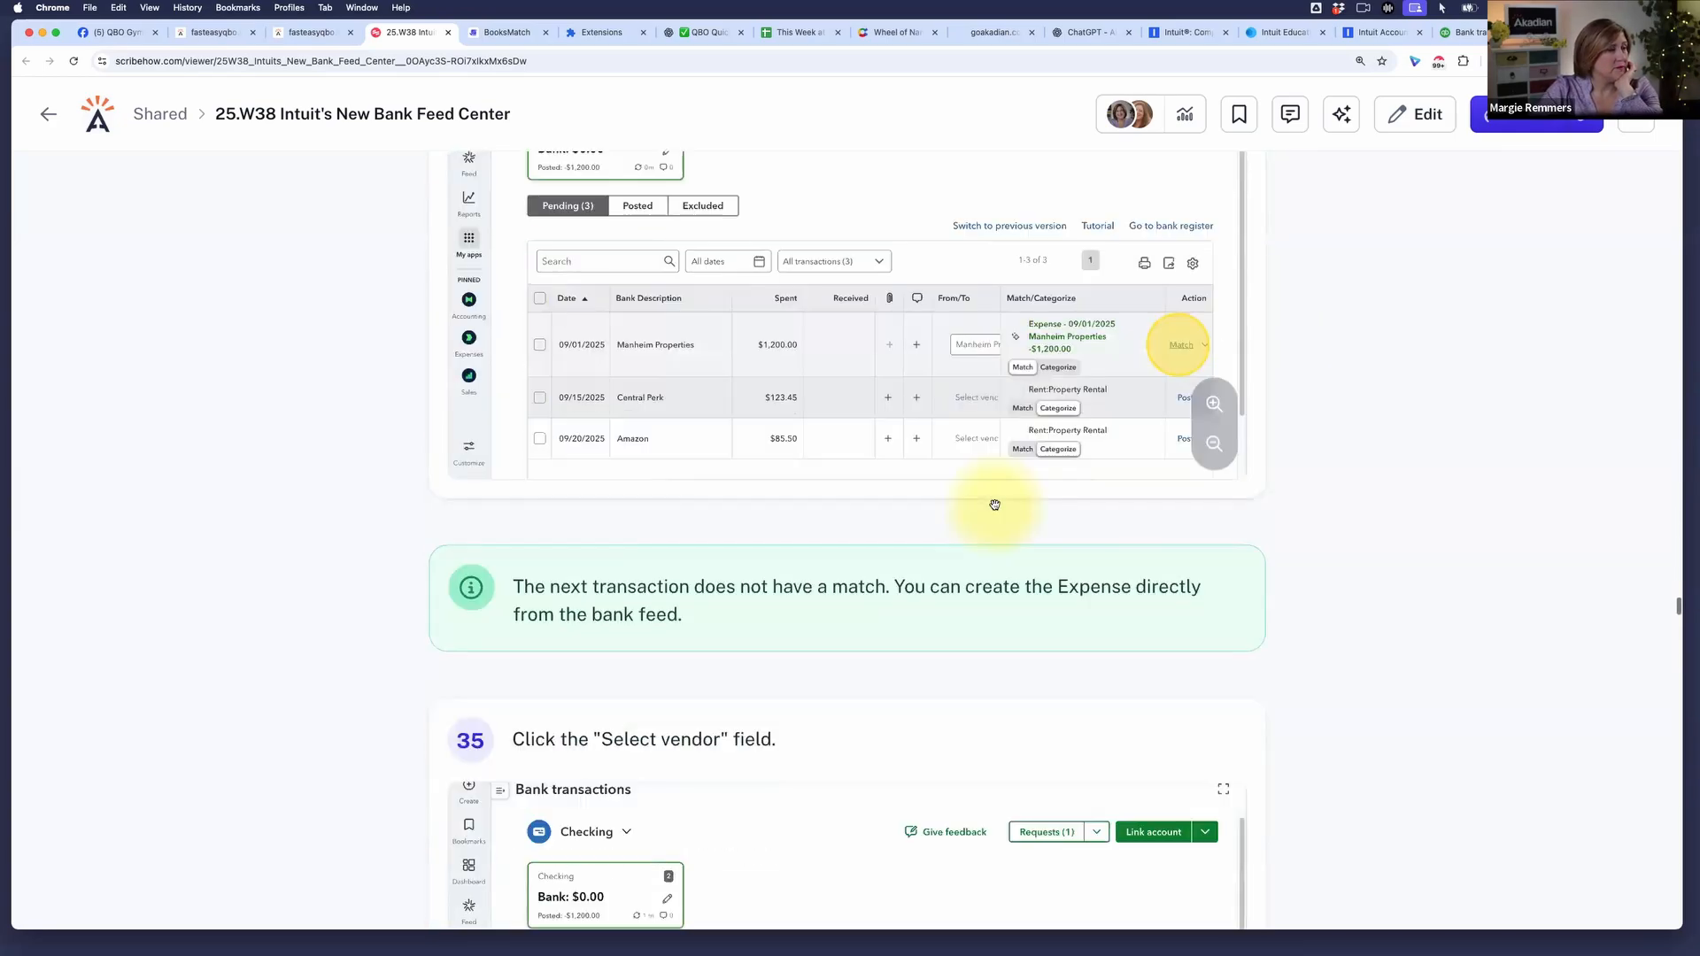
scroll(995, 504, down, 15)
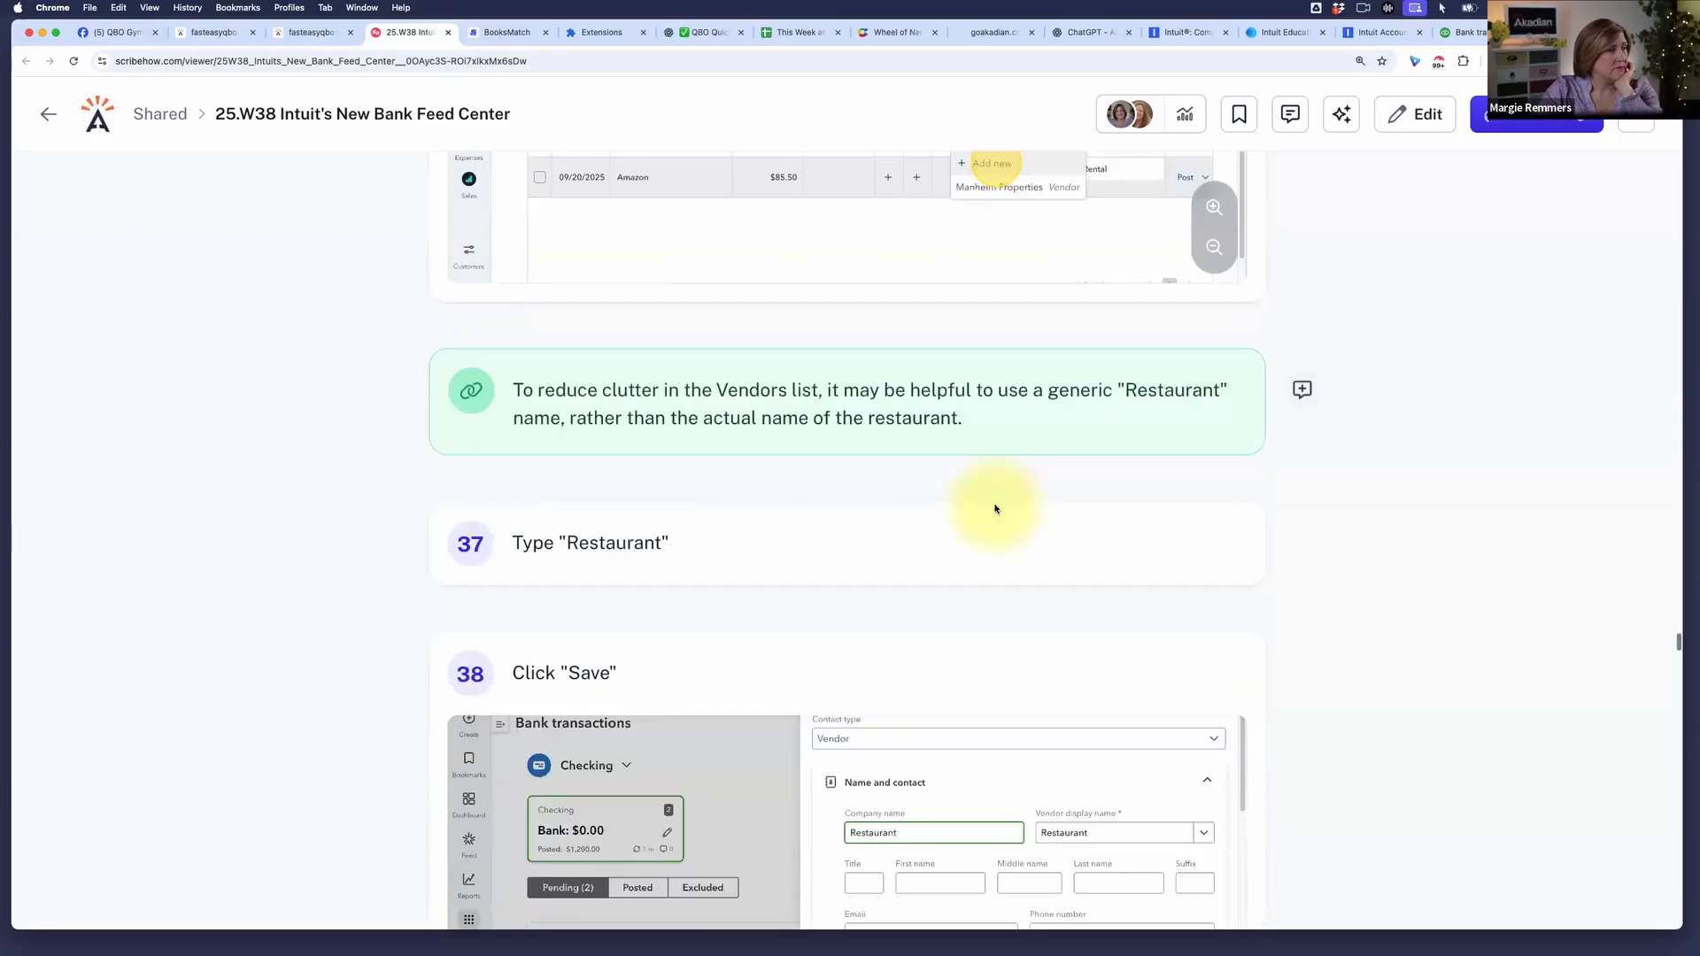
scroll(994, 505, down, 10)
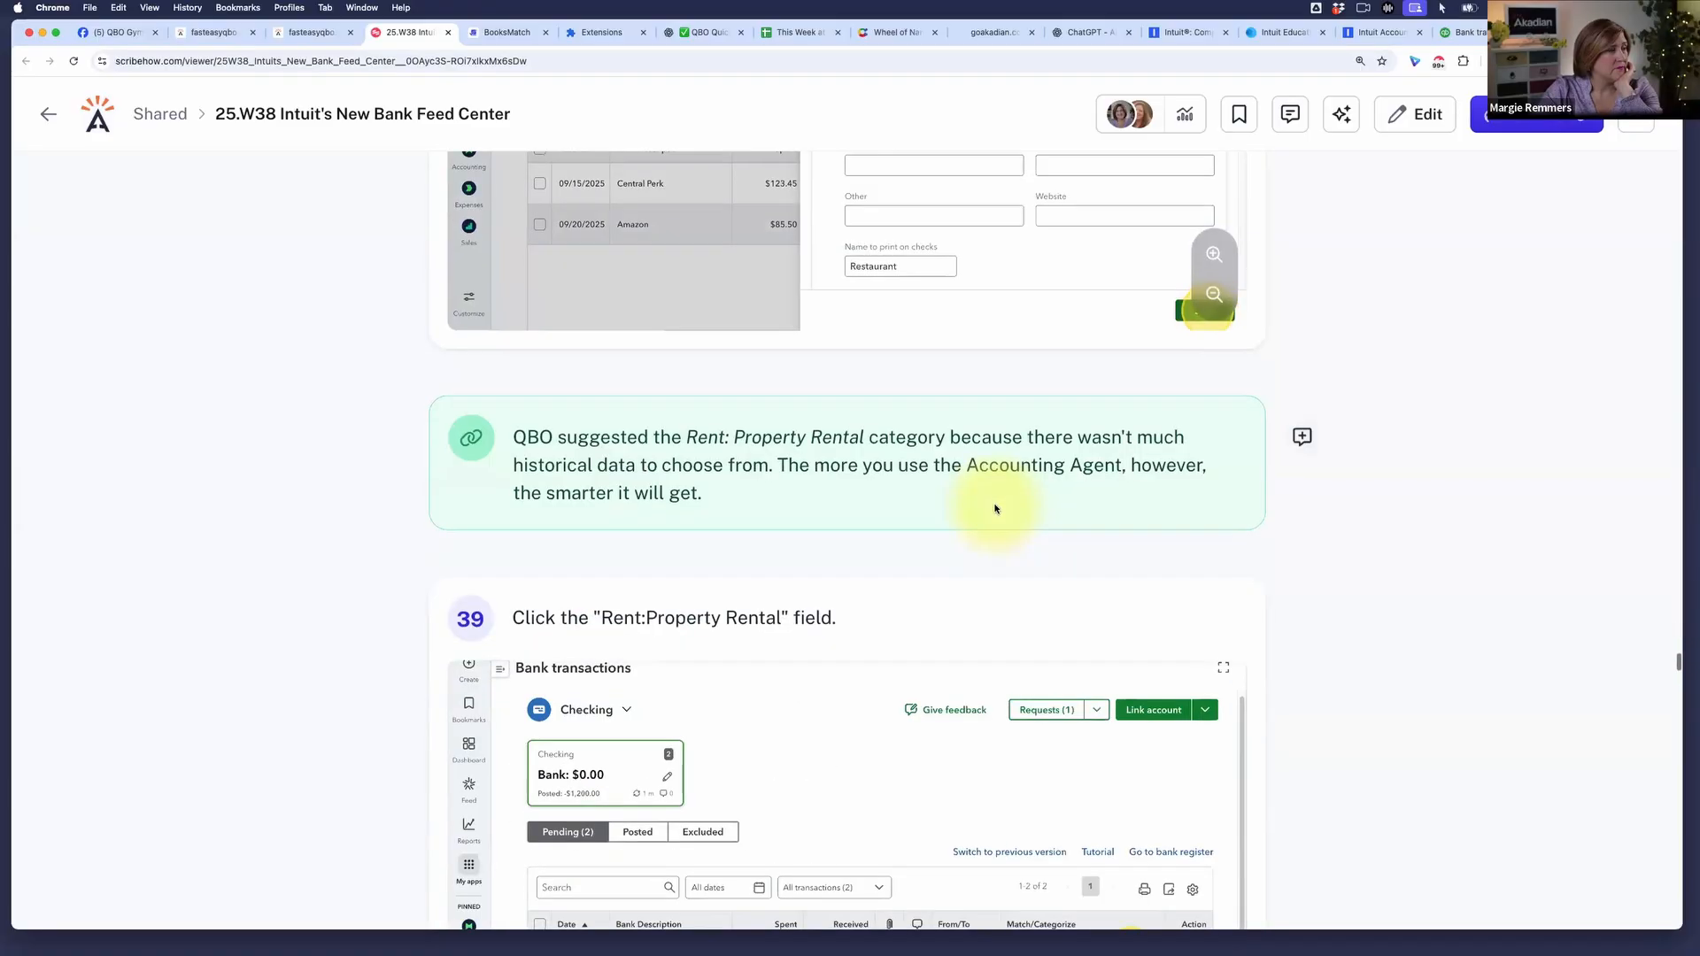
scroll(995, 500, up, 10)
scroll(994, 508, up, 15)
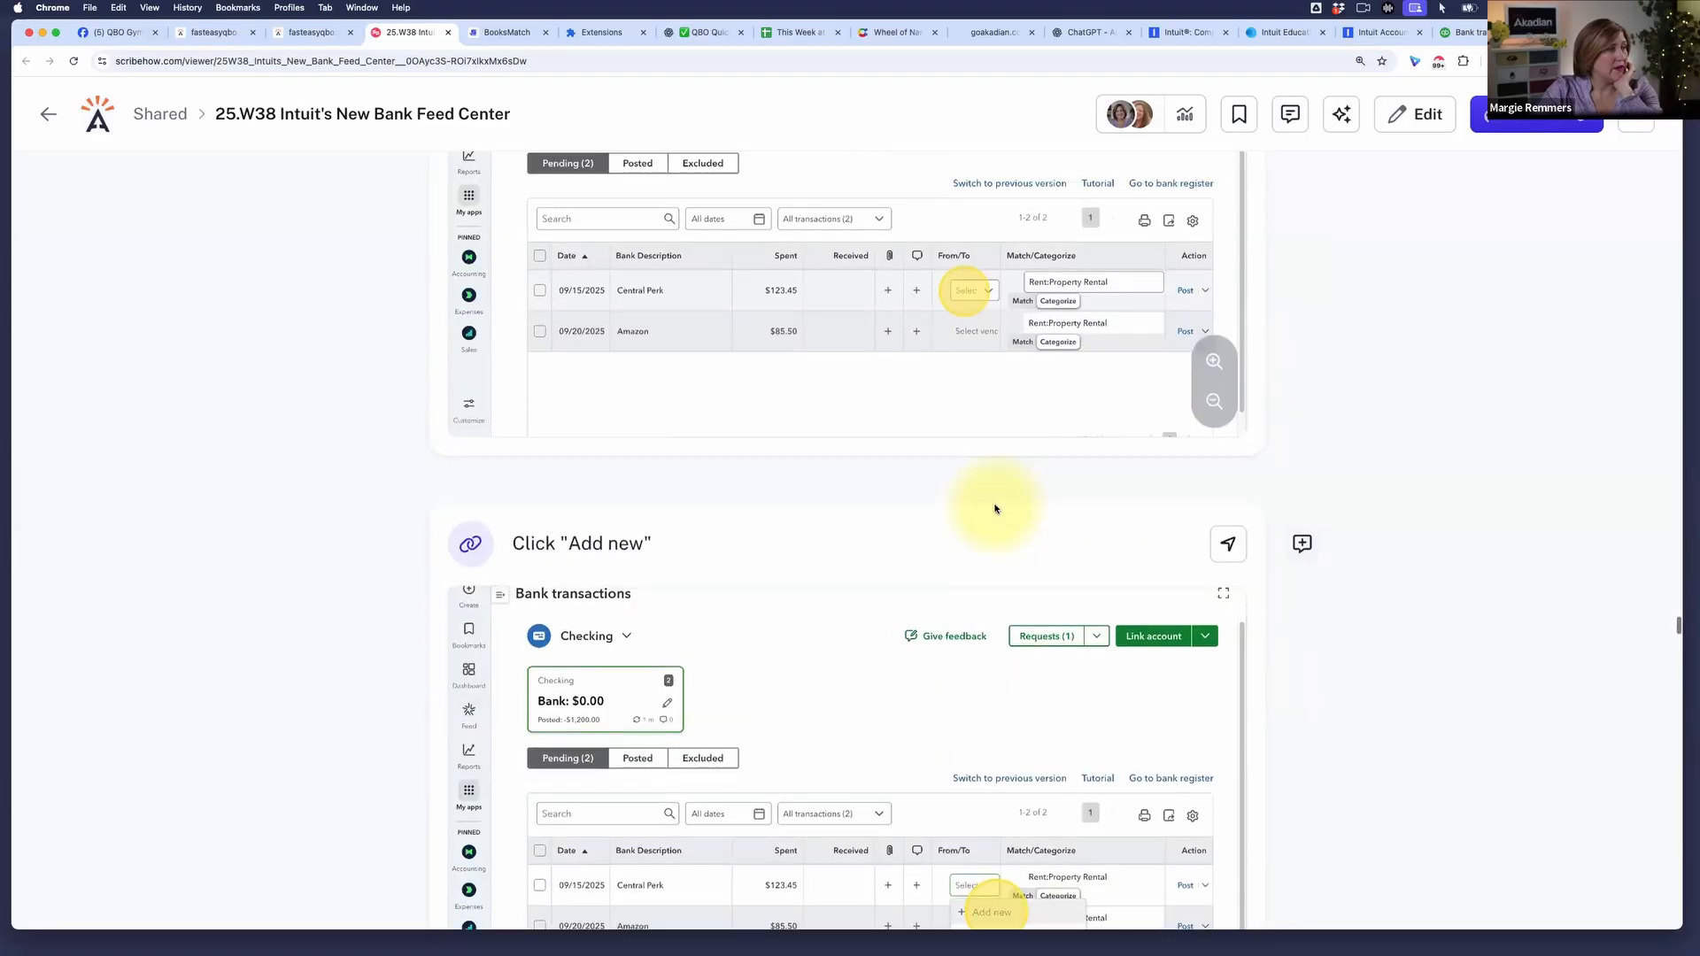
scroll(994, 504, down, 8)
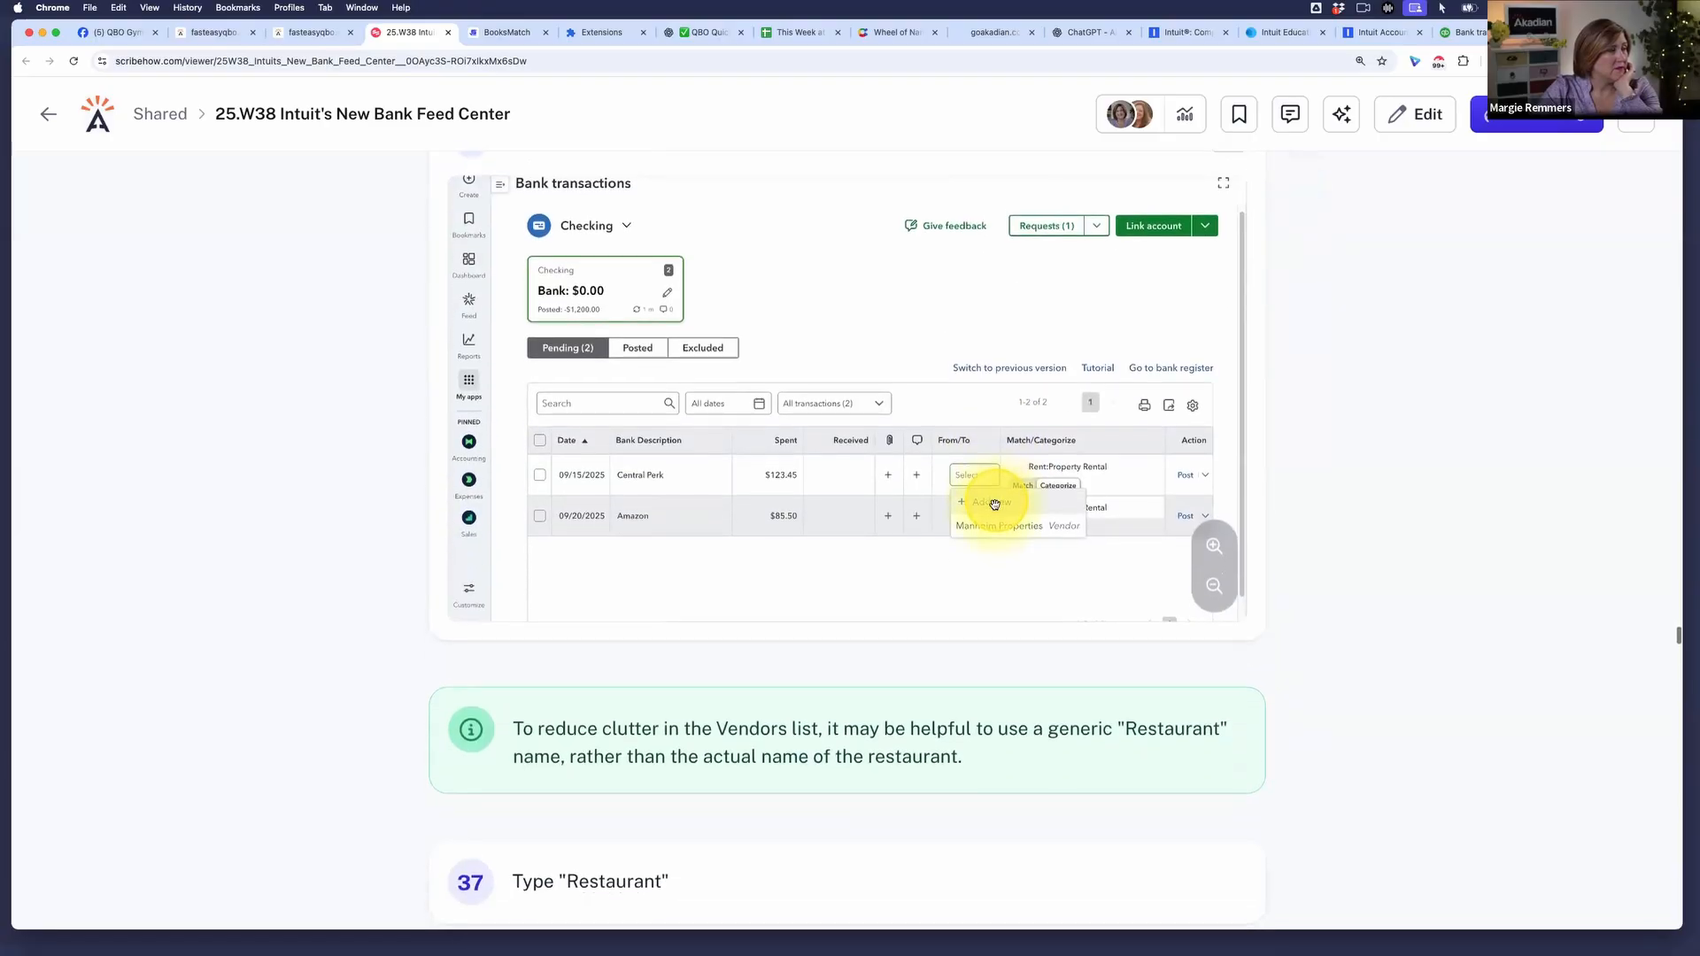
scroll(994, 504, up, 11)
scroll(994, 506, up, 2)
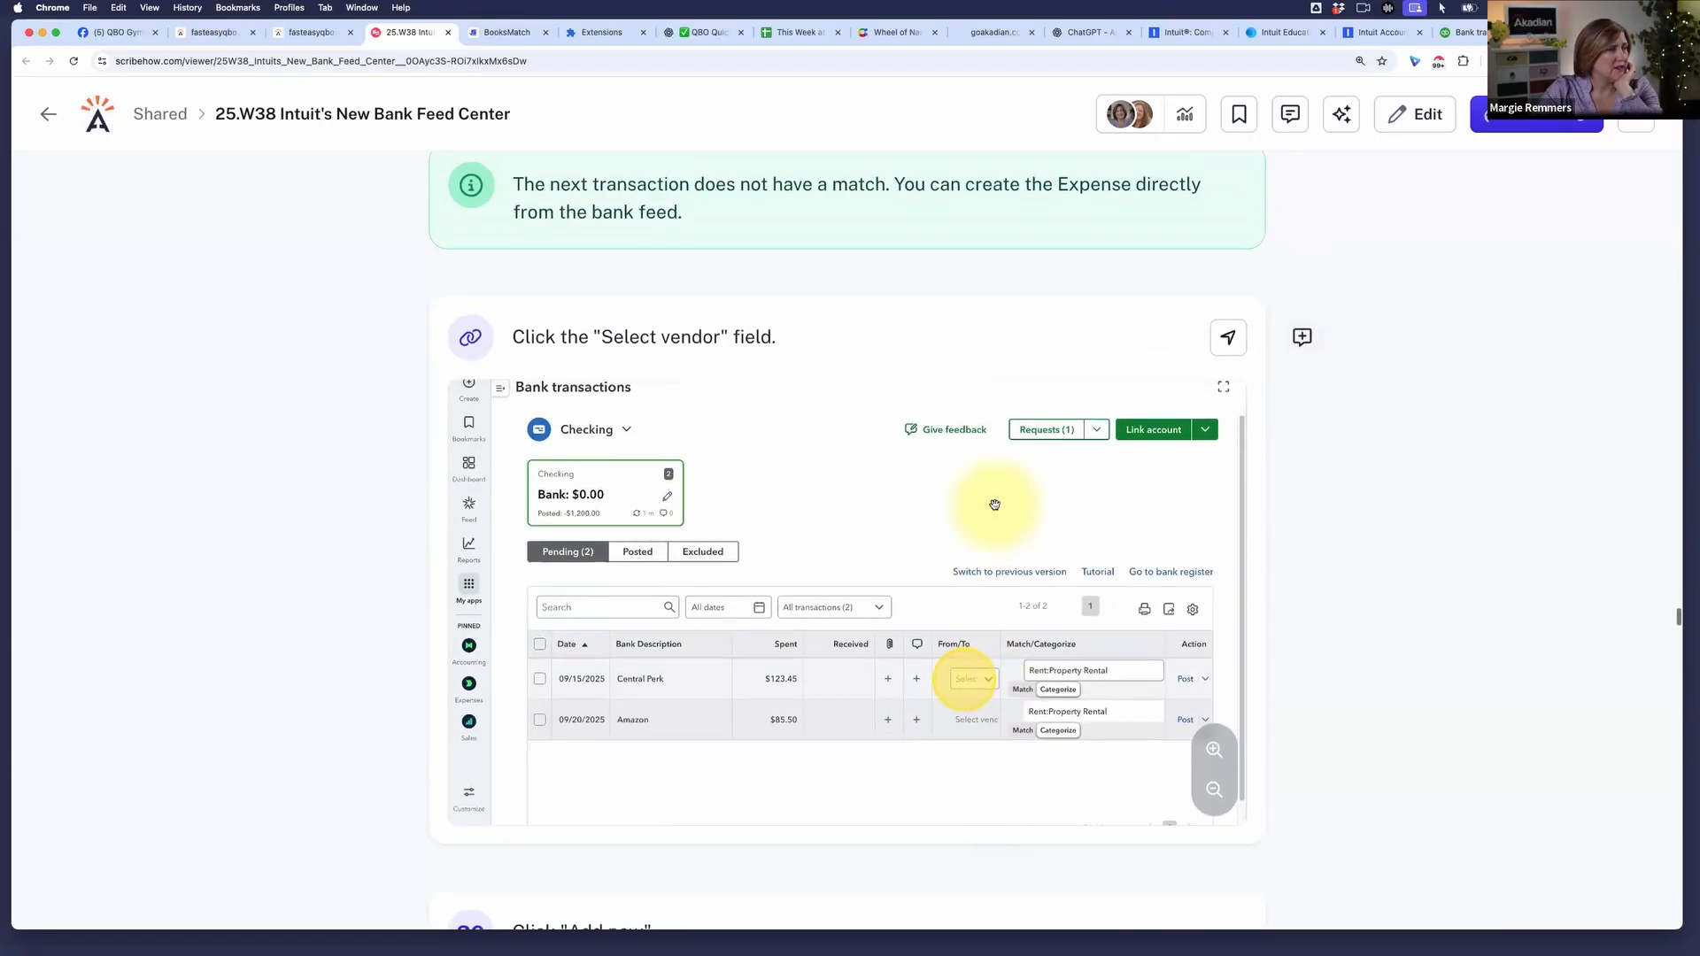
scroll(994, 505, up, 3)
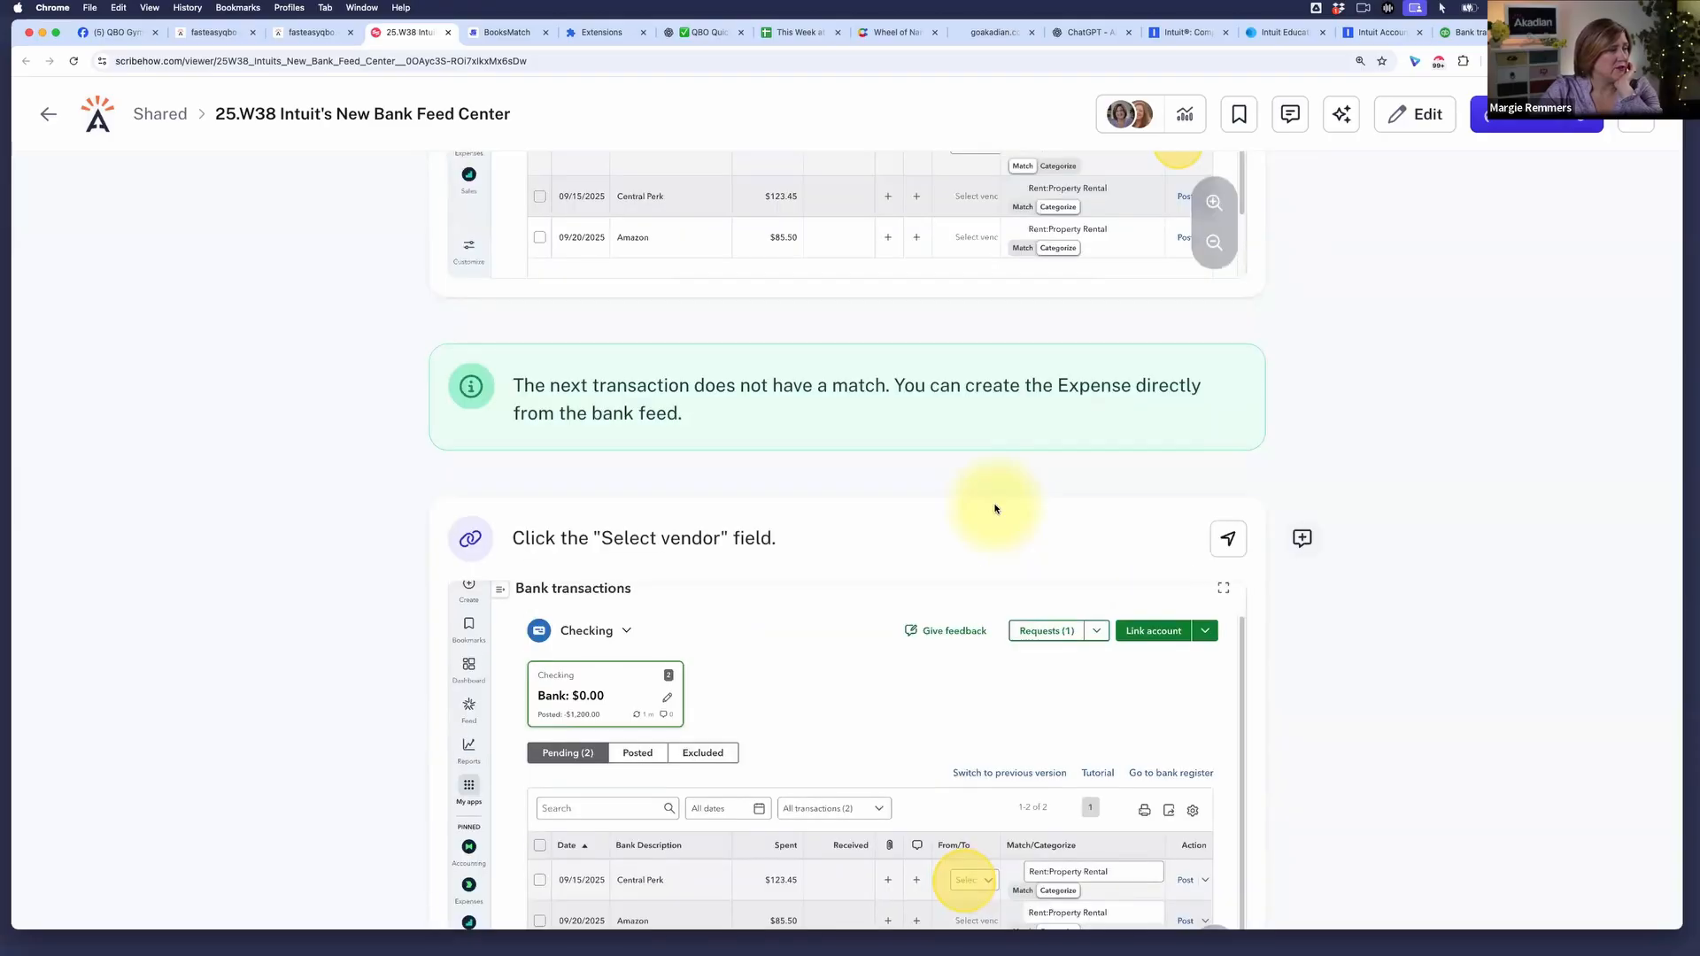
scroll(994, 509, down, 8)
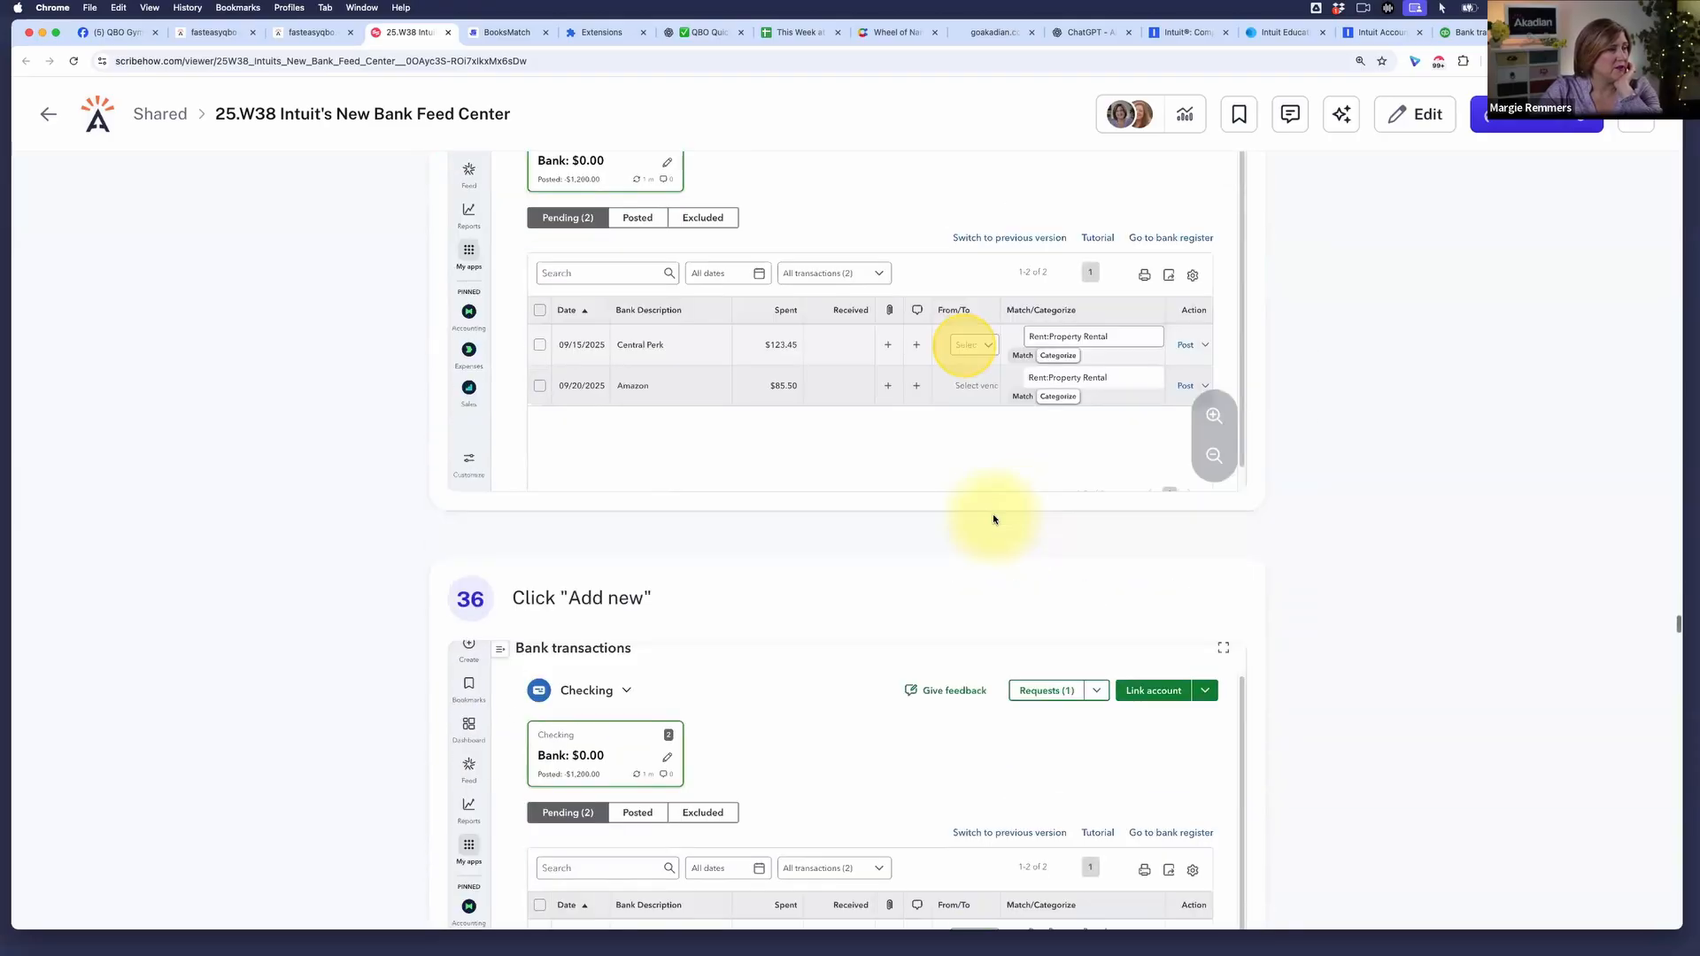
scroll(994, 519, down, 14)
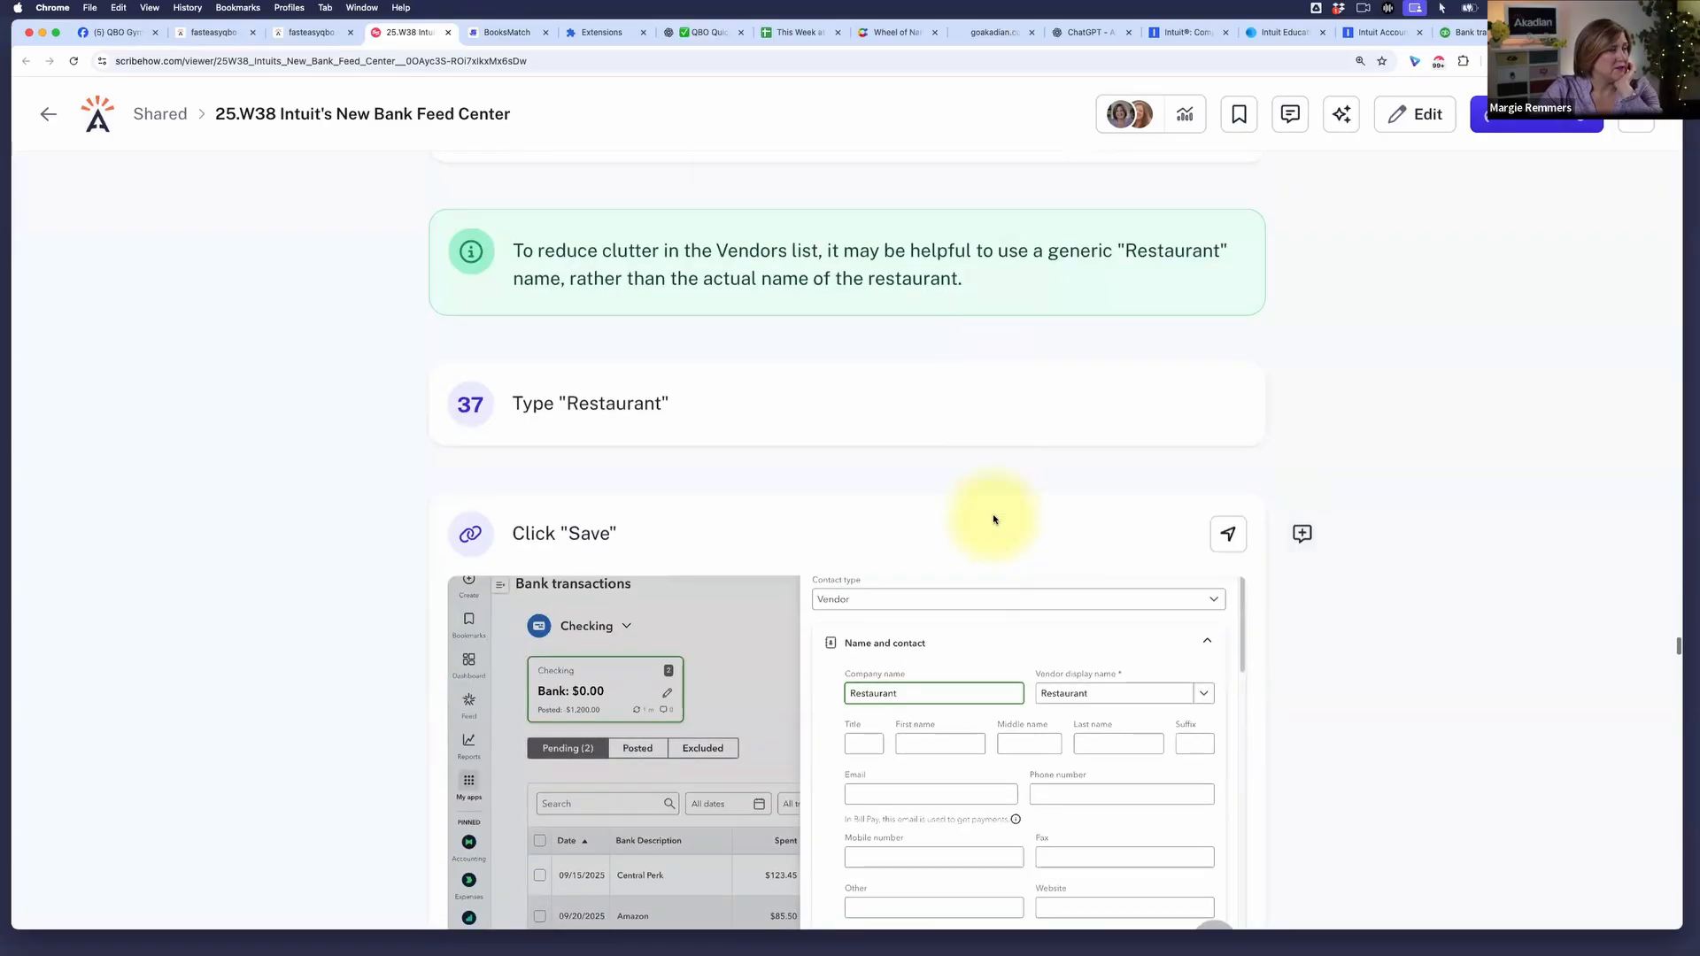
scroll(994, 520, down, 11)
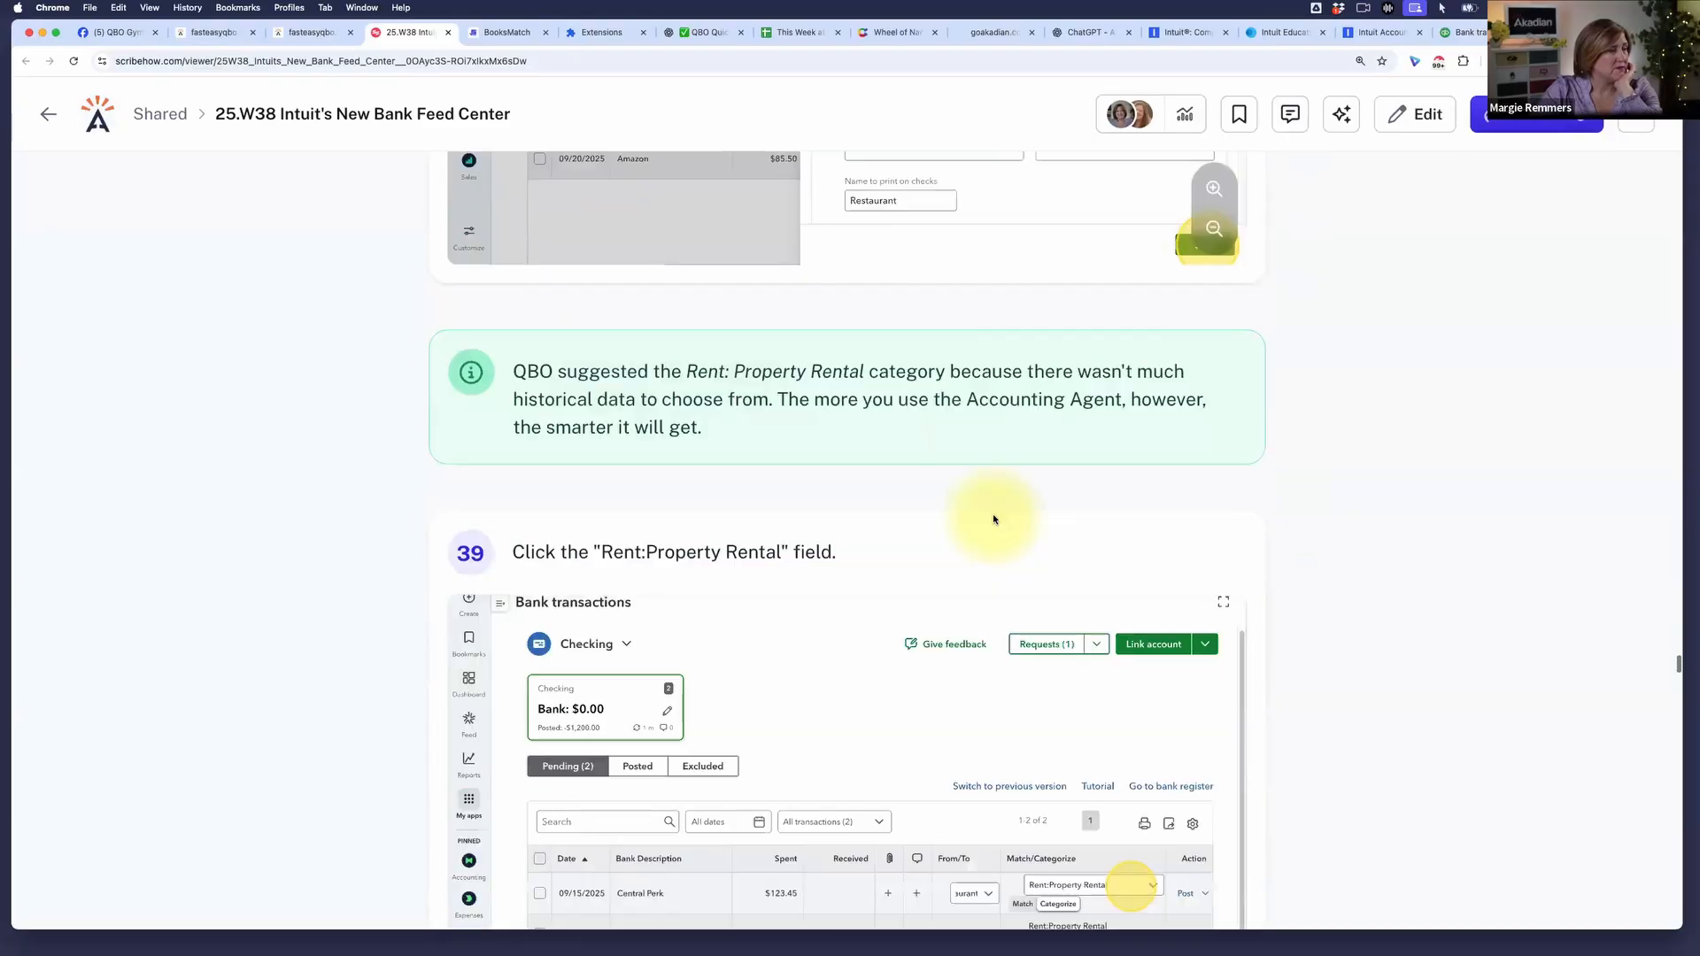
scroll(993, 519, down, 11)
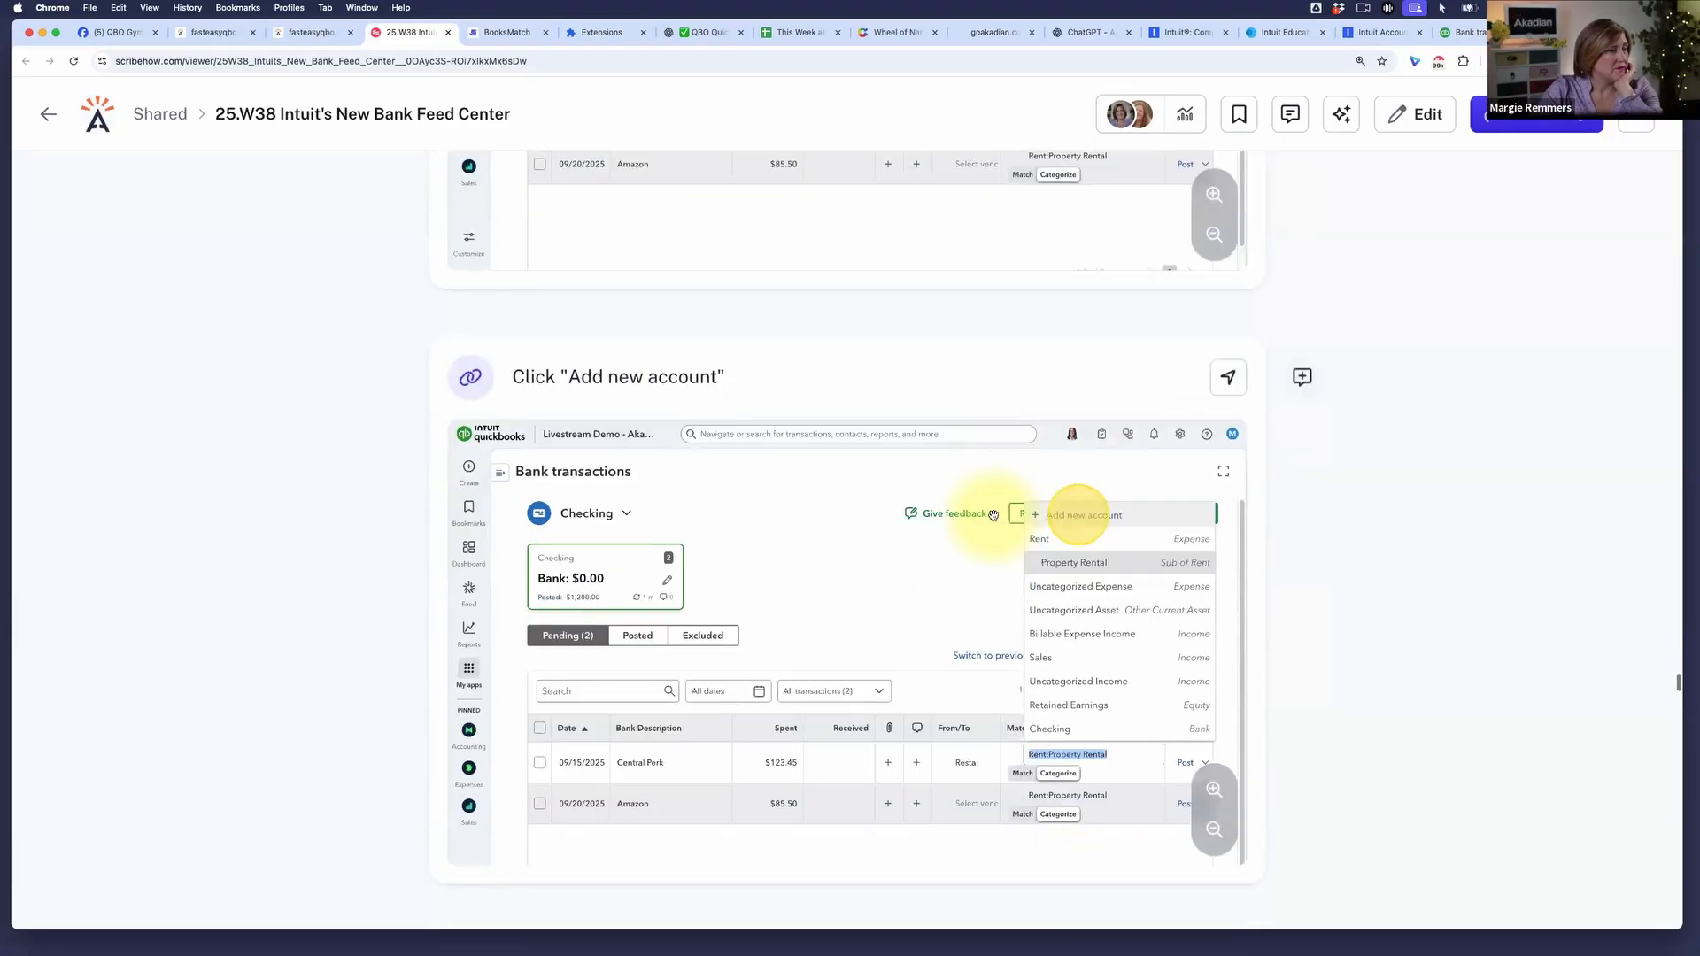
scroll(993, 515, down, 11)
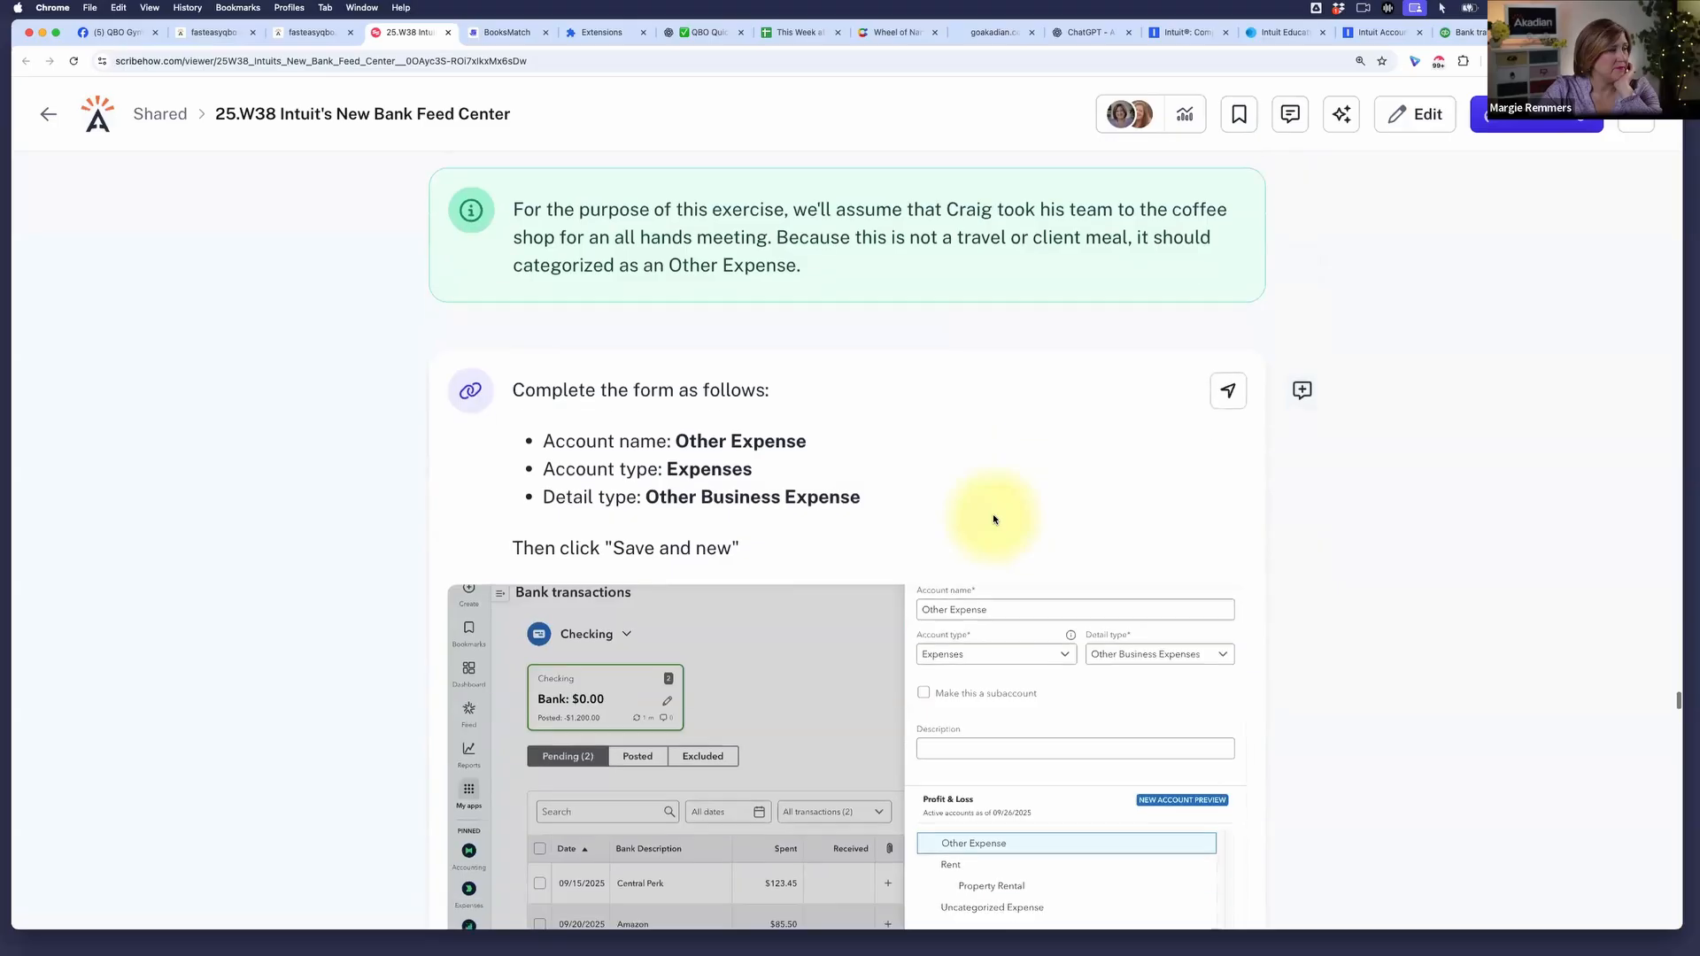
scroll(993, 519, down, 11)
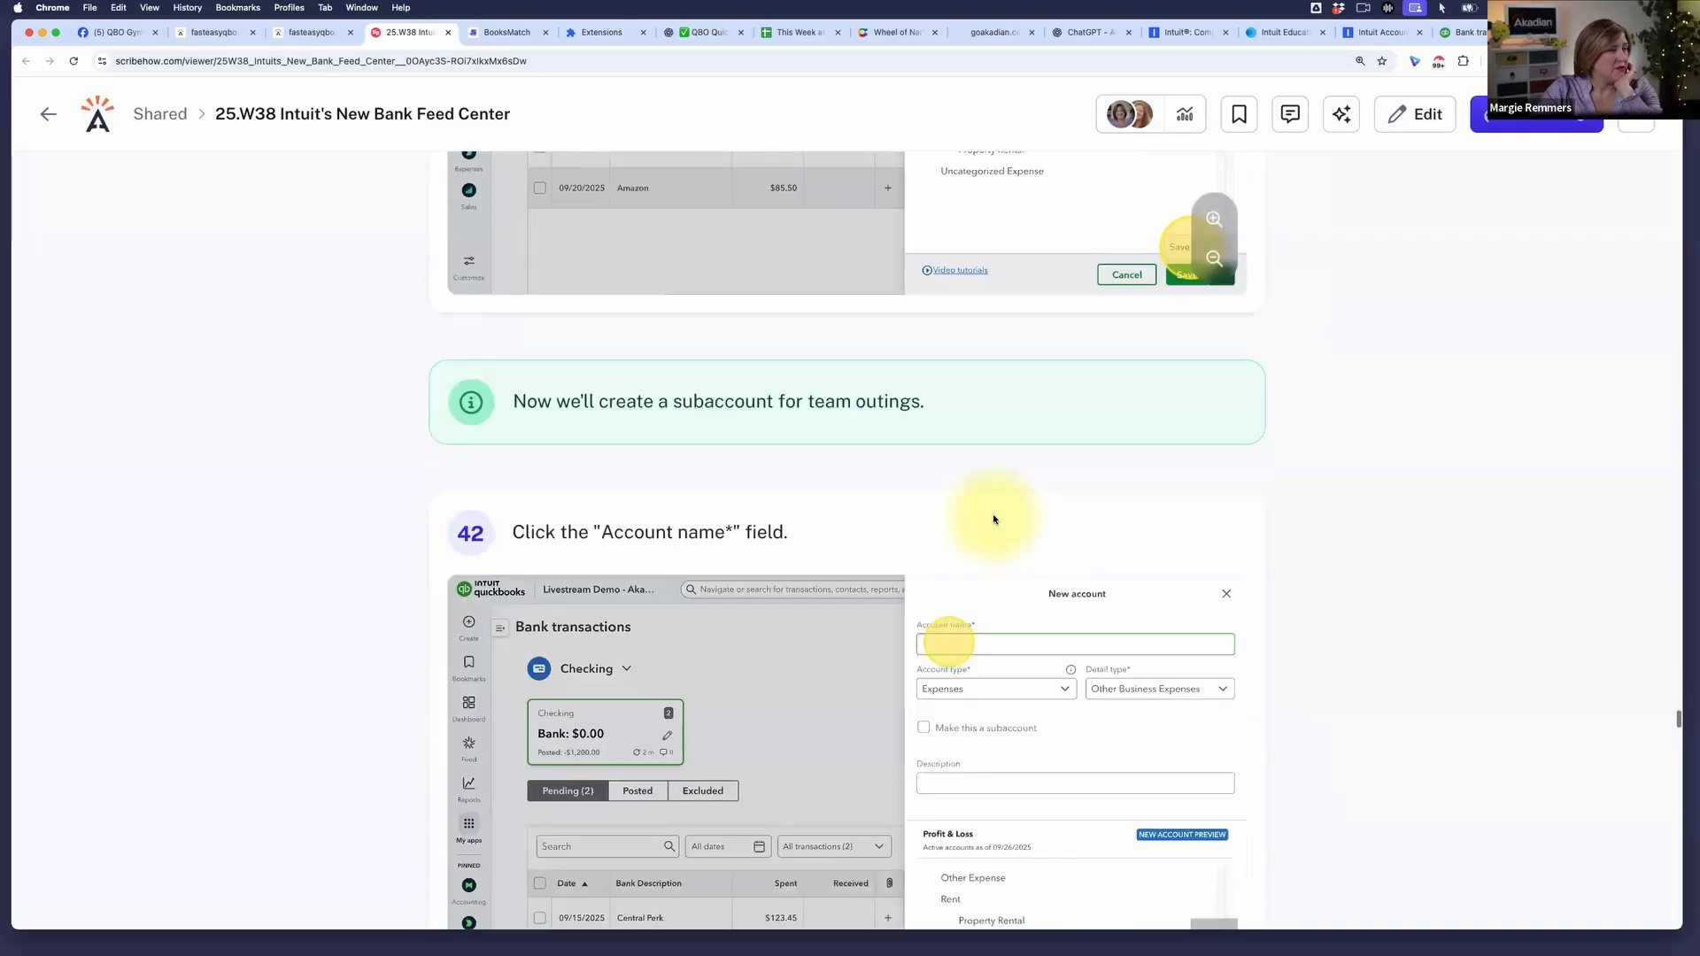
scroll(994, 520, down, 9)
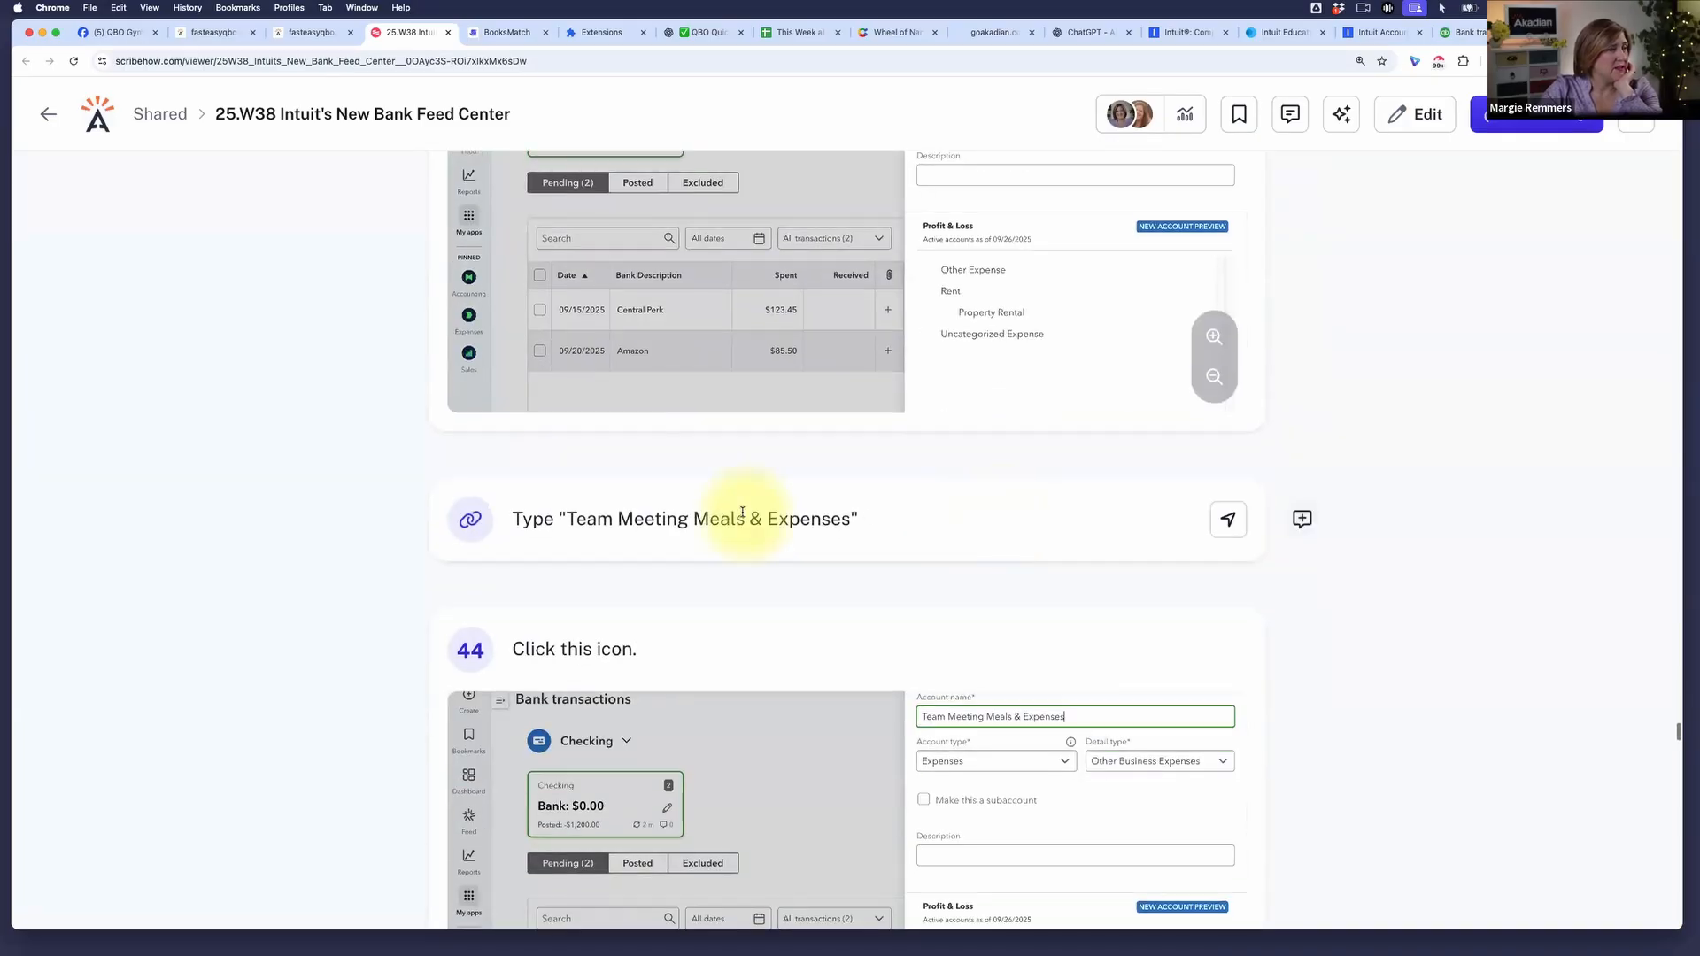
- Copy the name Team Meeting Meals & Expenses from the guide and use it as the new account's name in QuickBooks
drag(565, 519, 872, 523)
key(super+c)
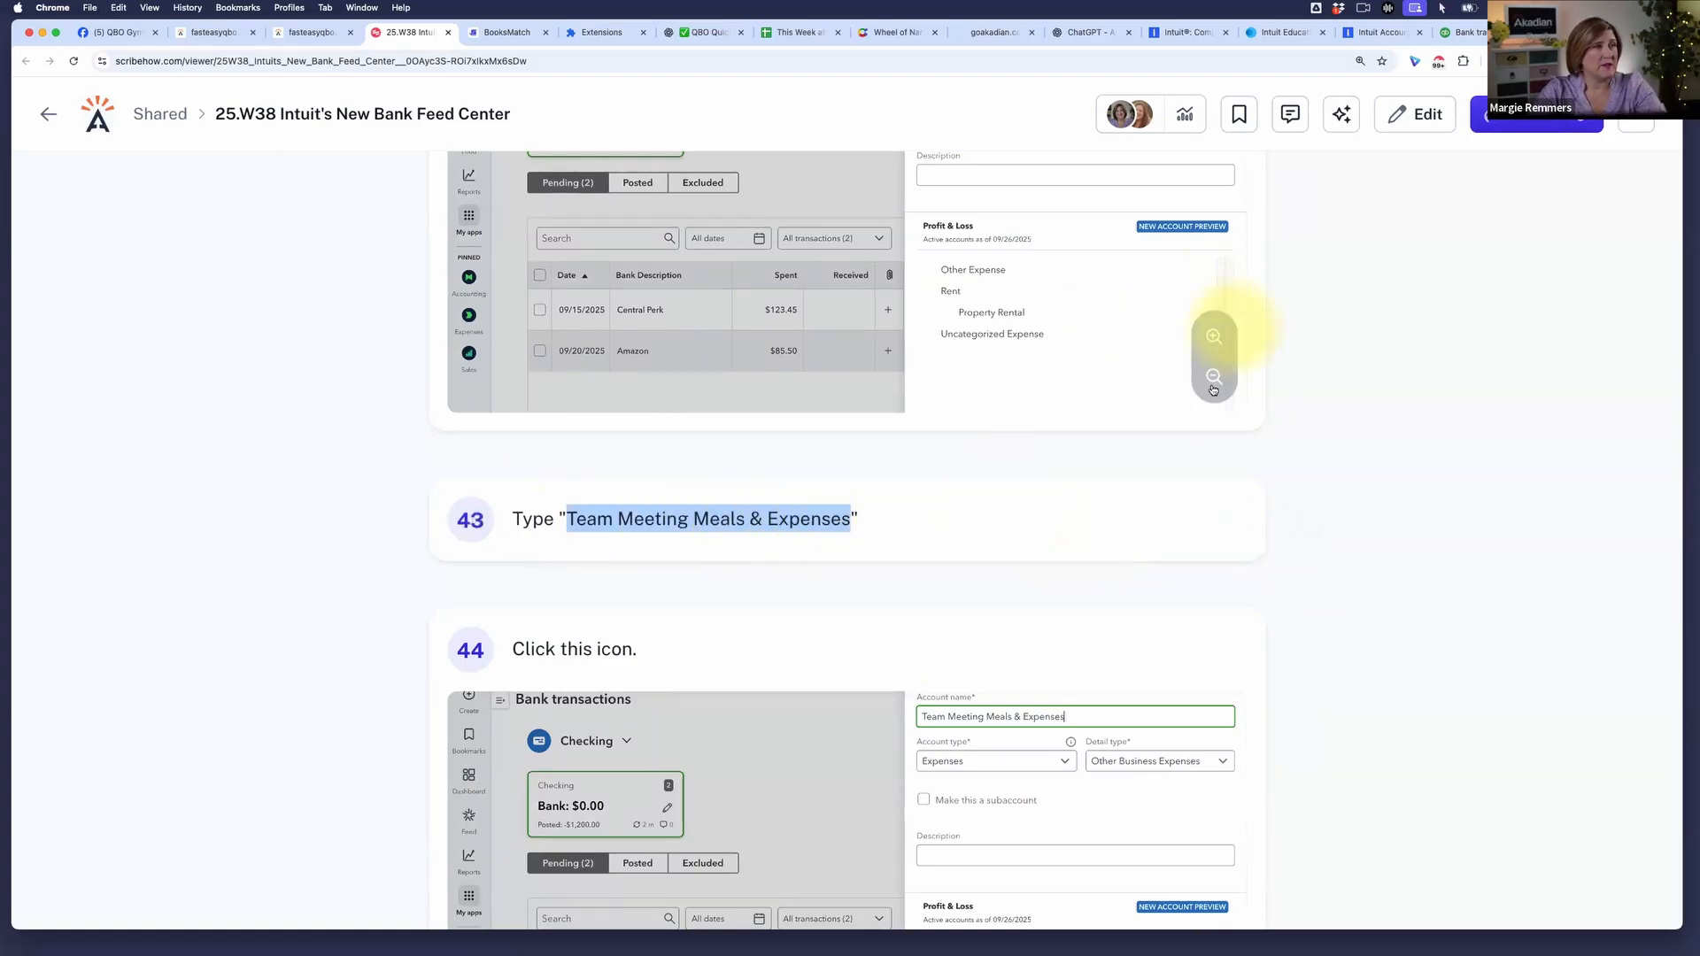
click(1470, 32)
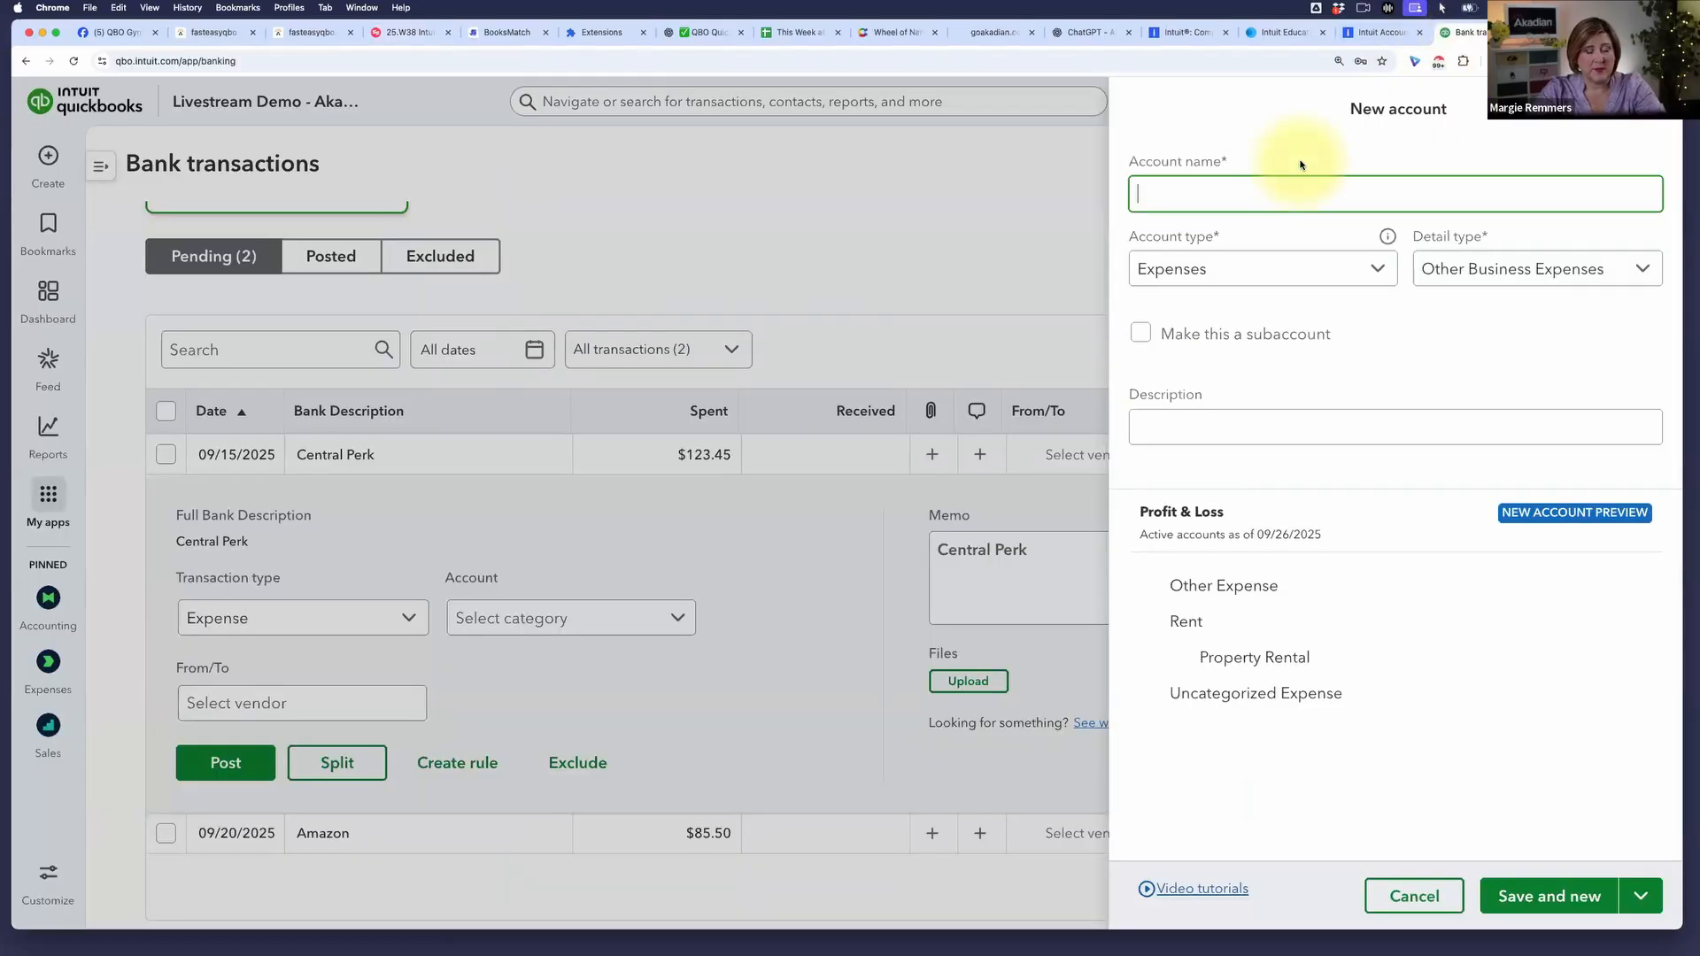
key(super+v)
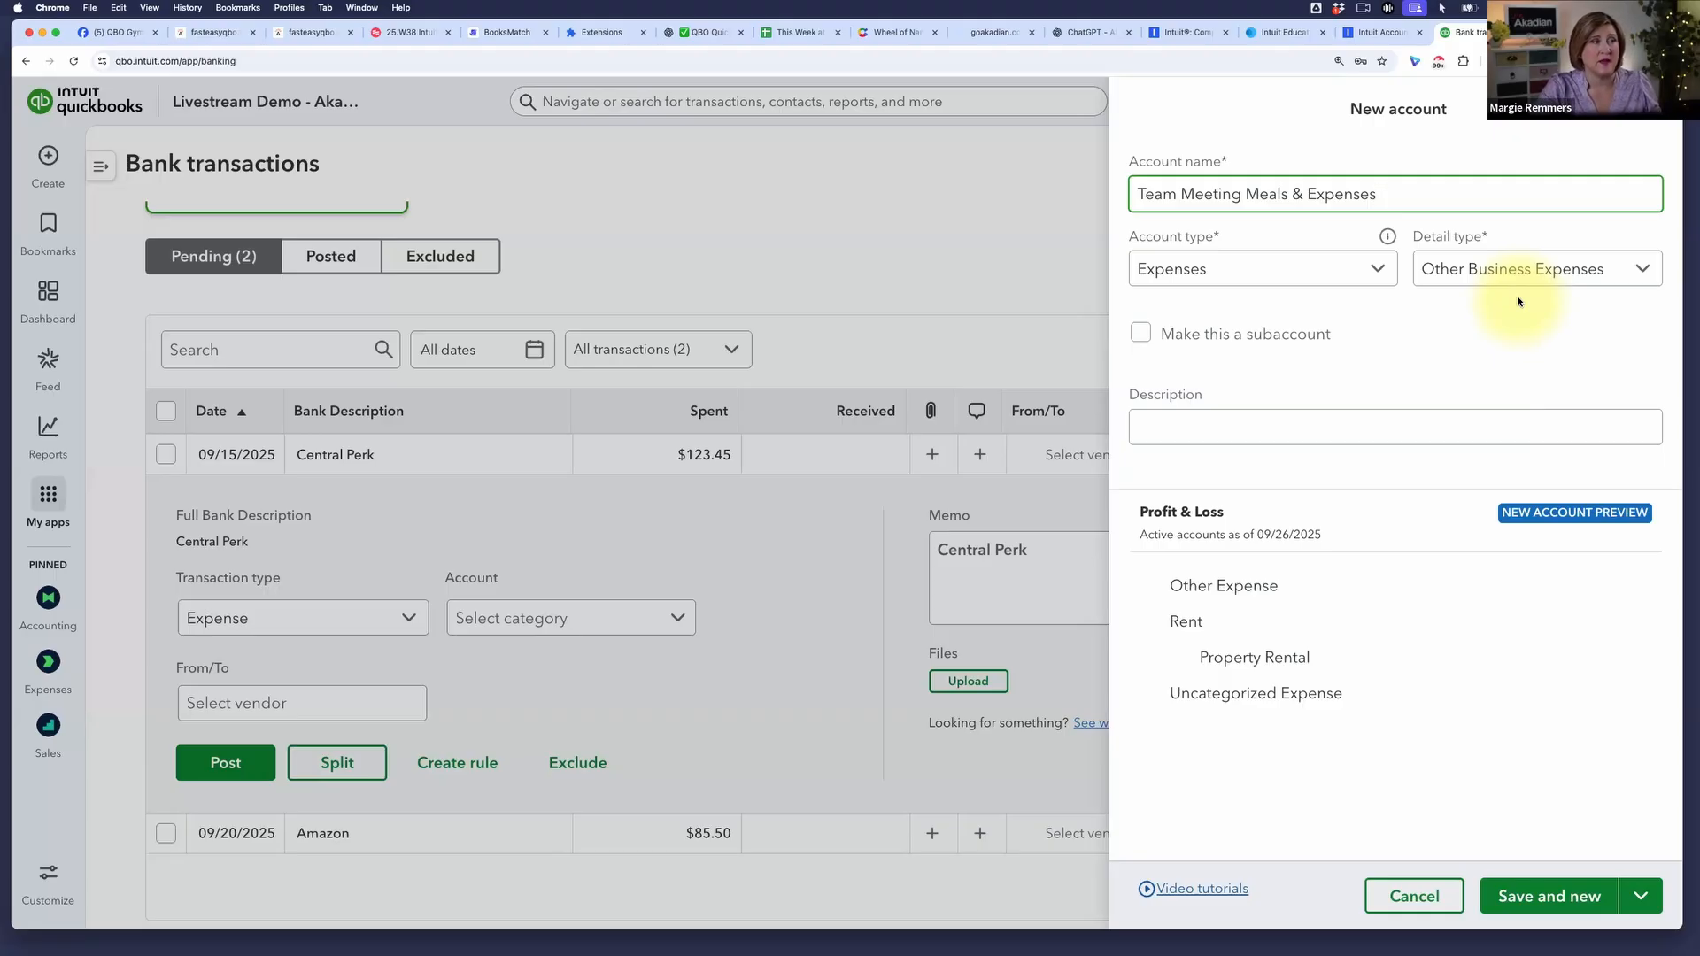
- Make the new account a subaccount of Other Expense and save it without starting another account
click(1140, 335)
click(1222, 410)
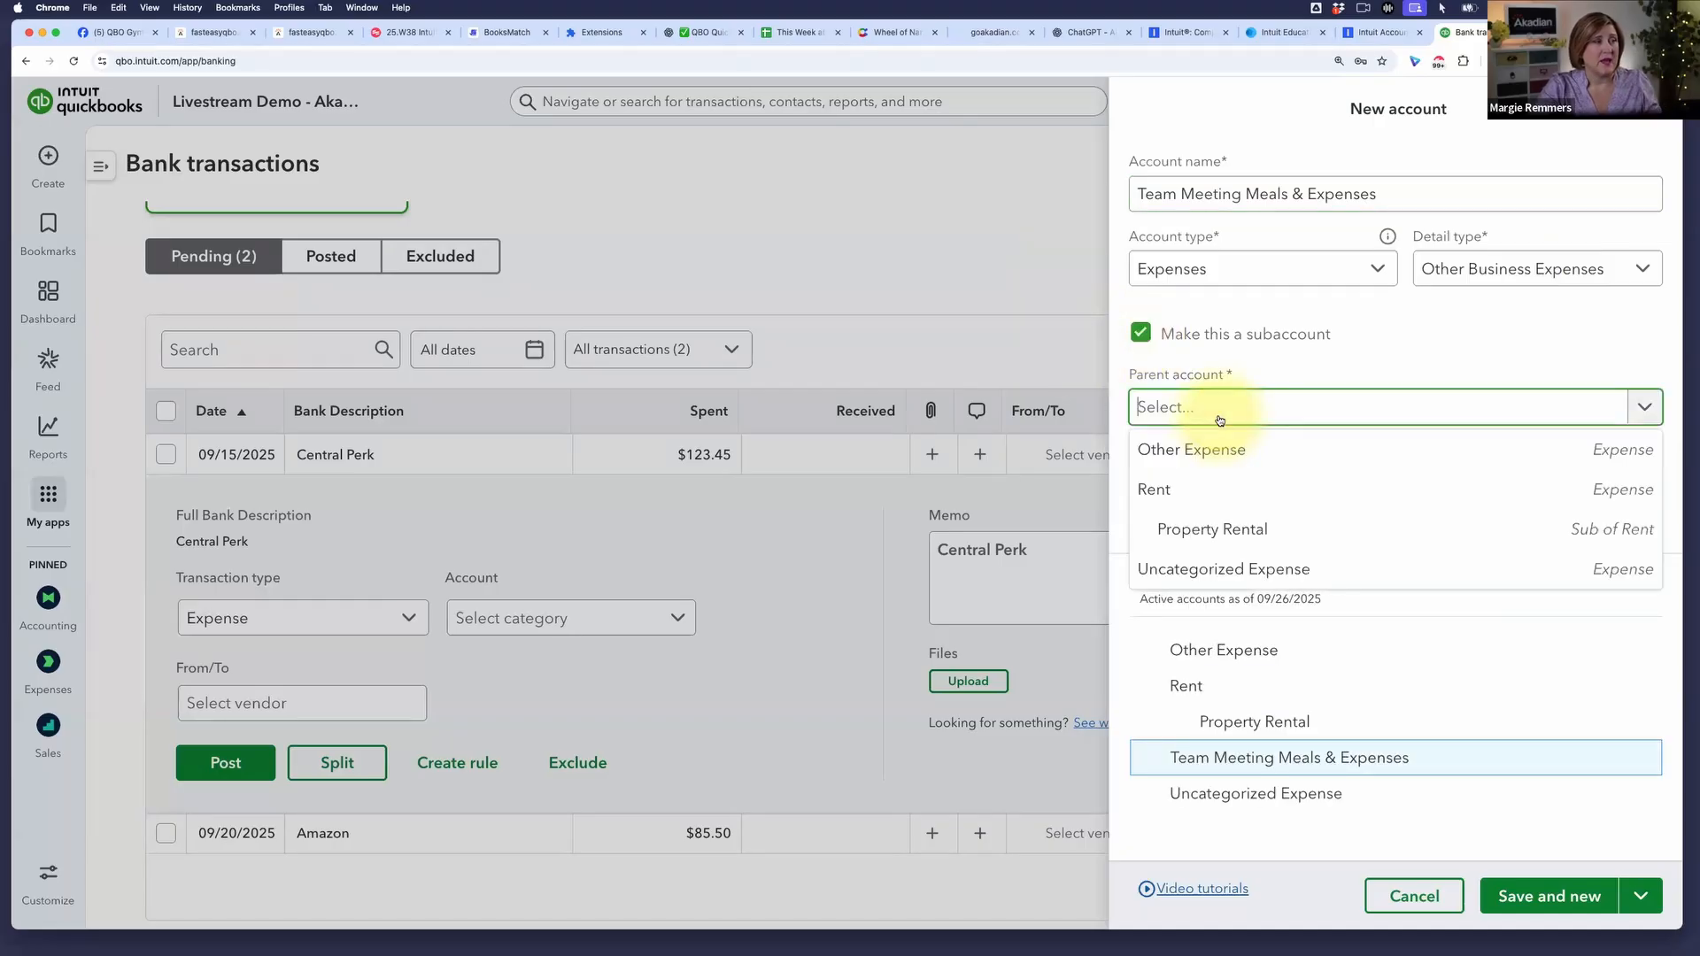
click(1222, 451)
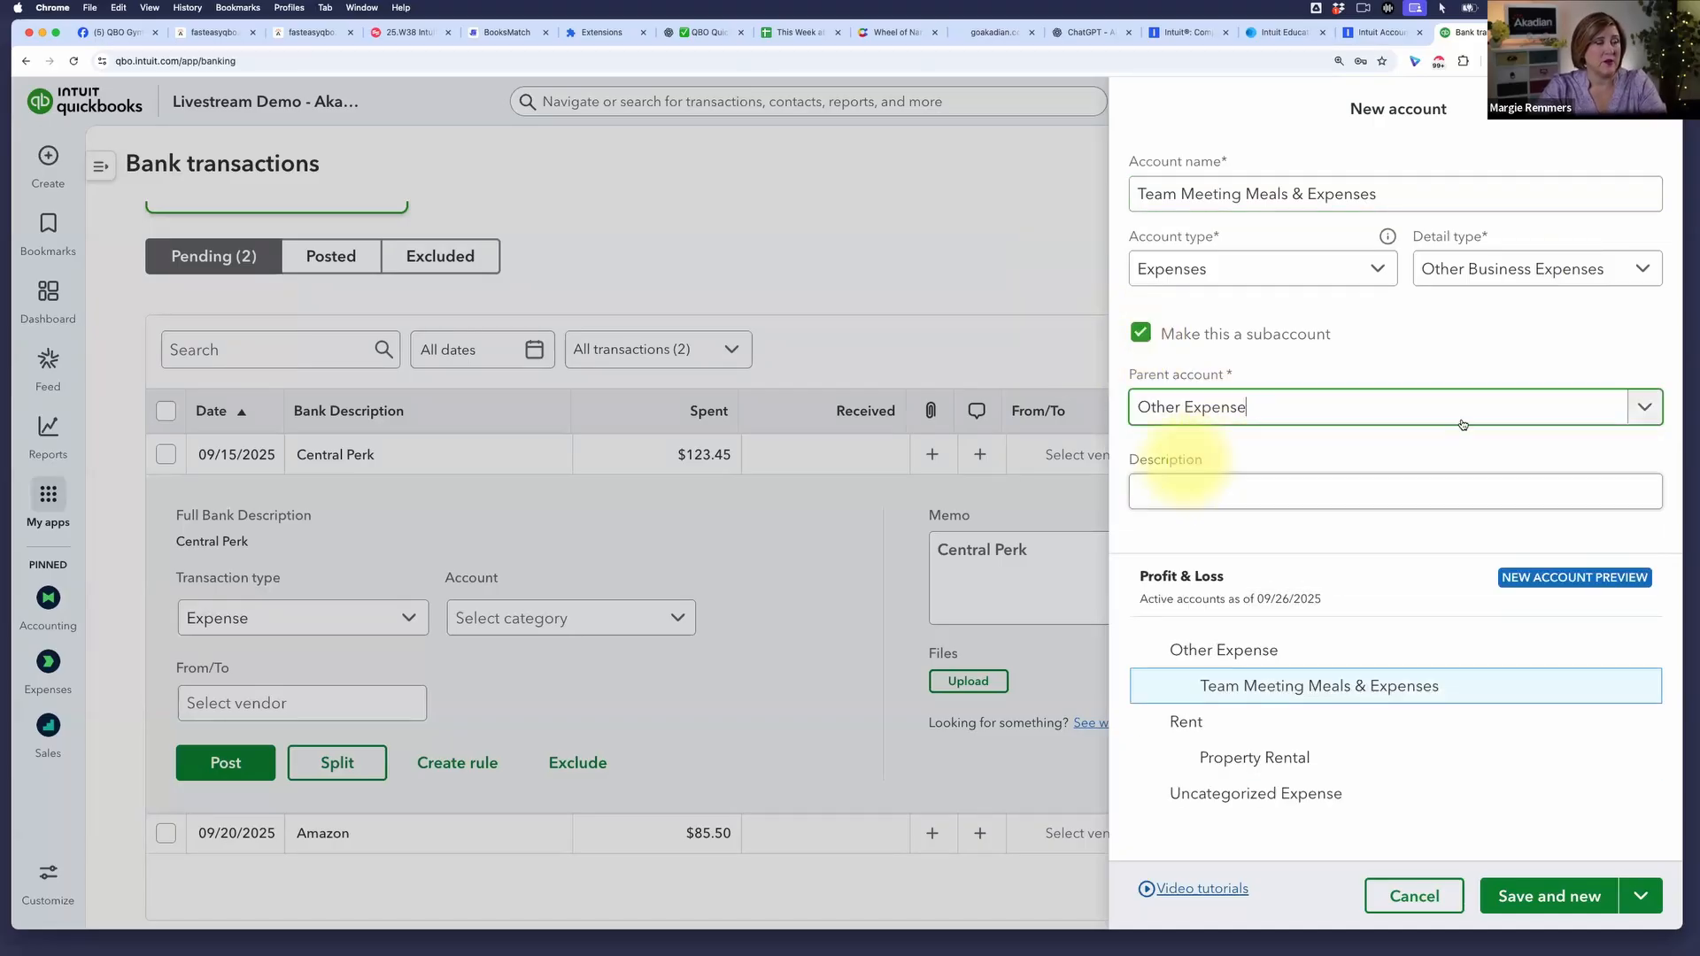
click(1658, 902)
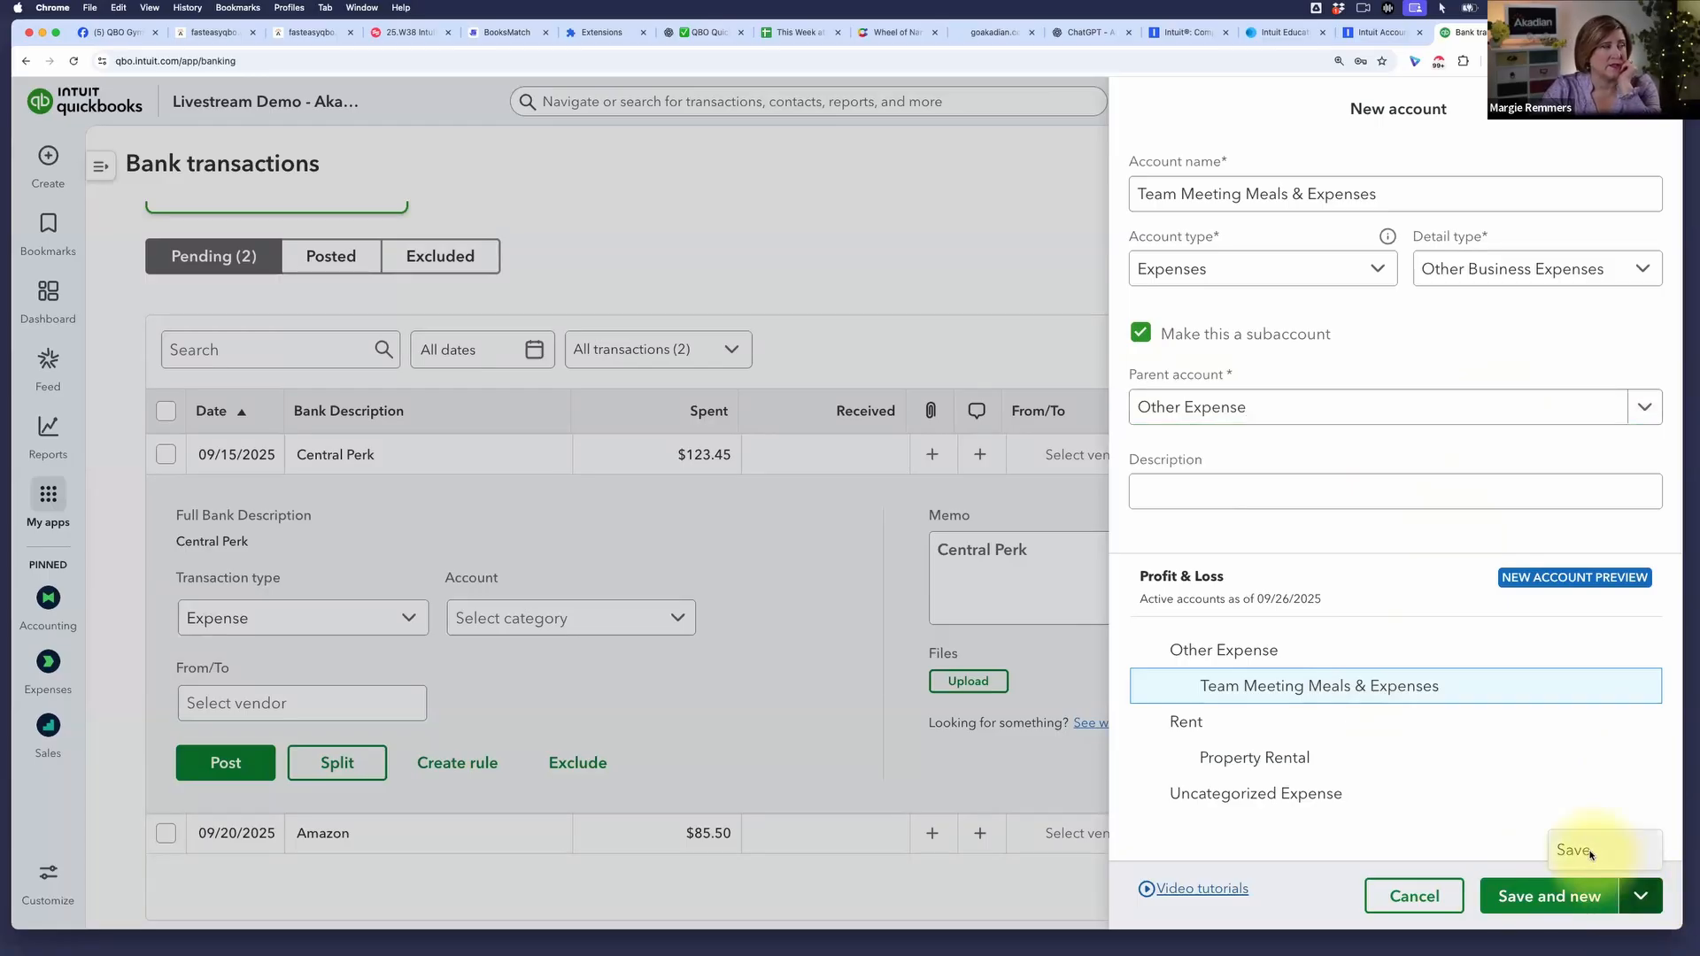
click(1591, 856)
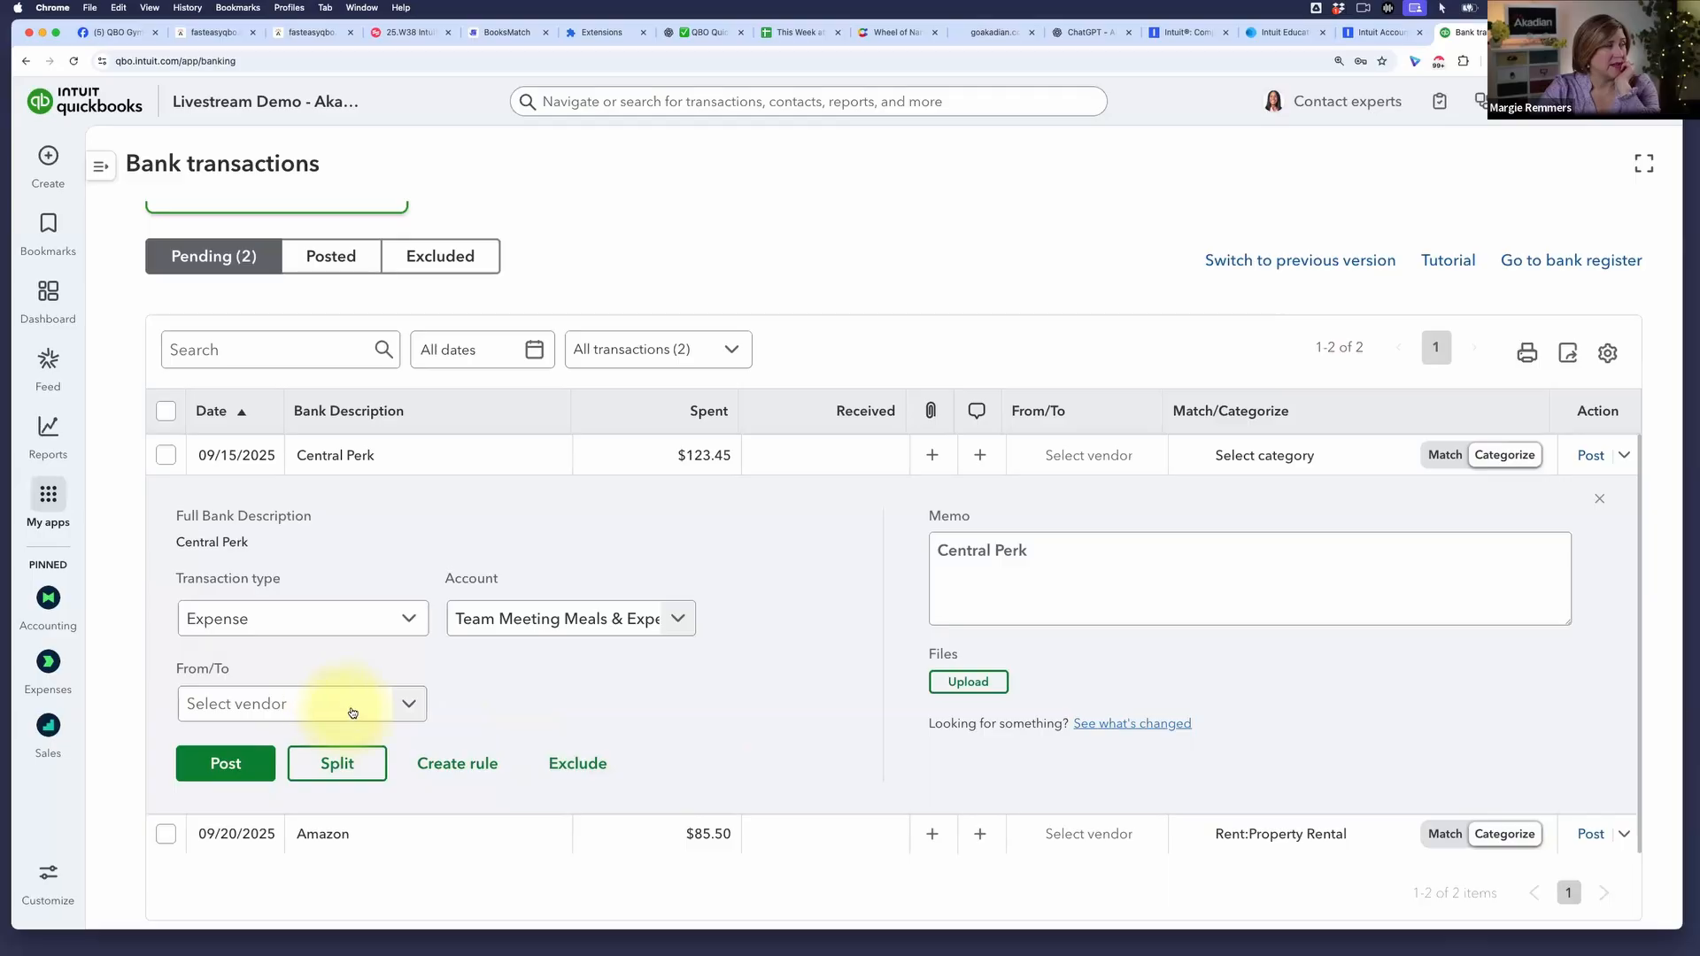
- Add a new vendor named Restaurant for the Central Perk transaction and save it
click(418, 714)
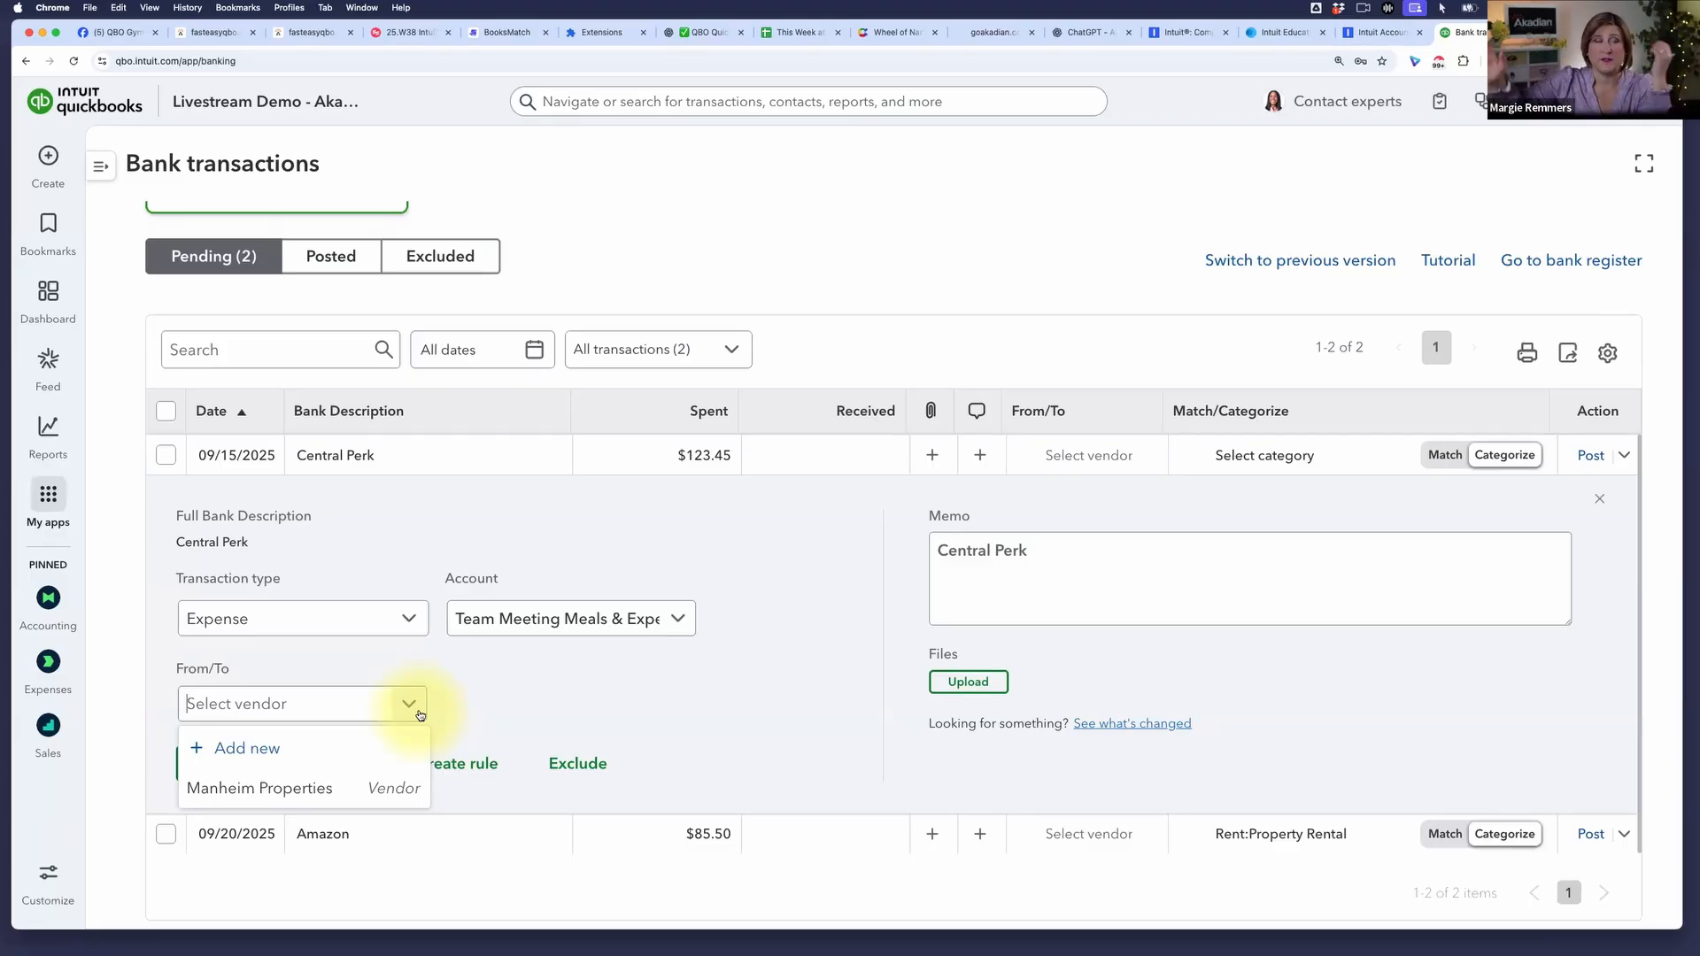
click(265, 753)
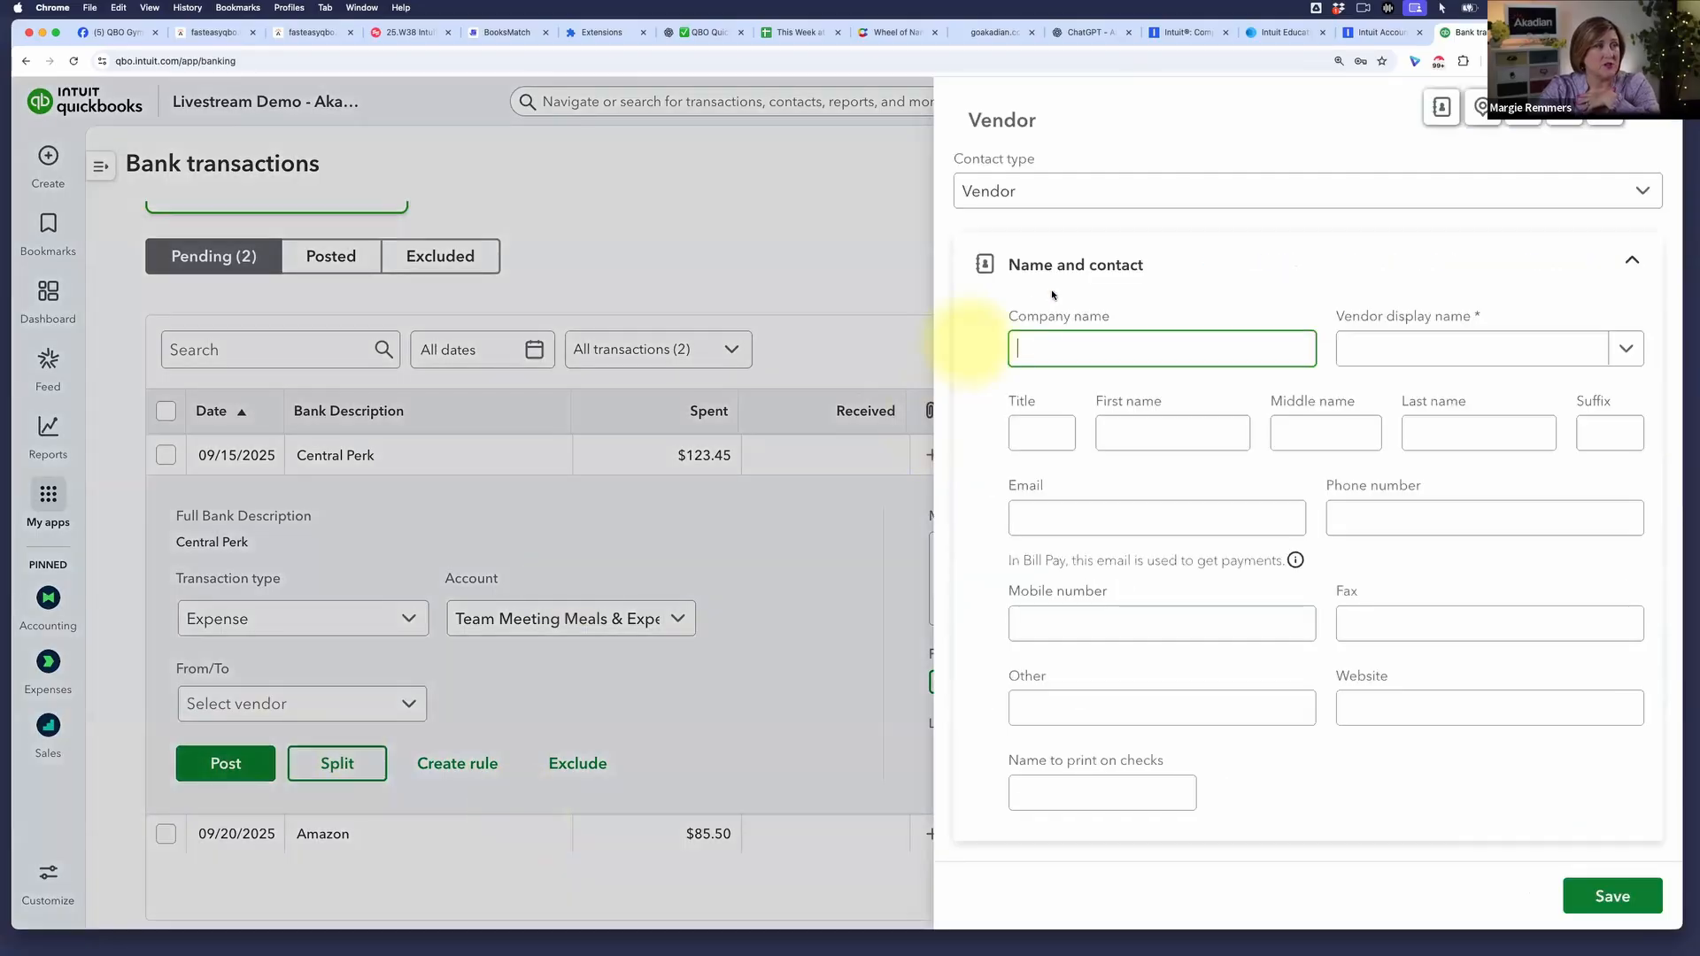
text(R)
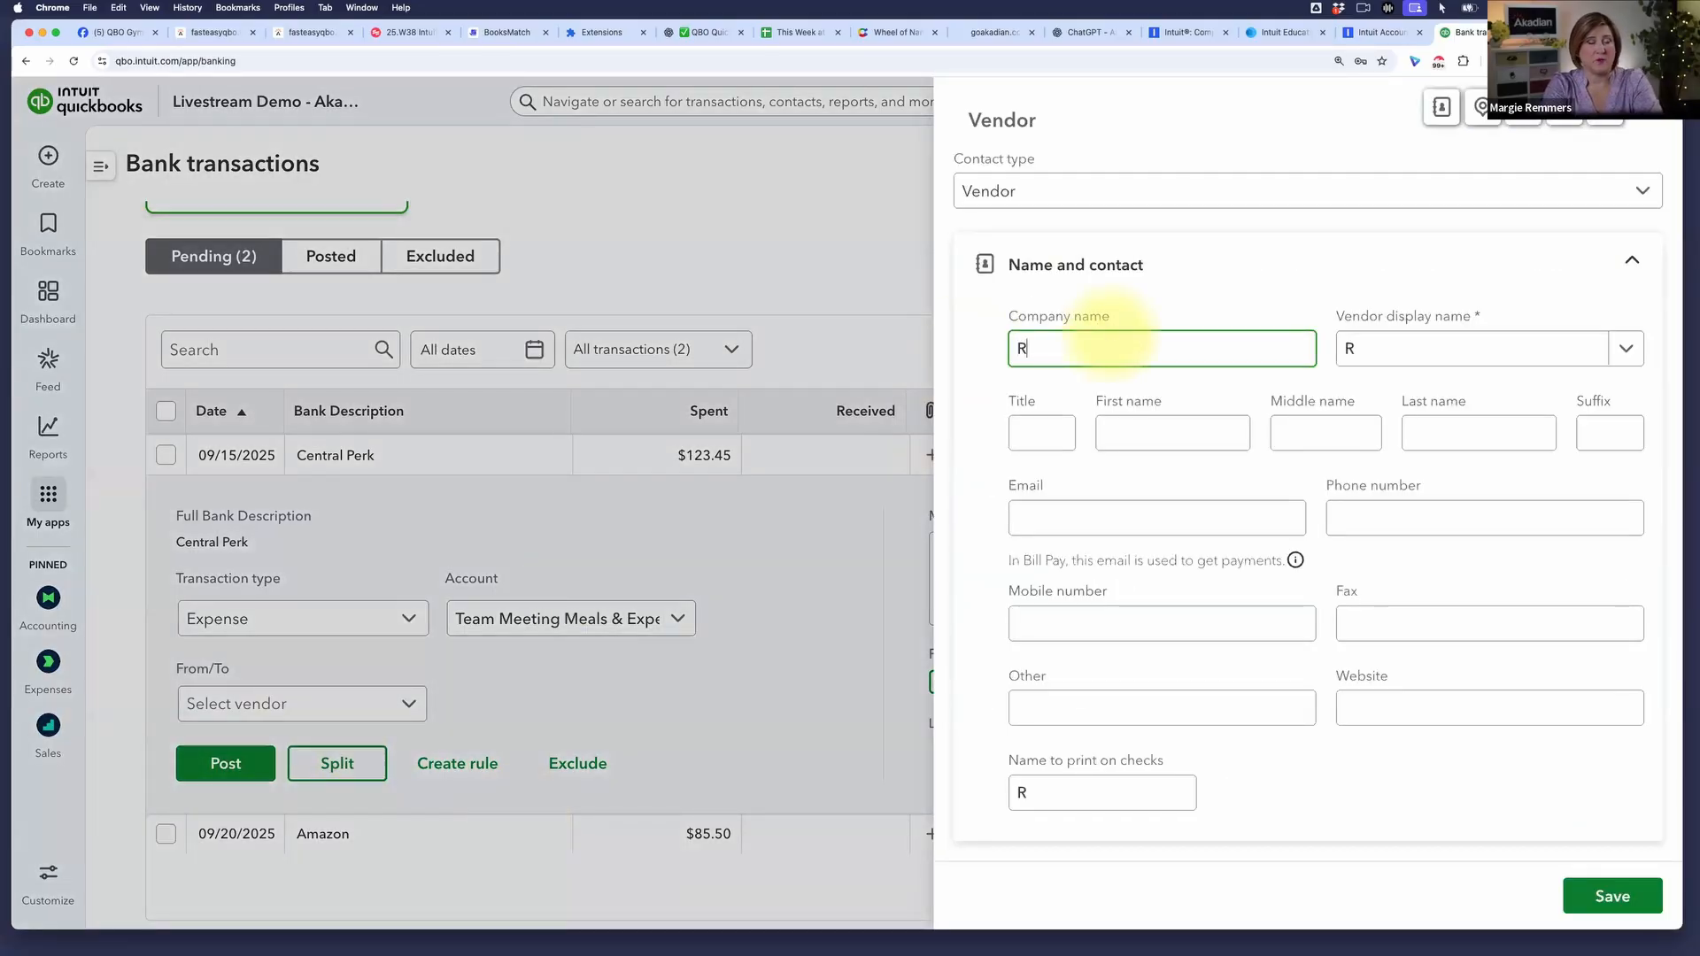
text(estaurant)
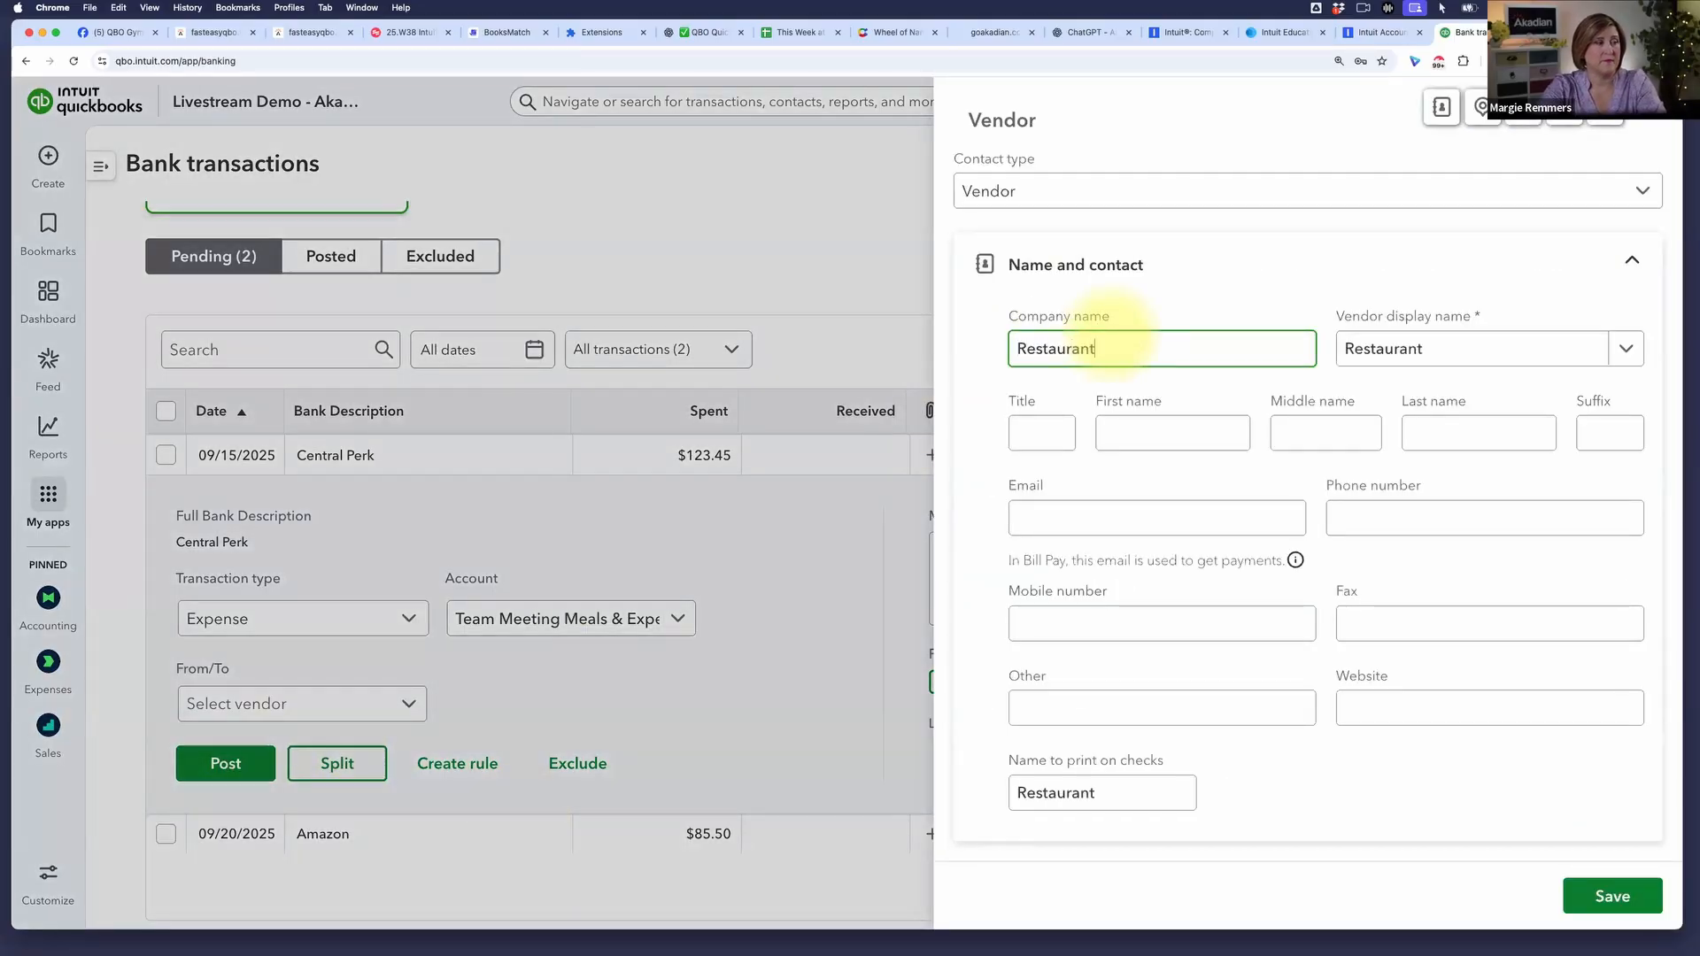
click(1612, 897)
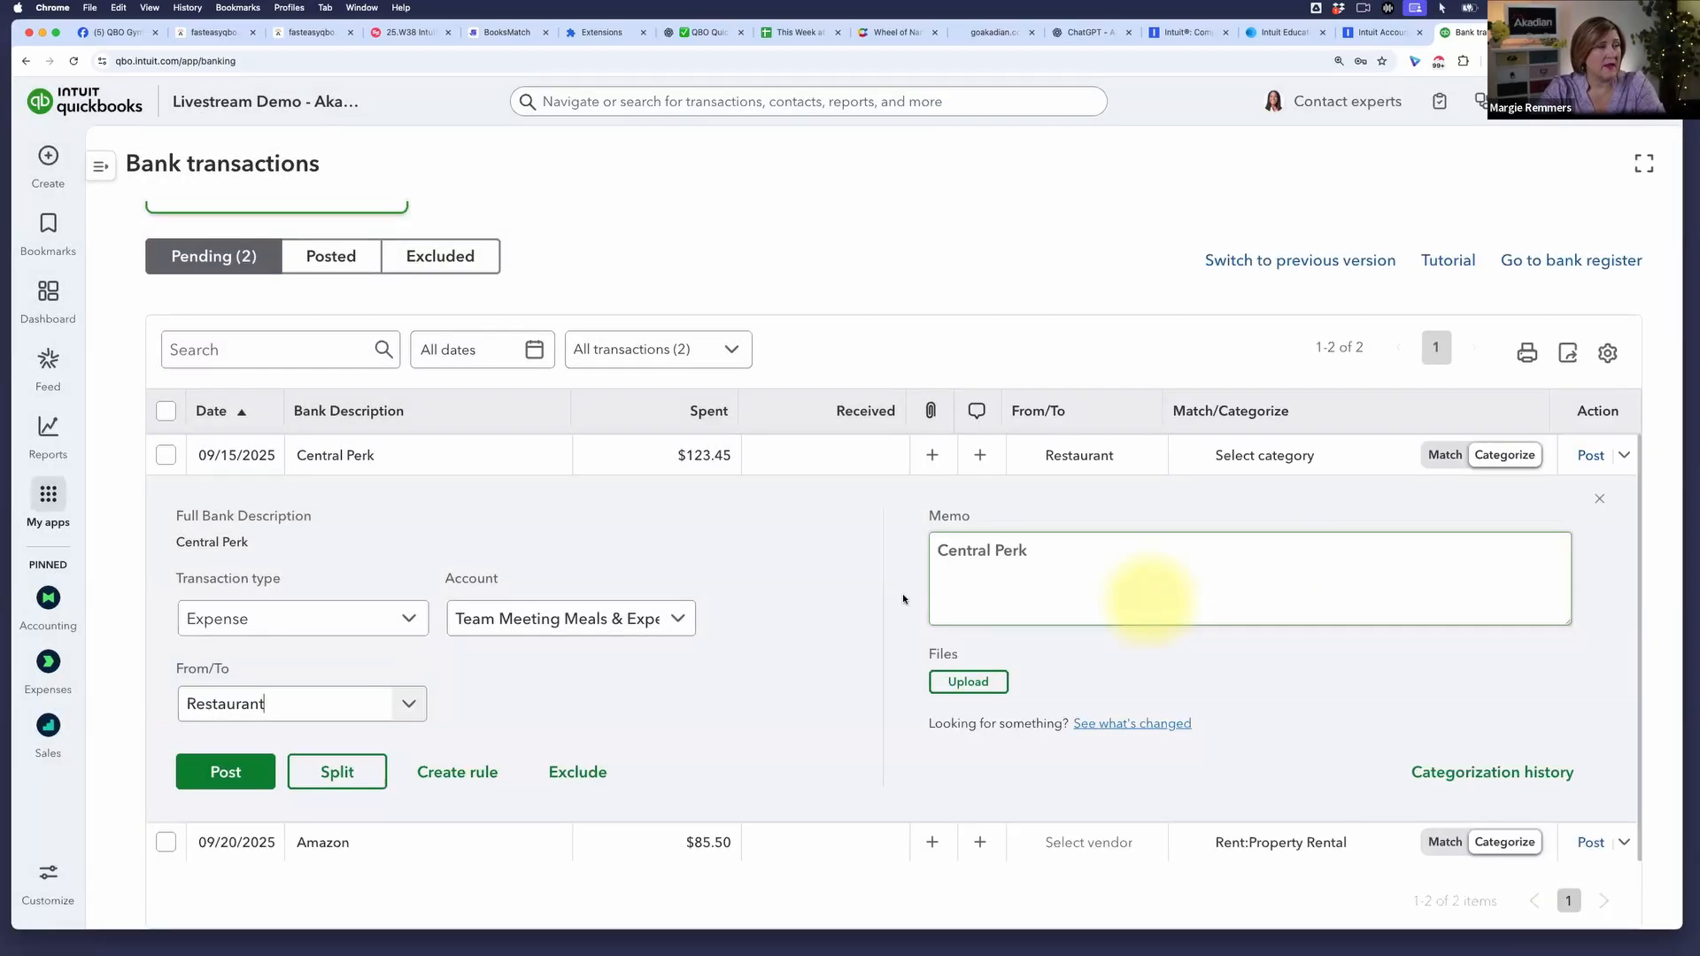
click(1000, 563)
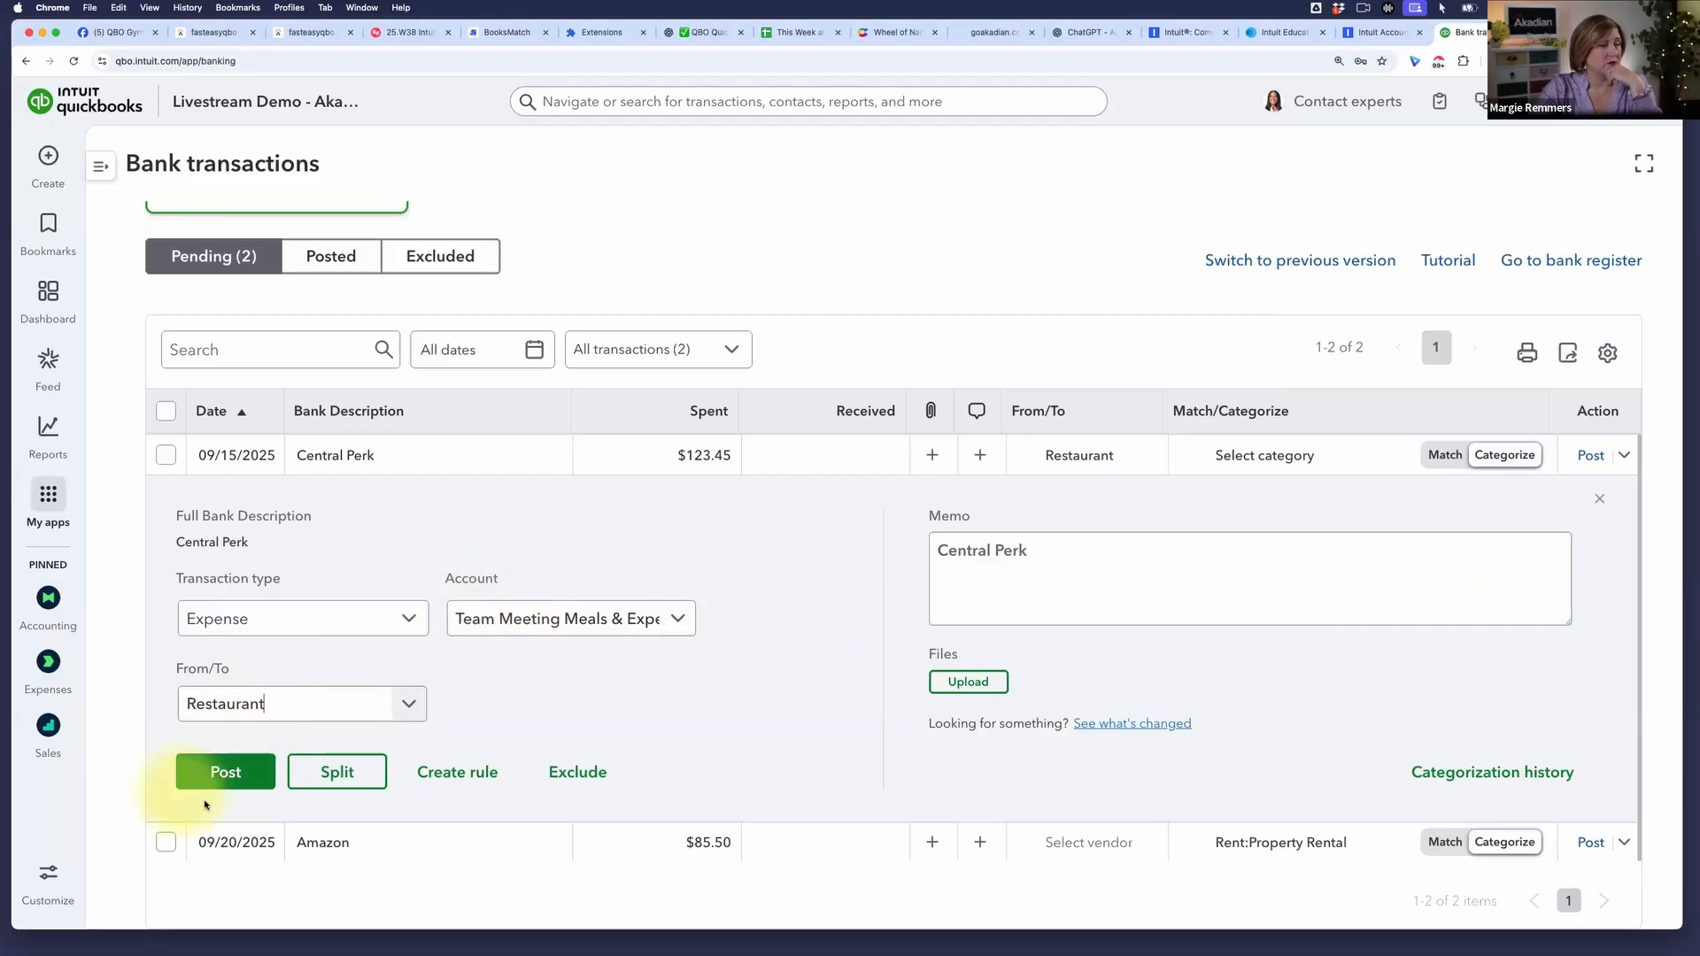
- Post the Central Perk expense with the Team Meeting Meals & Expenses account and the Restaurant vendor
click(224, 774)
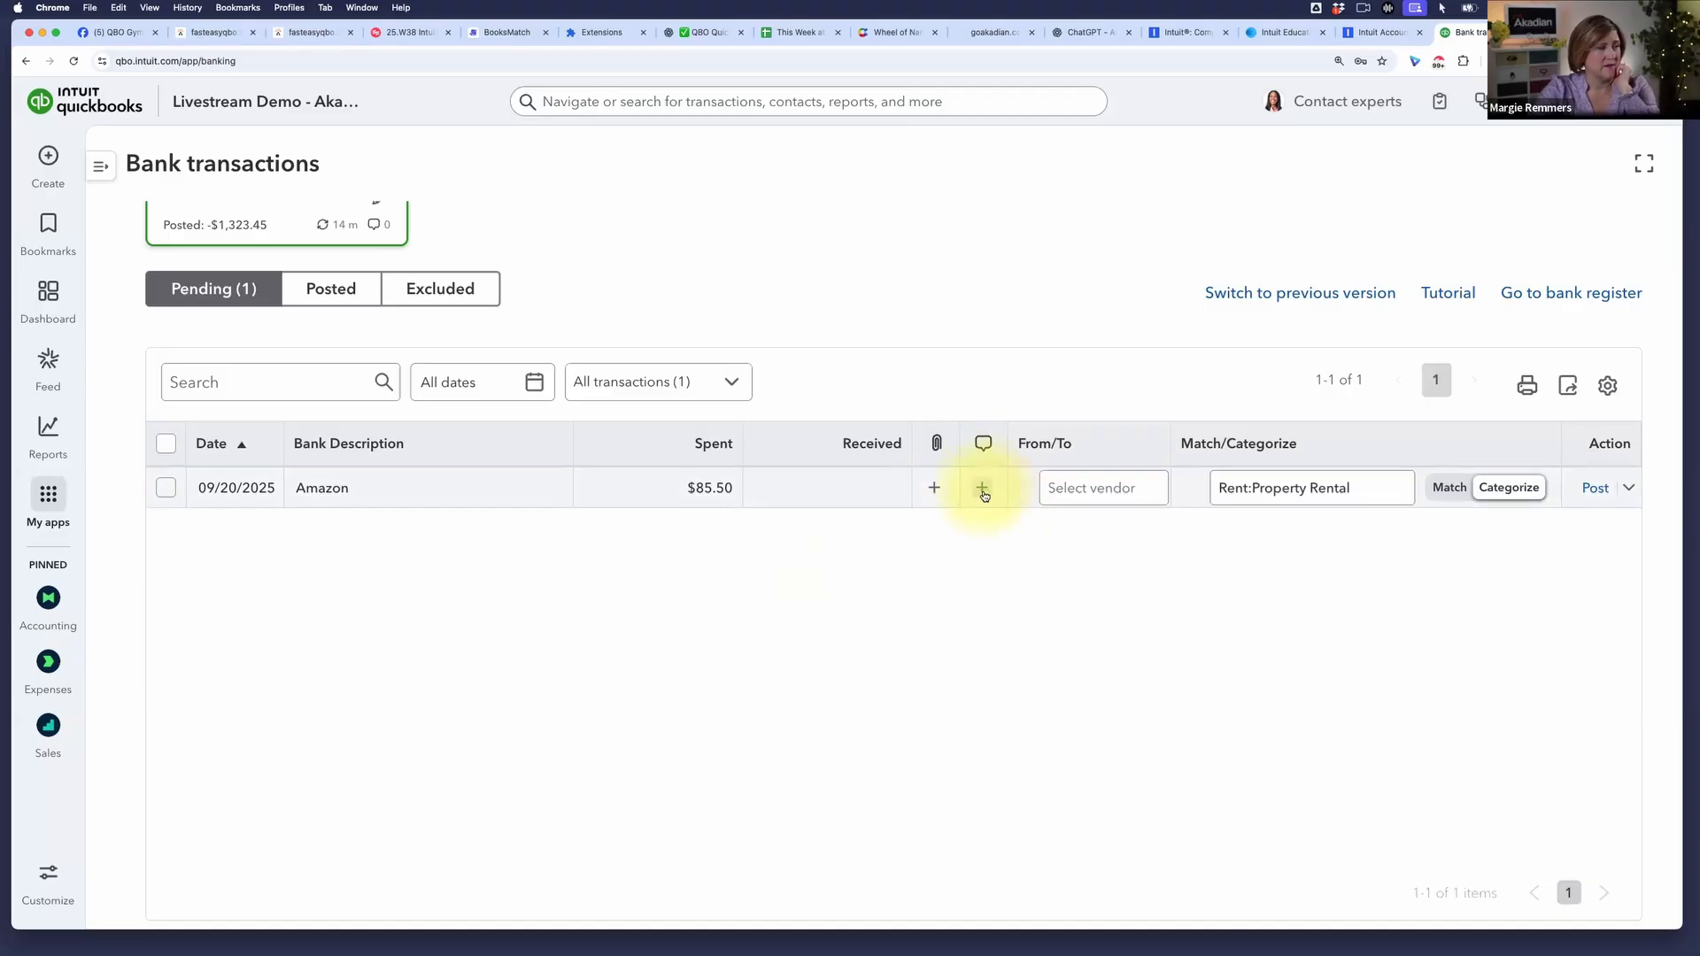
- Add the preset "Ask for more info" question as a request on the Amazon transaction, and review its message thread
click(982, 487)
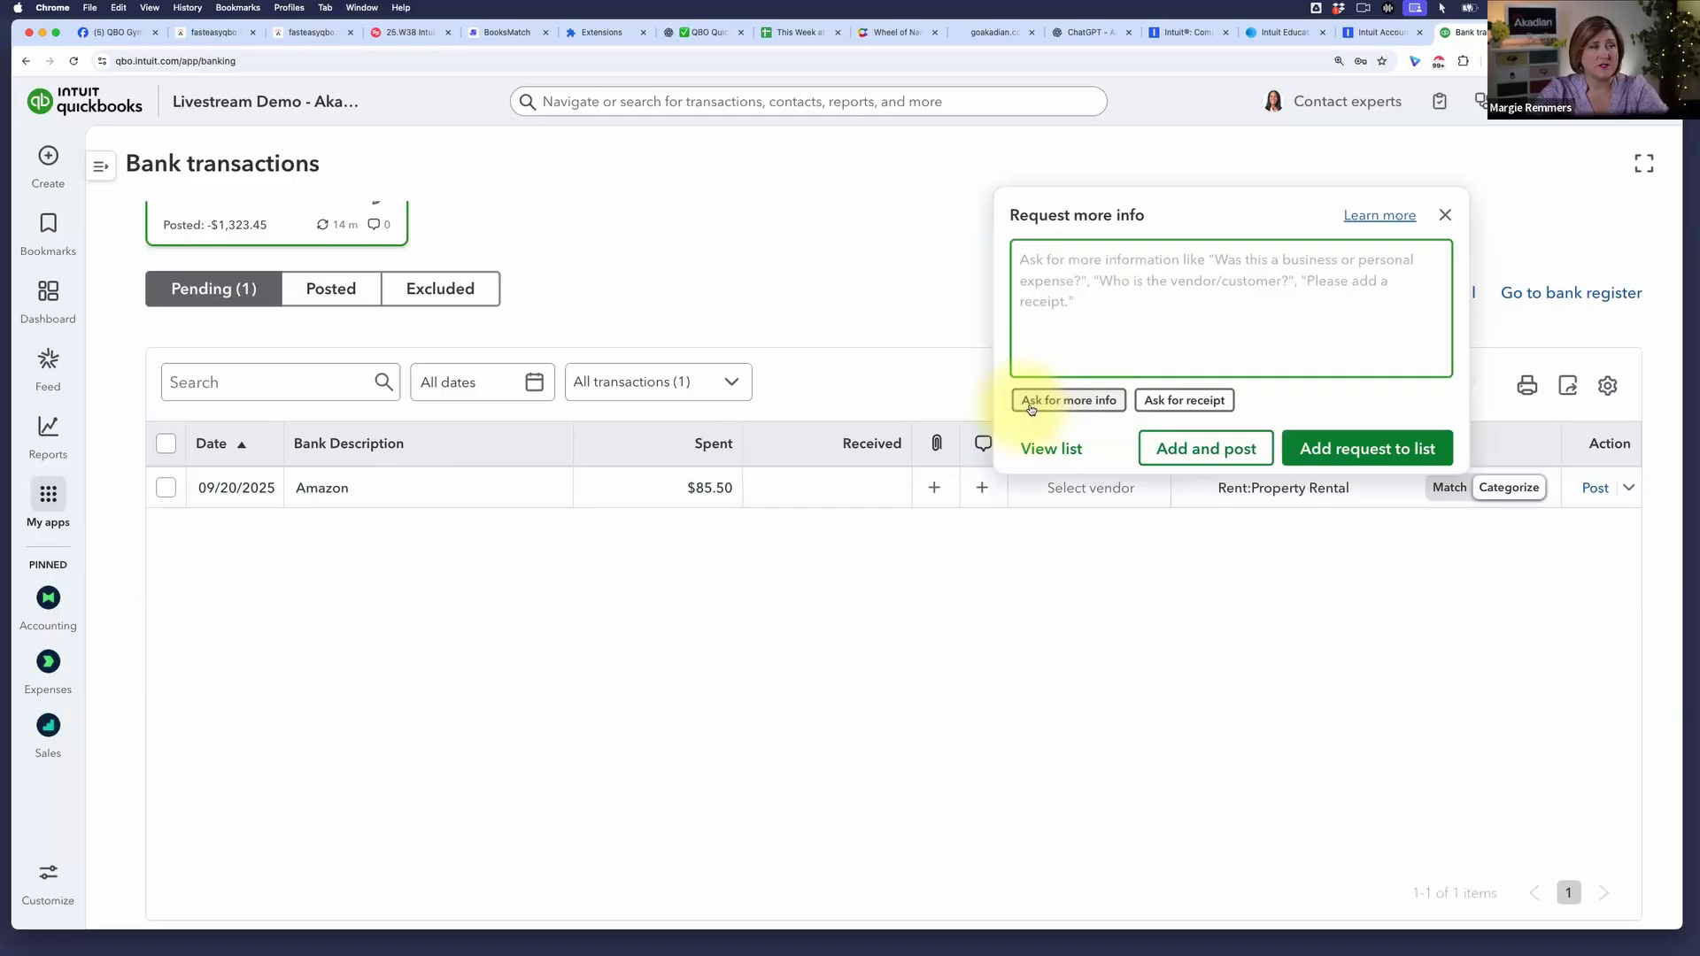
click(1067, 403)
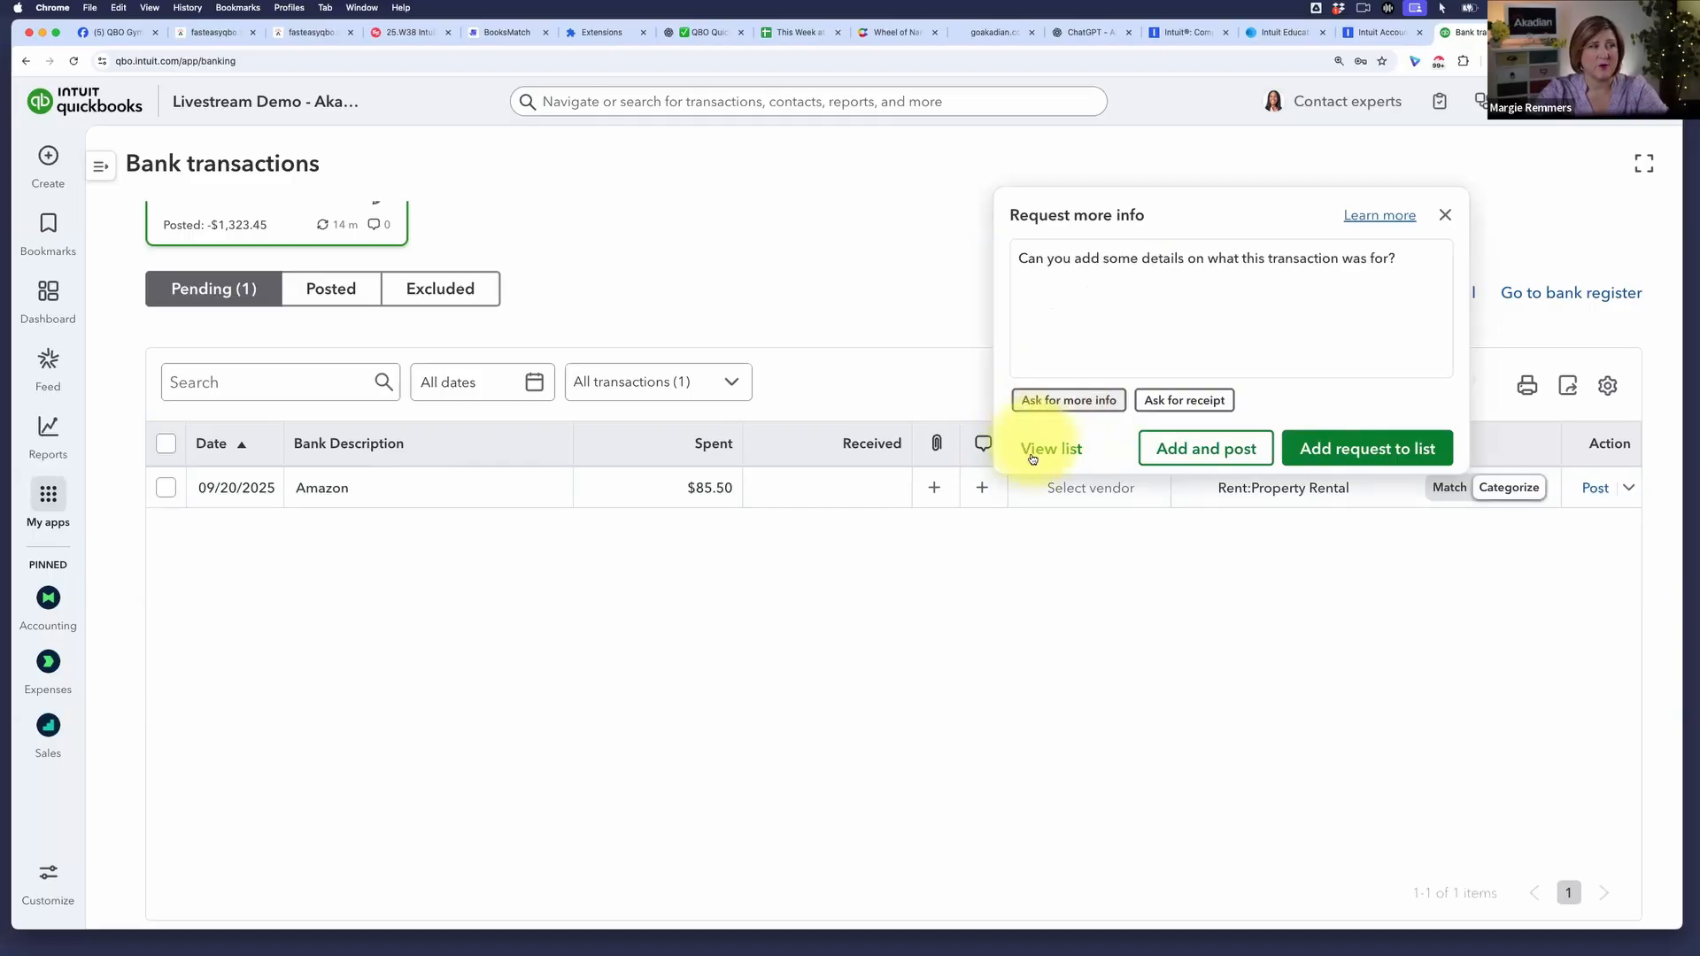
click(1286, 295)
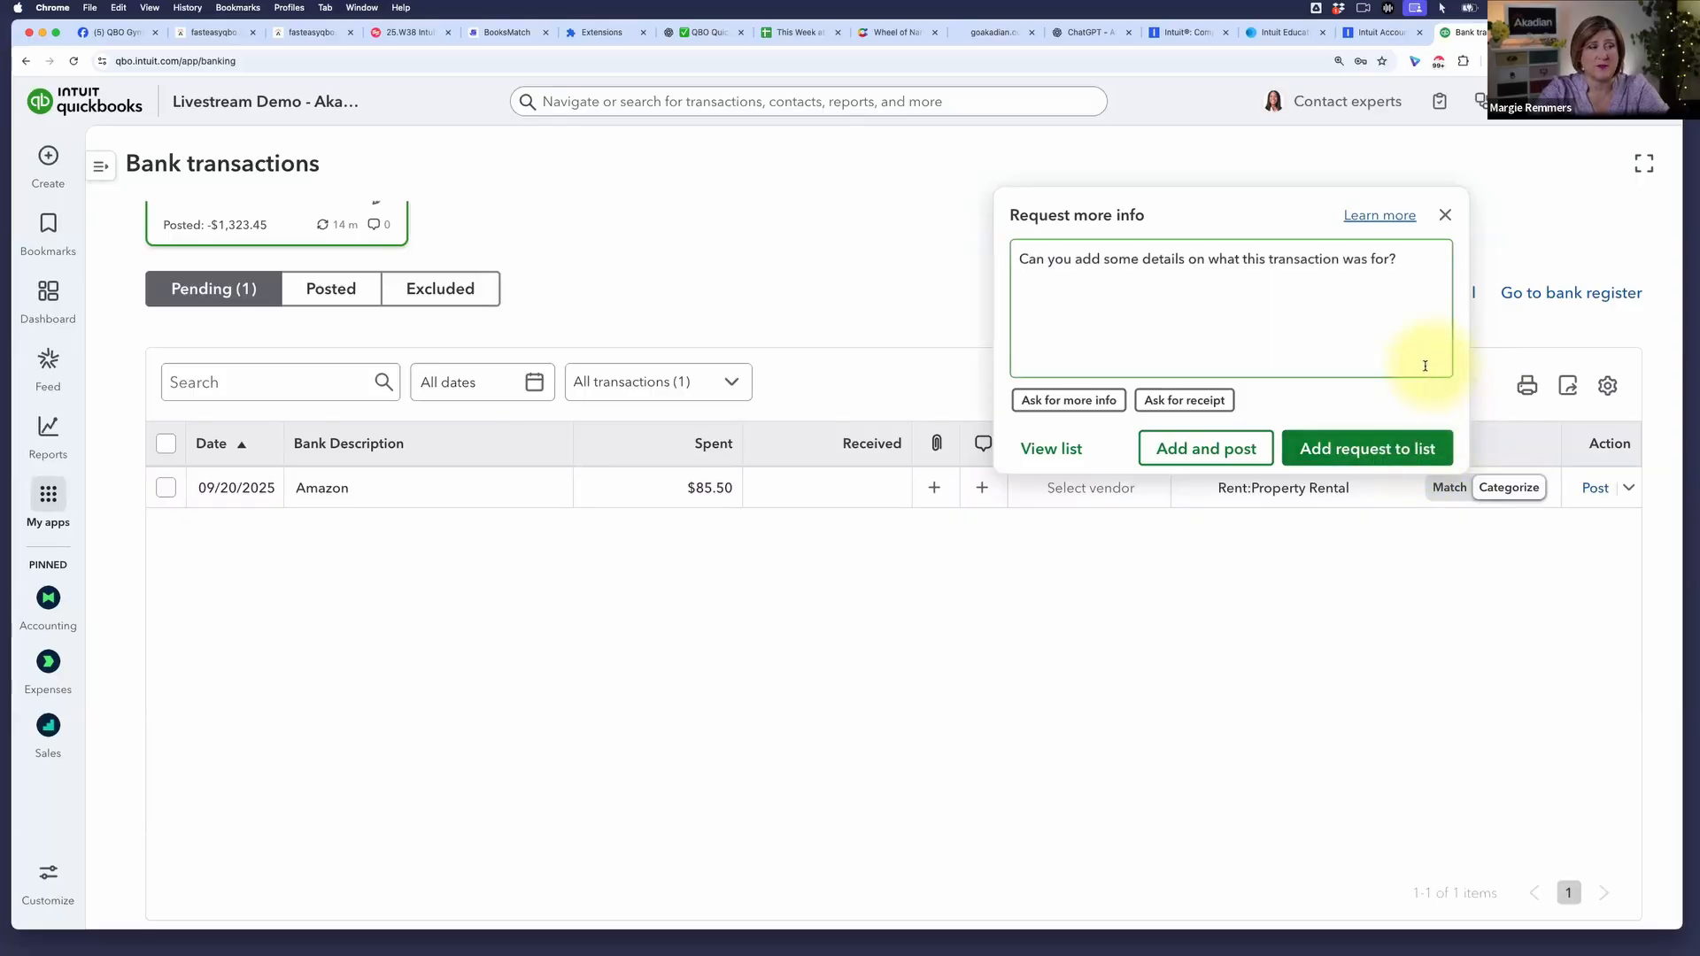
click(1385, 450)
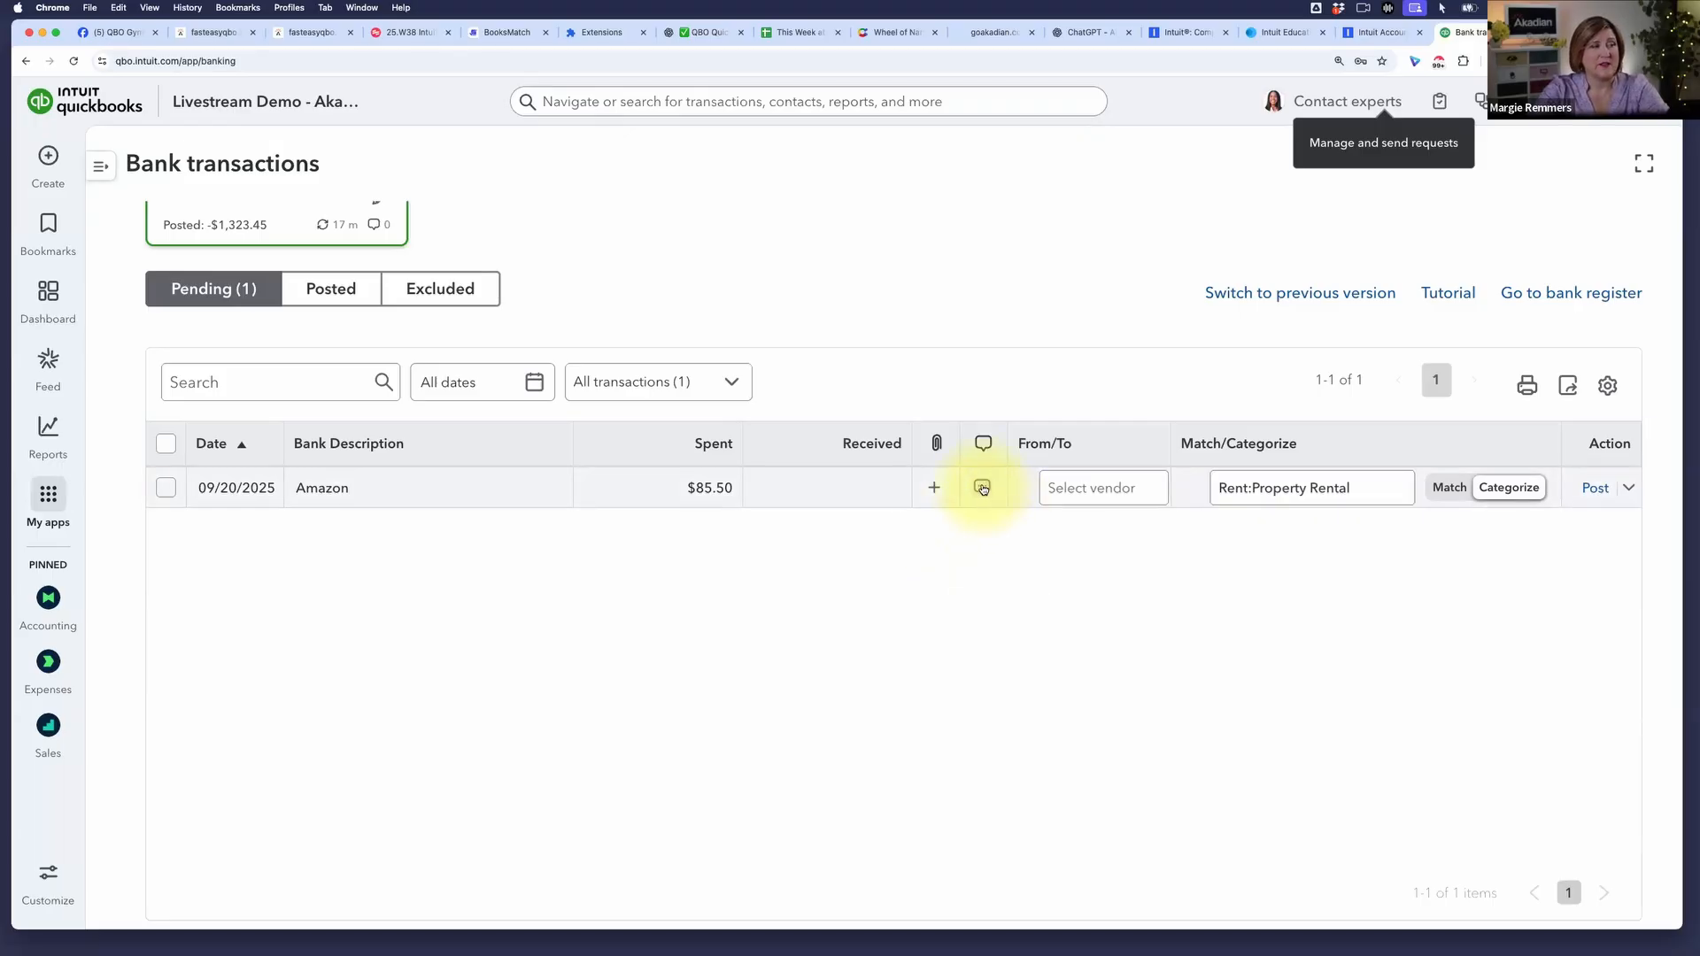
click(982, 488)
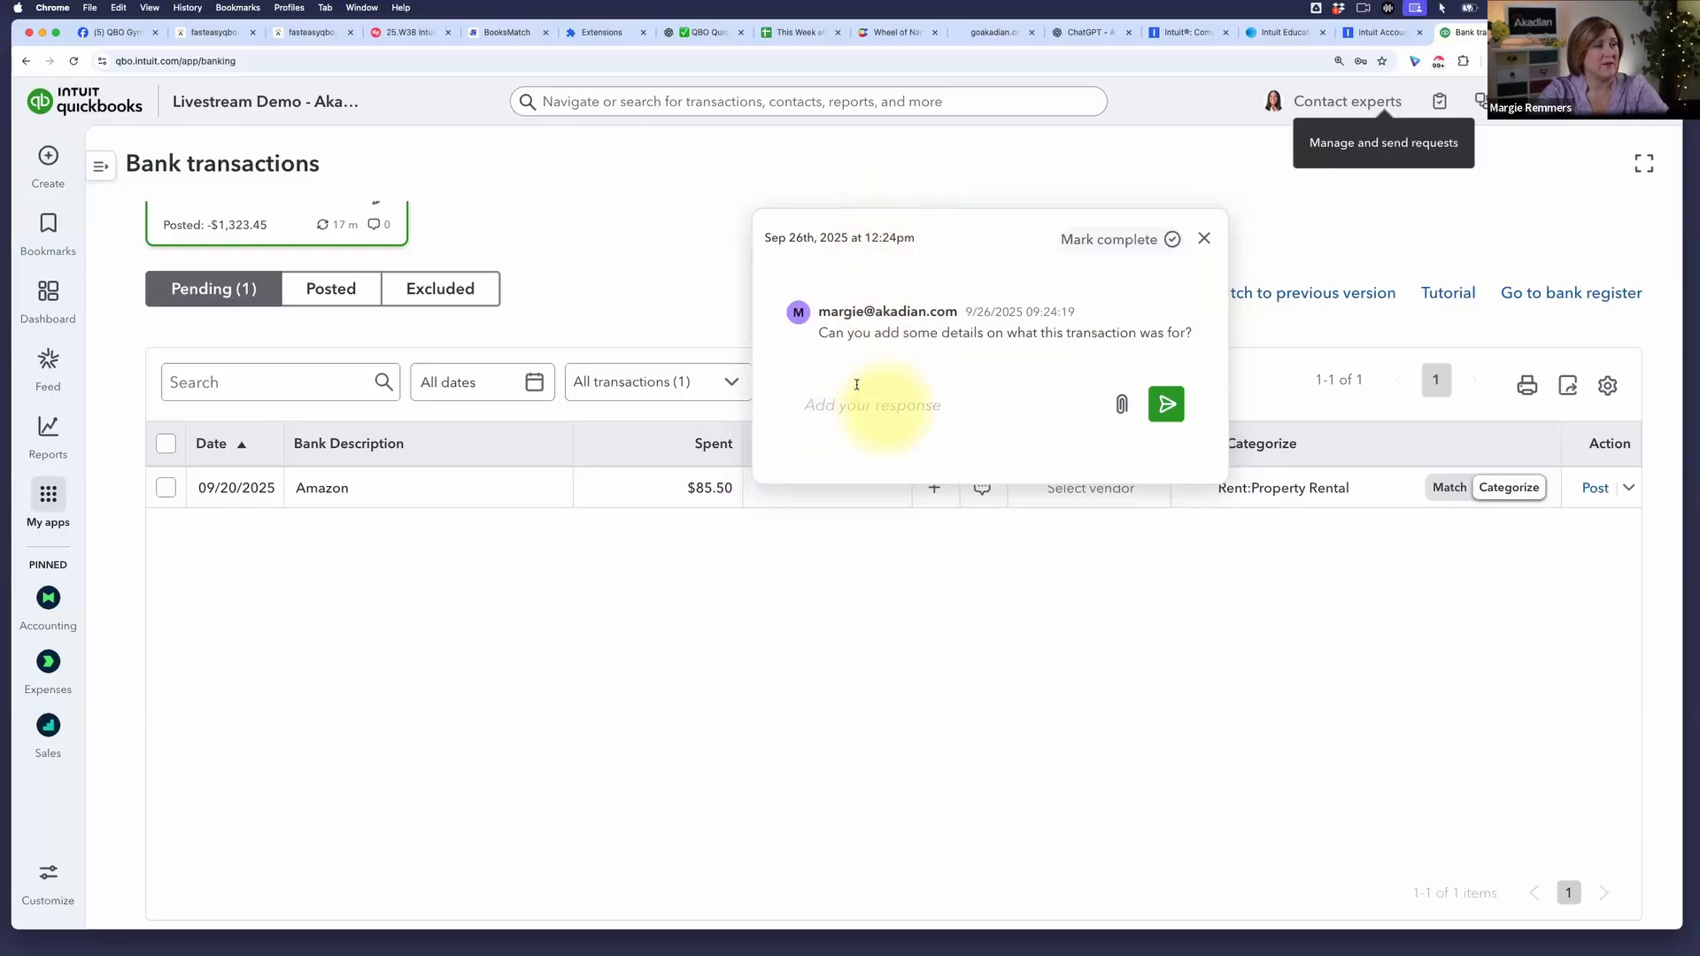
click(1205, 237)
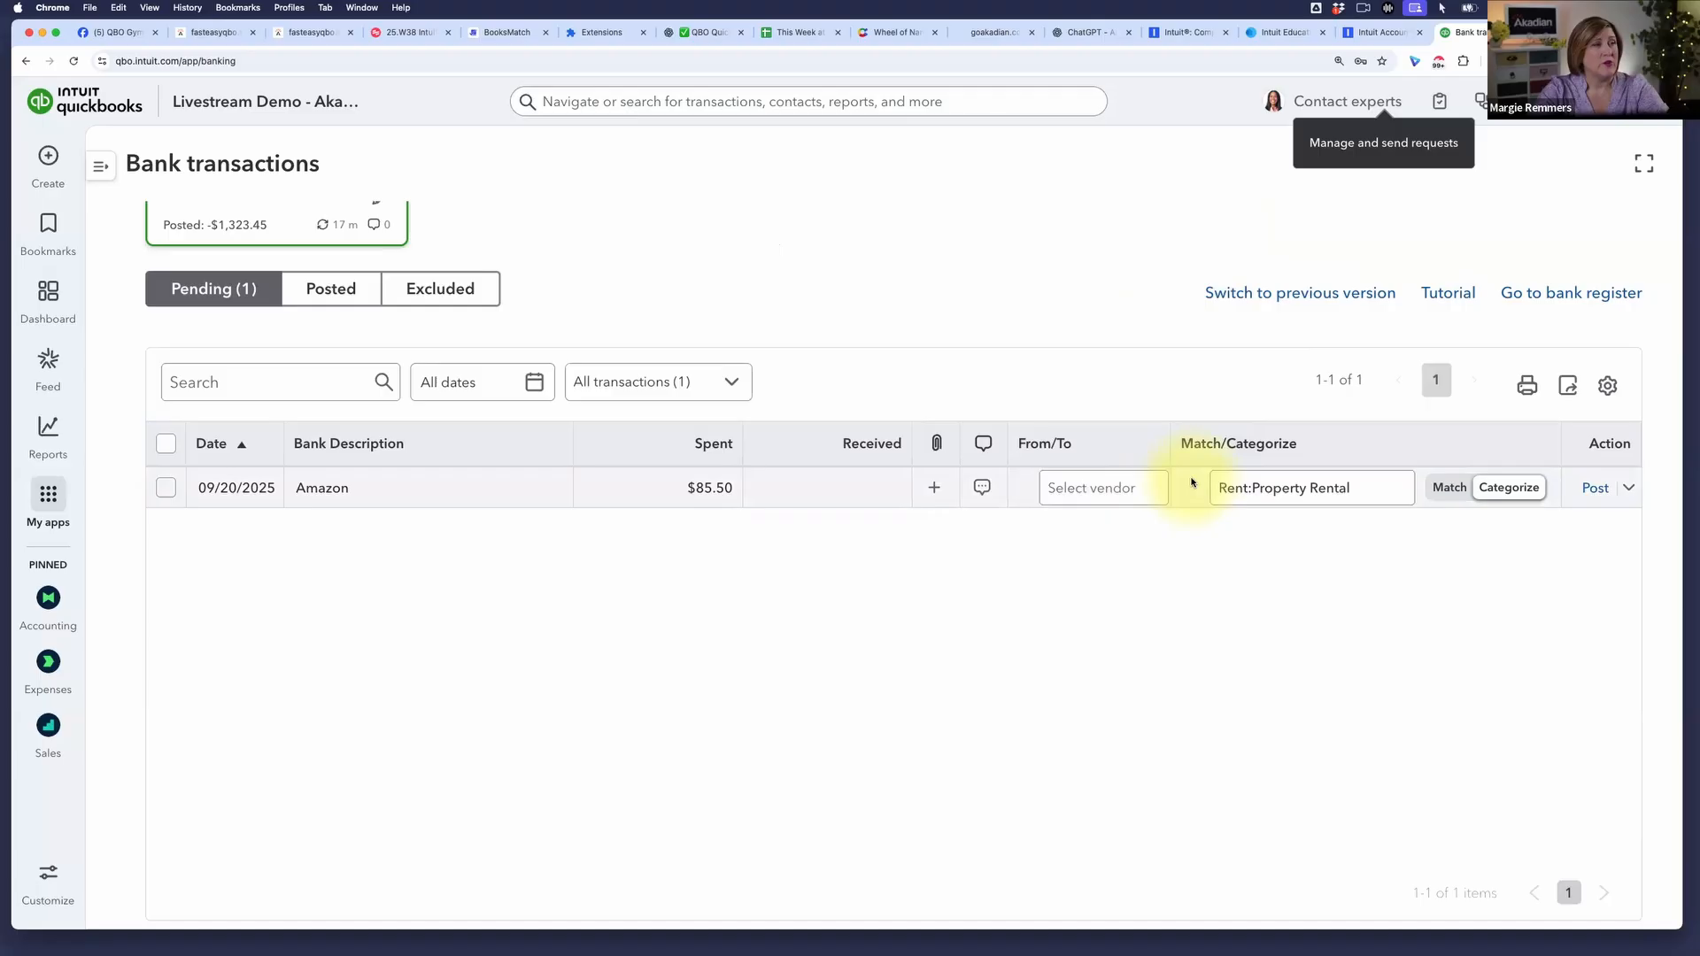
- Open the requests portal, dismiss its welcome message and remove the second of the two identical Amazon requests
scroll(1187, 460, up, 3)
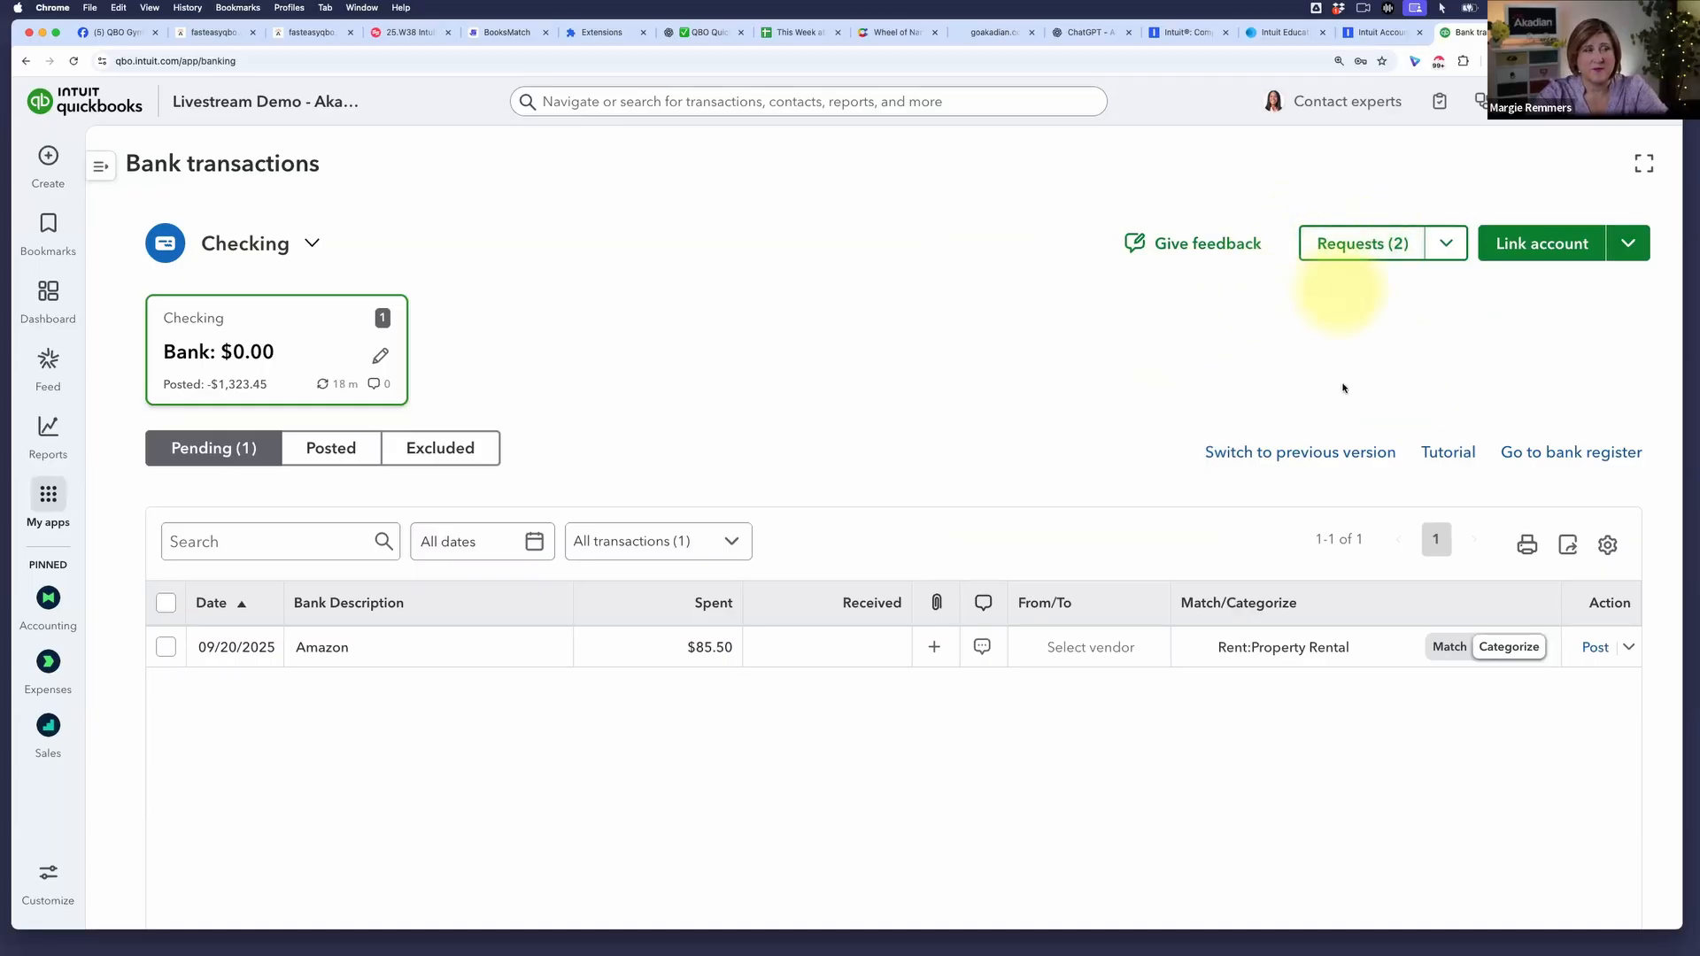
click(1371, 246)
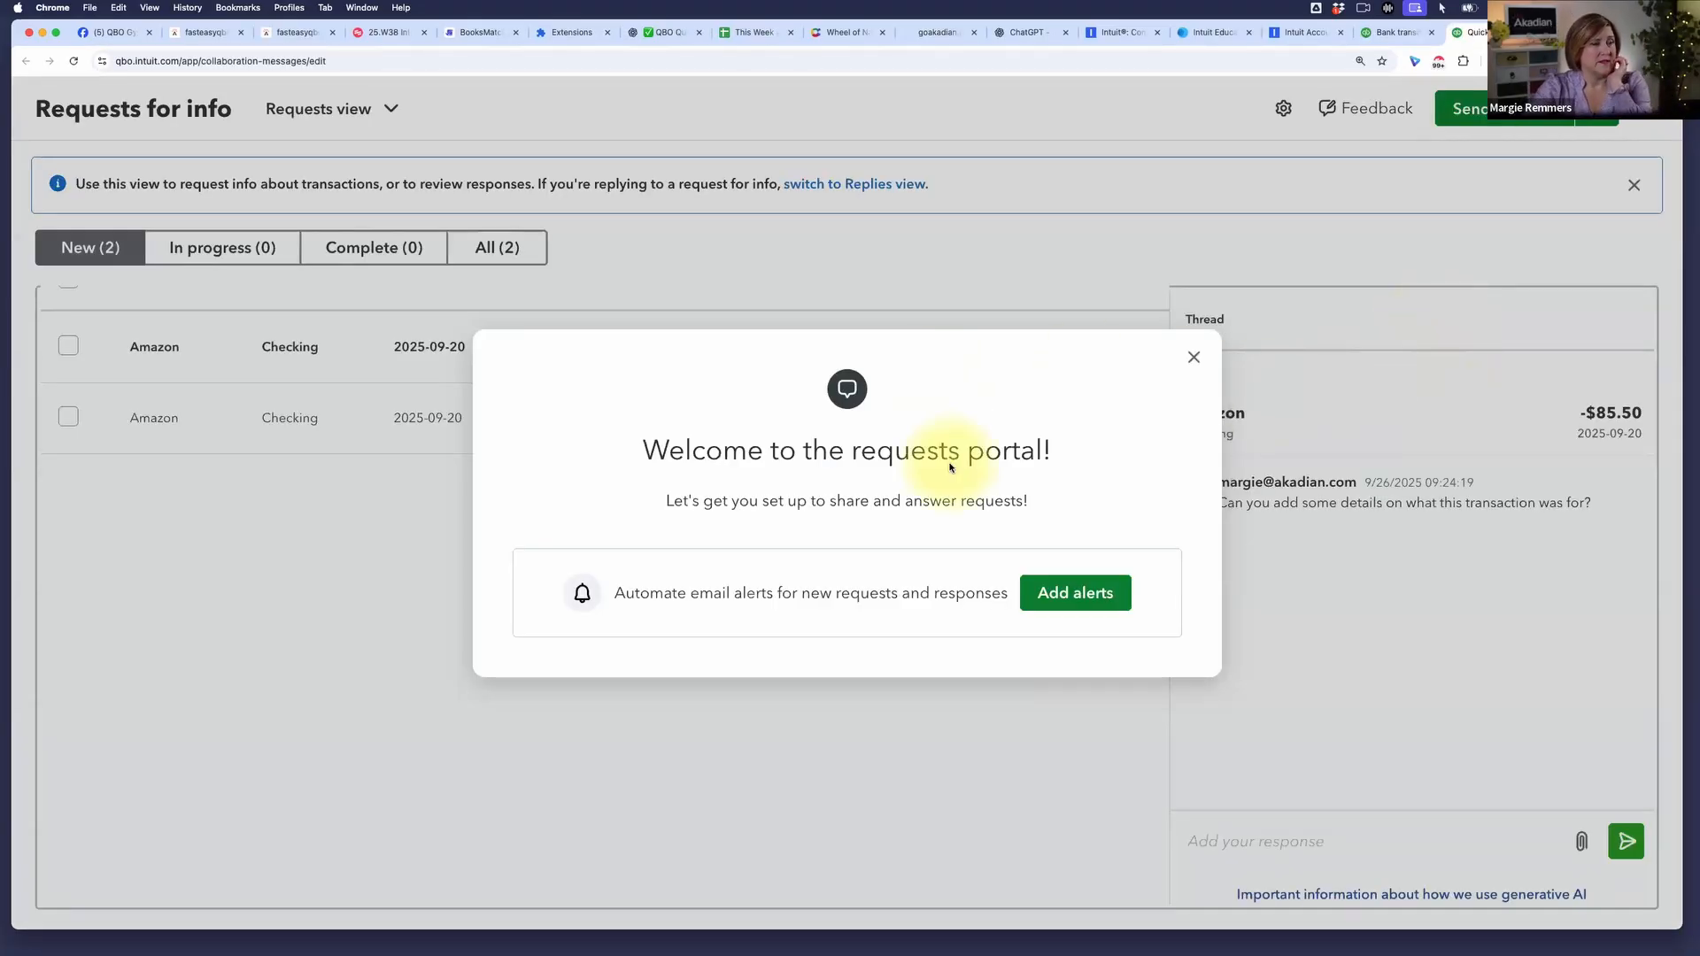
click(1193, 358)
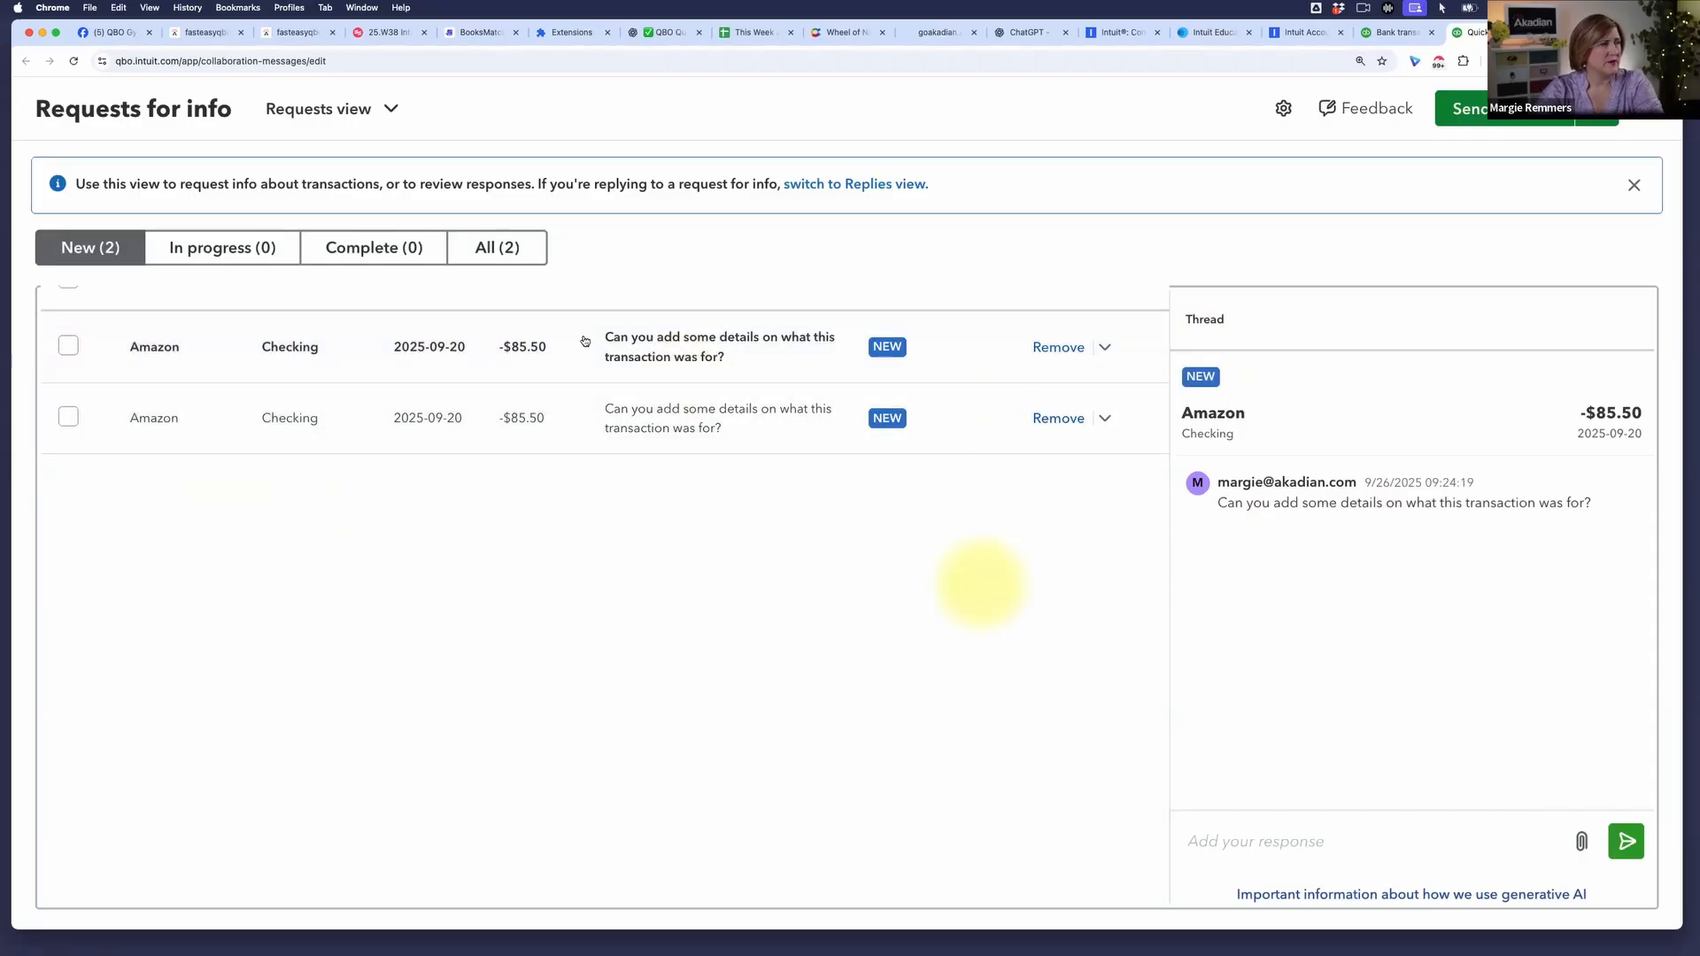
click(1071, 420)
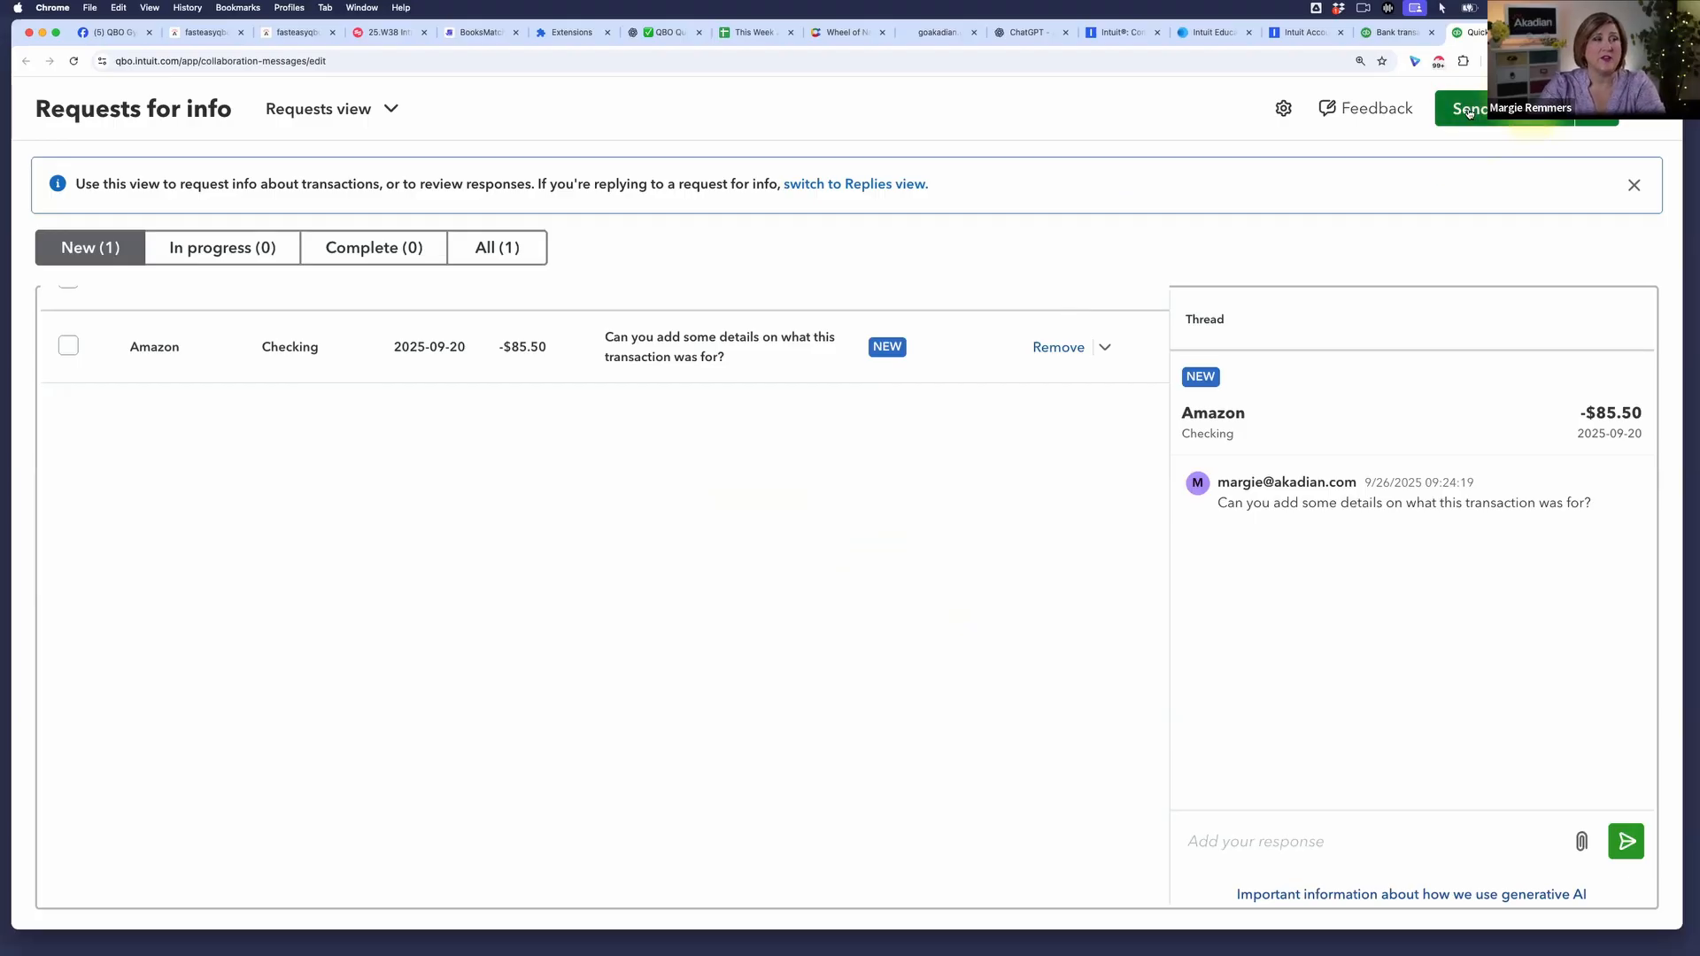
- Examine the client email form without sending it, and the bulk actions available for the remaining Amazon request
click(1496, 120)
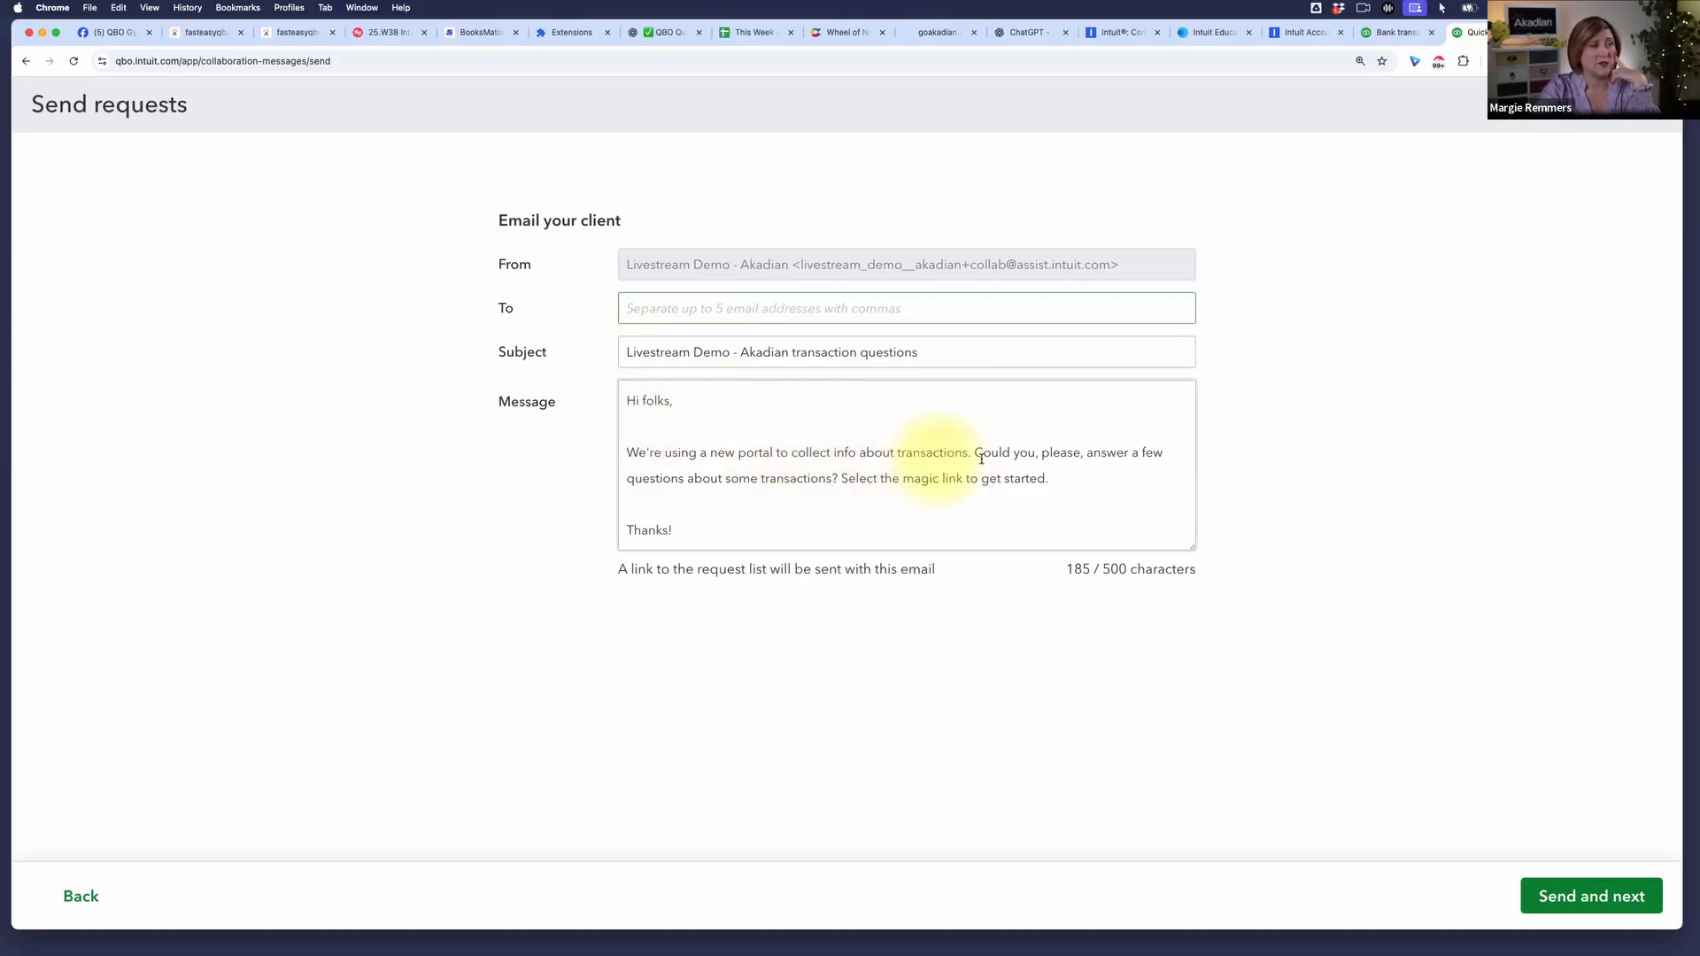
click(836, 480)
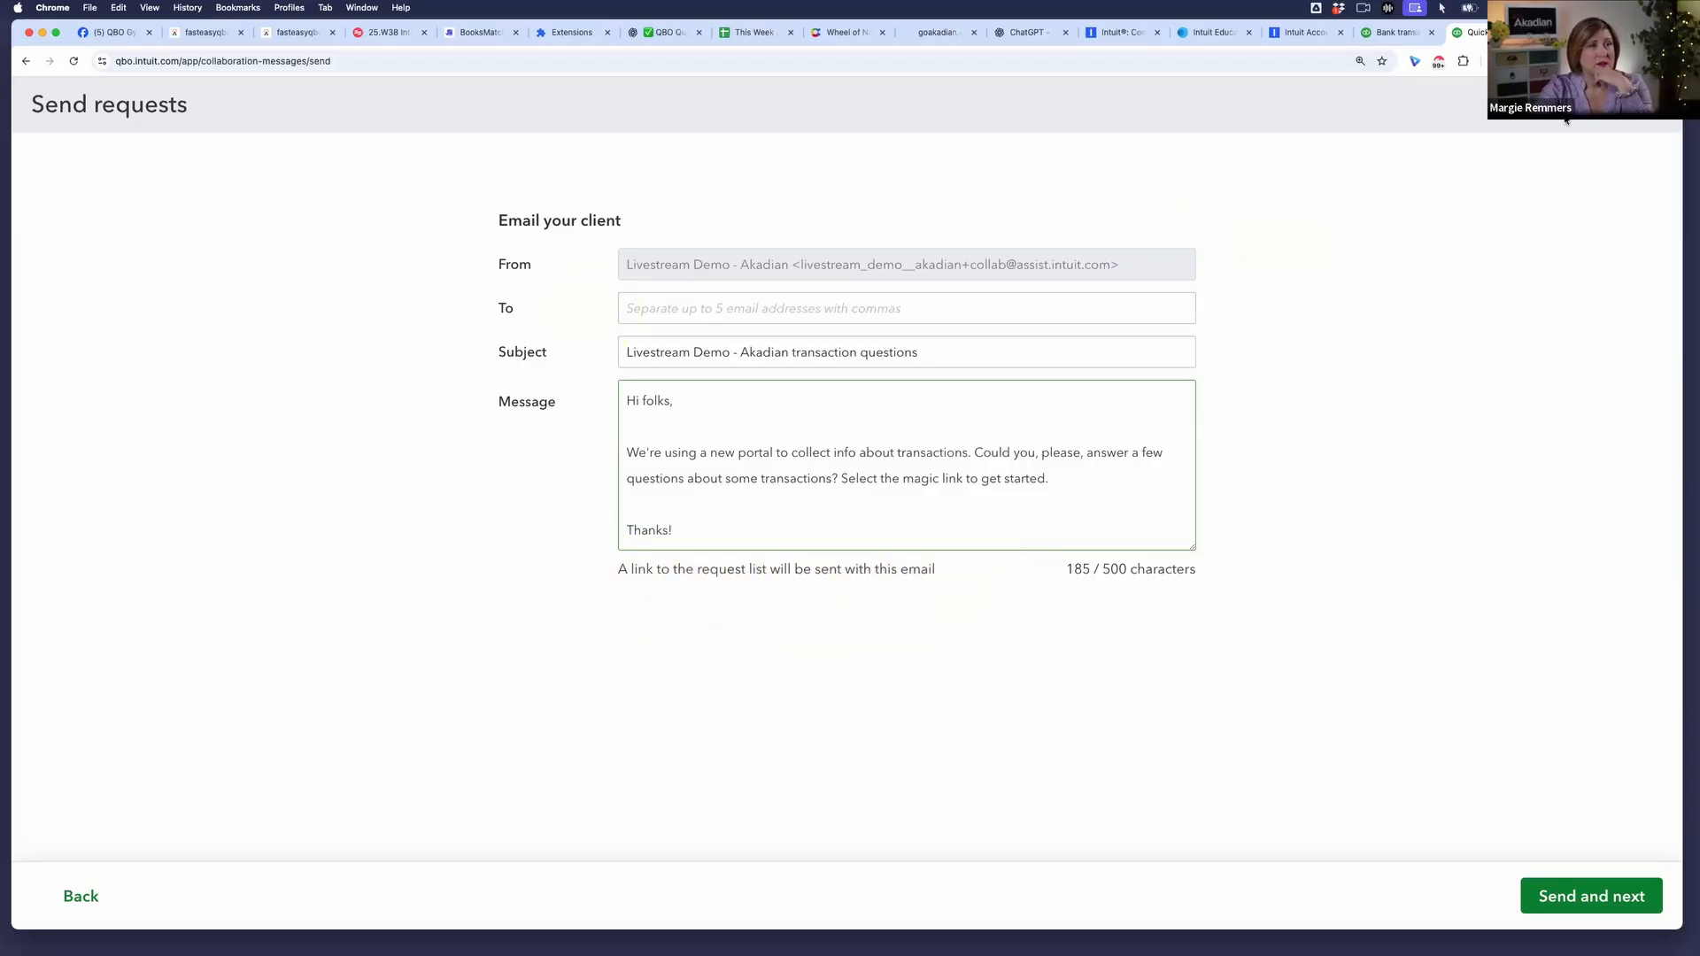
click(1654, 105)
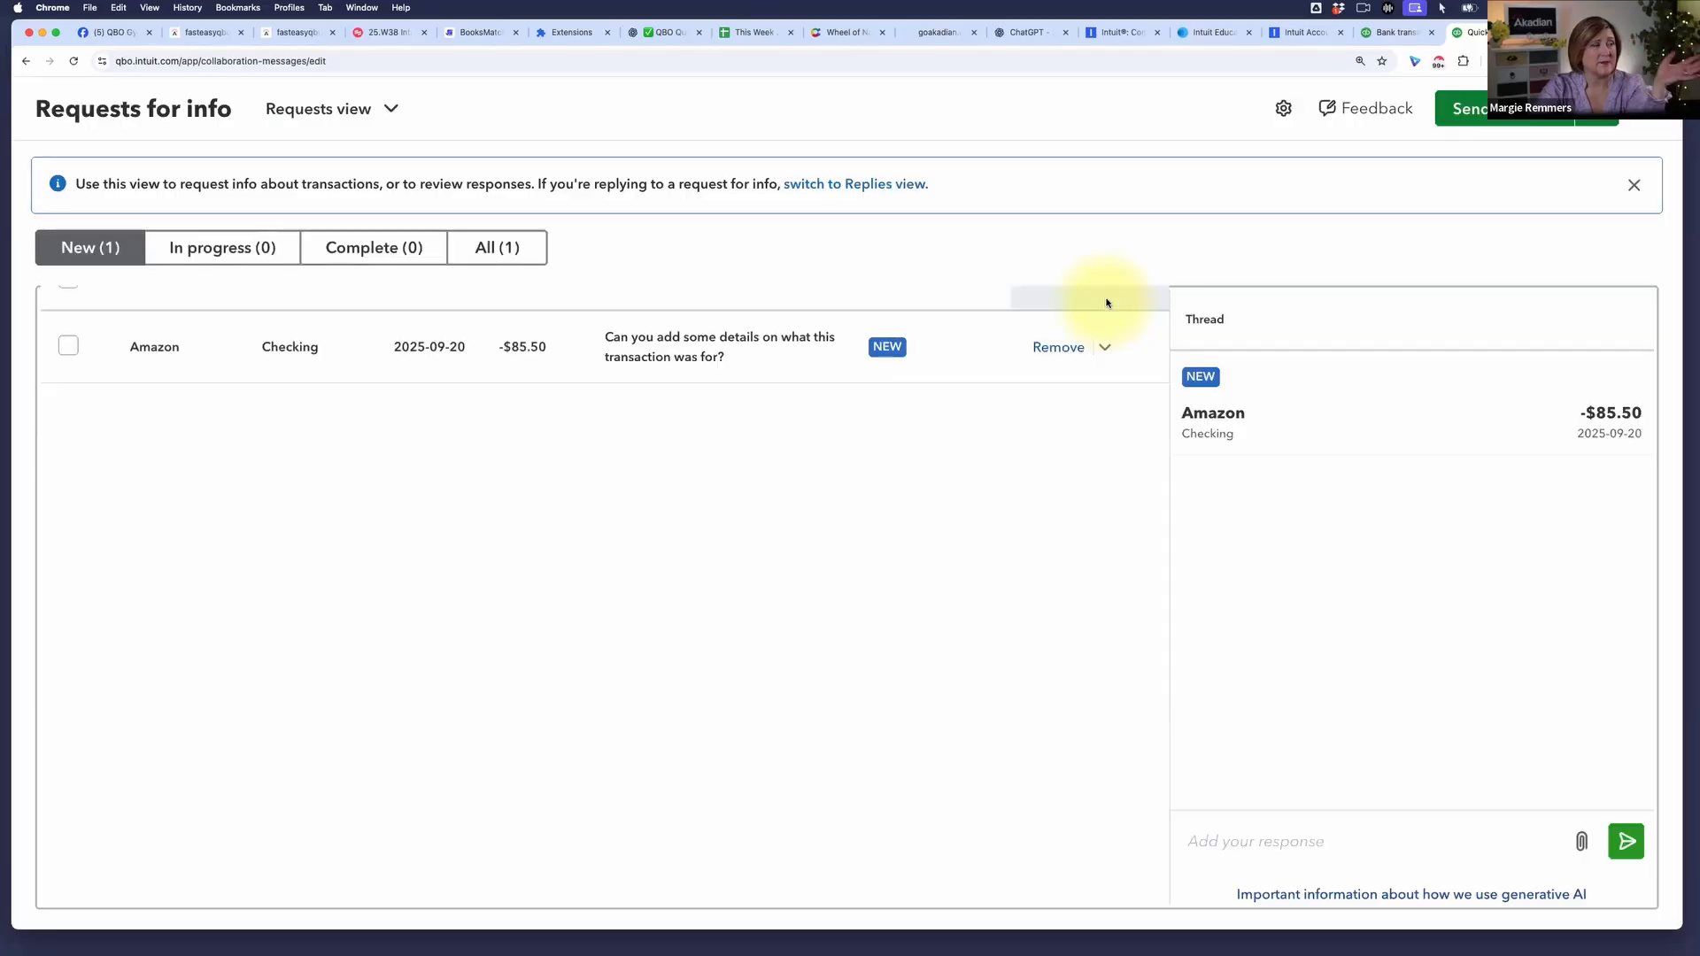
click(69, 350)
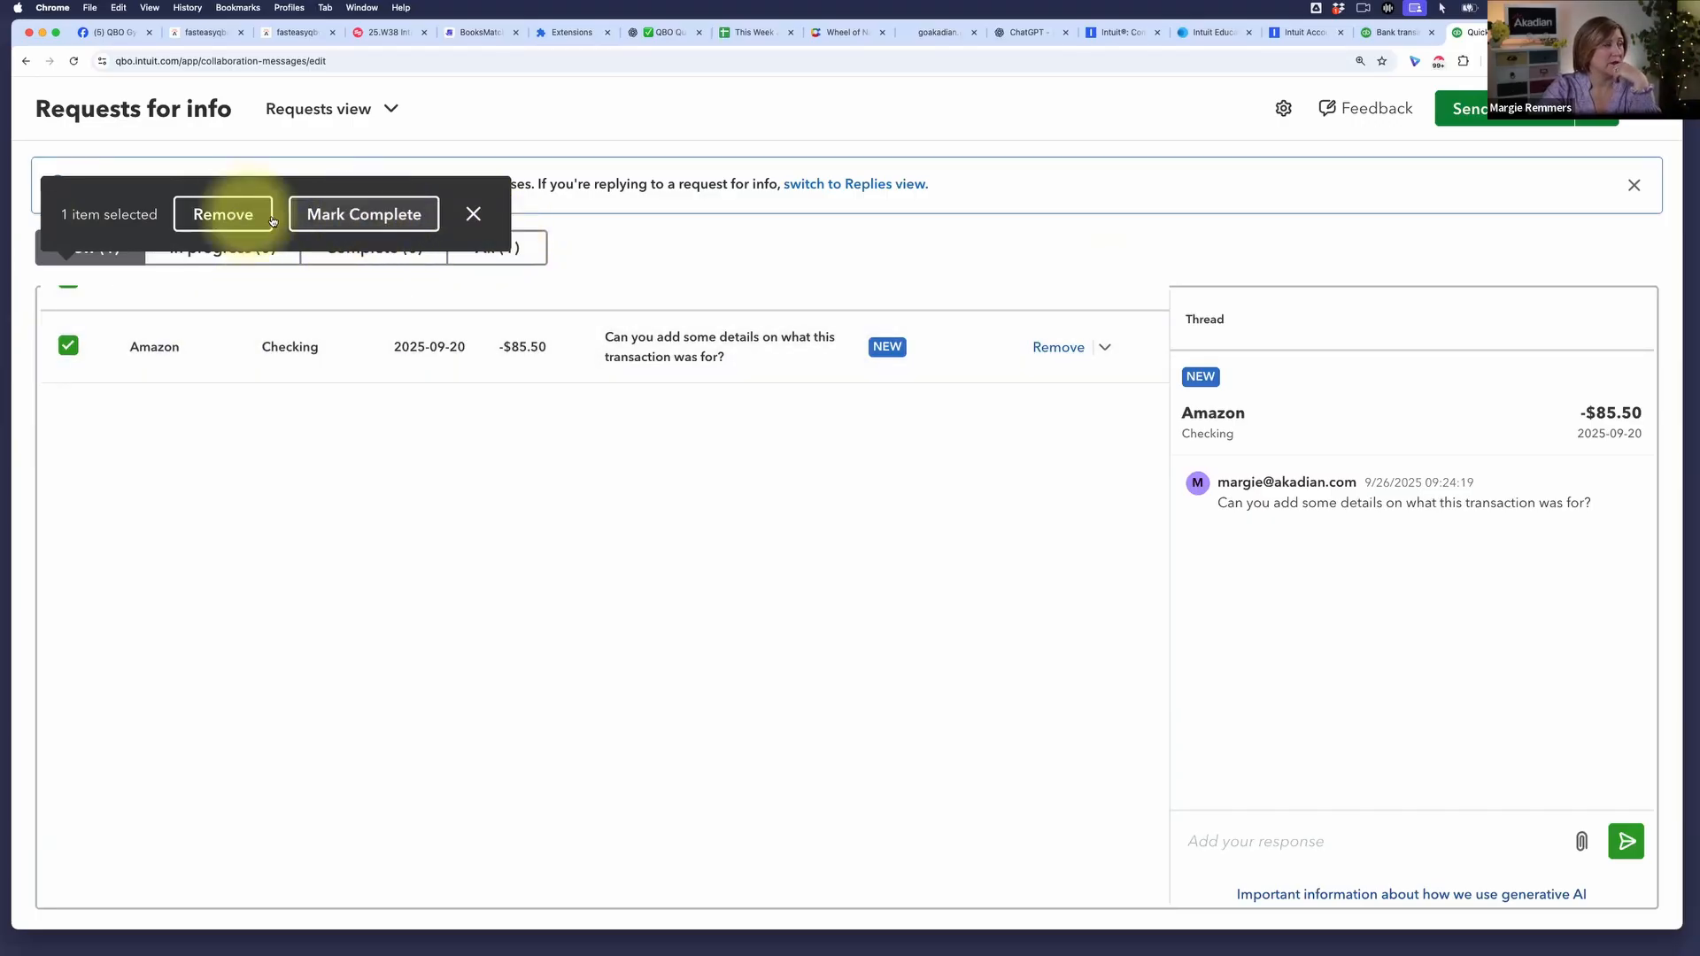
click(473, 214)
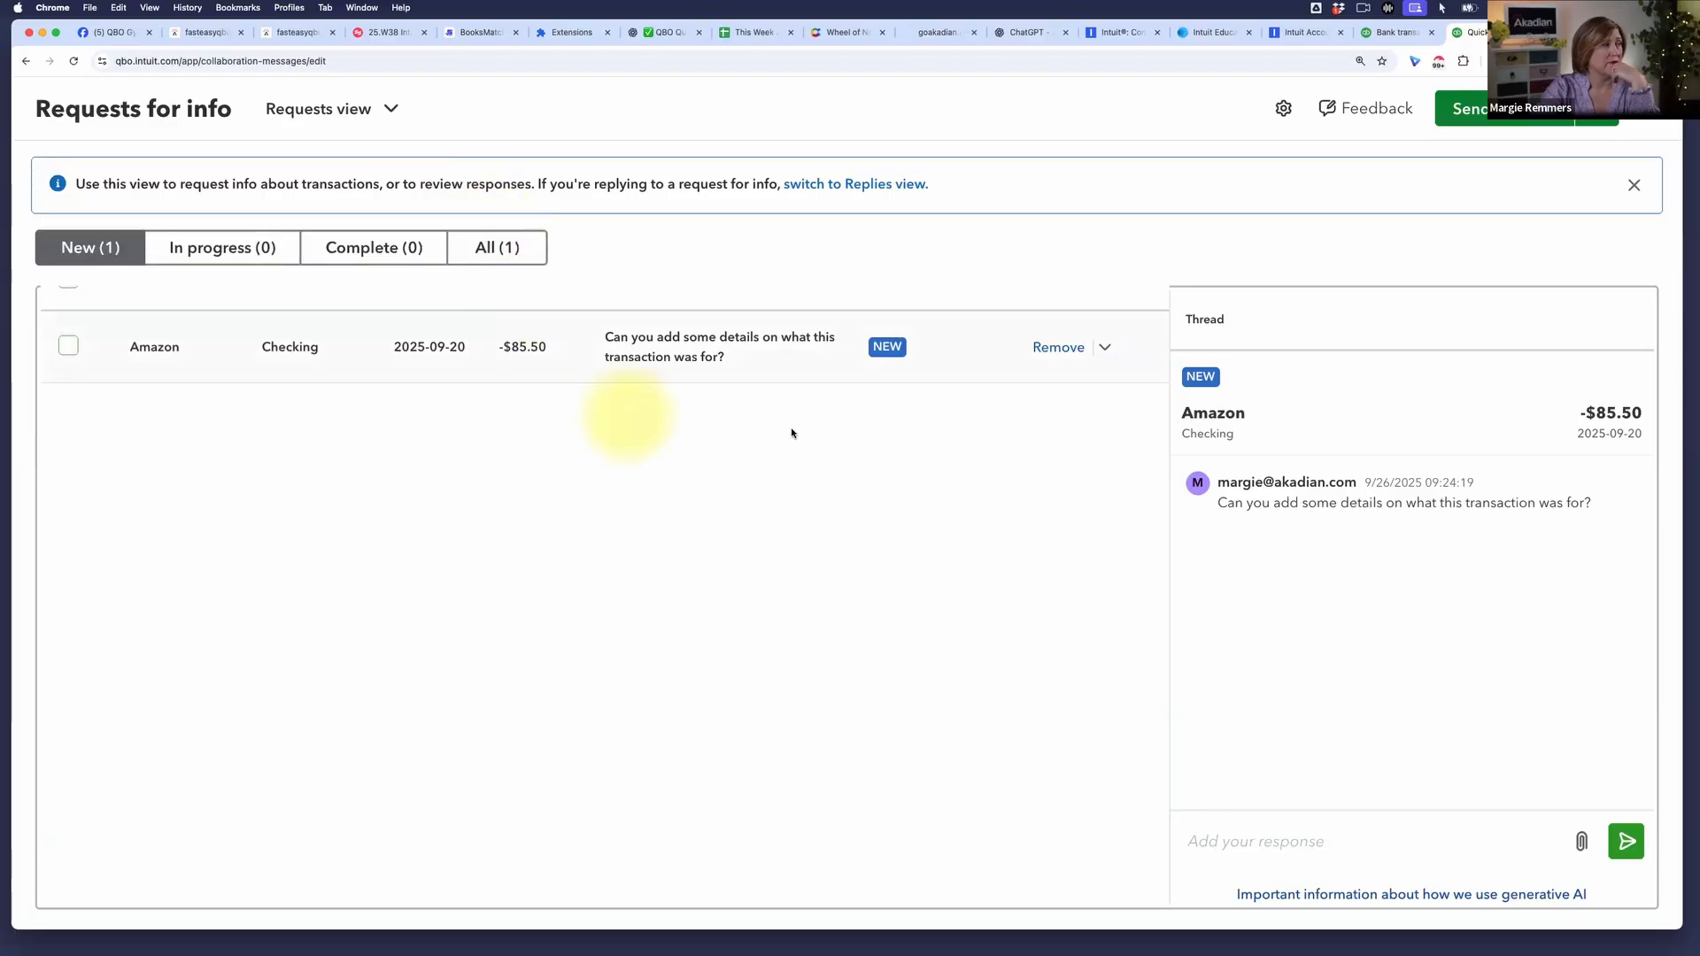